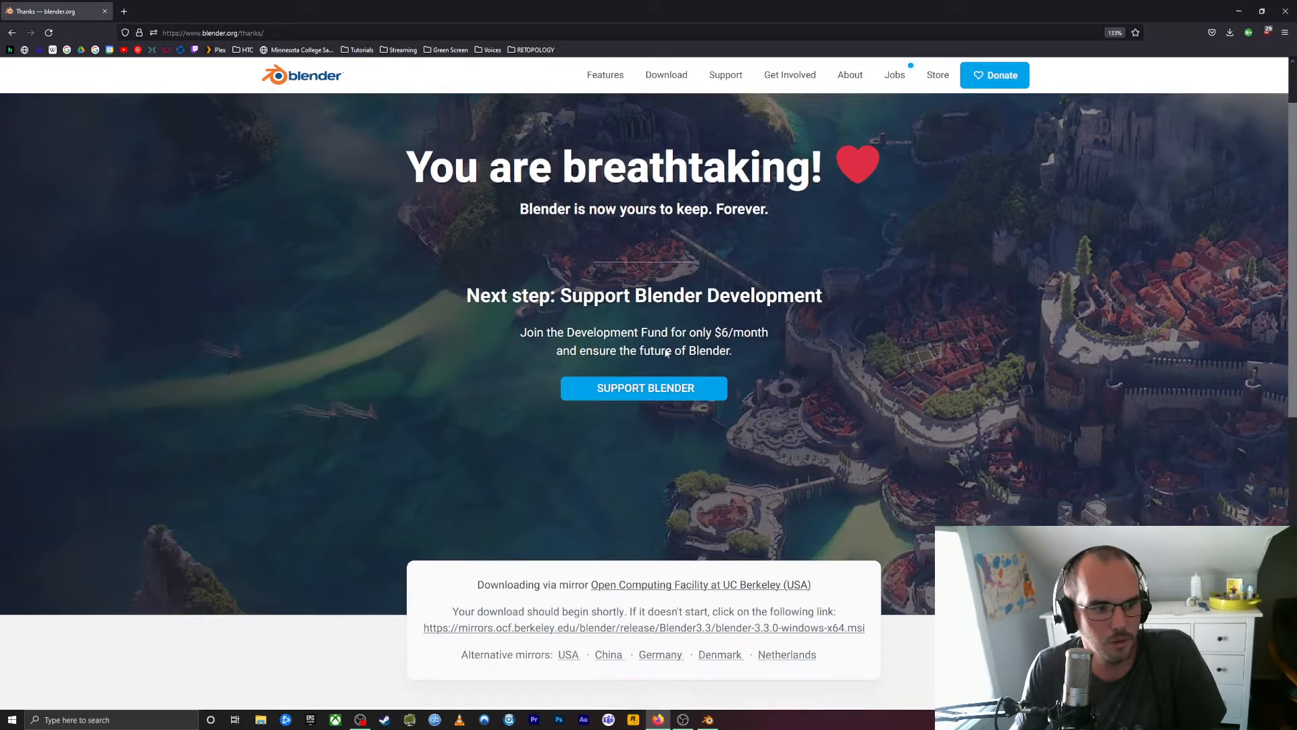
Open Blender's Download page and look through the open positions on its Jobs page.
{"action": "scroll", "coordinate": [637, 204], "scroll_direction": "up", "scroll_amount": 1}
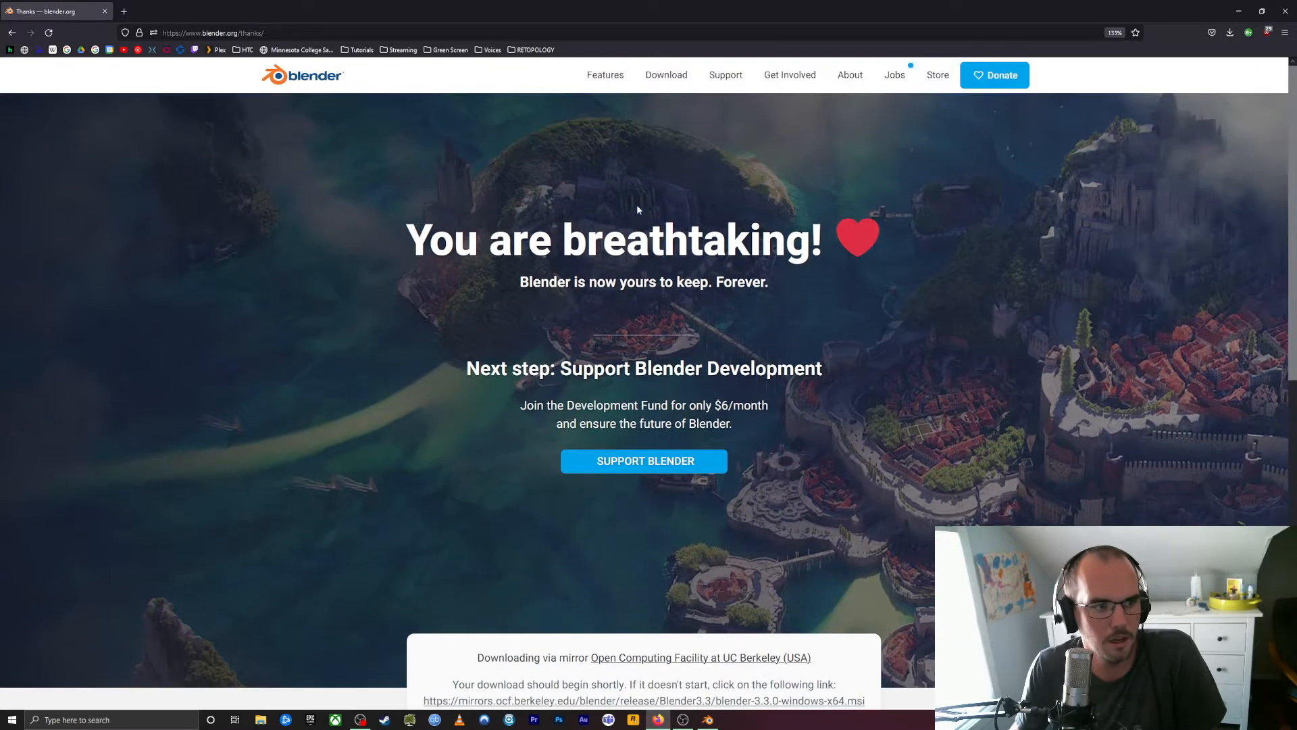
{"action": "left_click", "coordinate": [681, 77]}
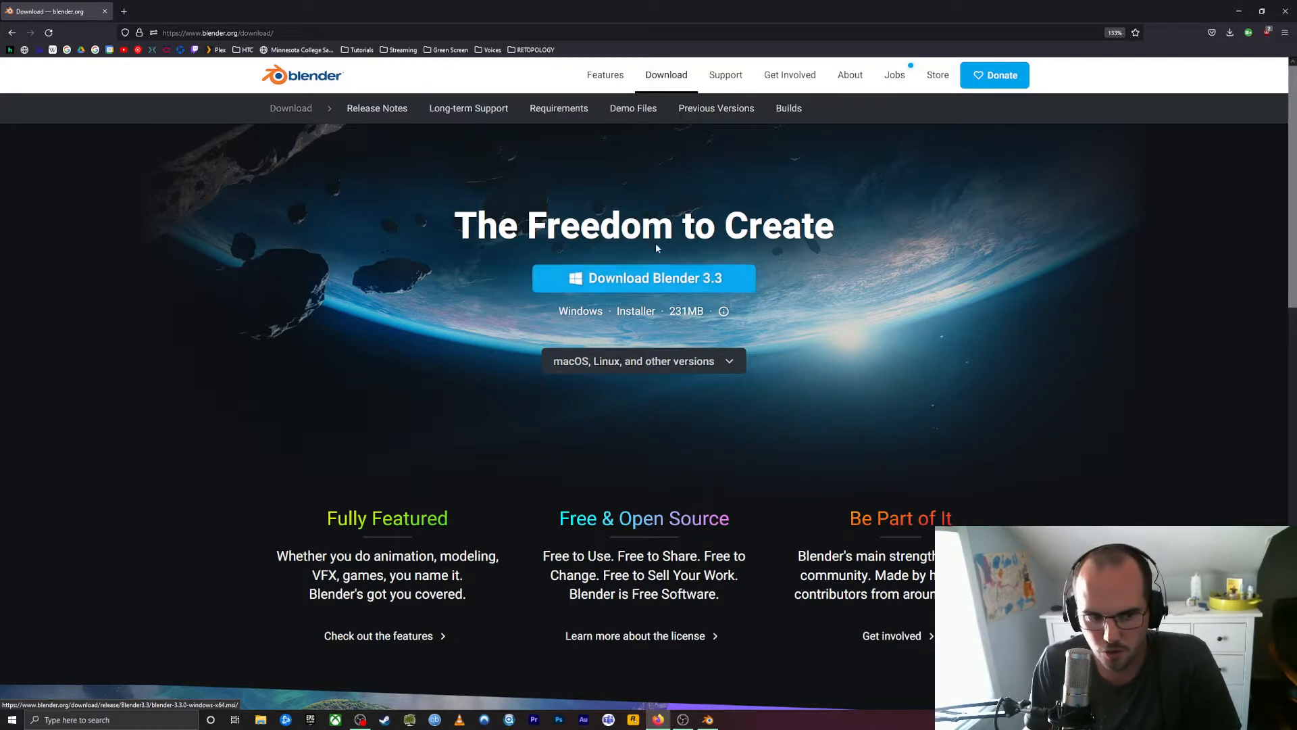
{"action": "left_click", "coordinate": [895, 77]}
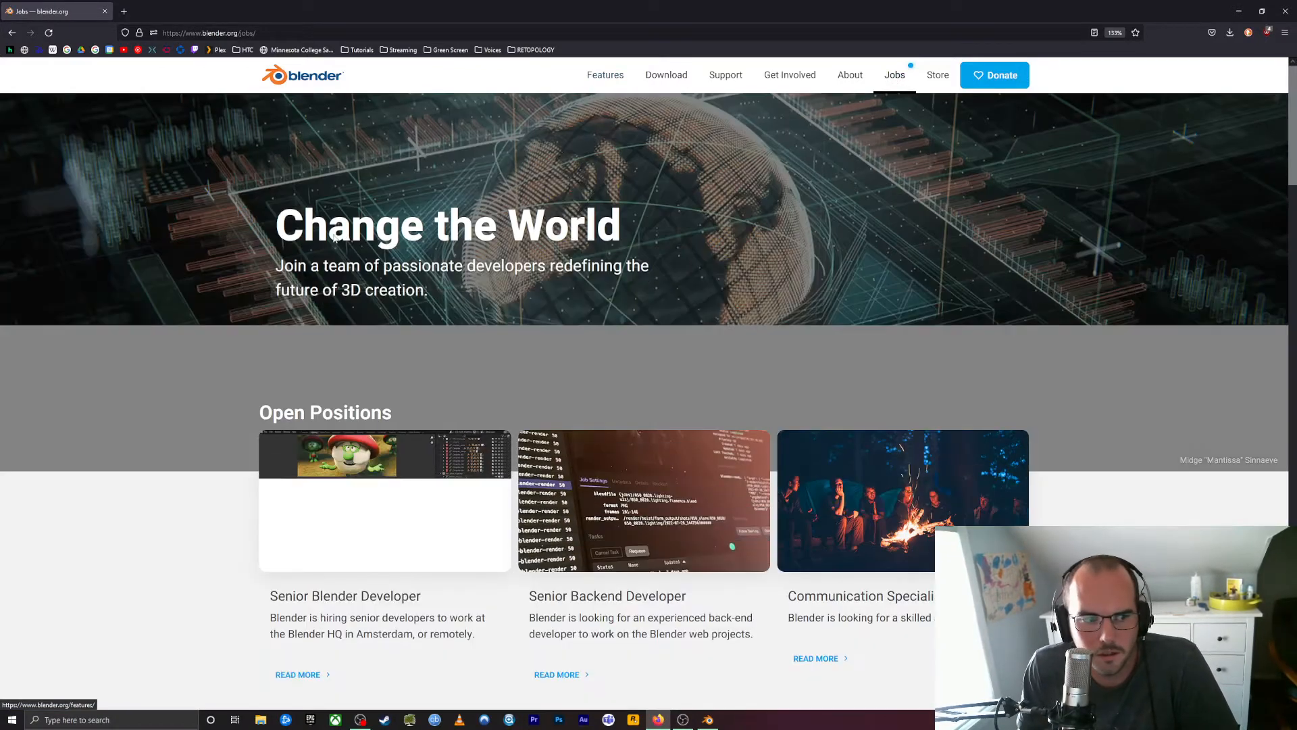
{"action": "scroll", "coordinate": [371, 357], "scroll_direction": "down", "scroll_amount": 3}
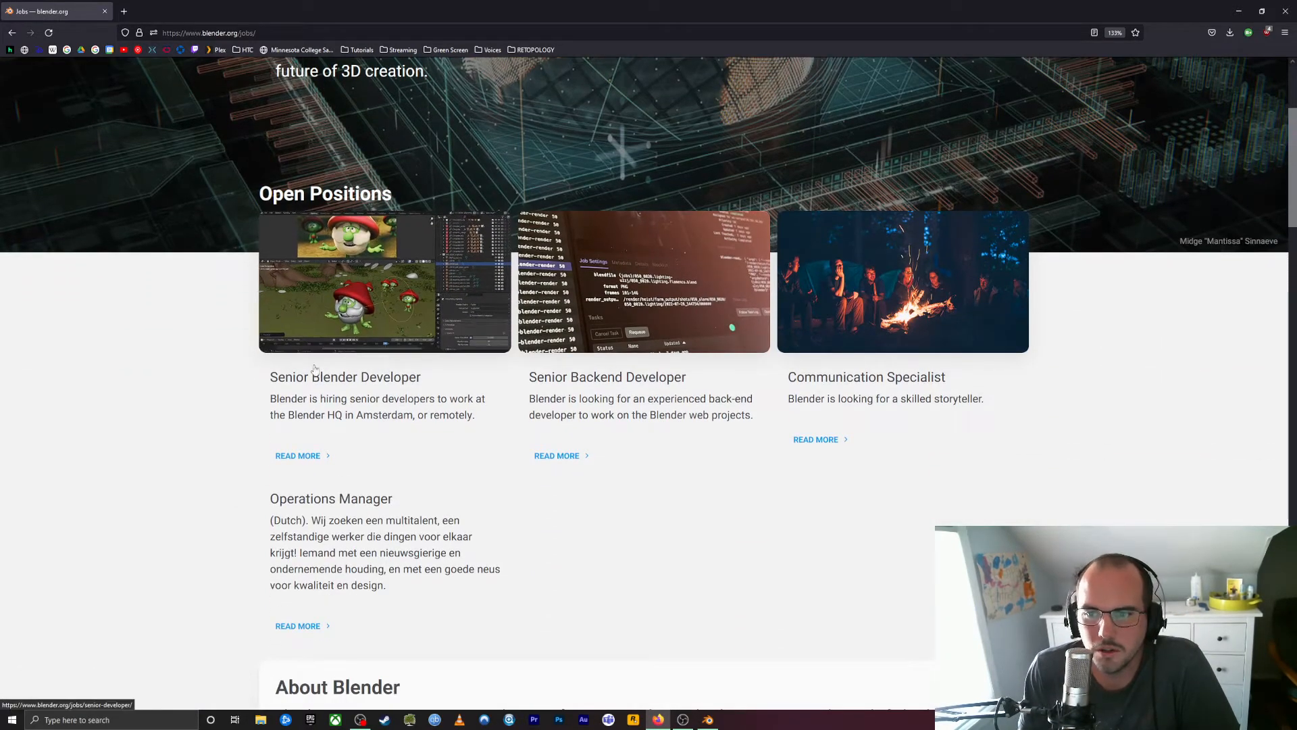
{"action": "scroll", "coordinate": [892, 321], "scroll_direction": "down", "scroll_amount": 2}
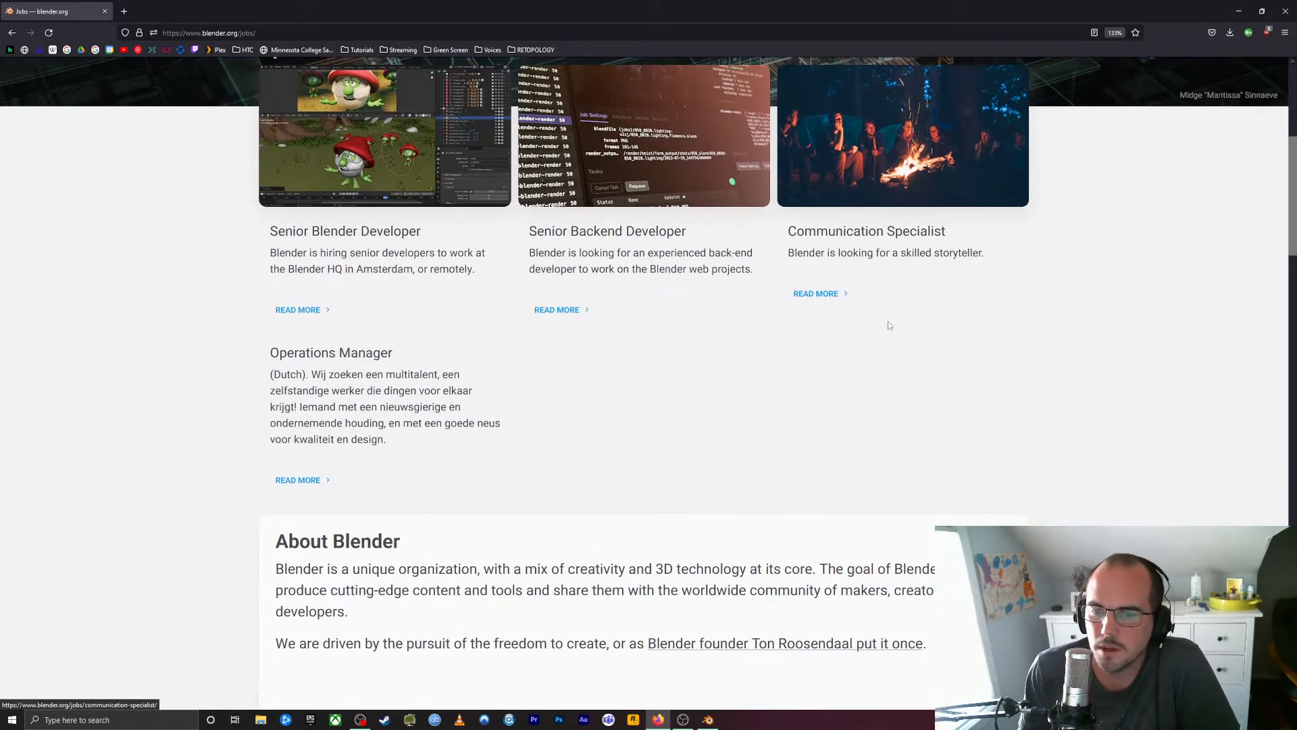
{"action": "scroll", "coordinate": [759, 293], "scroll_direction": "down", "scroll_amount": 3}
{"action": "scroll", "coordinate": [453, 307], "scroll_direction": "down", "scroll_amount": 2}
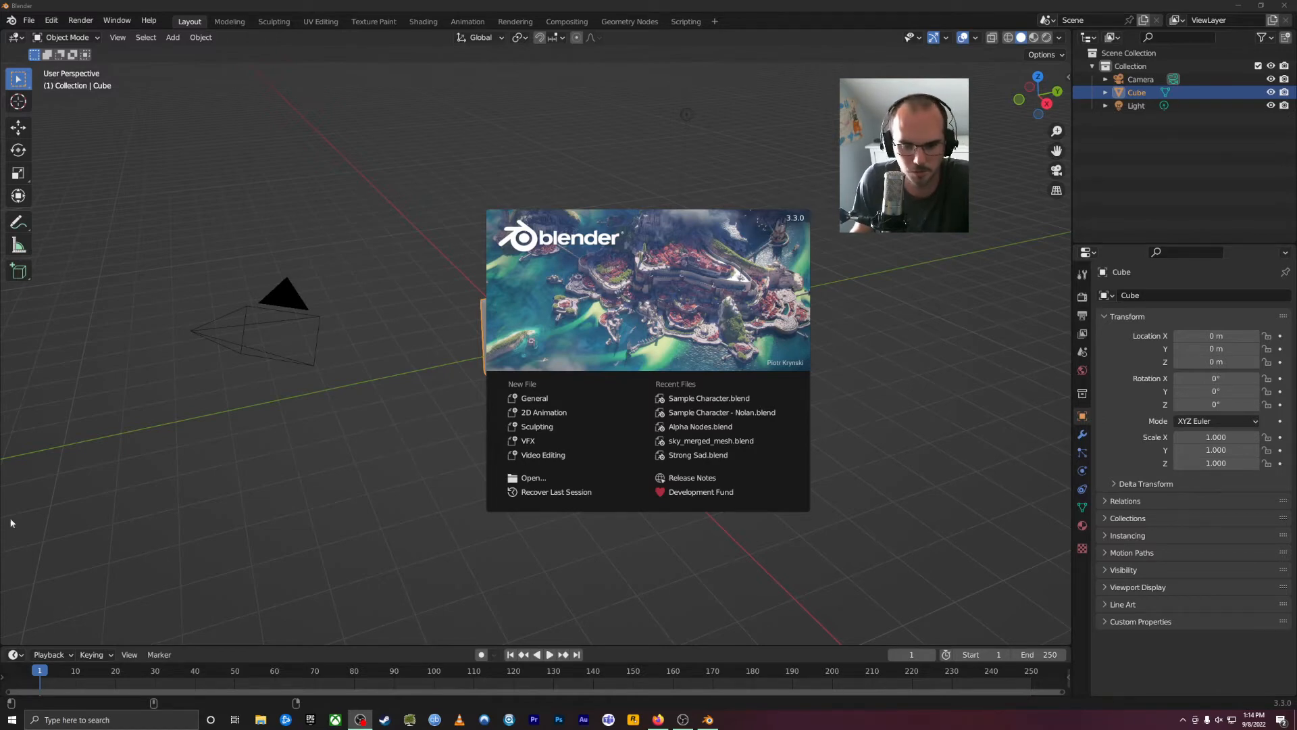
Return to the browser and download the Blender 3.3 LTS – Scanlands splash screen from the Demo Files page.
{"action": "left_click", "coordinate": [659, 720]}
{"action": "left_click", "coordinate": [658, 720]}
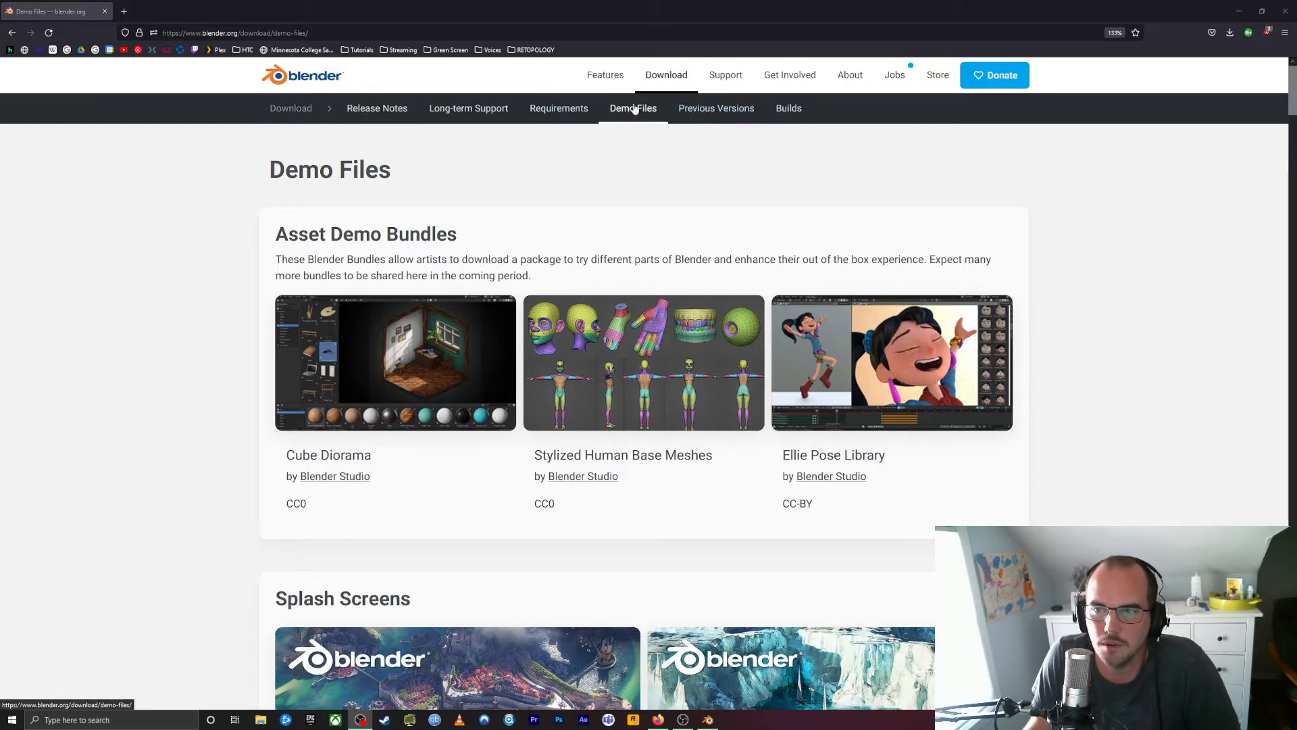
{"action": "scroll", "coordinate": [565, 480], "scroll_direction": "down", "scroll_amount": 5}
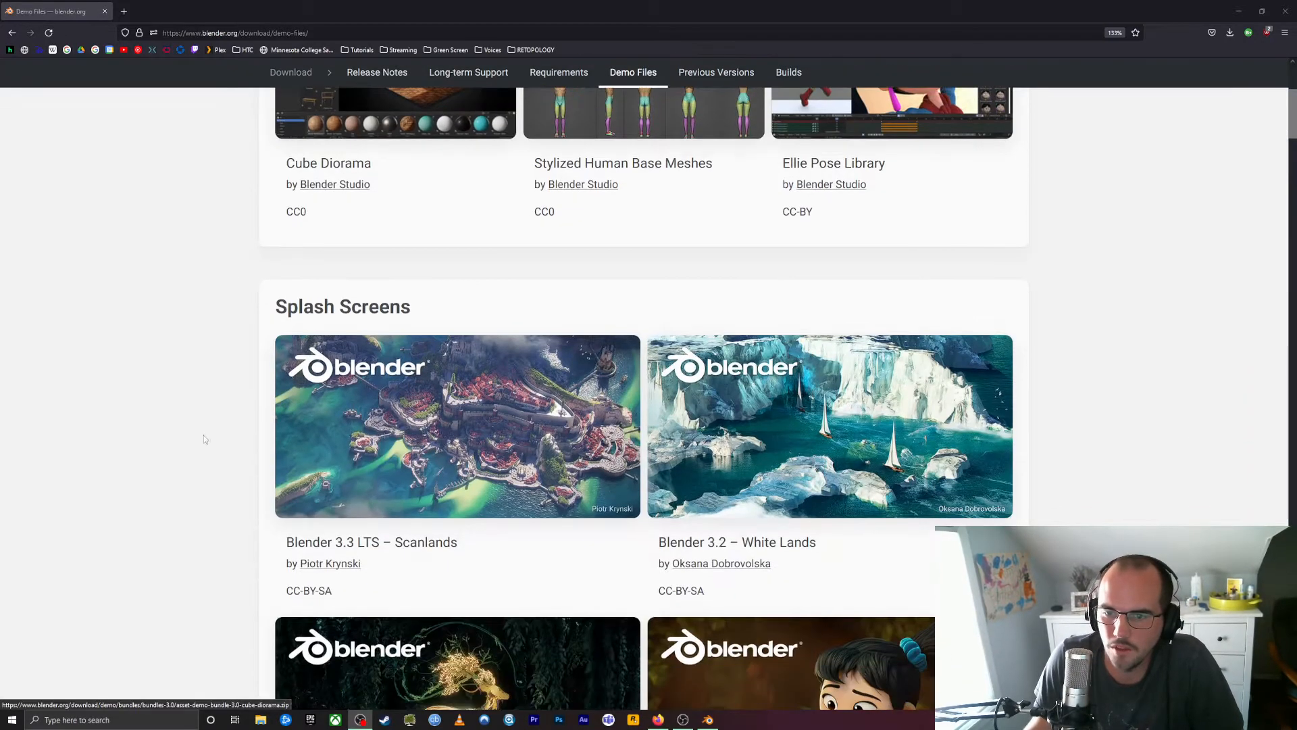
{"action": "left_click", "coordinate": [466, 428]}
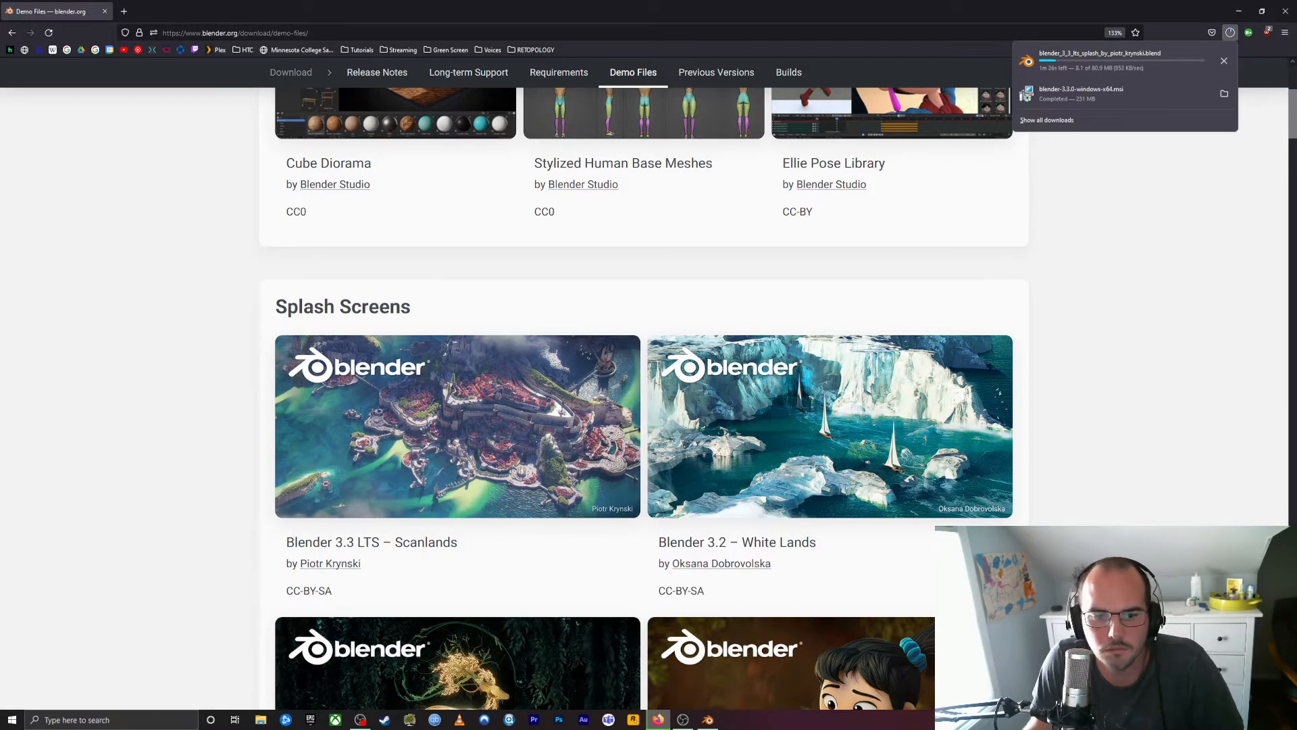
Browse the Demo Files categories, from the asset bundles through Animation, Sculpting, Video Sequencer, the Classroom scene and EEVEE.
{"action": "scroll", "coordinate": [1057, 398], "scroll_direction": "up", "scroll_amount": 5}
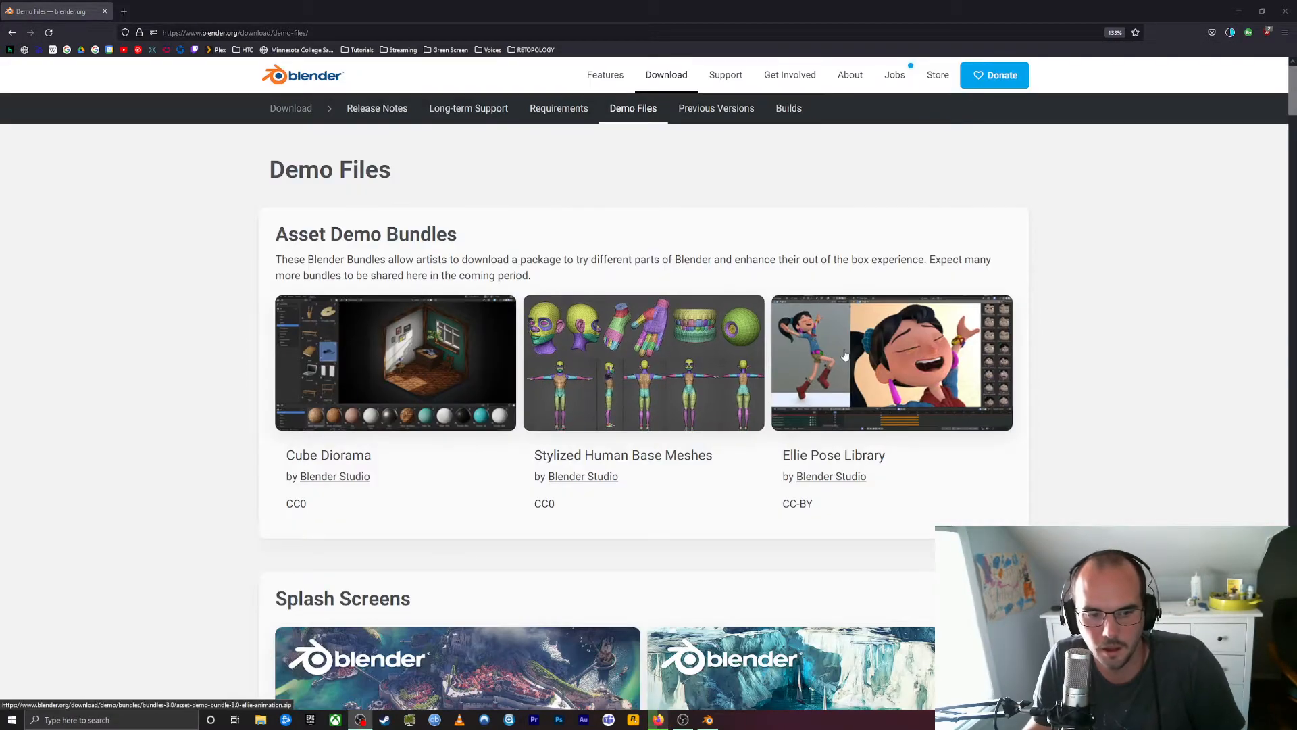
{"action": "scroll", "coordinate": [1058, 398], "scroll_direction": "down", "scroll_amount": 5}
{"action": "scroll", "coordinate": [1057, 398], "scroll_direction": "up", "scroll_amount": 5}
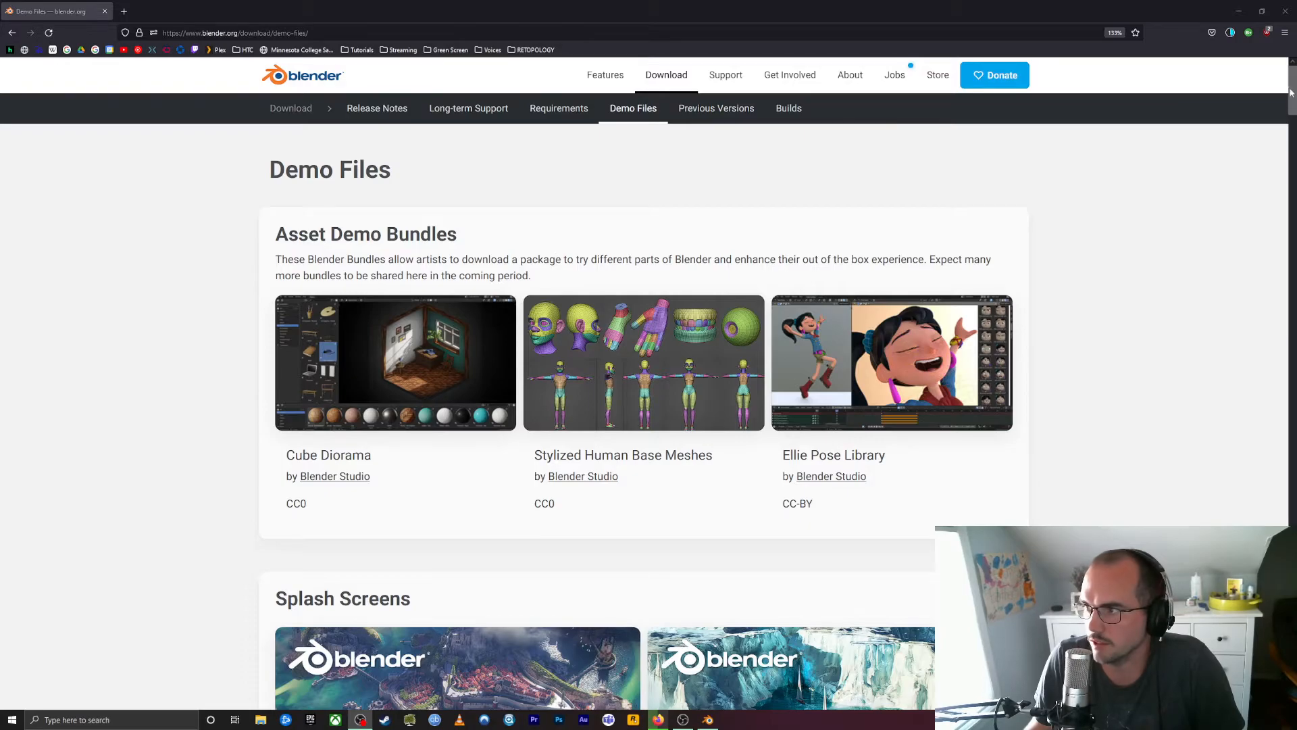
{"action": "left_click_drag", "start_coordinate": [1290, 92], "coordinate": [1264, 527]}
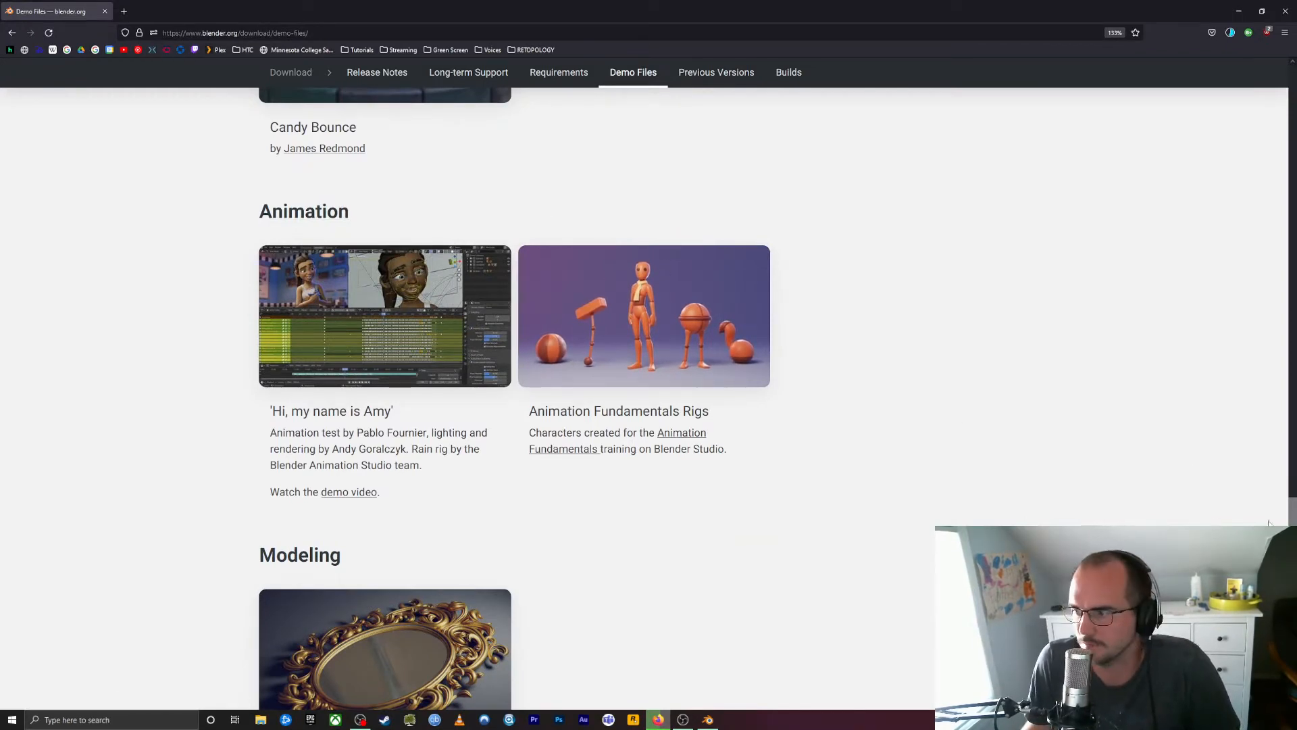
{"action": "scroll", "coordinate": [1268, 524], "scroll_direction": "down", "scroll_amount": 8}
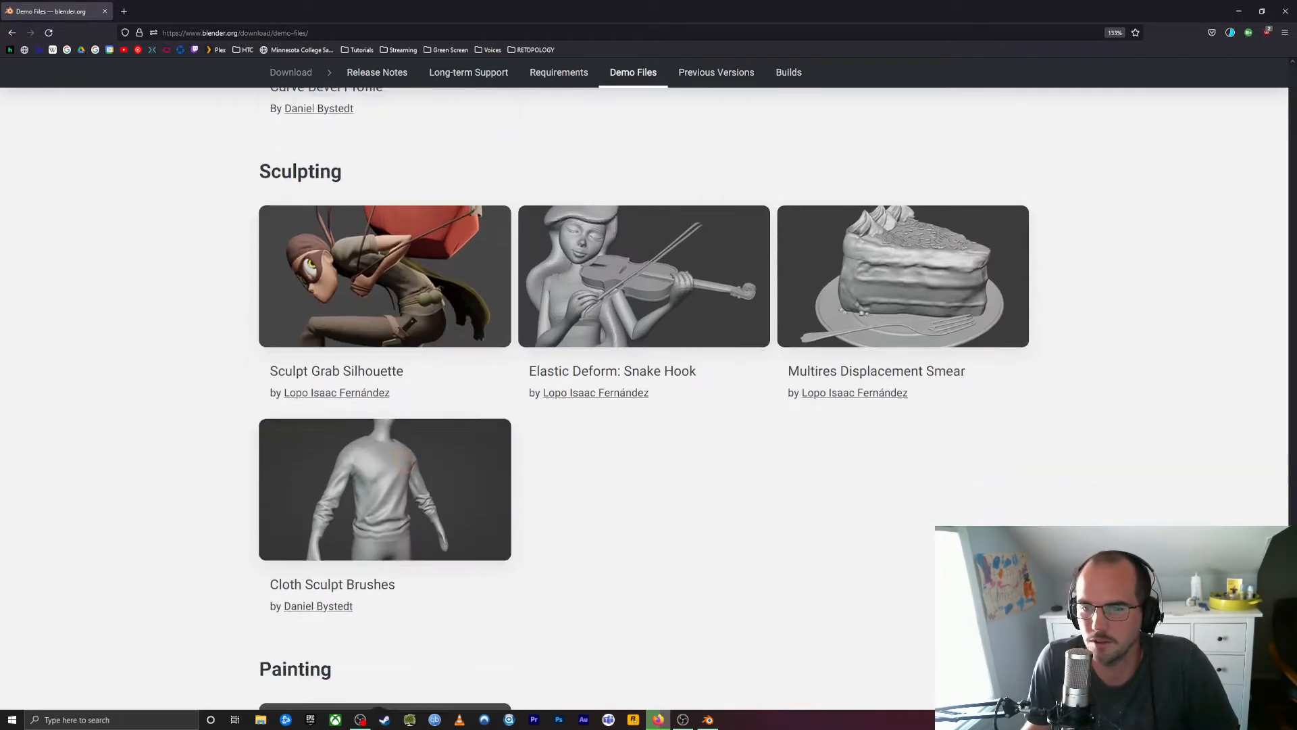
{"action": "scroll", "coordinate": [644, 397], "scroll_direction": "down", "scroll_amount": 15}
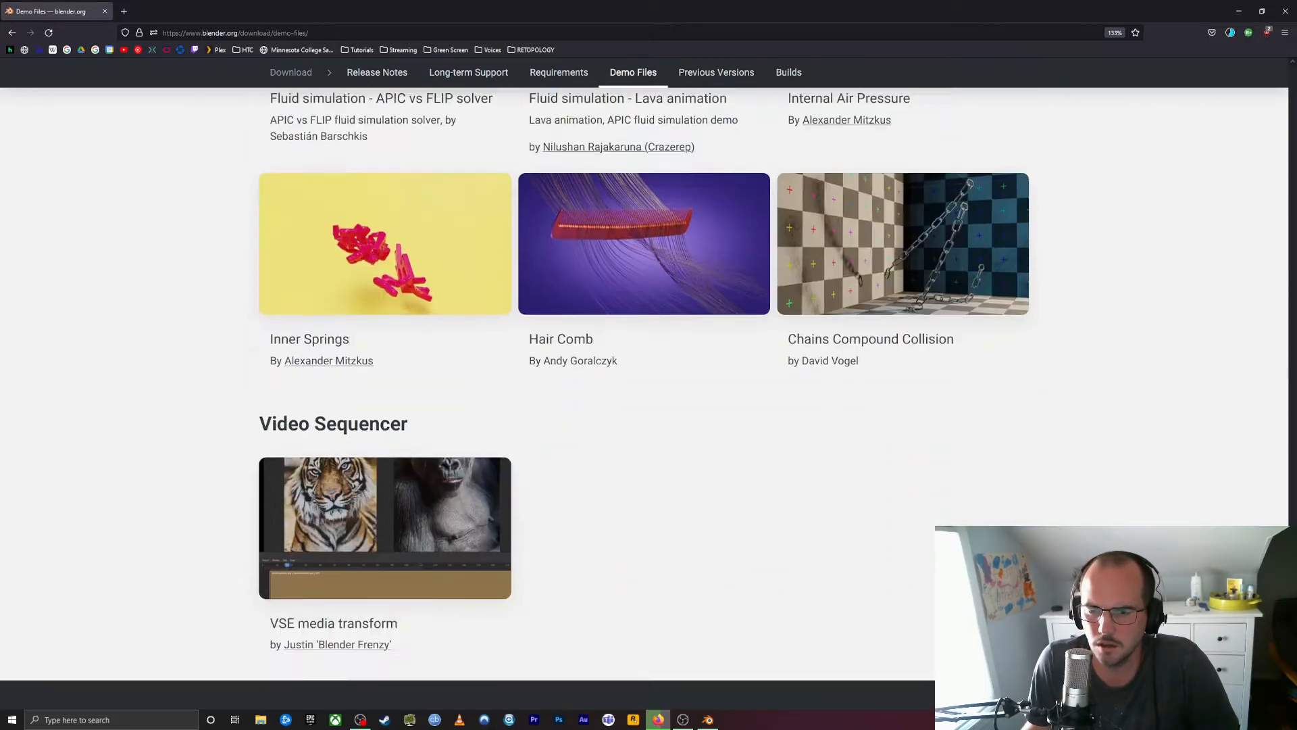
{"action": "mouse_move", "coordinate": [1291, 658]}
{"action": "left_mouse_down"}
{"action": "mouse_move", "coordinate": [1289, 672]}
{"action": "mouse_move", "coordinate": [1273, 357]}
{"action": "left_mouse_up"}
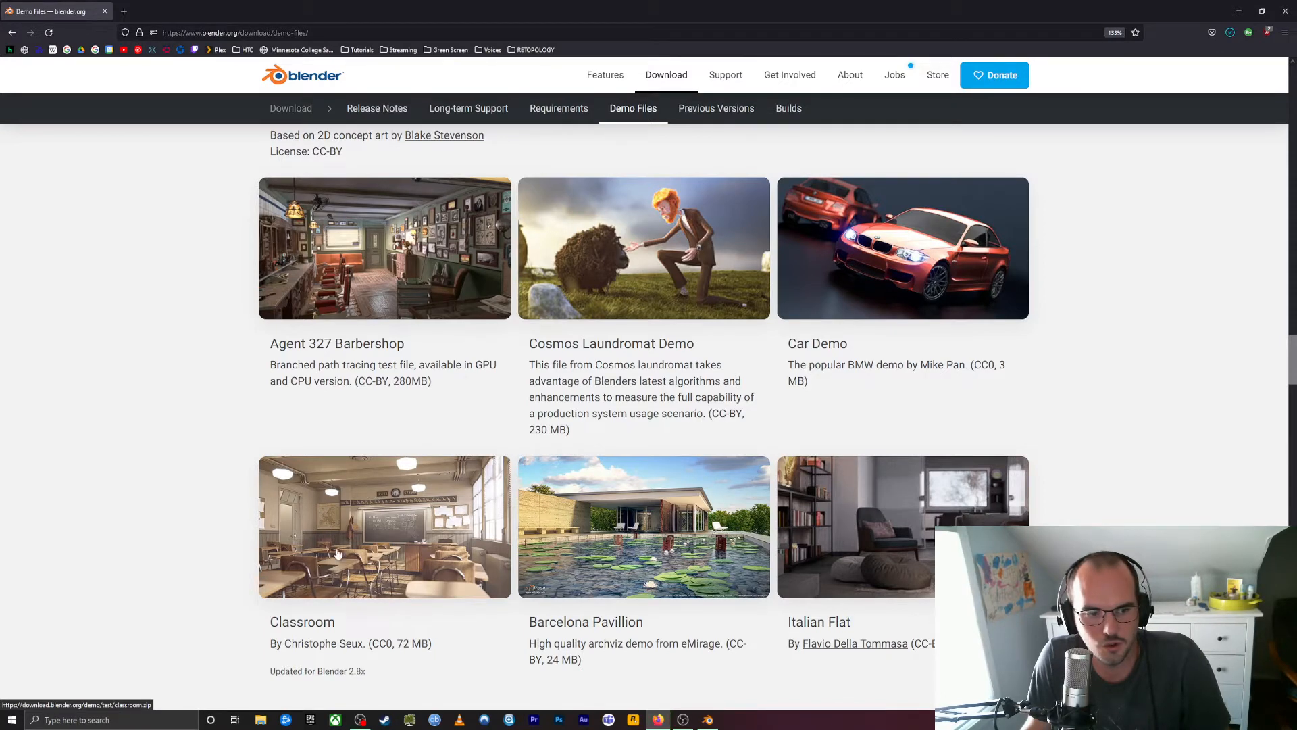
{"action": "left_click", "coordinate": [365, 534]}
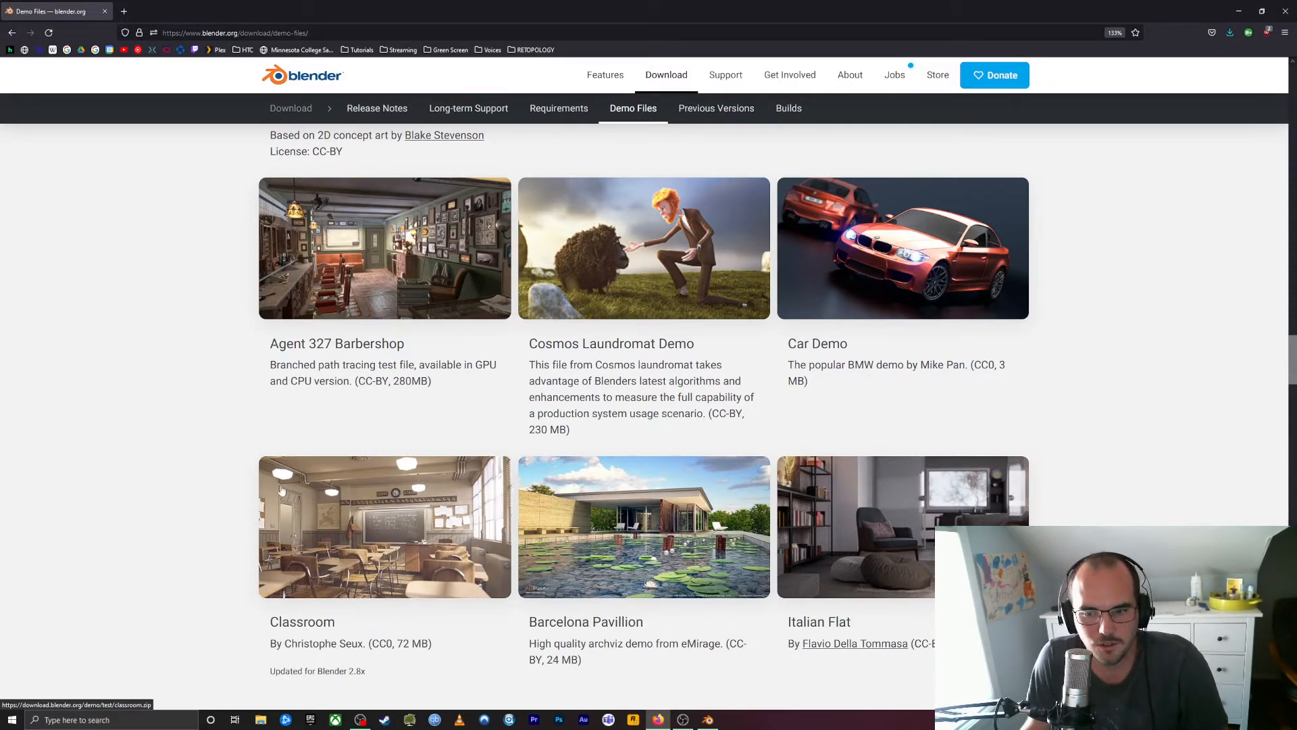
{"action": "scroll", "coordinate": [789, 390], "scroll_direction": "up", "scroll_amount": 15}
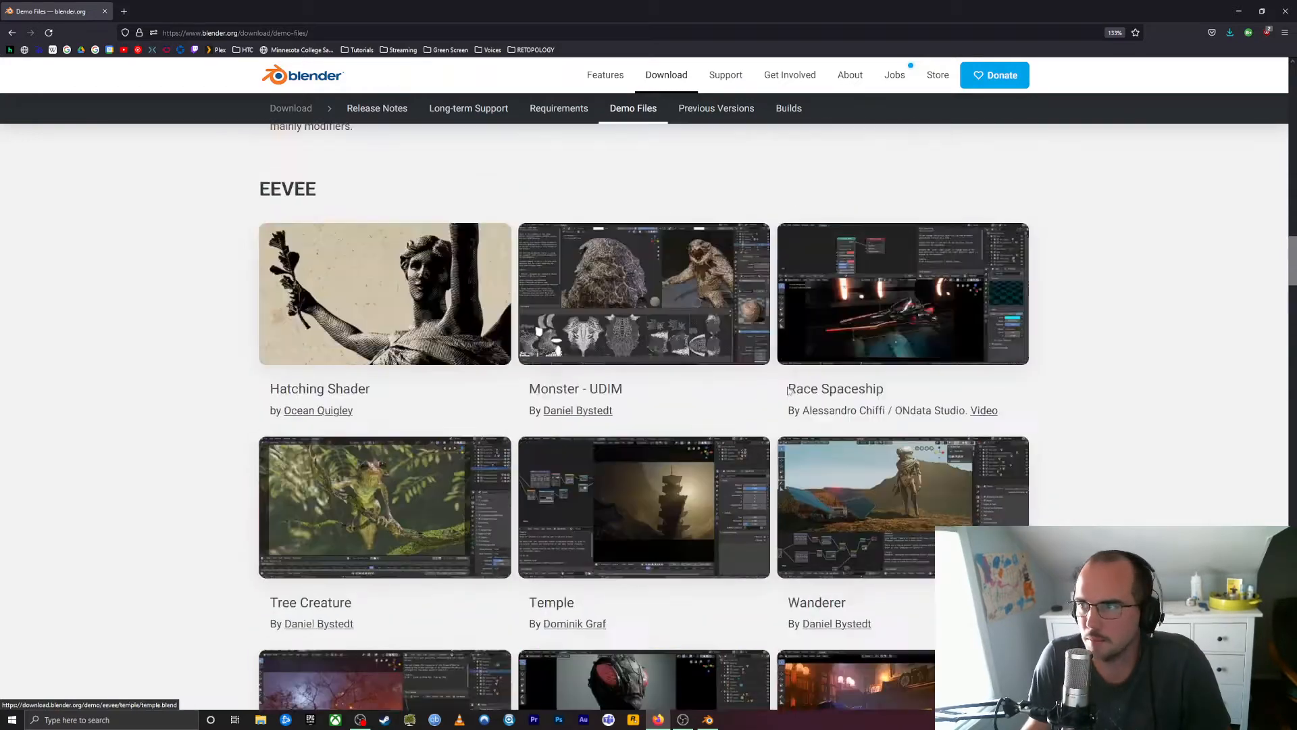
{"action": "scroll", "coordinate": [789, 390], "scroll_direction": "up", "scroll_amount": 5}
Open the downloaded Blender 3.3 LTS splash file in Blender and set its render device to GPU Compute.
{"action": "left_click", "coordinate": [1230, 33]}
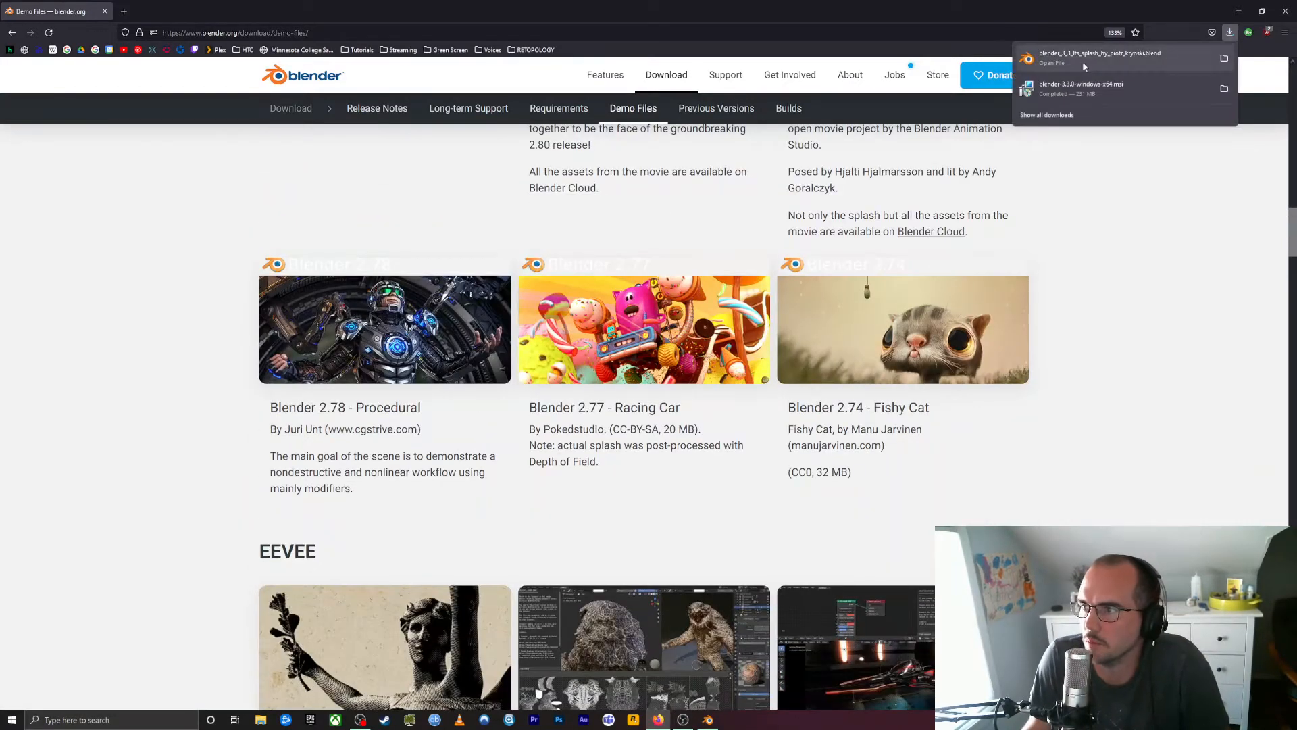
{"action": "left_click", "coordinate": [1082, 61]}
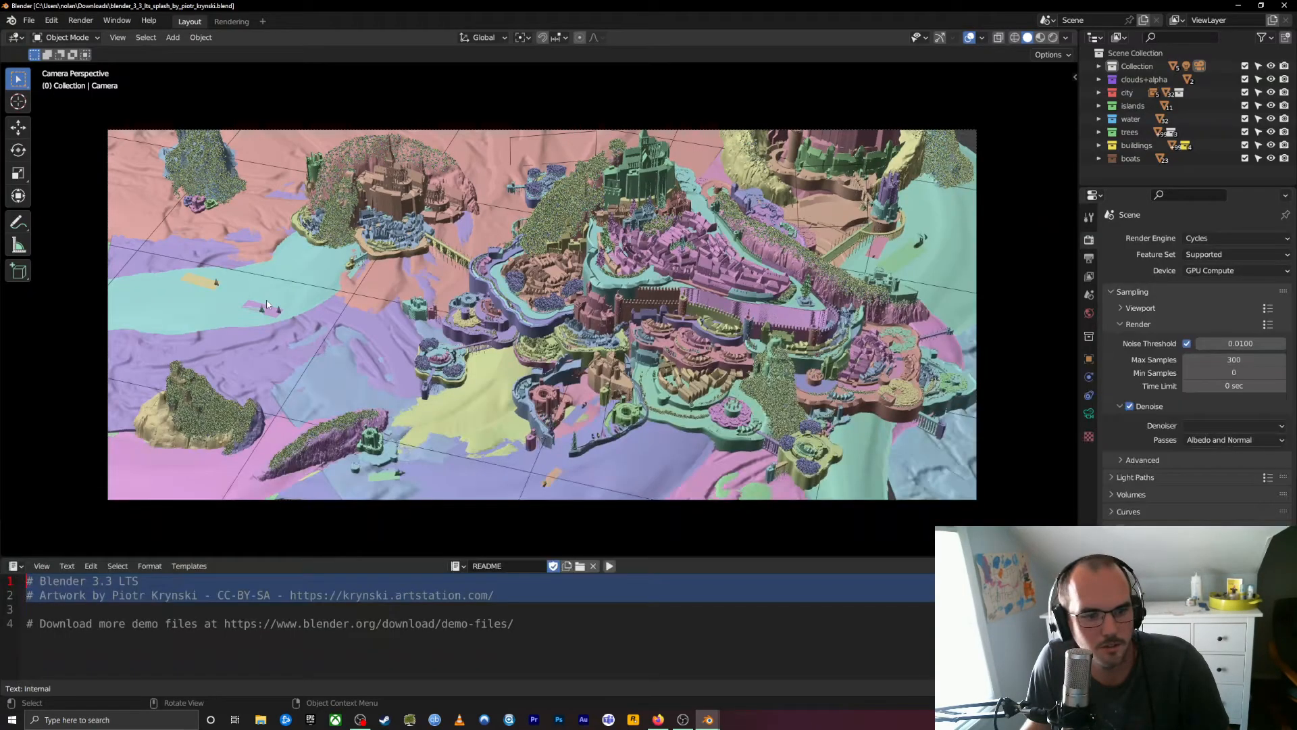
{"action": "left_click", "coordinate": [1199, 271]}
{"action": "left_click", "coordinate": [1198, 301]}
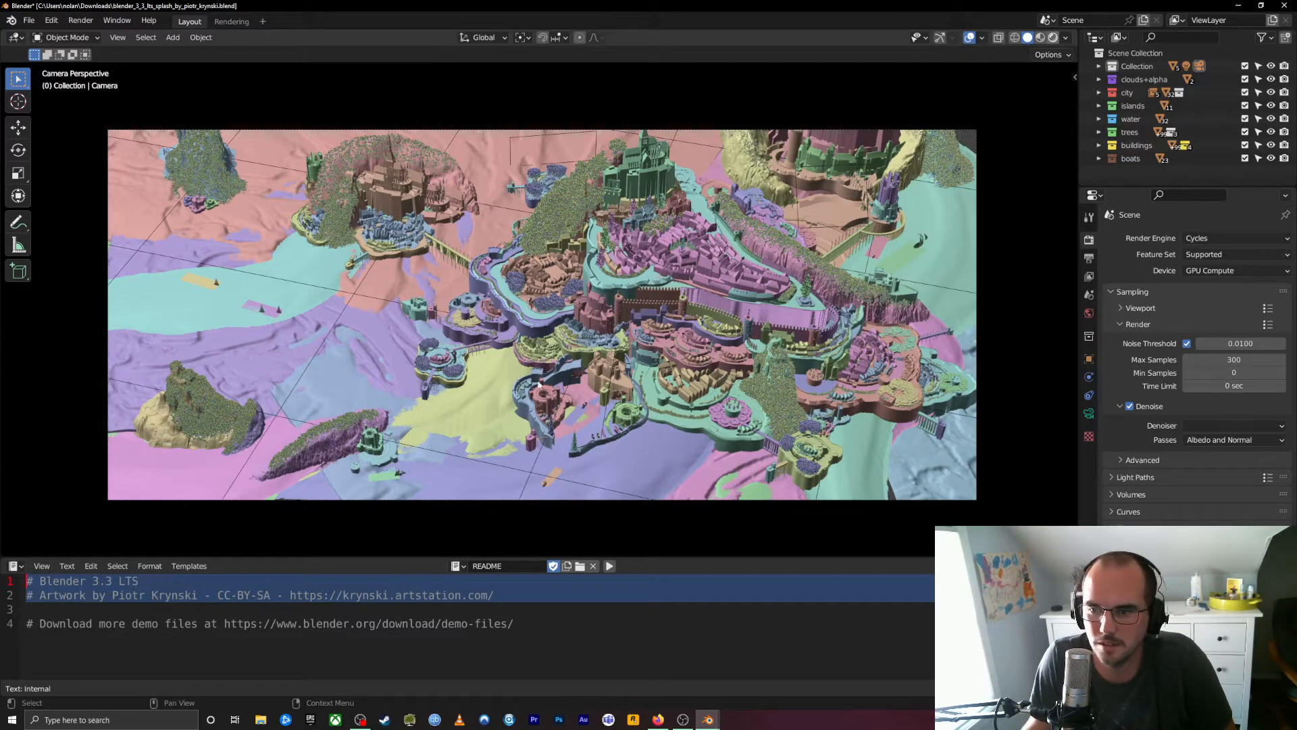
Preview the splash scene in rendered shading from outside the camera, and return the viewport to solid shading.
{"action": "key", "text": "z"}
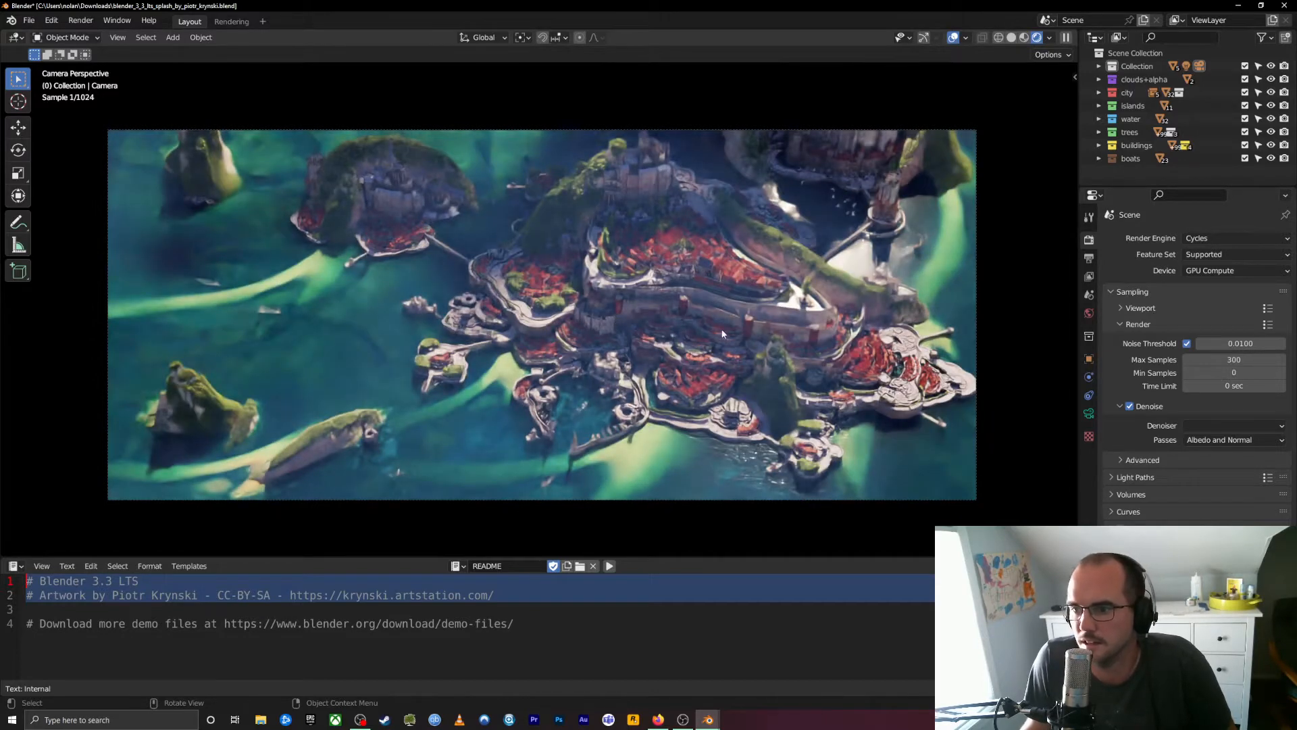
{"action": "middle_click_drag", "start_coordinate": [740, 324], "coordinate": [604, 162]}
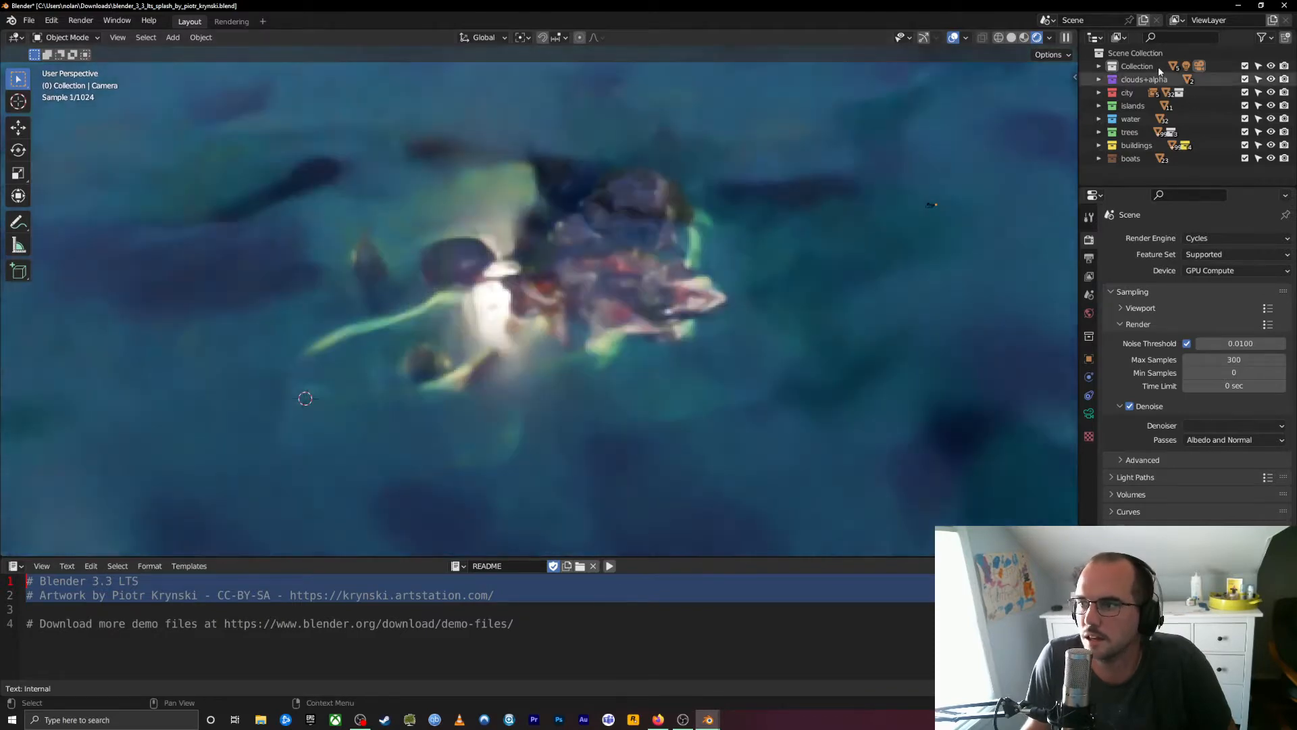
{"action": "left_click", "coordinate": [1011, 38]}
{"action": "middle_click_drag", "start_coordinate": [641, 287], "coordinate": [628, 254]}
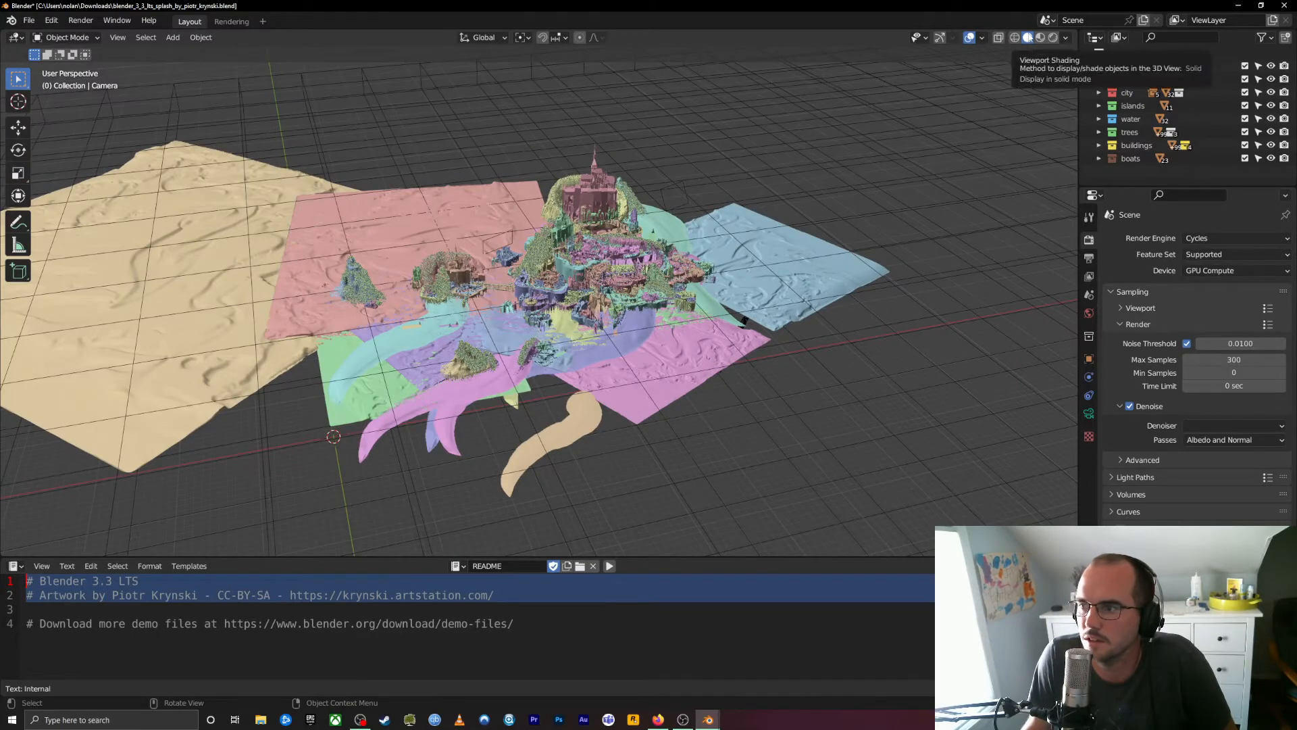
Examine the terraced city's walls, castle towers and house clusters up close.
{"action": "scroll", "coordinate": [725, 258], "scroll_direction": "up", "scroll_amount": 10}
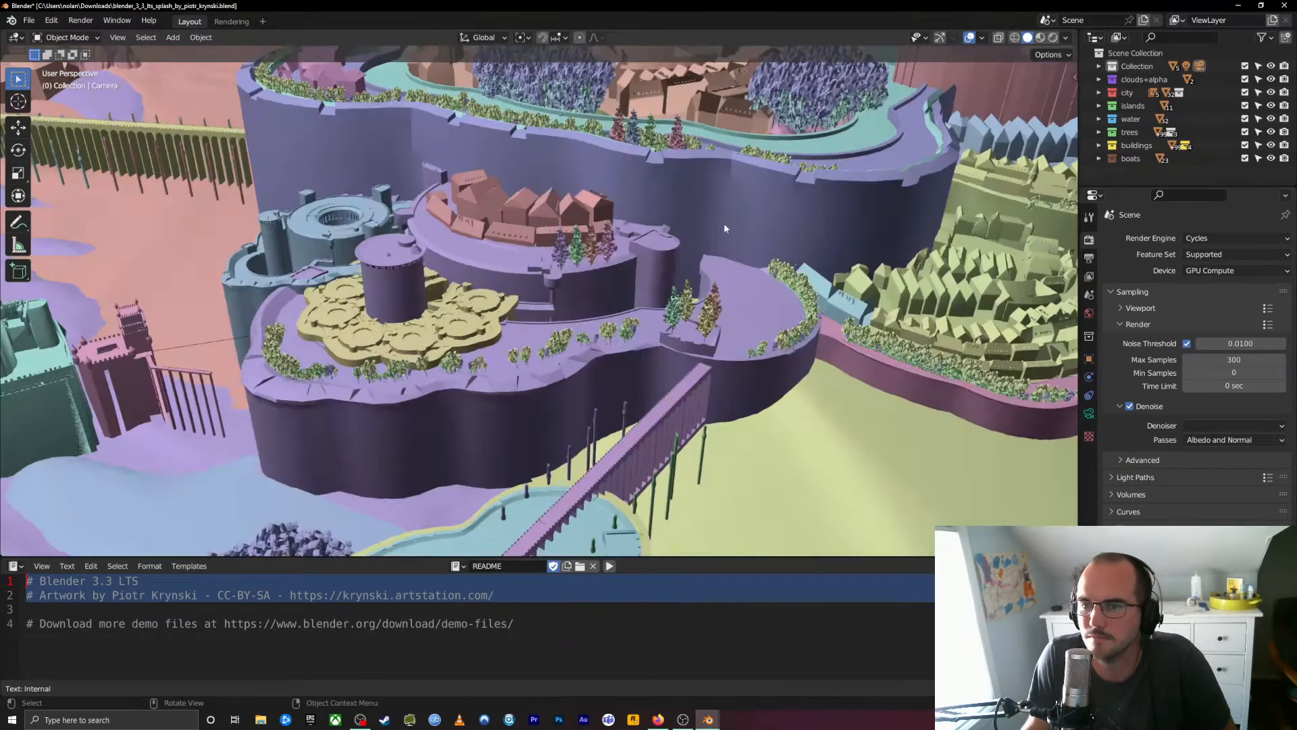
{"action": "middle_click_drag", "start_coordinate": [756, 230], "coordinate": [294, 358], "text": "shift"}
{"action": "mouse_move", "coordinate": [777, 277]}
{"action": "middle_mouse_down", "text": "shift"}
{"action": "mouse_move", "coordinate": [265, 363]}
{"action": "mouse_move", "coordinate": [275, 356]}
{"action": "middle_mouse_up", "text": "shift"}
{"action": "scroll", "coordinate": [579, 343], "scroll_direction": "up", "scroll_amount": 2}
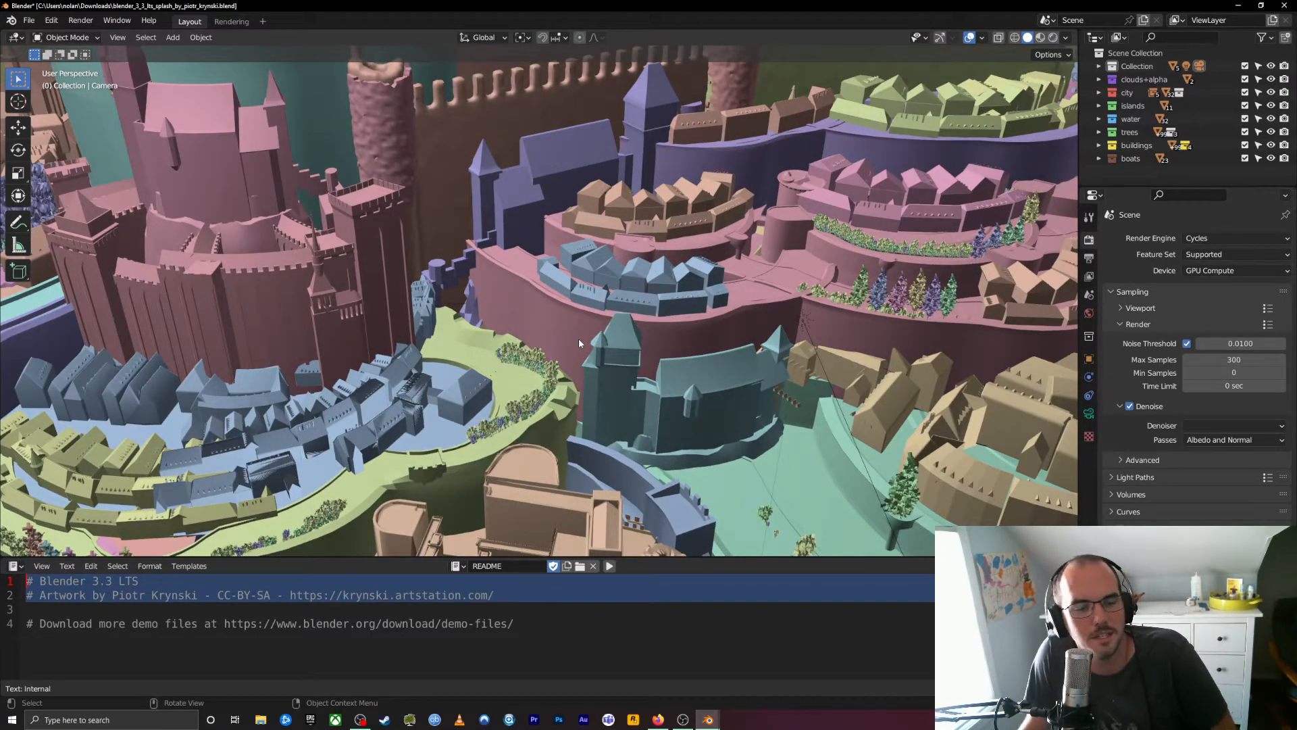
{"action": "scroll", "coordinate": [580, 336], "scroll_direction": "up", "scroll_amount": 4}
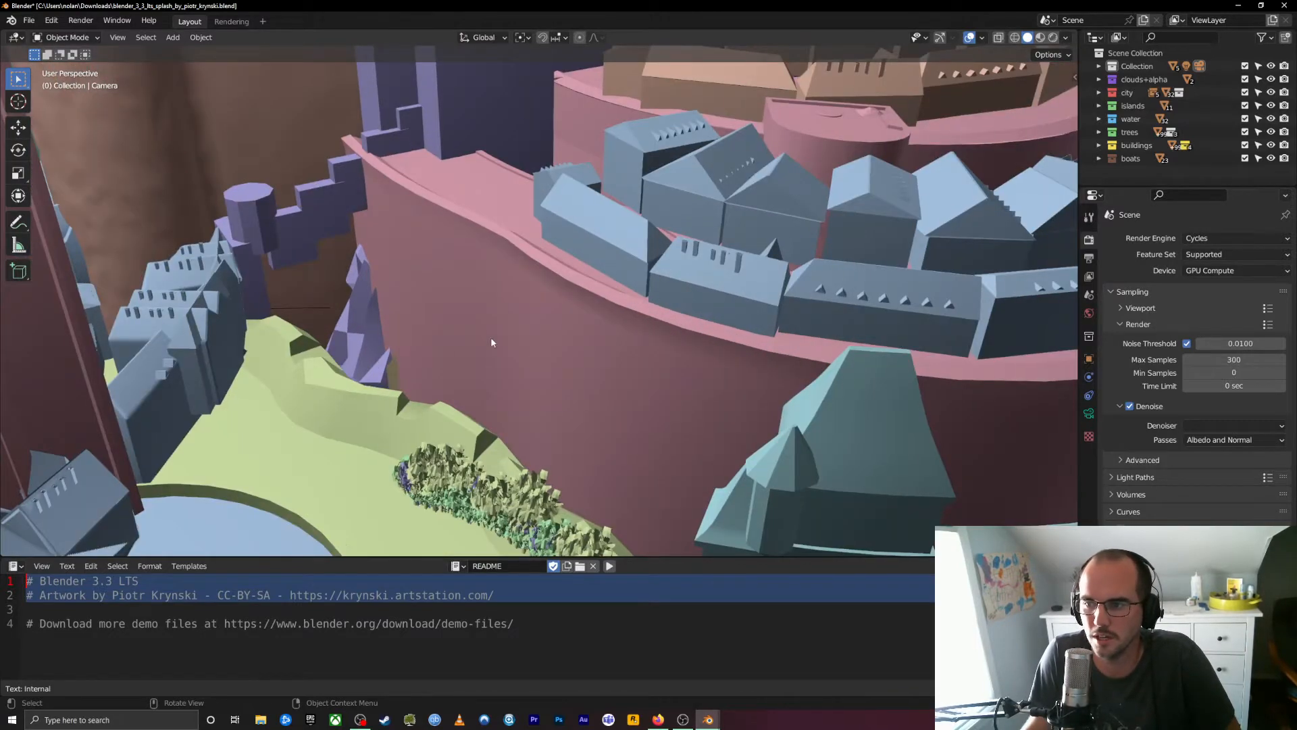
{"action": "middle_click_drag", "start_coordinate": [491, 339], "coordinate": [397, 367], "text": "shift"}
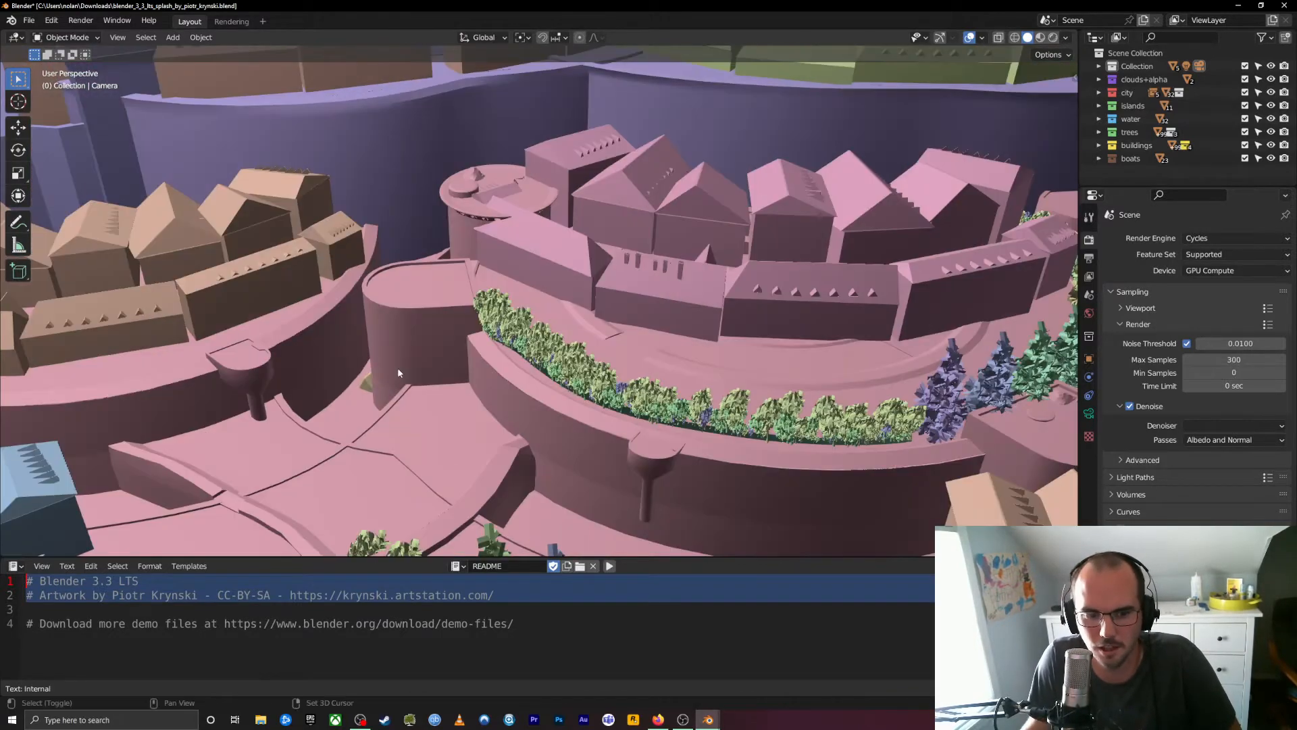
{"action": "middle_click_drag", "start_coordinate": [805, 316], "coordinate": [804, 316]}
Select the blue and tan house clusters to inspect the repeated buildings, and switch the viewport to Material Preview shading.
{"action": "left_click", "coordinate": [357, 491]}
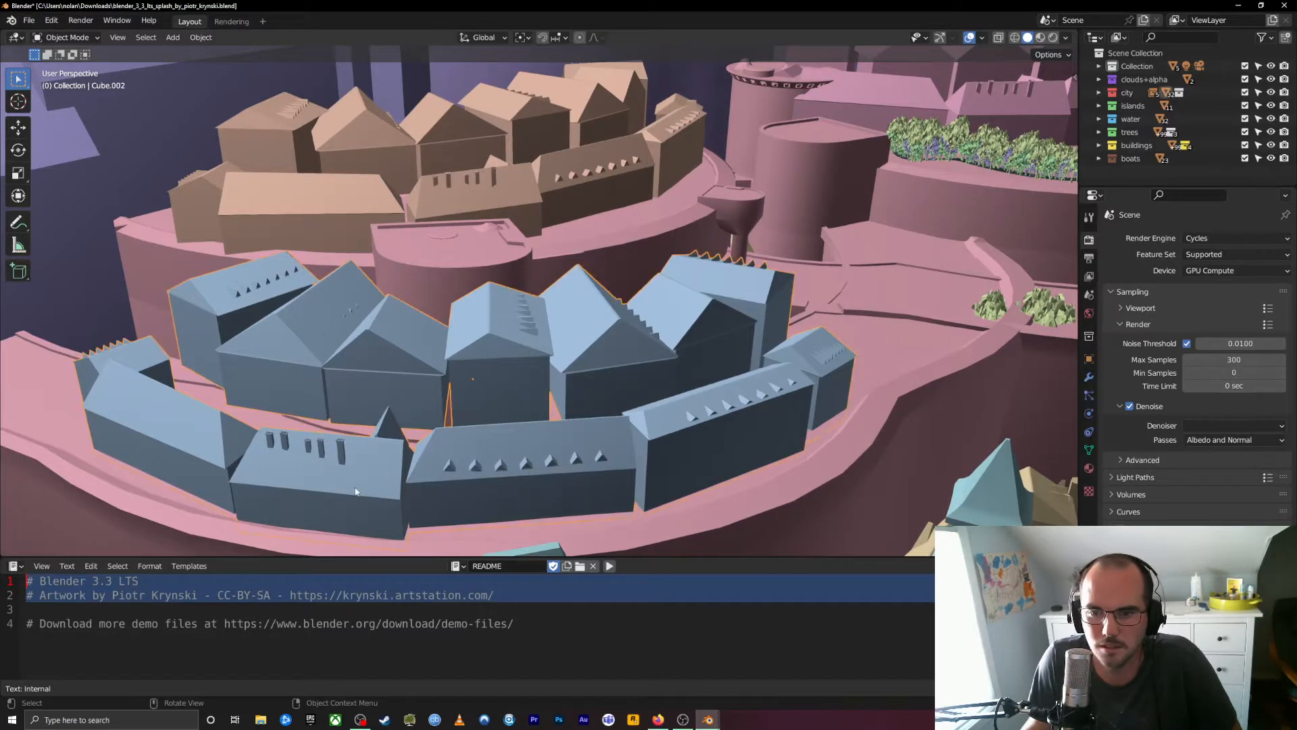
{"action": "left_click", "coordinate": [635, 183]}
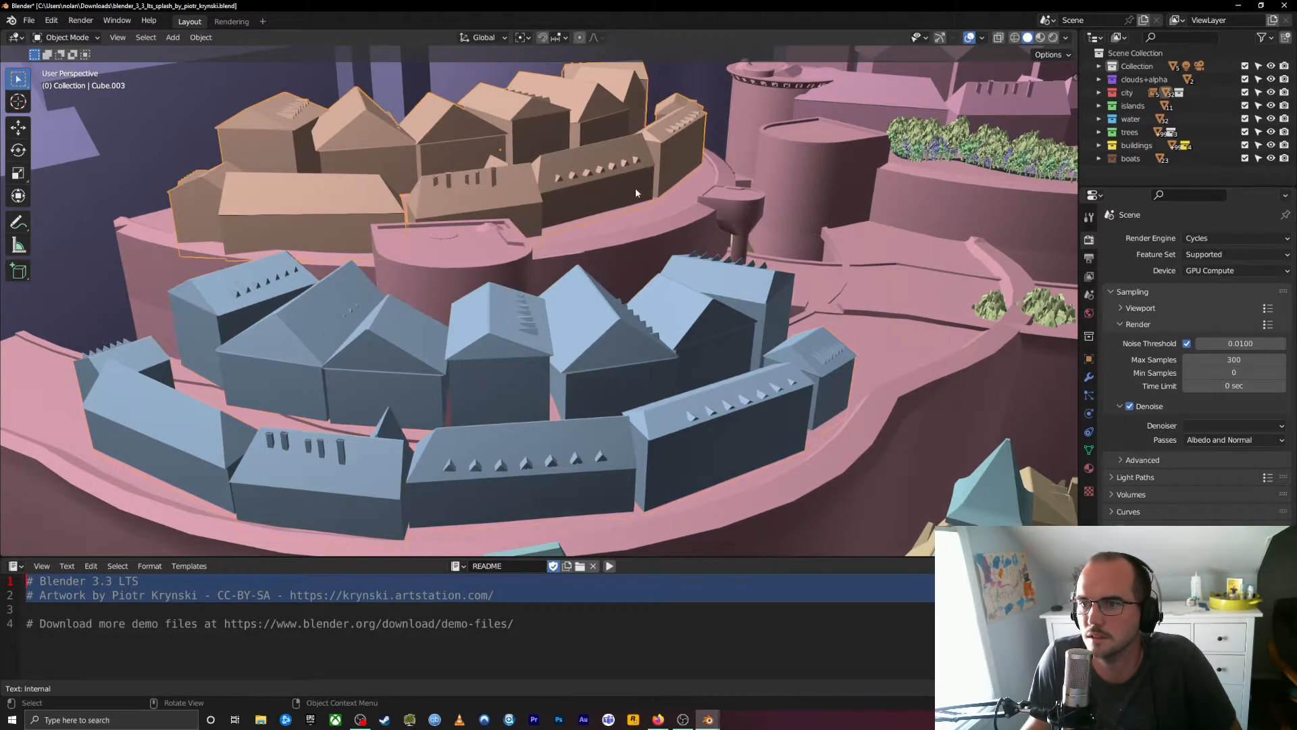
{"action": "middle_click_drag", "start_coordinate": [938, 309], "coordinate": [686, 405], "text": "shift"}
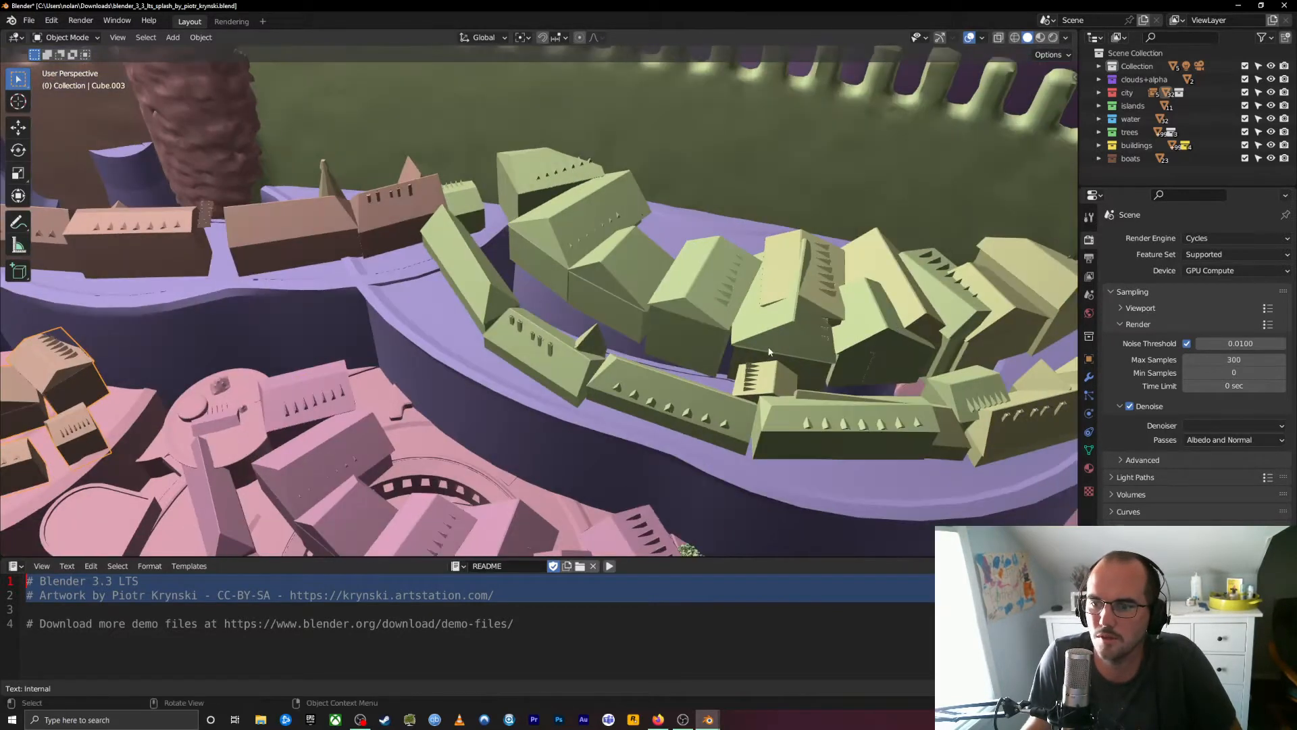
{"action": "scroll", "coordinate": [688, 301], "scroll_direction": "down", "scroll_amount": 2}
{"action": "middle_click_drag", "start_coordinate": [688, 302], "coordinate": [593, 234], "text": "shift"}
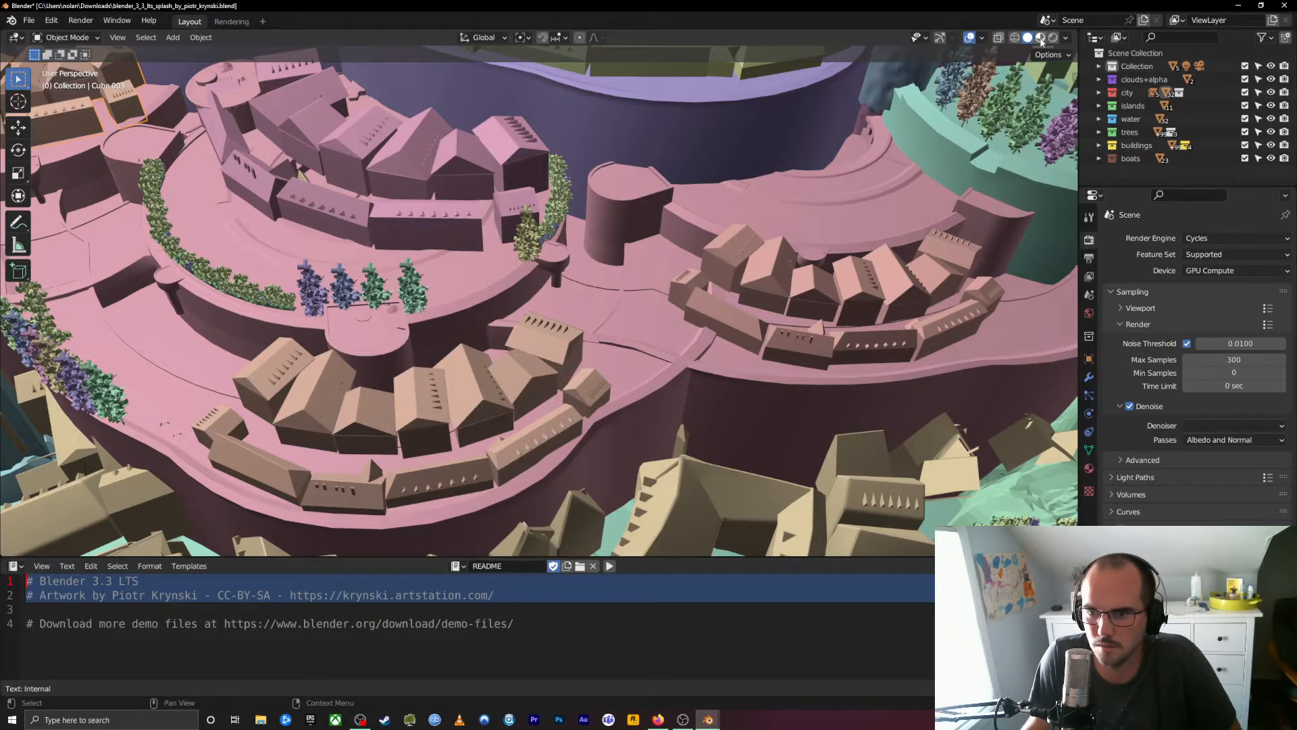
{"action": "left_click", "coordinate": [1041, 41]}
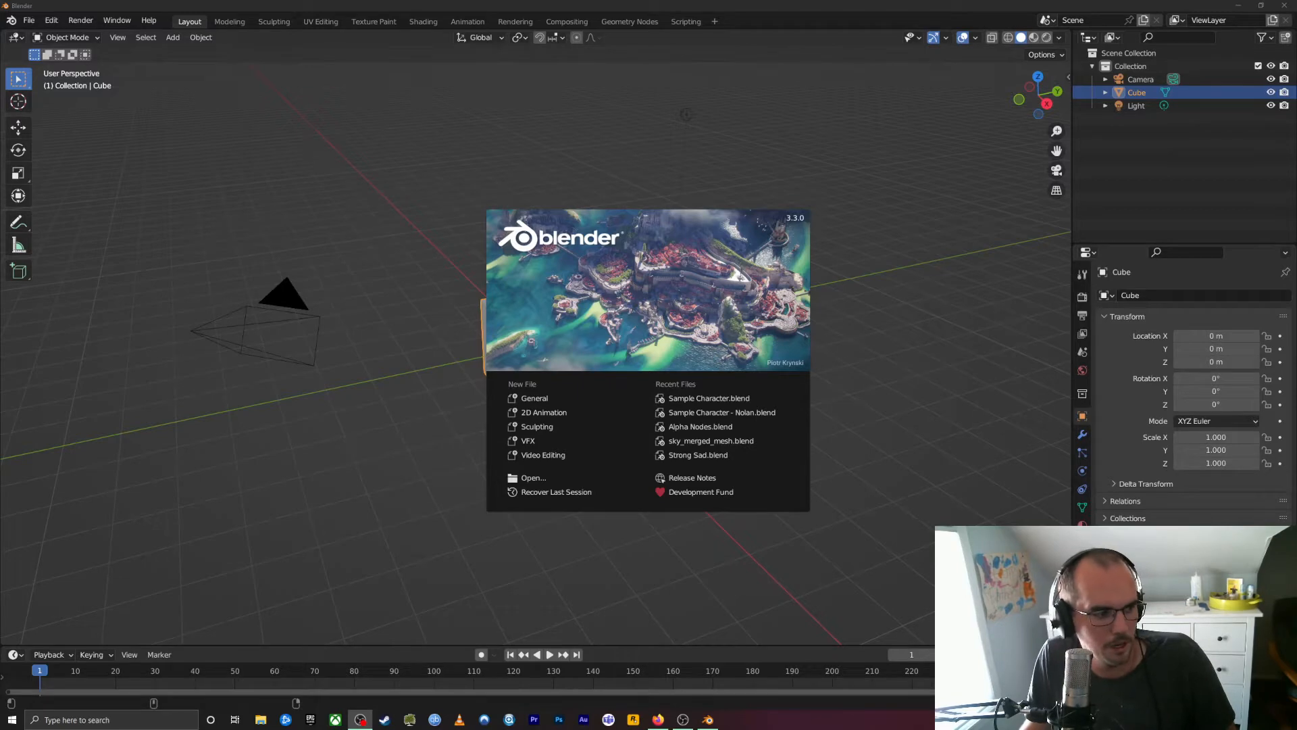
Open the recent sample character file bearing a first name and scrub its animation to frame 36.
{"action": "left_click", "coordinate": [742, 411]}
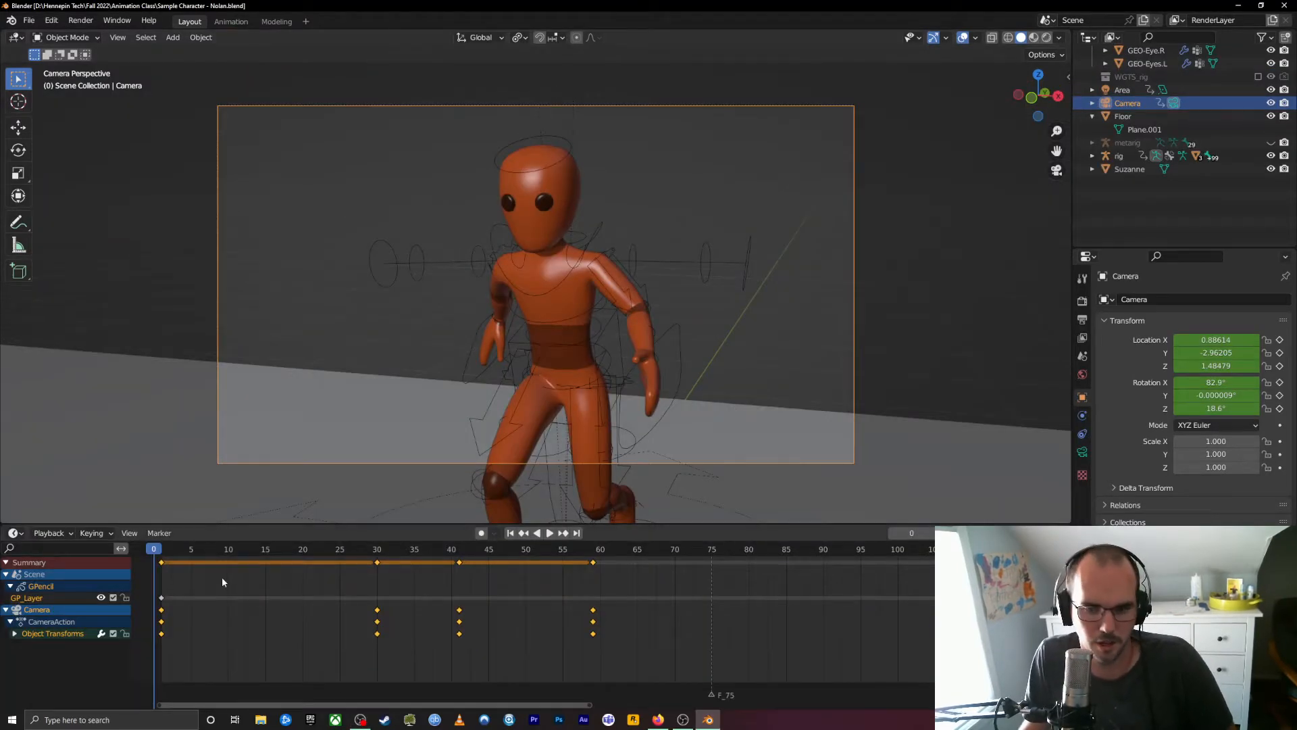
{"action": "left_click_drag", "start_coordinate": [169, 554], "coordinate": [419, 565]}
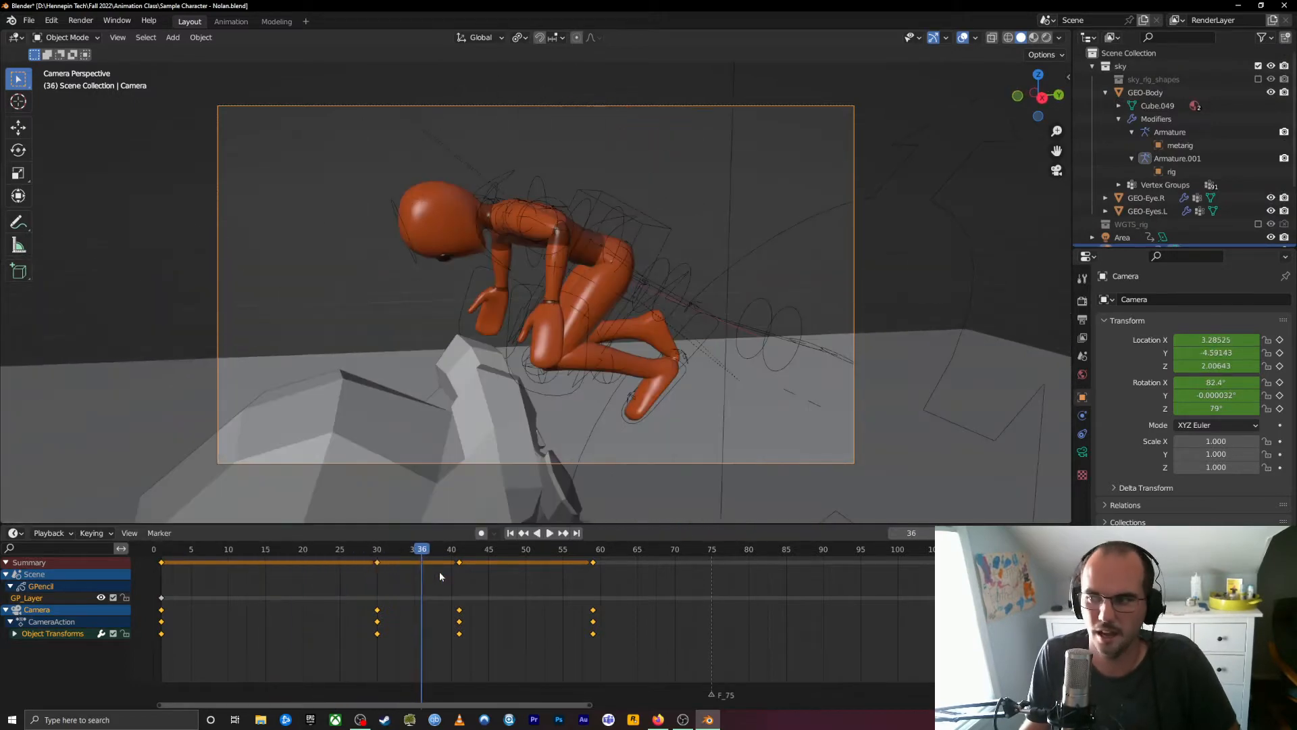
{"action": "middle_click_drag", "start_coordinate": [924, 339], "coordinate": [873, 356]}
{"action": "scroll", "coordinate": [811, 368], "scroll_direction": "down", "scroll_amount": 4}
{"action": "middle_click_drag", "start_coordinate": [697, 382], "coordinate": [717, 348]}
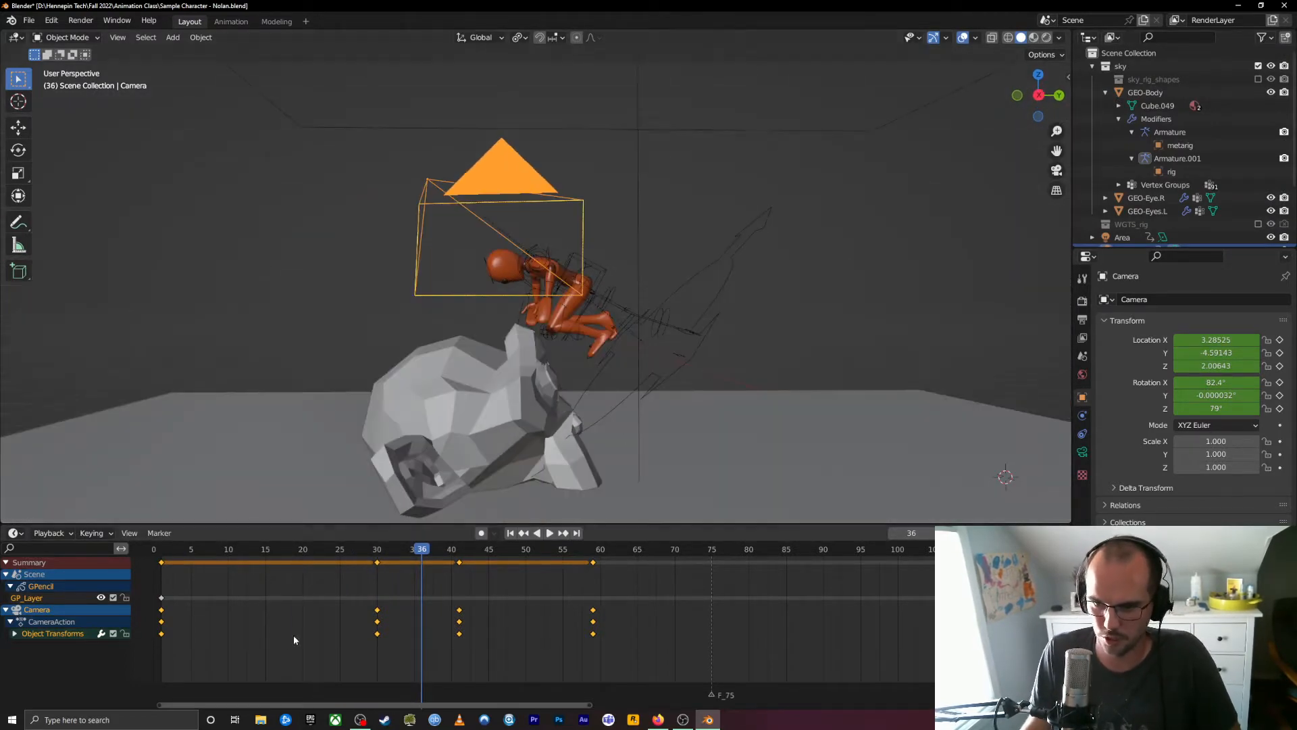
Scrub the character's flip over the monkey head through frames 49 and 62, and return to frame 21.
{"action": "left_click_drag", "start_coordinate": [394, 554], "coordinate": [418, 598]}
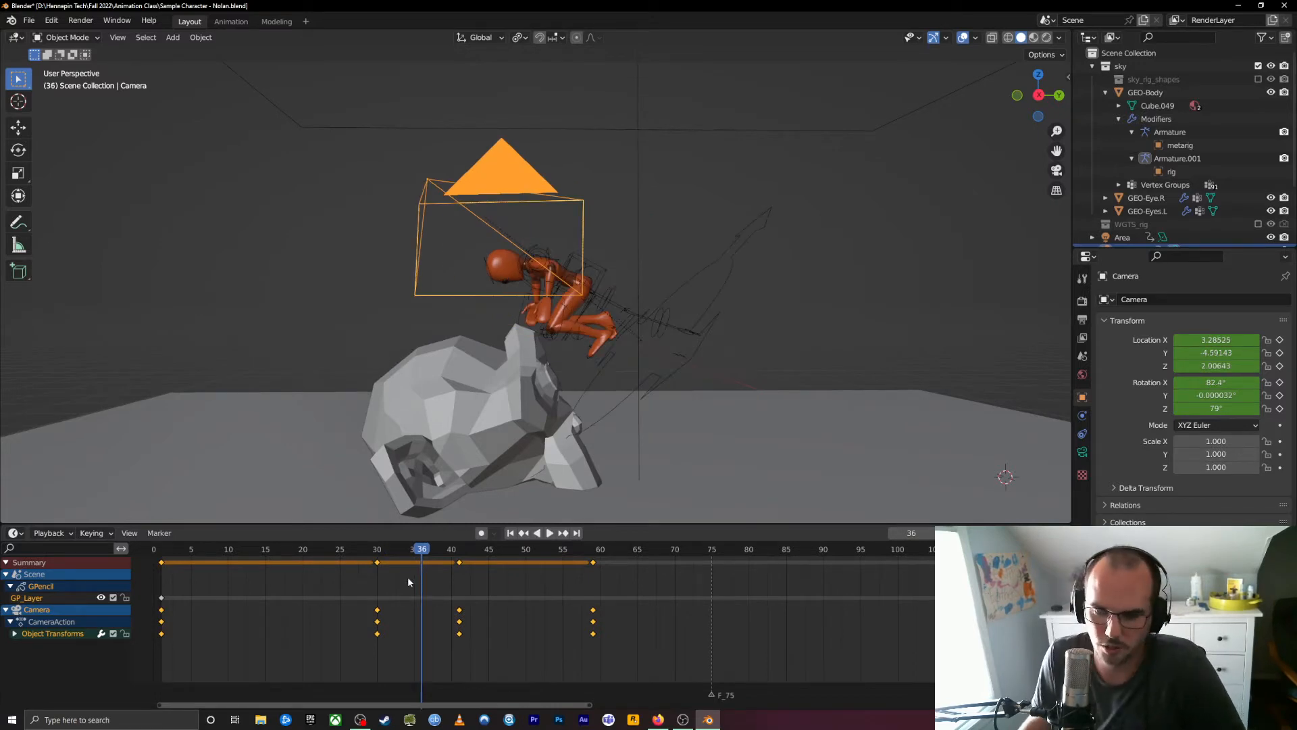
{"action": "left_click_drag", "start_coordinate": [425, 544], "coordinate": [517, 582]}
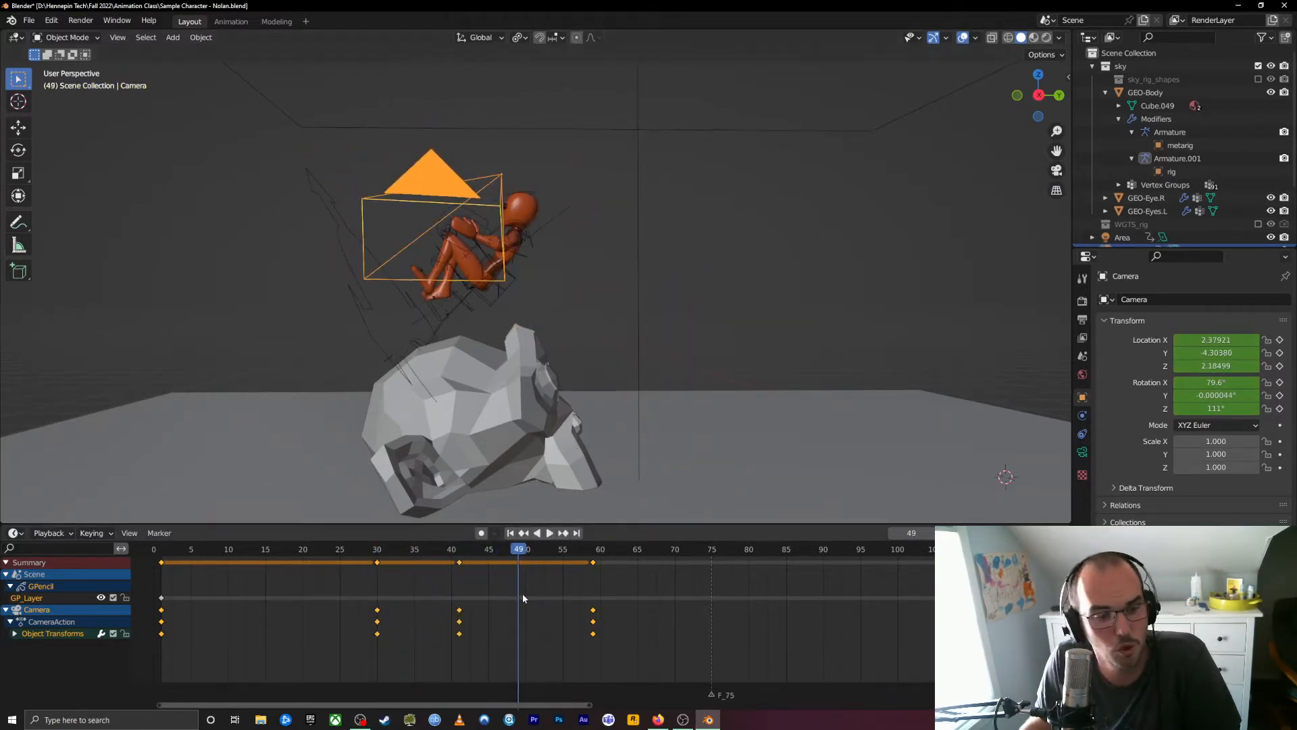
{"action": "left_click_drag", "start_coordinate": [509, 550], "coordinate": [614, 623]}
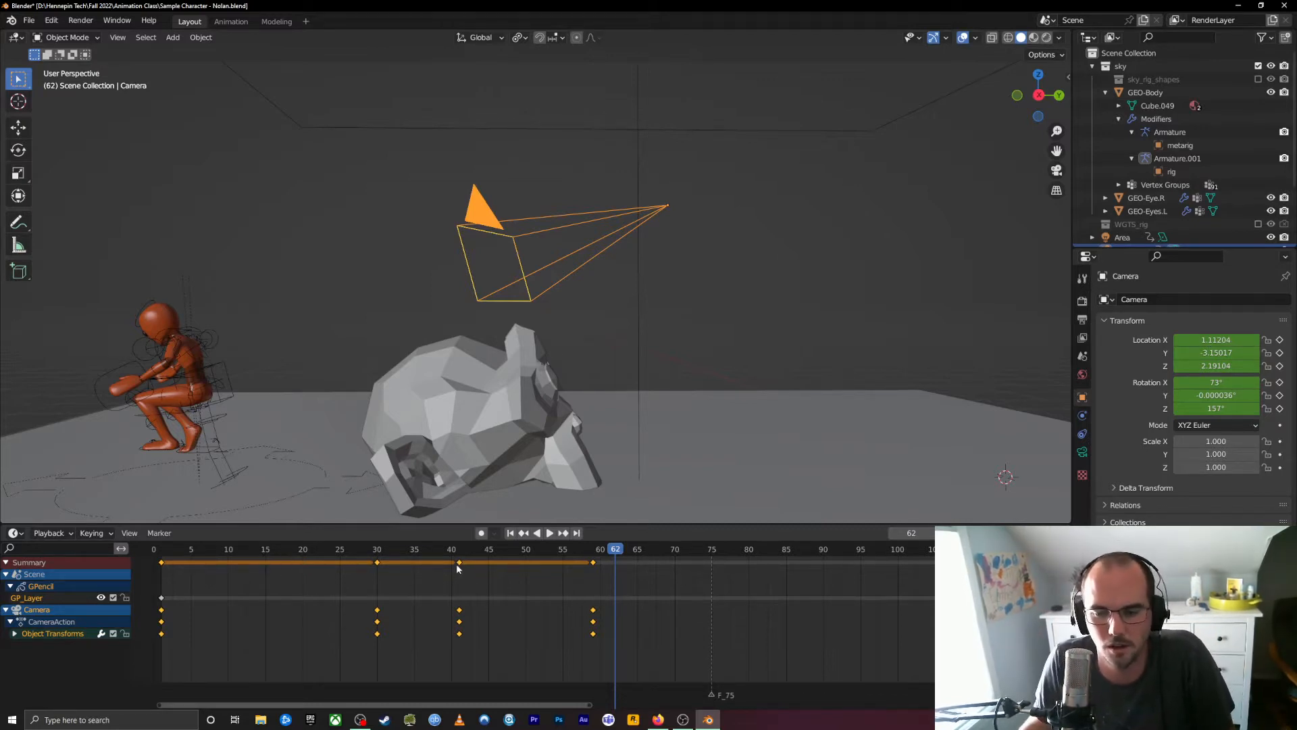
{"action": "left_click_drag", "start_coordinate": [440, 549], "coordinate": [310, 550]}
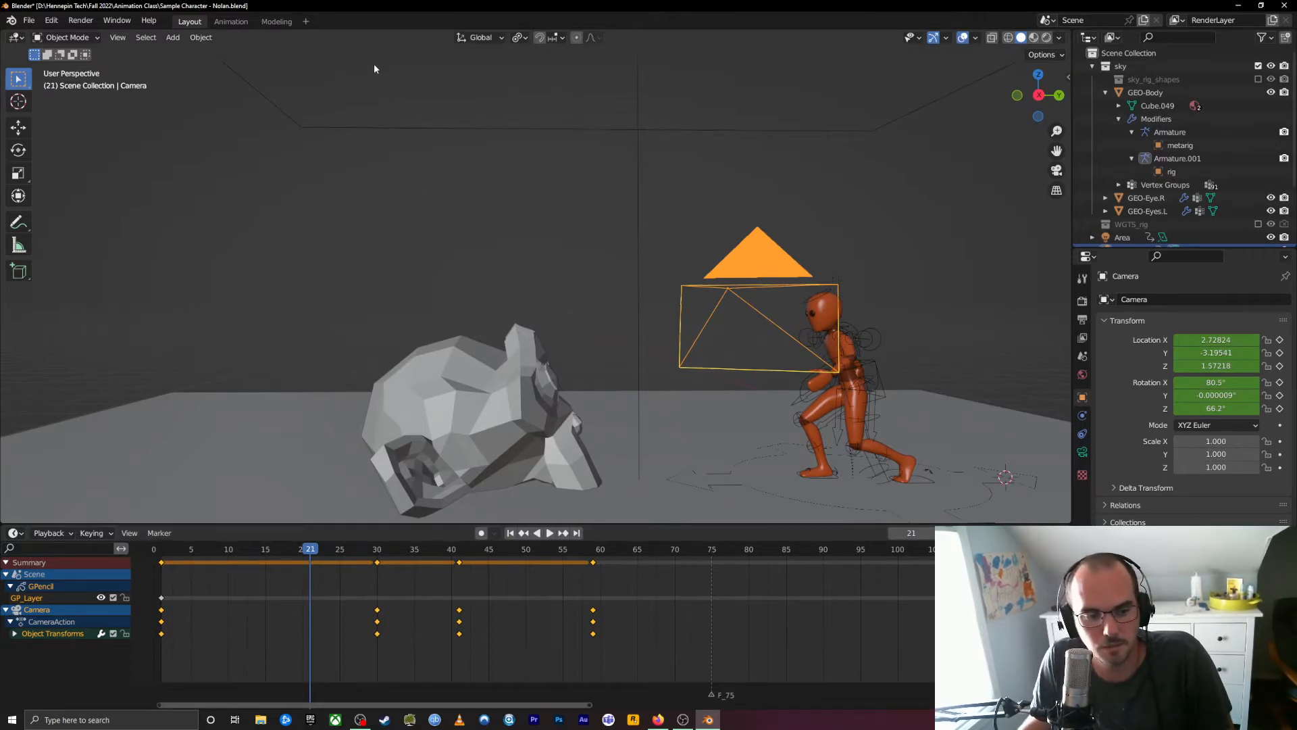
Open the Save & Load section of the Blender preferences.
{"action": "left_click", "coordinate": [28, 21]}
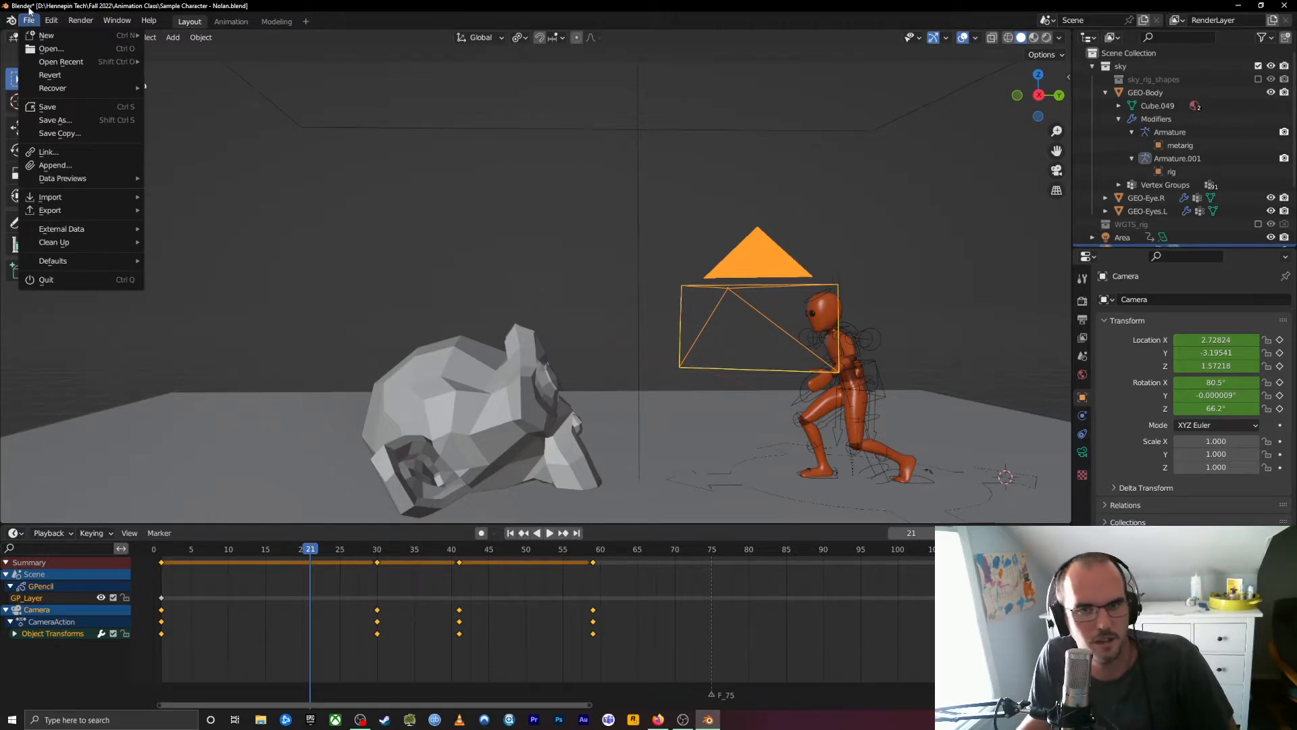
{"action": "left_click", "coordinate": [54, 21]}
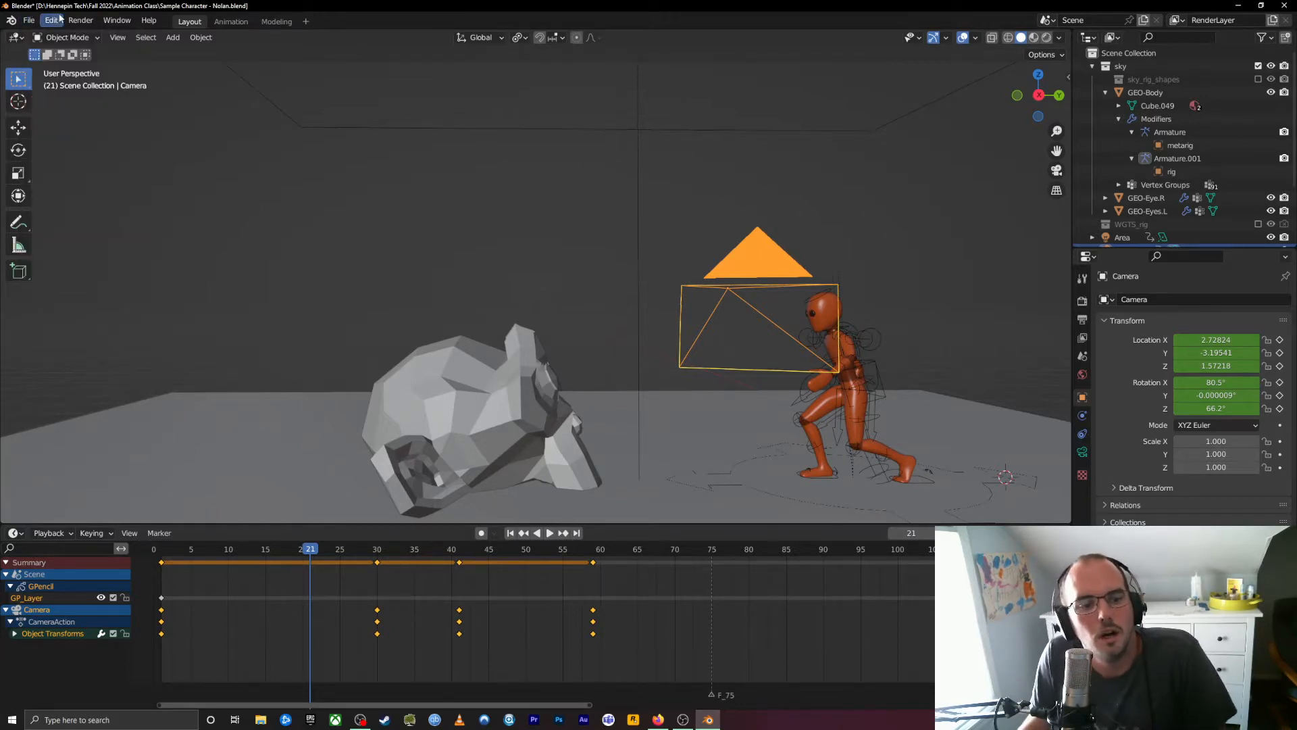
{"action": "left_click", "coordinate": [57, 21]}
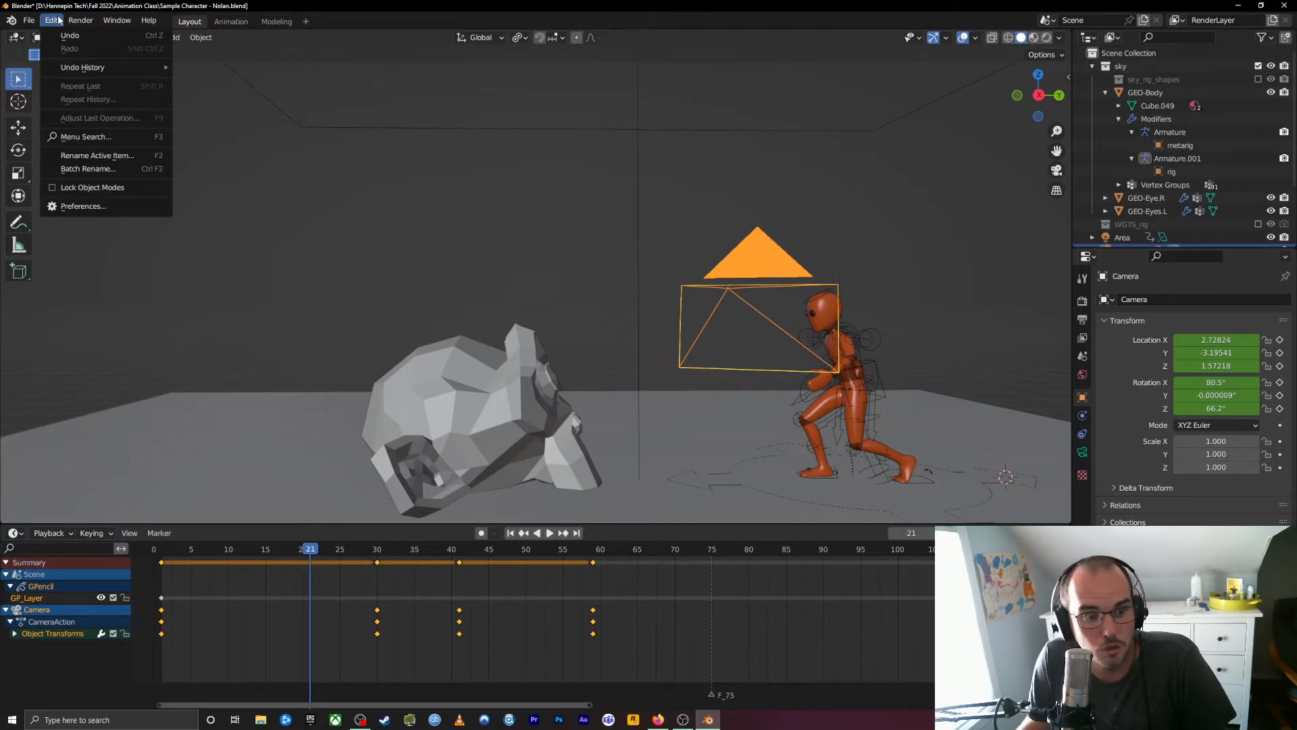
{"action": "left_click", "coordinate": [65, 204]}
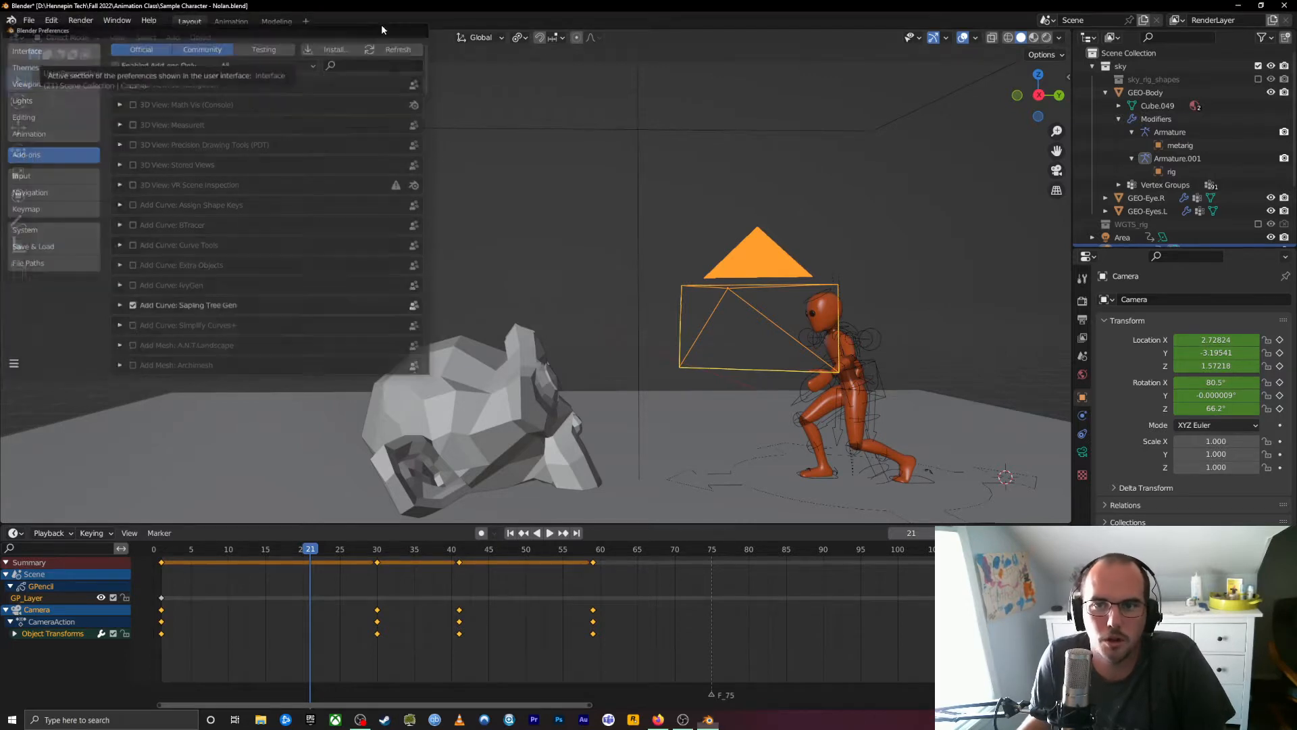
{"action": "left_click", "coordinate": [420, 28]}
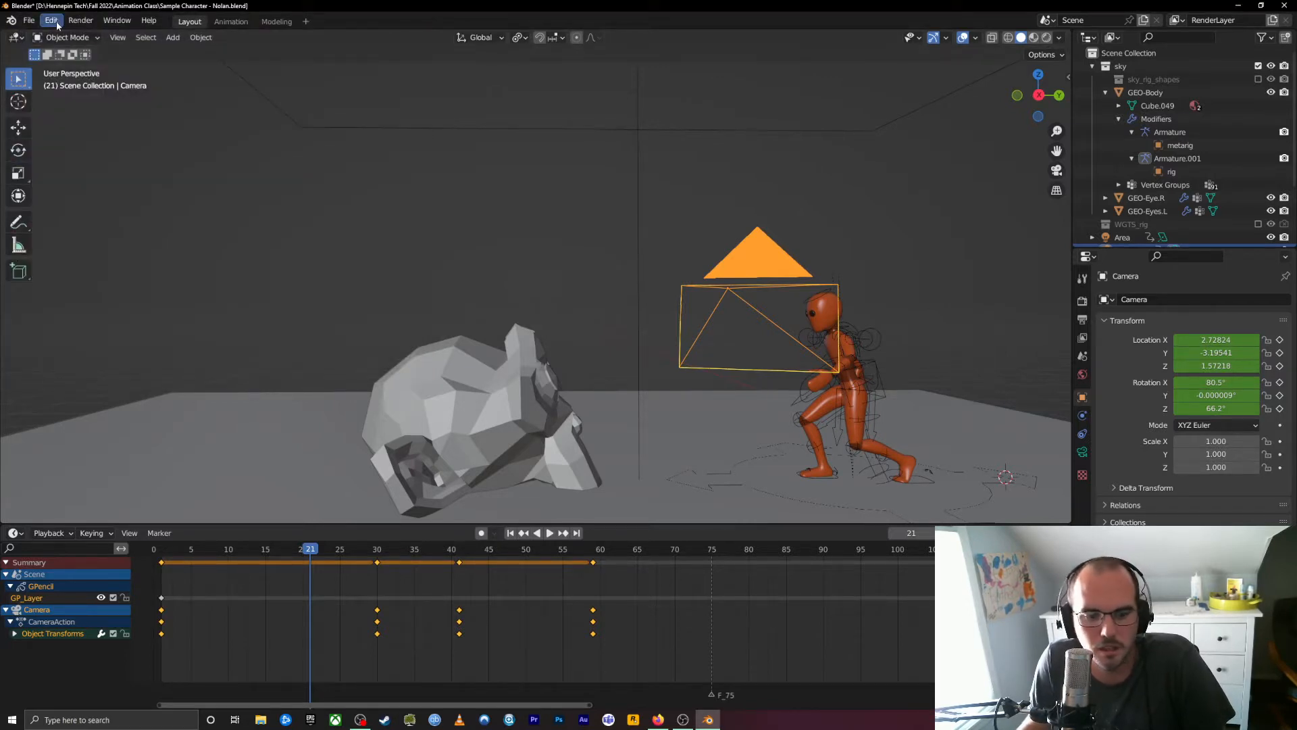
{"action": "left_click", "coordinate": [58, 24]}
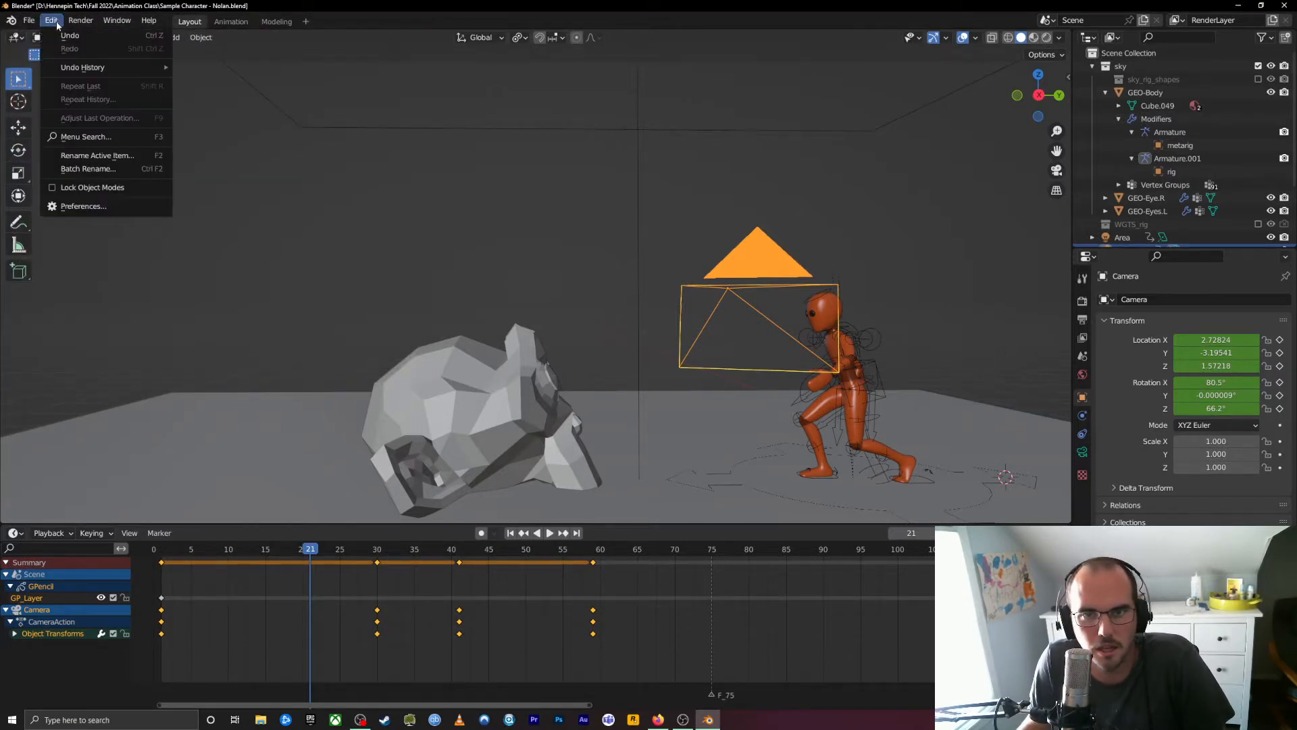
{"action": "left_click", "coordinate": [82, 206]}
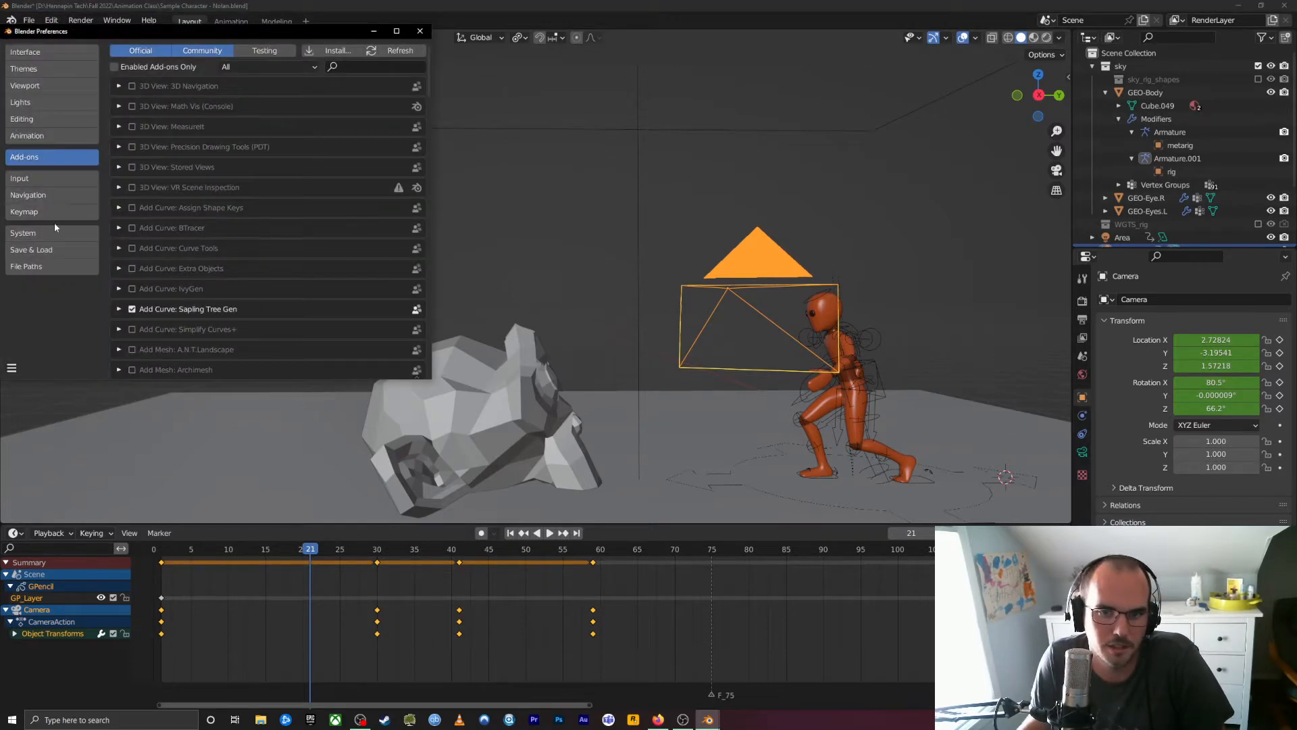
{"action": "left_click", "coordinate": [59, 248]}
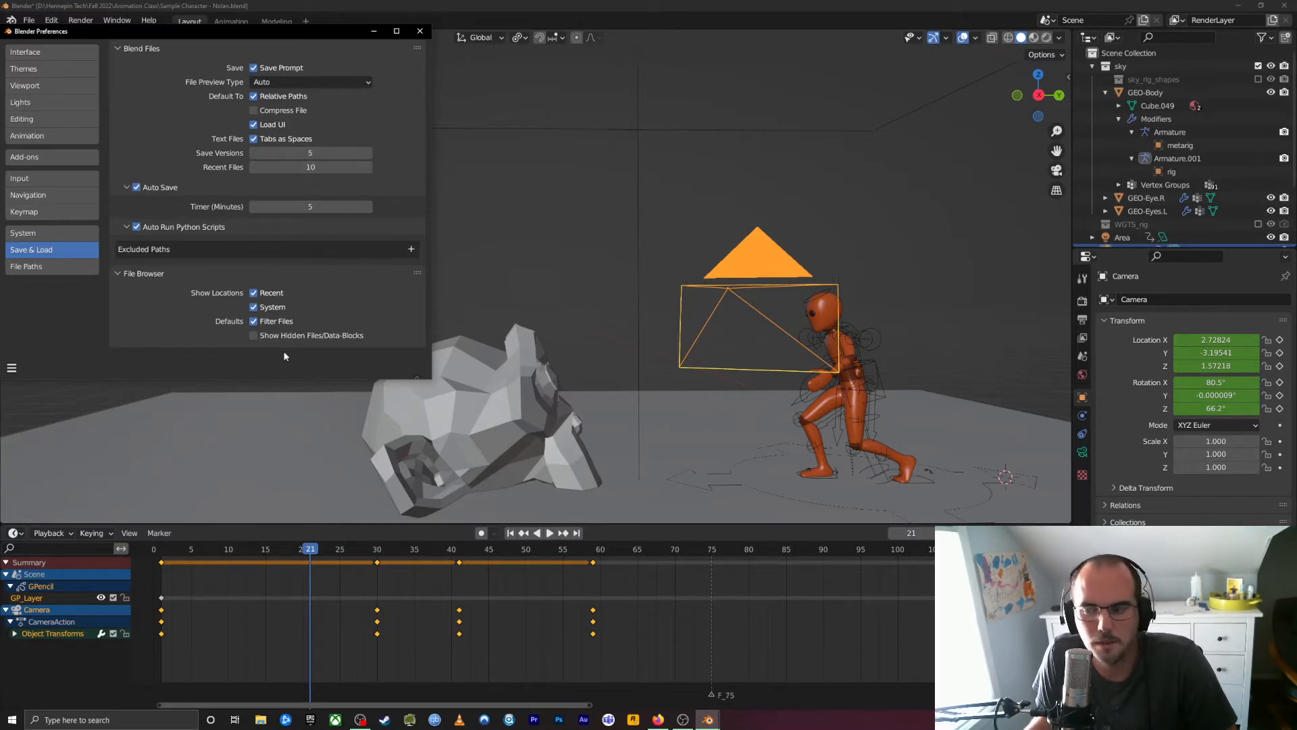
Set the number of save versions to 32.
{"action": "left_click", "coordinate": [310, 153]}
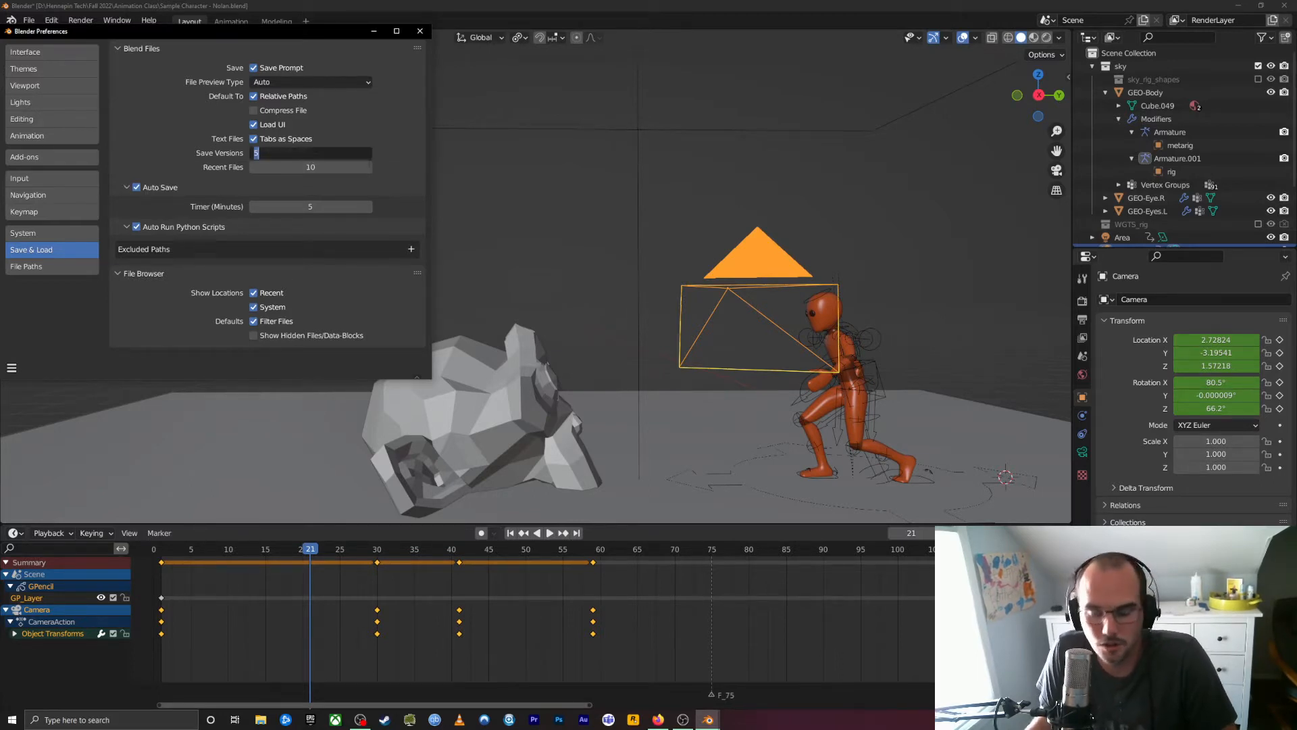
{"action": "type", "text": "32"}
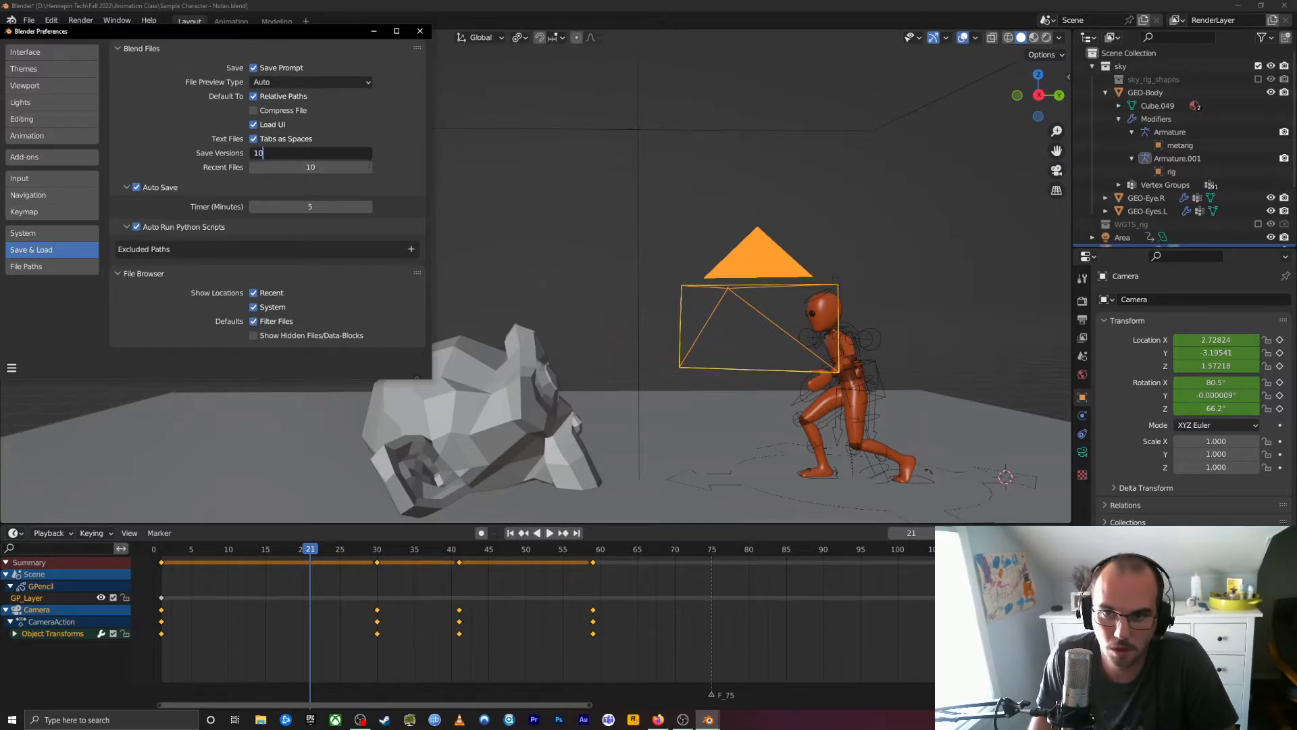
{"action": "key", "text": "Return"}
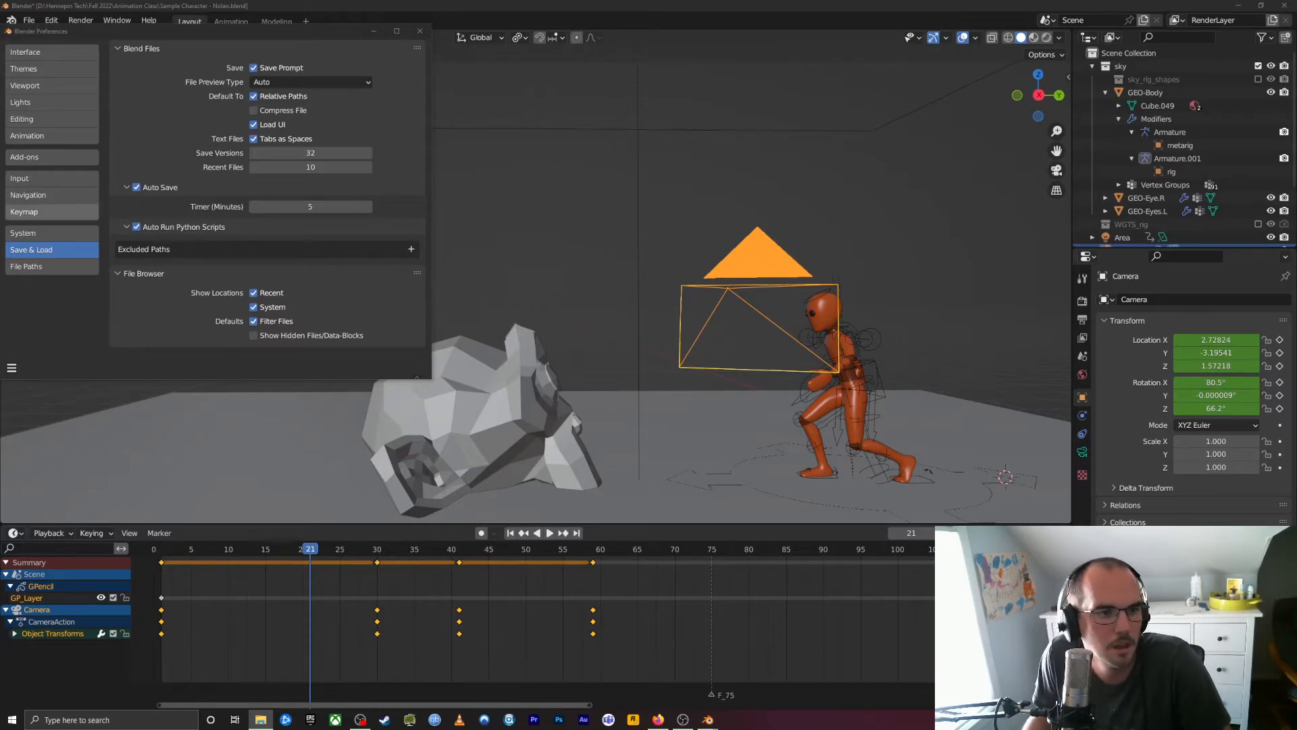
Switch to File Explorer to examine the numbered backup files in the Animation Class folder and the computer's drives, and return to Blender.
{"action": "left_click_drag", "start_coordinate": [0, 190], "coordinate": [931, 182]}
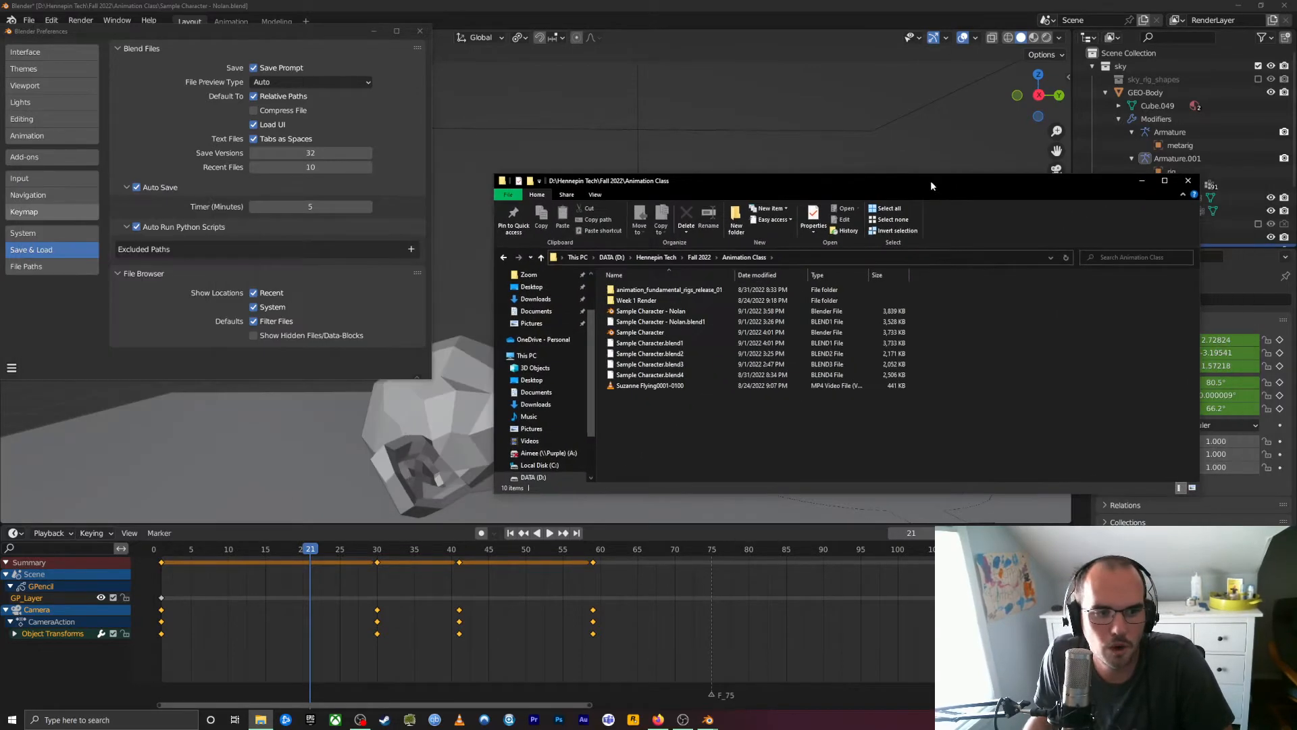
{"action": "left_click", "coordinate": [1164, 180]}
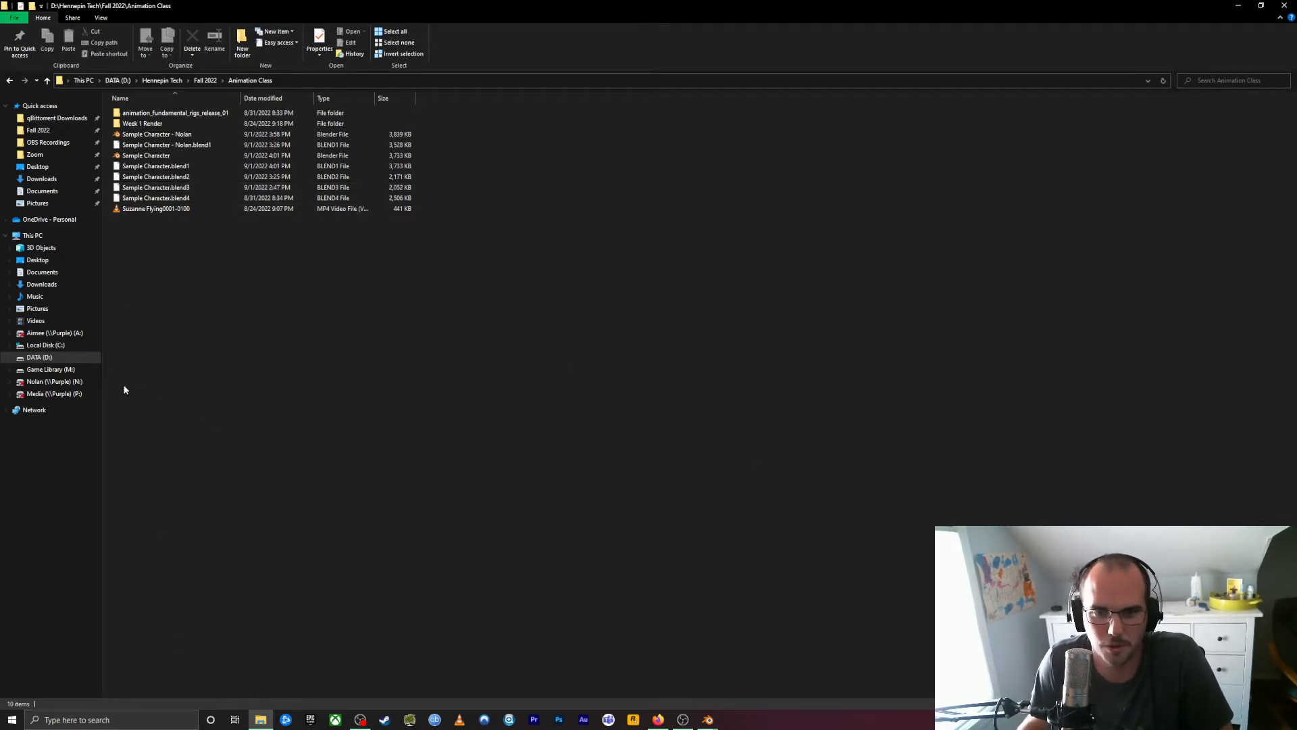
{"action": "left_click", "coordinate": [32, 236]}
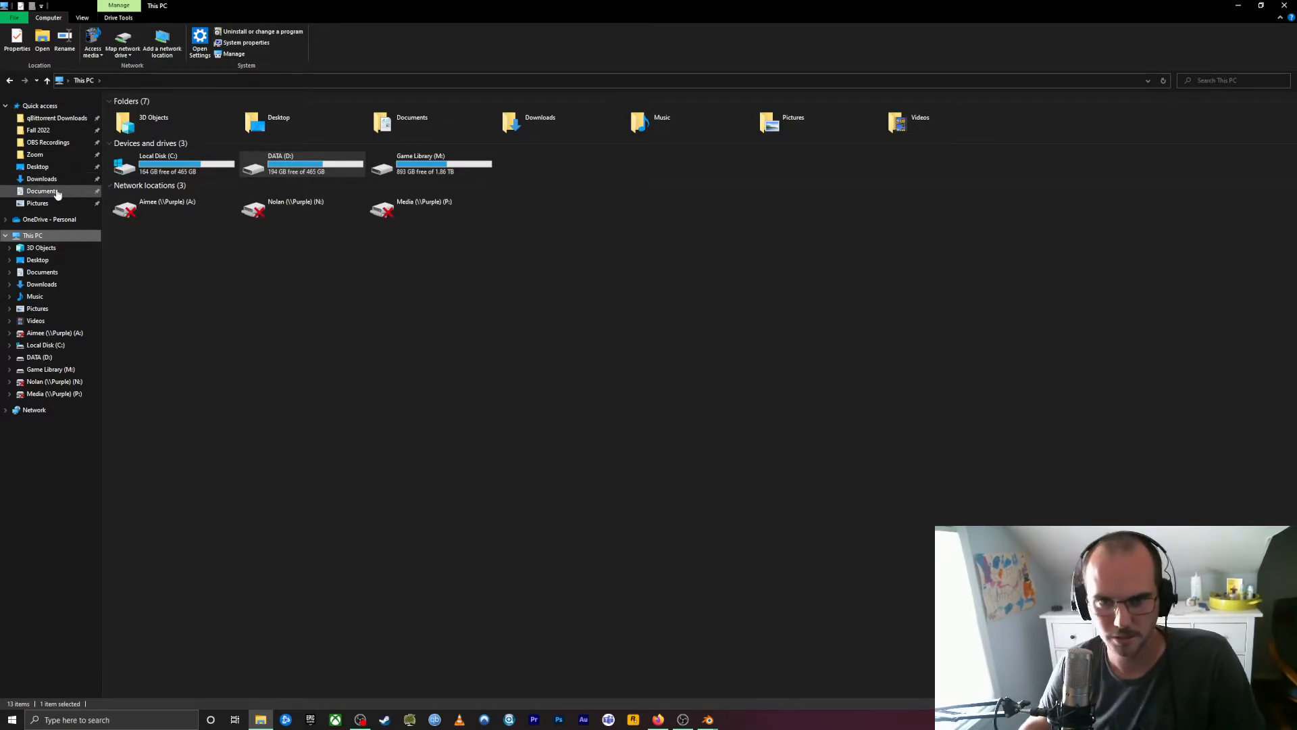
{"action": "left_click", "coordinate": [10, 80]}
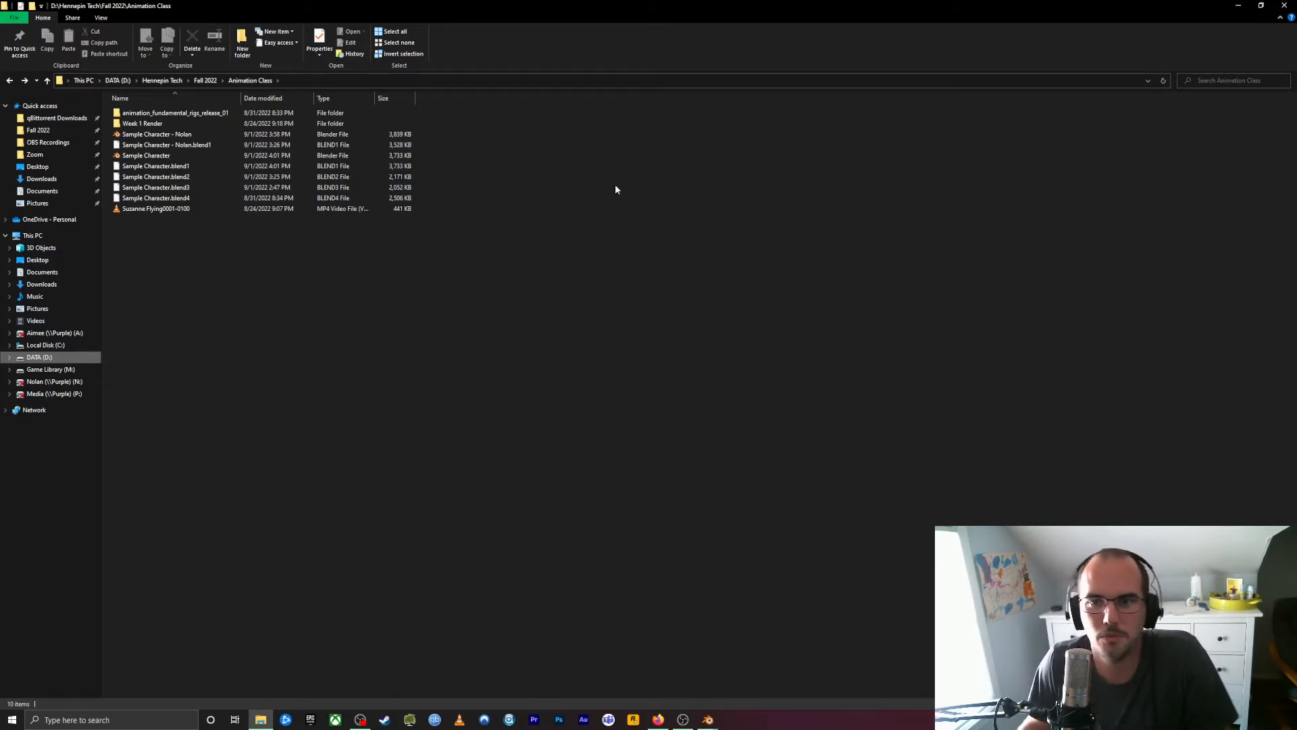
{"action": "left_click", "coordinate": [1237, 6]}
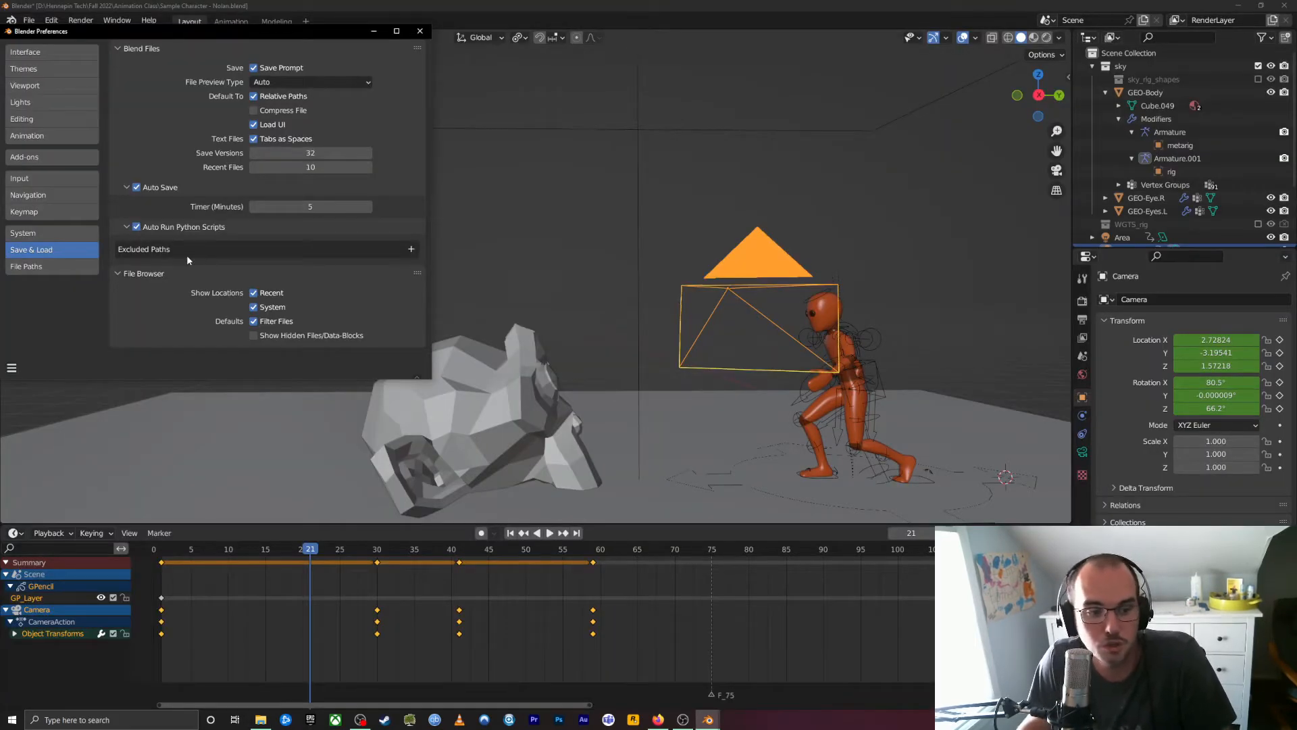
Set the auto-save timer to 15 minutes and the save versions to 6, and close the preferences.
{"action": "left_click", "coordinate": [327, 206]}
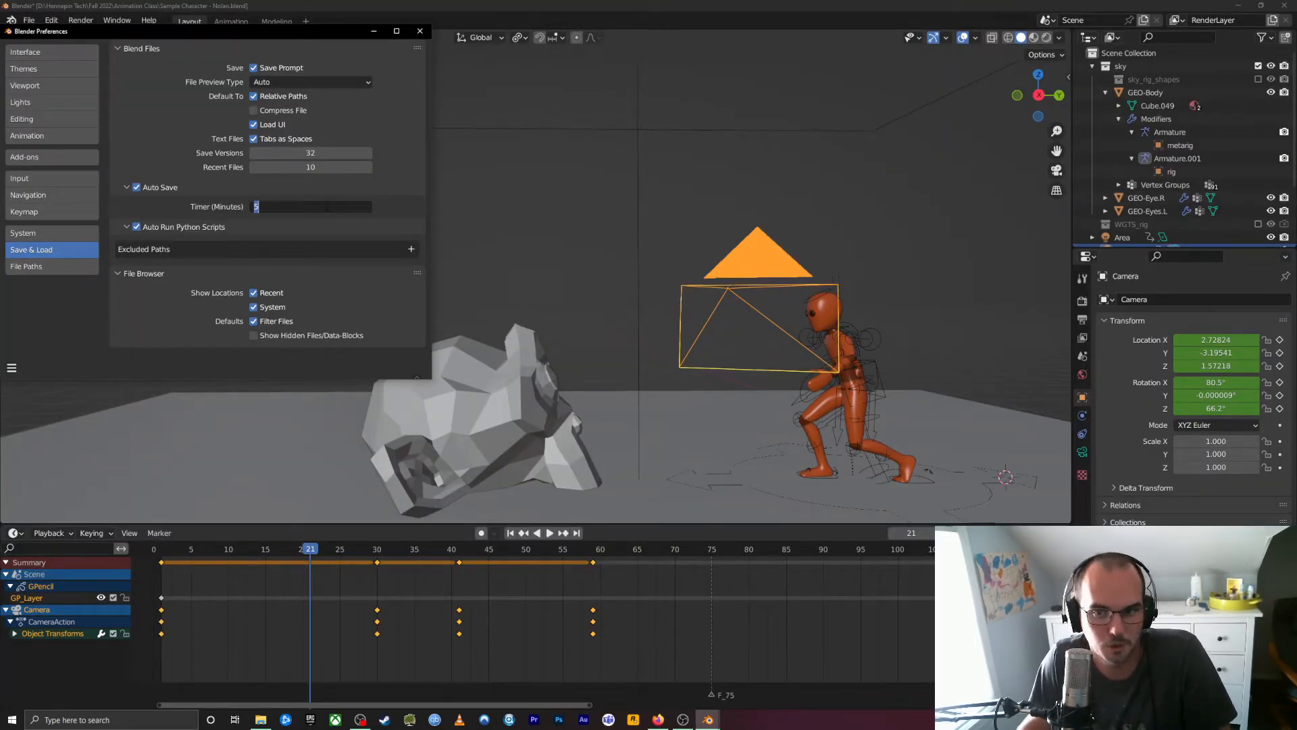
{"action": "type", "text": "15"}
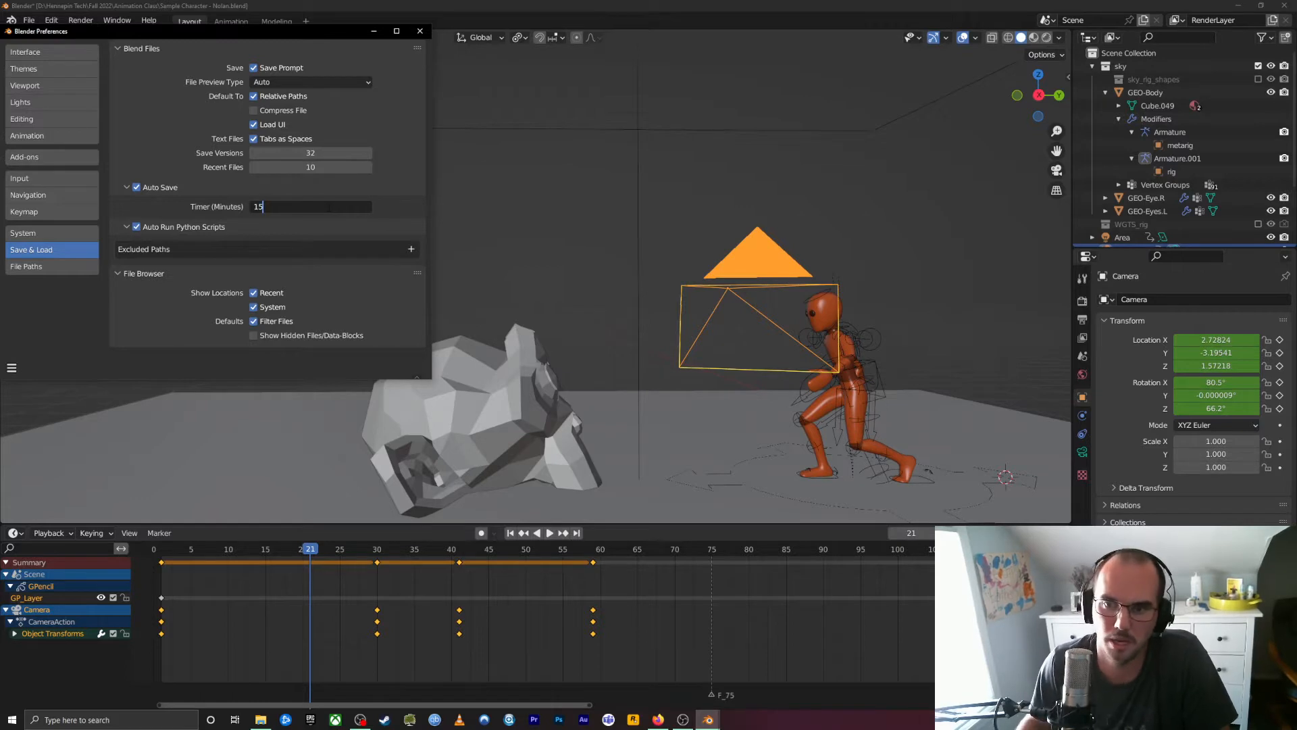
{"action": "key", "text": "shift+Tab"}
{"action": "key", "text": "shift+Tab"}
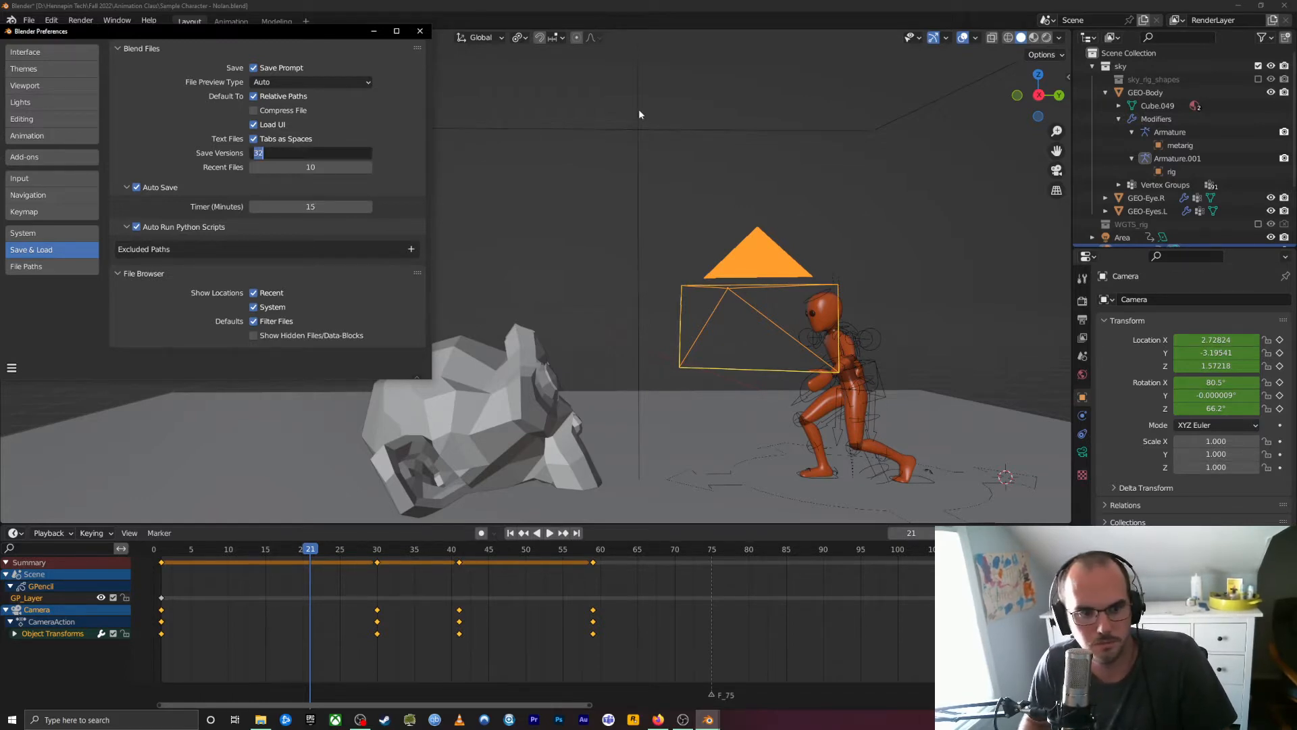
{"action": "type", "text": "6"}
{"action": "key", "text": "Return"}
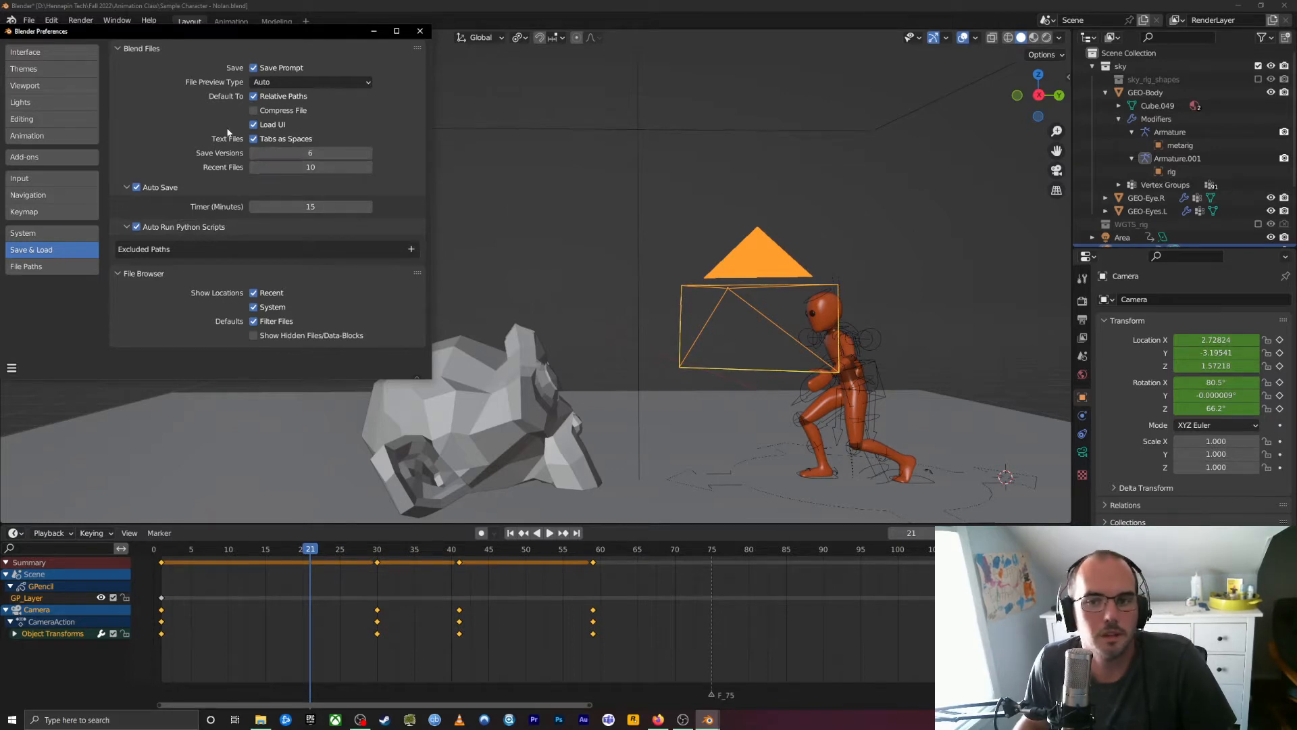
{"action": "left_click", "coordinate": [420, 32]}
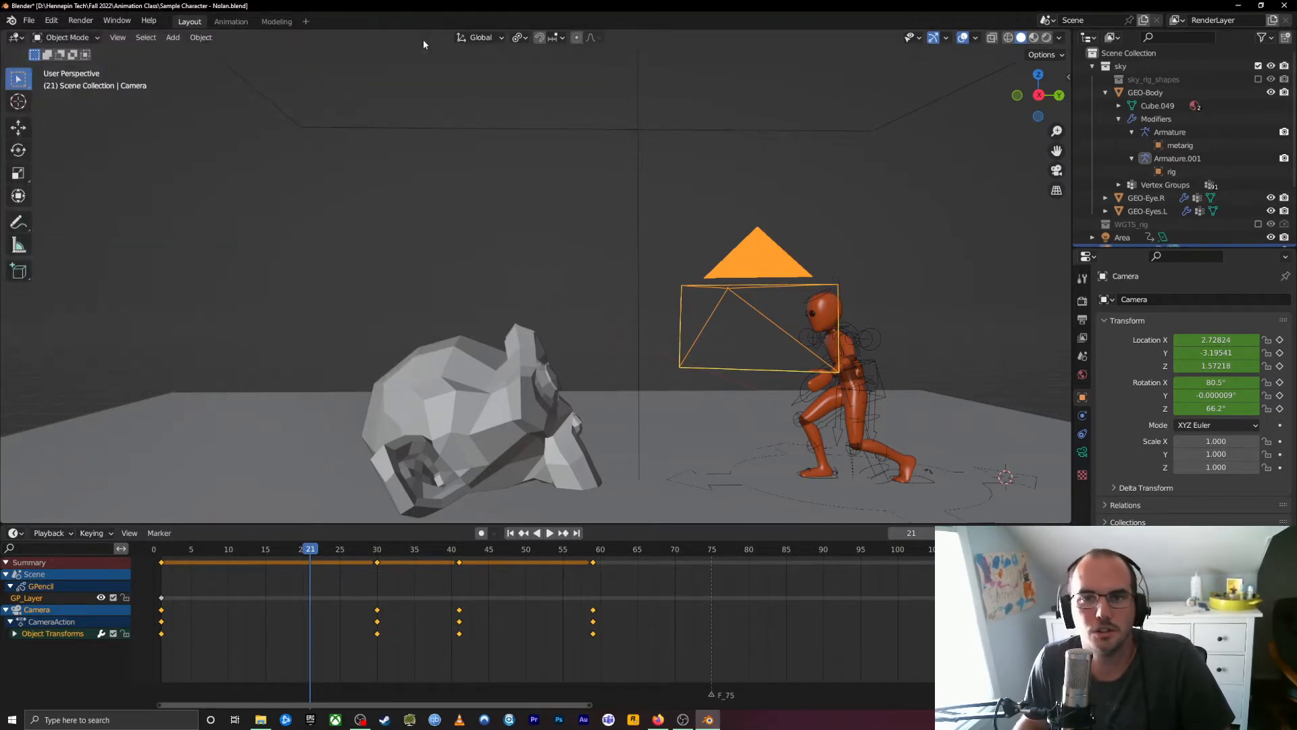
Start opening another file, saving the changes to the current sample character file, and reposition the file browser window.
{"action": "left_click", "coordinate": [27, 22]}
{"action": "mouse_move", "coordinate": [15, 27]}
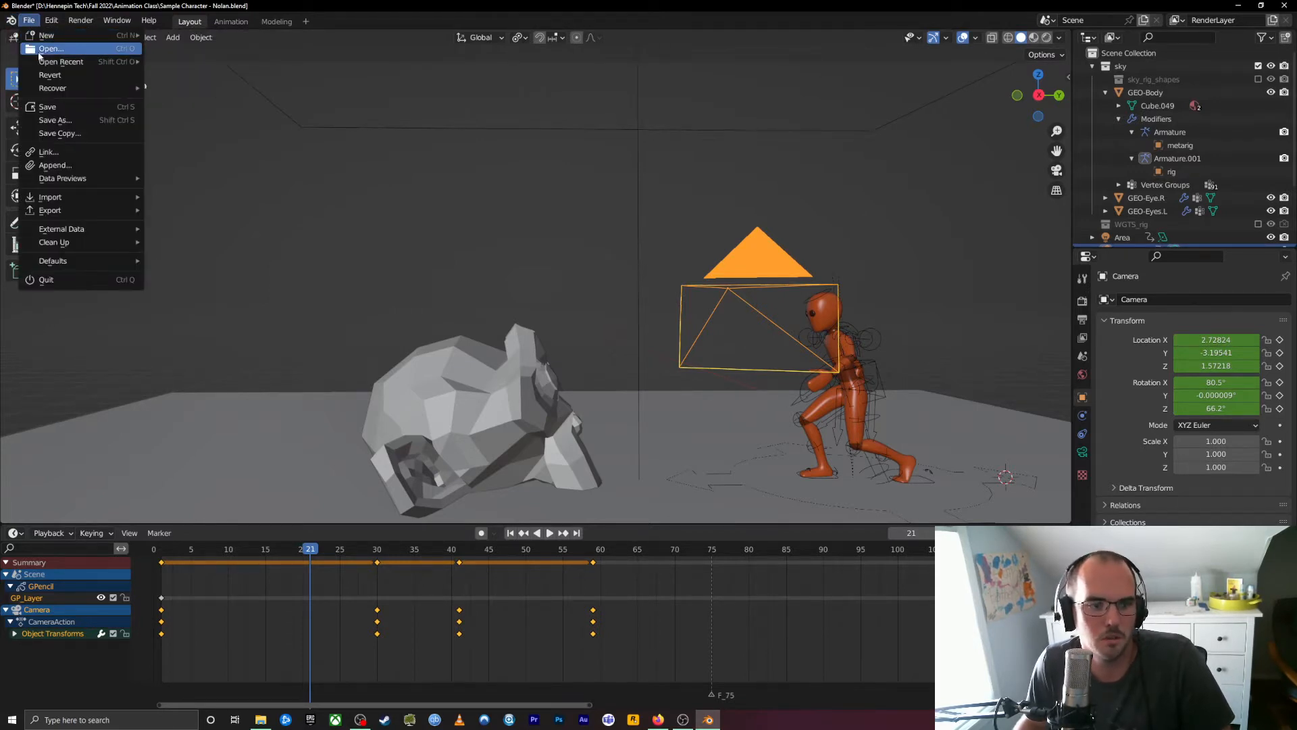
{"action": "left_click", "coordinate": [40, 50]}
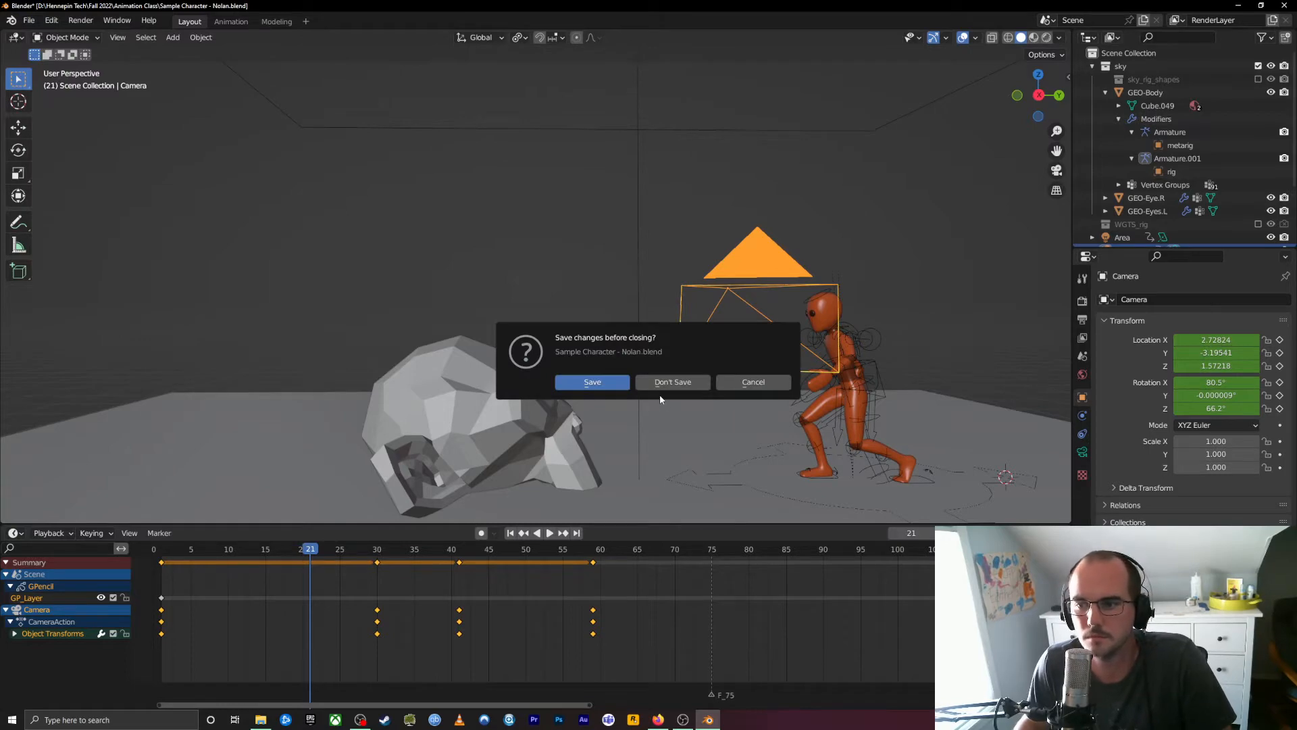
{"action": "left_click", "coordinate": [594, 383]}
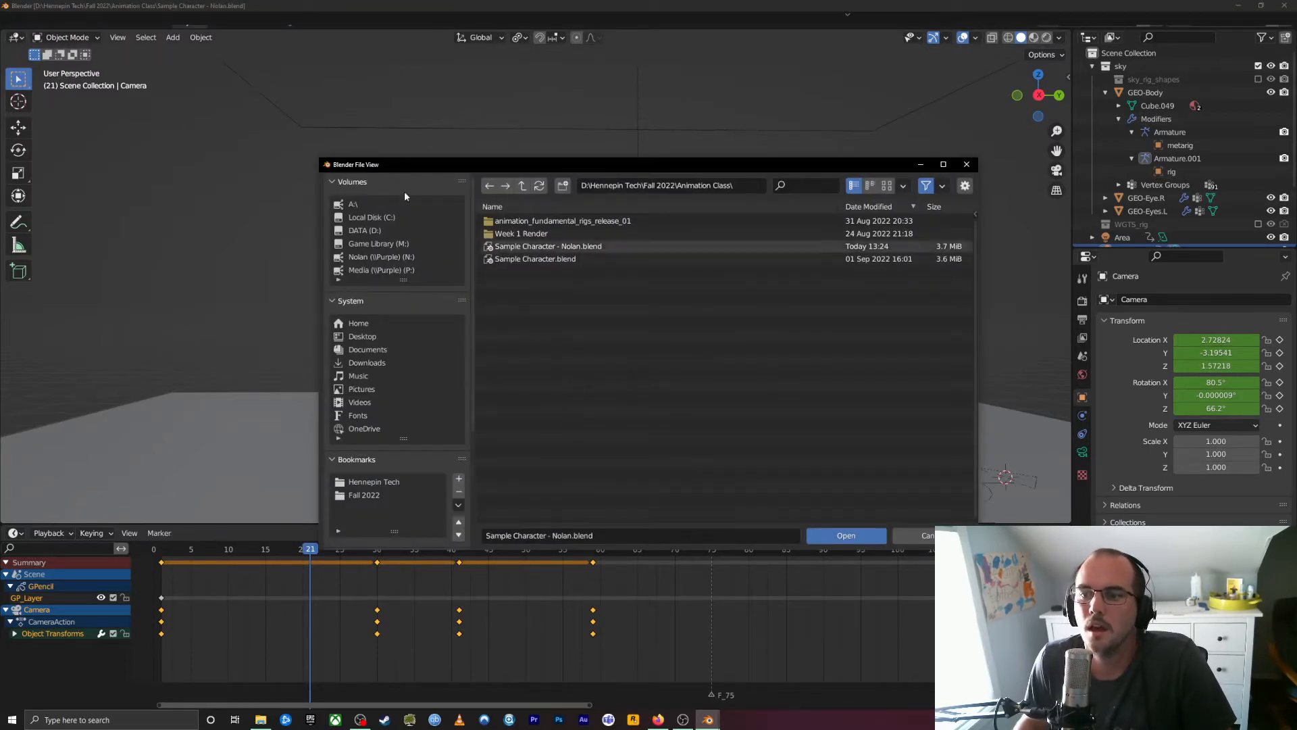
{"action": "left_click_drag", "start_coordinate": [817, 167], "coordinate": [720, 121]}
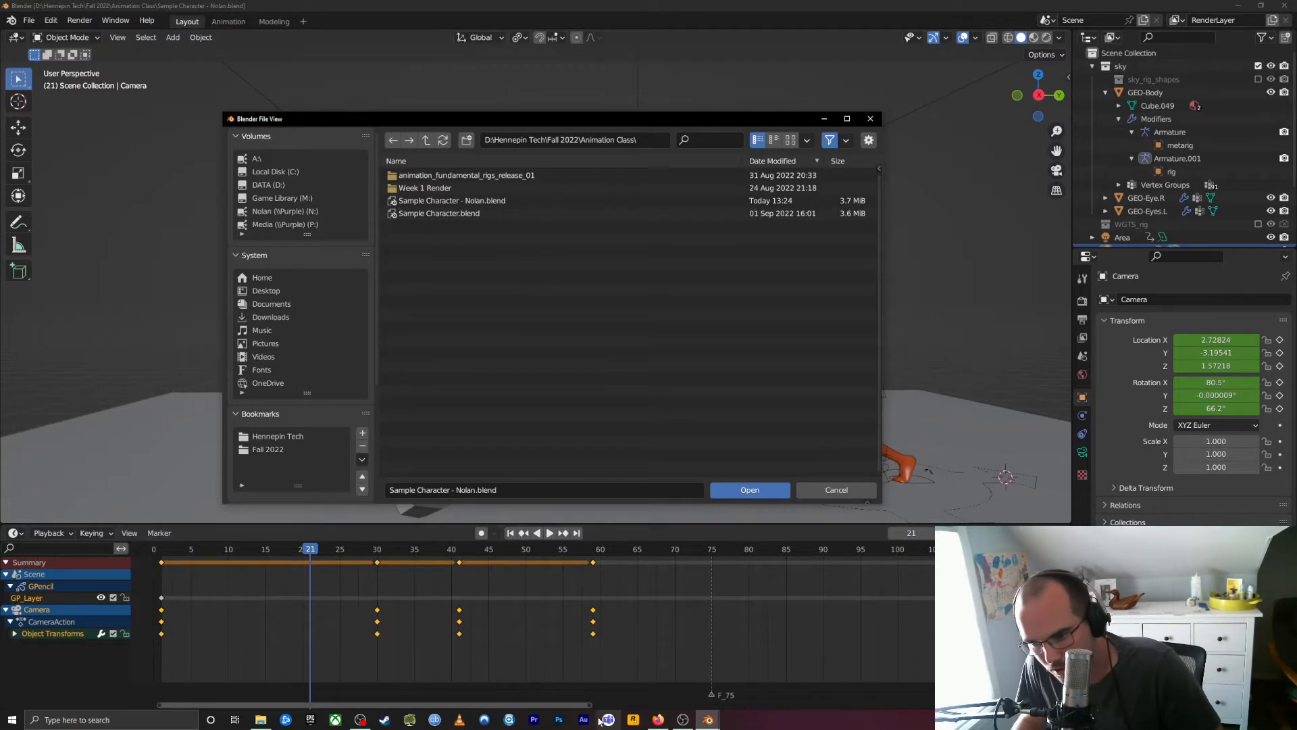
Switch to File Explorer to check the Animation Class folder for the sample character's backup files, and return to Blender.
{"action": "left_click", "coordinate": [261, 720]}
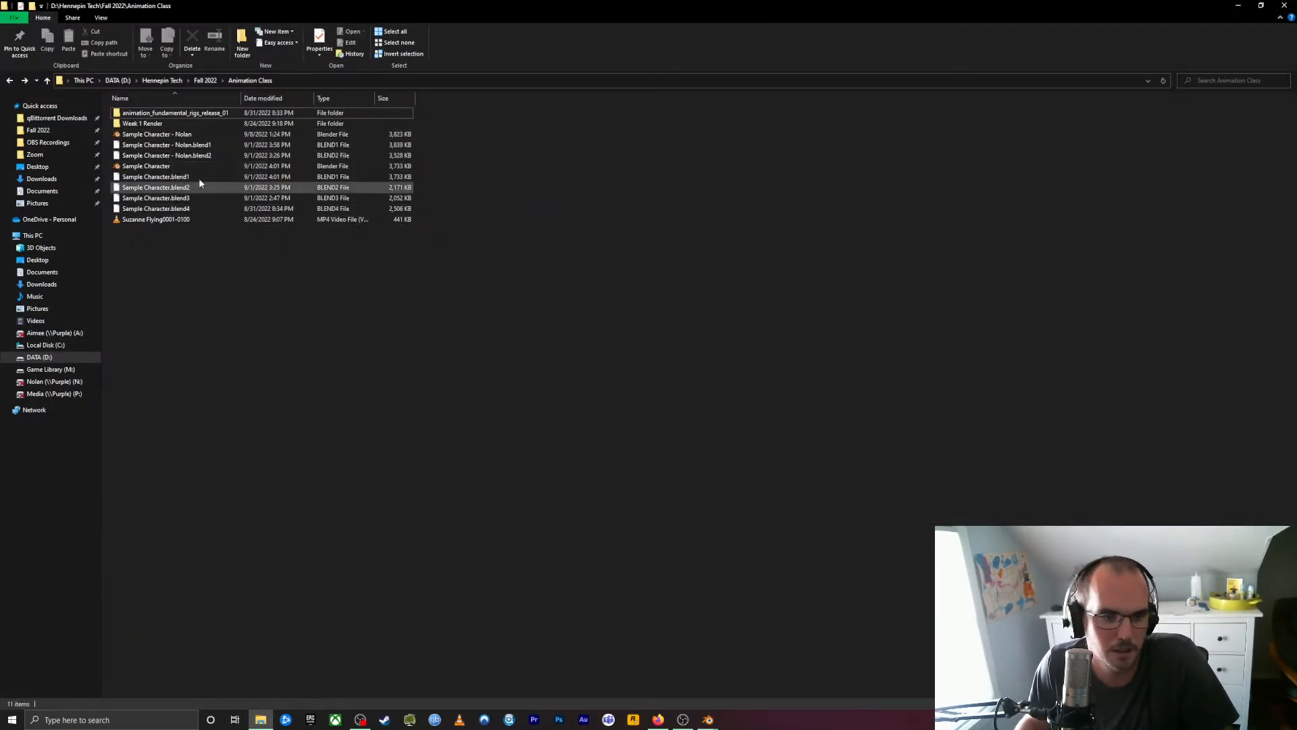
{"action": "left_click_drag", "start_coordinate": [243, 414], "coordinate": [233, 118]}
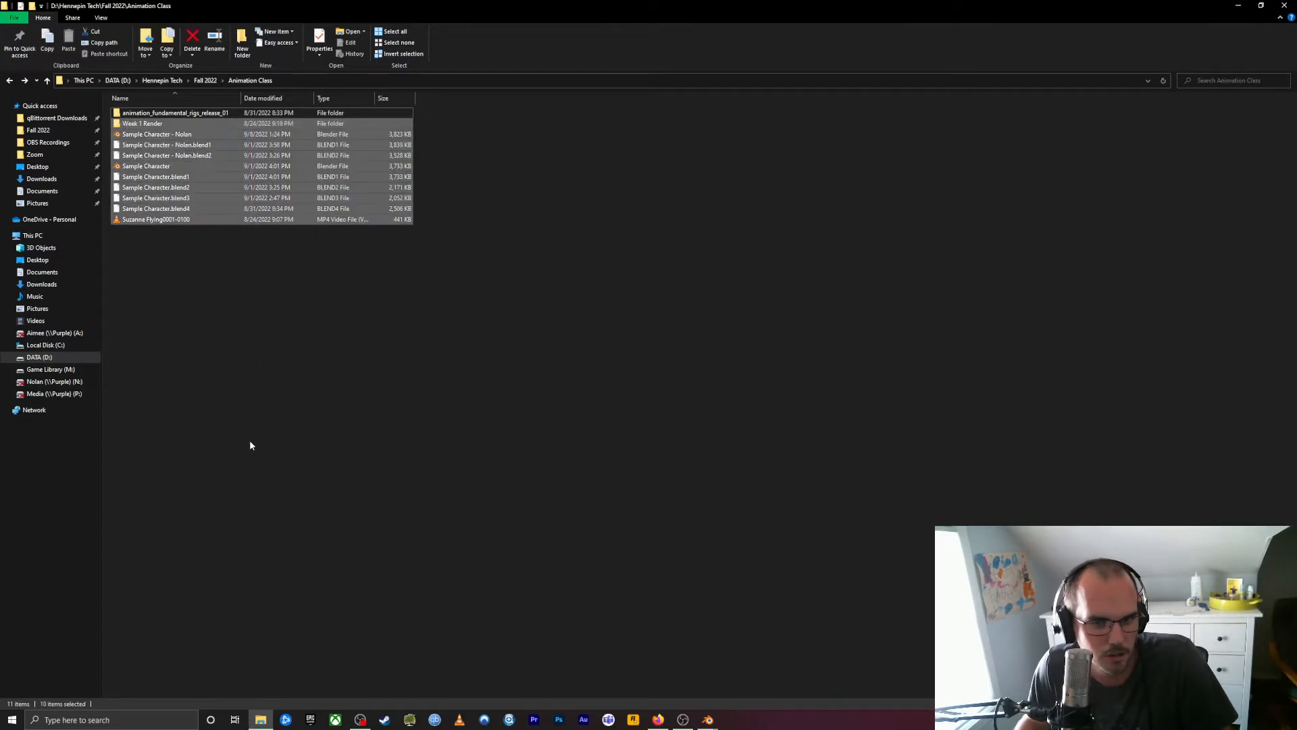
{"action": "left_click", "coordinate": [249, 439]}
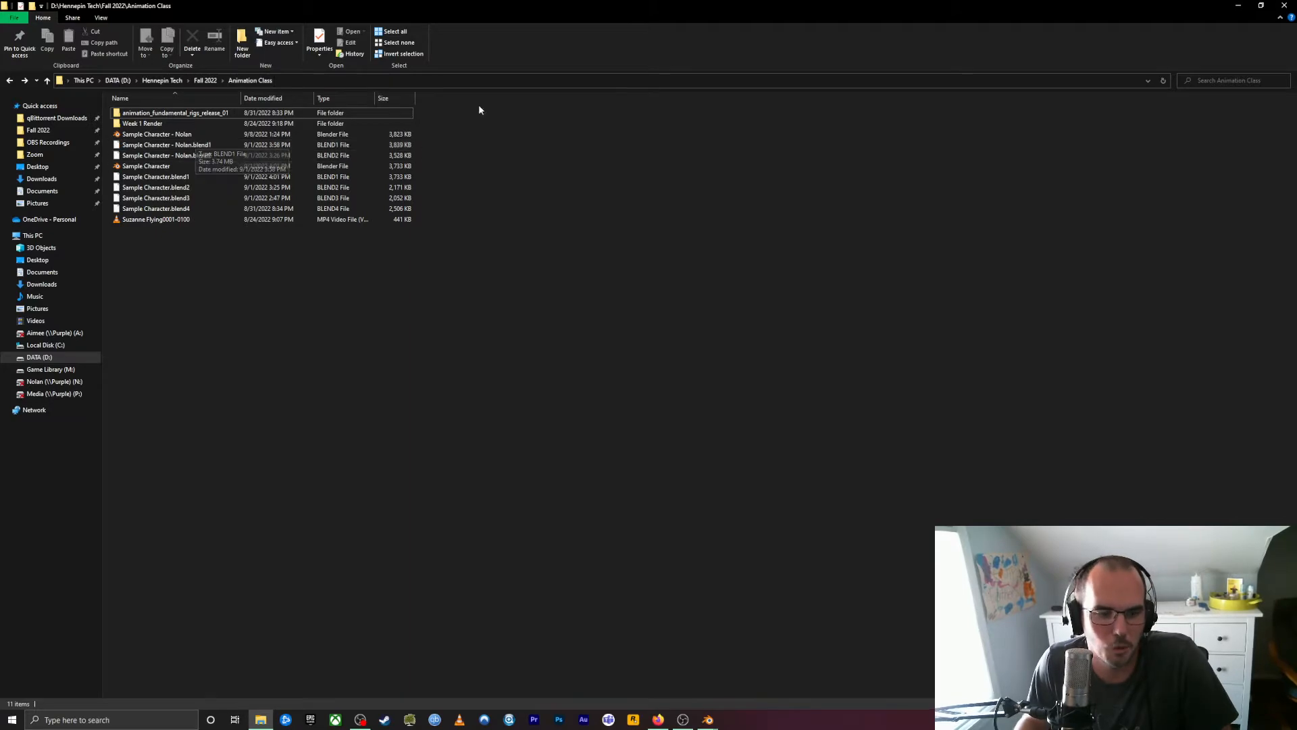
{"action": "left_click", "coordinate": [1239, 8]}
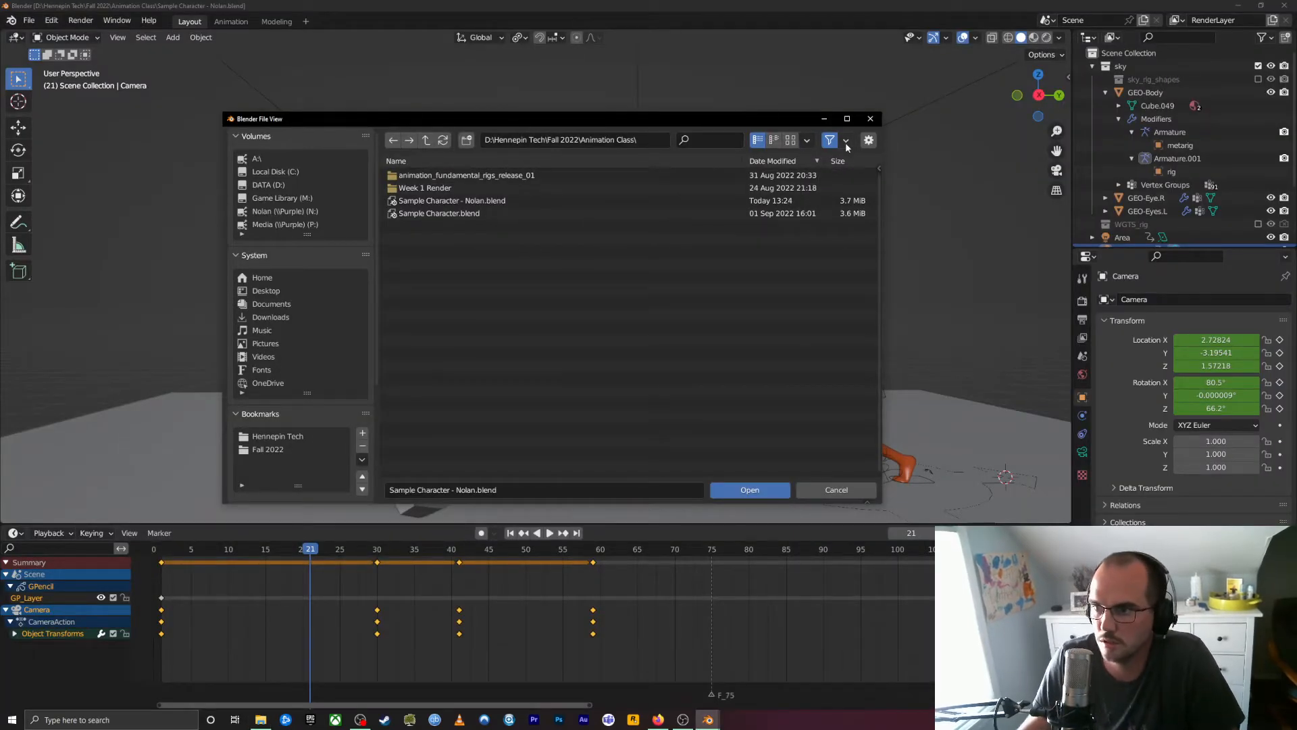
Show backup .blend files in the file browser for the Animation Class folder, and close the browser without opening anything.
{"action": "left_click", "coordinate": [868, 141]}
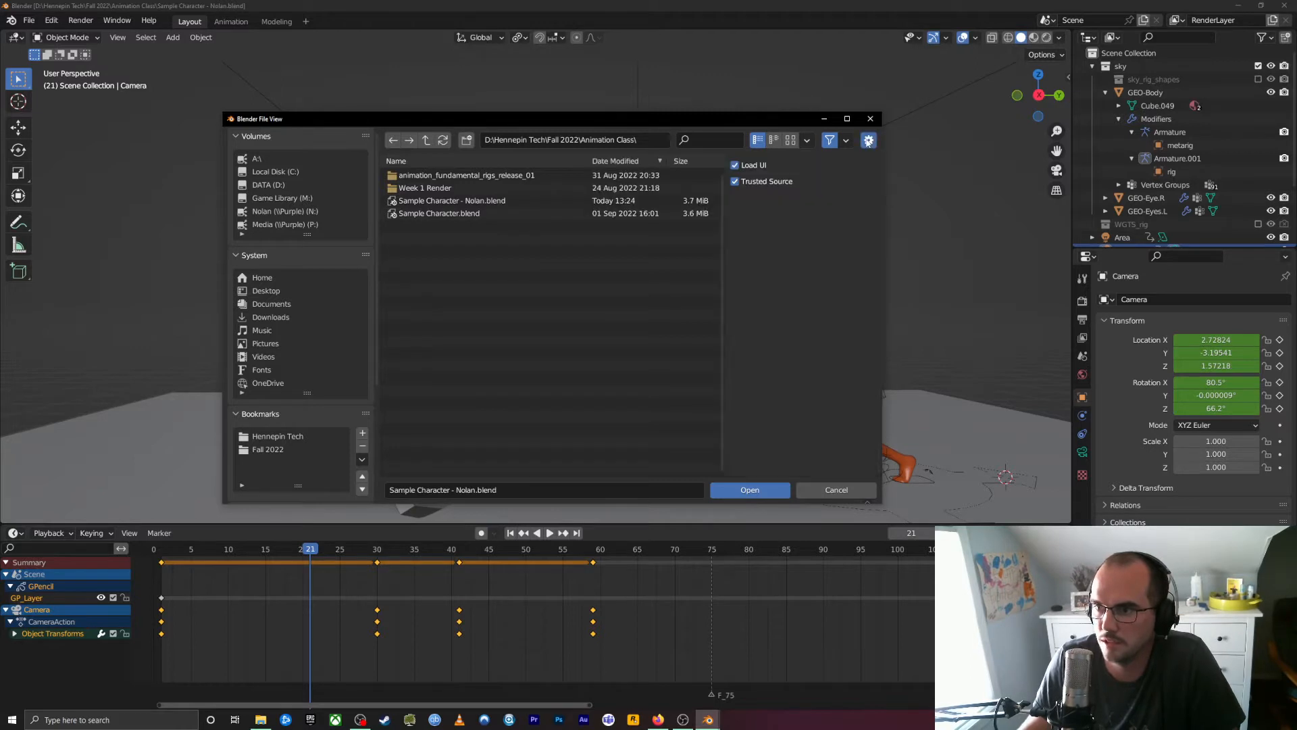
{"action": "left_click", "coordinate": [869, 140]}
{"action": "left_click", "coordinate": [846, 140]}
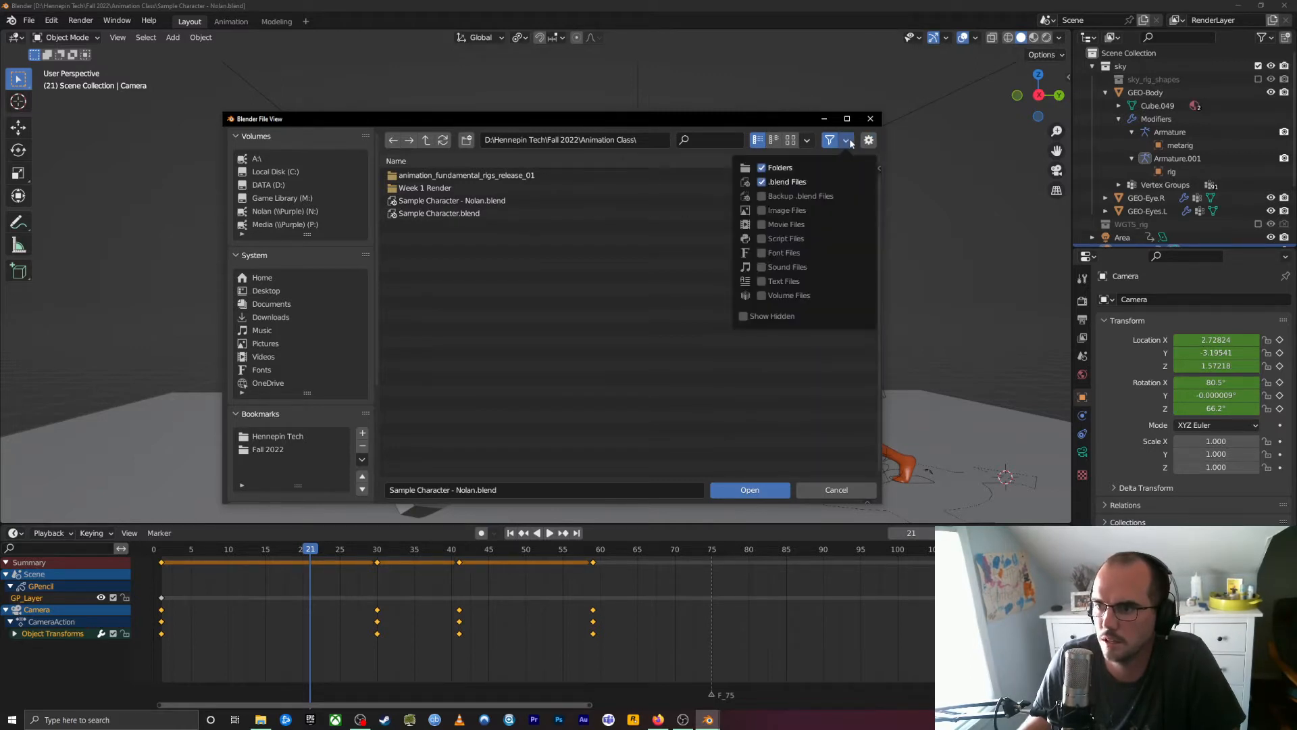
{"action": "left_click", "coordinate": [849, 142]}
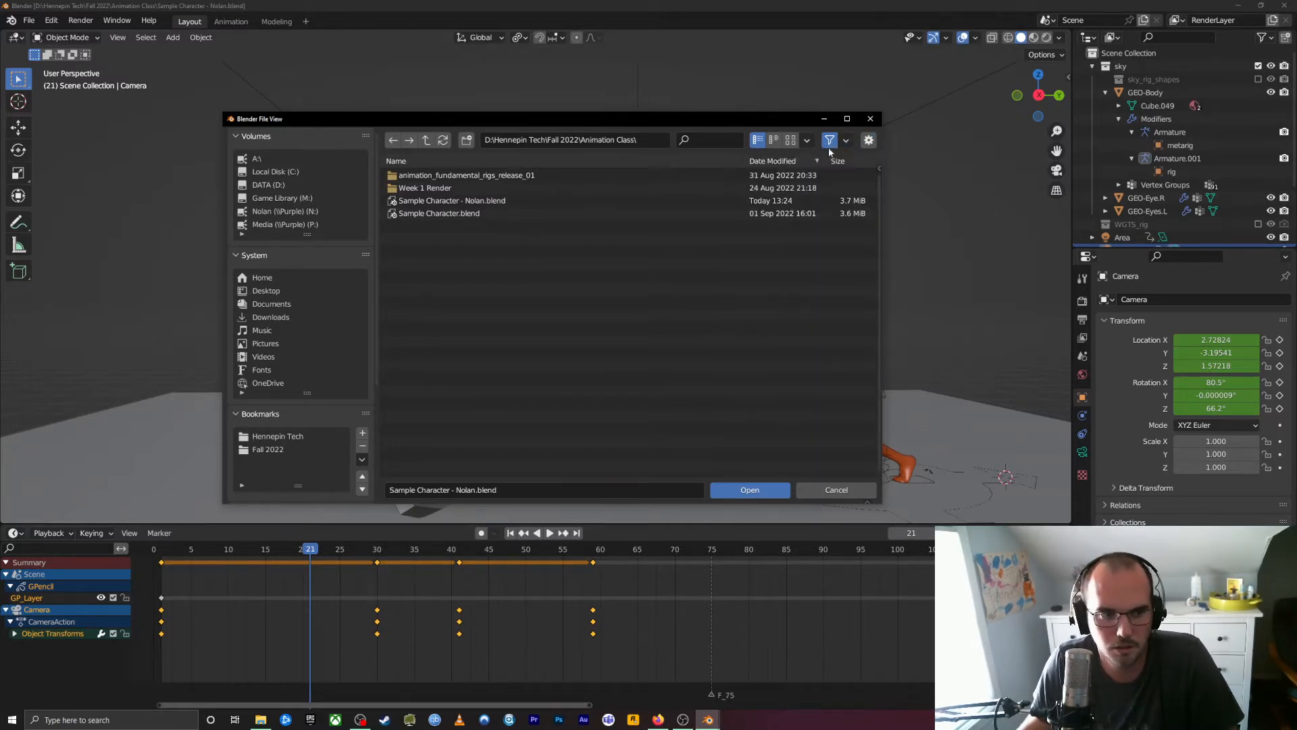
{"action": "left_click", "coordinate": [847, 141]}
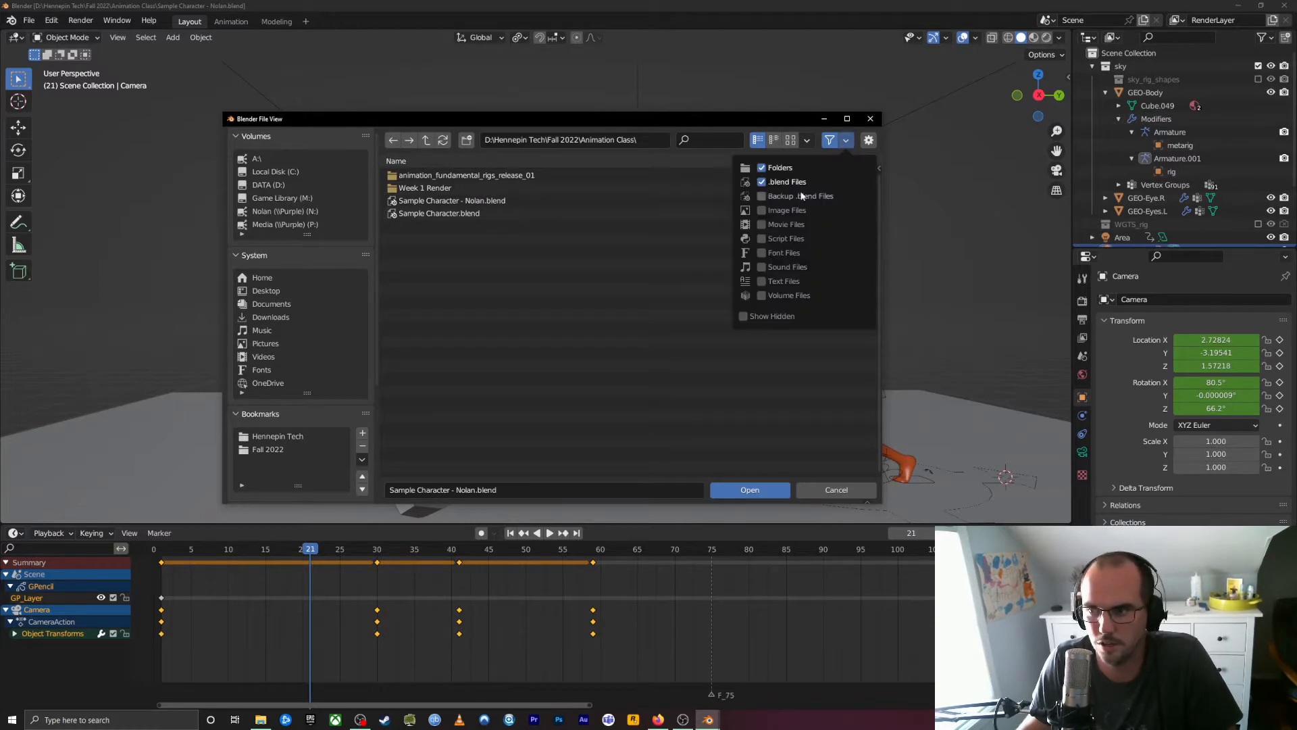
{"action": "left_click", "coordinate": [761, 195]}
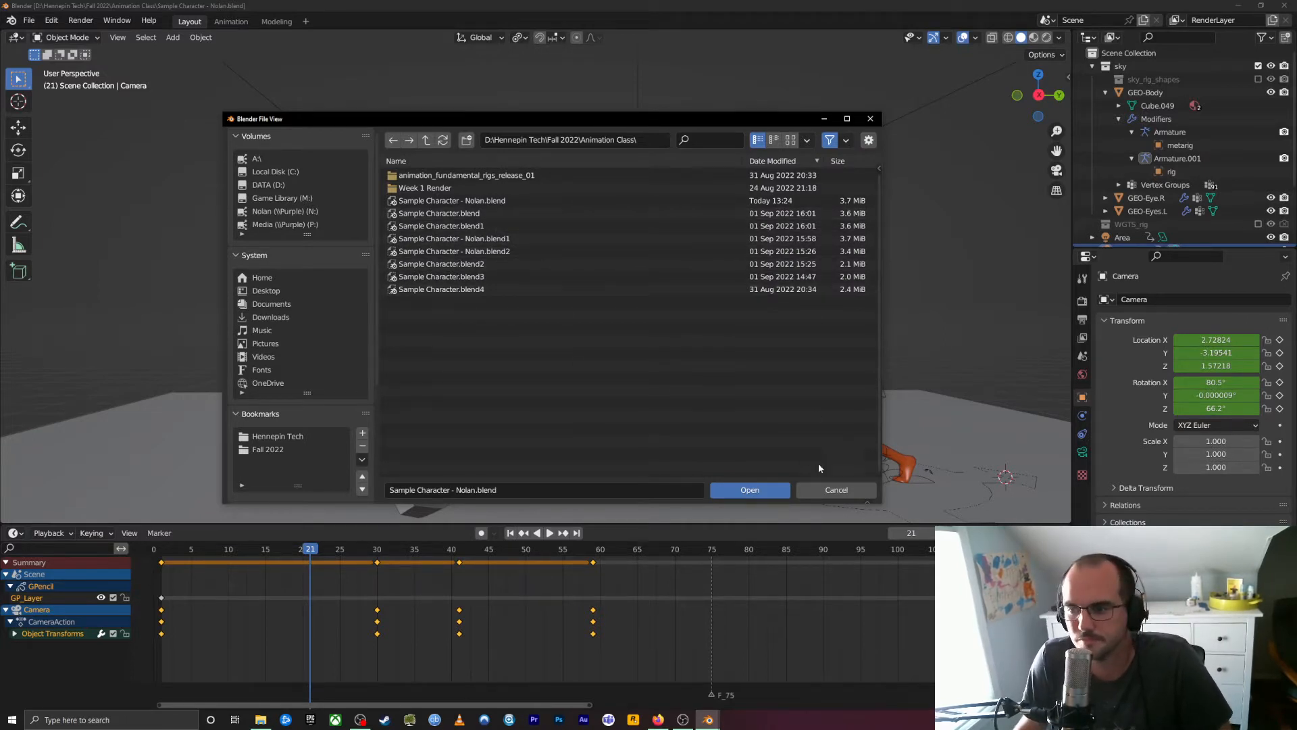
{"action": "left_click", "coordinate": [844, 490]}
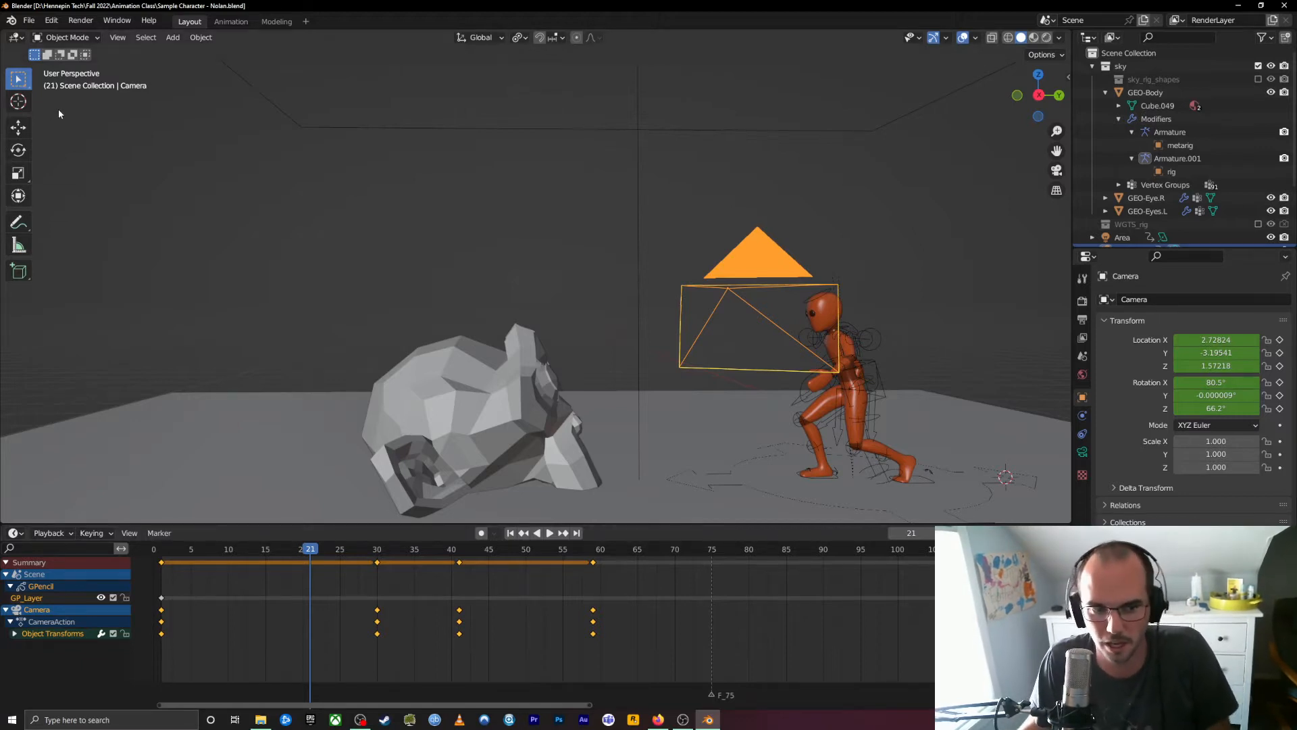
Start saving the current character file as a separate copy with Save As.
{"action": "left_click", "coordinate": [30, 20]}
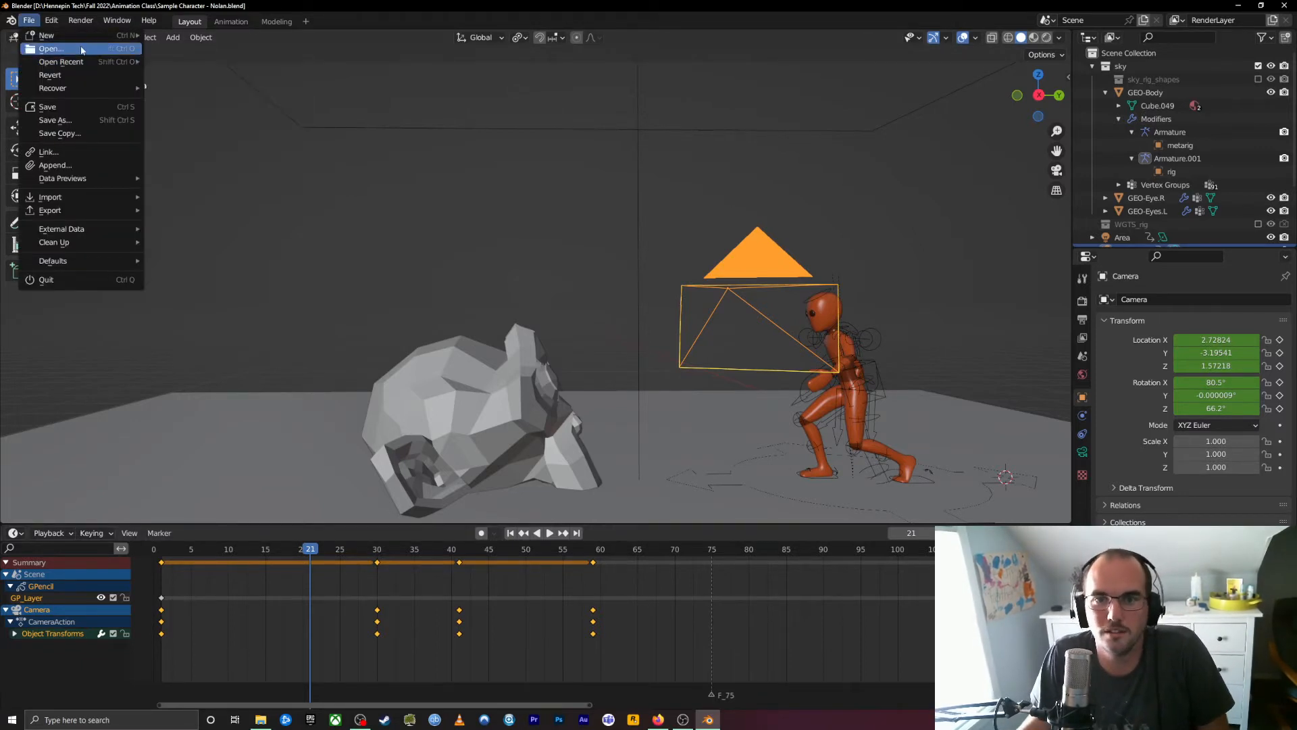
{"action": "left_click", "coordinate": [105, 120]}
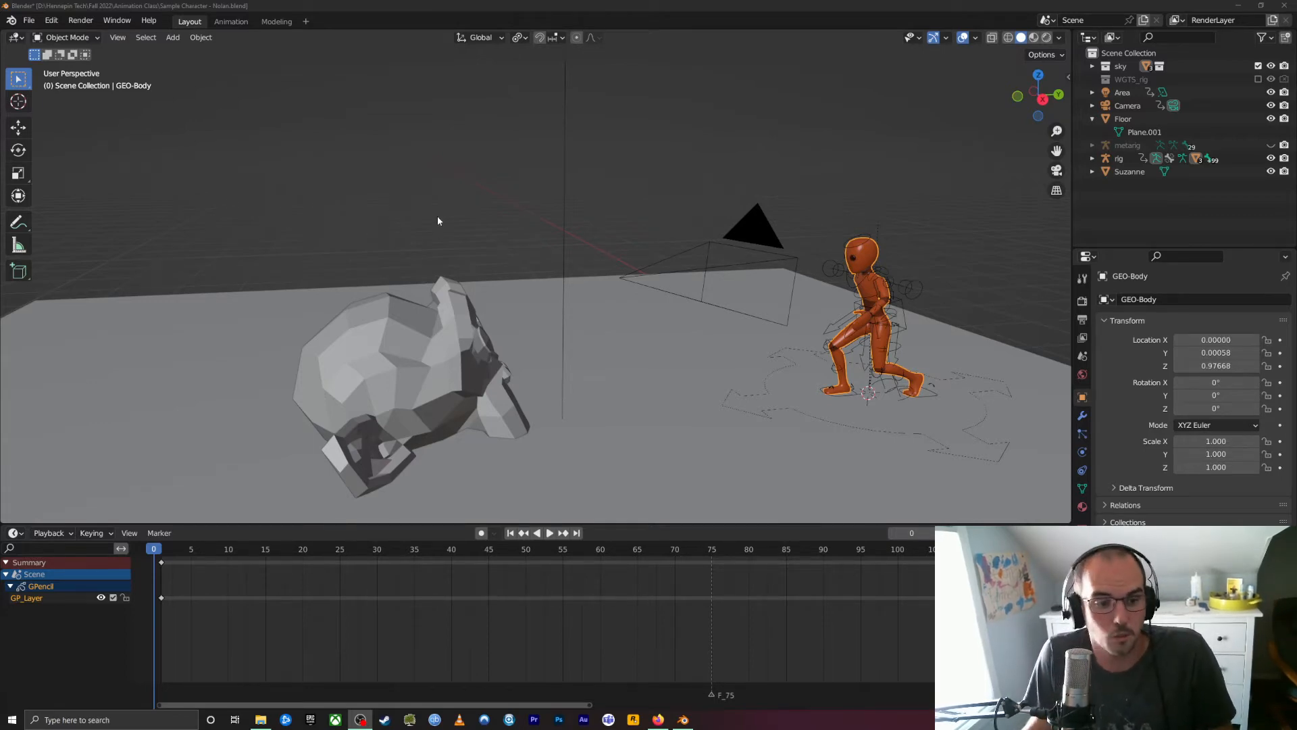
Select the character rig's neck bone in Pose Mode and expand the rig's contents in the outliner.
{"action": "middle_click_drag", "start_coordinate": [577, 212], "coordinate": [799, 189]}
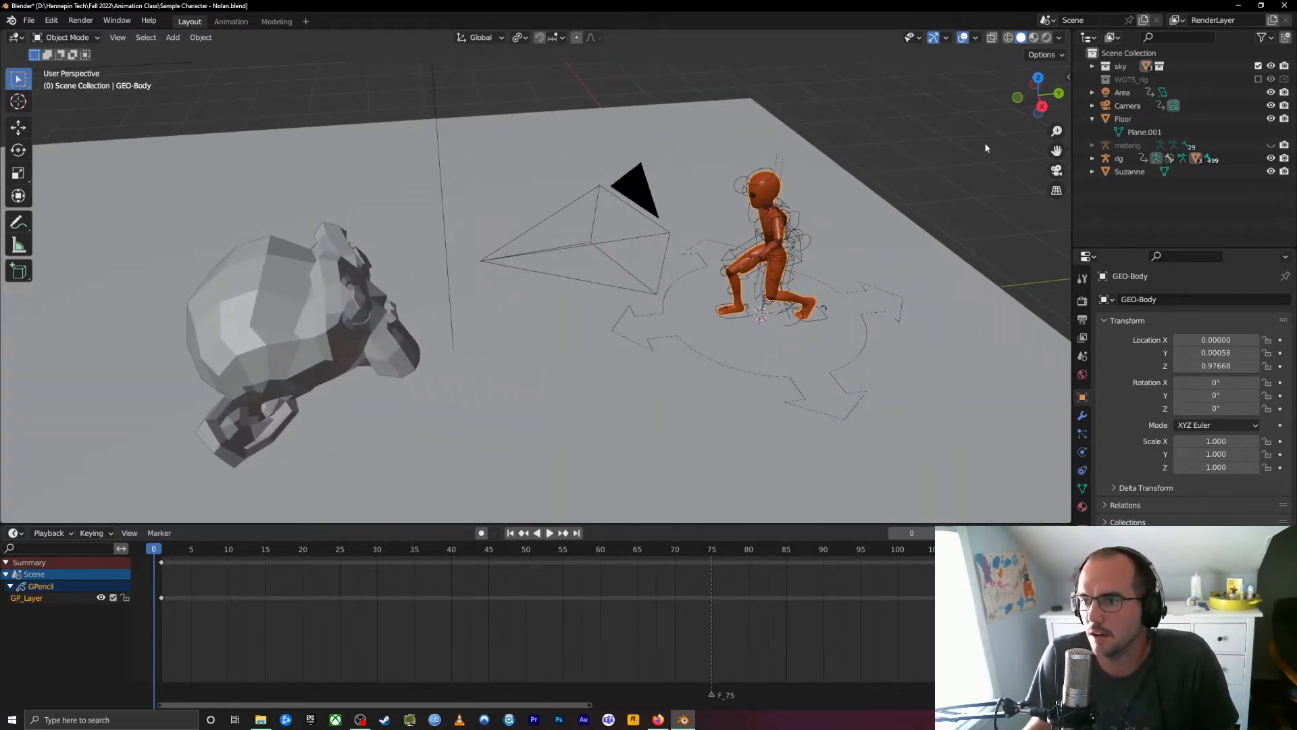
{"action": "left_click", "coordinate": [781, 240]}
{"action": "left_click", "coordinate": [761, 200]}
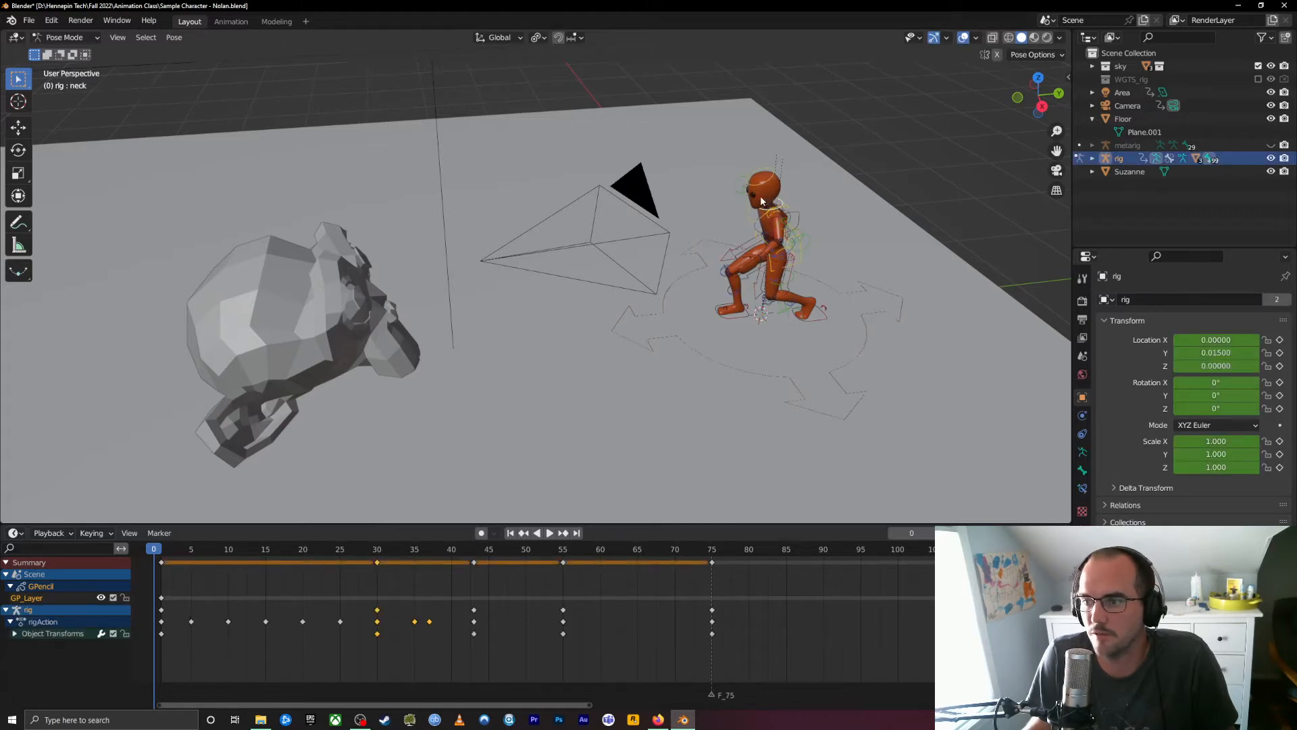
{"action": "left_click", "coordinate": [1102, 222]}
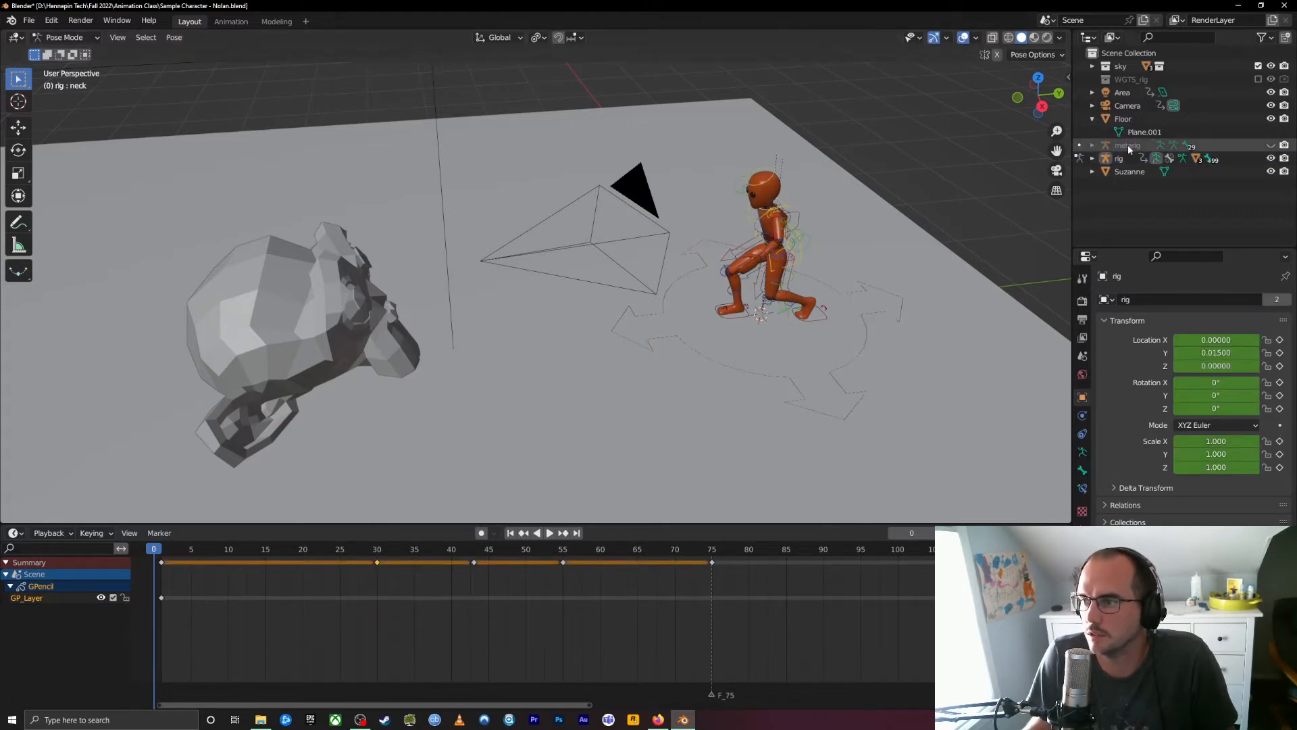
{"action": "left_click", "coordinate": [1093, 158]}
{"action": "scroll", "coordinate": [1123, 216], "scroll_direction": "down", "scroll_amount": 2}
{"action": "scroll", "coordinate": [1168, 206], "scroll_direction": "up", "scroll_amount": 2}
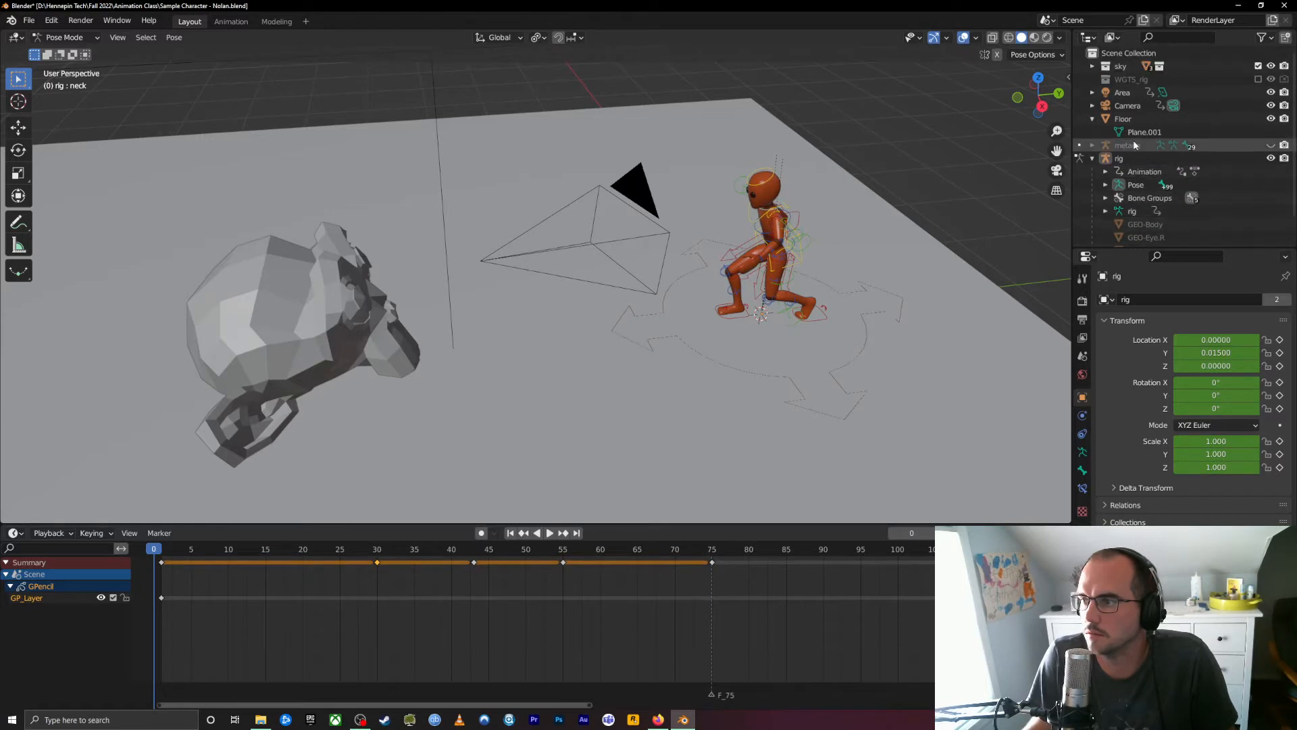
Select the rig's chest bone, view the rig in Edit Mode, and return it to Object Mode.
{"action": "left_click", "coordinate": [770, 206]}
{"action": "key", "text": "Tab"}
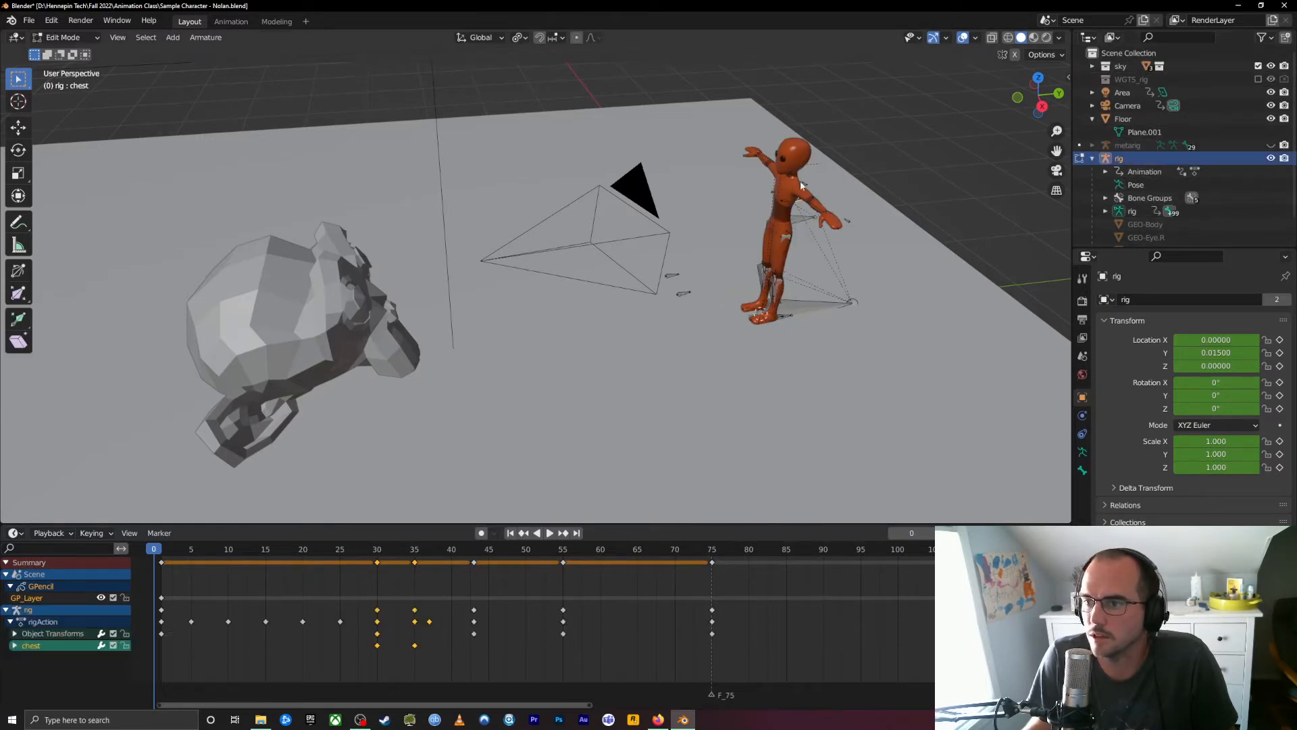
{"action": "key", "text": "Tab"}
{"action": "left_click", "coordinate": [64, 37]}
{"action": "left_click", "coordinate": [64, 50]}
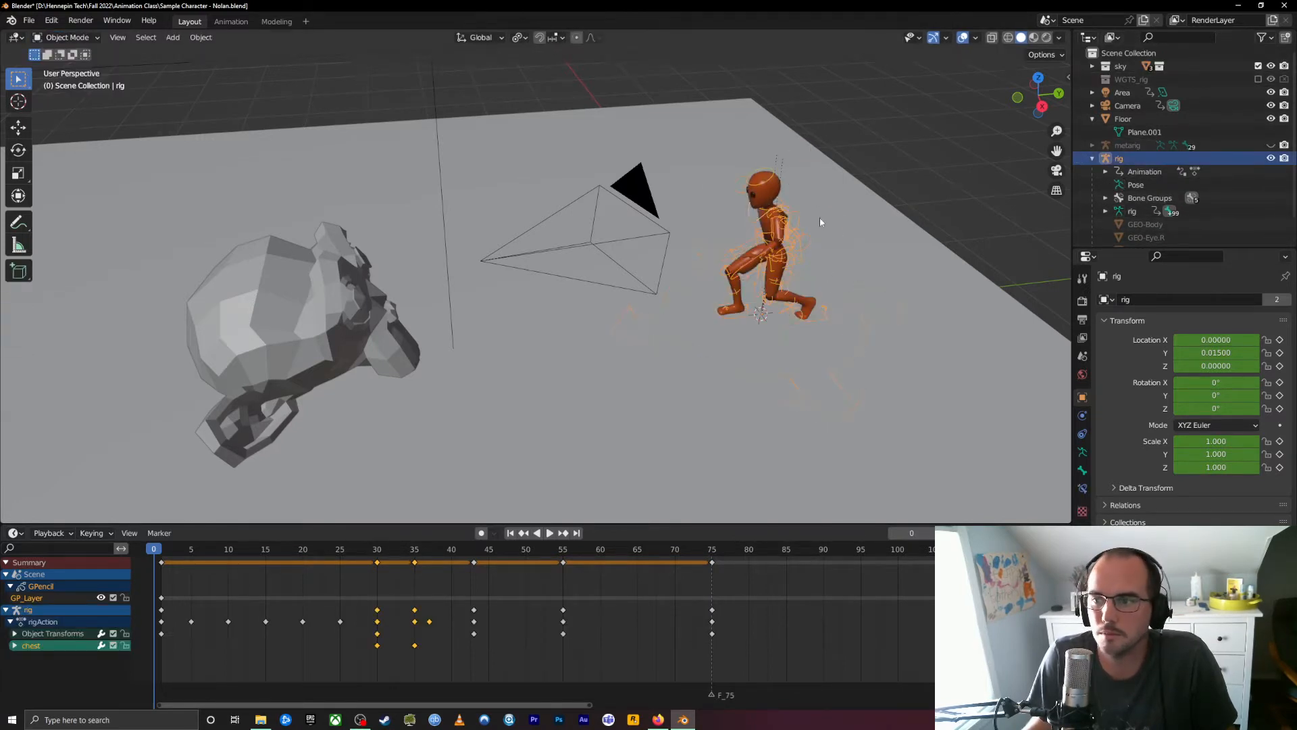
Select the GEO-Body mesh, switch it to Weight Paint mode, and inspect the weights on its torso up close.
{"action": "left_click", "coordinate": [765, 195]}
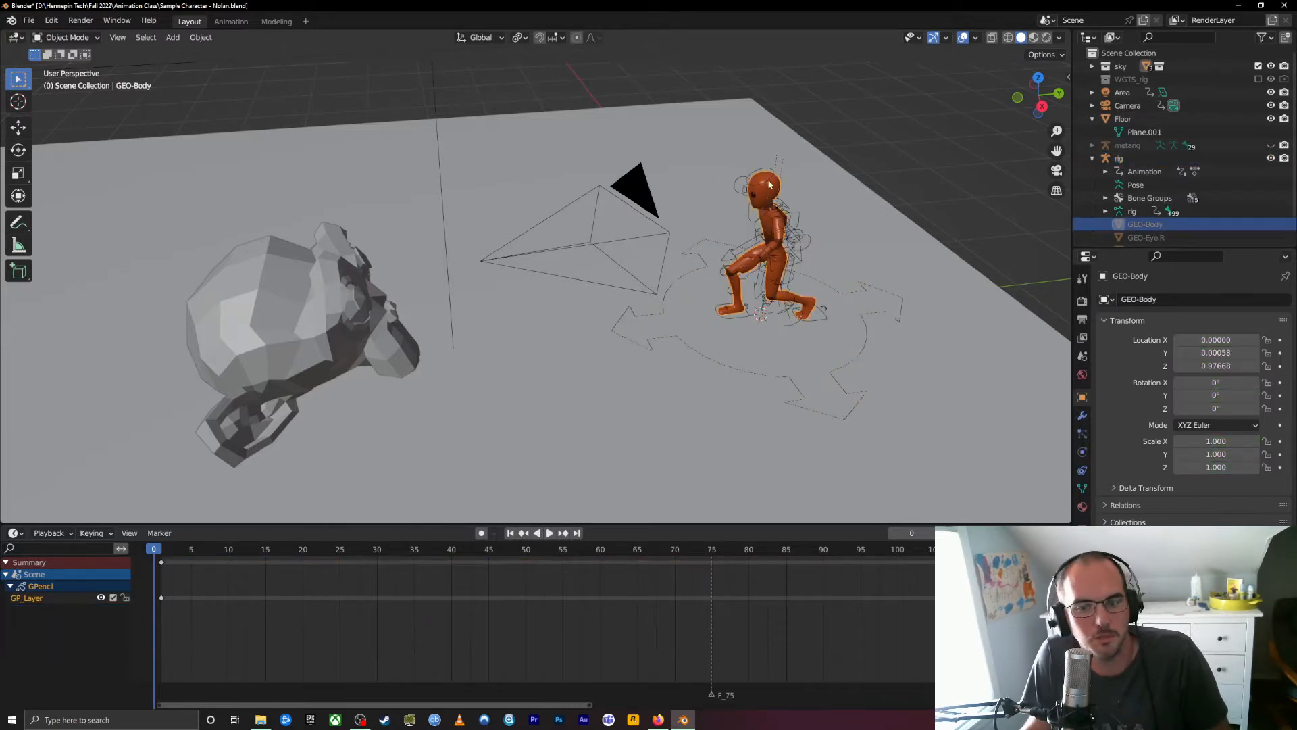
{"action": "middle_click_drag", "start_coordinate": [878, 200], "coordinate": [802, 159]}
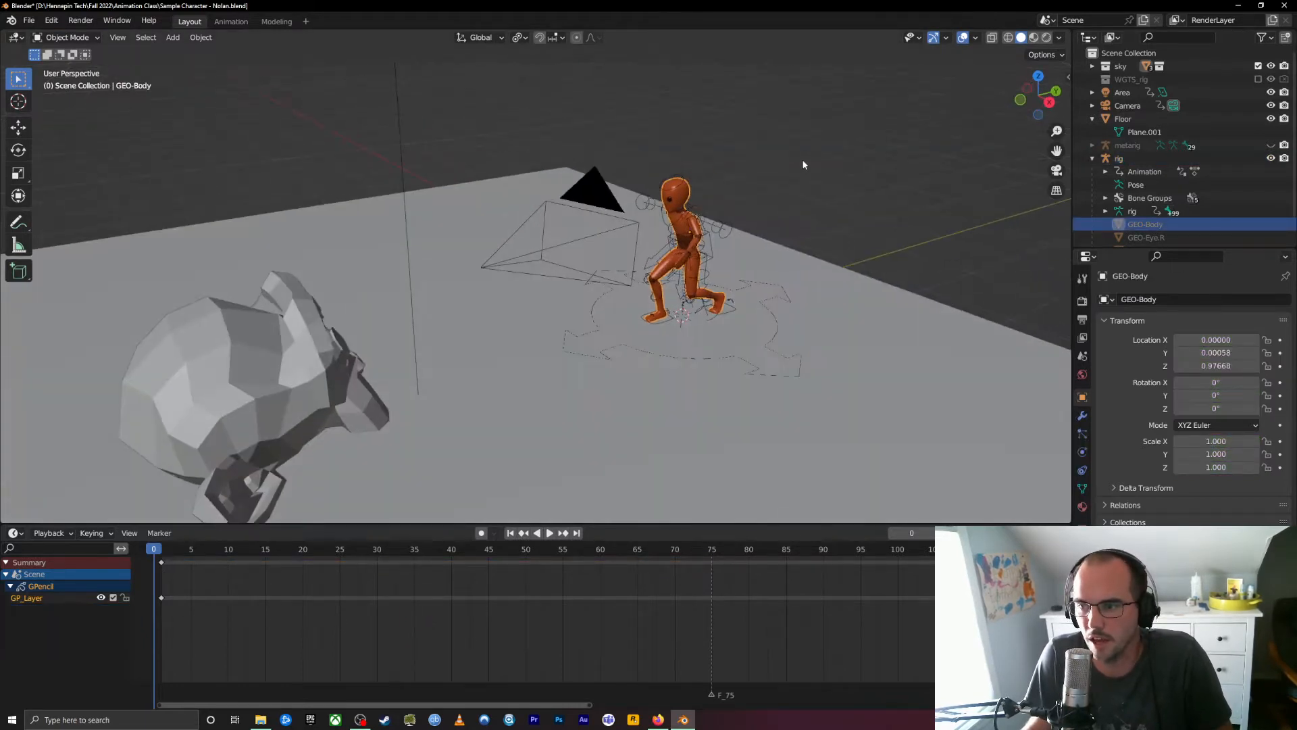
{"action": "scroll", "coordinate": [698, 215], "scroll_direction": "up", "scroll_amount": 2}
{"action": "middle_click_drag", "start_coordinate": [764, 204], "coordinate": [589, 226], "text": "shift"}
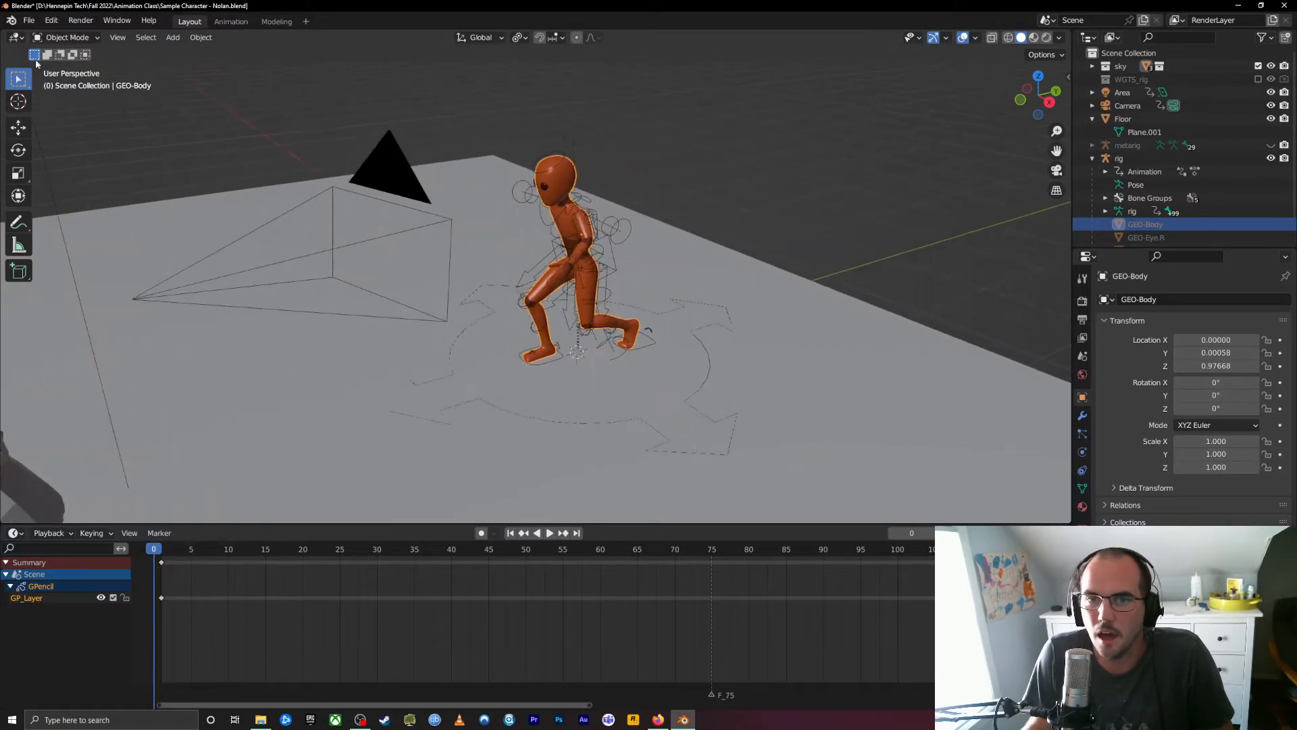
{"action": "left_click", "coordinate": [71, 37]}
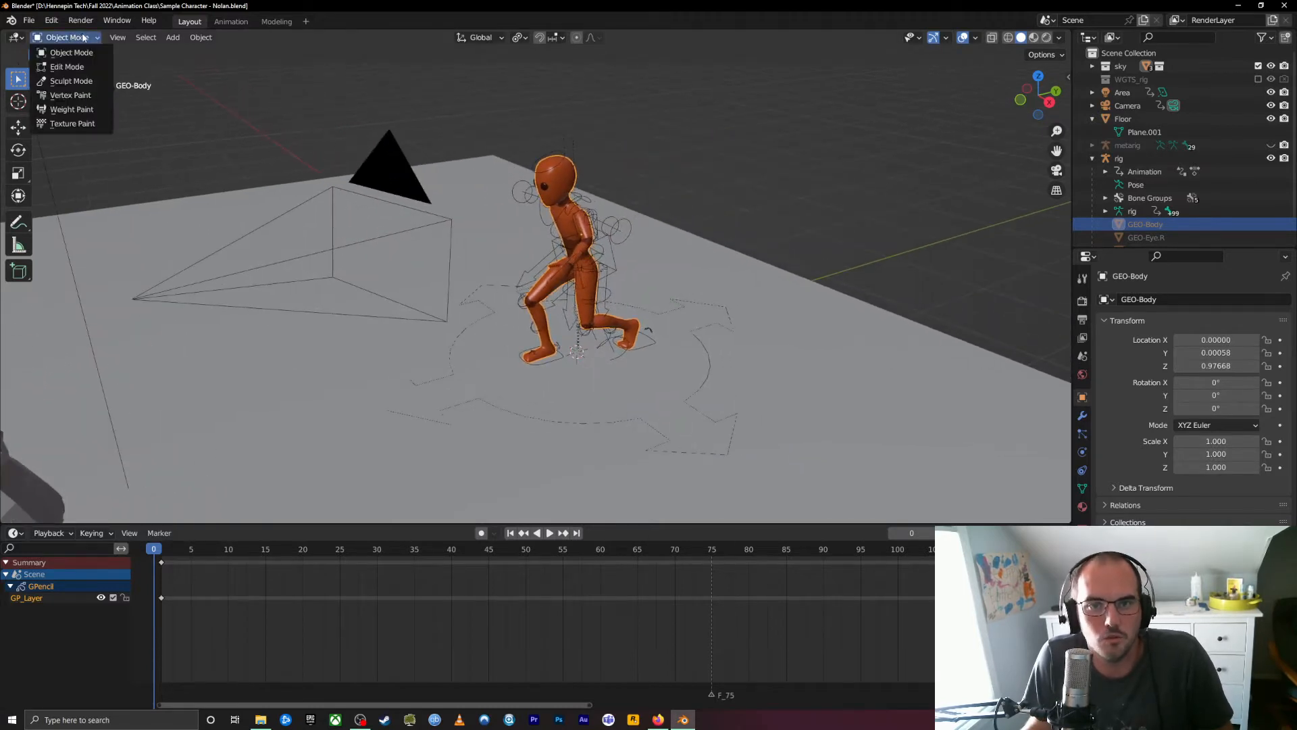
{"action": "left_click", "coordinate": [82, 34]}
{"action": "left_click", "coordinate": [84, 38]}
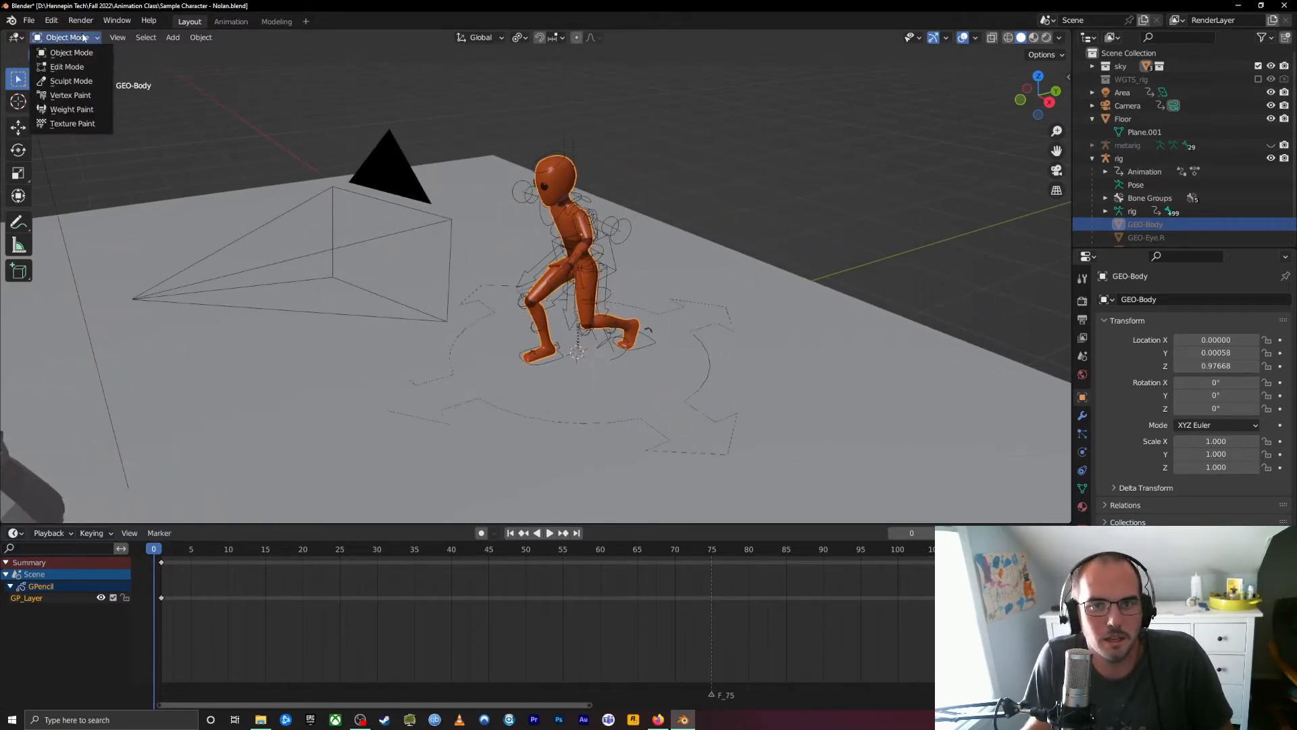
{"action": "left_click", "coordinate": [95, 110]}
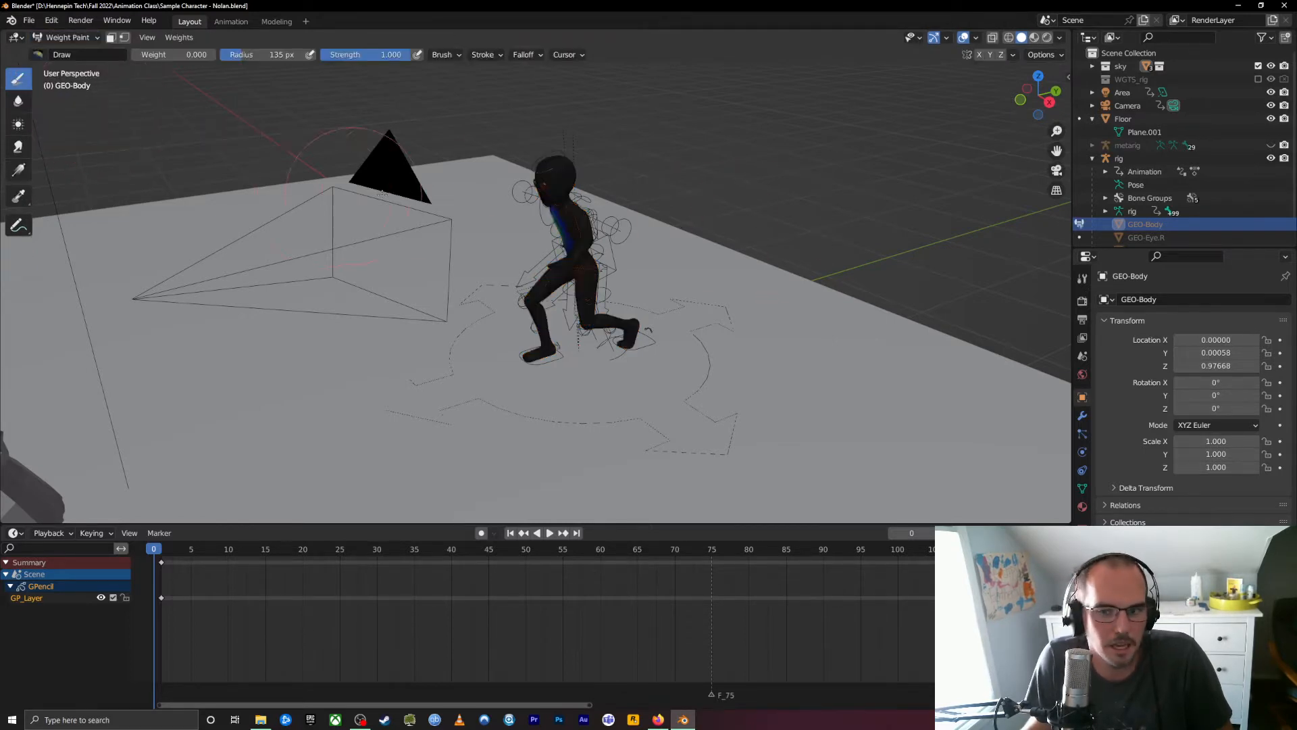
{"action": "middle_click_drag", "start_coordinate": [382, 194], "coordinate": [717, 151]}
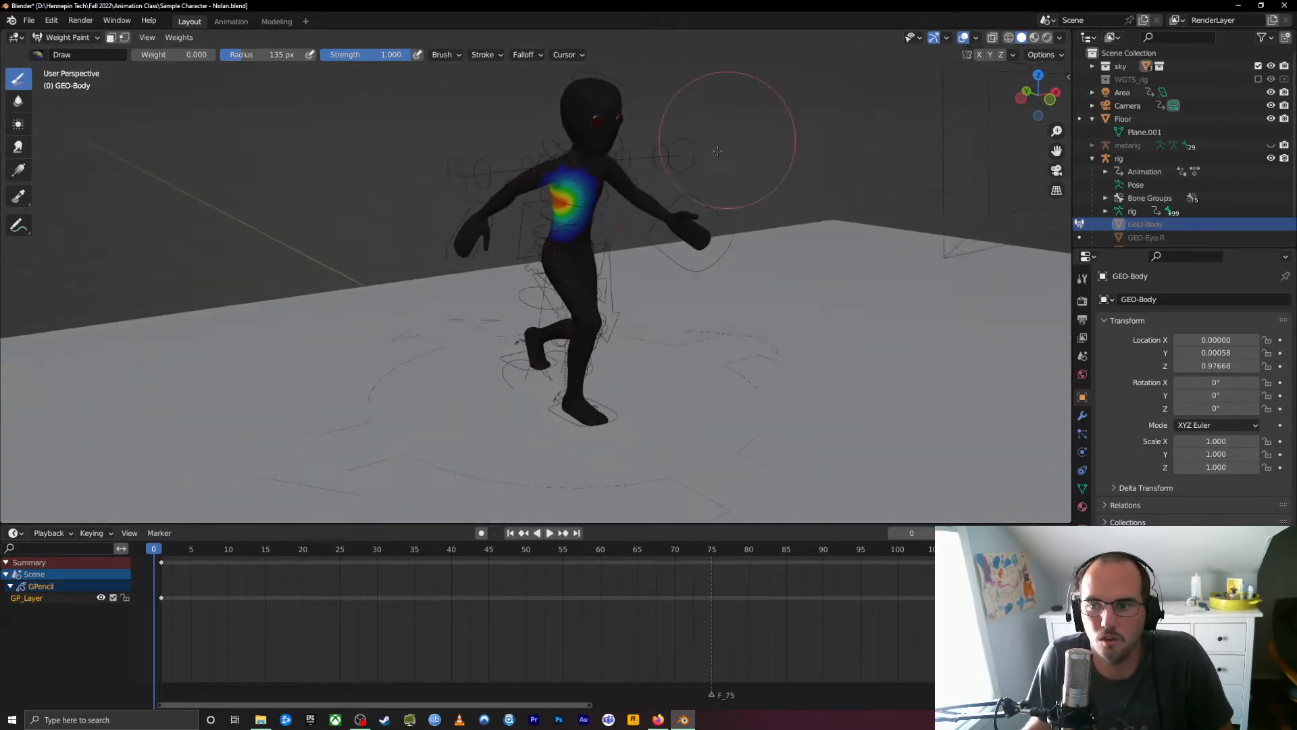
{"action": "scroll", "coordinate": [390, 295], "scroll_direction": "up", "scroll_amount": 5}
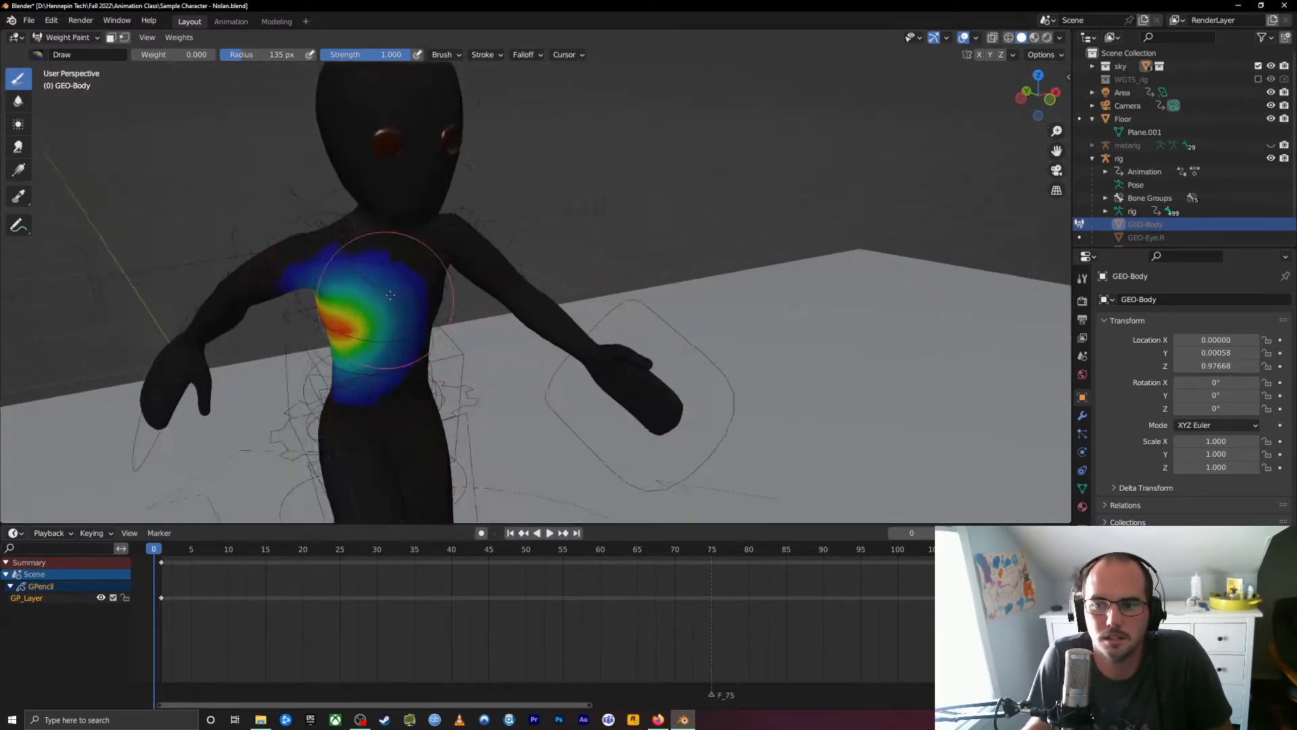
{"action": "middle_click_drag", "start_coordinate": [391, 295], "coordinate": [560, 210]}
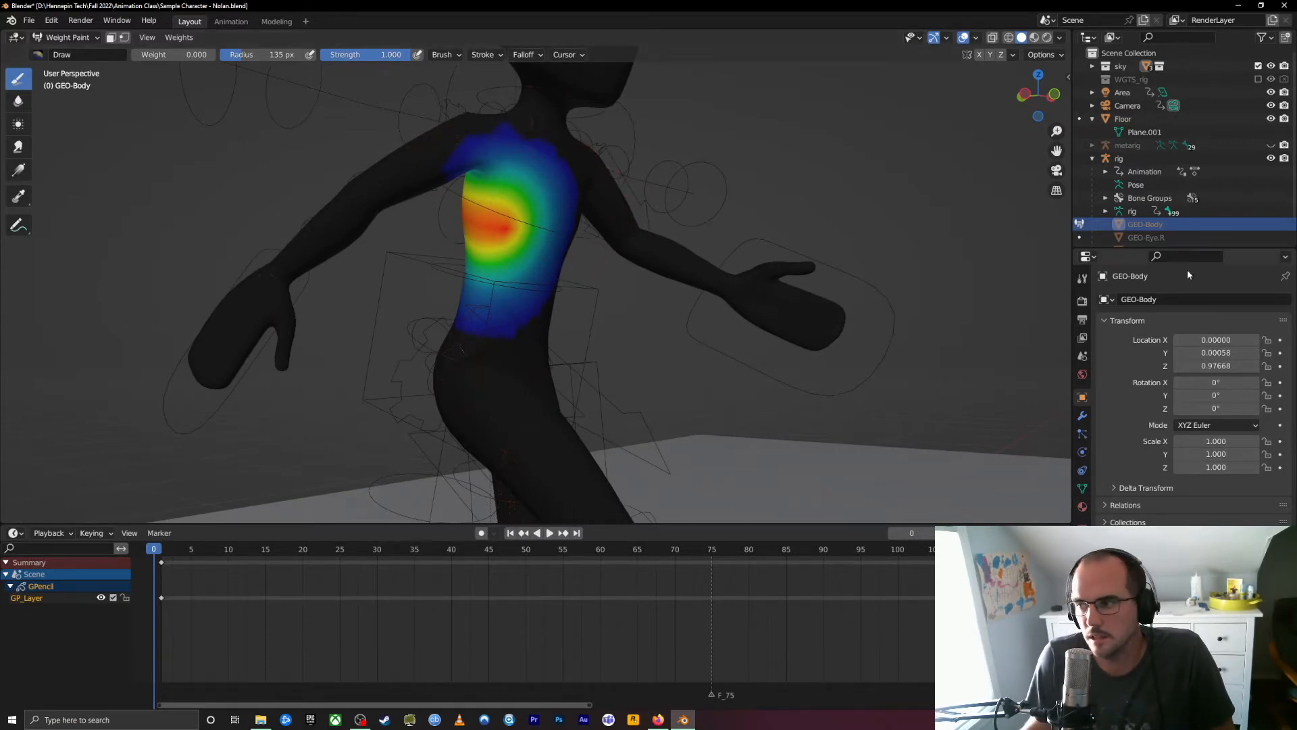
Expand the rig's Bone Groups and armature data in the outliner to examine the groups and bones inside.
{"action": "scroll", "coordinate": [1166, 234], "scroll_direction": "down", "scroll_amount": 2}
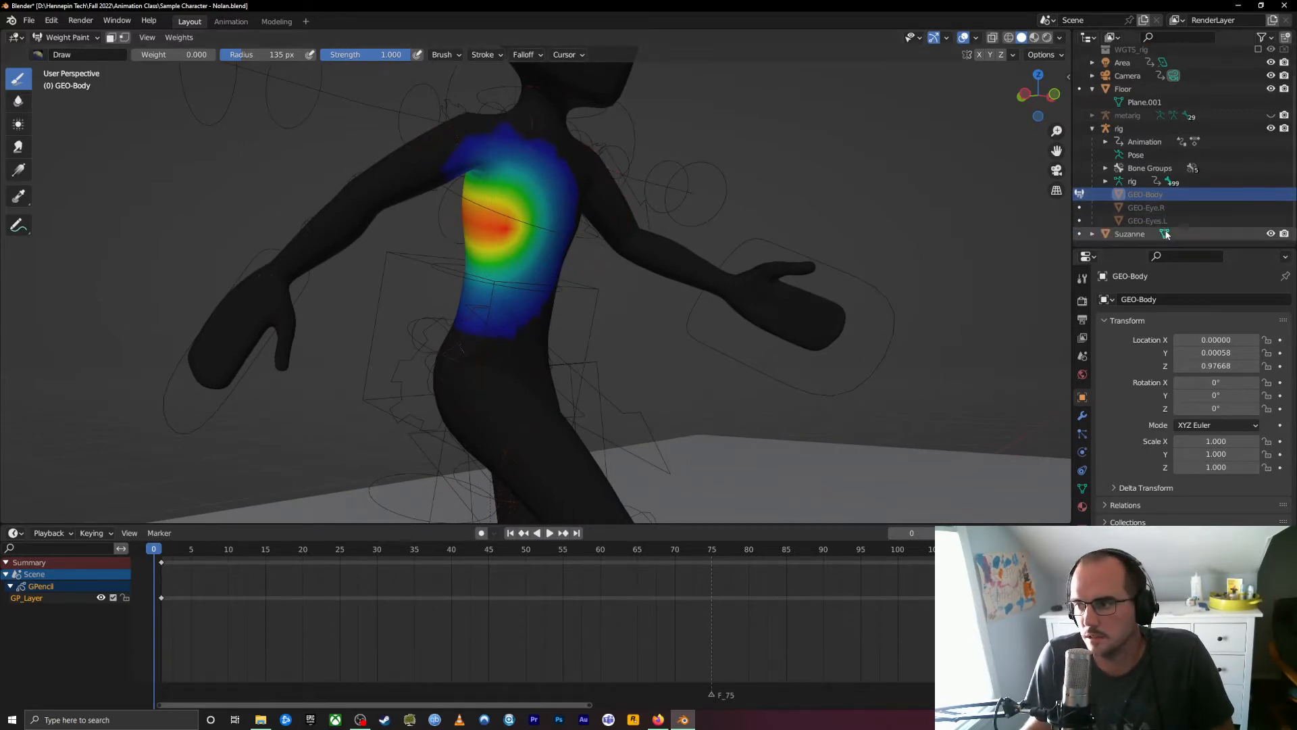
{"action": "left_click", "coordinate": [1105, 169]}
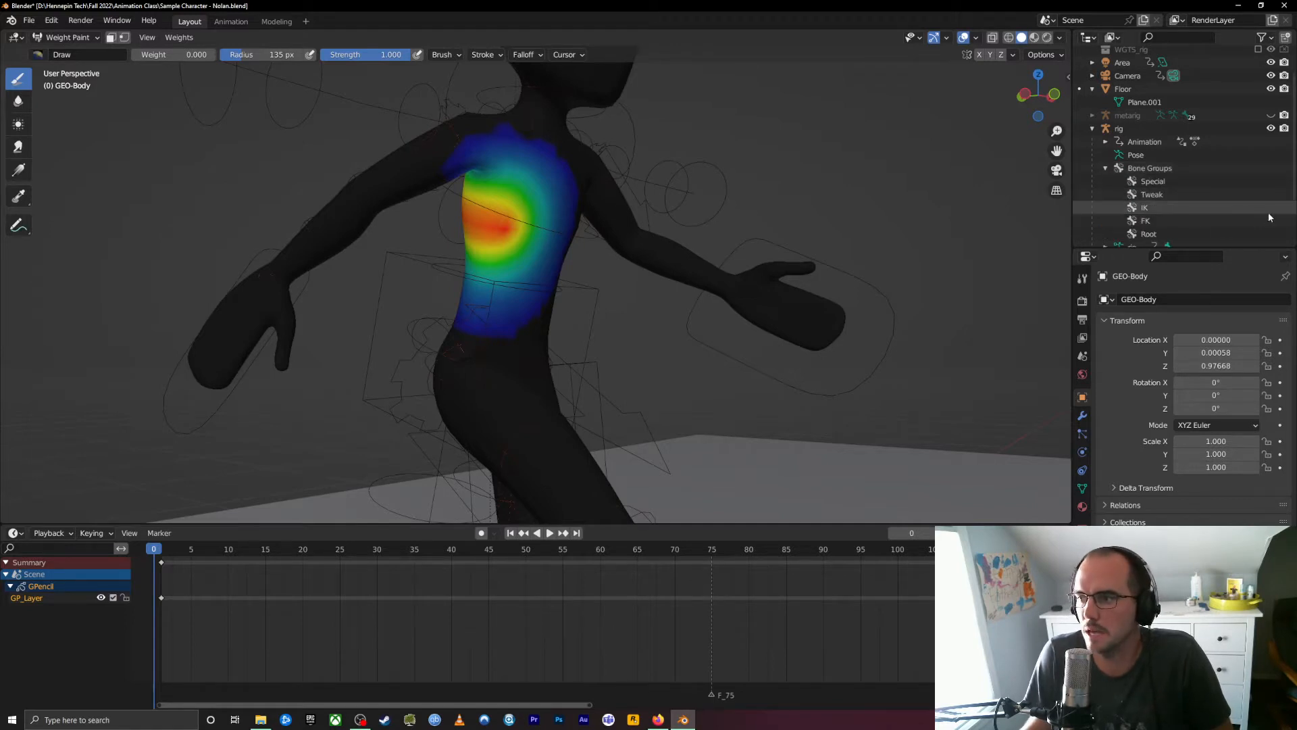
{"action": "scroll", "coordinate": [1160, 209], "scroll_direction": "down", "scroll_amount": 3}
{"action": "left_click", "coordinate": [1105, 187]}
{"action": "scroll", "coordinate": [1113, 189], "scroll_direction": "down", "scroll_amount": 3}
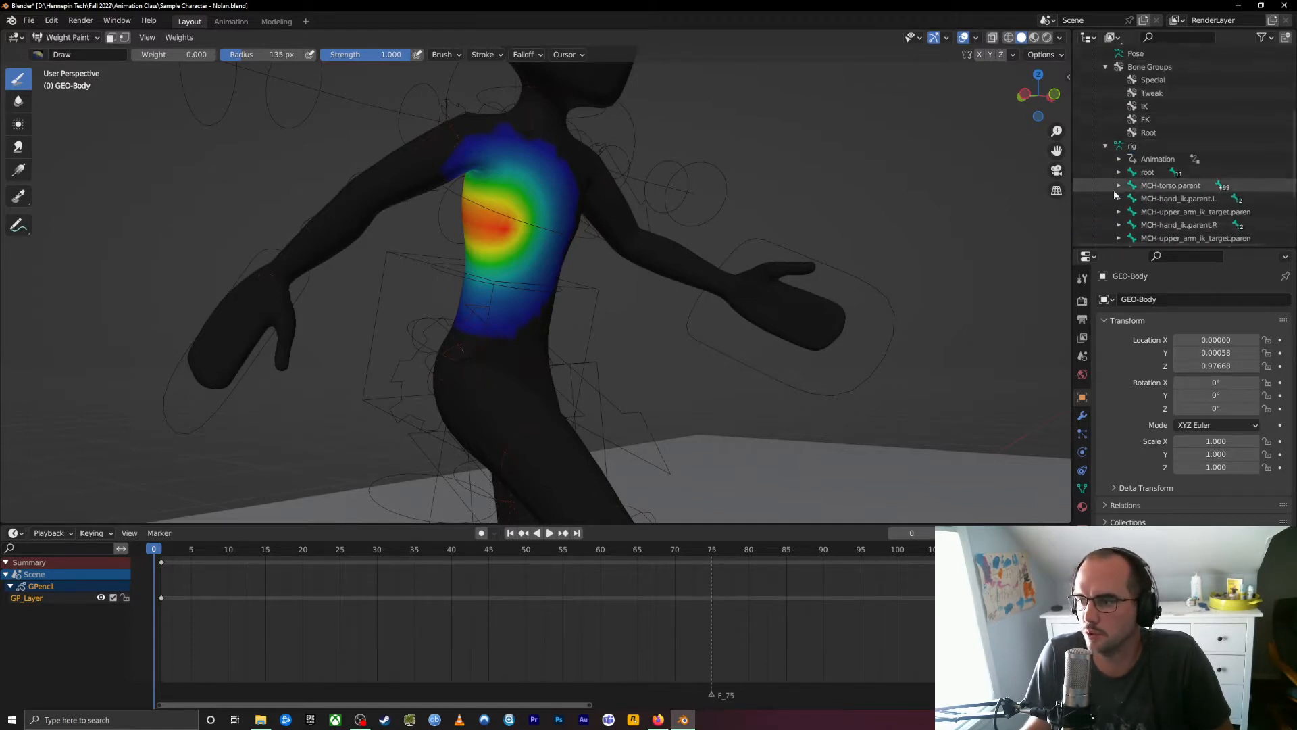
{"action": "left_click", "coordinate": [1184, 192]}
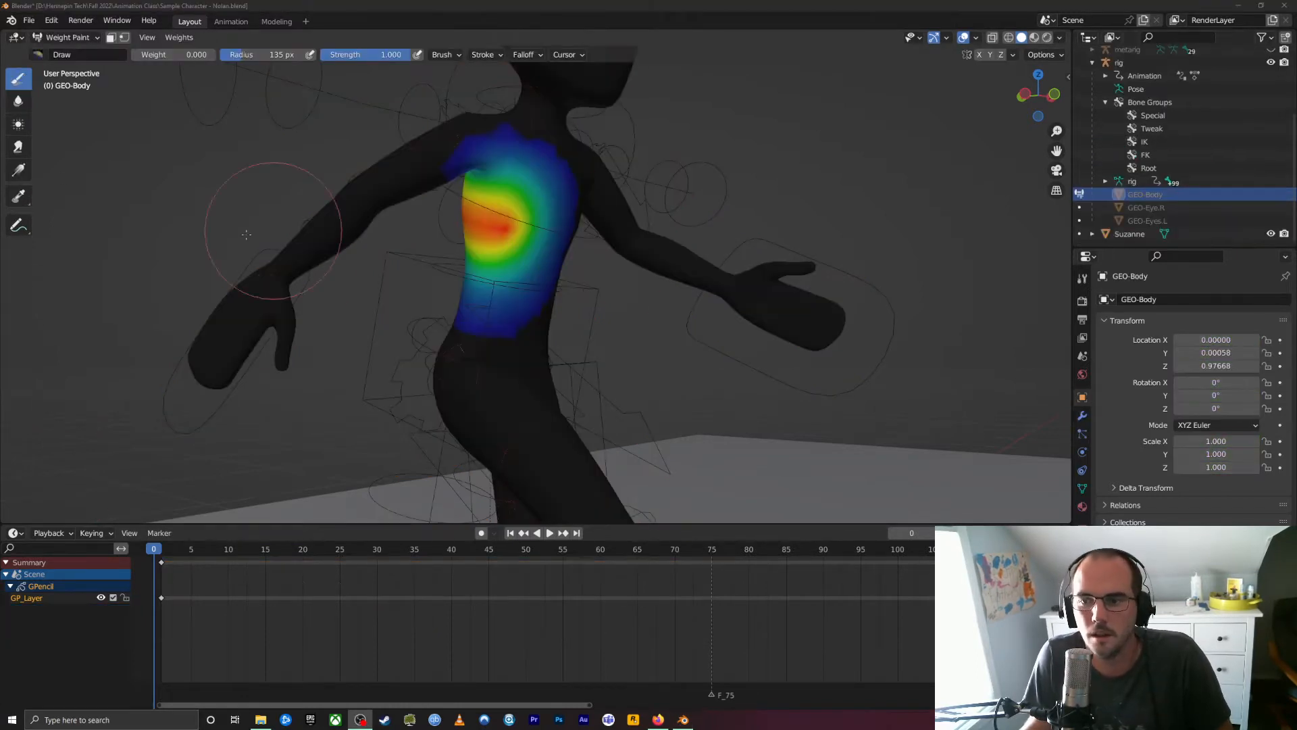
Display the weights of the DEF-forearm.R vertex group from the body's mesh data properties and inspect them on the arm.
{"action": "middle_click_drag", "start_coordinate": [659, 291], "coordinate": [595, 274]}
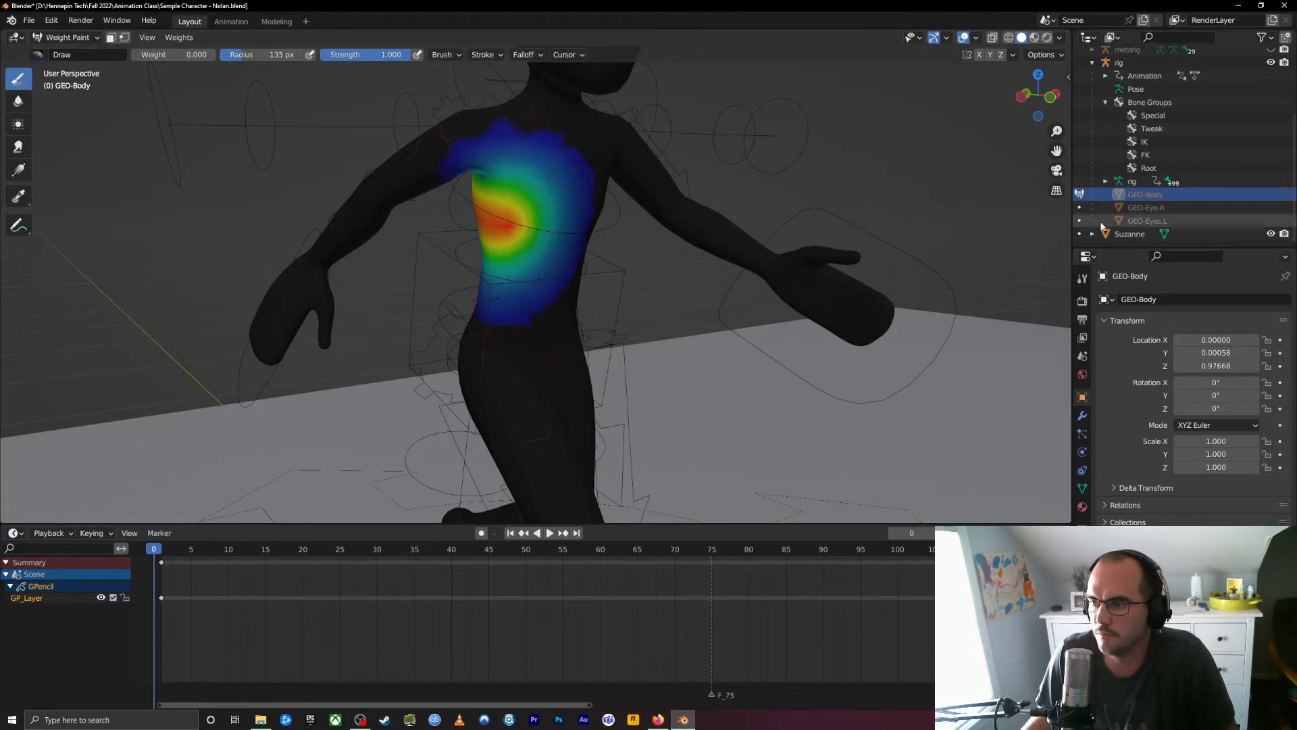
{"action": "left_click", "coordinate": [1083, 488]}
{"action": "left_click", "coordinate": [1145, 342]}
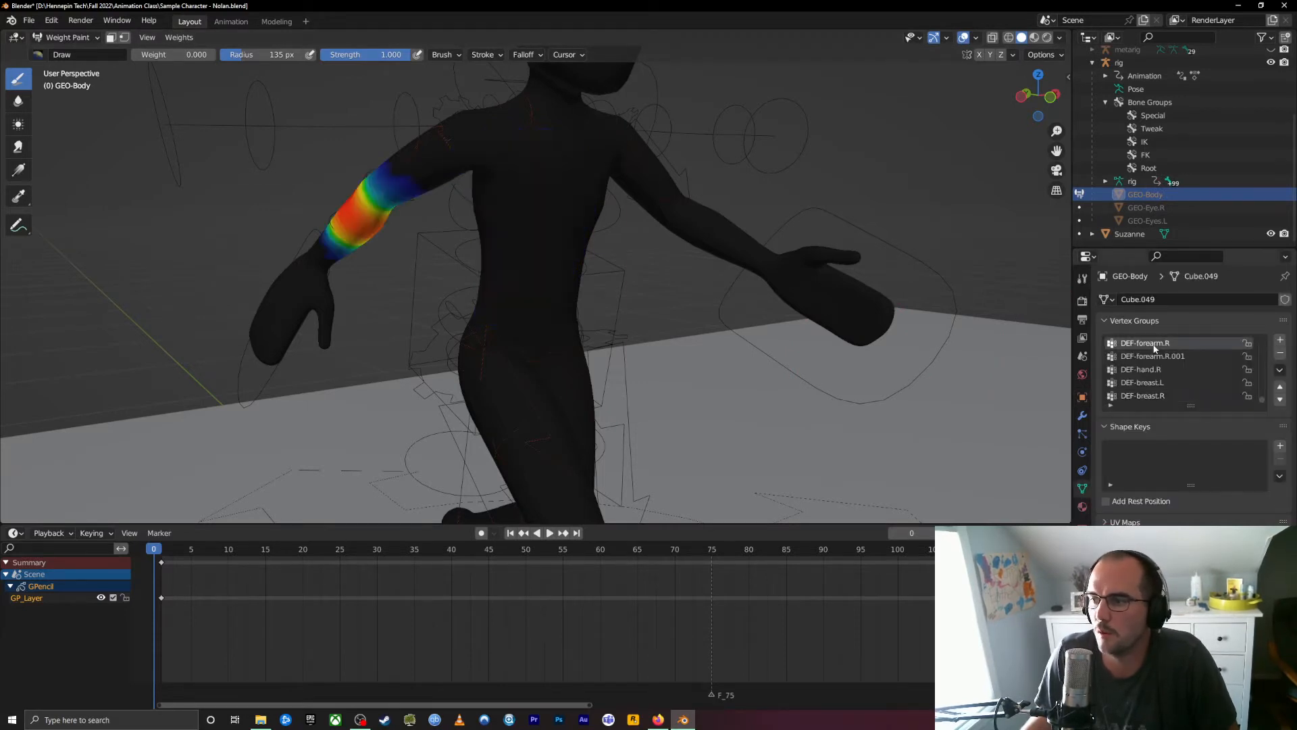
{"action": "middle_click_drag", "start_coordinate": [413, 266], "coordinate": [451, 268]}
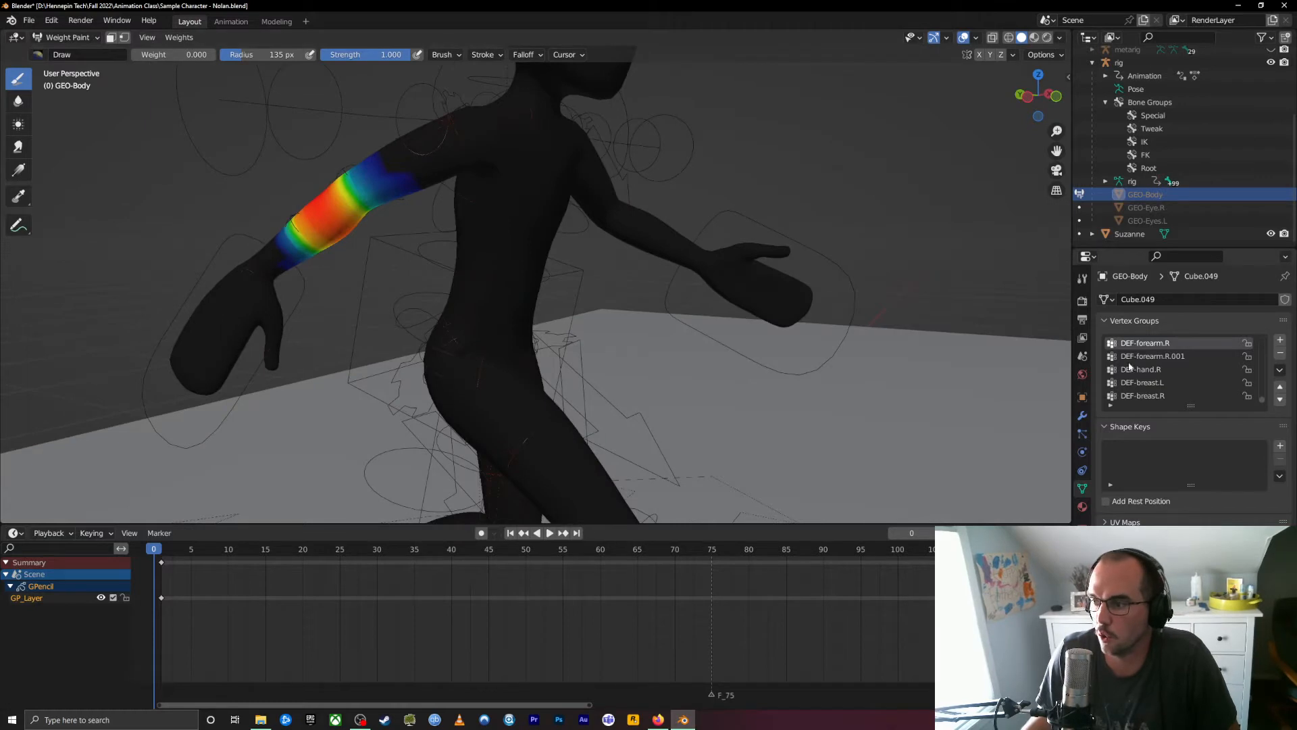
Enlarge the vertex group list and display the weights of DEF-pelvis.L, DEF-spine.003 and DEF-spine.001 on the body.
{"action": "left_click_drag", "start_coordinate": [1192, 405], "coordinate": [1191, 523]}
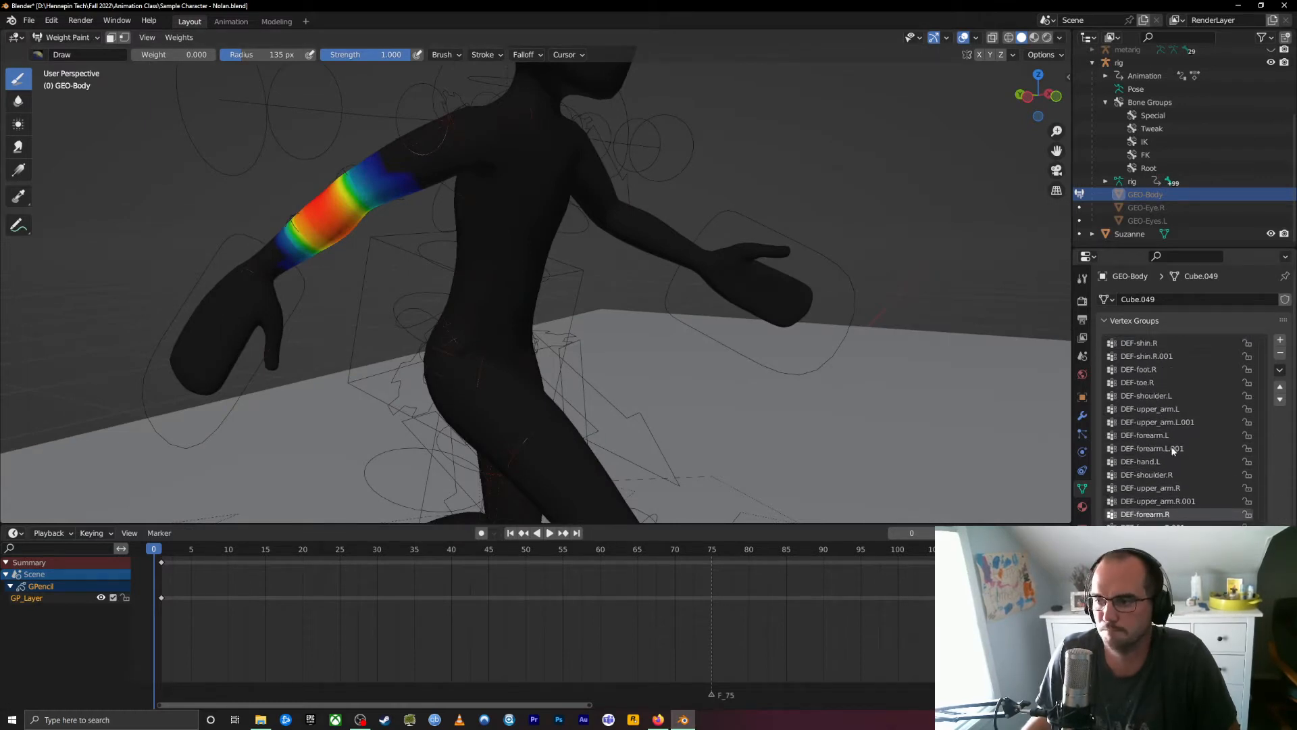
{"action": "scroll", "coordinate": [1173, 450], "scroll_direction": "up", "scroll_amount": 6}
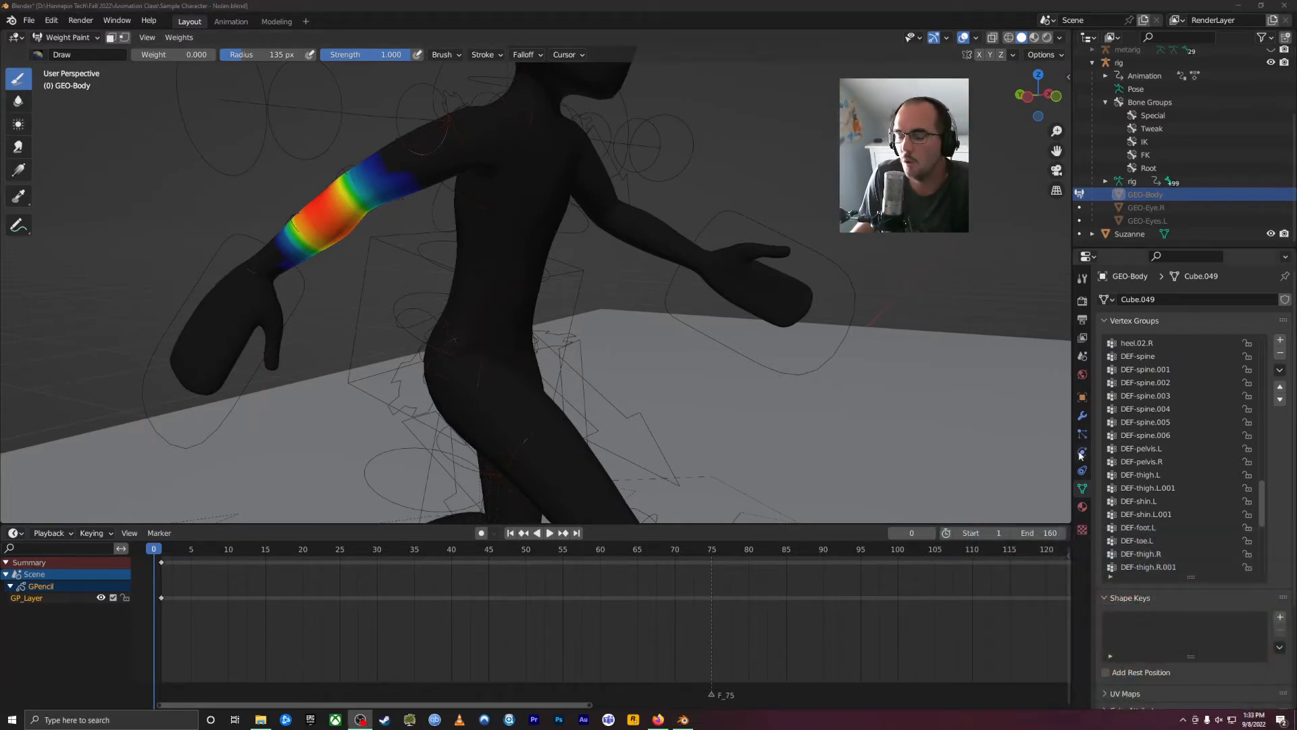
{"action": "left_click", "coordinate": [1148, 451]}
{"action": "left_click", "coordinate": [1172, 397]}
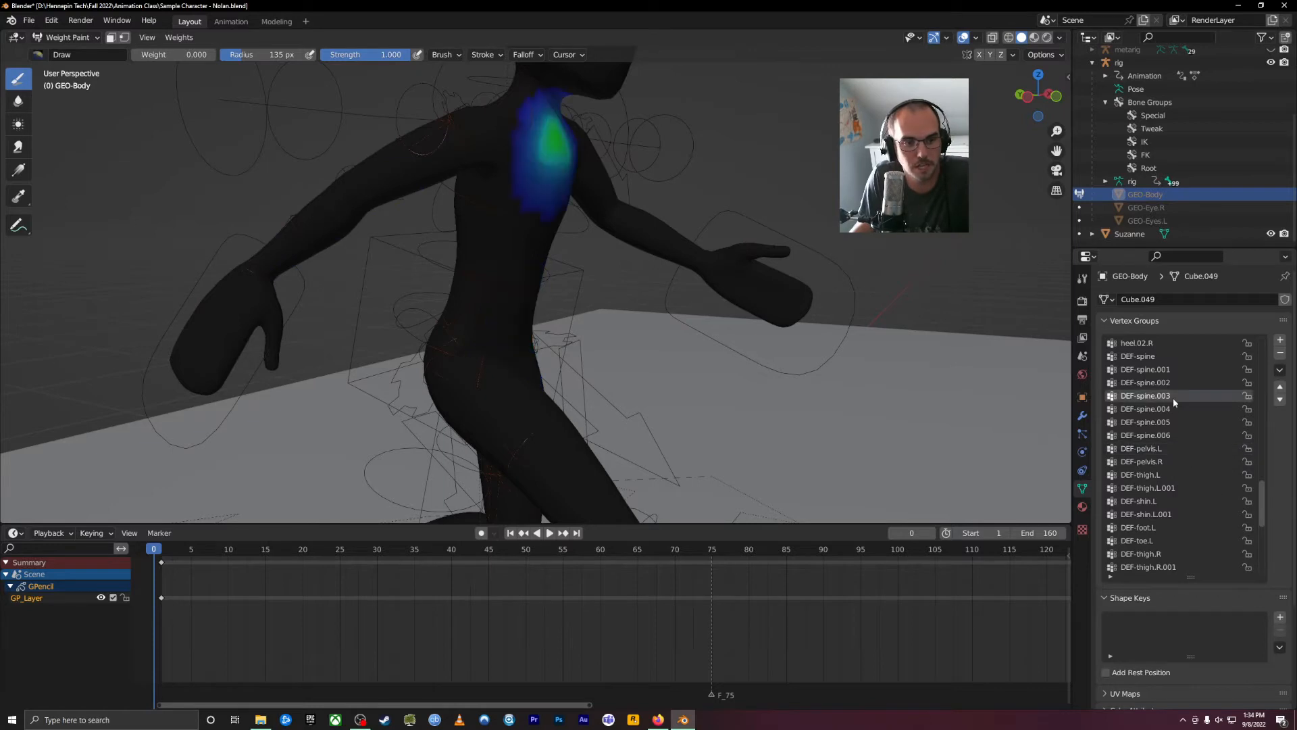
{"action": "left_click", "coordinate": [1162, 370]}
{"action": "scroll", "coordinate": [1187, 419], "scroll_direction": "up", "scroll_amount": 4}
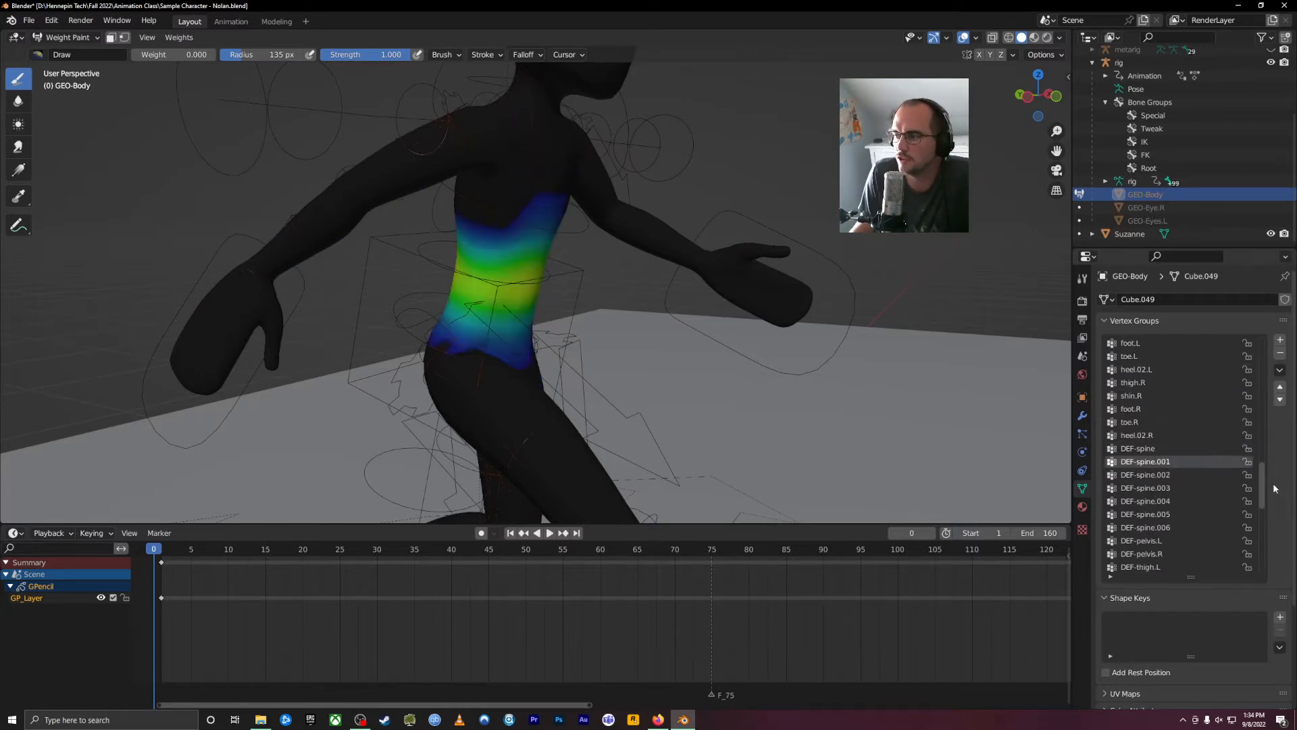
Display the weights of the DEF-hand.R vertex group and inspect them around the character's right hand and wrist.
{"action": "left_click_drag", "start_coordinate": [1263, 488], "coordinate": [1258, 579]}
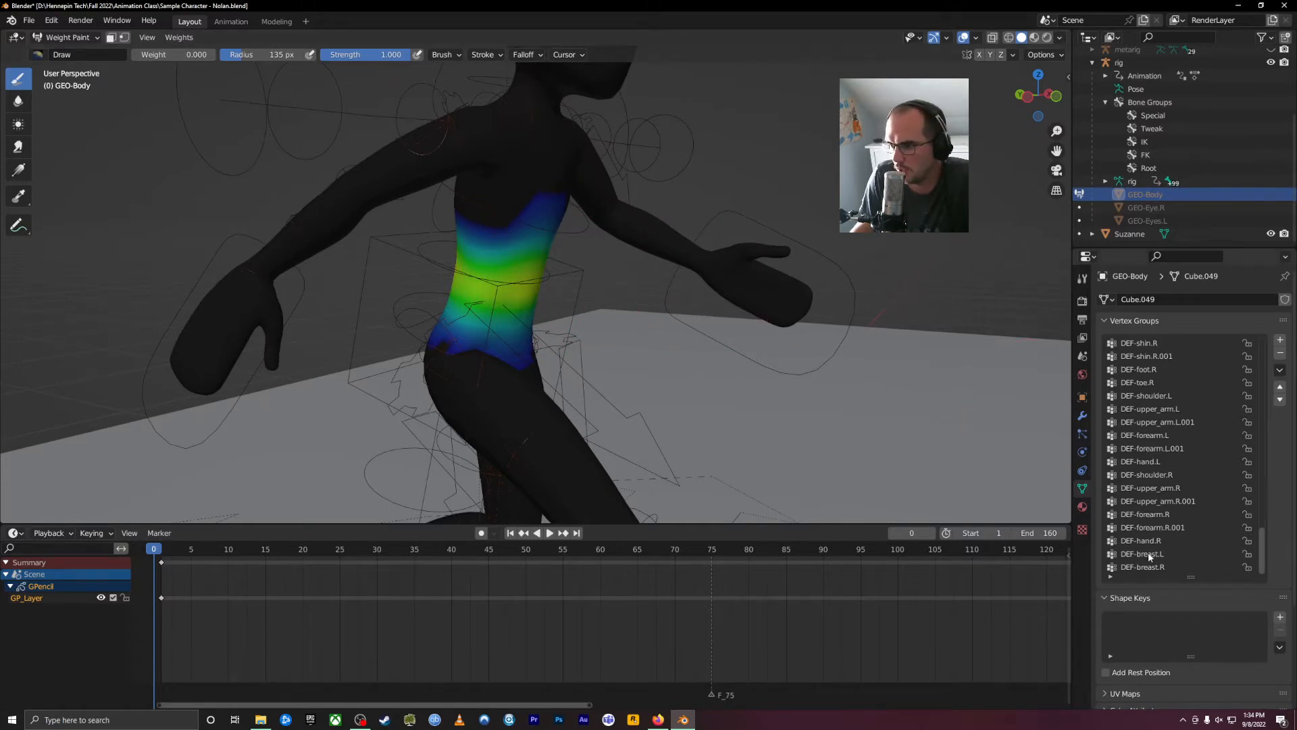
{"action": "left_click", "coordinate": [1153, 540]}
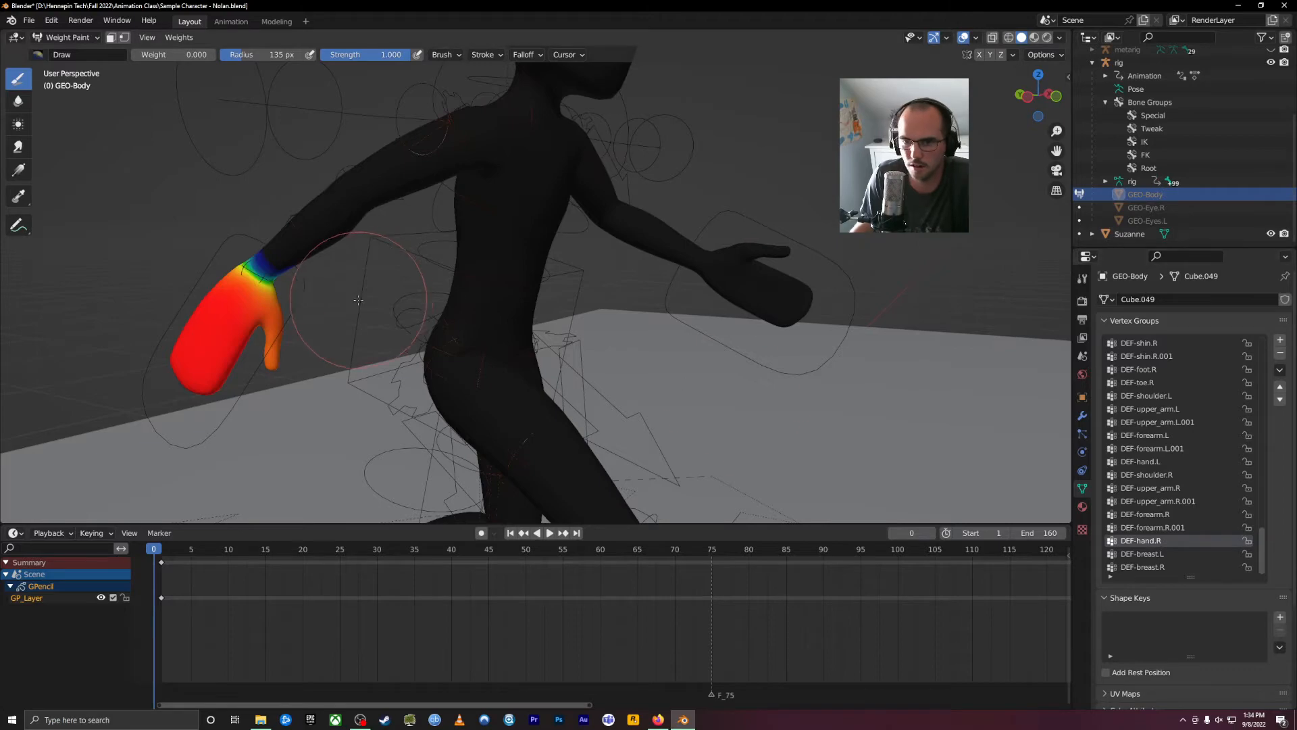
{"action": "mouse_move", "coordinate": [472, 317]}
{"action": "middle_mouse_down"}
{"action": "mouse_move", "coordinate": [560, 310]}
{"action": "mouse_move", "coordinate": [274, 320]}
{"action": "middle_mouse_up"}
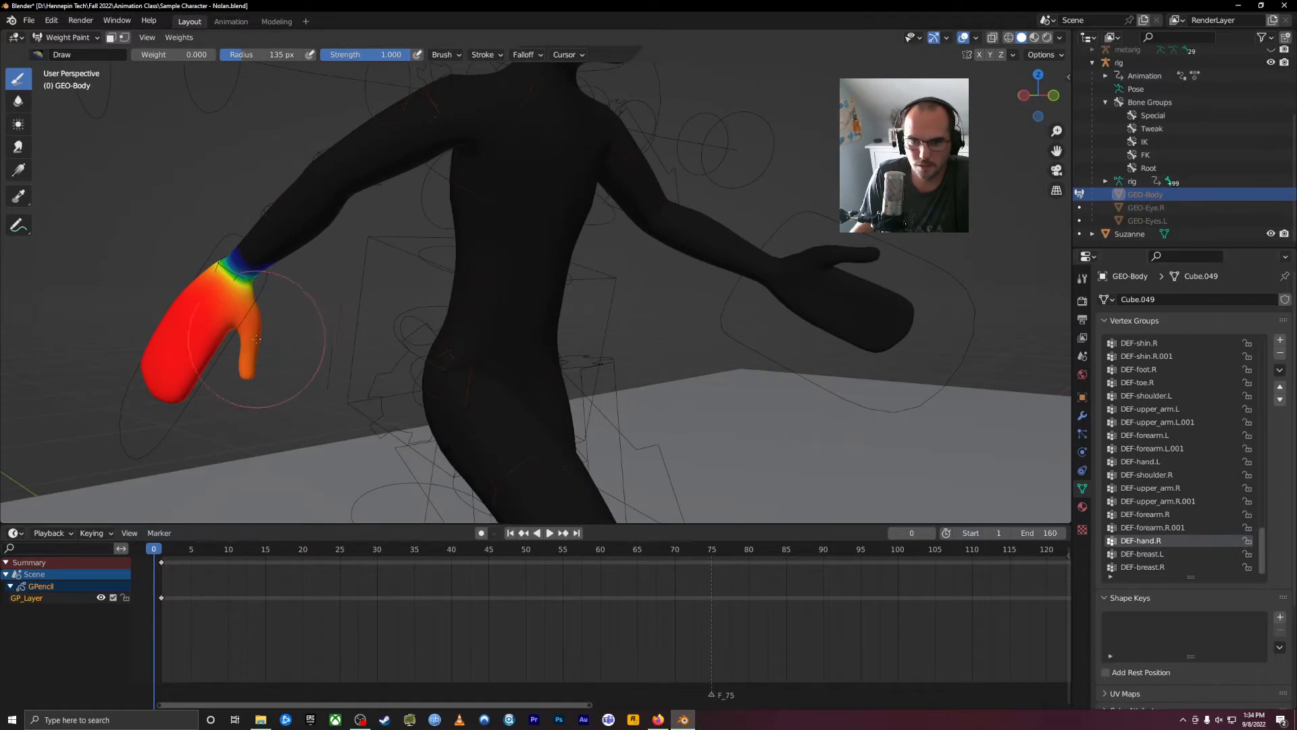
{"action": "mouse_move", "coordinate": [246, 405]}
{"action": "middle_mouse_down"}
{"action": "mouse_move", "coordinate": [271, 415]}
{"action": "mouse_move", "coordinate": [404, 282]}
{"action": "middle_mouse_up"}
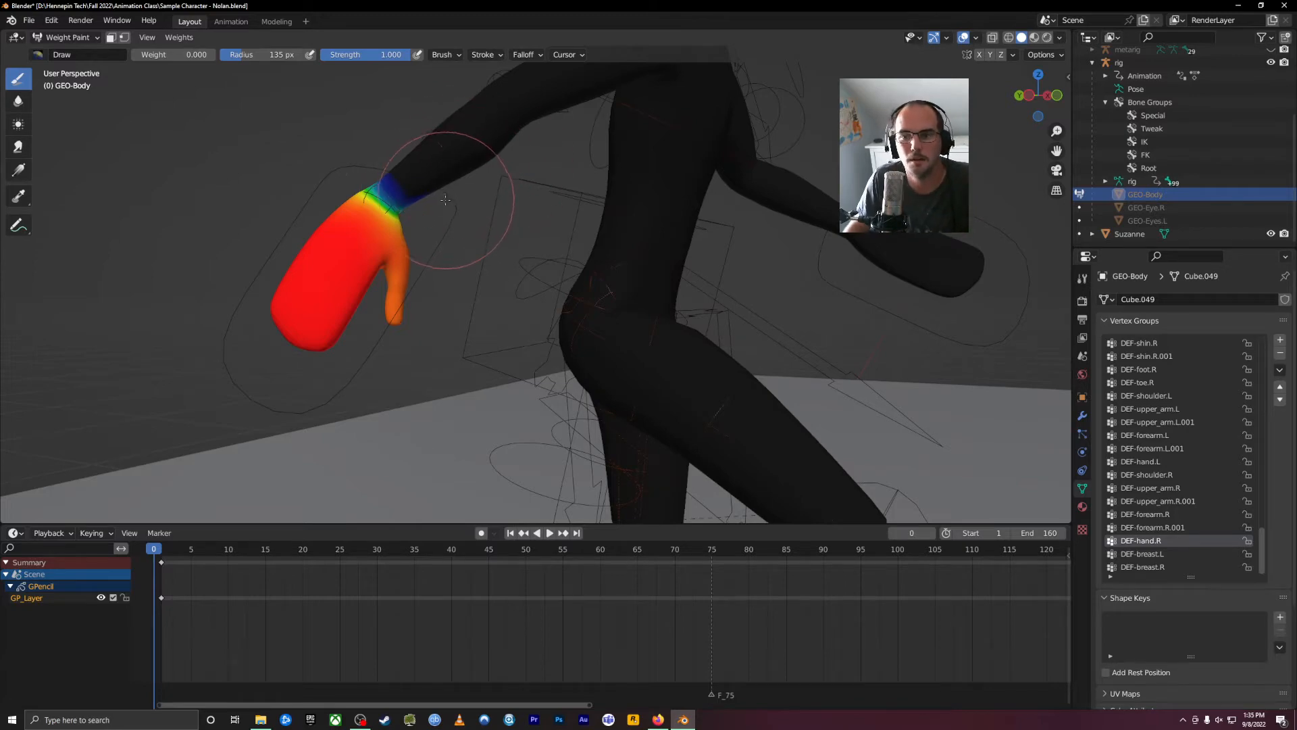
{"action": "mouse_move", "coordinate": [419, 223]}
{"action": "middle_mouse_down"}
{"action": "mouse_move", "coordinate": [378, 230]}
{"action": "mouse_move", "coordinate": [397, 211]}
{"action": "middle_mouse_up"}
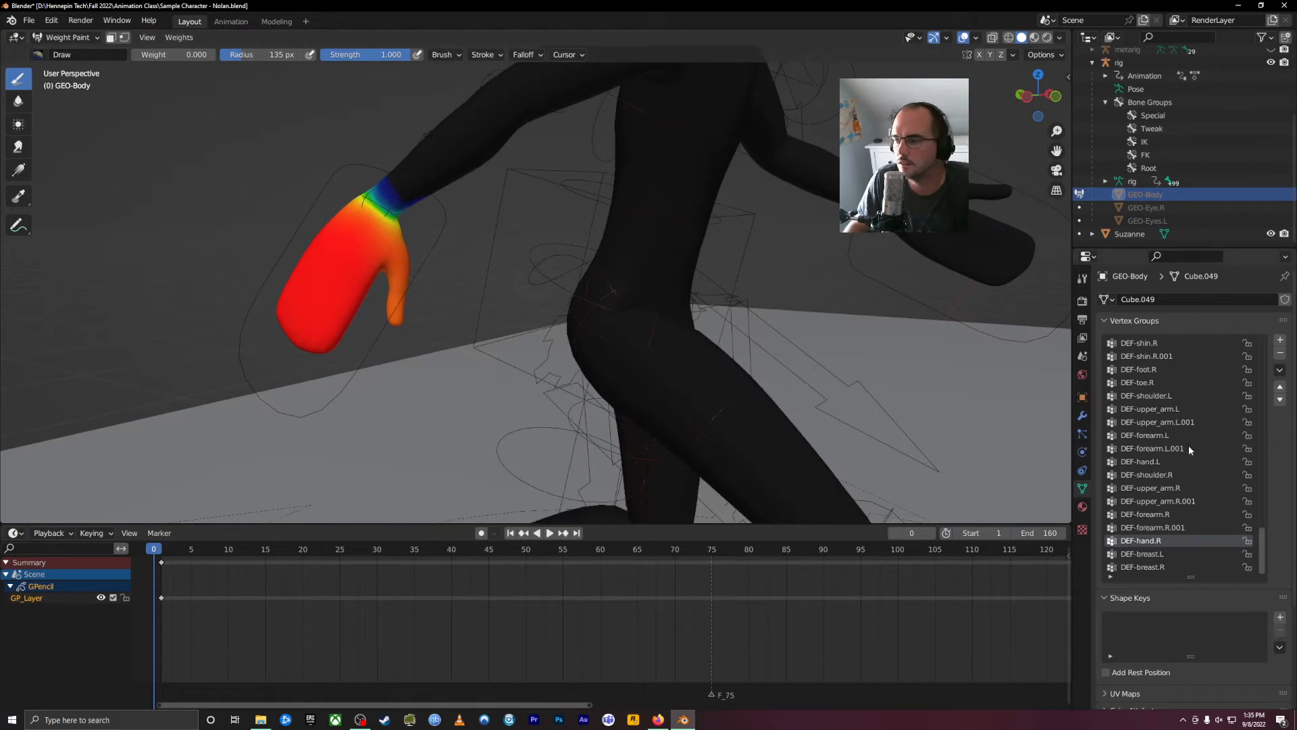
Display the weights of the DEF-toe.R vertex group and inspect the foot and the rest of the body from several angles.
{"action": "middle_click_drag", "start_coordinate": [868, 276], "coordinate": [797, 260]}
{"action": "scroll", "coordinate": [797, 260], "scroll_direction": "down", "scroll_amount": 3}
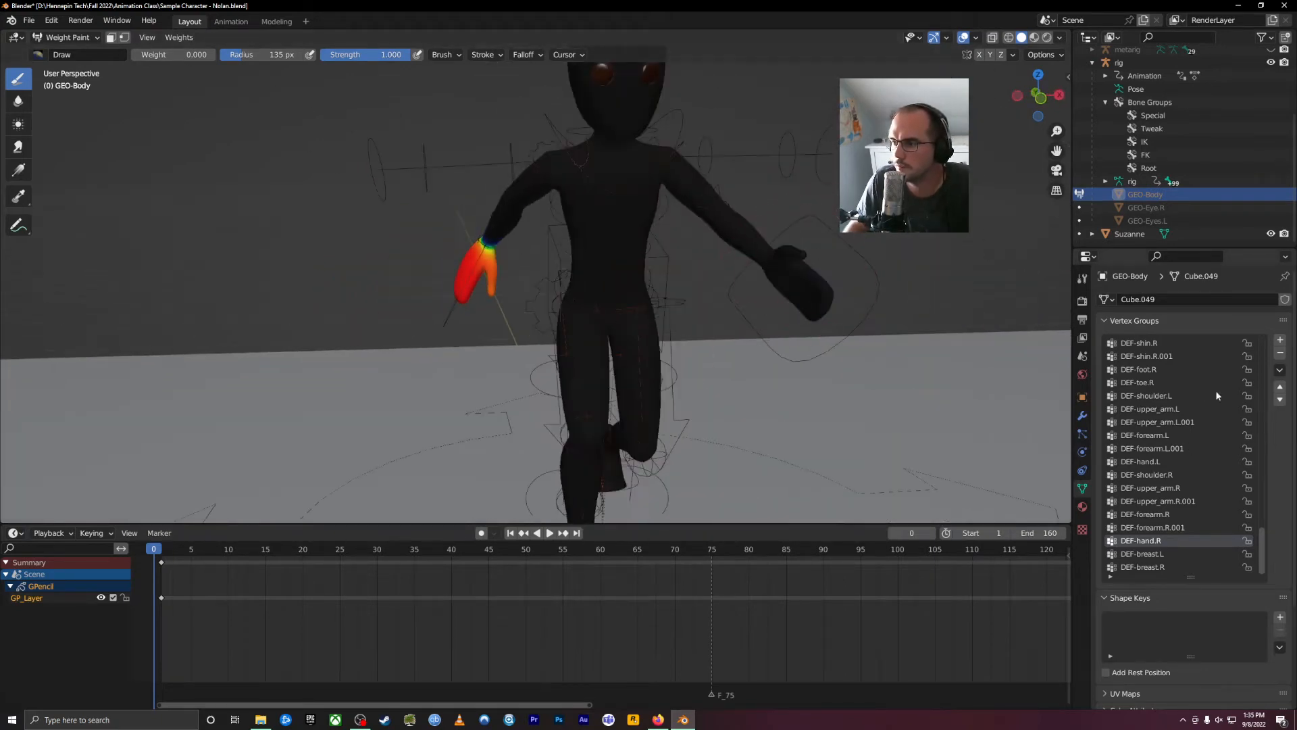
{"action": "left_click", "coordinate": [1136, 381]}
{"action": "middle_click_drag", "start_coordinate": [712, 406], "coordinate": [732, 180], "text": "shift"}
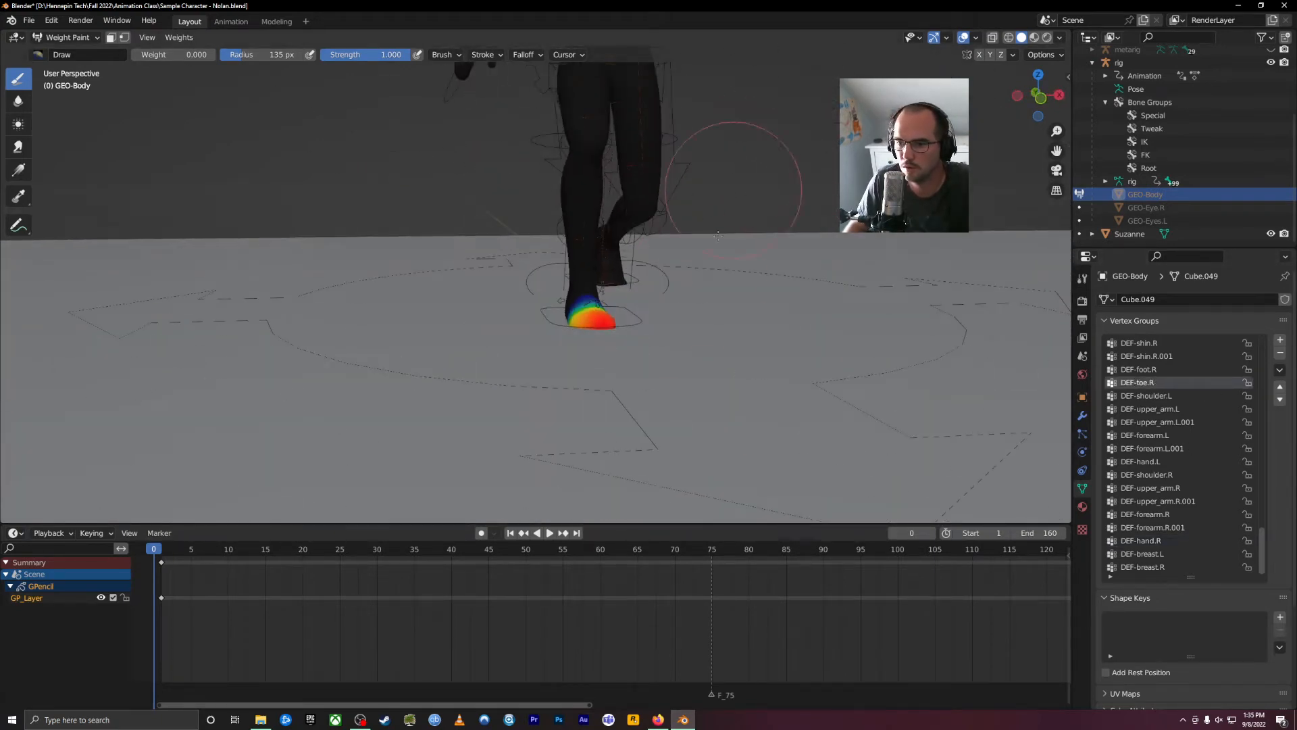
{"action": "scroll", "coordinate": [675, 264], "scroll_direction": "up", "scroll_amount": 3}
{"action": "middle_click_drag", "start_coordinate": [603, 338], "coordinate": [574, 305]}
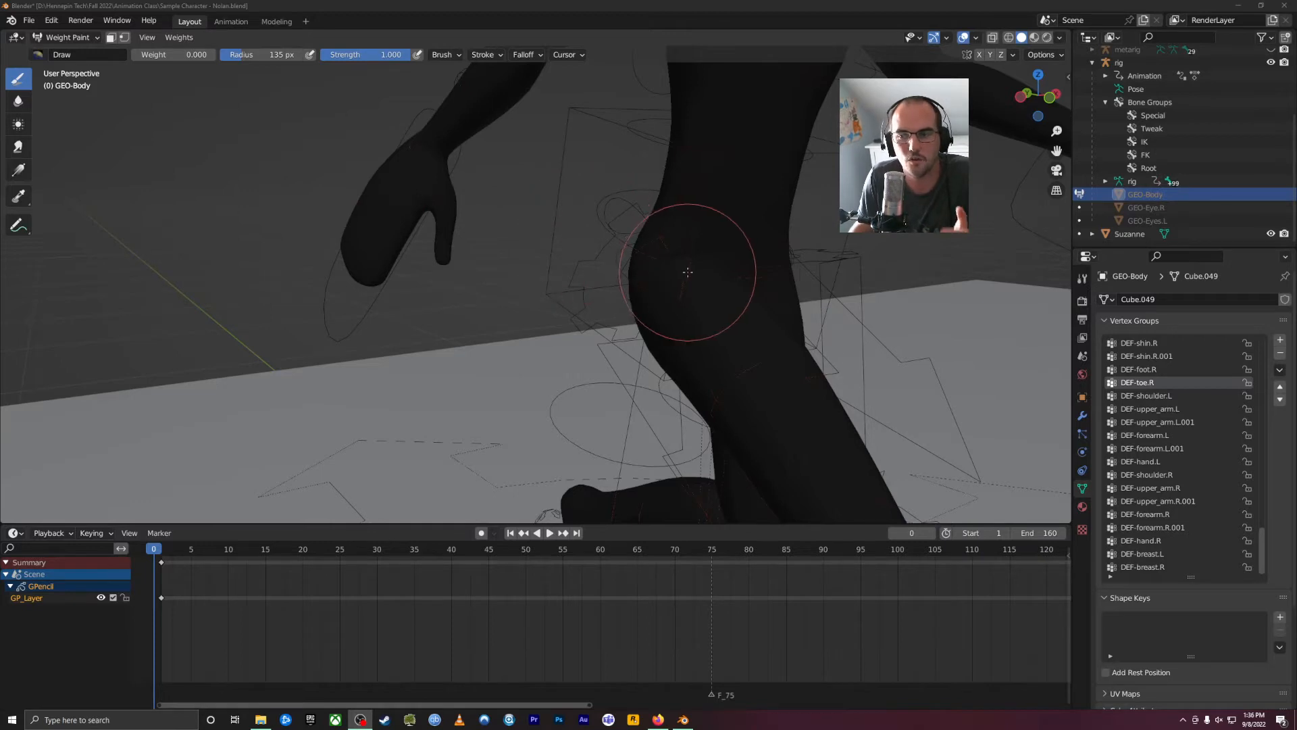
{"action": "mouse_move", "coordinate": [688, 271]}
{"action": "middle_mouse_down"}
{"action": "mouse_move", "coordinate": [669, 264]}
{"action": "mouse_move", "coordinate": [676, 250]}
{"action": "middle_mouse_up"}
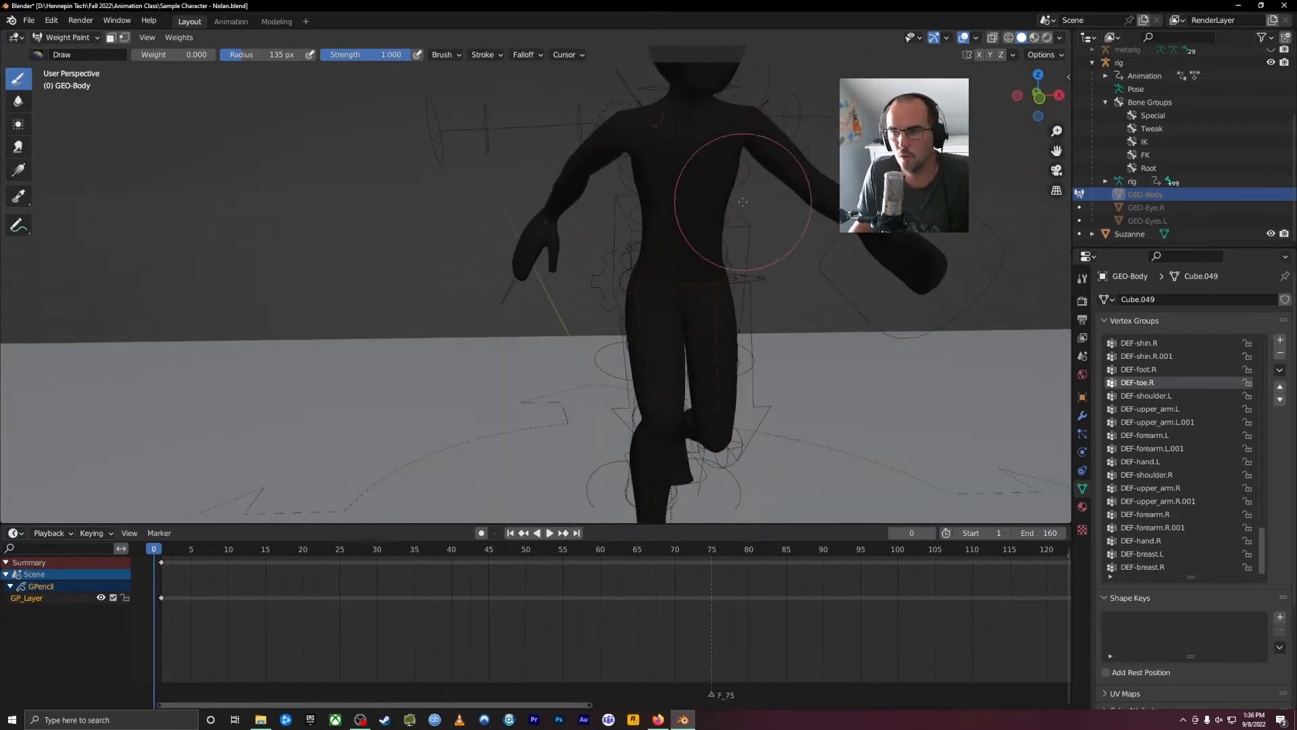
{"action": "mouse_move", "coordinate": [742, 201]}
{"action": "middle_mouse_down"}
{"action": "mouse_move", "coordinate": [520, 283]}
{"action": "mouse_move", "coordinate": [628, 270]}
{"action": "middle_mouse_up"}
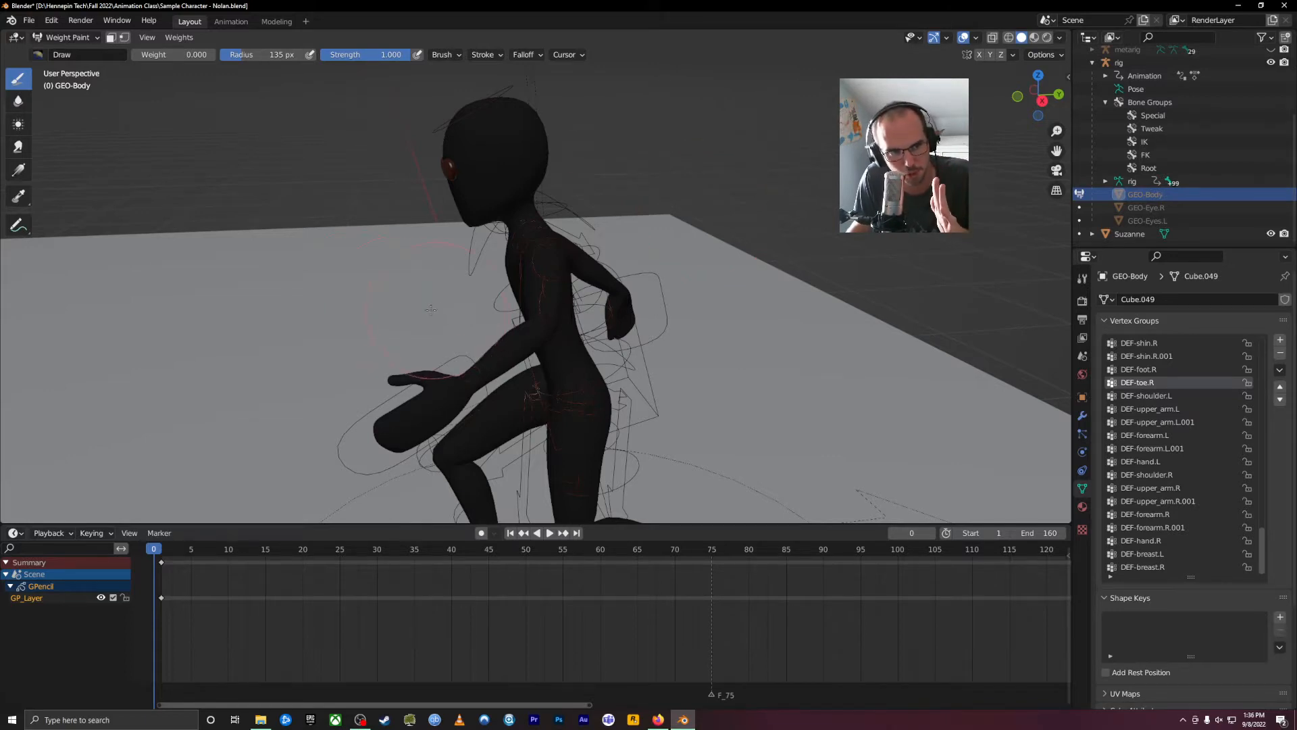
Display the DEF-hand.L weights, switch to the DEF-hand.R group, and examine the right hand's weights up close.
{"action": "middle_click_drag", "start_coordinate": [487, 298], "coordinate": [709, 263]}
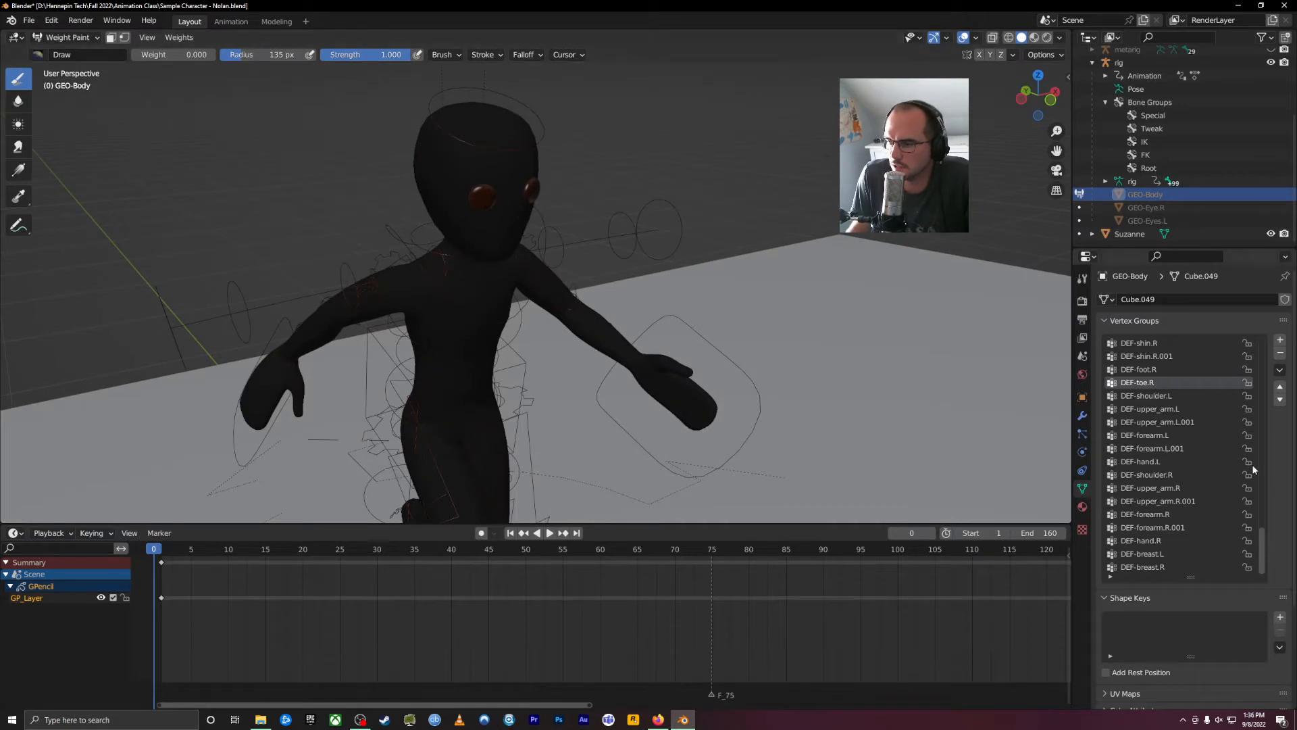
{"action": "left_click", "coordinate": [1160, 463]}
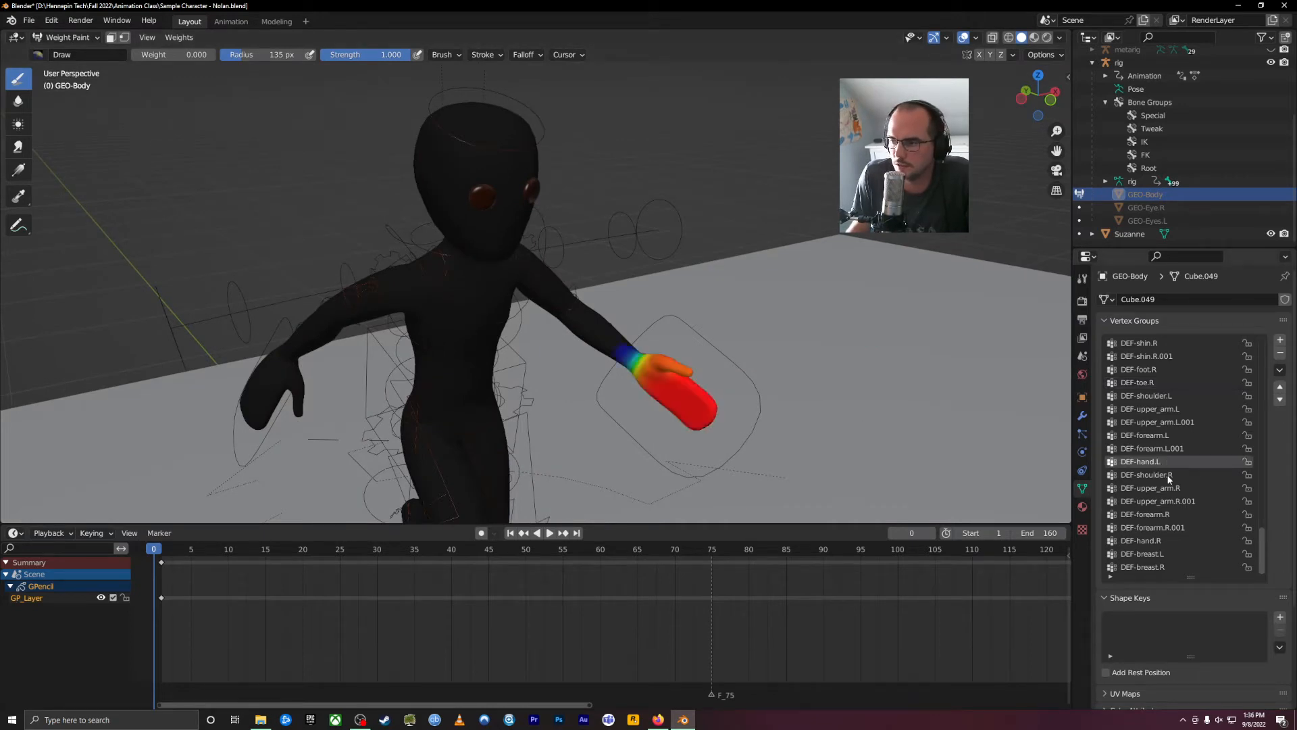
{"action": "left_click", "coordinate": [1160, 540]}
{"action": "middle_click_drag", "start_coordinate": [473, 432], "coordinate": [567, 274]}
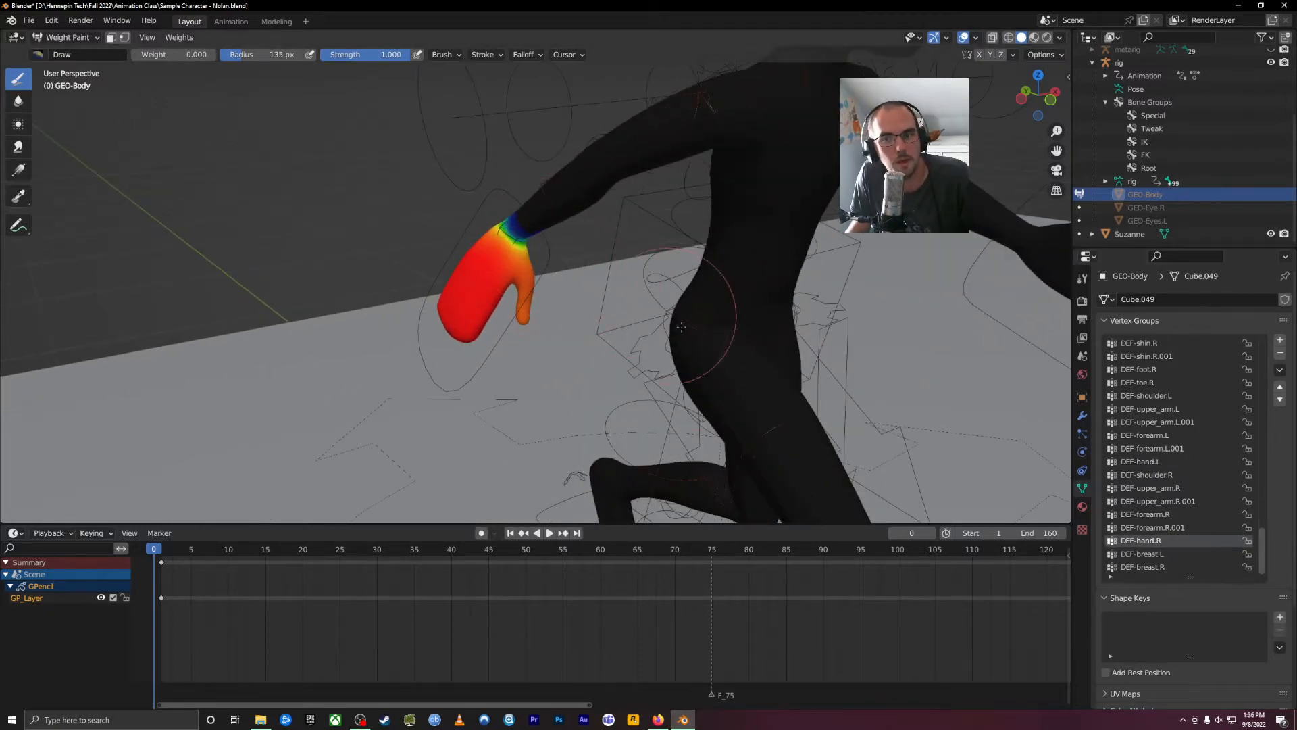
{"action": "middle_click_drag", "start_coordinate": [681, 327], "coordinate": [457, 302]}
{"action": "scroll", "coordinate": [499, 306], "scroll_direction": "up", "scroll_amount": 3}
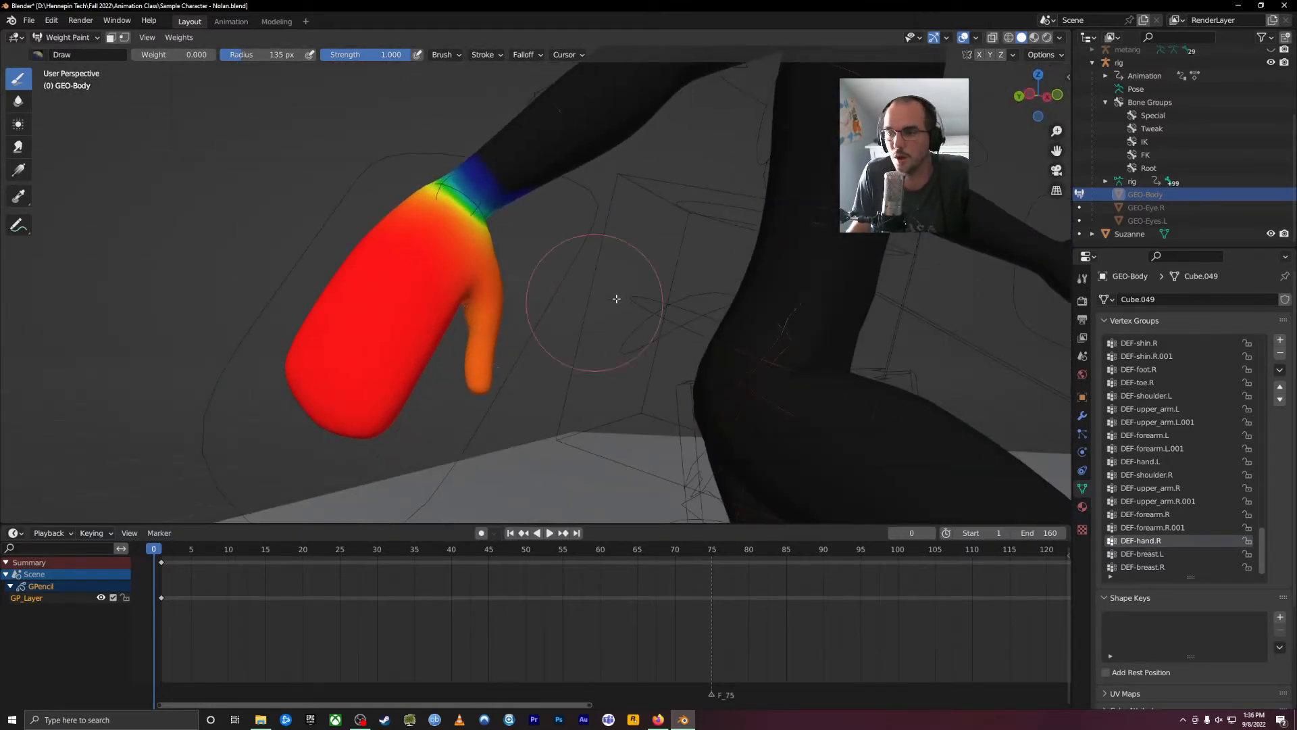
Take the body mesh out of Weight Paint into Object Mode and put the rig into Pose Mode.
{"action": "key", "text": "Tab"}
{"action": "key", "text": "Tab"}
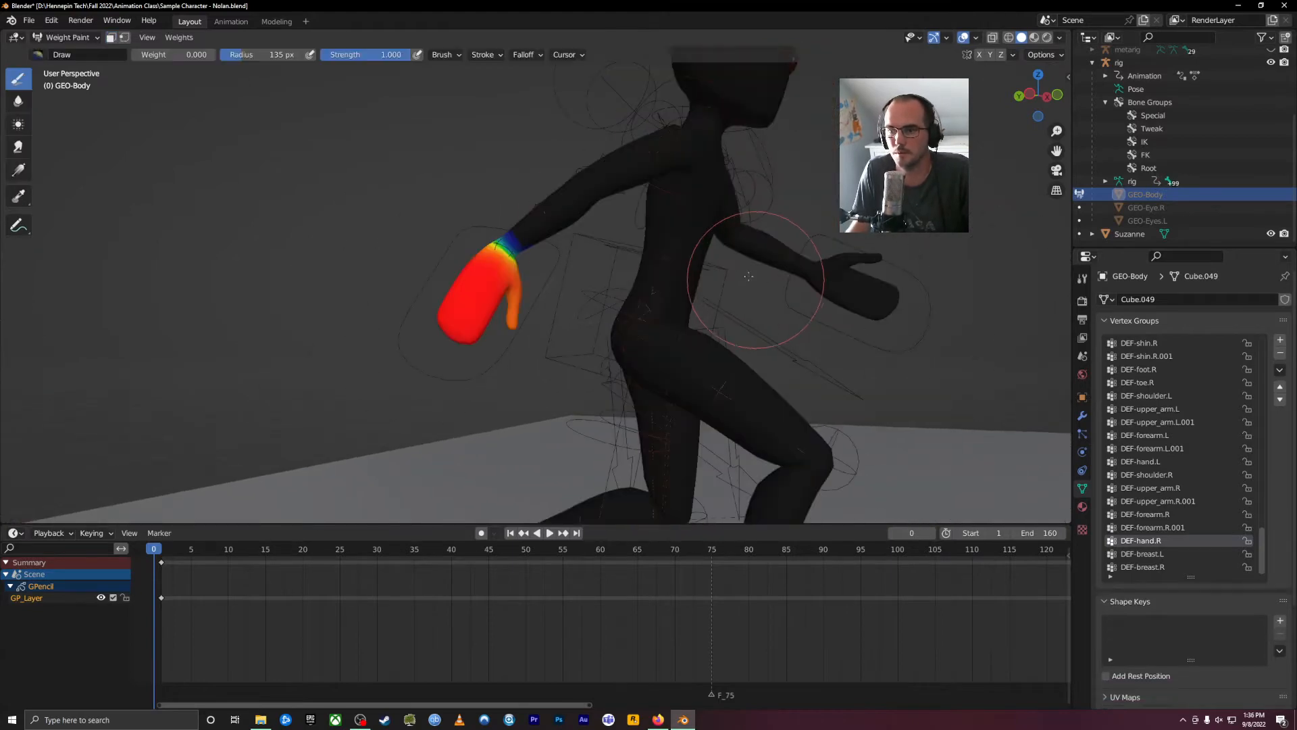
{"action": "left_click", "coordinate": [56, 39]}
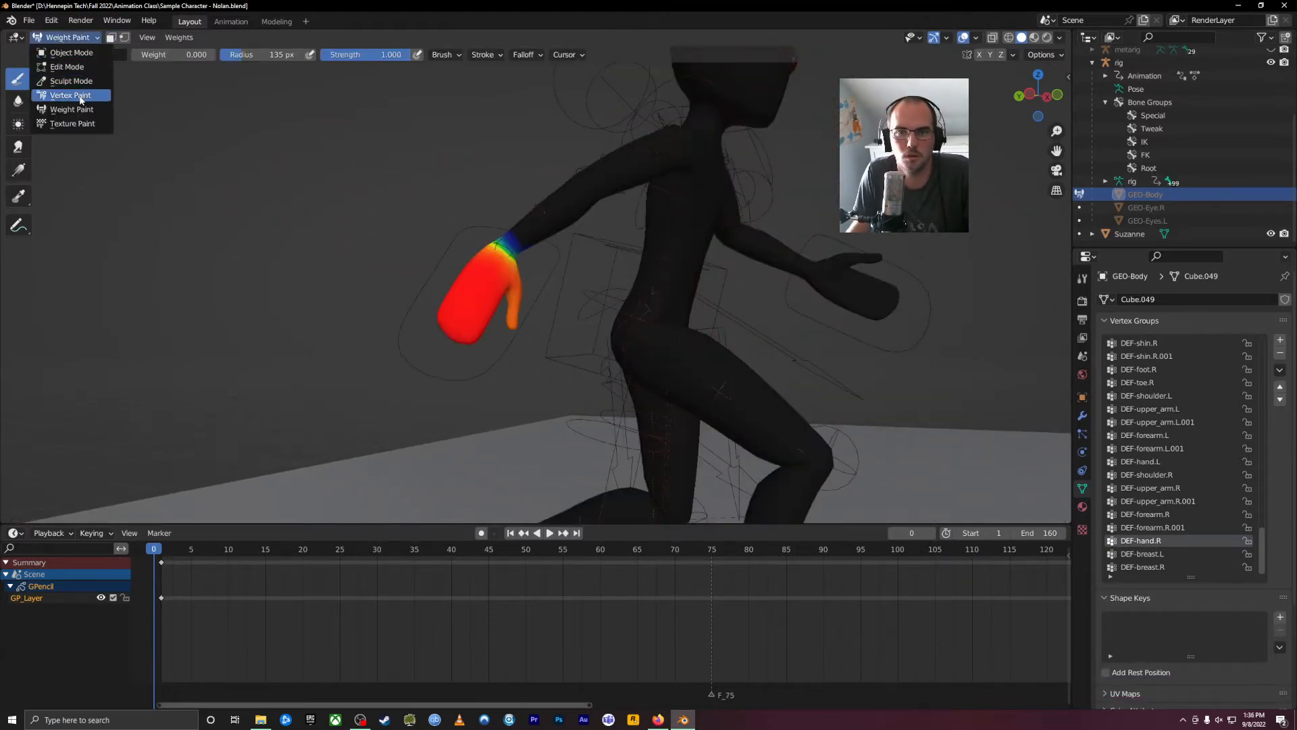
{"action": "left_click", "coordinate": [67, 55]}
{"action": "left_click", "coordinate": [594, 87]}
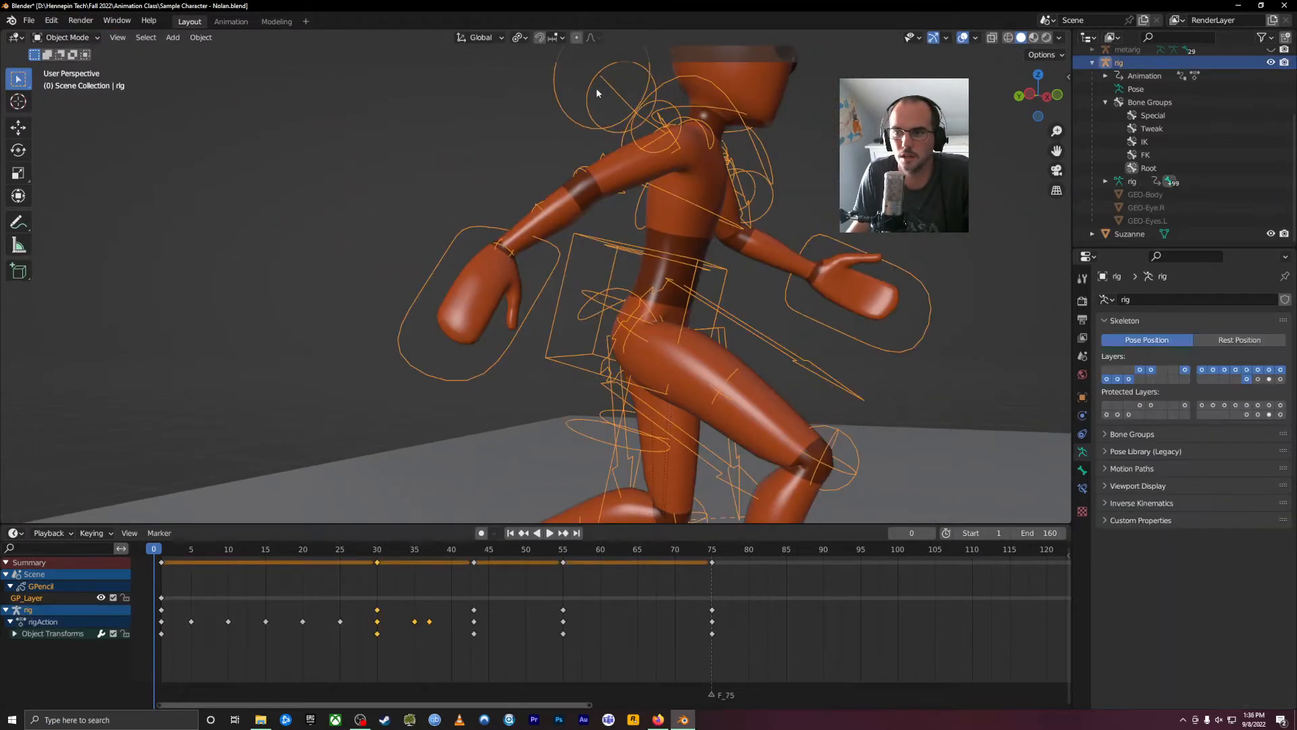
{"action": "left_click", "coordinate": [66, 37]}
{"action": "left_click", "coordinate": [70, 81]}
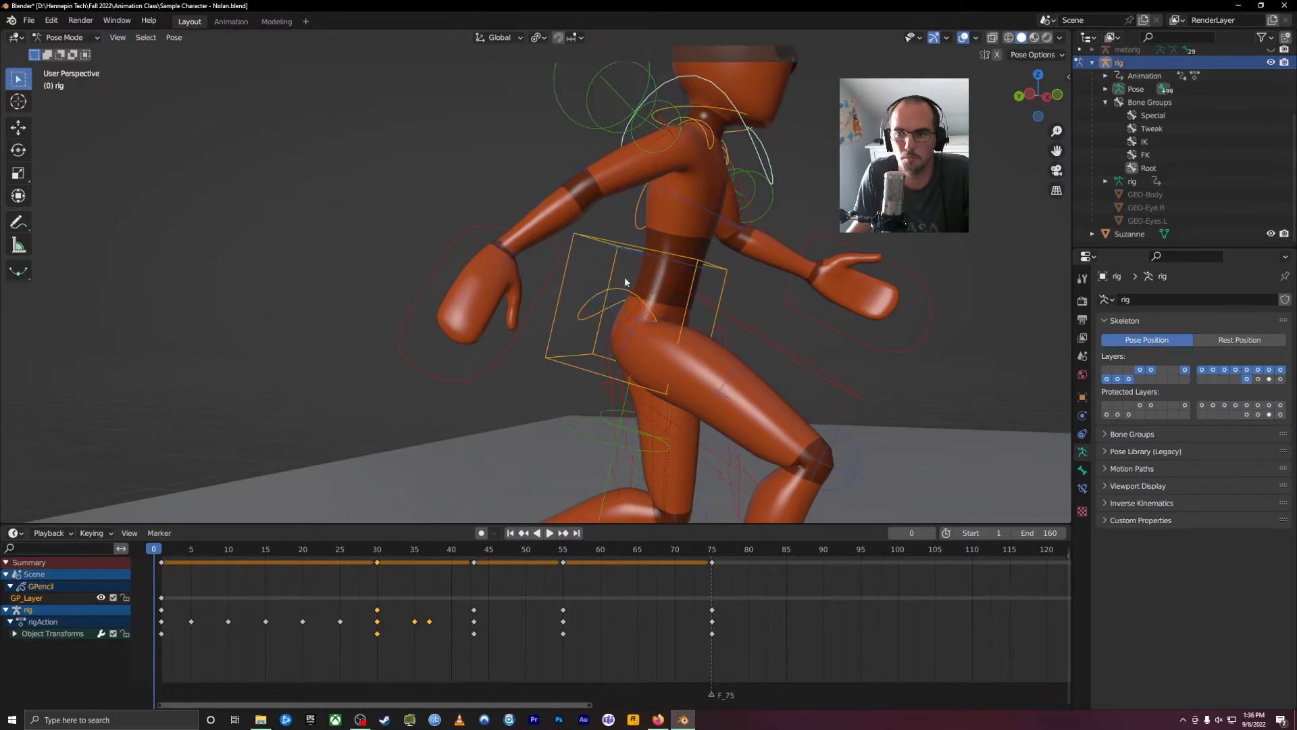
Try rotating the rig's hand_ik.R control to see how the right hand mesh follows it.
{"action": "left_click", "coordinate": [503, 346]}
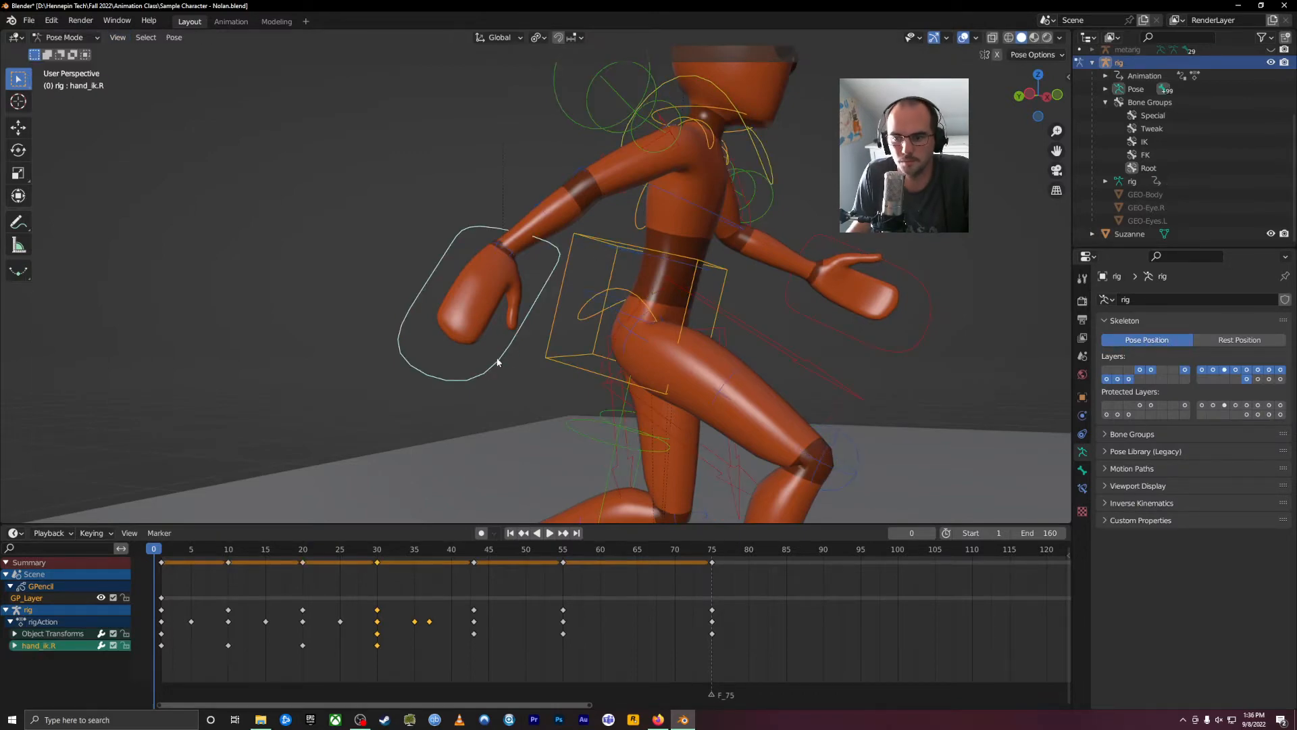
{"action": "middle_click_drag", "start_coordinate": [498, 362], "coordinate": [544, 371]}
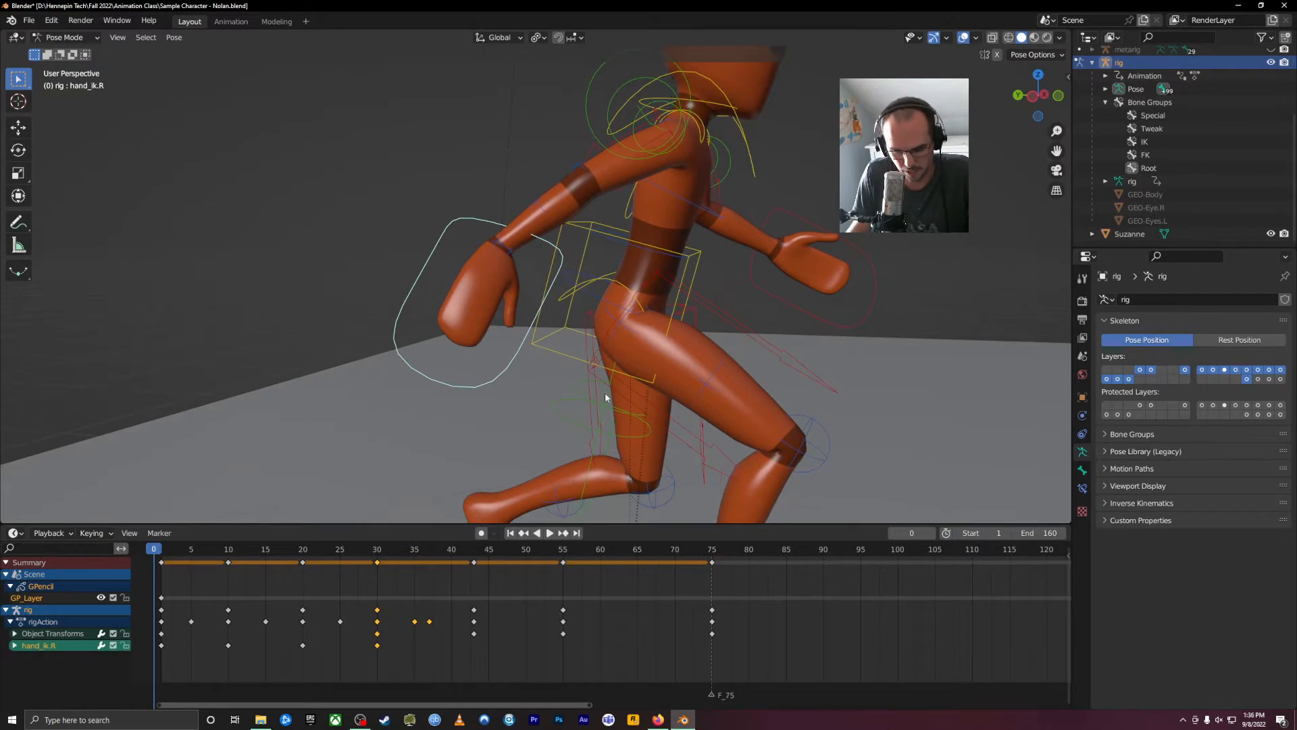
{"action": "key", "text": "r"}
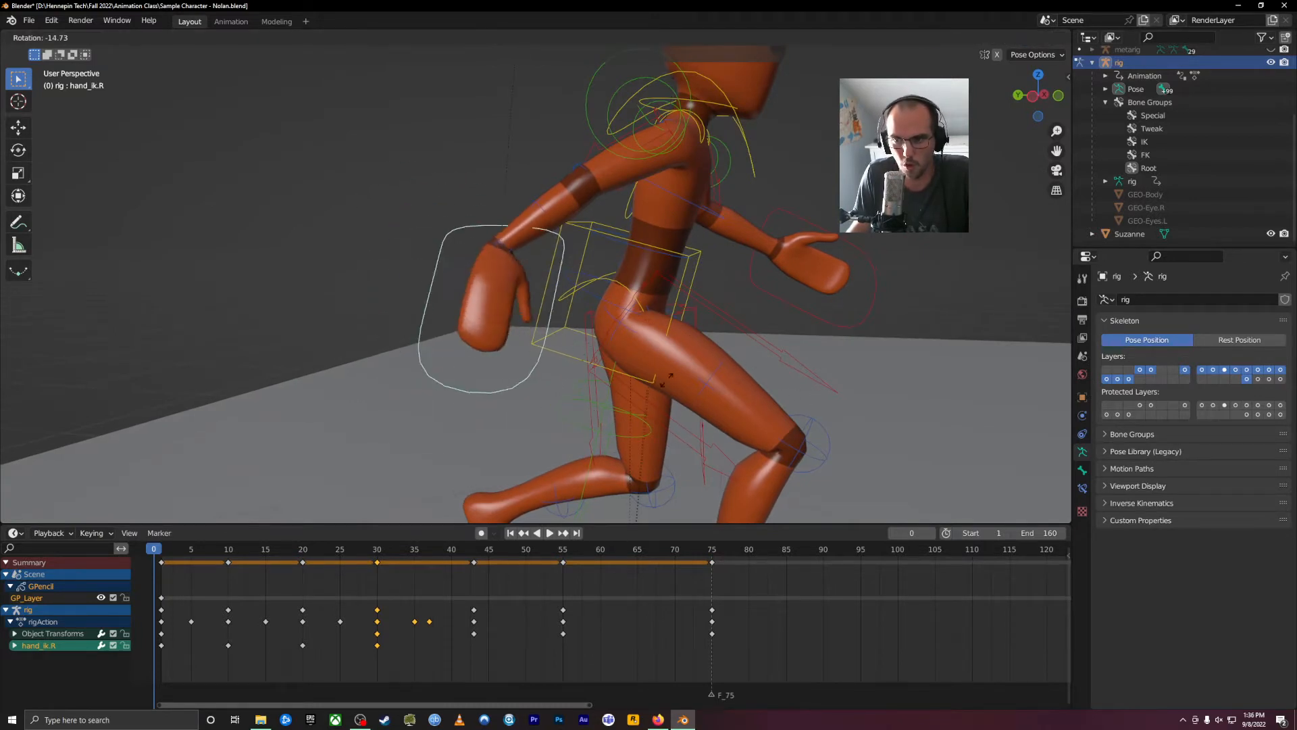
{"action": "left_click", "coordinate": [550, 365]}
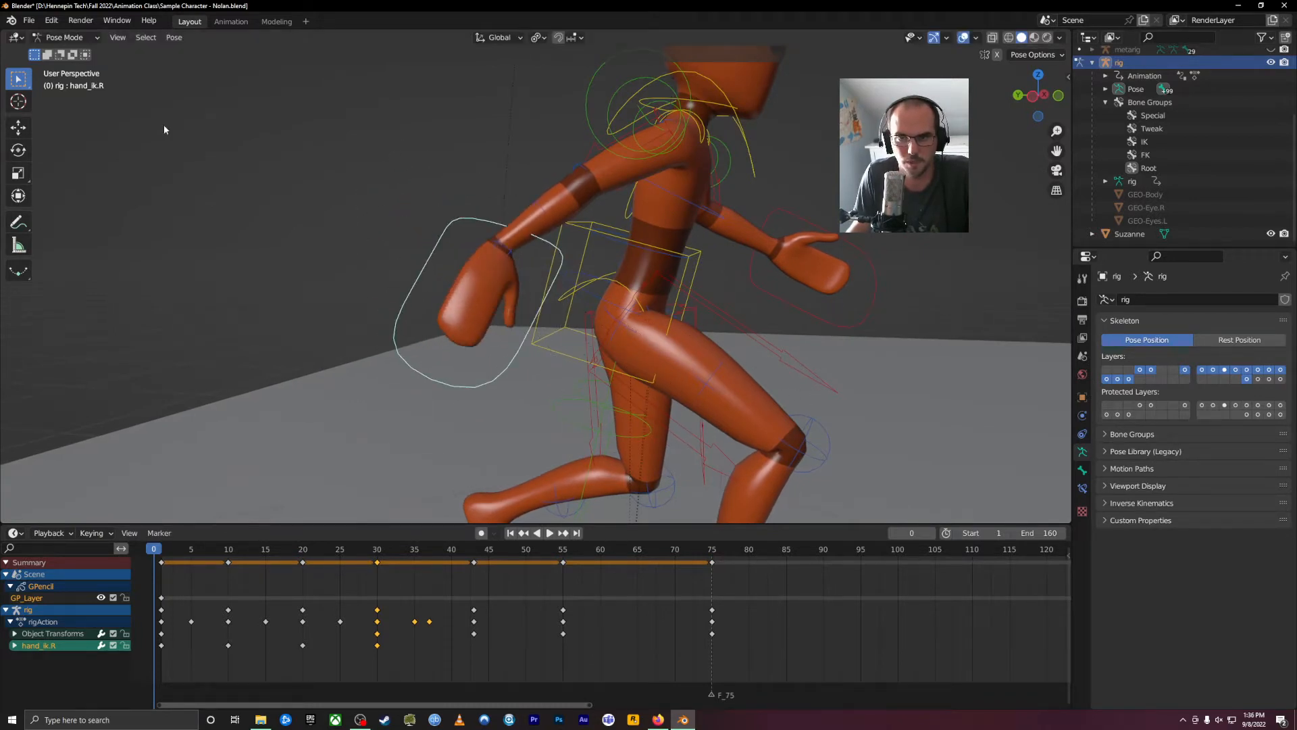
Return the rig to Object Mode and switch the GEO-Body mesh to Weight Paint mode.
{"action": "key", "text": "Tab"}
{"action": "key", "text": "Tab"}
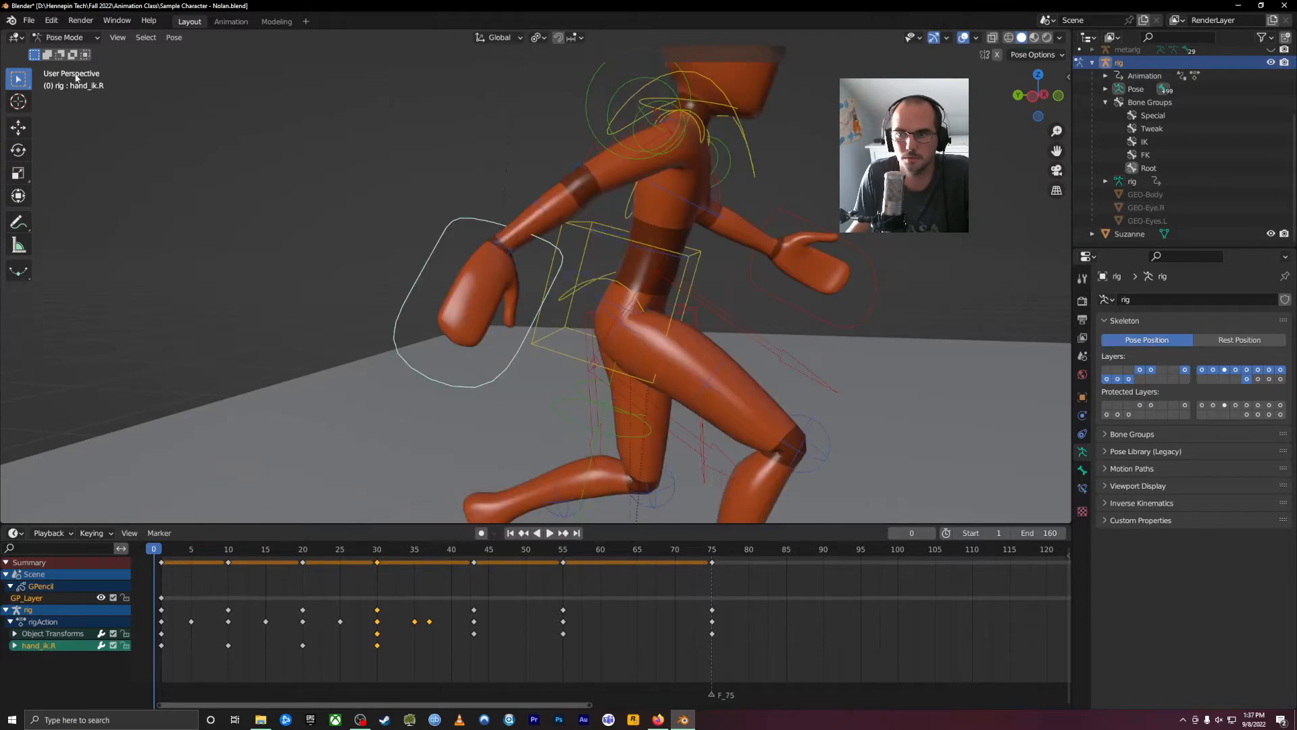
{"action": "left_click", "coordinate": [66, 37]}
{"action": "left_click", "coordinate": [68, 46]}
{"action": "left_click", "coordinate": [751, 80]}
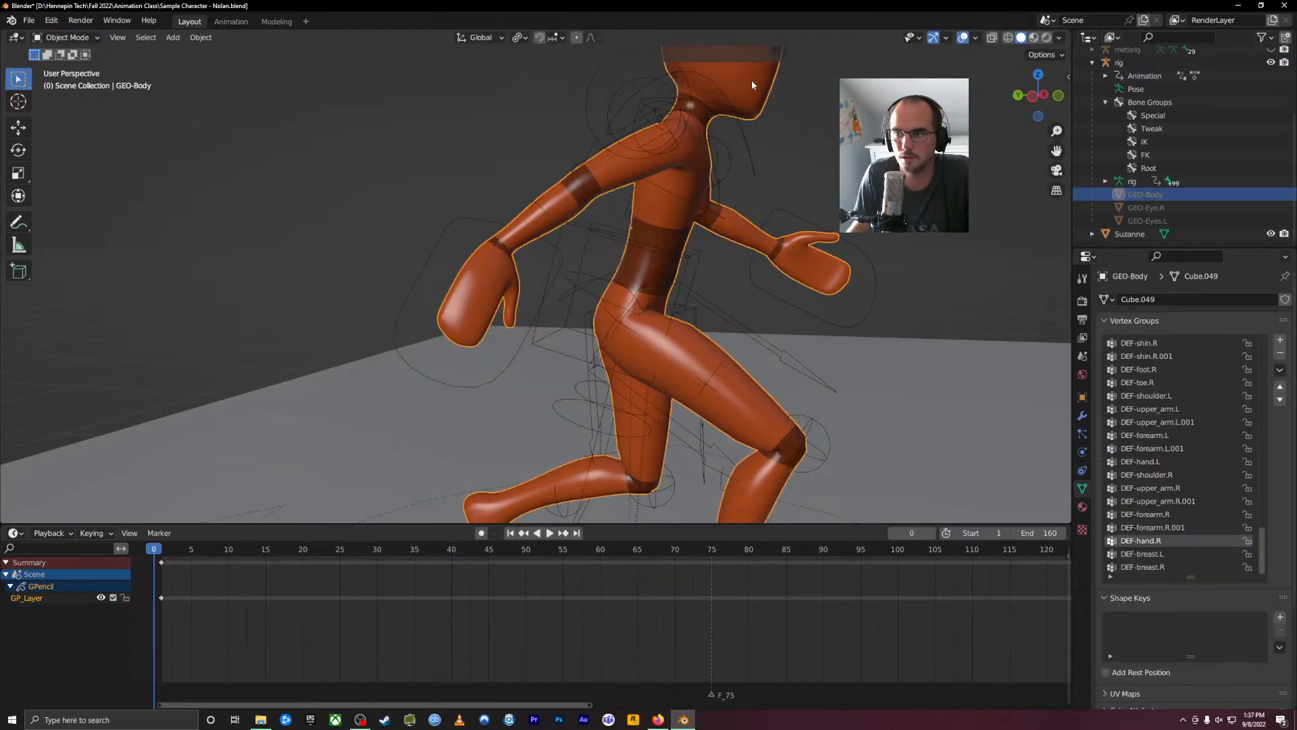
{"action": "left_click", "coordinate": [66, 37]}
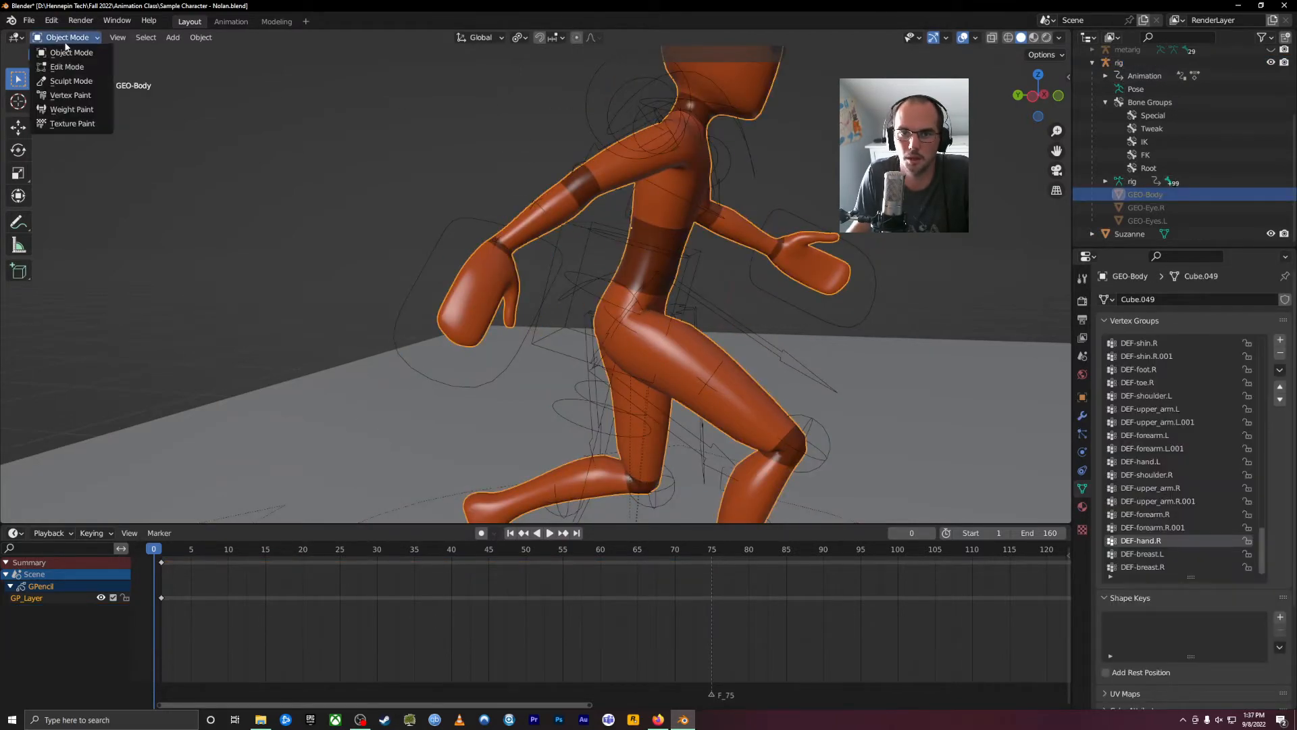
{"action": "left_click", "coordinate": [71, 109]}
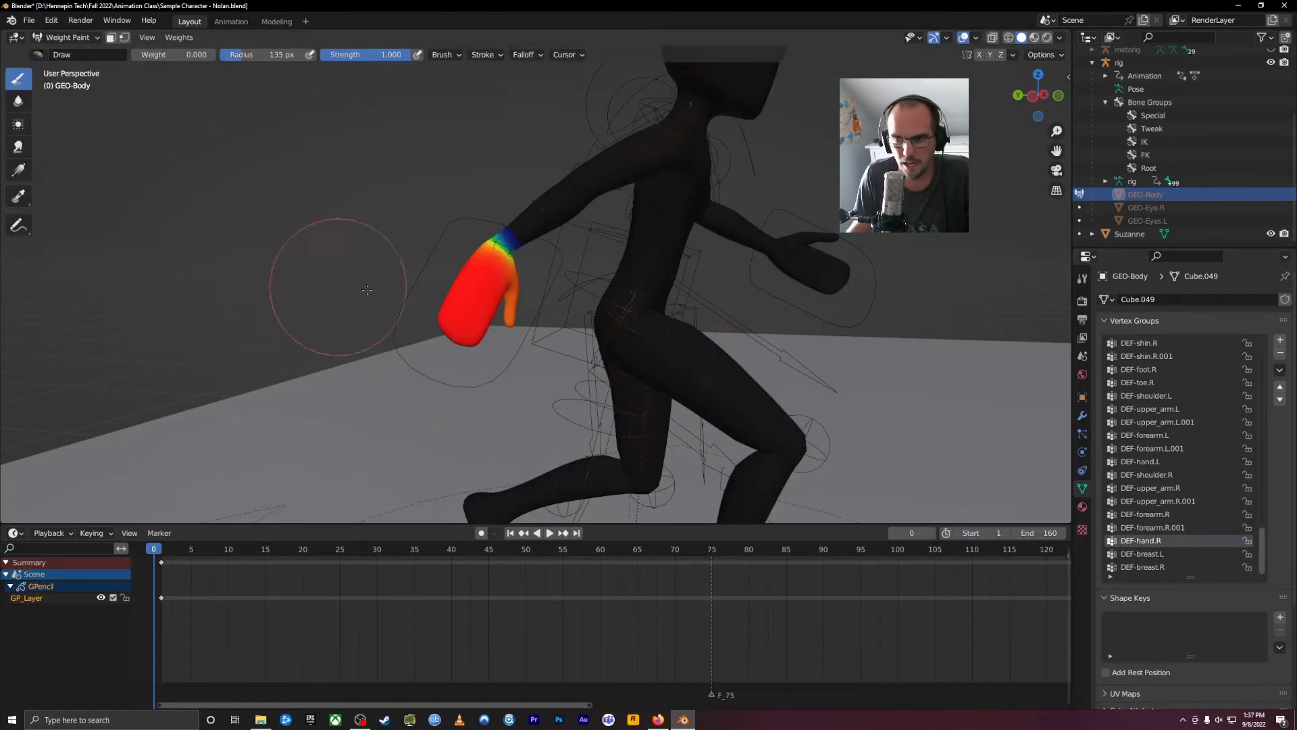
Set the Draw brush weight to 1.000 and paint DEF-hand.R influence onto the right upper arm, inspecting the resulting deformation.
{"action": "scroll", "coordinate": [665, 287], "scroll_direction": "up", "scroll_amount": 5}
{"action": "middle_click_drag", "start_coordinate": [665, 288], "coordinate": [649, 279]}
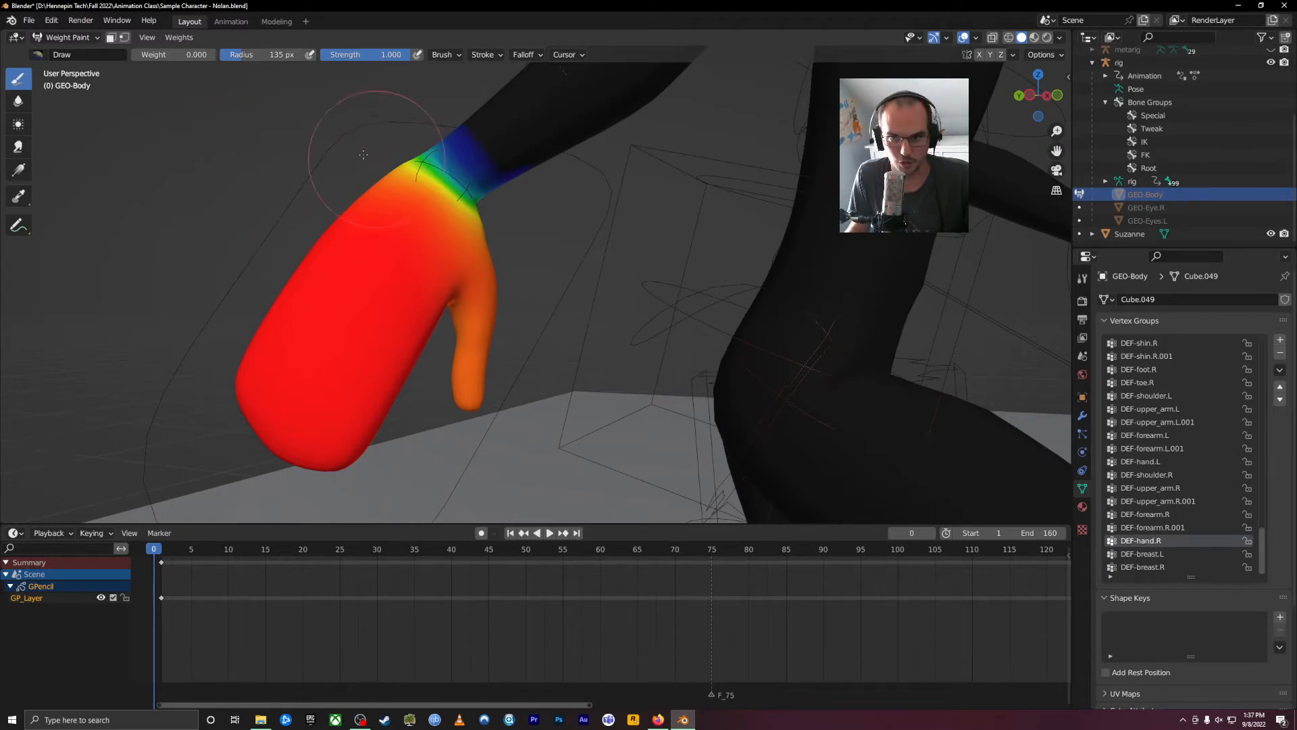
{"action": "left_click_drag", "start_coordinate": [145, 55], "coordinate": [215, 54]}
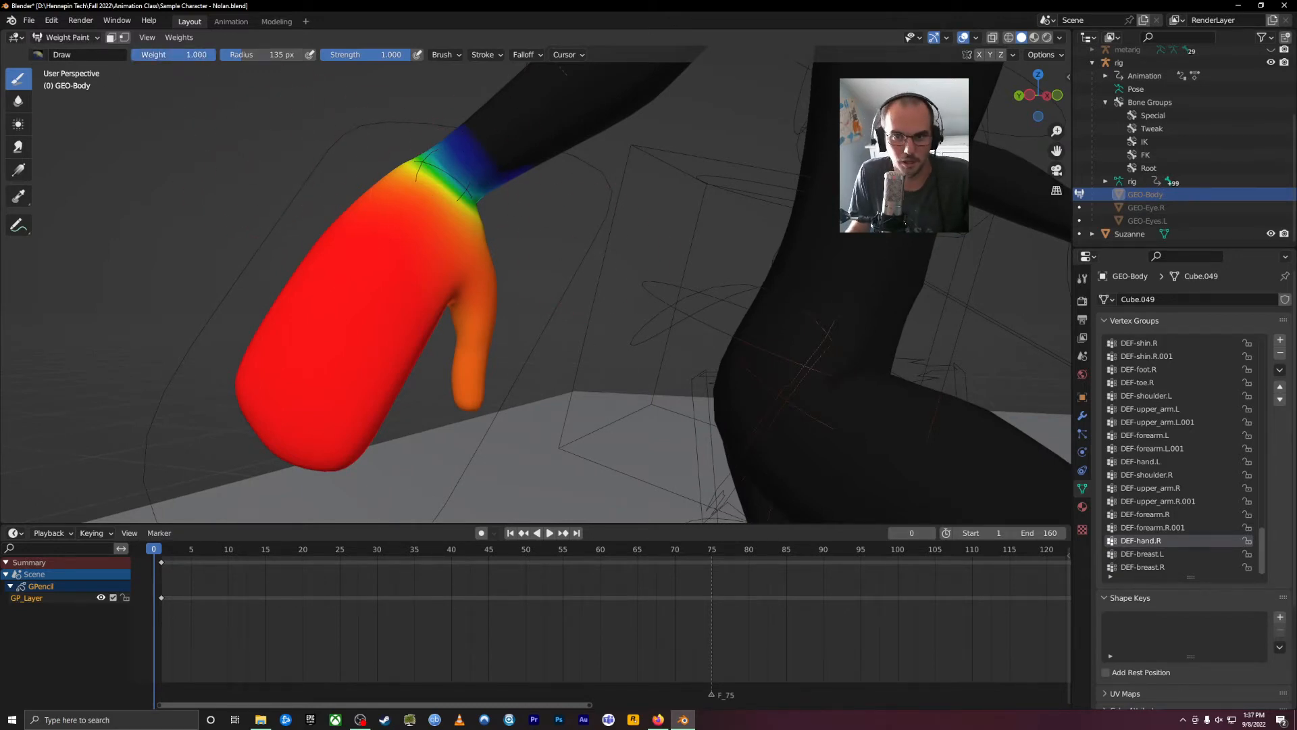
{"action": "middle_click_drag", "start_coordinate": [565, 130], "coordinate": [594, 318]}
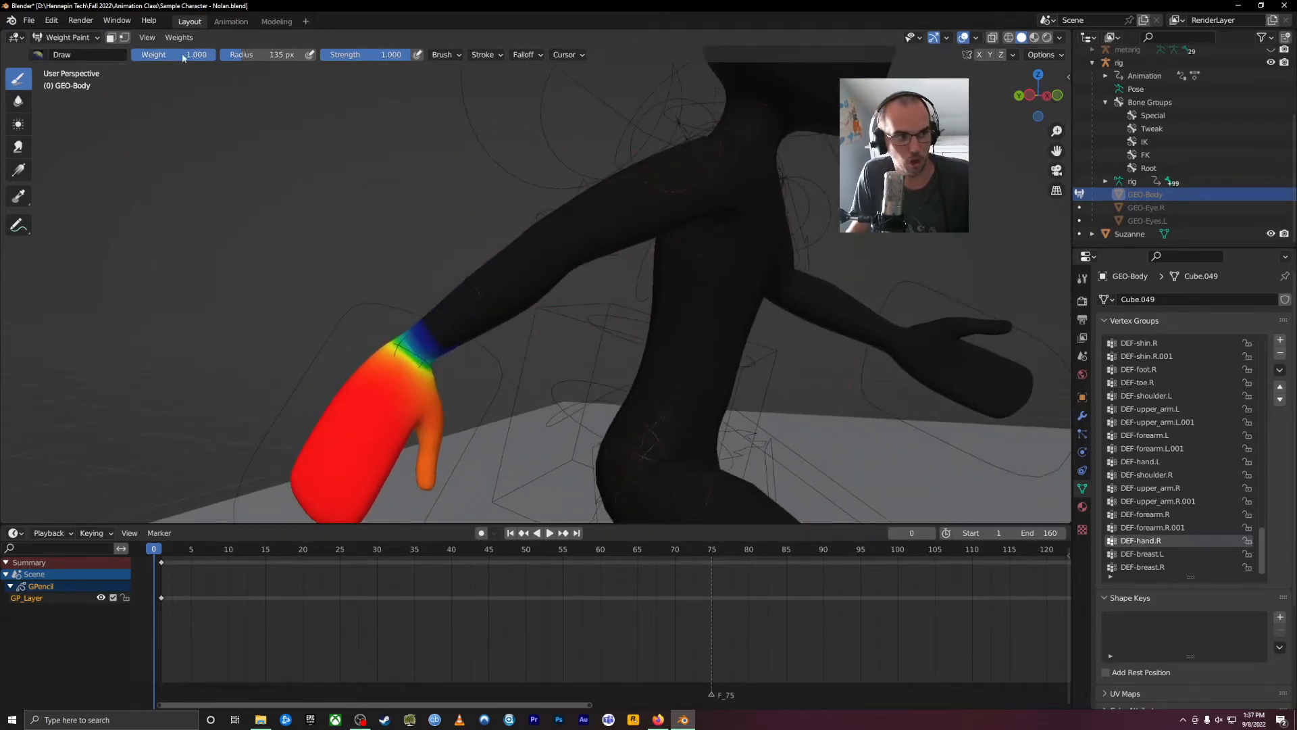
{"action": "mouse_move", "coordinate": [618, 215]}
{"action": "left_mouse_down"}
{"action": "mouse_move", "coordinate": [601, 219]}
{"action": "mouse_move", "coordinate": [596, 243]}
{"action": "left_mouse_up"}
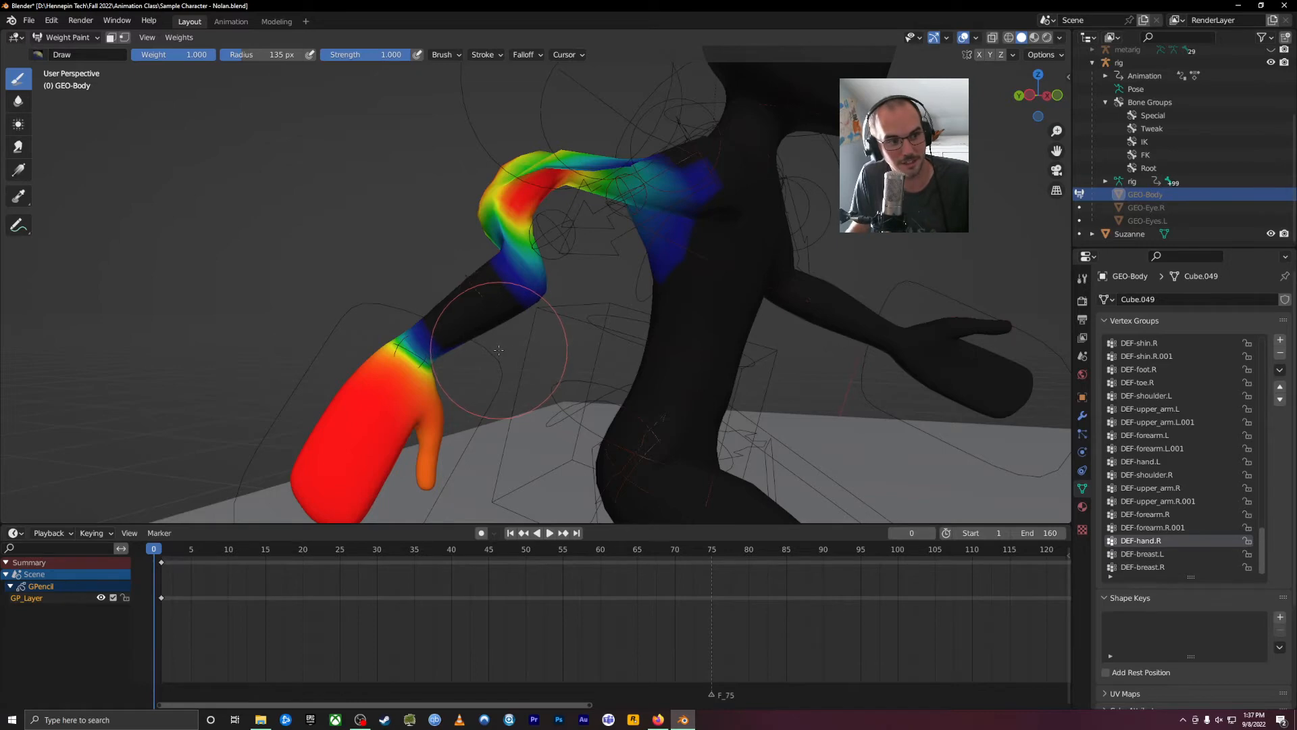
{"action": "mouse_move", "coordinate": [498, 350]}
{"action": "middle_mouse_down"}
{"action": "mouse_move", "coordinate": [650, 347]}
{"action": "mouse_move", "coordinate": [583, 379]}
{"action": "middle_mouse_up"}
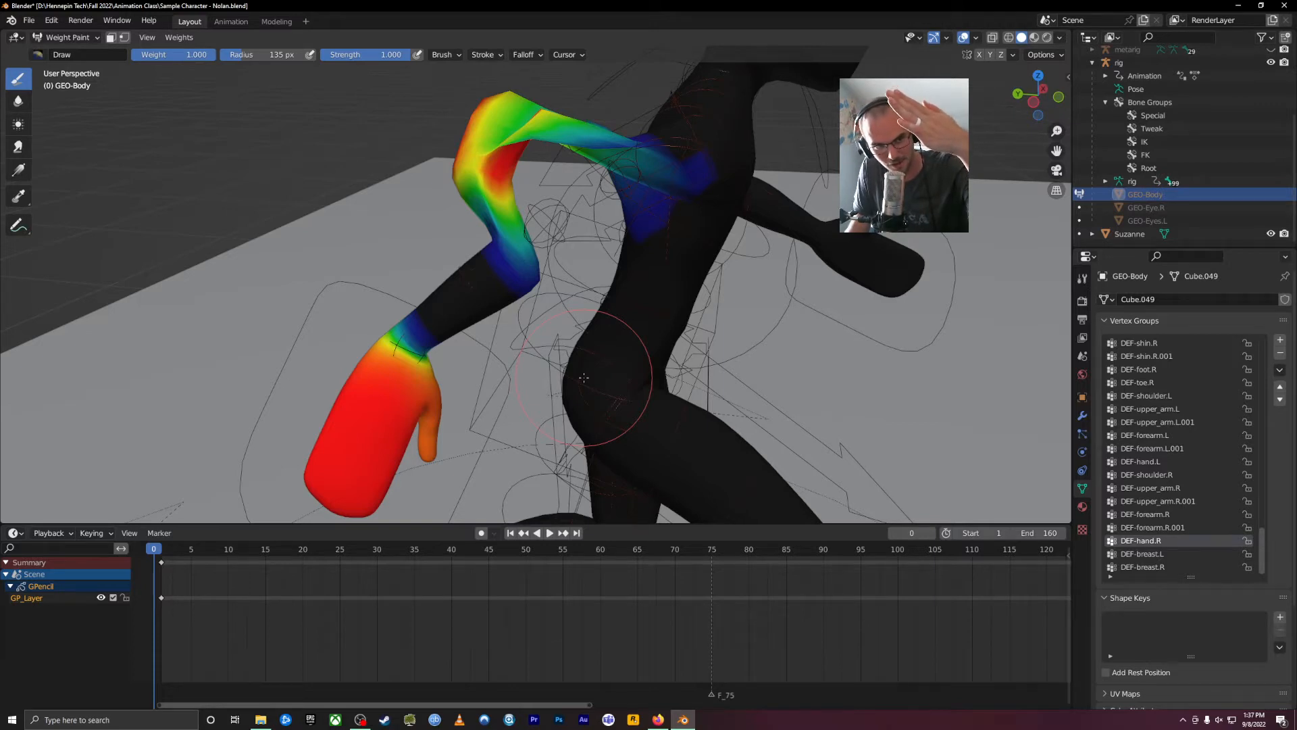
Undo the DEF-hand.R weight strokes painted on the right arm.
{"action": "mouse_move", "coordinate": [495, 272]}
{"action": "left_mouse_down"}
{"action": "mouse_move", "coordinate": [453, 267]}
{"action": "mouse_move", "coordinate": [504, 133]}
{"action": "mouse_move", "coordinate": [446, 297]}
{"action": "mouse_move", "coordinate": [525, 110]}
{"action": "left_mouse_up"}
{"action": "key", "text": "ctrl+z"}
{"action": "key", "text": "ctrl+z"}
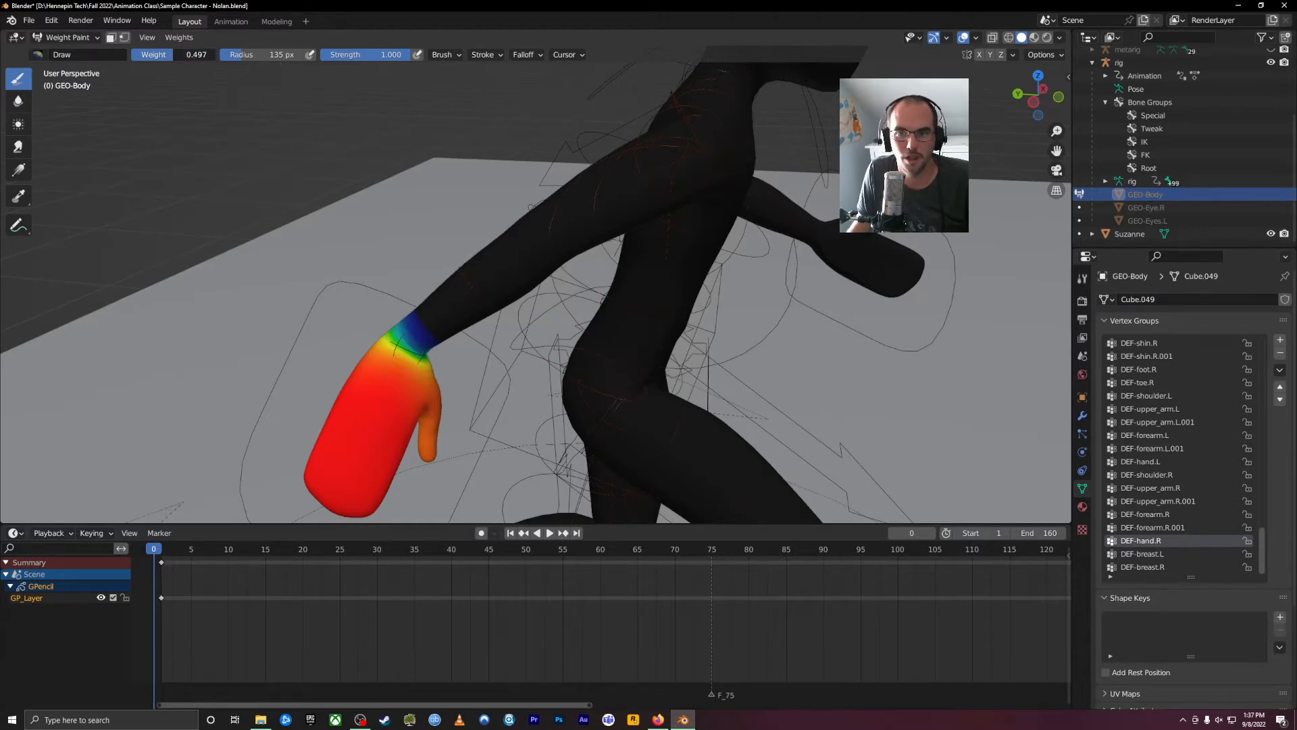
{"action": "mouse_move", "coordinate": [467, 297]}
{"action": "left_mouse_down"}
{"action": "mouse_move", "coordinate": [534, 216]}
{"action": "mouse_move", "coordinate": [621, 155]}
{"action": "mouse_move", "coordinate": [656, 202]}
{"action": "left_mouse_up"}
{"action": "key", "text": "ctrl+z"}
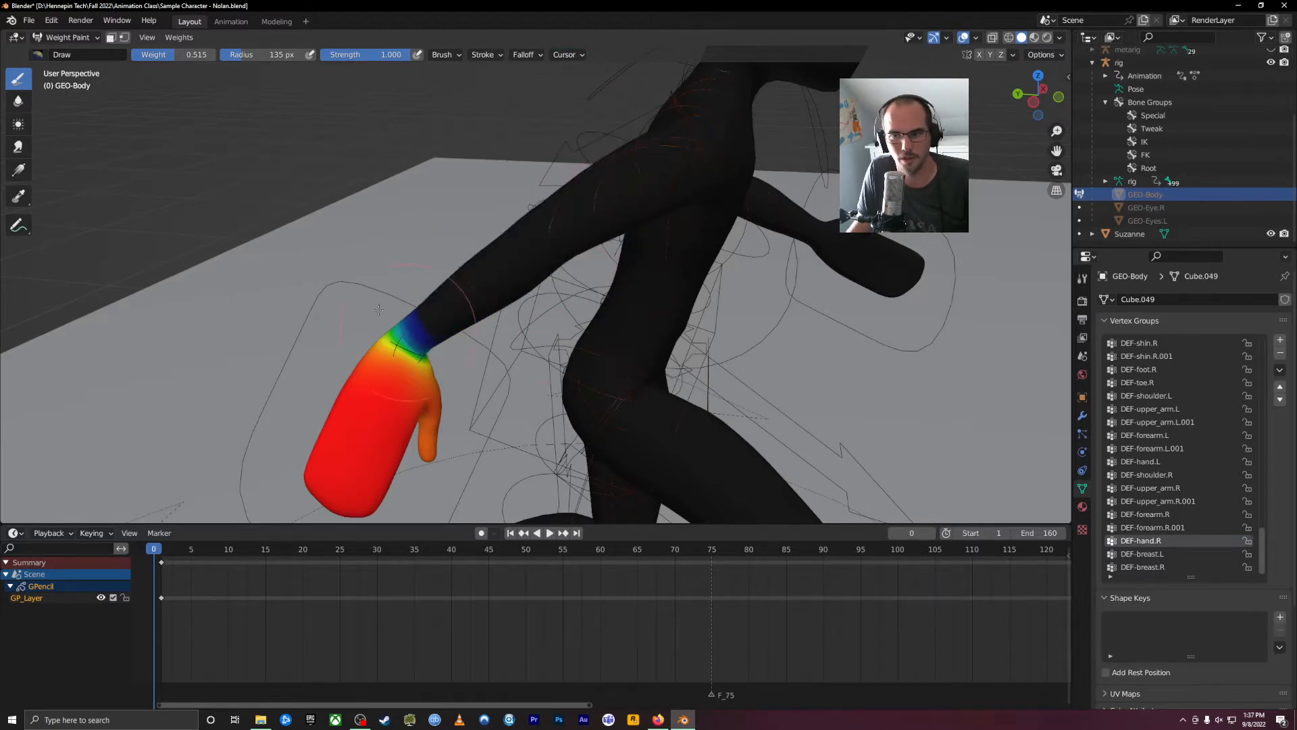
Set the Draw brush weight to 0.000 and paint the DEF-hand.R influence off the right thumb.
{"action": "left_click_drag", "start_coordinate": [172, 57], "coordinate": [128, 56]}
{"action": "mouse_move", "coordinate": [517, 412]}
{"action": "middle_mouse_down"}
{"action": "mouse_move", "coordinate": [526, 311]}
{"action": "mouse_move", "coordinate": [738, 459]}
{"action": "mouse_move", "coordinate": [600, 169]}
{"action": "middle_mouse_up"}
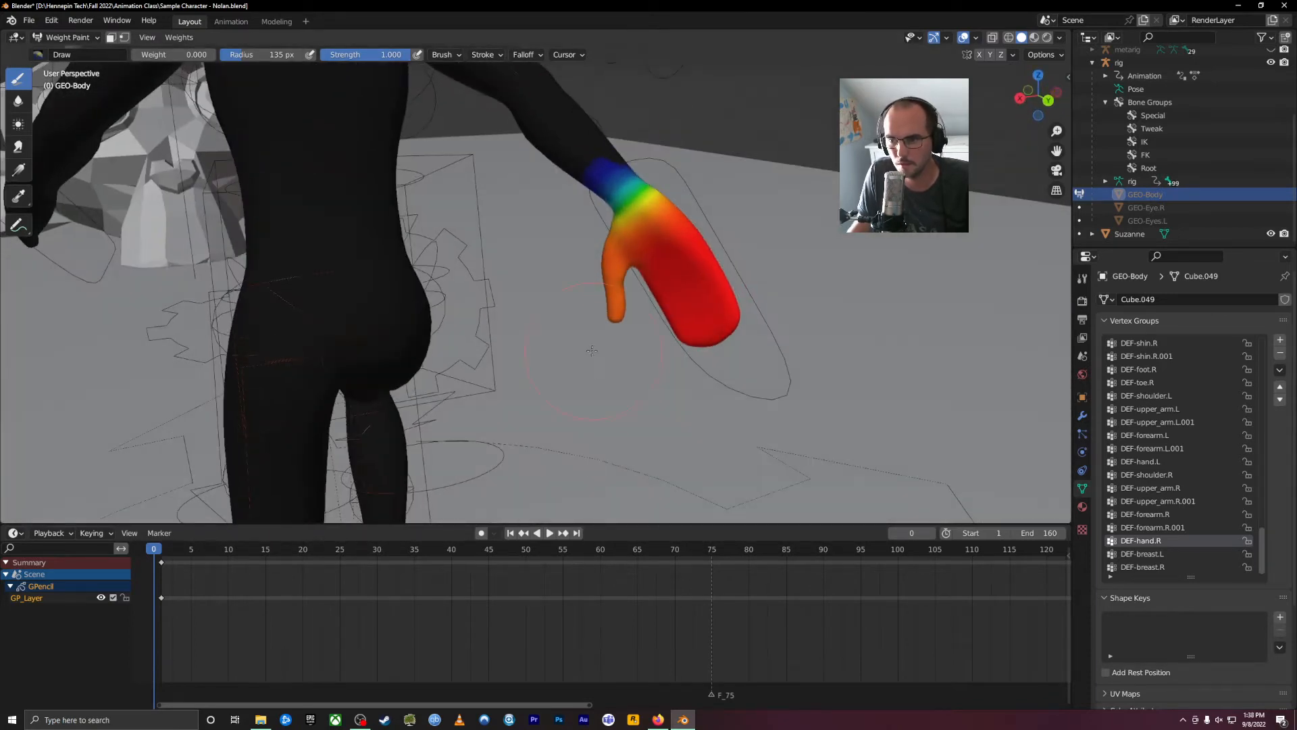
{"action": "left_click_drag", "start_coordinate": [591, 348], "coordinate": [573, 292]}
{"action": "scroll", "coordinate": [587, 326], "scroll_direction": "up", "scroll_amount": 5}
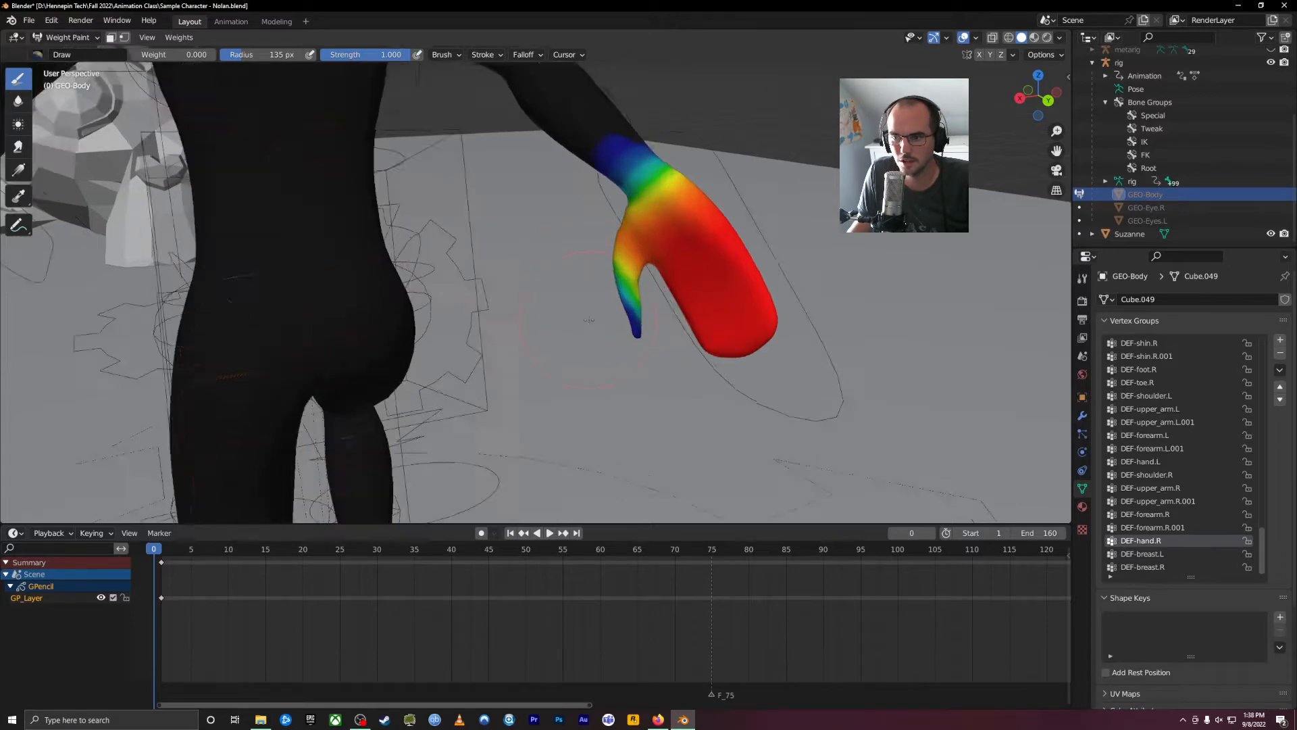
{"action": "mouse_move", "coordinate": [693, 347]}
{"action": "left_mouse_down"}
{"action": "mouse_move", "coordinate": [672, 223]}
{"action": "mouse_move", "coordinate": [664, 281]}
{"action": "mouse_move", "coordinate": [689, 353]}
{"action": "left_mouse_up"}
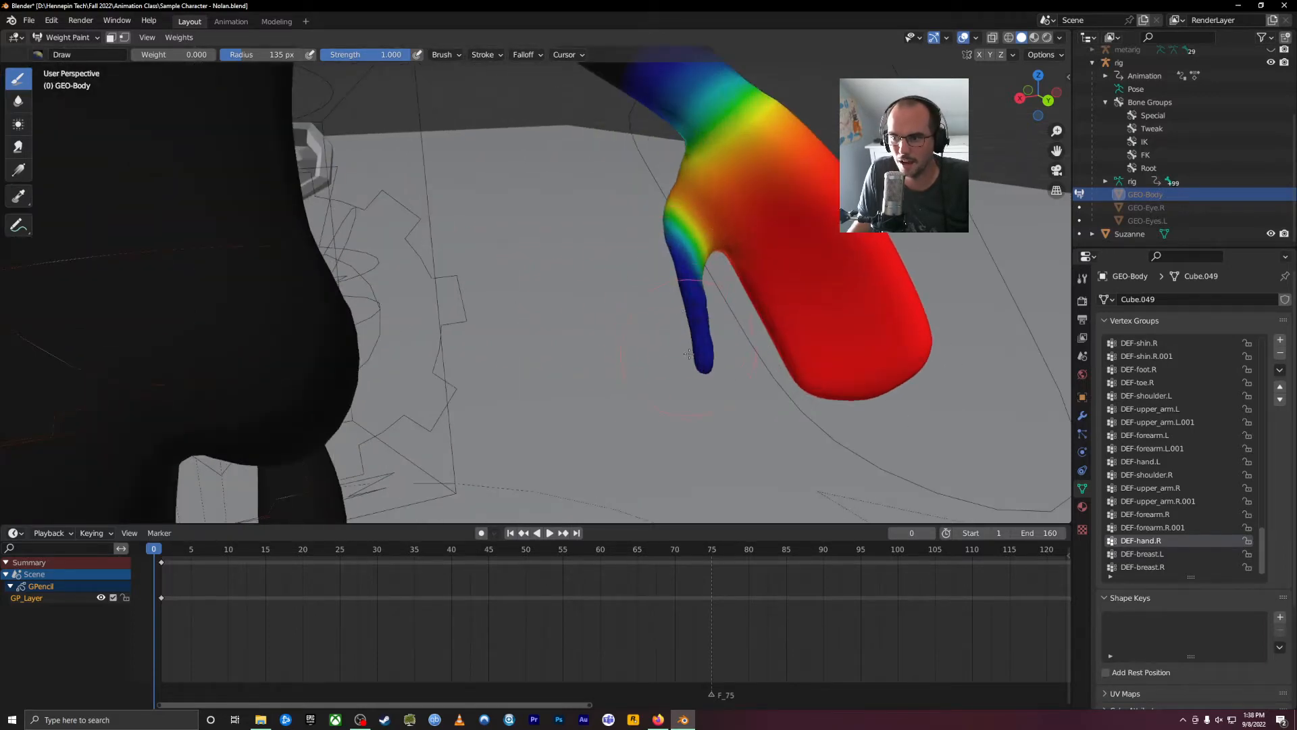
{"action": "middle_click_drag", "start_coordinate": [663, 358], "coordinate": [931, 336]}
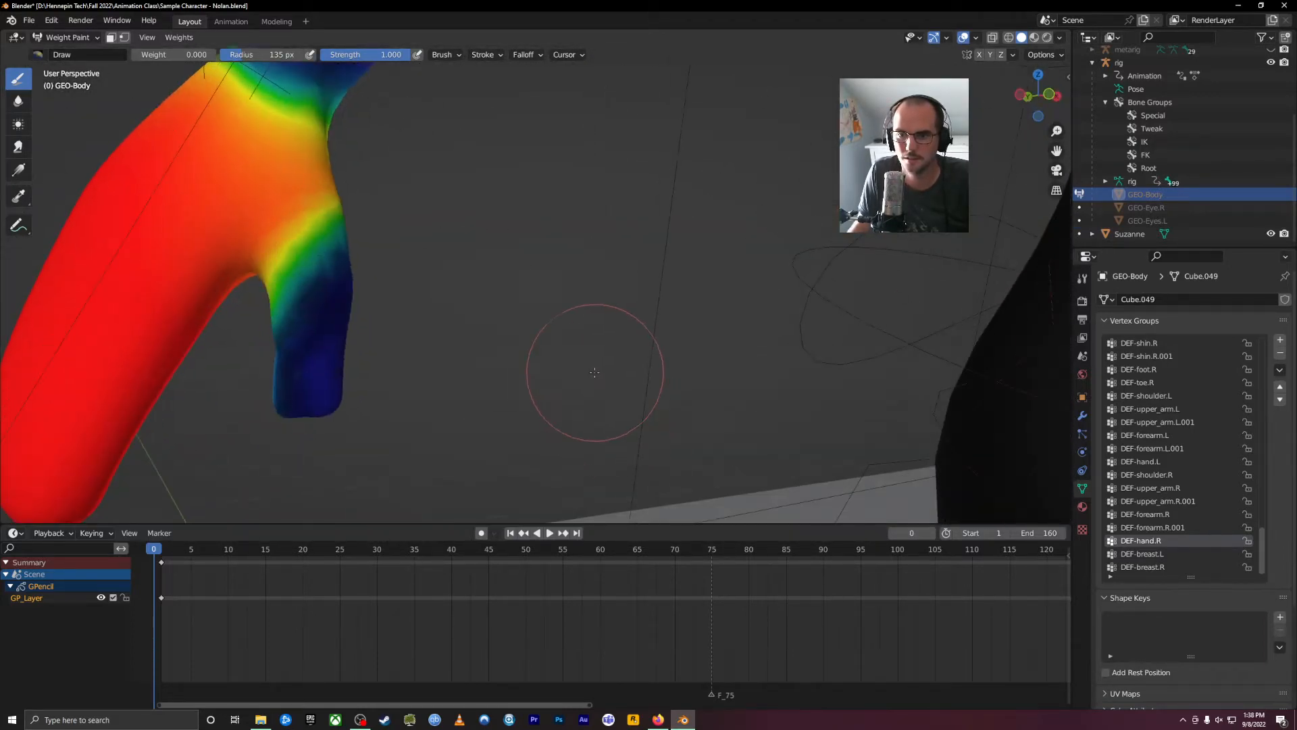
Return the body to Object Mode, put the rig into Pose Mode and rotate hand_ik.R by about 32 degrees.
{"action": "scroll", "coordinate": [601, 372], "scroll_direction": "down", "scroll_amount": 8}
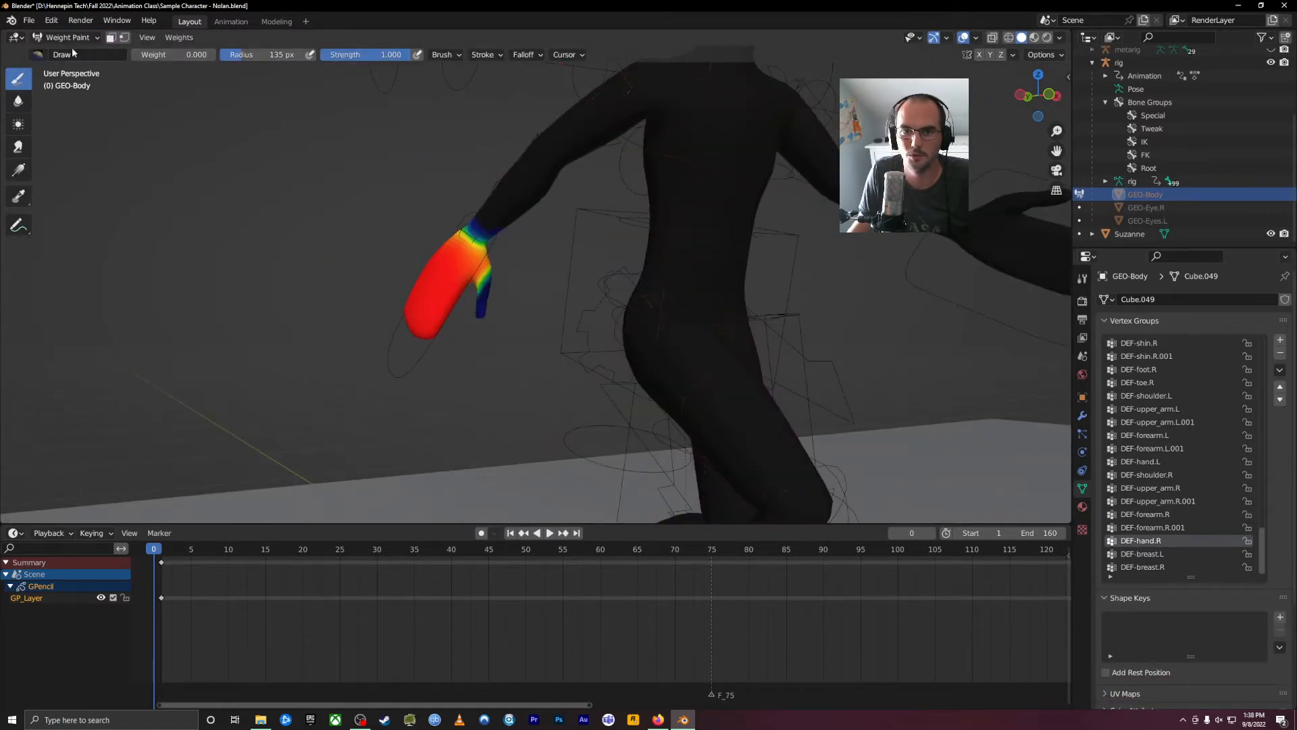
{"action": "left_click", "coordinate": [68, 37]}
{"action": "left_click", "coordinate": [71, 54]}
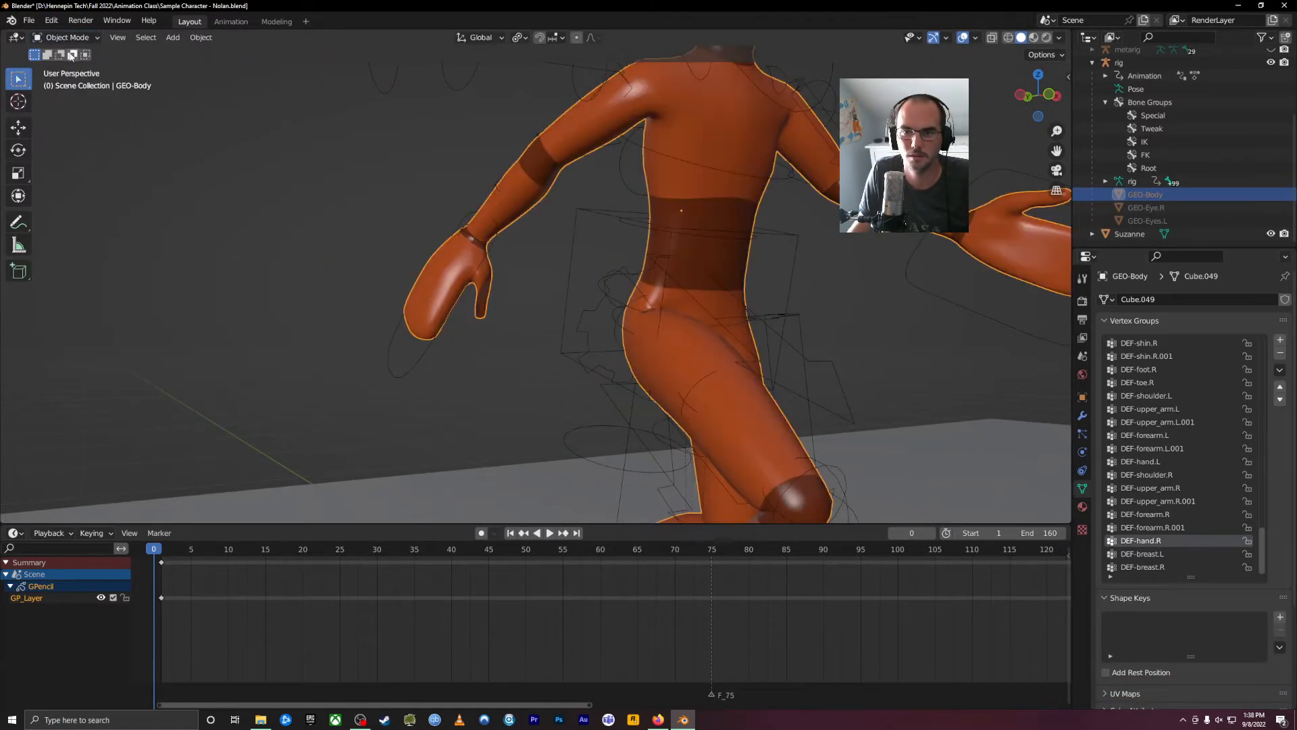
{"action": "left_click", "coordinate": [606, 214]}
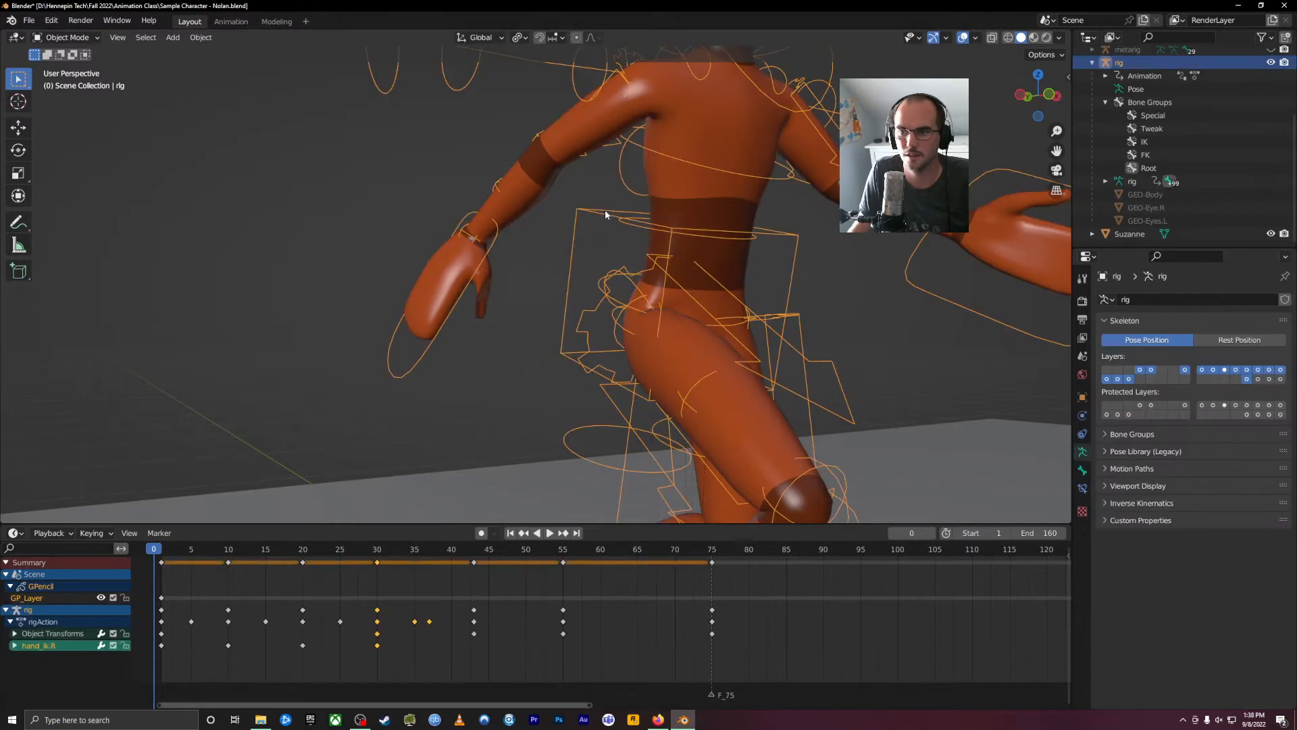
{"action": "left_click", "coordinate": [65, 37]}
{"action": "left_click", "coordinate": [68, 84]}
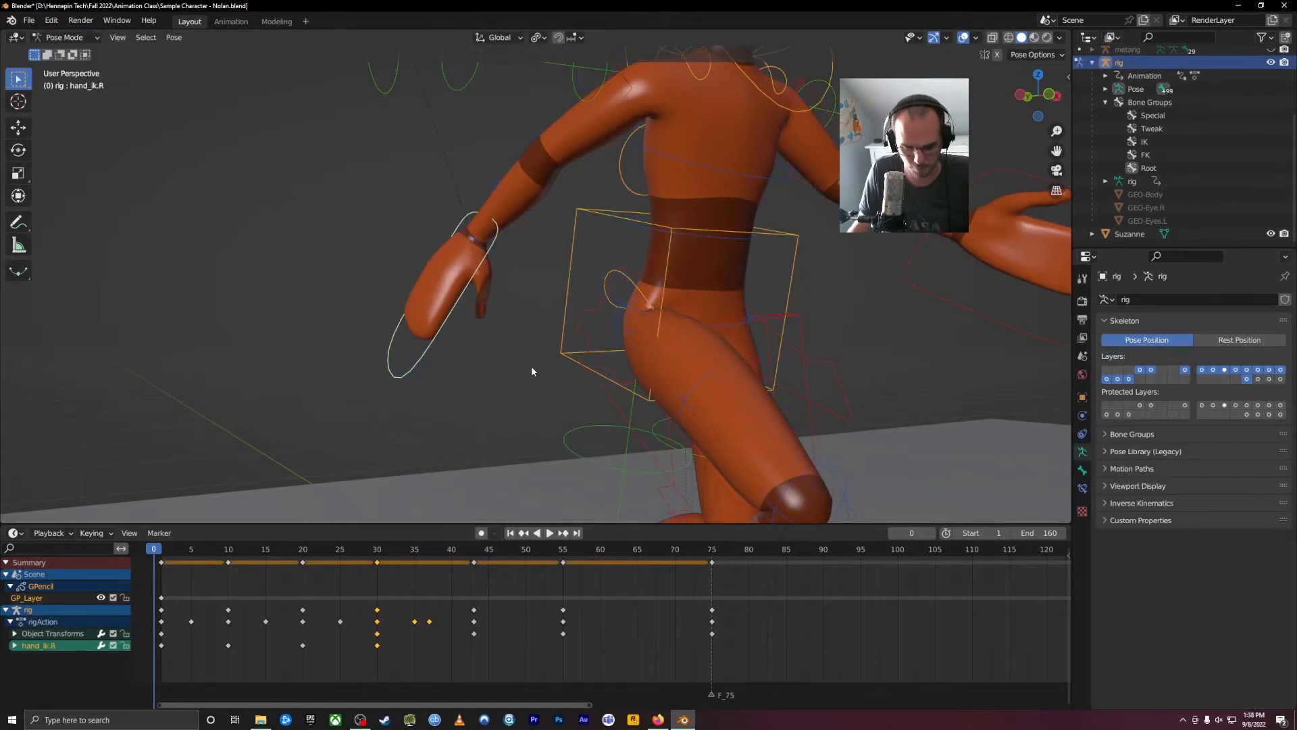
{"action": "key", "text": "r"}
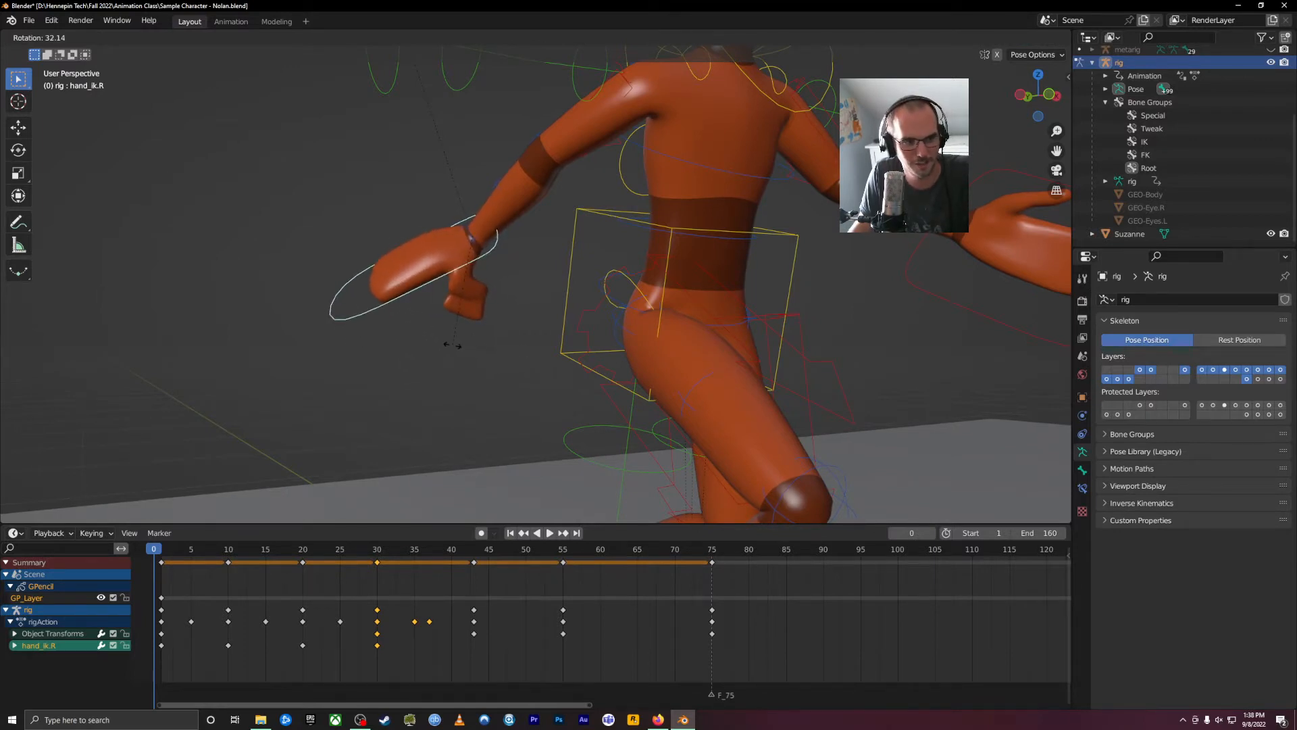
{"action": "left_click", "coordinate": [450, 351]}
Undo the hand rotation and mode changes back through the thumb strokes, restoring the thumb's DEF-hand.R weights.
{"action": "key", "text": "ctrl+Tab"}
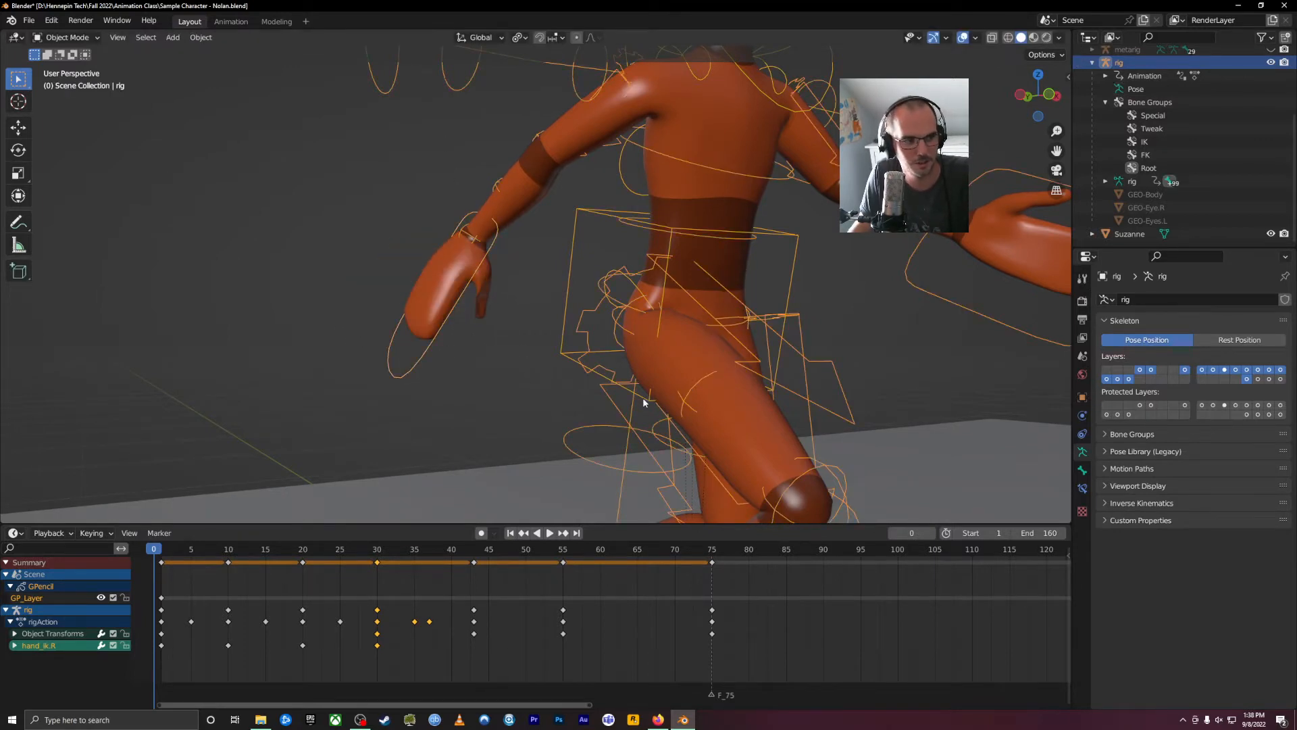
{"action": "left_click", "coordinate": [641, 395]}
{"action": "key", "text": "ctrl+Tab"}
{"action": "key", "text": "Tab"}
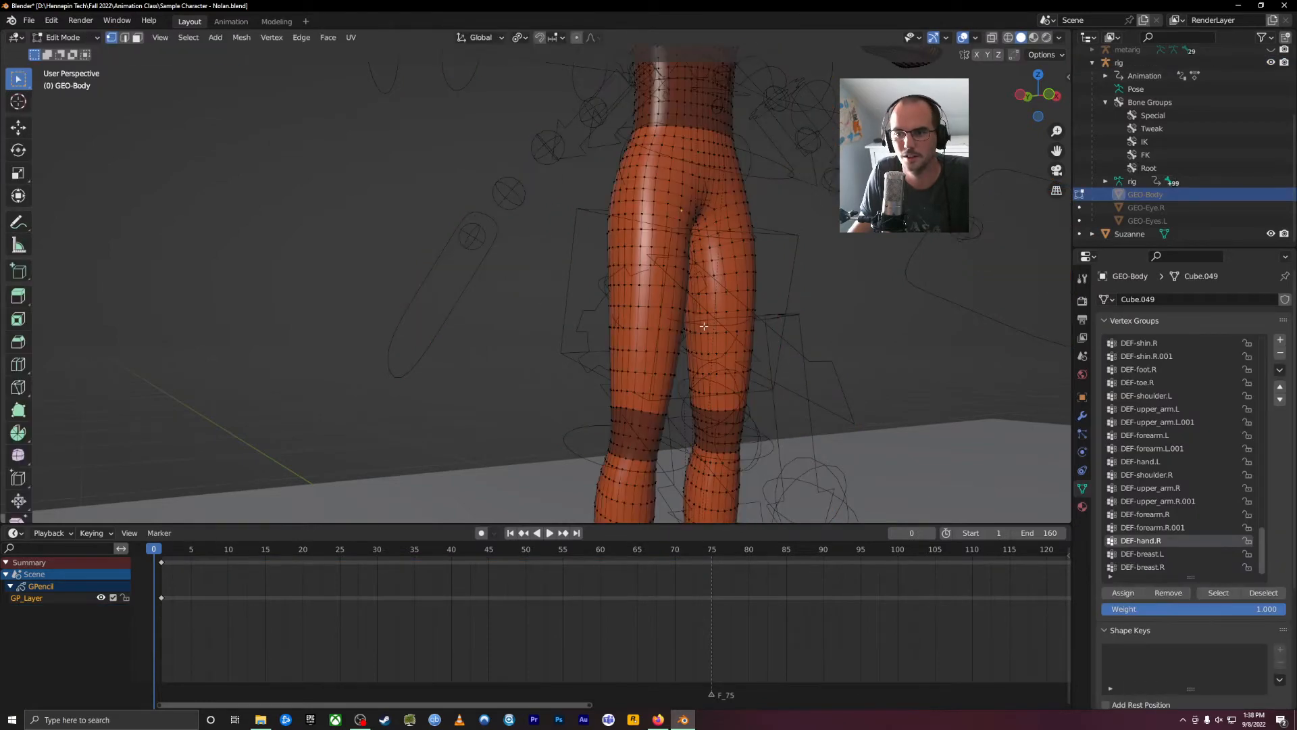
{"action": "key", "text": "Tab"}
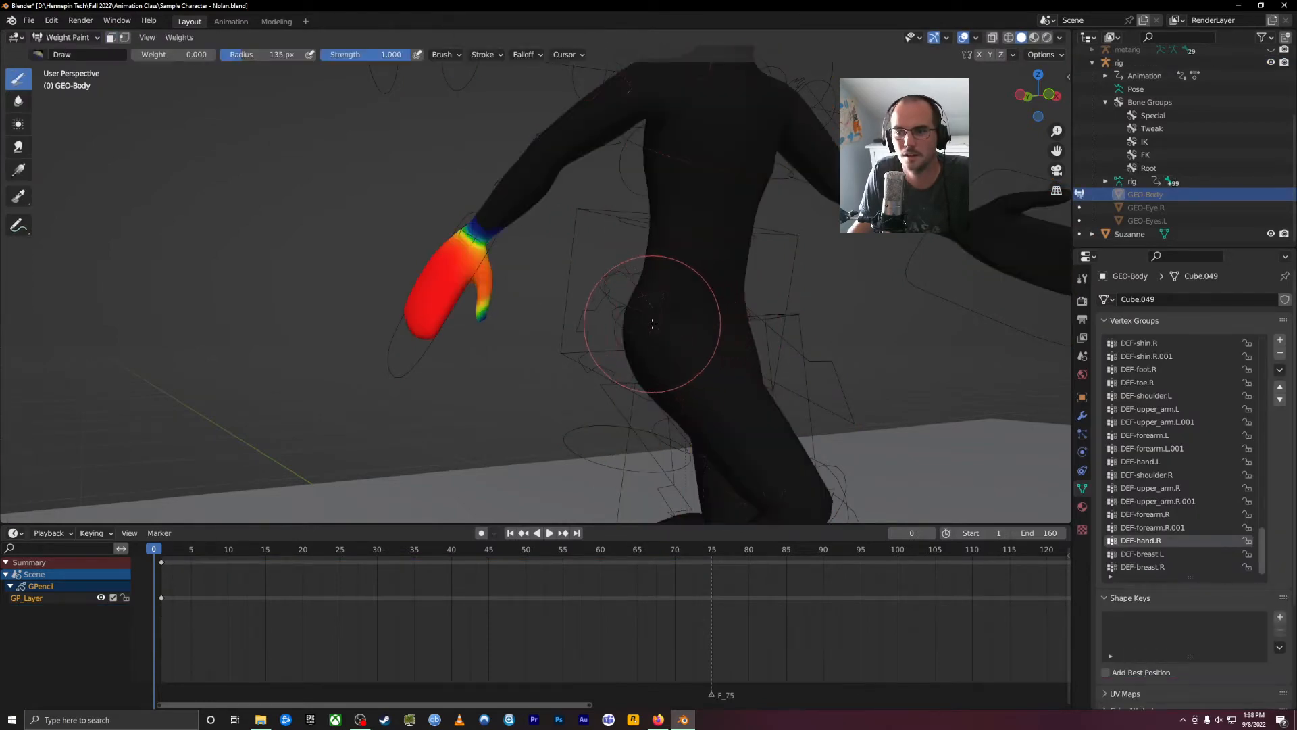
{"action": "key", "text": "ctrl+Tab"}
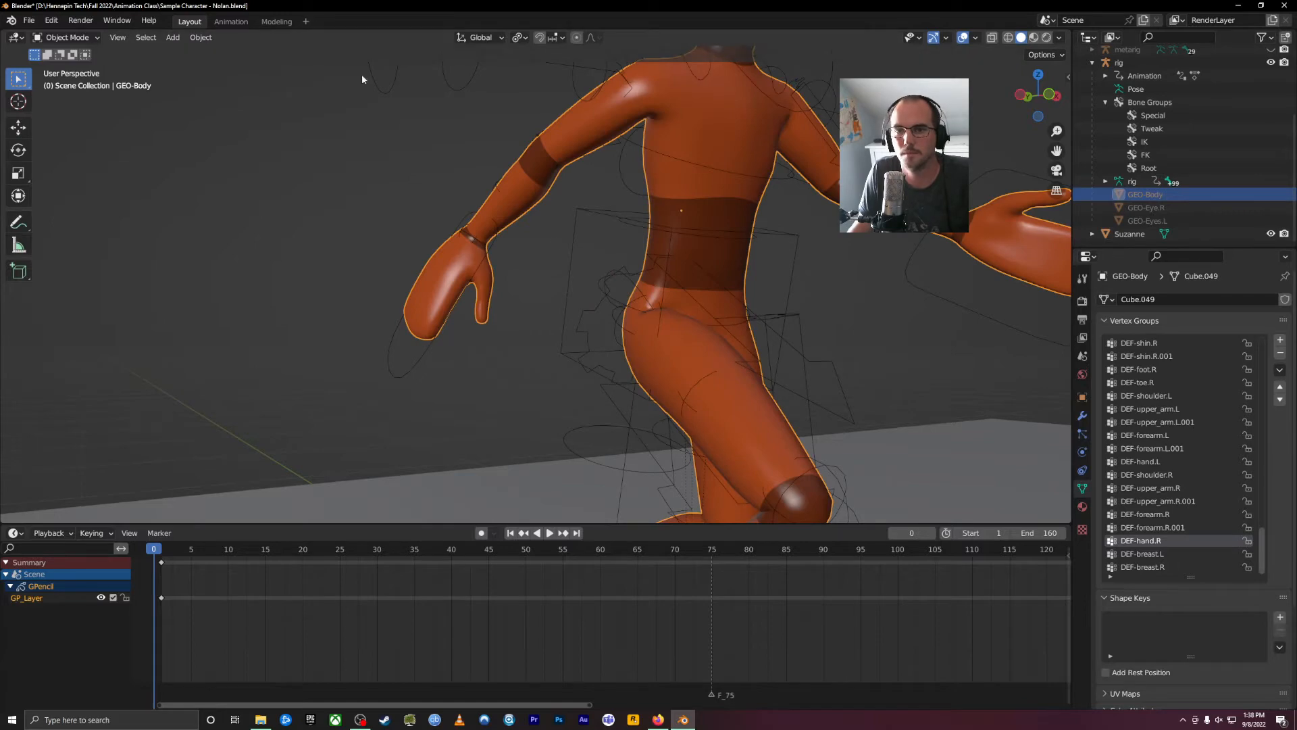
Switch the GEO-Body mesh to Weight Paint mode and bring the whole character into view.
{"action": "left_click", "coordinate": [64, 37]}
{"action": "left_click", "coordinate": [64, 108]}
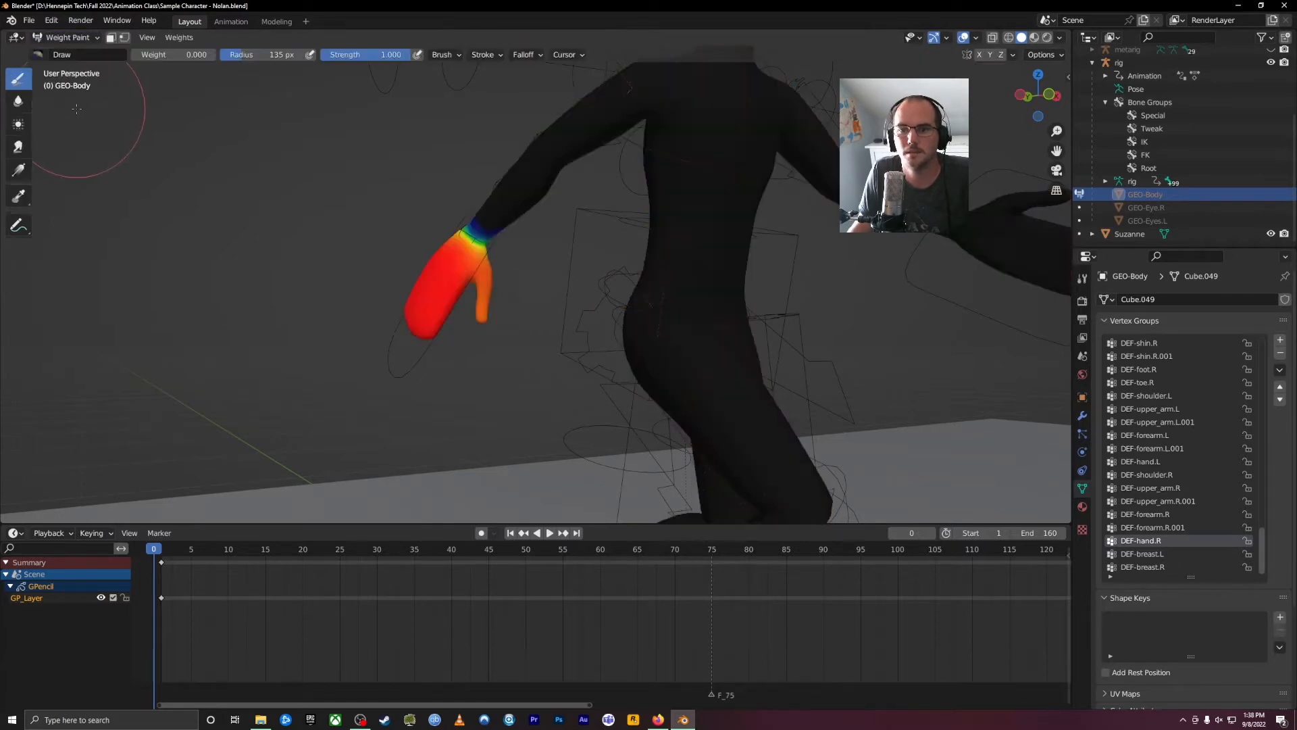
{"action": "scroll", "coordinate": [395, 309], "scroll_direction": "up", "scroll_amount": 5}
{"action": "middle_click_drag", "start_coordinate": [395, 309], "coordinate": [536, 389]}
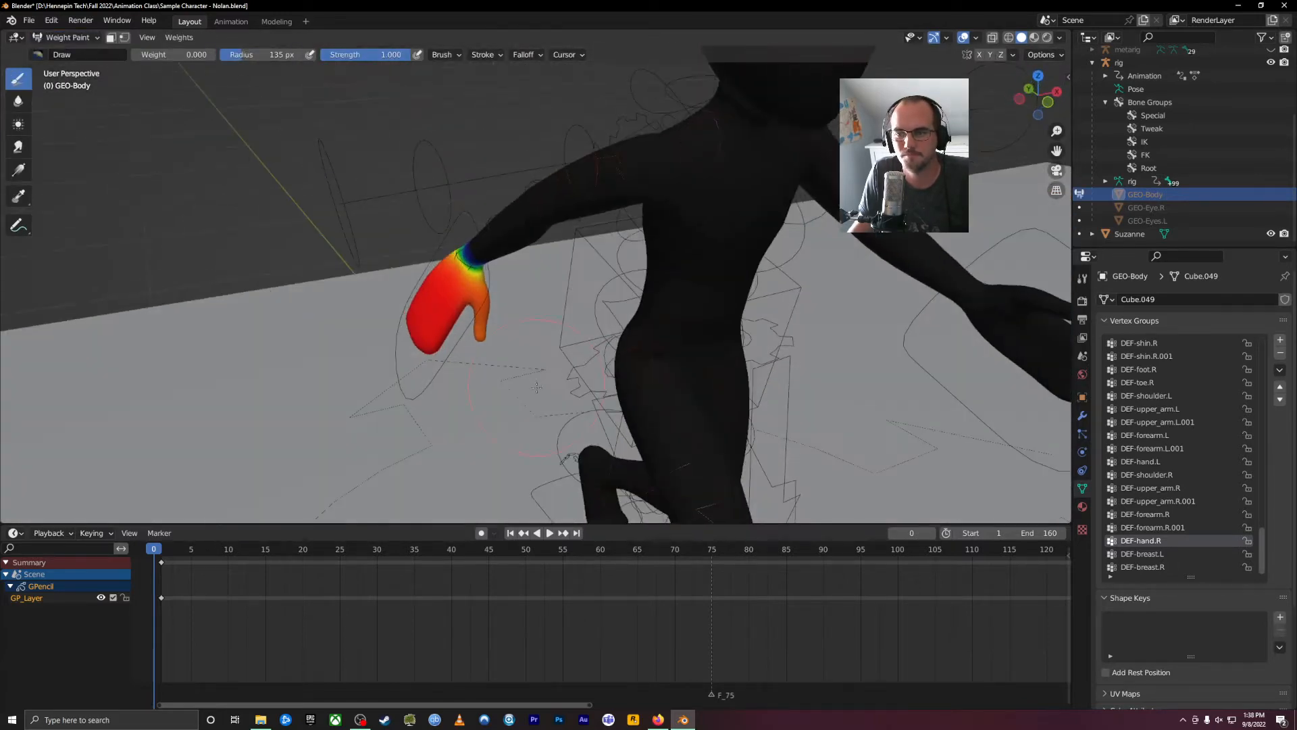
{"action": "scroll", "coordinate": [536, 388], "scroll_direction": "down", "scroll_amount": 5}
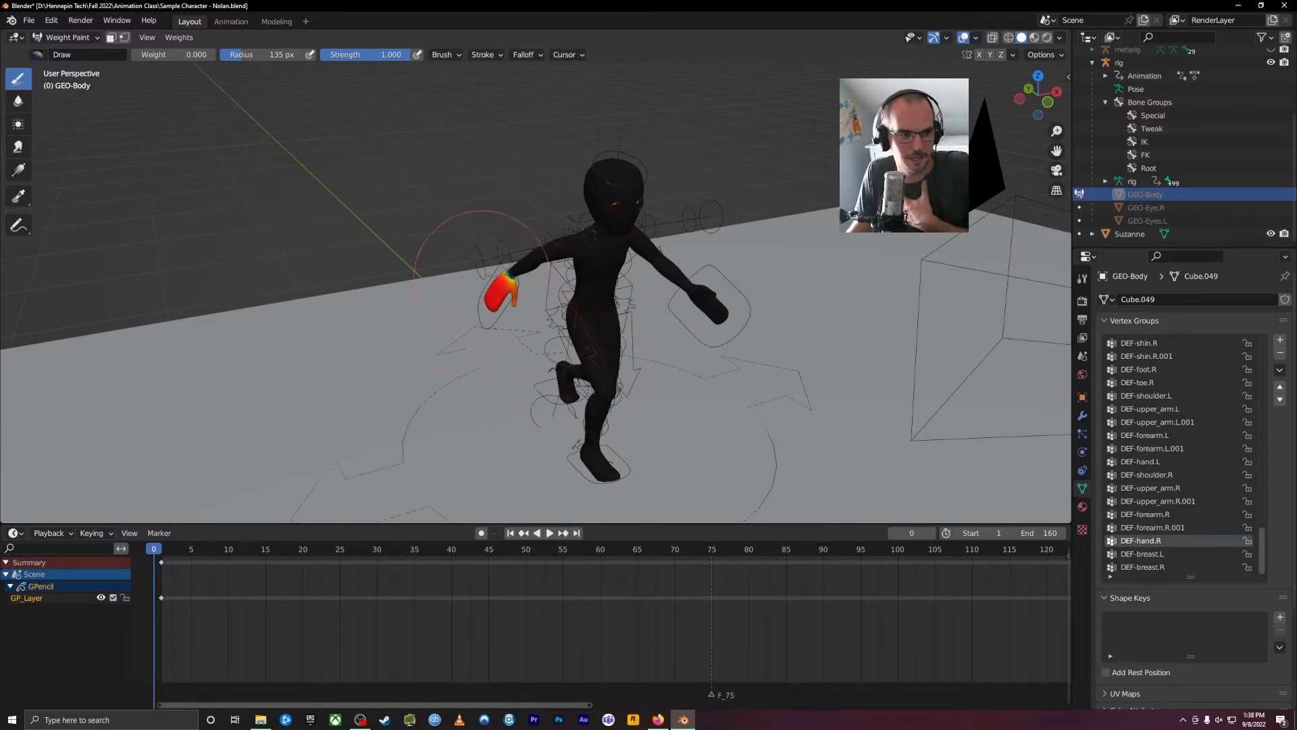
Examine the DEF-shoulder.L vertex group and neighbouring left arm groups to see which areas each influences.
{"action": "left_click", "coordinate": [1166, 408]}
{"action": "left_click", "coordinate": [1151, 396]}
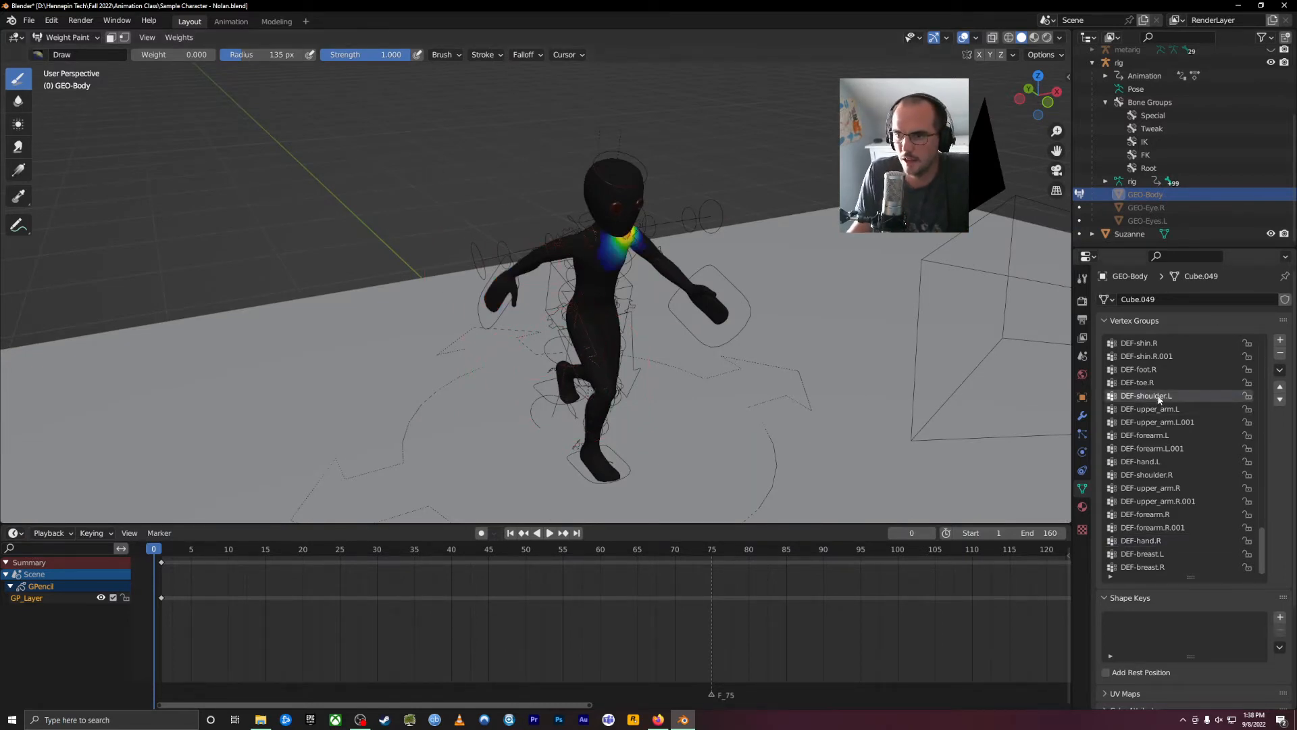
{"action": "left_click", "coordinate": [1157, 432]}
{"action": "left_click", "coordinate": [1148, 395]}
{"action": "middle_click_drag", "start_coordinate": [690, 304], "coordinate": [905, 298]}
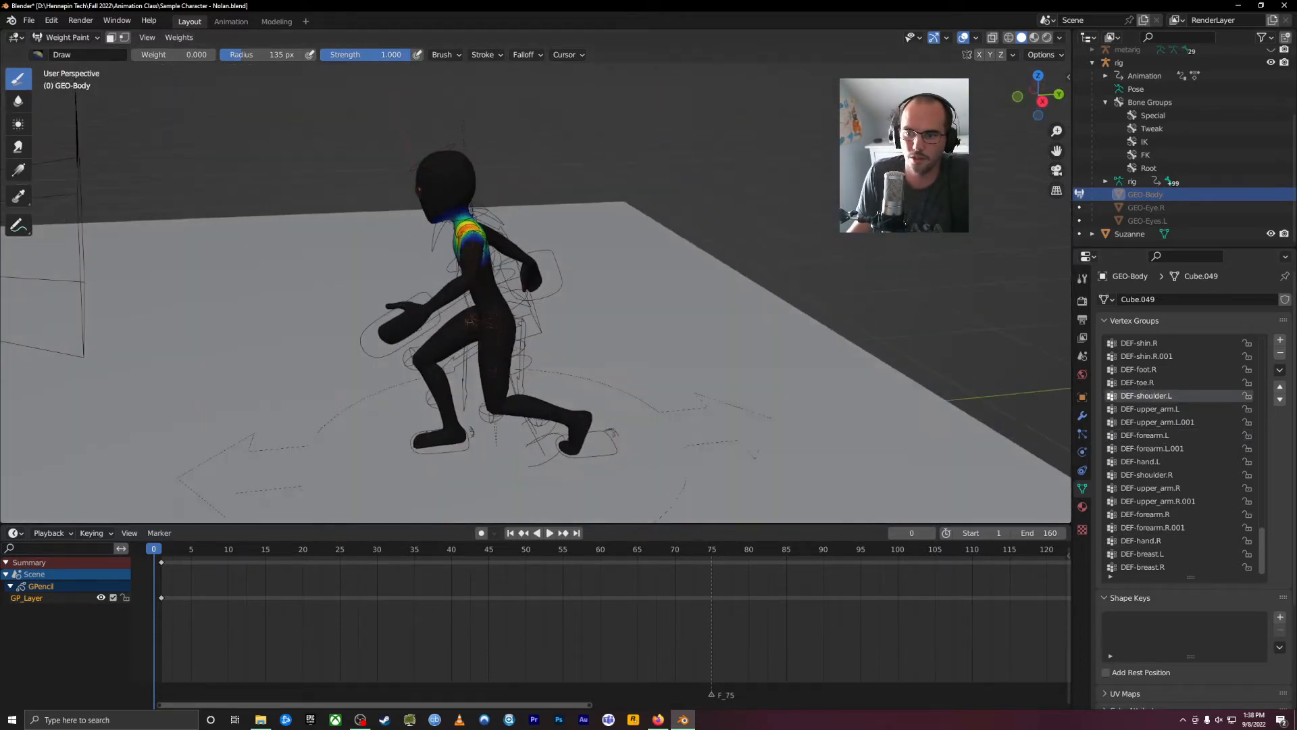
{"action": "middle_click_drag", "start_coordinate": [159, 352], "coordinate": [579, 398]}
Examine the weights of the remaining arm, hand and chest groups, including DEF-hand.L, DEF-shoulder.R, DEF-breast.L and DEF-breast.R.
{"action": "left_click", "coordinate": [1161, 439]}
{"action": "left_click", "coordinate": [1158, 463]}
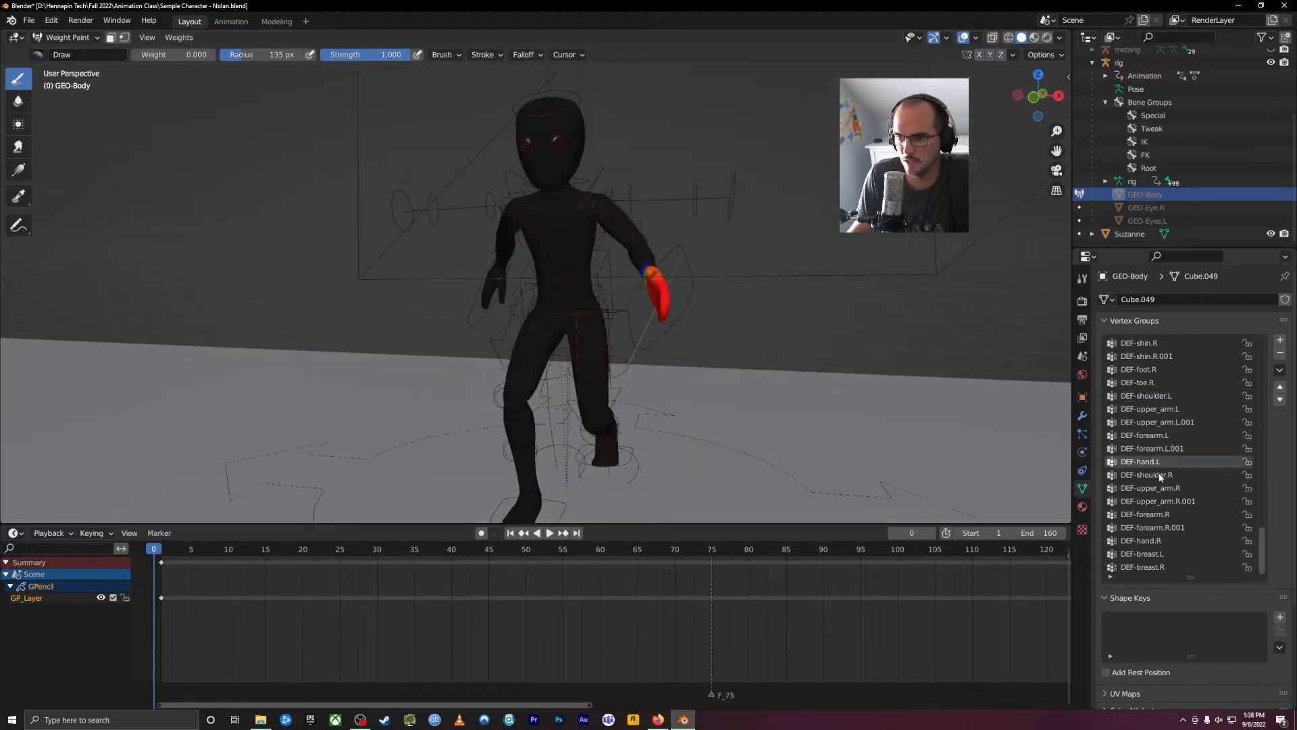
{"action": "left_click", "coordinate": [1158, 474]}
{"action": "left_click", "coordinate": [1172, 527]}
{"action": "left_click", "coordinate": [1160, 554]}
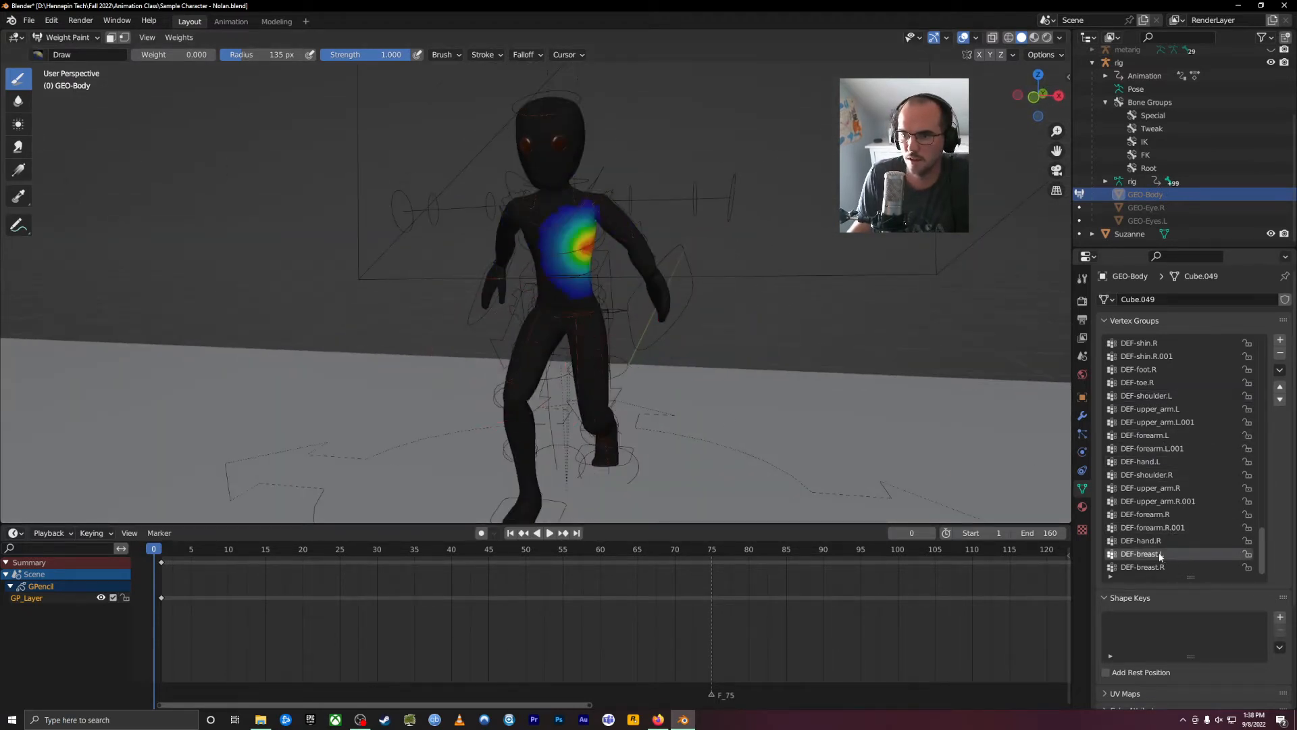
{"action": "left_click", "coordinate": [1158, 567]}
{"action": "middle_click_drag", "start_coordinate": [652, 473], "coordinate": [490, 338]}
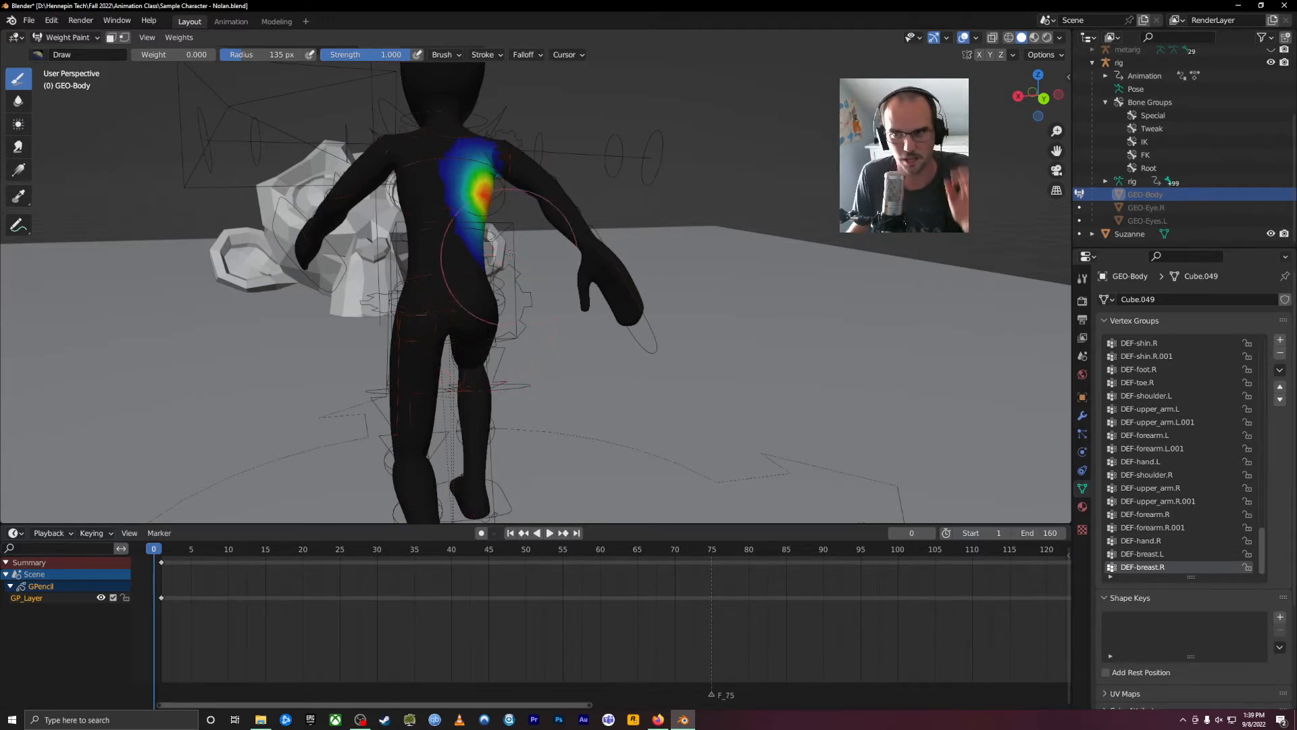
Inspect the GEO-Body mesh's vertices in Edit Mode and return it to Weight Paint mode.
{"action": "key", "text": "Tab"}
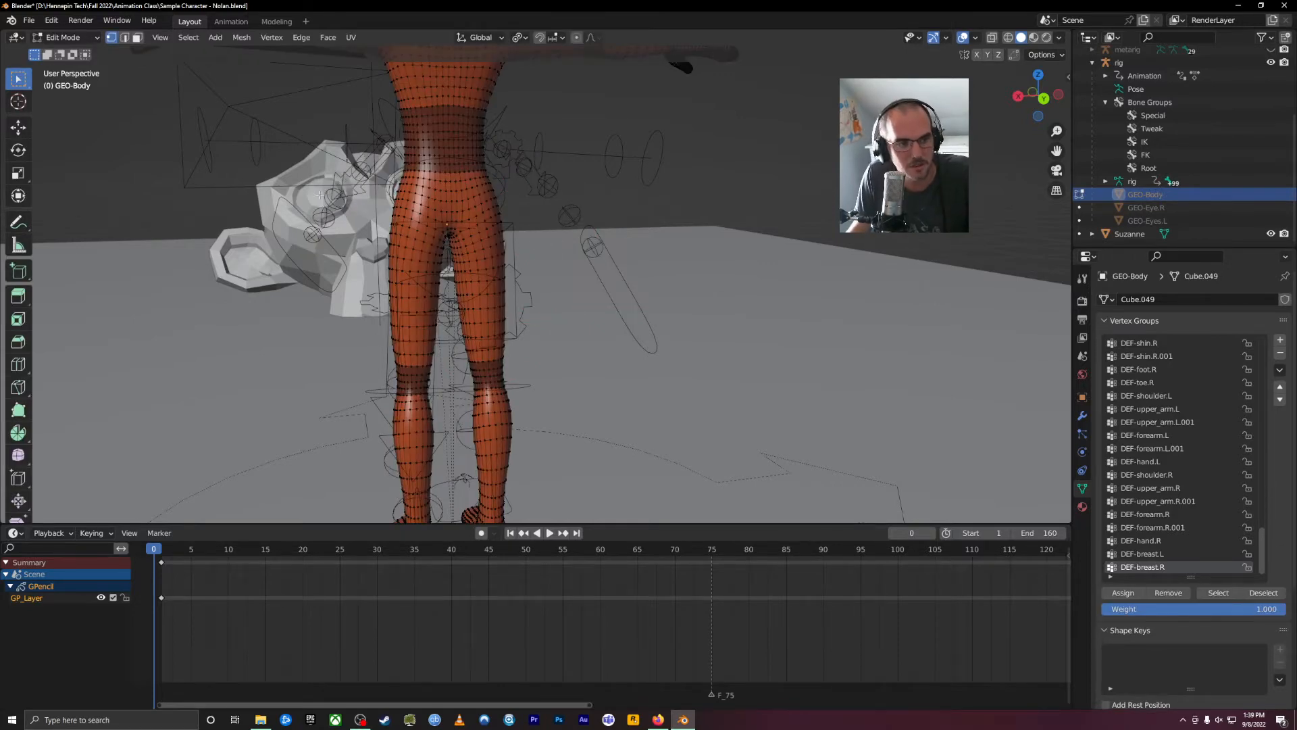
{"action": "middle_click_drag", "start_coordinate": [271, 159], "coordinate": [452, 209]}
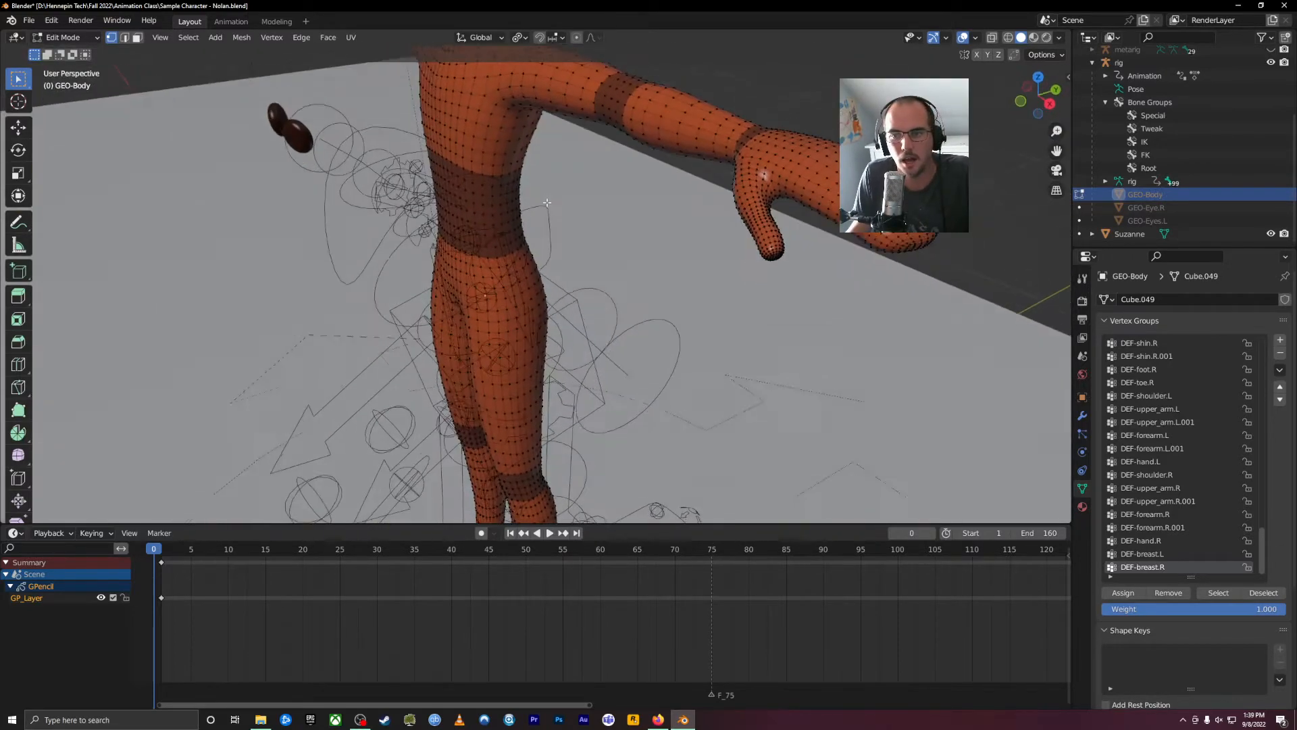
{"action": "scroll", "coordinate": [458, 219], "scroll_direction": "down", "scroll_amount": 5}
{"action": "key", "text": "Tab"}
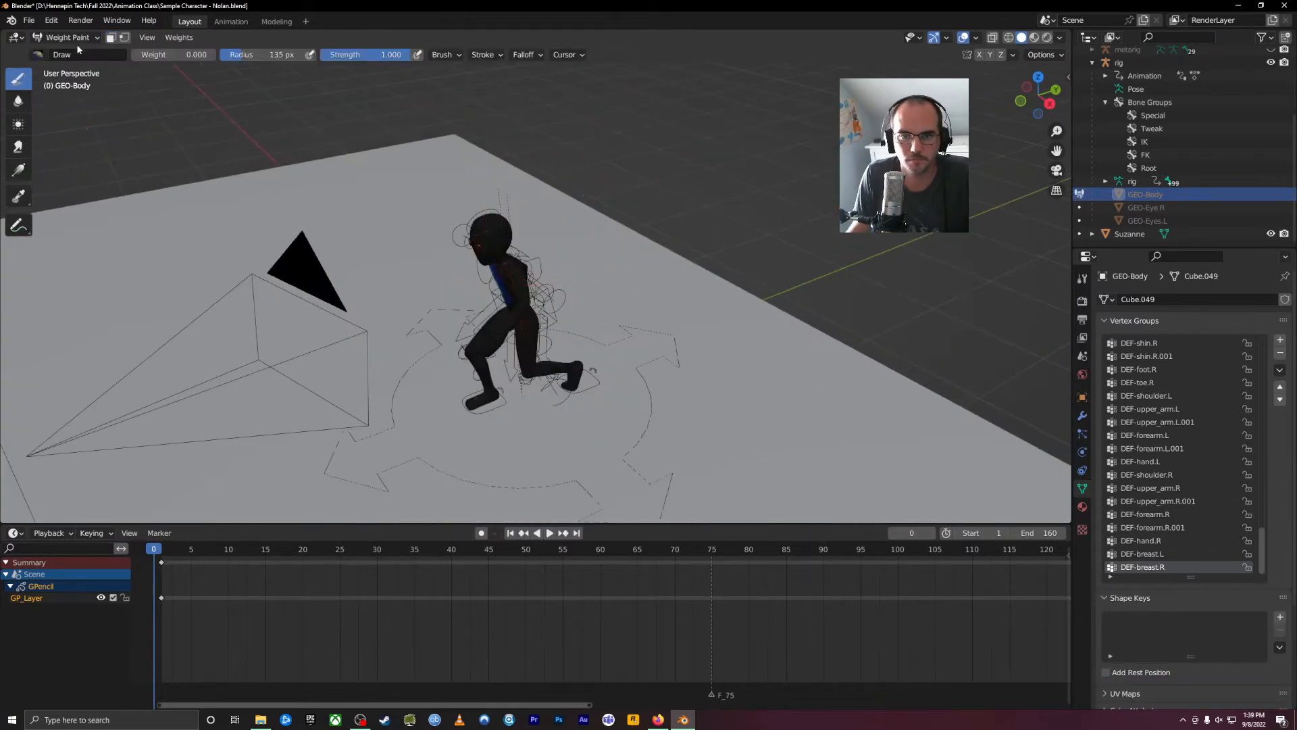
Put GEO-Body back into Object Mode and add a mesh plane to the scene.
{"action": "left_click", "coordinate": [68, 37]}
{"action": "left_click", "coordinate": [64, 52]}
{"action": "middle_click_drag", "start_coordinate": [478, 231], "coordinate": [656, 307]}
{"action": "key", "text": "shift+a"}
{"action": "mouse_move", "coordinate": [635, 188]}
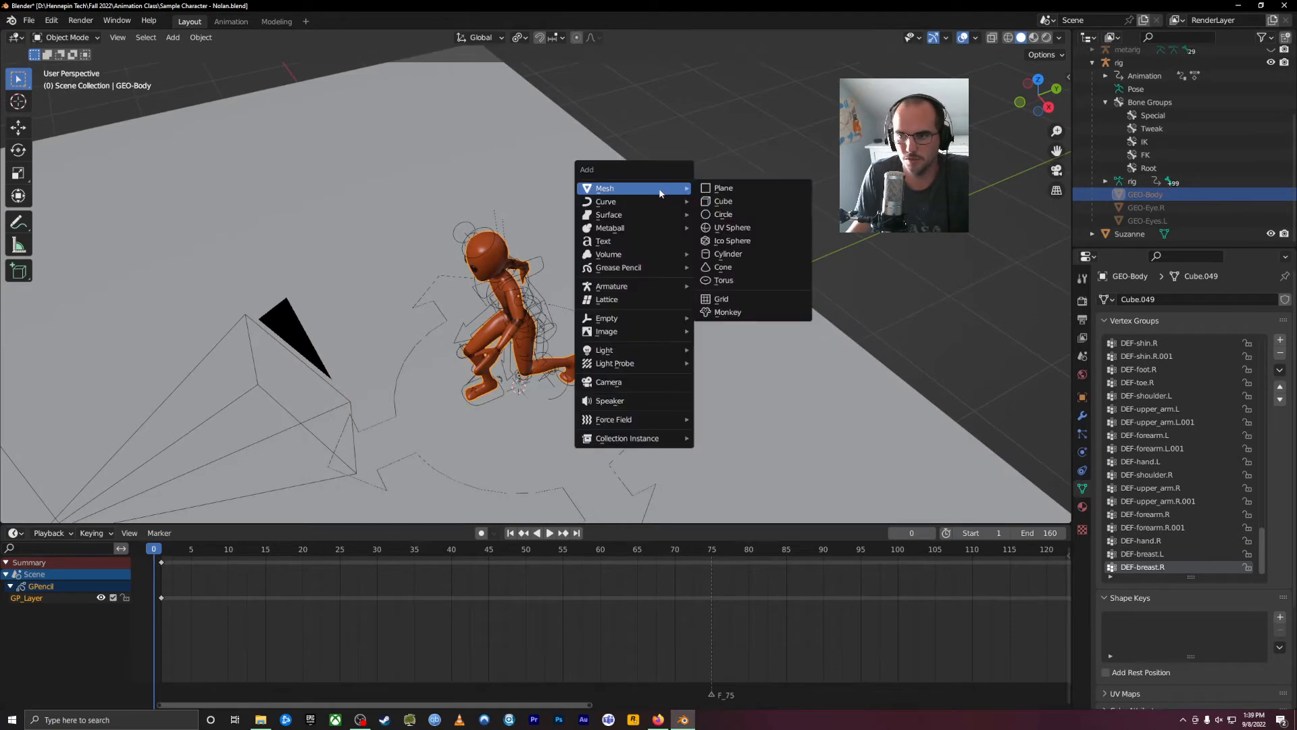
{"action": "left_click", "coordinate": [734, 191]}
{"action": "scroll", "coordinate": [694, 384], "scroll_direction": "down", "scroll_amount": 3}
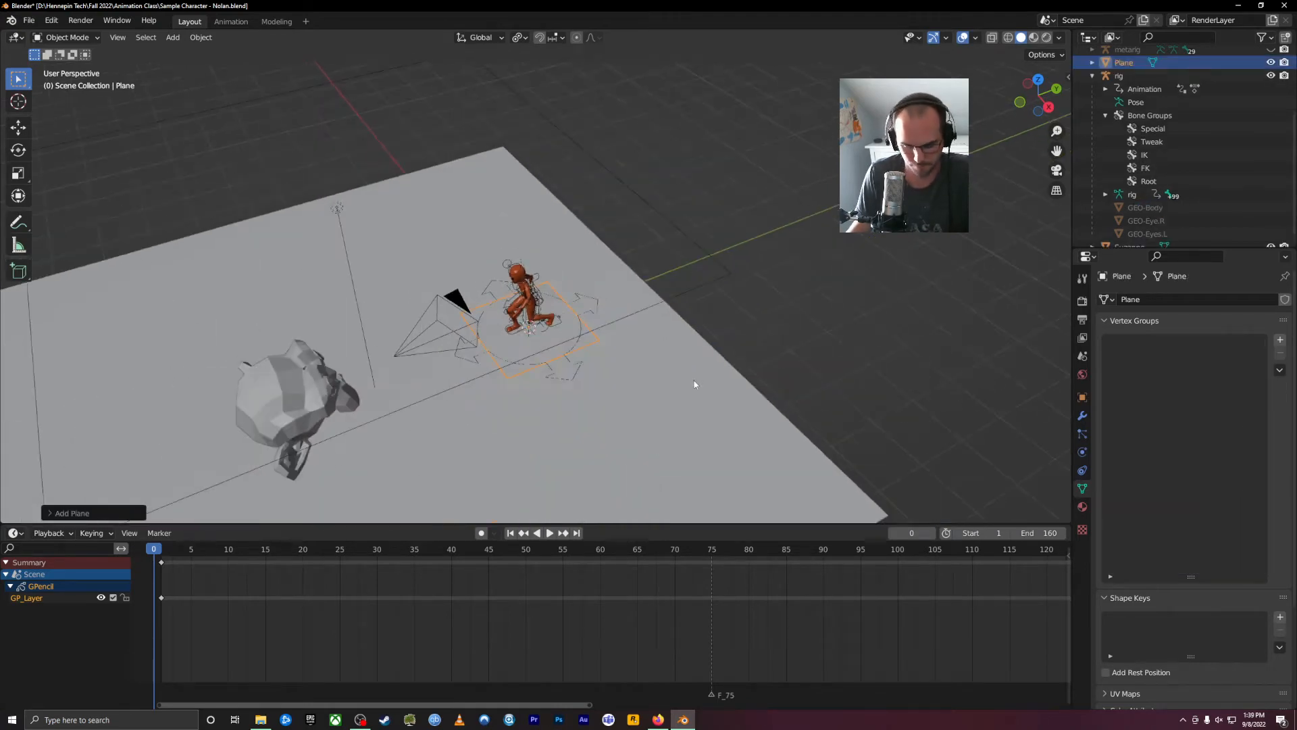
Move the new plane off the floor into the empty area beside it and frame it up close.
{"action": "key", "text": "g"}
{"action": "left_click", "coordinate": [810, 307]}
{"action": "scroll", "coordinate": [802, 205], "scroll_direction": "up", "scroll_amount": 2}
{"action": "middle_click_drag", "start_coordinate": [800, 201], "coordinate": [612, 336], "text": "shift"}
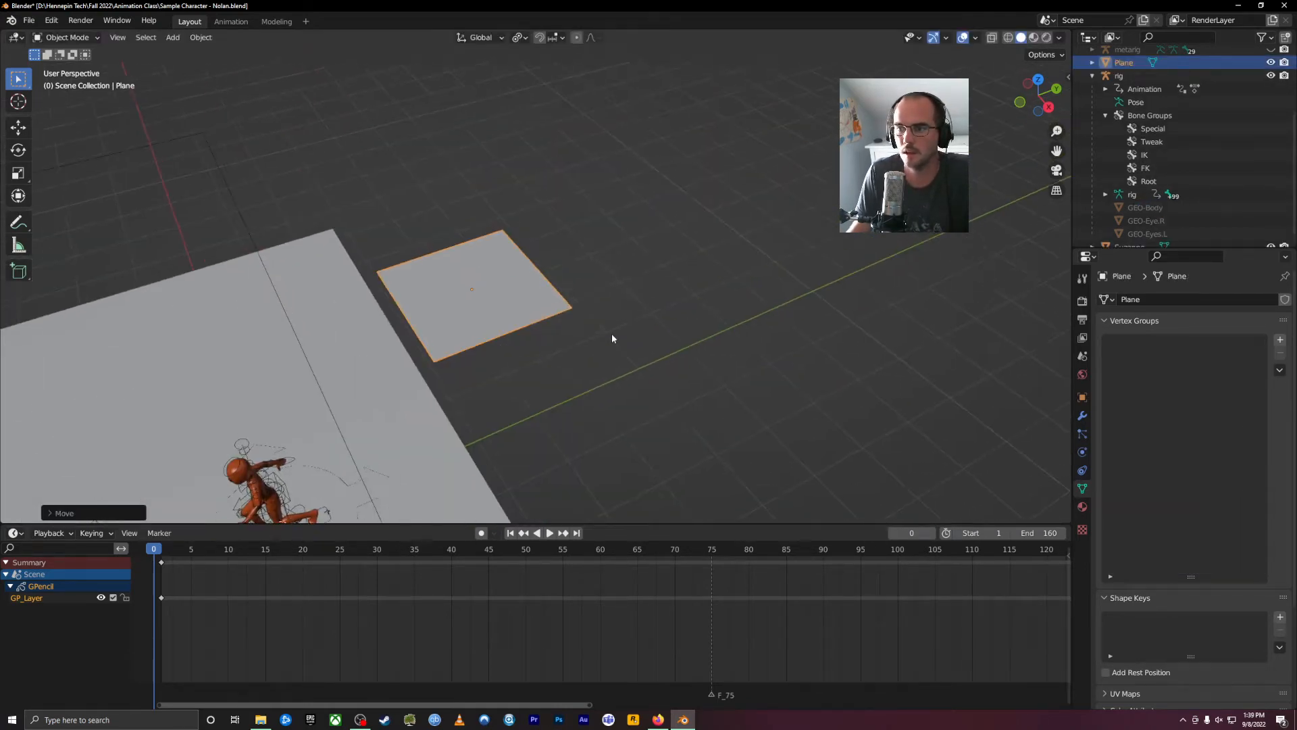
{"action": "scroll", "coordinate": [476, 315], "scroll_direction": "up", "scroll_amount": 4}
{"action": "middle_click_drag", "start_coordinate": [476, 314], "coordinate": [503, 281]}
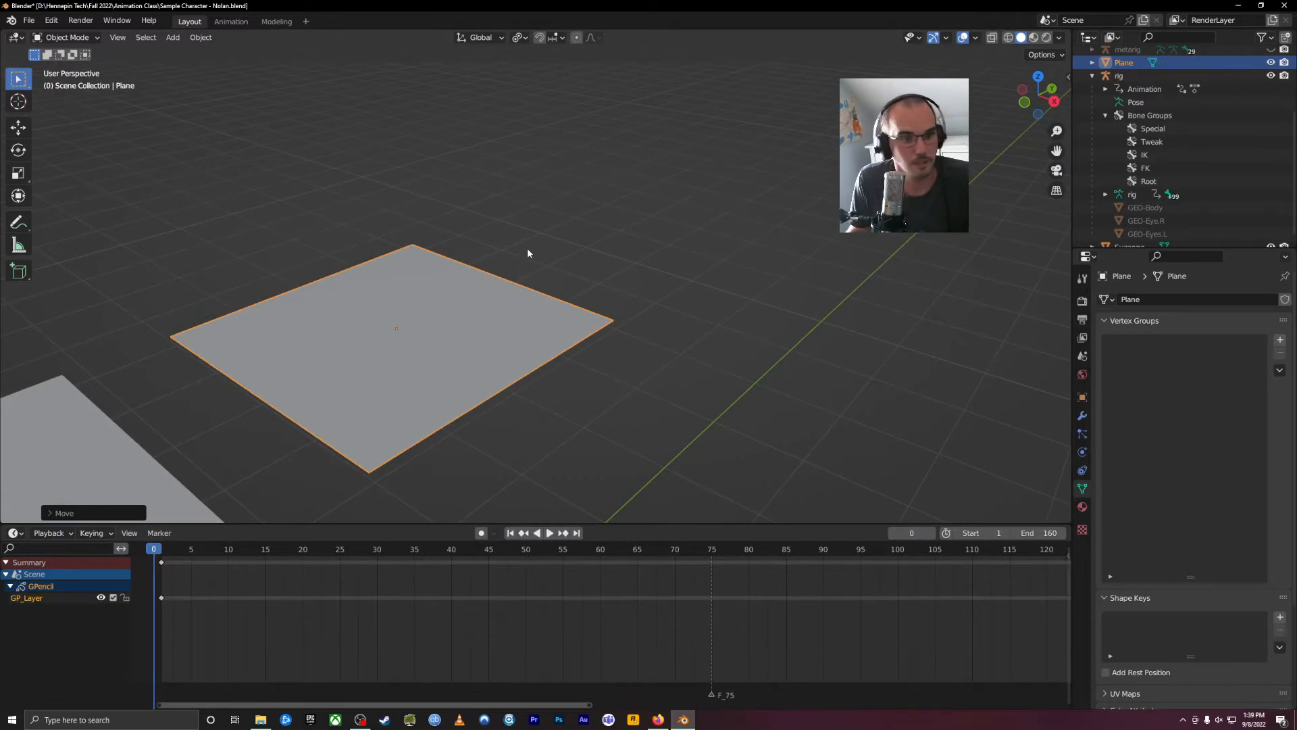
Select the plane's corner vertices one at a time in Edit Mode, and return to Object Mode.
{"action": "key", "text": "Tab"}
{"action": "left_click_drag", "start_coordinate": [359, 189], "coordinate": [510, 388]}
{"action": "left_click_drag", "start_coordinate": [108, 287], "coordinate": [261, 374]}
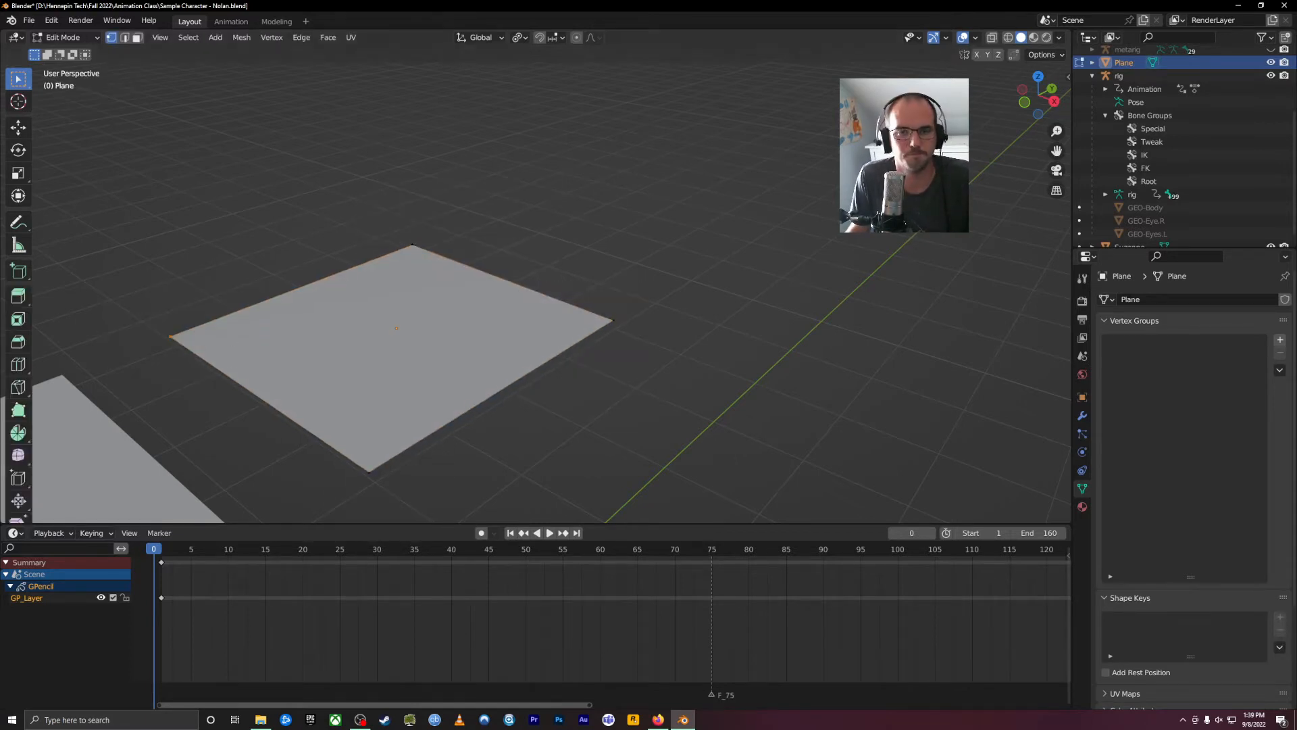
{"action": "key", "text": "Tab"}
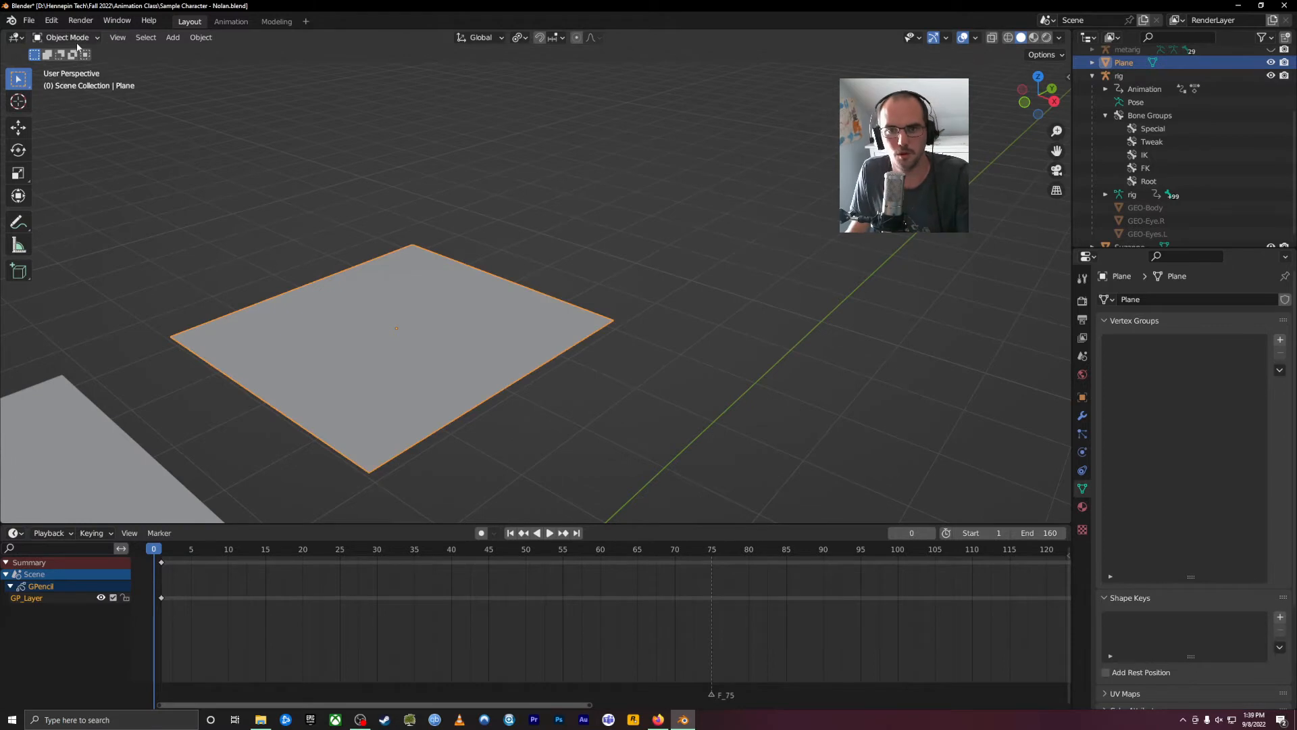
Switch the plane to Weight Paint mode, set the Draw brush weight to 1.000 and dab the plane's middle.
{"action": "left_click", "coordinate": [79, 39]}
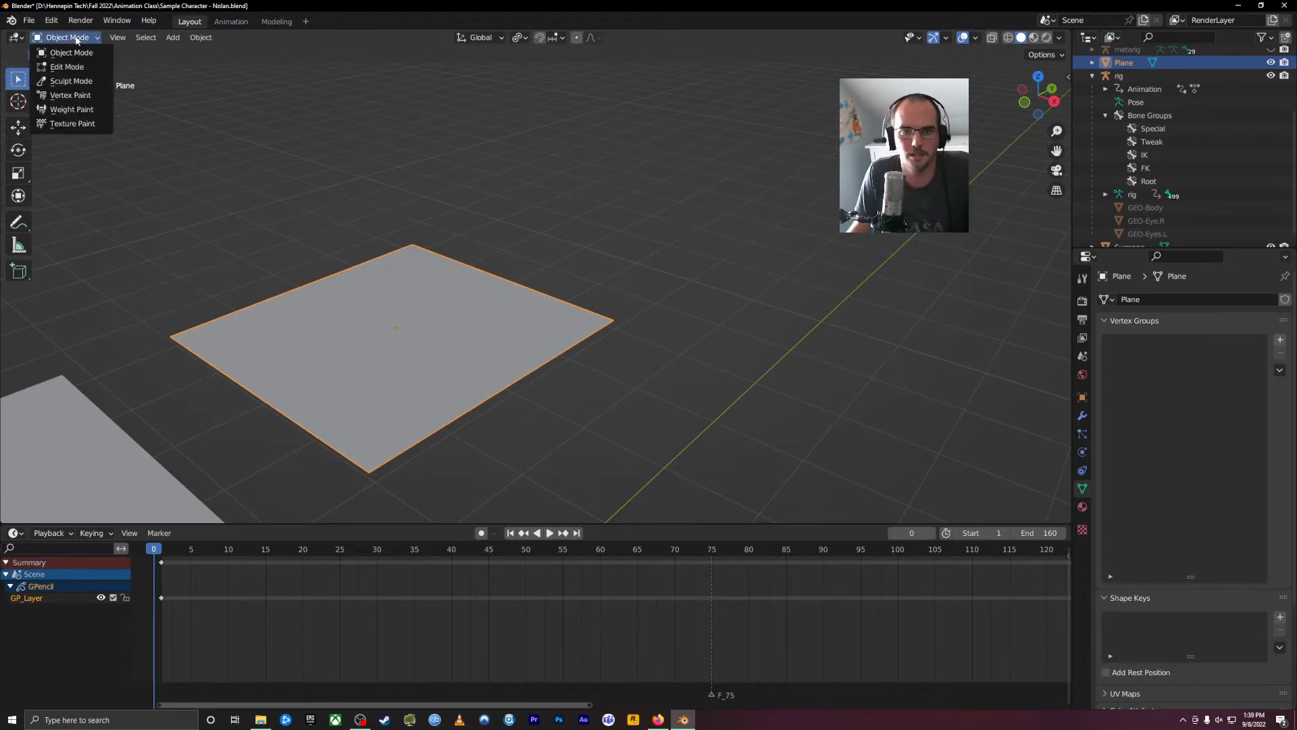
{"action": "left_click", "coordinate": [79, 109]}
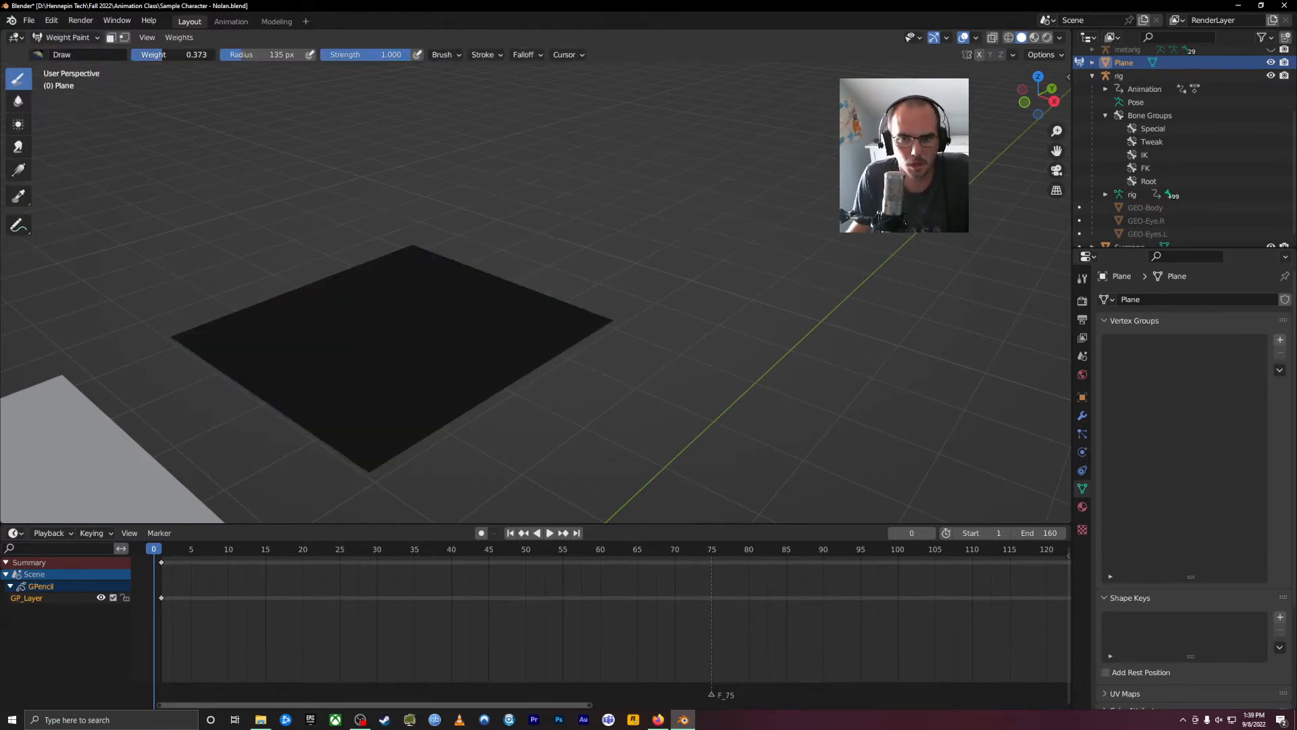
{"action": "middle_click_drag", "start_coordinate": [397, 269], "coordinate": [398, 297]}
{"action": "left_click", "coordinate": [398, 299]}
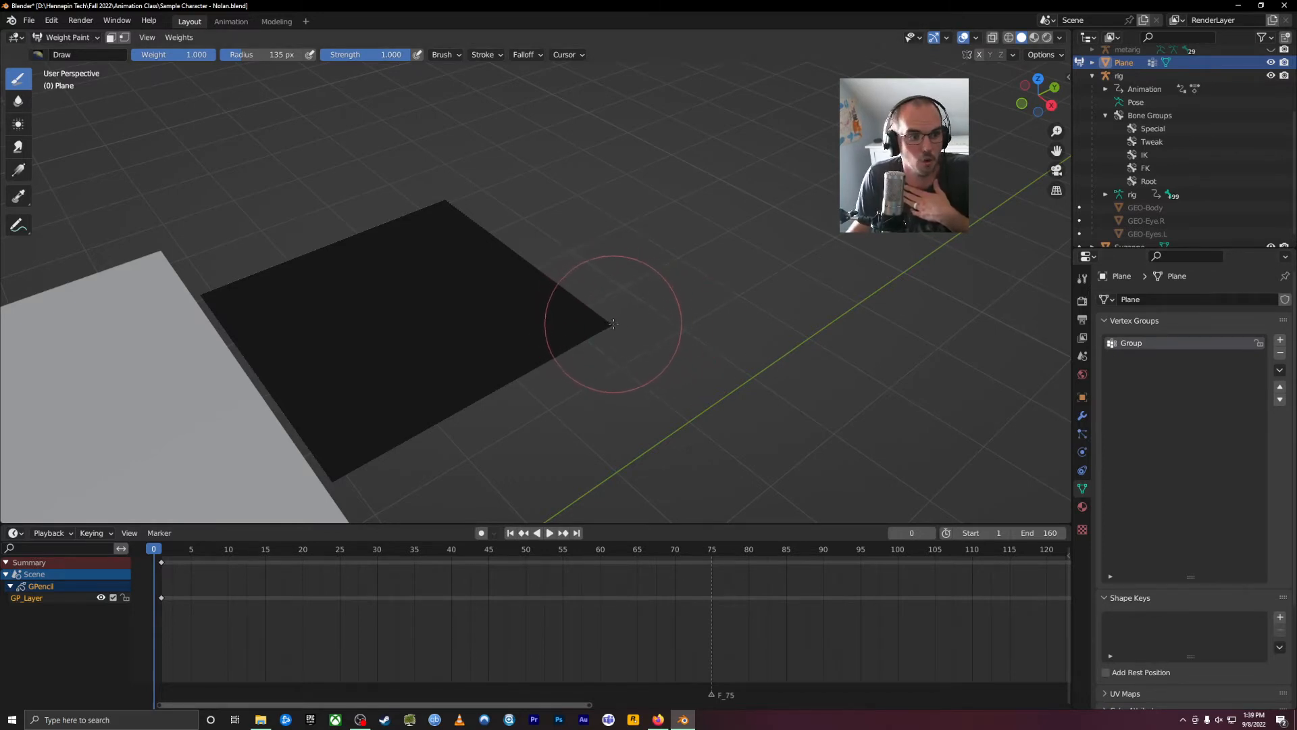
Paint weight 1.000 onto each of the plane's four corners with the Draw brush.
{"action": "left_click", "coordinate": [614, 323]}
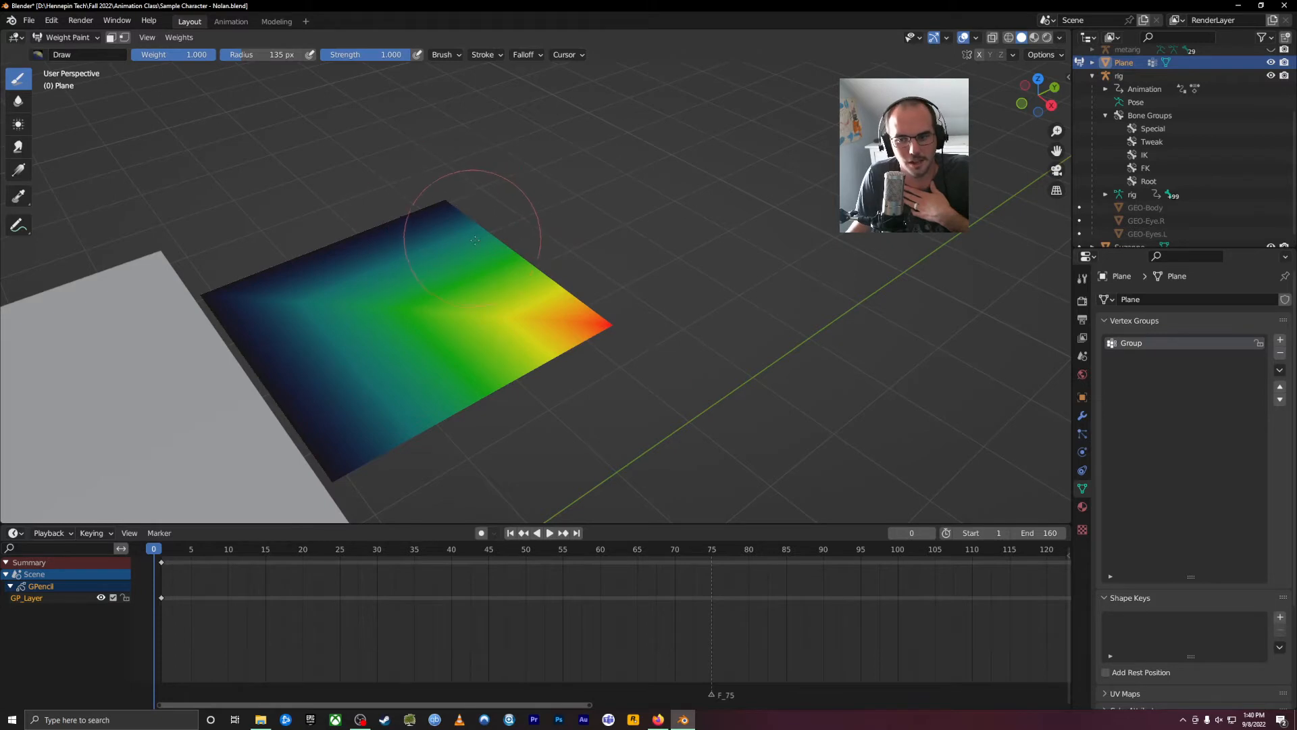
{"action": "left_click", "coordinate": [450, 193]}
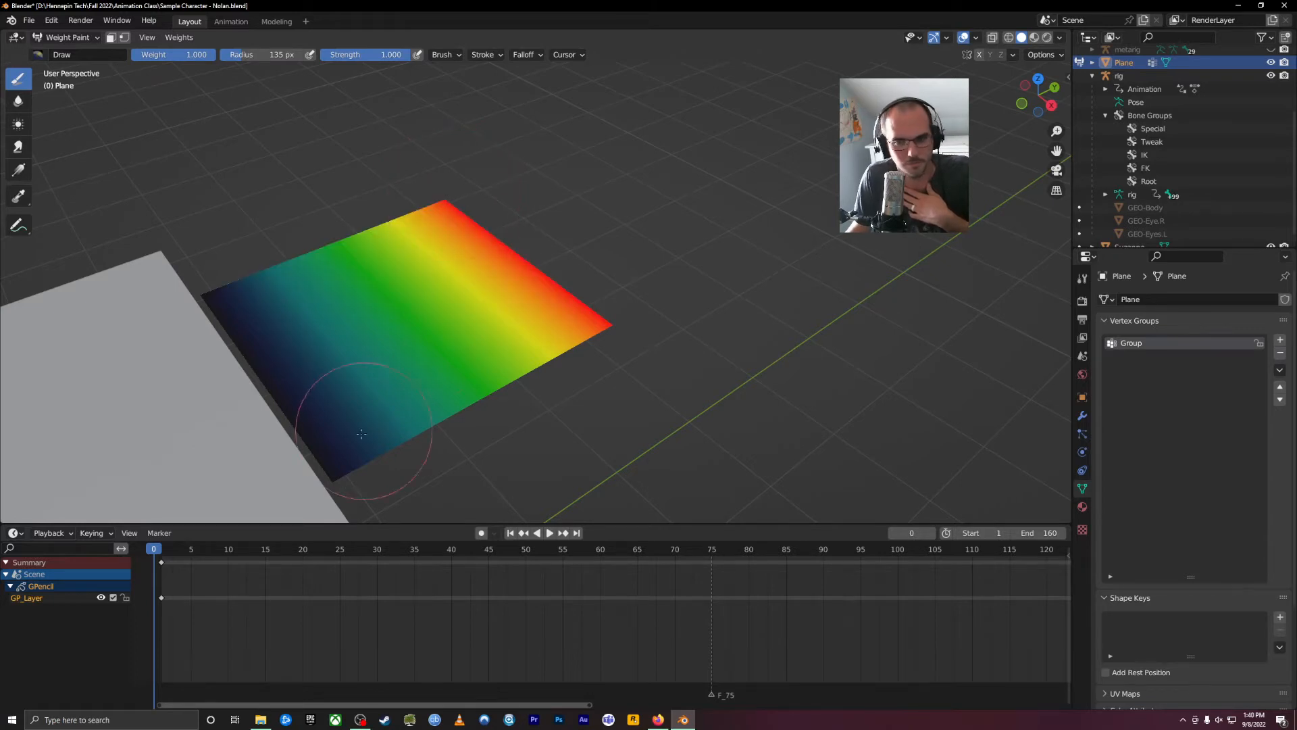
{"action": "left_click", "coordinate": [333, 474]}
{"action": "left_click", "coordinate": [212, 307]}
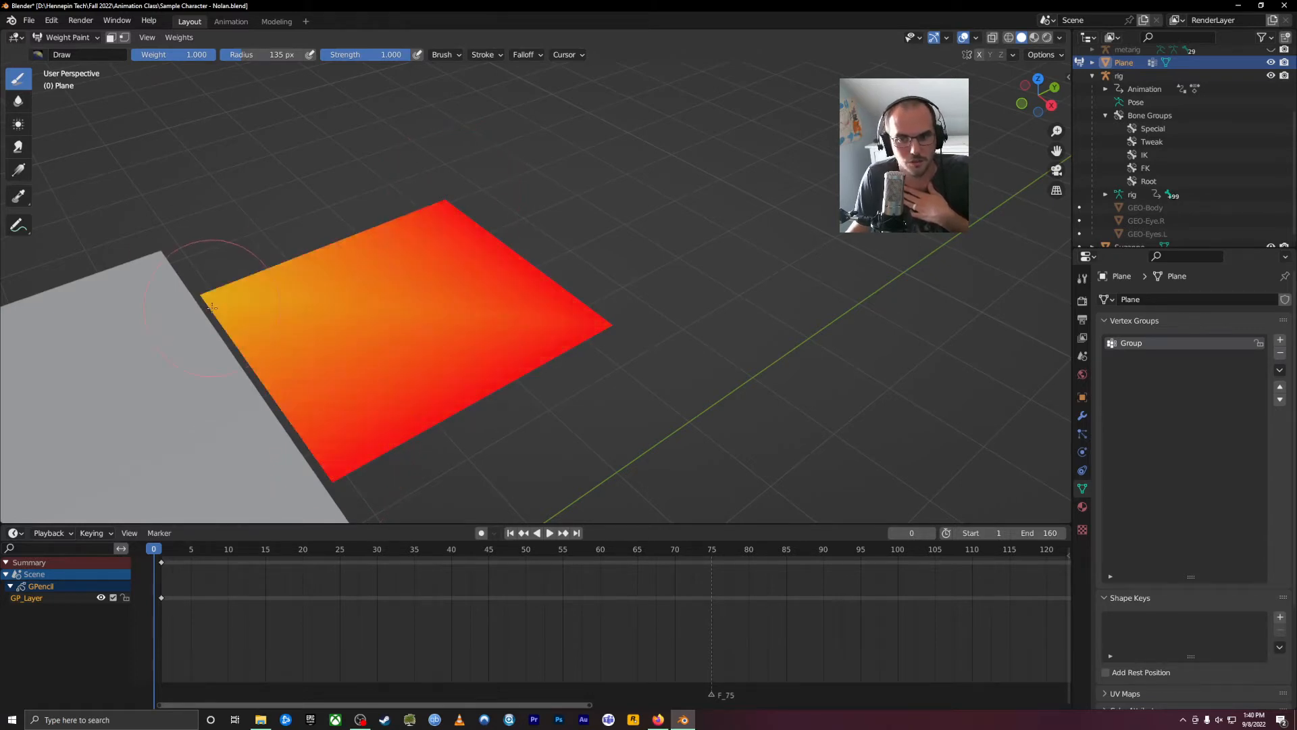
{"action": "left_click", "coordinate": [182, 288]}
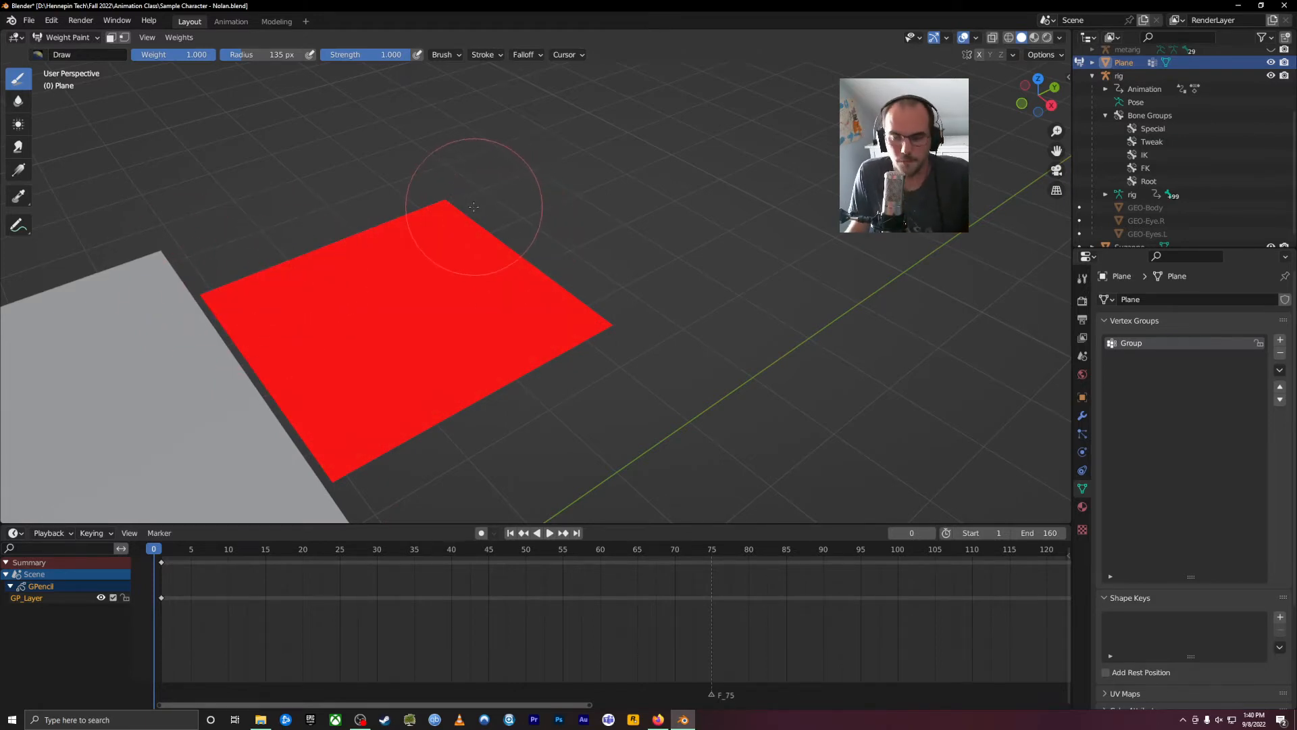
Undo the weight strokes painted on the plane's corners.
{"action": "key", "text": "ctrl+z"}
{"action": "key", "text": "ctrl+z"}
{"action": "key", "text": "ctrl+z"}
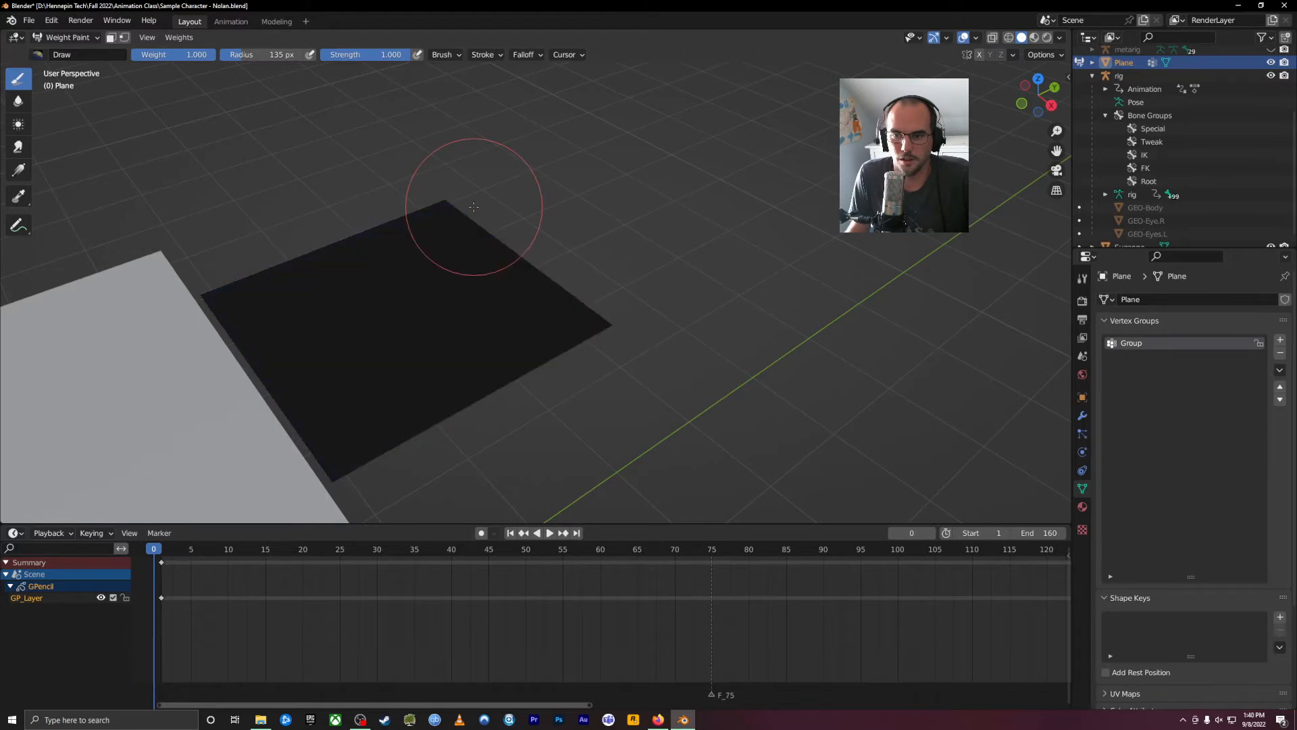
Put the plane into Edit Mode and select all of its vertices.
{"action": "key", "text": "Tab"}
{"action": "middle_click_drag", "start_coordinate": [419, 328], "coordinate": [409, 309]}
{"action": "key", "text": "Tab"}
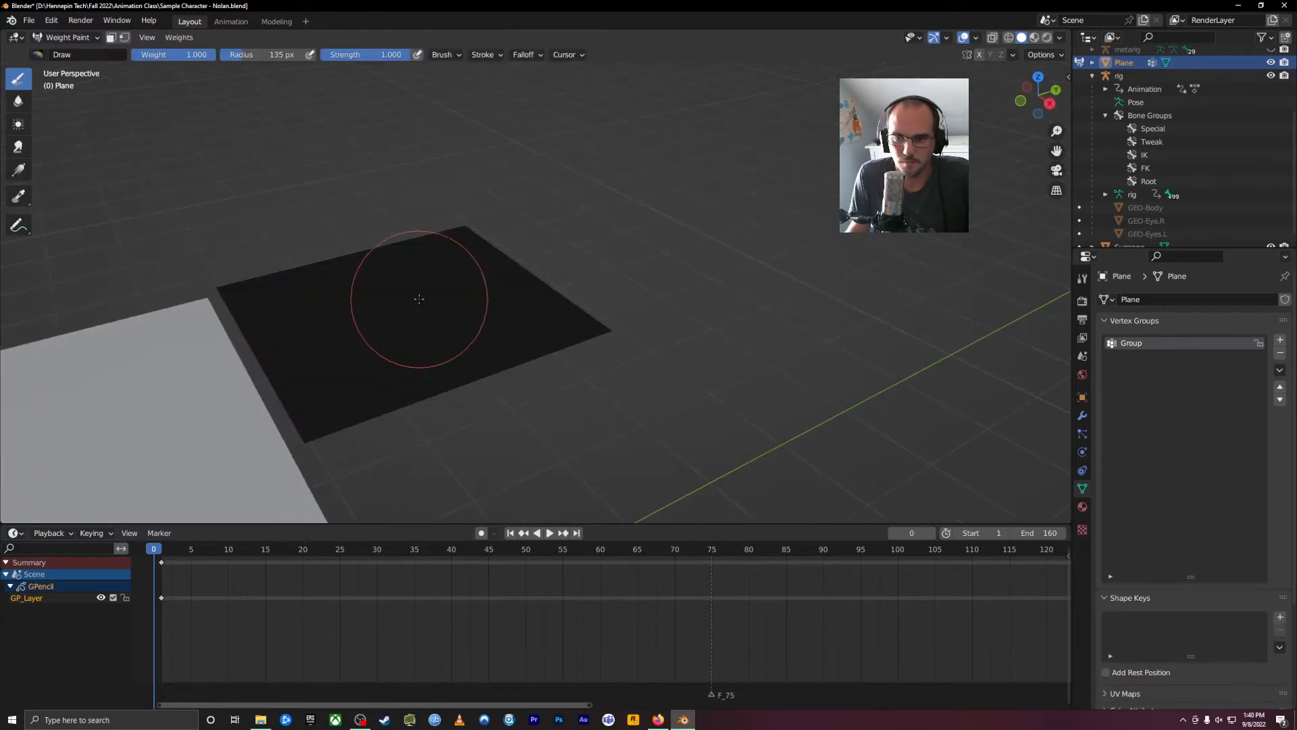
{"action": "key", "text": "Tab"}
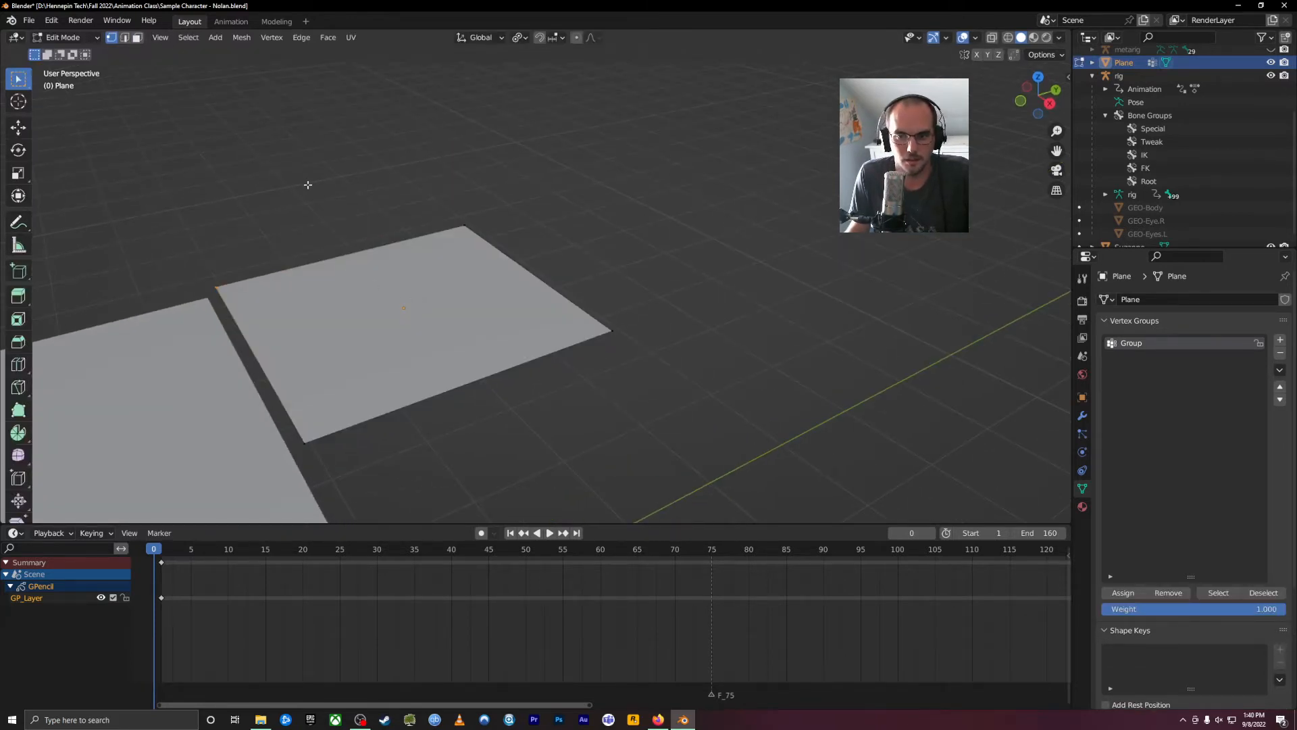
{"action": "key", "text": "a"}
{"action": "middle_click_drag", "start_coordinate": [308, 185], "coordinate": [105, 527]}
Search Windows for "keyns", launch the keystroke display program, and return to the plane in Blender.
{"action": "left_click", "coordinate": [125, 721]}
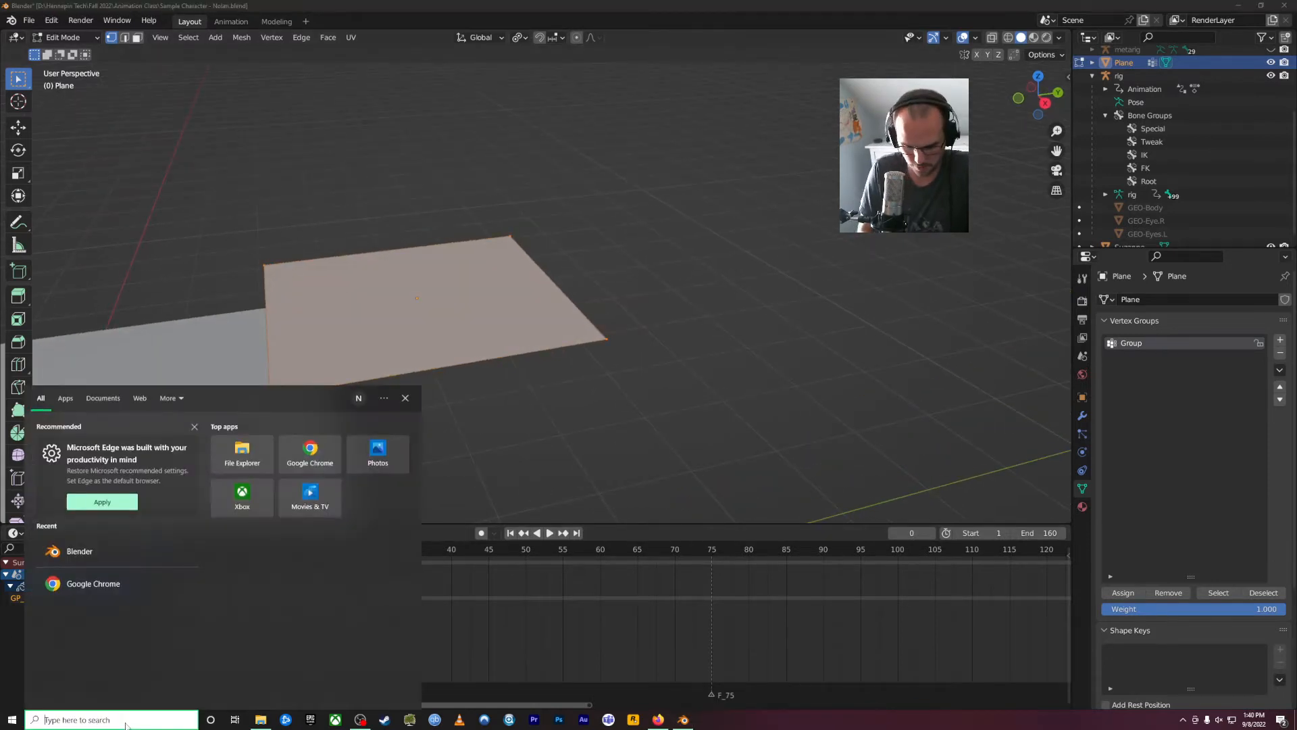
{"action": "type", "text": "key"}
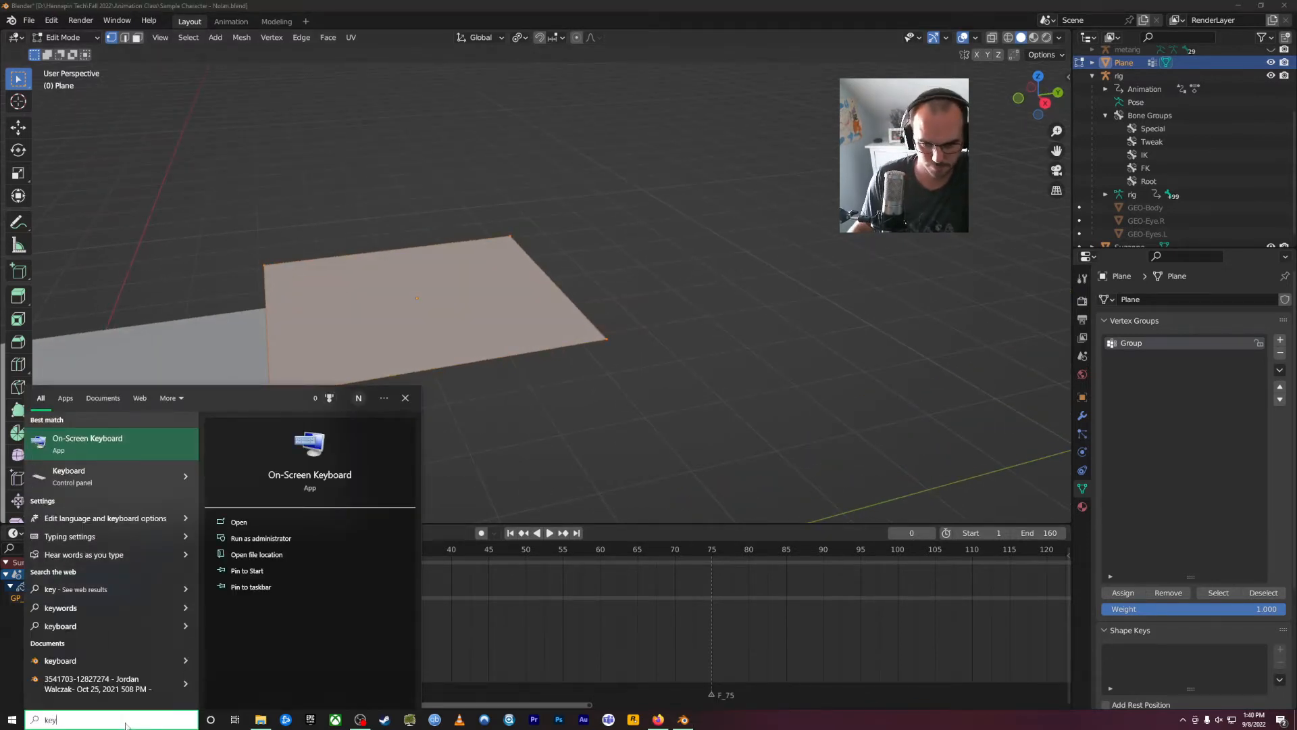
{"action": "type", "text": "ns"}
{"action": "left_click", "coordinate": [71, 437]}
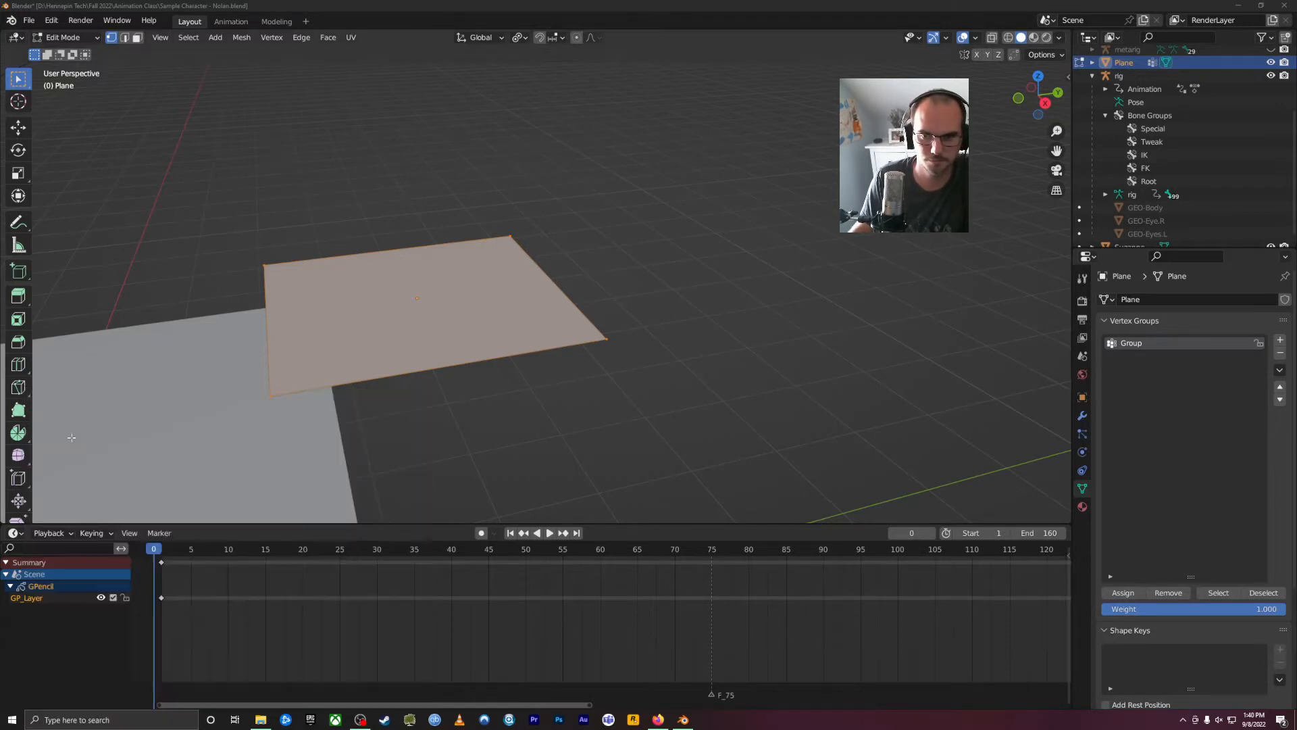
{"action": "mouse_move", "coordinate": [574, 233]}
{"action": "middle_mouse_down"}
{"action": "mouse_move", "coordinate": [550, 269]}
{"action": "mouse_move", "coordinate": [634, 238]}
{"action": "mouse_move", "coordinate": [602, 237]}
{"action": "middle_mouse_up"}
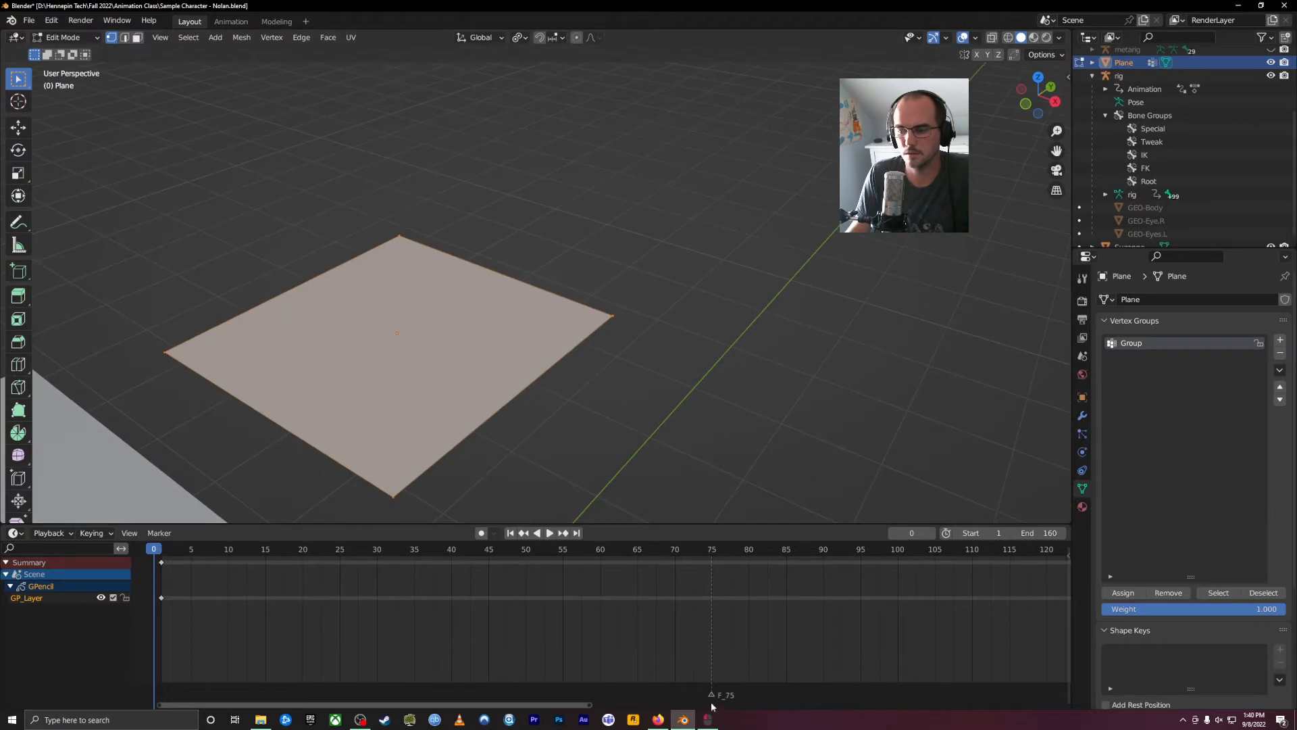
{"action": "left_click", "coordinate": [708, 718]}
{"action": "left_click", "coordinate": [789, 446]}
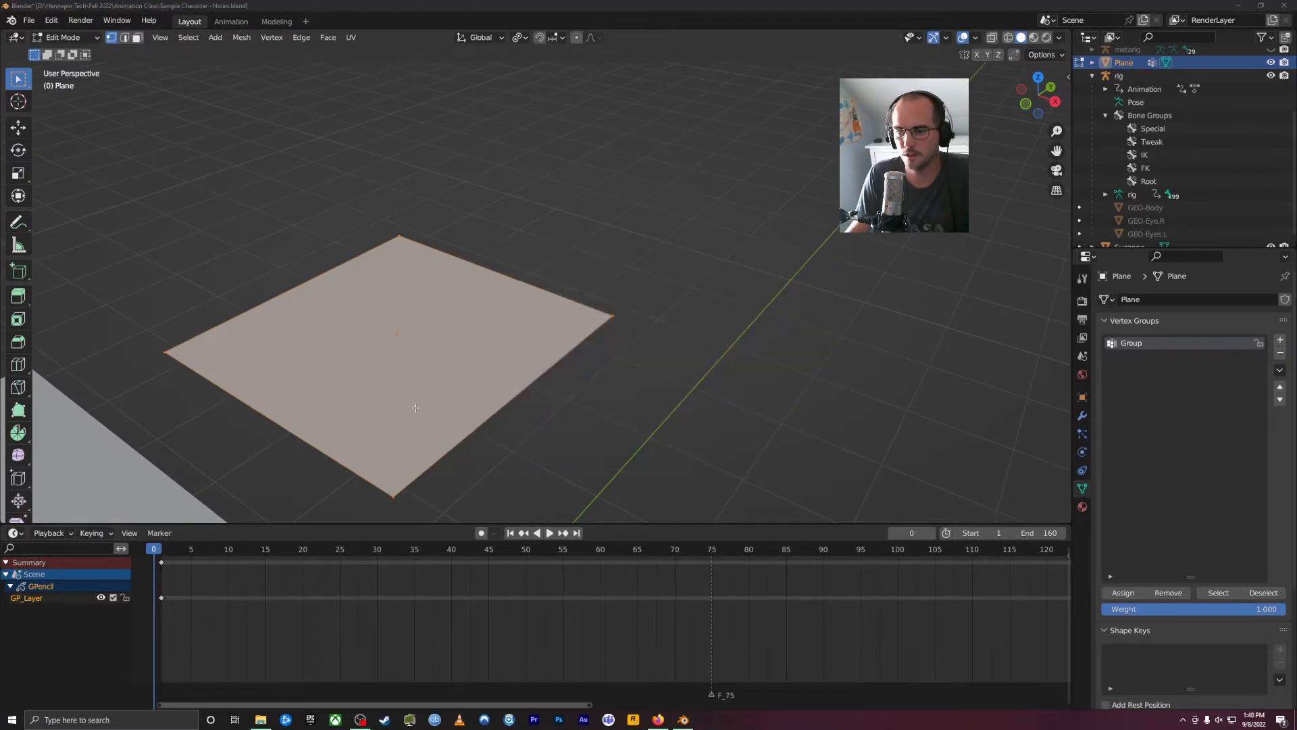
Subdivide the whole plane four times to give it a dense grid of vertices.
{"action": "right_click", "coordinate": [405, 341]}
{"action": "left_click", "coordinate": [416, 334]}
{"action": "right_click", "coordinate": [413, 340]}
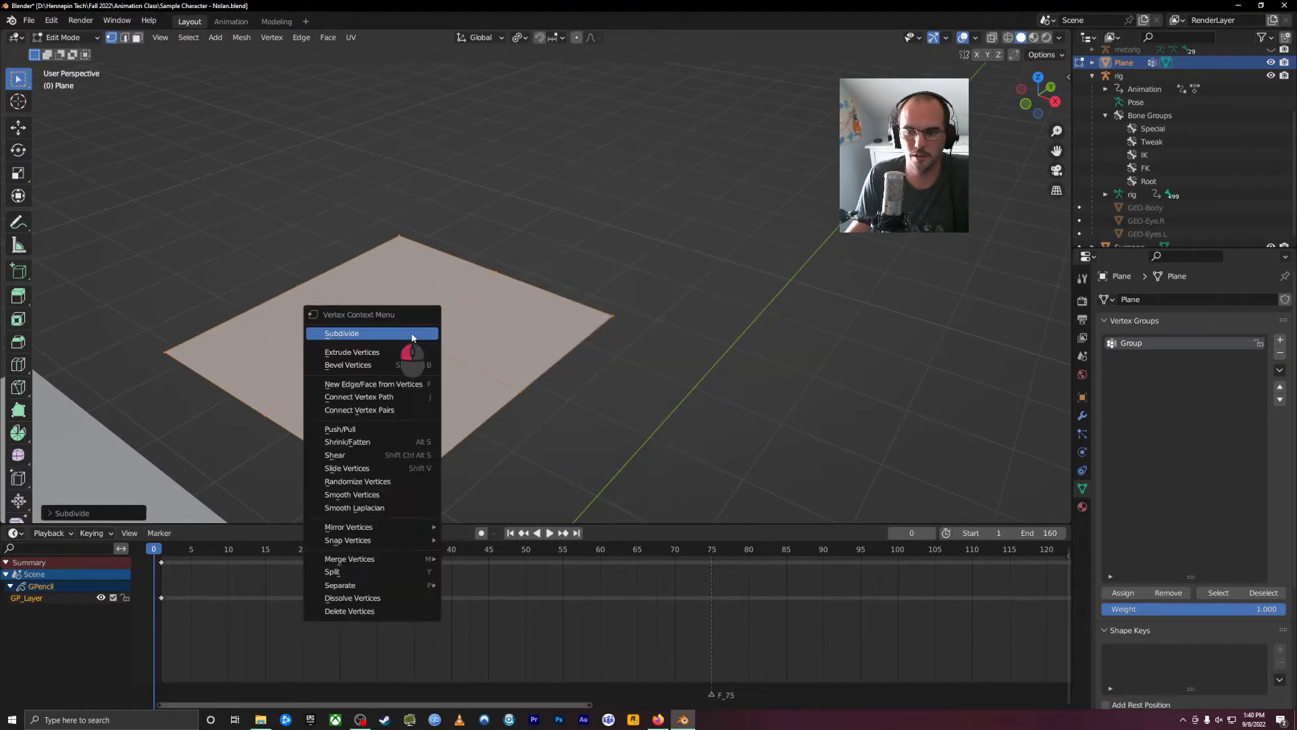
{"action": "left_click", "coordinate": [416, 335]}
{"action": "right_click", "coordinate": [418, 338]}
{"action": "left_click", "coordinate": [425, 335]}
{"action": "right_click", "coordinate": [454, 344]}
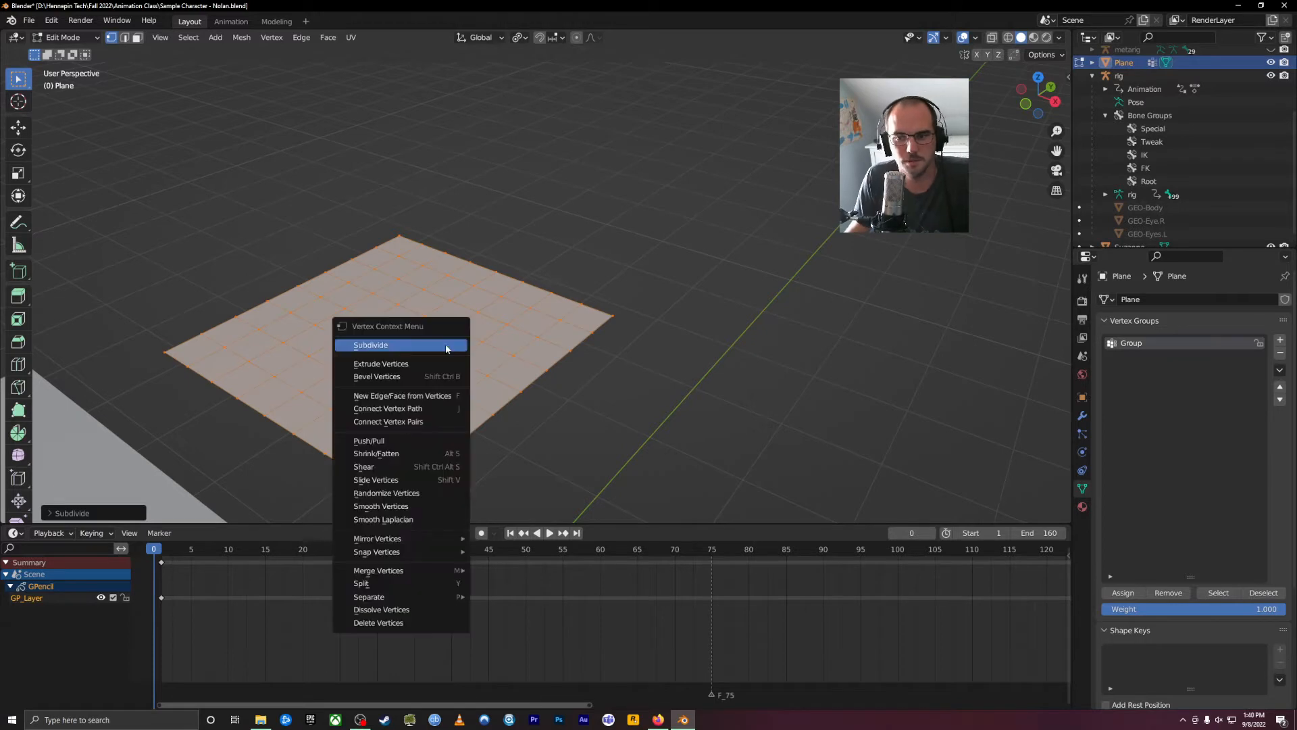
{"action": "left_click", "coordinate": [449, 343]}
{"action": "middle_click_drag", "start_coordinate": [448, 348], "coordinate": [469, 356]}
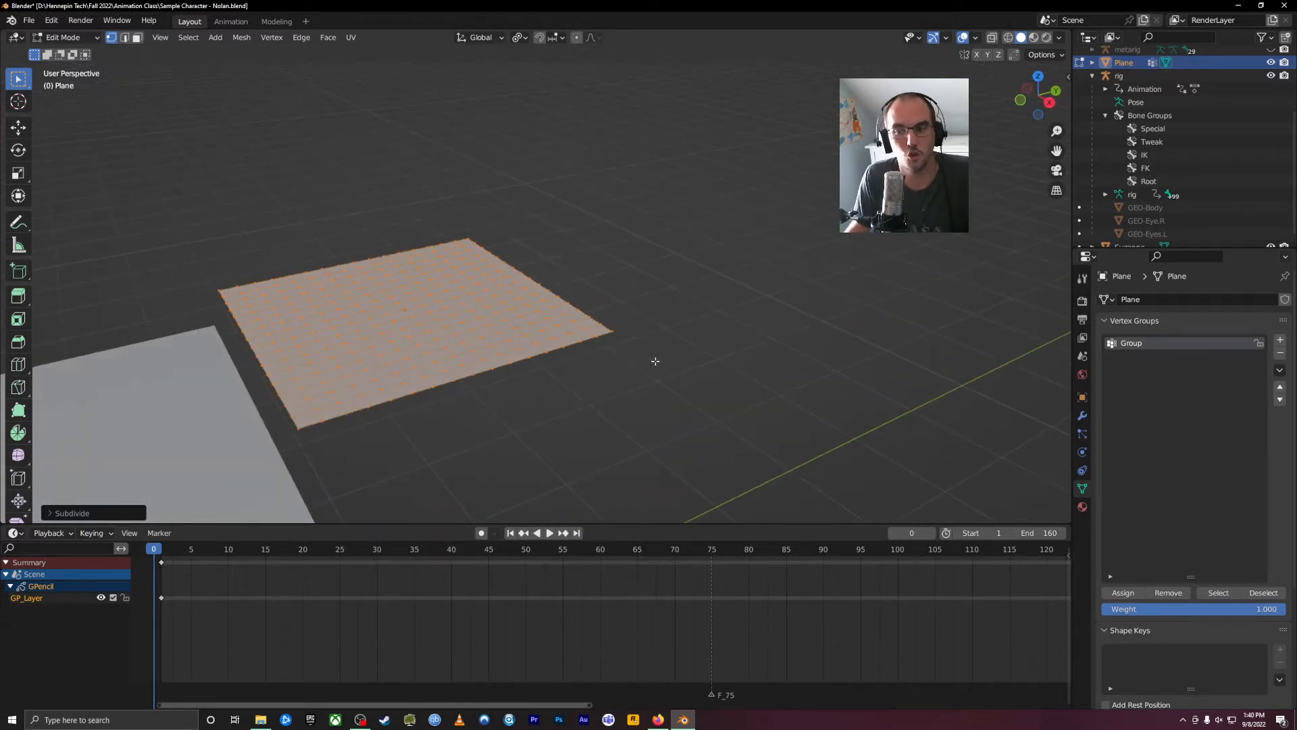
{"action": "middle_click_drag", "start_coordinate": [313, 257], "coordinate": [388, 352]}
Return the subdivided plane to Object Mode and switch it to Weight Paint mode.
{"action": "left_click", "coordinate": [68, 37]}
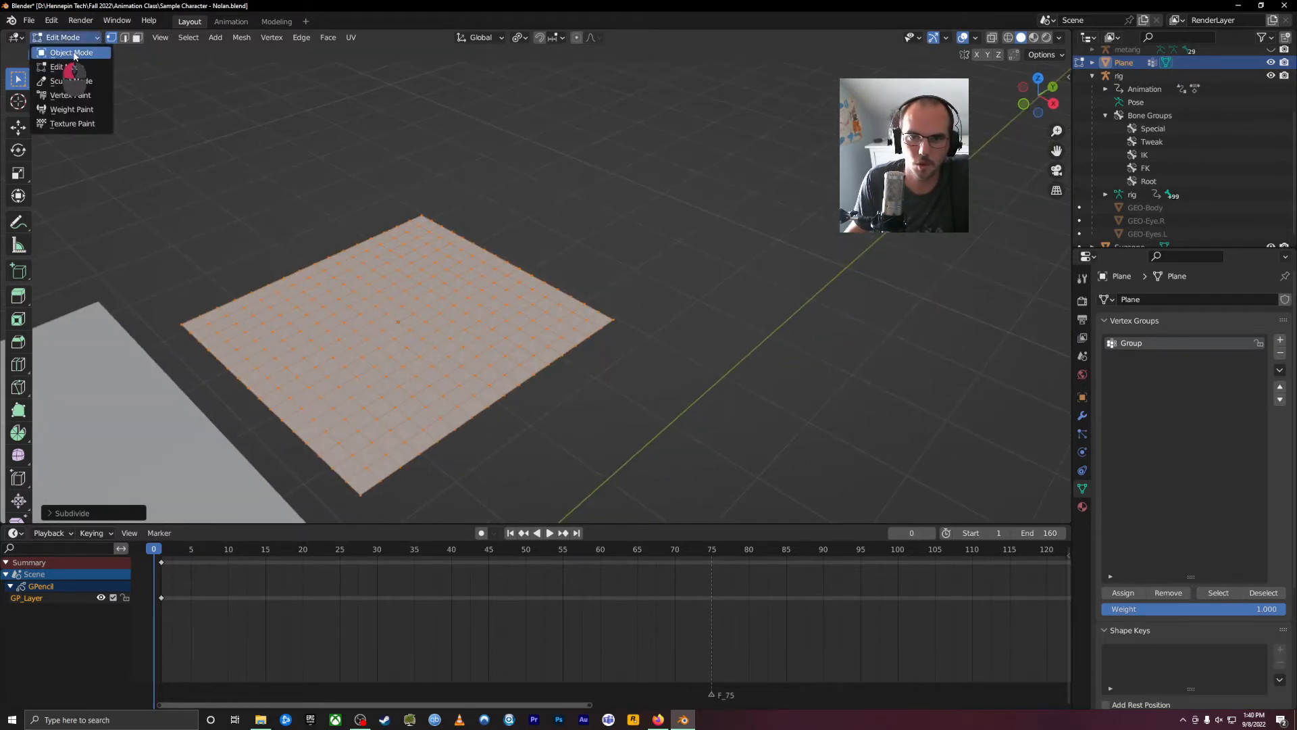
{"action": "left_click", "coordinate": [70, 52]}
{"action": "left_click", "coordinate": [68, 37]}
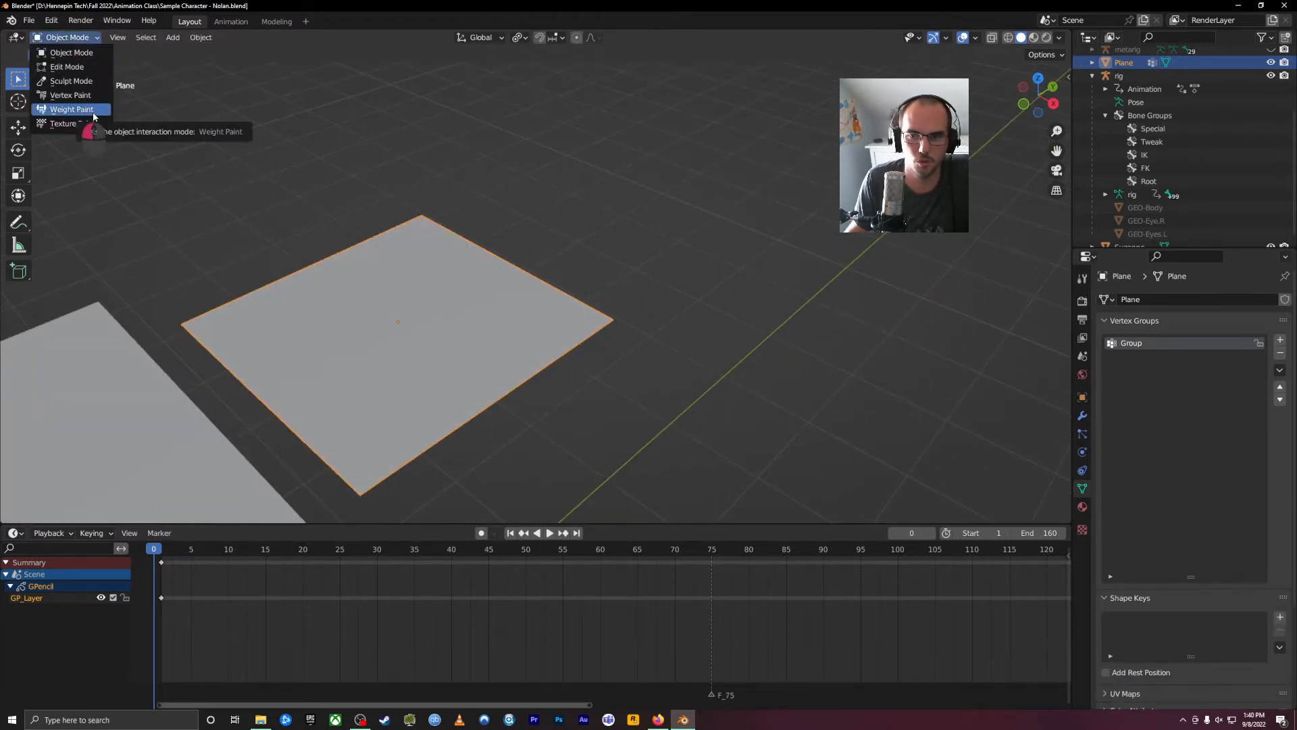
{"action": "left_click", "coordinate": [94, 115]}
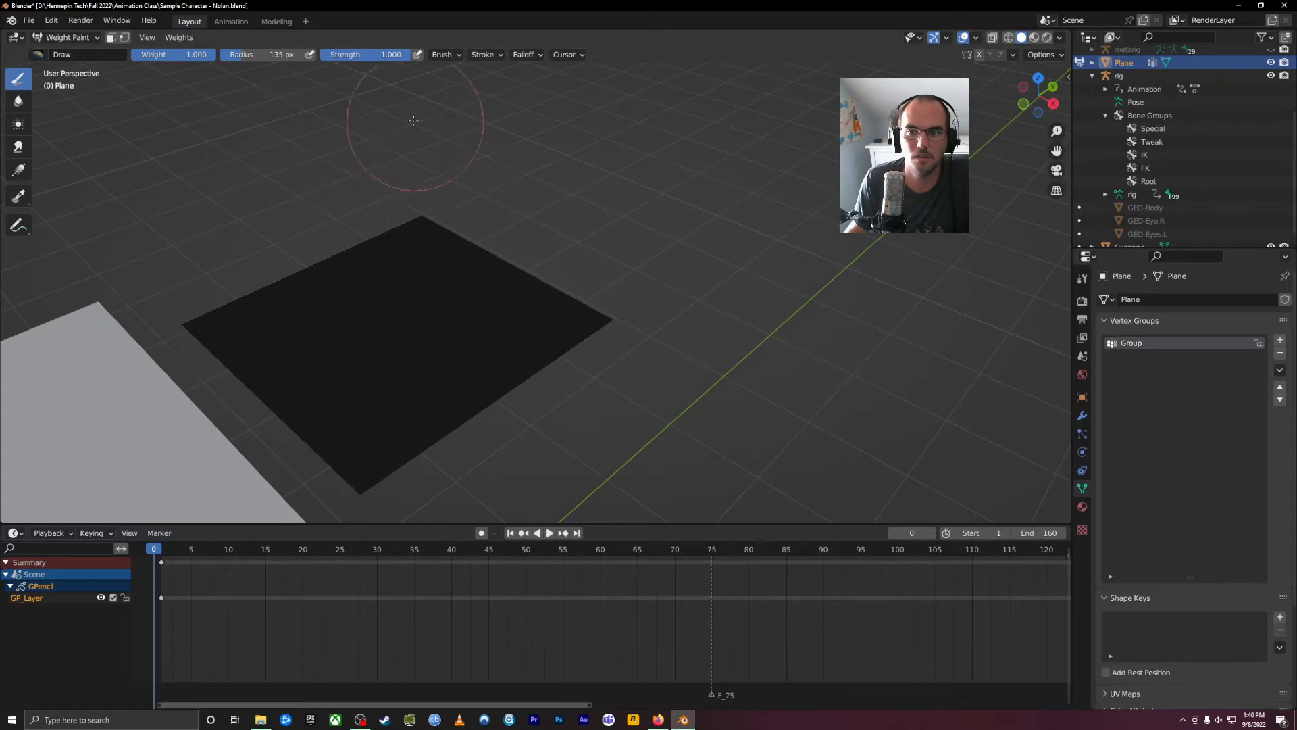
Resize the Draw brush interactively, trying larger and smaller sizes, and settle on a radius of 98 px.
{"action": "key", "text": "g"}
{"action": "key", "text": "f"}
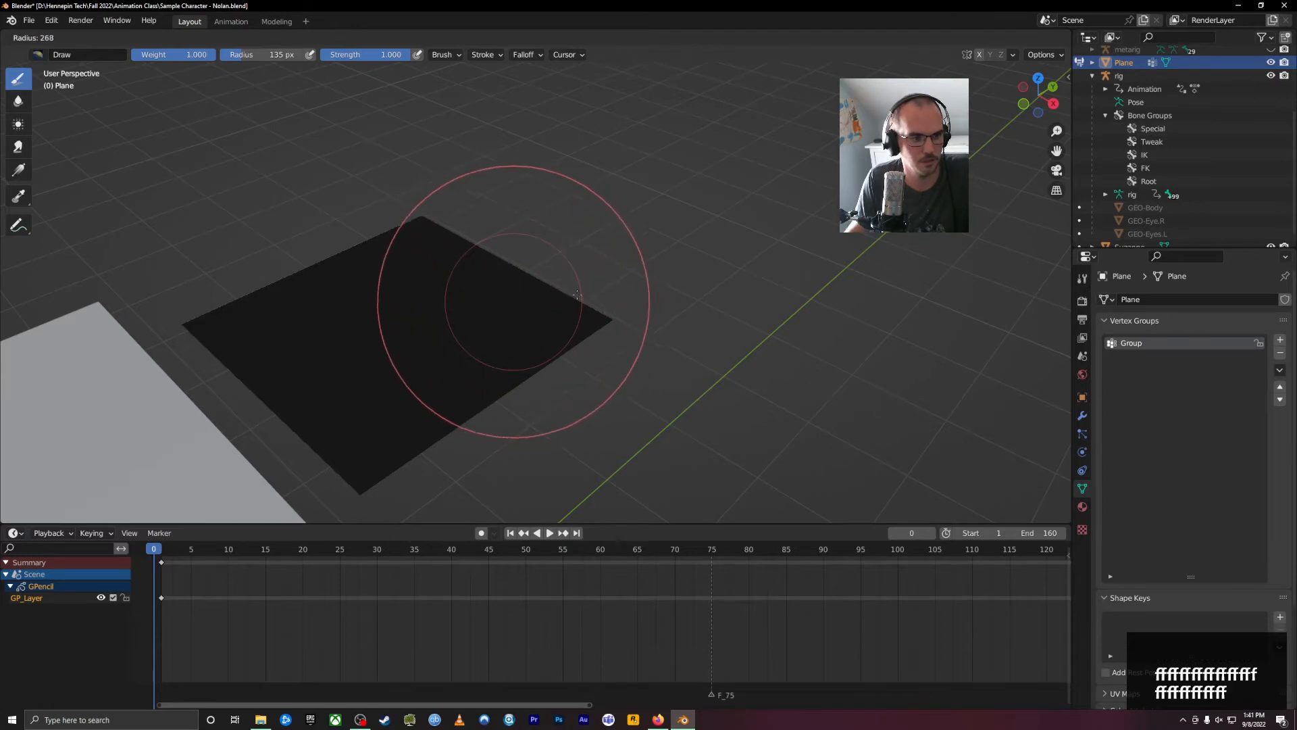
{"action": "left_click", "coordinate": [487, 308]}
{"action": "key", "text": "f"}
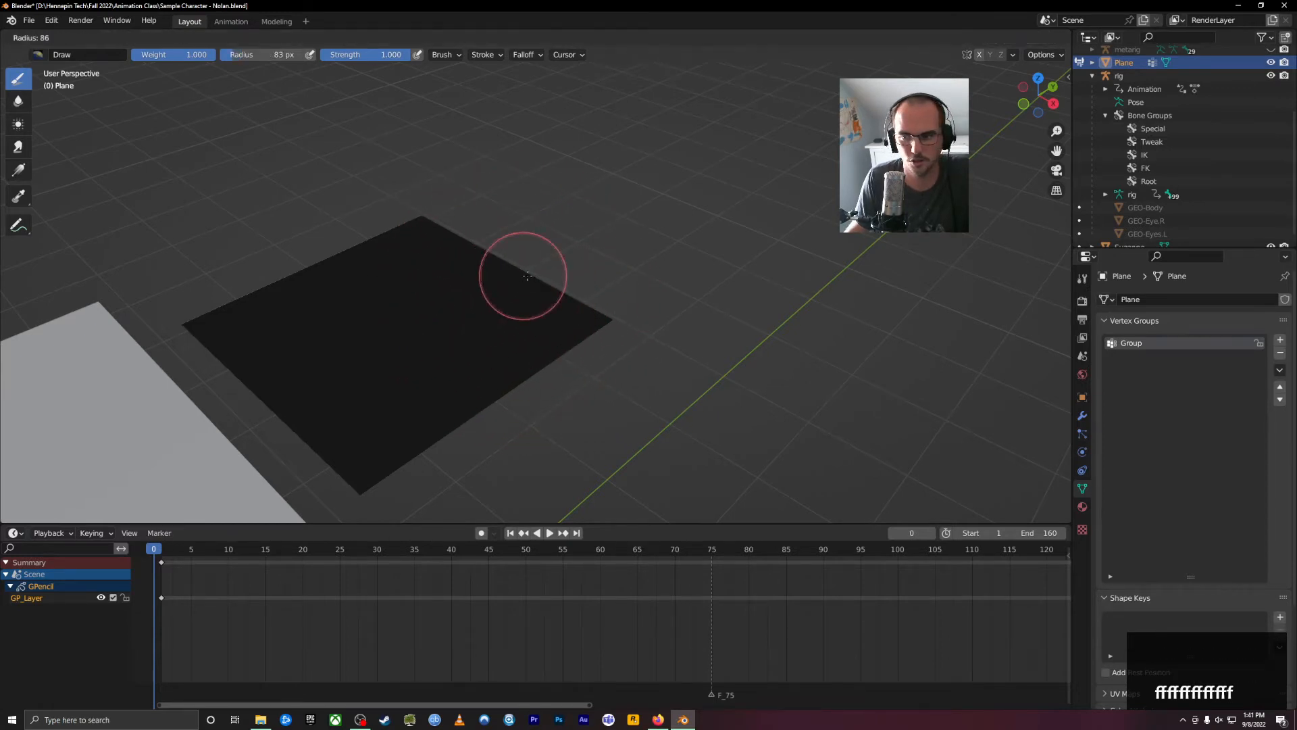
{"action": "left_click", "coordinate": [608, 294]}
{"action": "key", "text": "f"}
{"action": "left_click", "coordinate": [608, 287]}
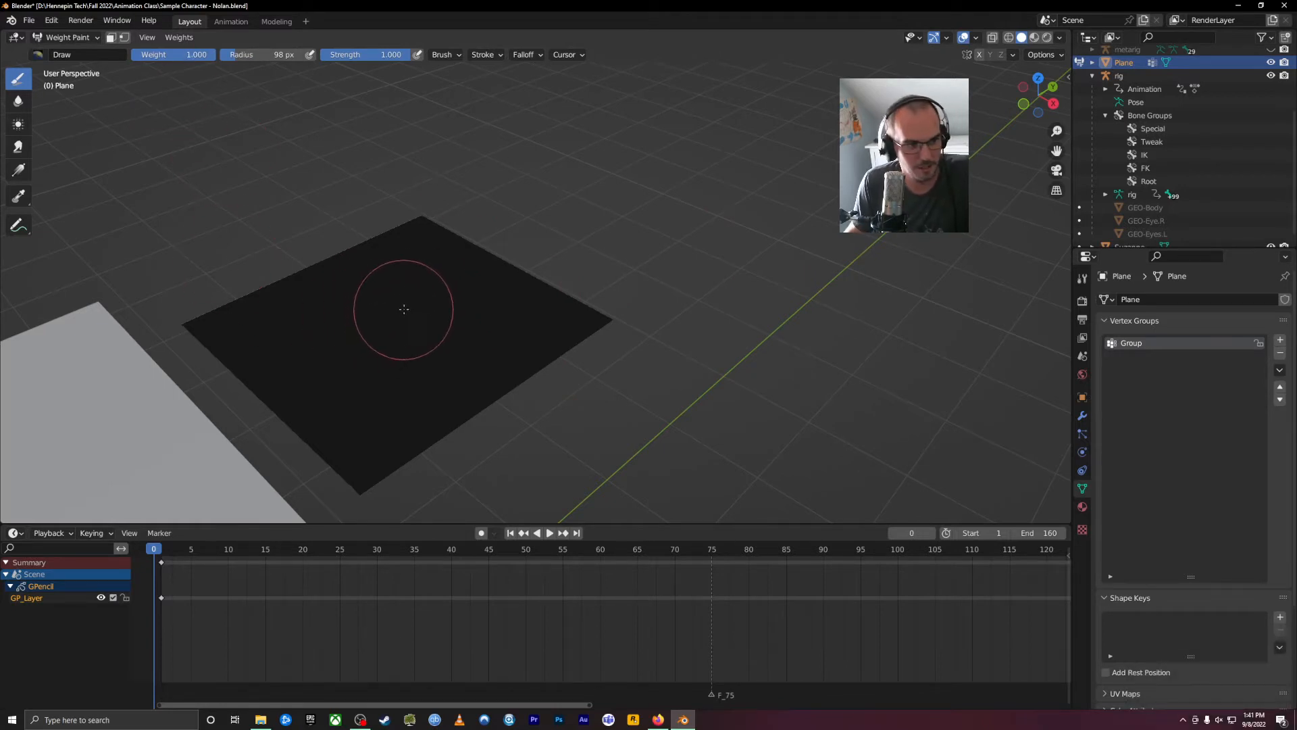
Paint a weight 1.000 patch in the middle of the plane and extend it with another stroke.
{"action": "mouse_move", "coordinate": [403, 310]}
{"action": "left_mouse_down"}
{"action": "mouse_move", "coordinate": [385, 316]}
{"action": "mouse_move", "coordinate": [456, 334]}
{"action": "mouse_move", "coordinate": [425, 310]}
{"action": "left_mouse_up"}
{"action": "scroll", "coordinate": [512, 354], "scroll_direction": "up", "scroll_amount": 2}
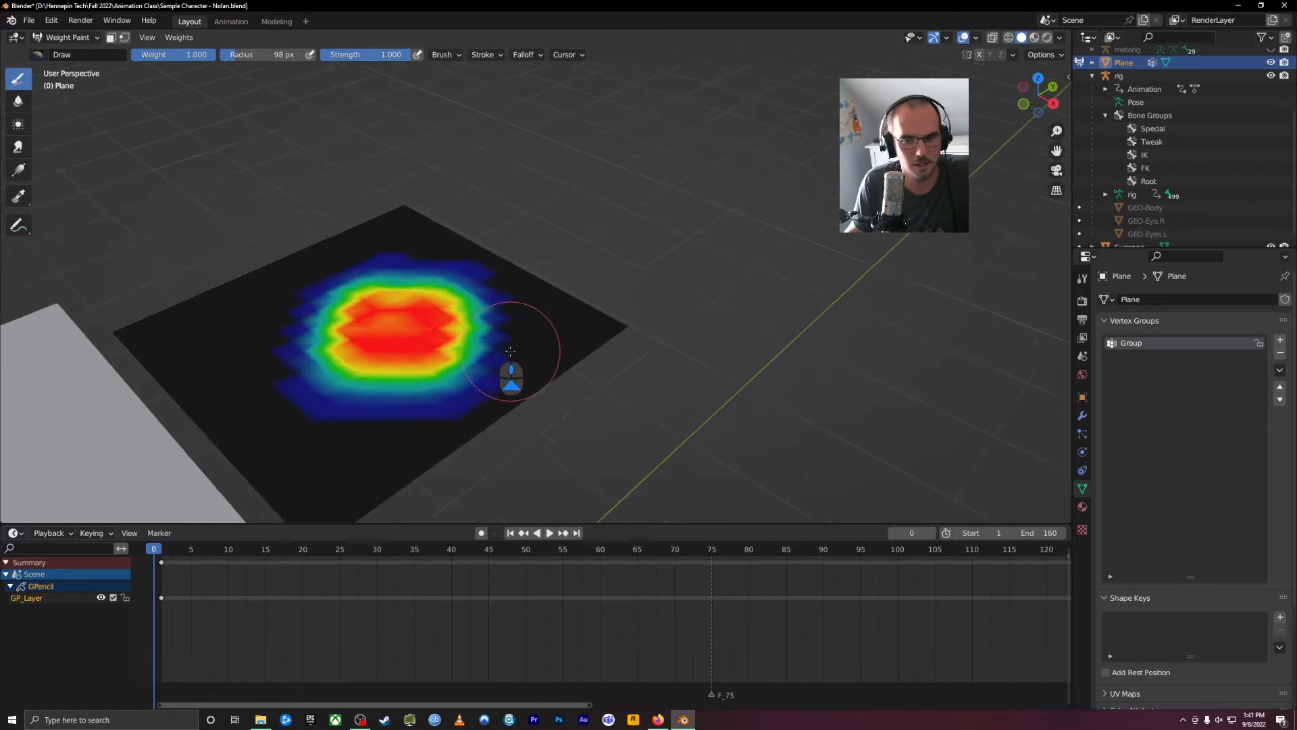
{"action": "mouse_move", "coordinate": [366, 315]}
{"action": "middle_mouse_down"}
{"action": "mouse_move", "coordinate": [336, 351]}
{"action": "mouse_move", "coordinate": [310, 265]}
{"action": "mouse_move", "coordinate": [648, 264]}
{"action": "mouse_move", "coordinate": [599, 257]}
{"action": "mouse_move", "coordinate": [599, 311]}
{"action": "mouse_move", "coordinate": [601, 274]}
{"action": "middle_mouse_up"}
{"action": "scroll", "coordinate": [365, 304], "scroll_direction": "up", "scroll_amount": 4}
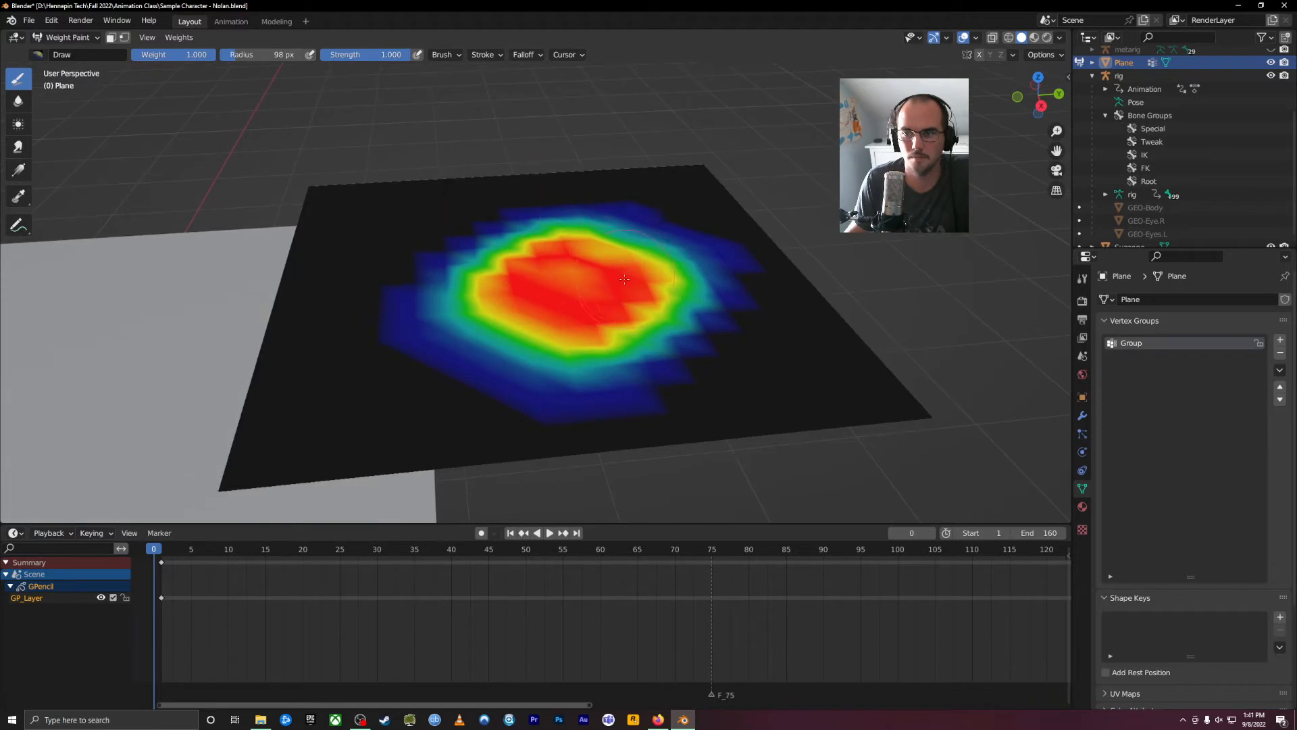
{"action": "mouse_move", "coordinate": [483, 254]}
{"action": "left_mouse_down"}
{"action": "mouse_move", "coordinate": [631, 316]}
{"action": "mouse_move", "coordinate": [594, 297]}
{"action": "mouse_move", "coordinate": [660, 318]}
{"action": "mouse_move", "coordinate": [691, 305]}
{"action": "left_mouse_up"}
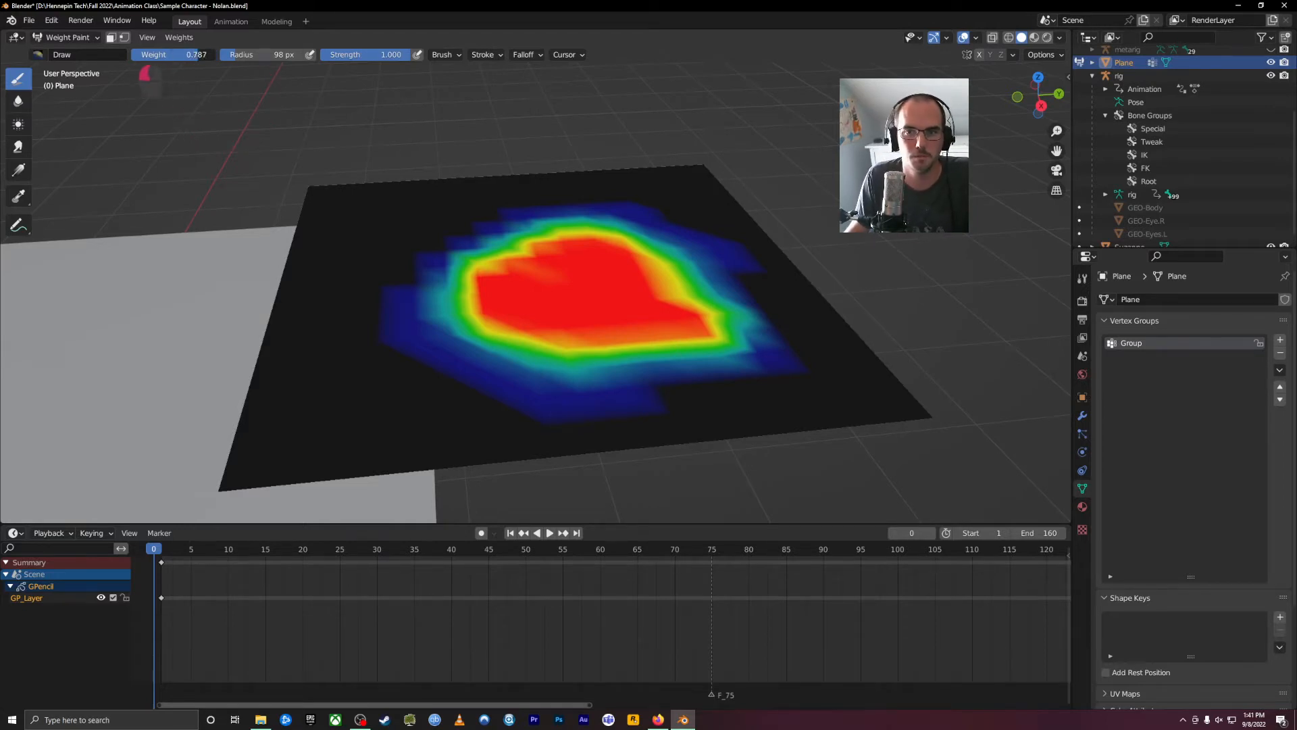
Set the brush weight to 0.396, enlarge its radius to 298 px, and paint over the entire plane.
{"action": "left_click_drag", "start_coordinate": [139, 55], "coordinate": [106, 54]}
{"action": "mouse_move", "coordinate": [534, 273]}
{"action": "left_mouse_down"}
{"action": "mouse_move", "coordinate": [550, 298]}
{"action": "mouse_move", "coordinate": [607, 261]}
{"action": "mouse_move", "coordinate": [525, 251]}
{"action": "mouse_move", "coordinate": [473, 338]}
{"action": "mouse_move", "coordinate": [337, 271]}
{"action": "mouse_move", "coordinate": [504, 261]}
{"action": "left_mouse_up"}
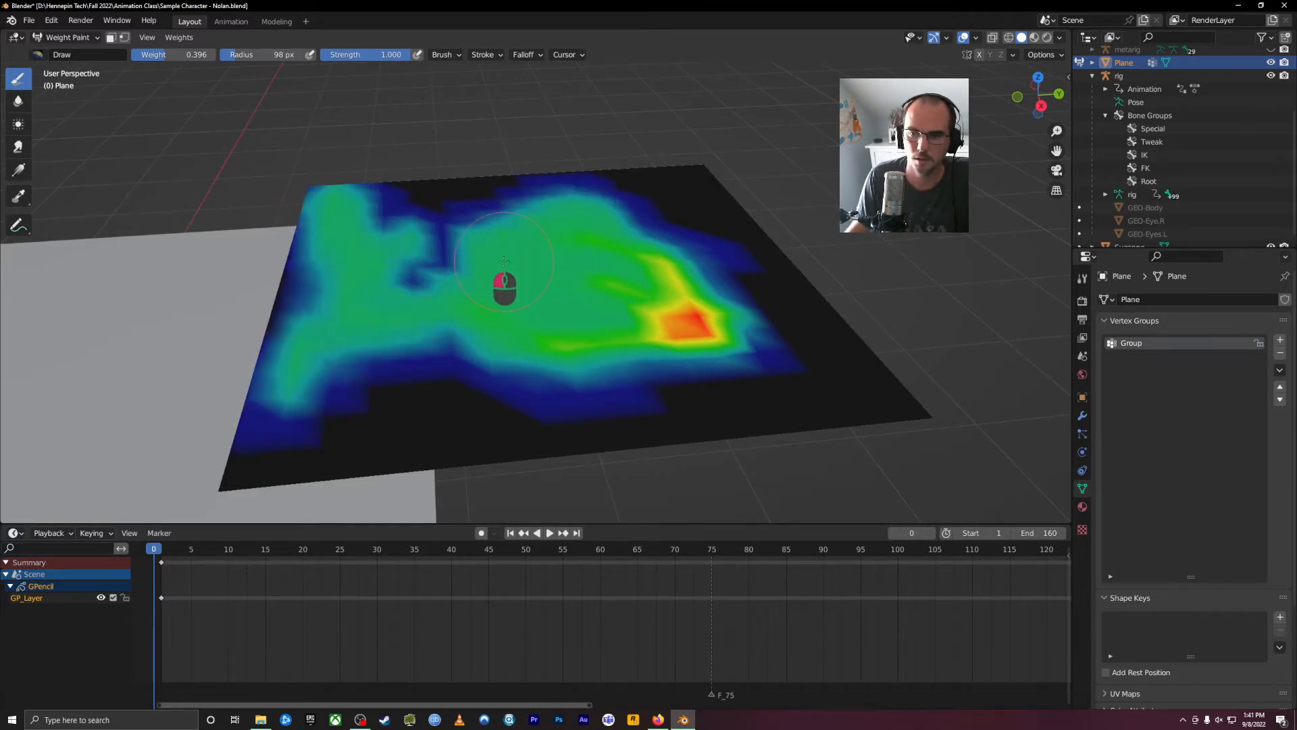
{"action": "key", "text": "f"}
{"action": "left_click", "coordinate": [607, 262]}
{"action": "mouse_move", "coordinate": [857, 353]}
{"action": "left_mouse_down"}
{"action": "mouse_move", "coordinate": [665, 163]}
{"action": "mouse_move", "coordinate": [538, 385]}
{"action": "mouse_move", "coordinate": [302, 402]}
{"action": "mouse_move", "coordinate": [824, 388]}
{"action": "left_mouse_up"}
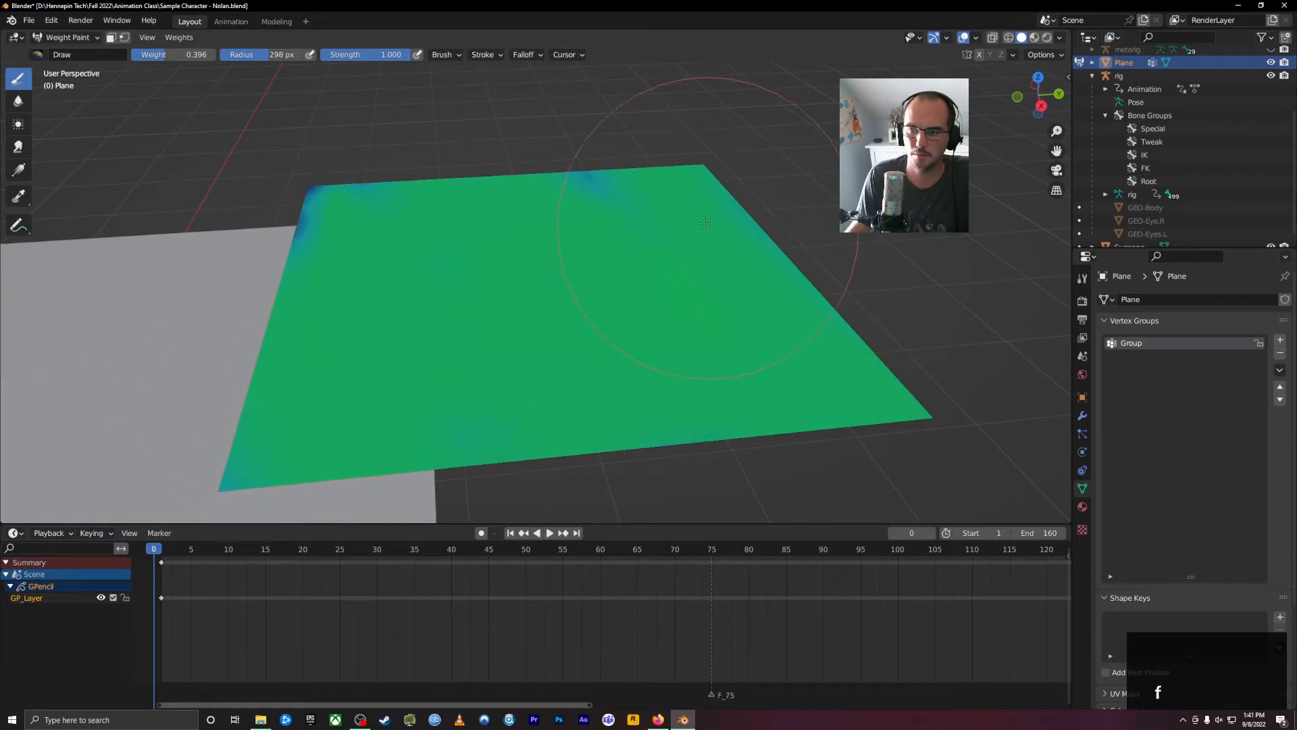
{"action": "mouse_move", "coordinate": [705, 222]}
{"action": "left_mouse_down"}
{"action": "mouse_move", "coordinate": [301, 246]}
{"action": "mouse_move", "coordinate": [985, 377]}
{"action": "left_mouse_up"}
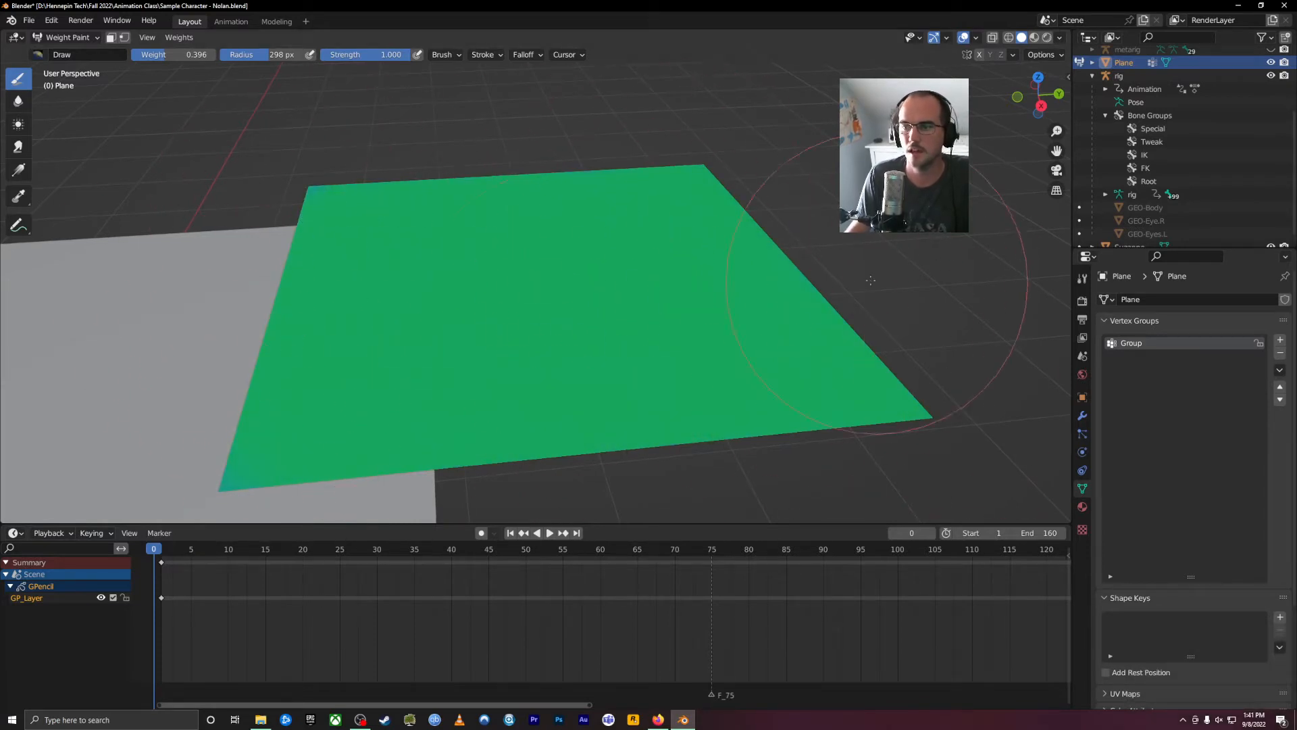
Add a second vertex group, paint one half of the plane at weight 0.396, and compare it with the first group.
{"action": "left_click", "coordinate": [1280, 340]}
{"action": "mouse_move", "coordinate": [878, 378]}
{"action": "left_mouse_down"}
{"action": "mouse_move", "coordinate": [839, 338]}
{"action": "mouse_move", "coordinate": [884, 500]}
{"action": "mouse_move", "coordinate": [709, 233]}
{"action": "mouse_move", "coordinate": [594, 192]}
{"action": "left_mouse_up"}
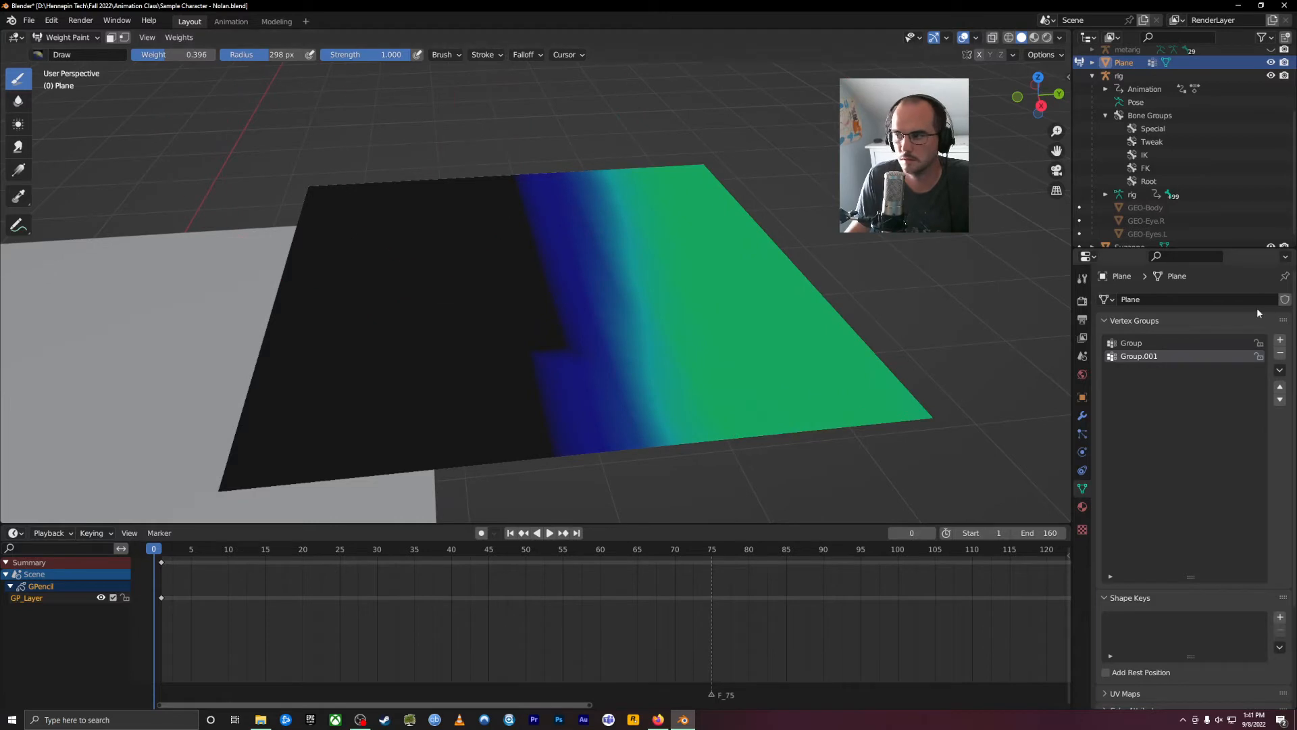
{"action": "left_click", "coordinate": [1162, 343]}
{"action": "left_click", "coordinate": [1155, 356]}
Select the first vertex group, set the brush weight to 0.000, and paint over most of the plane.
{"action": "left_click", "coordinate": [1147, 345]}
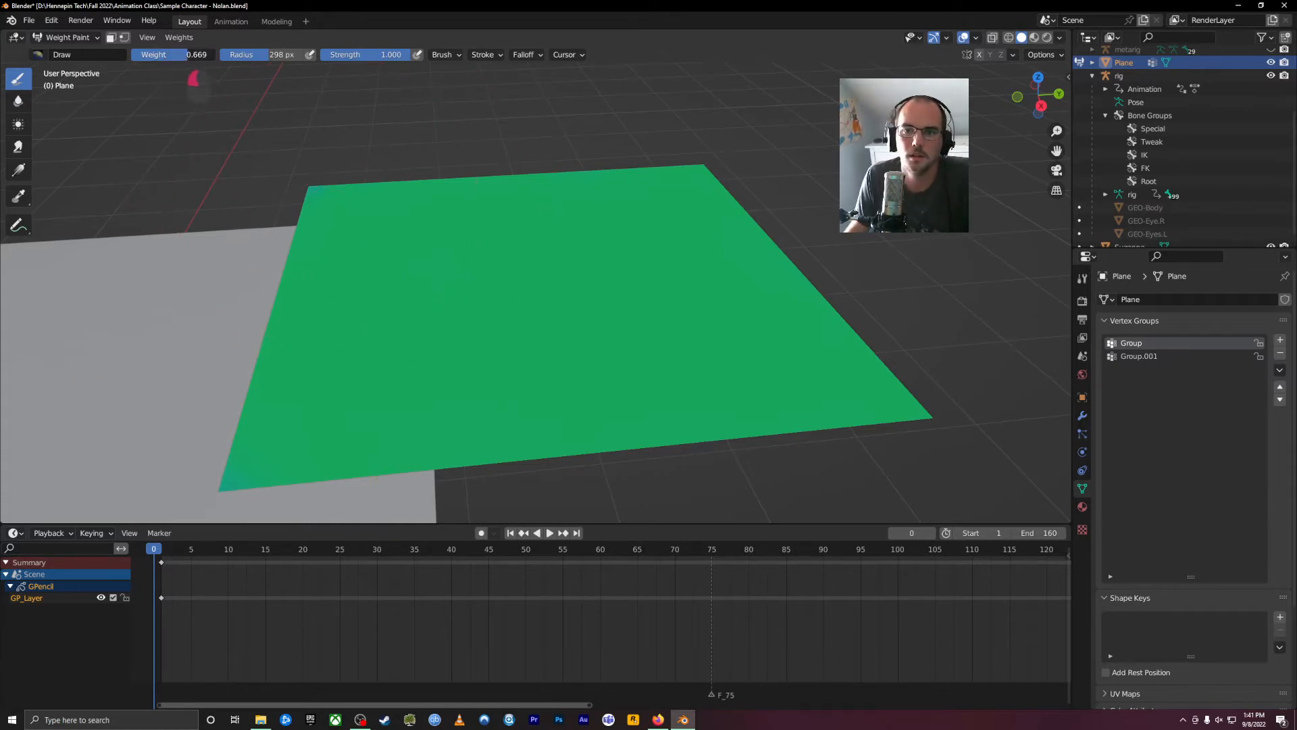
{"action": "left_click_drag", "start_coordinate": [195, 54], "coordinate": [135, 54]}
{"action": "mouse_move", "coordinate": [493, 254]}
{"action": "left_mouse_down"}
{"action": "mouse_move", "coordinate": [660, 382]}
{"action": "mouse_move", "coordinate": [669, 215]}
{"action": "mouse_move", "coordinate": [797, 297]}
{"action": "mouse_move", "coordinate": [694, 253]}
{"action": "mouse_move", "coordinate": [764, 311]}
{"action": "mouse_move", "coordinate": [689, 133]}
{"action": "mouse_move", "coordinate": [871, 369]}
{"action": "mouse_move", "coordinate": [738, 232]}
{"action": "mouse_move", "coordinate": [376, 260]}
{"action": "mouse_move", "coordinate": [868, 283]}
{"action": "left_mouse_up"}
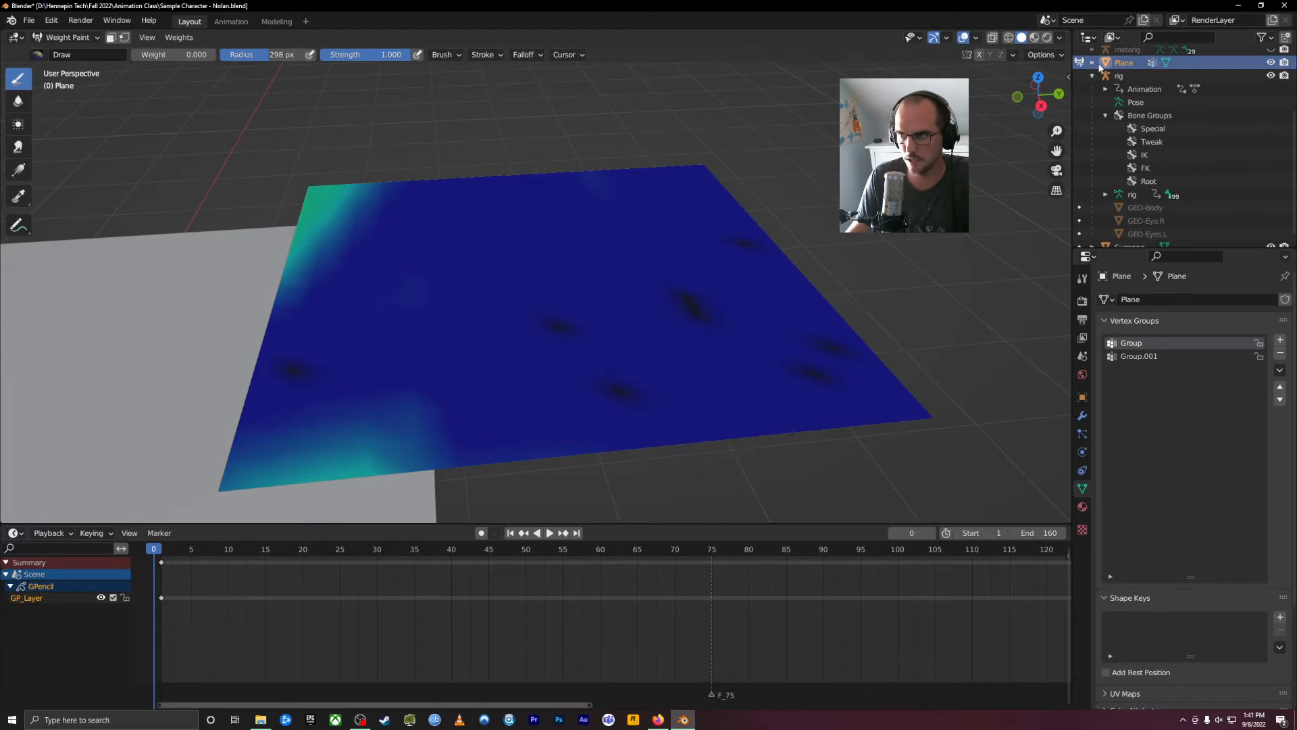
Delete the demonstration plane and bring the rigged character back into view.
{"action": "key", "text": "Delete"}
{"action": "middle_click_drag", "start_coordinate": [475, 401], "coordinate": [470, 326]}
{"action": "scroll", "coordinate": [251, 405], "scroll_direction": "down", "scroll_amount": 1}
{"action": "middle_click_drag", "start_coordinate": [322, 426], "coordinate": [847, 192], "text": "shift"}
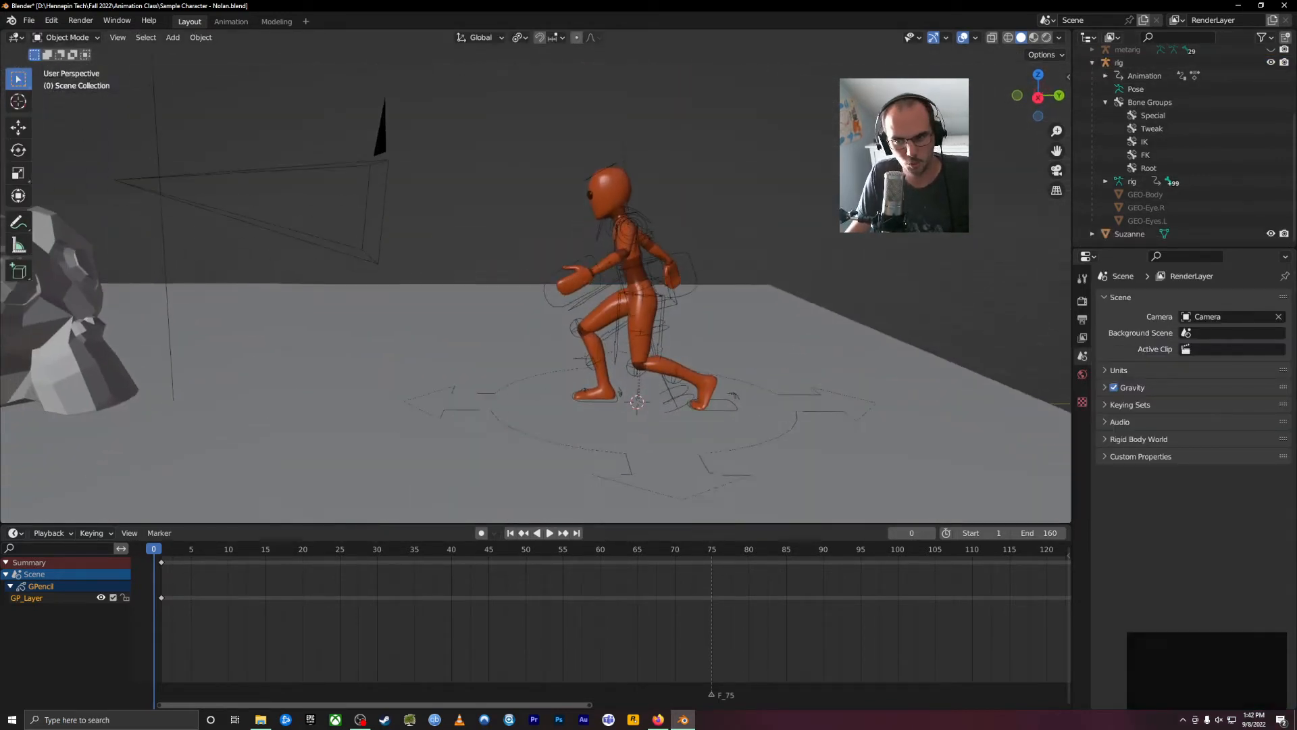
{"action": "middle_click_drag", "start_coordinate": [611, 307], "coordinate": [671, 268]}
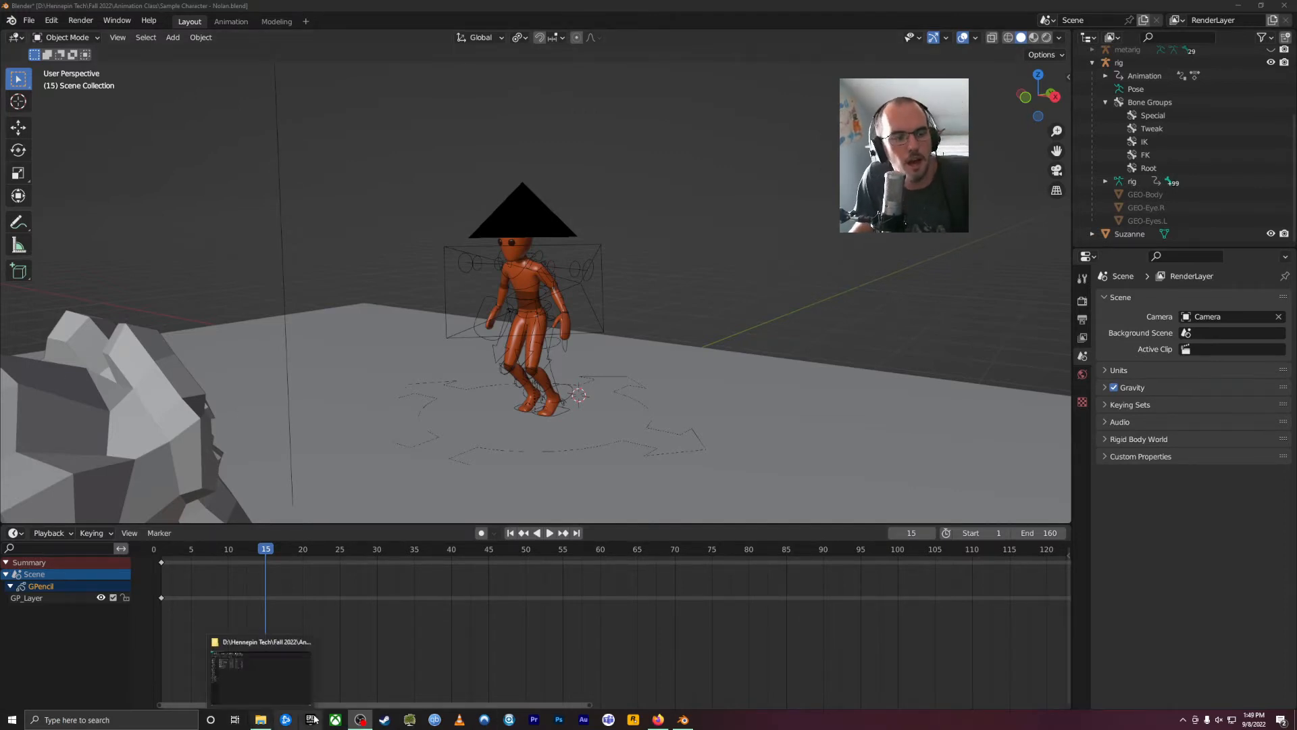
Scrub the timeline back to frame 0 and forward to frame 10 to preview the character's animation.
{"action": "left_click_drag", "start_coordinate": [228, 554], "coordinate": [154, 560]}
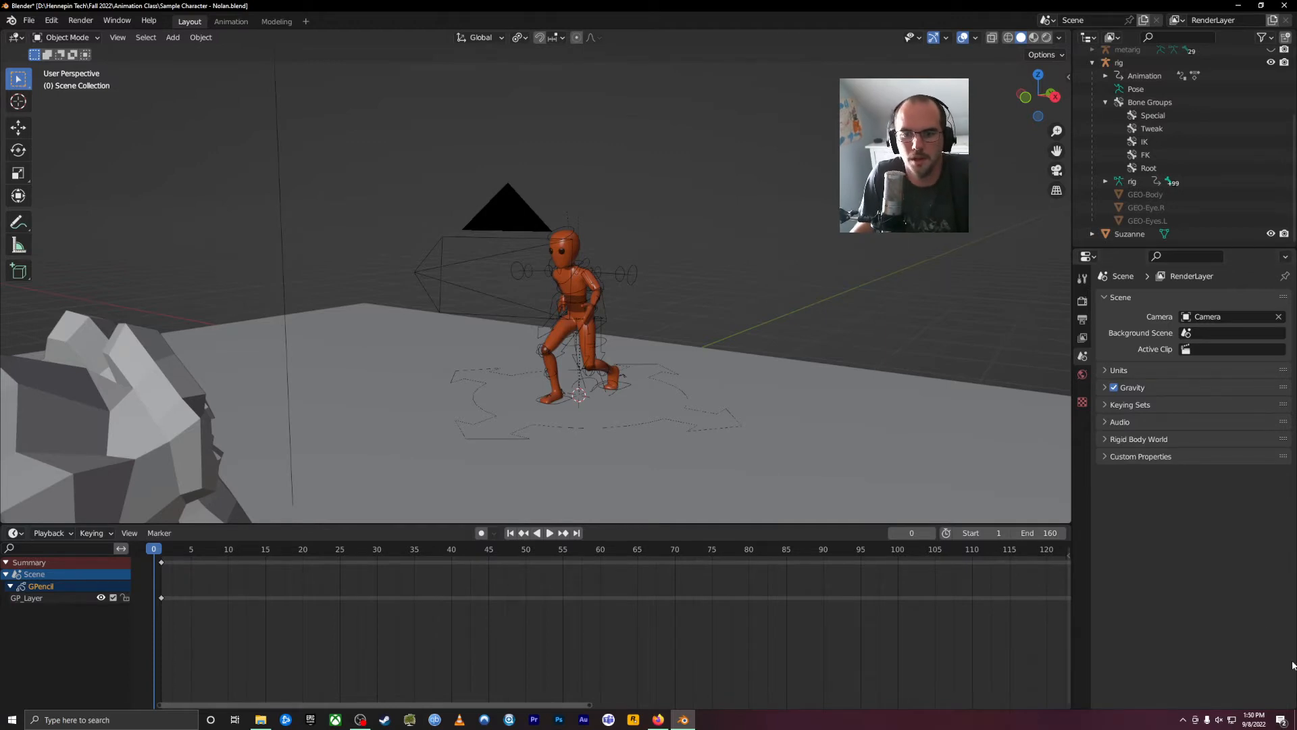
{"action": "left_click", "coordinate": [161, 555]}
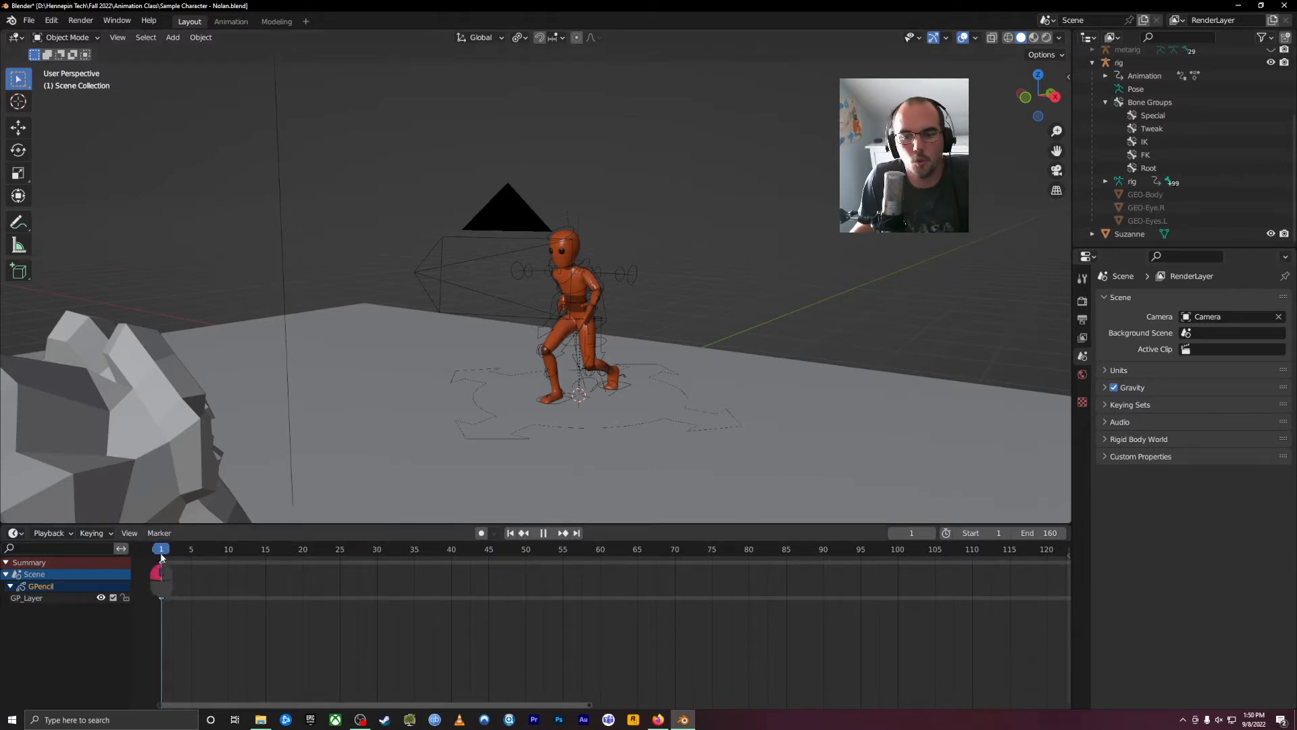
{"action": "left_click_drag", "start_coordinate": [161, 554], "coordinate": [233, 559]}
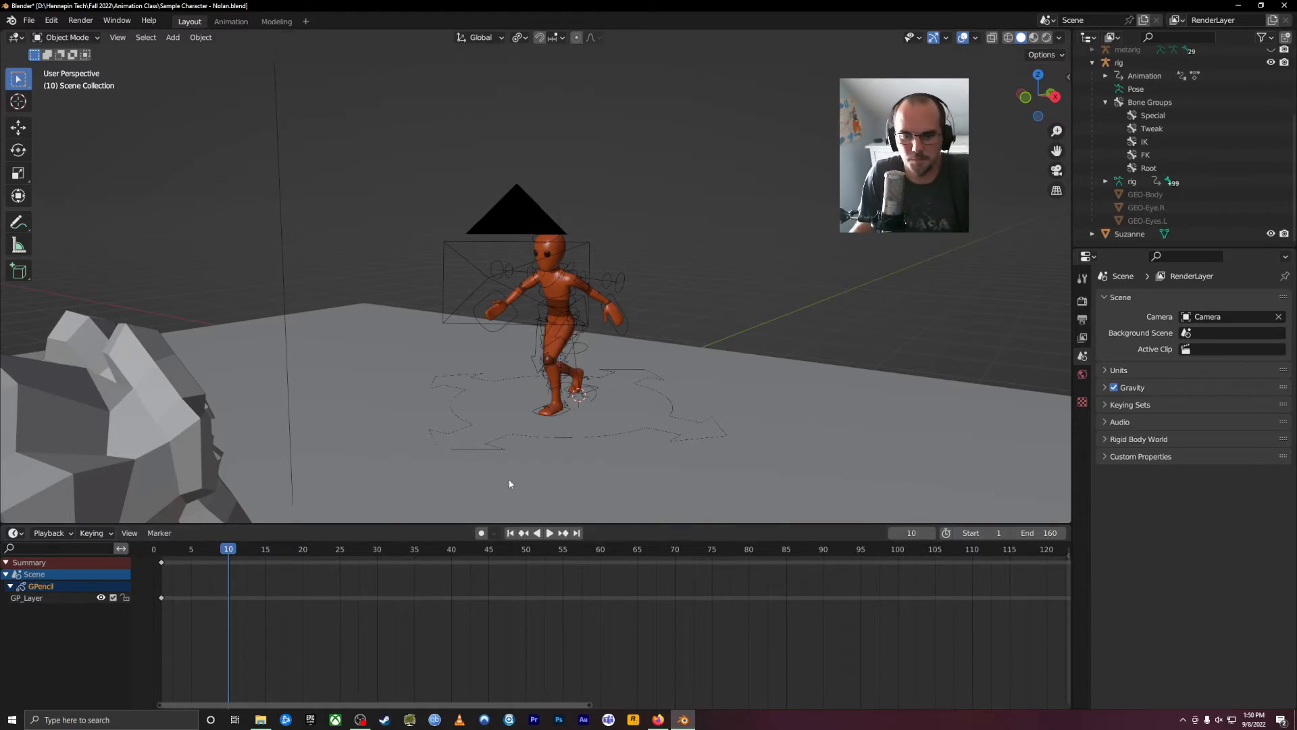
Select the scene camera and delete all keyframes shown in the timeline.
{"action": "left_click", "coordinate": [510, 217]}
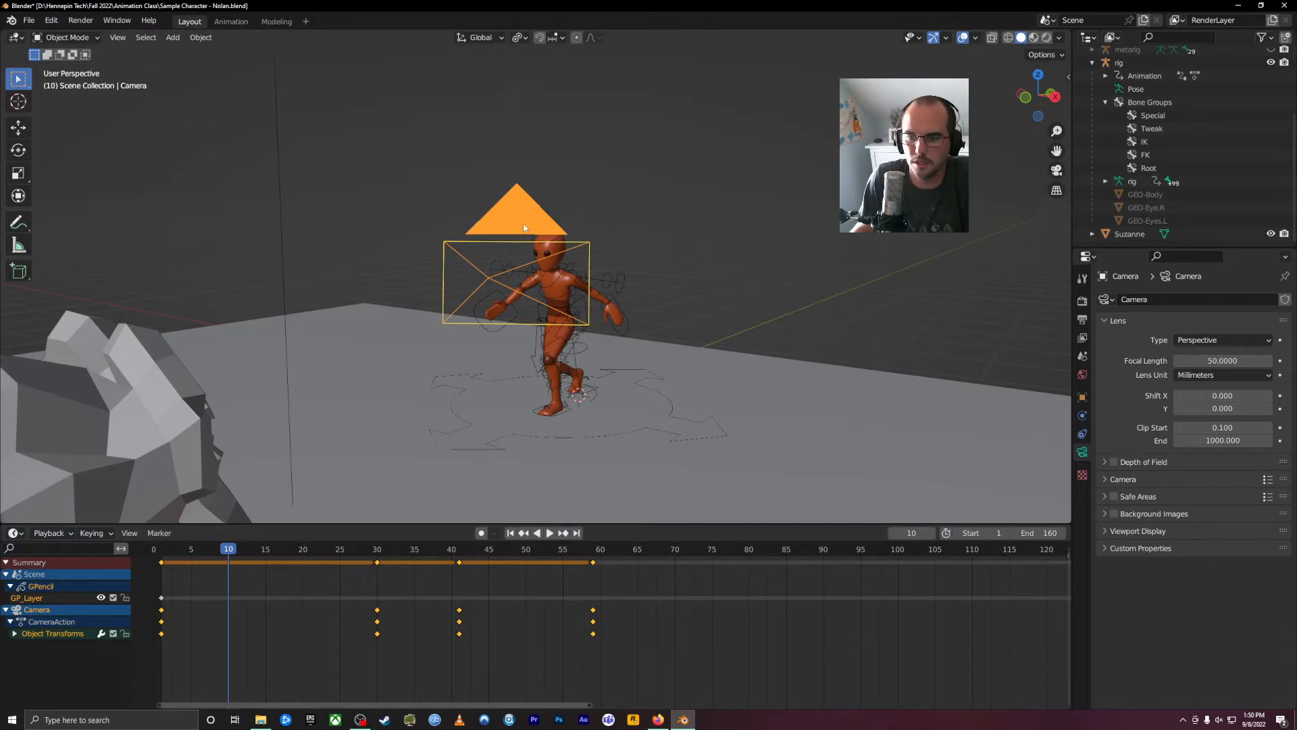
{"action": "middle_click_drag", "start_coordinate": [522, 224], "coordinate": [720, 213]}
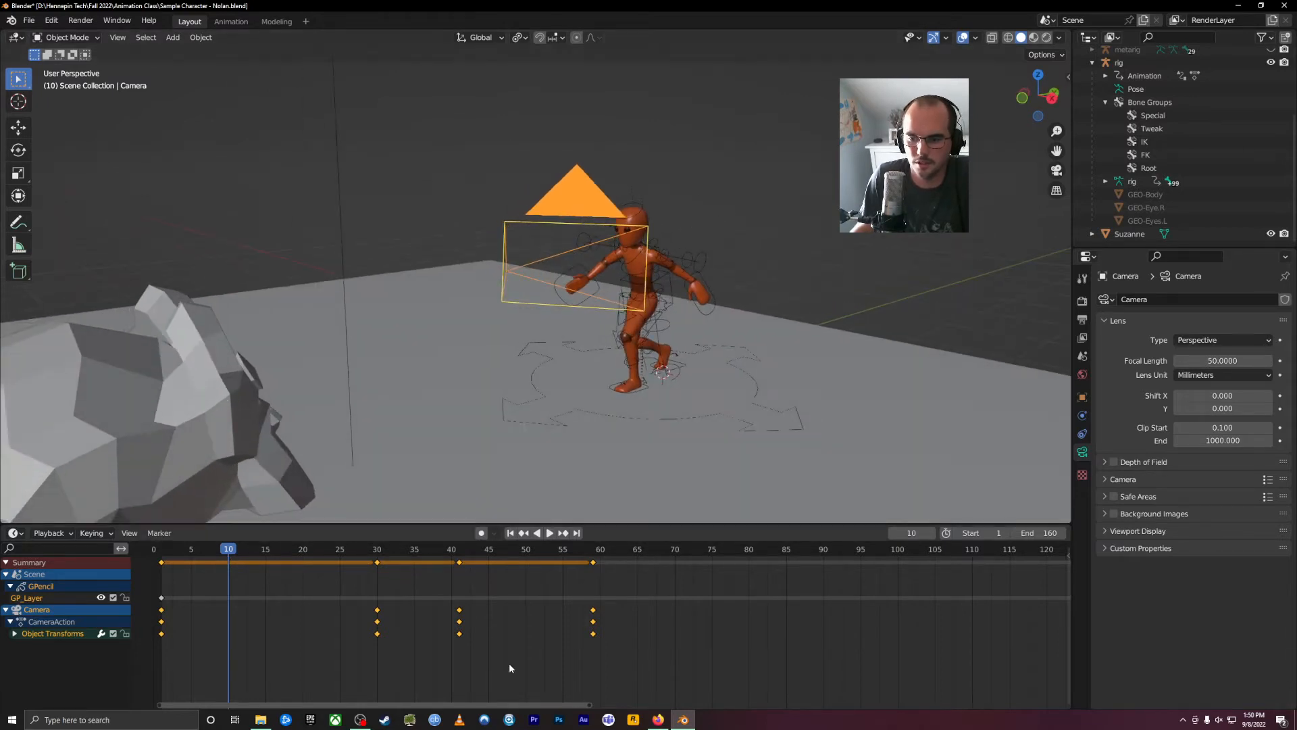
{"action": "left_click_drag", "start_coordinate": [488, 642], "coordinate": [168, 582]}
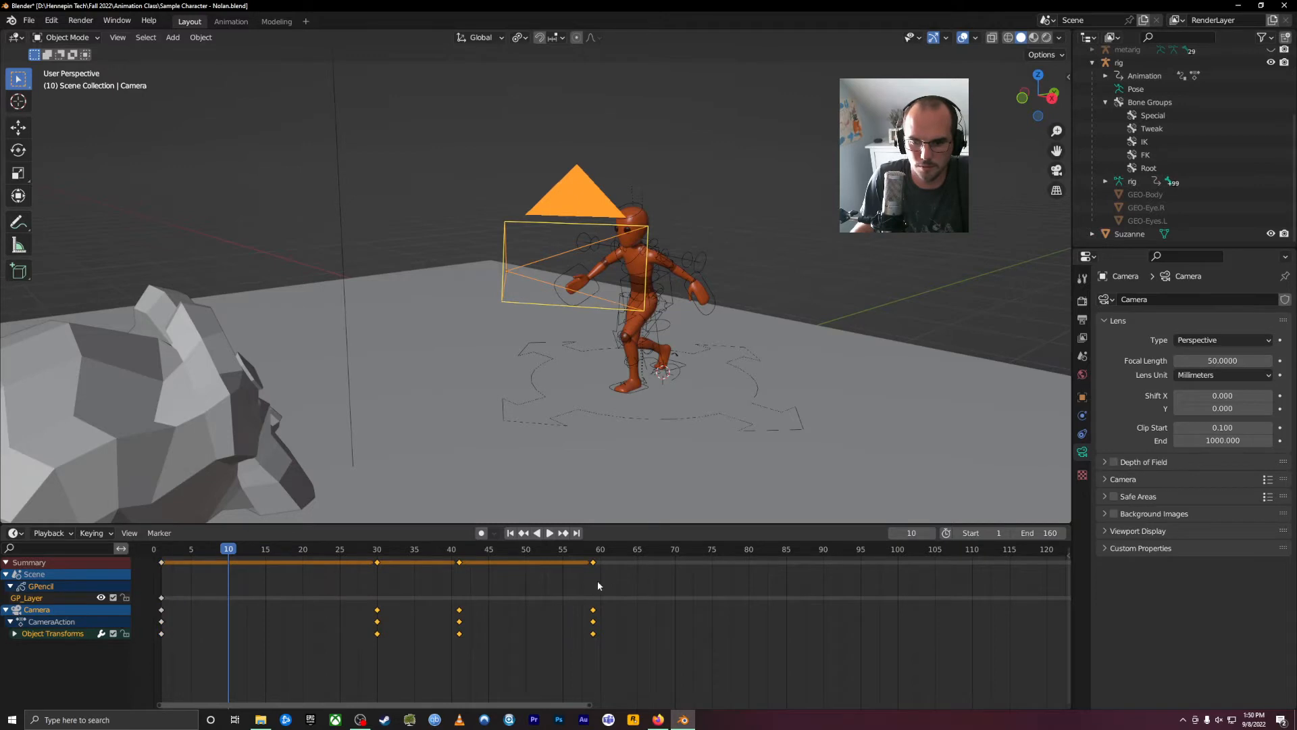
{"action": "left_click_drag", "start_coordinate": [645, 567], "coordinate": [150, 651]}
{"action": "key", "text": "a"}
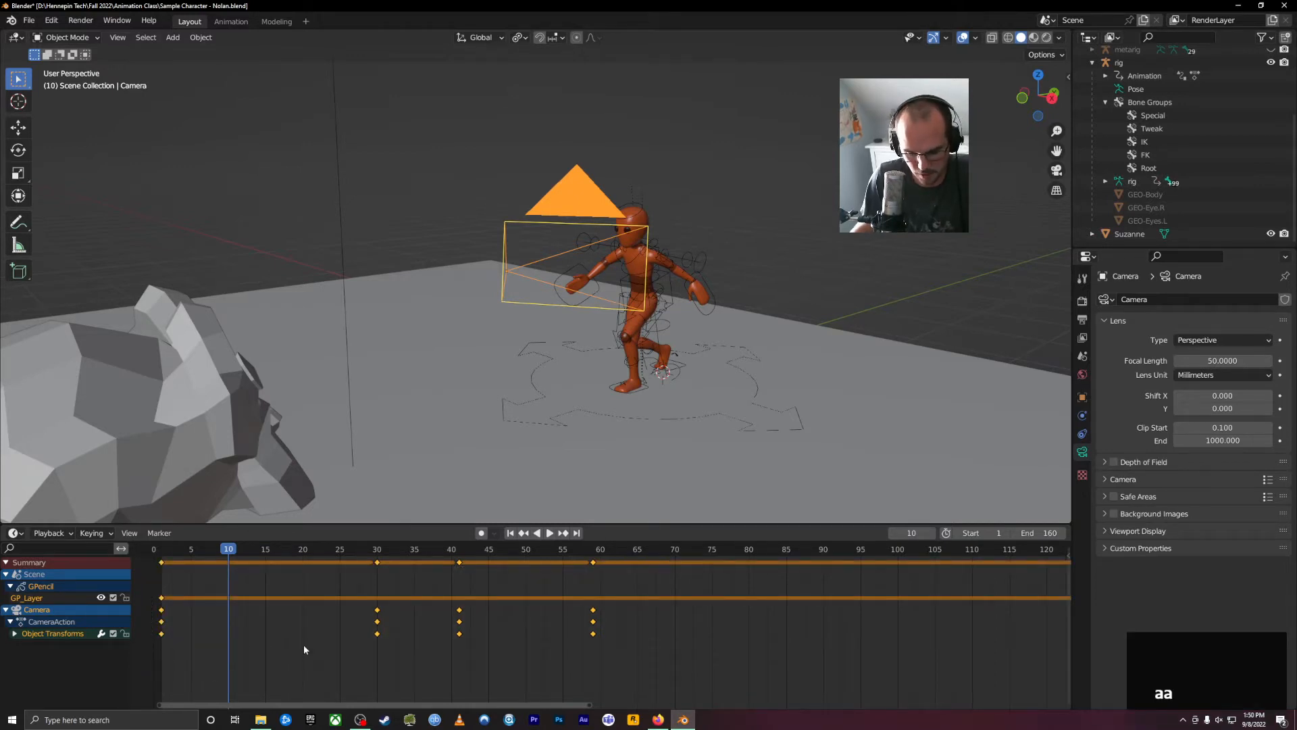
{"action": "key", "text": "Delete"}
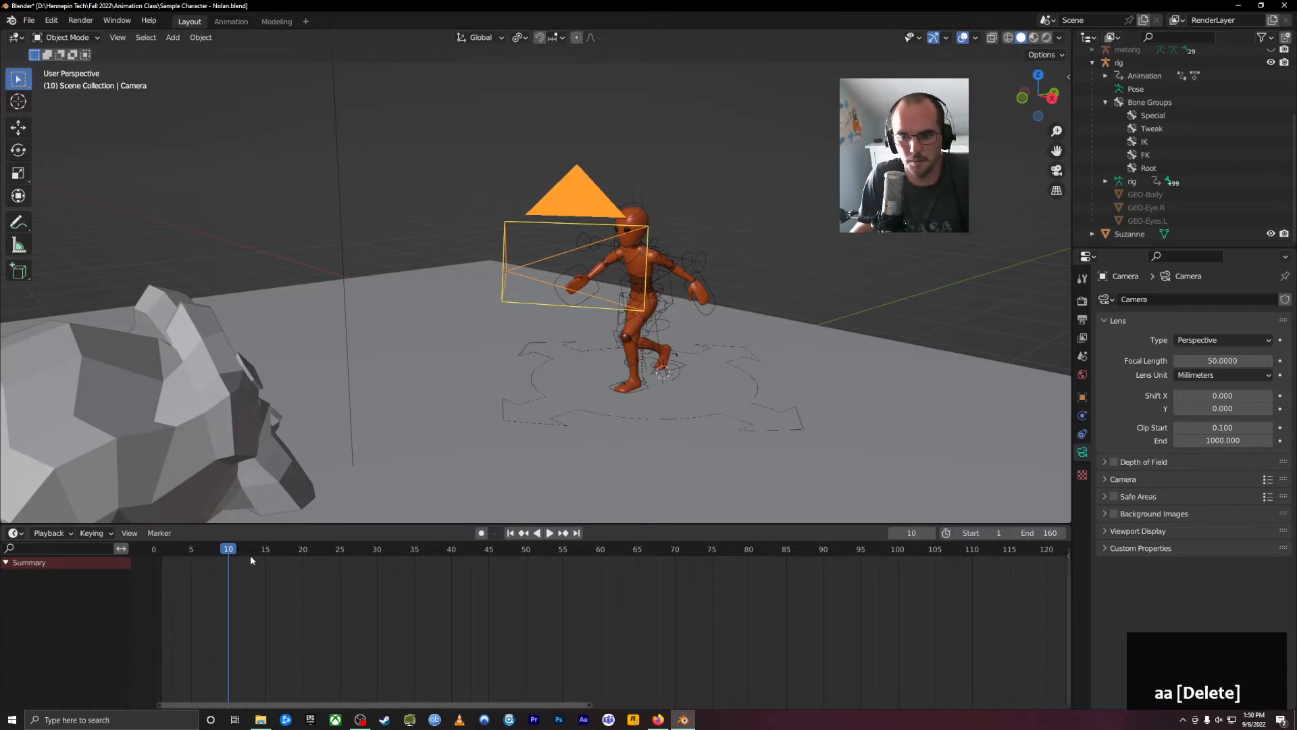
Return to frame 0, look through the scene camera, and set its focal length to 25 mm.
{"action": "left_click_drag", "start_coordinate": [250, 554], "coordinate": [139, 539]}
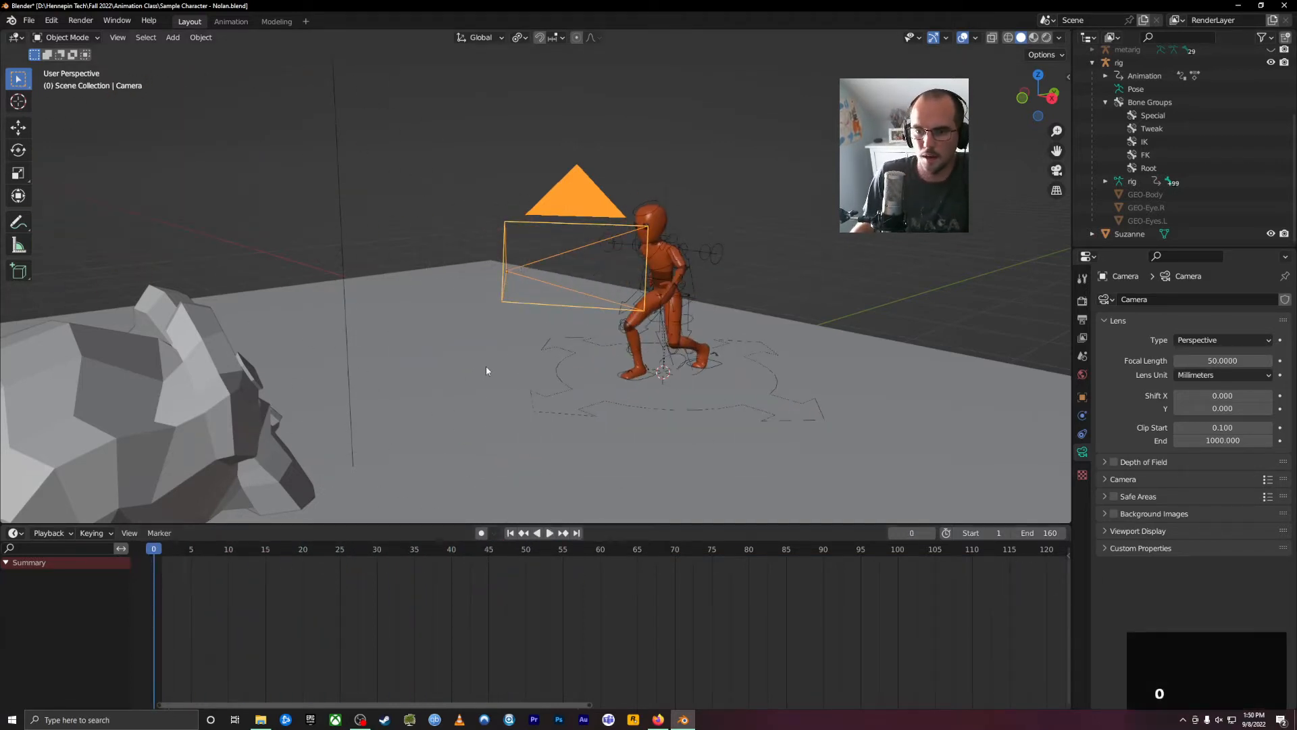
{"action": "key", "text": "KP_0"}
{"action": "scroll", "coordinate": [497, 396], "scroll_direction": "down", "scroll_amount": 2}
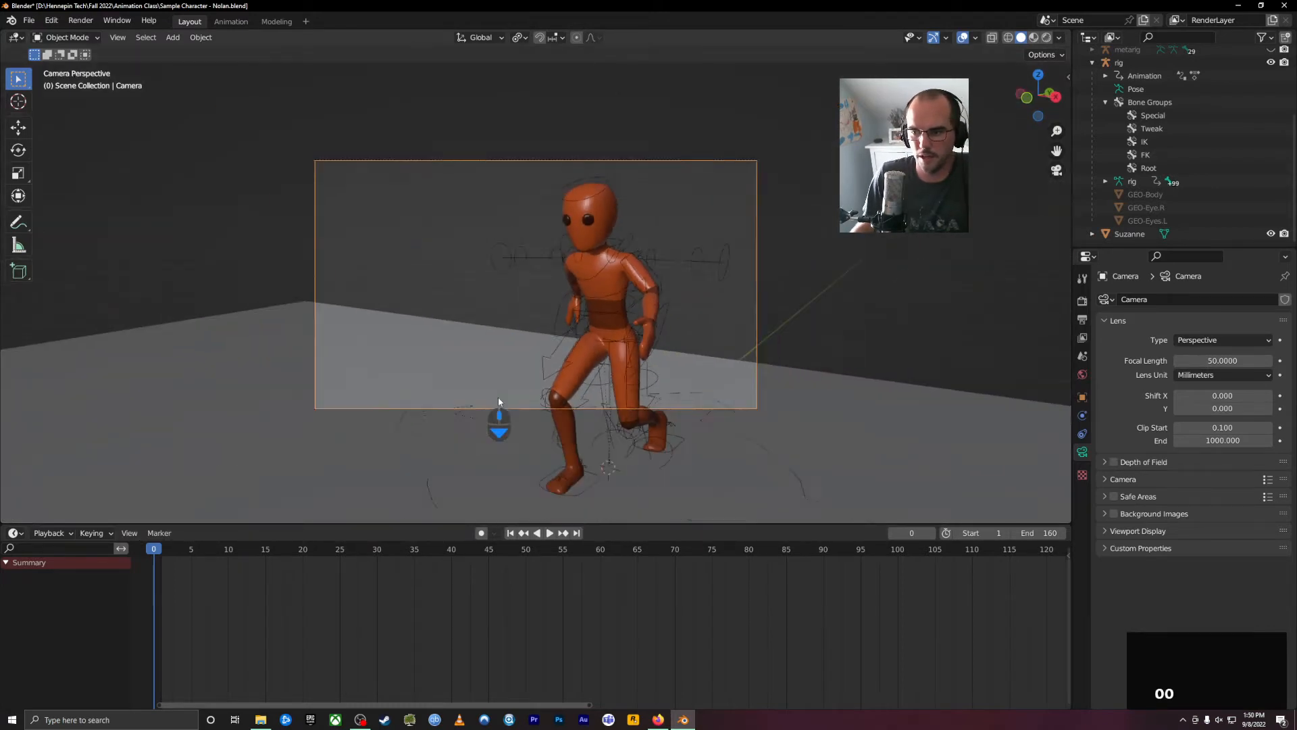
{"action": "scroll", "coordinate": [498, 391], "scroll_direction": "up", "scroll_amount": 2}
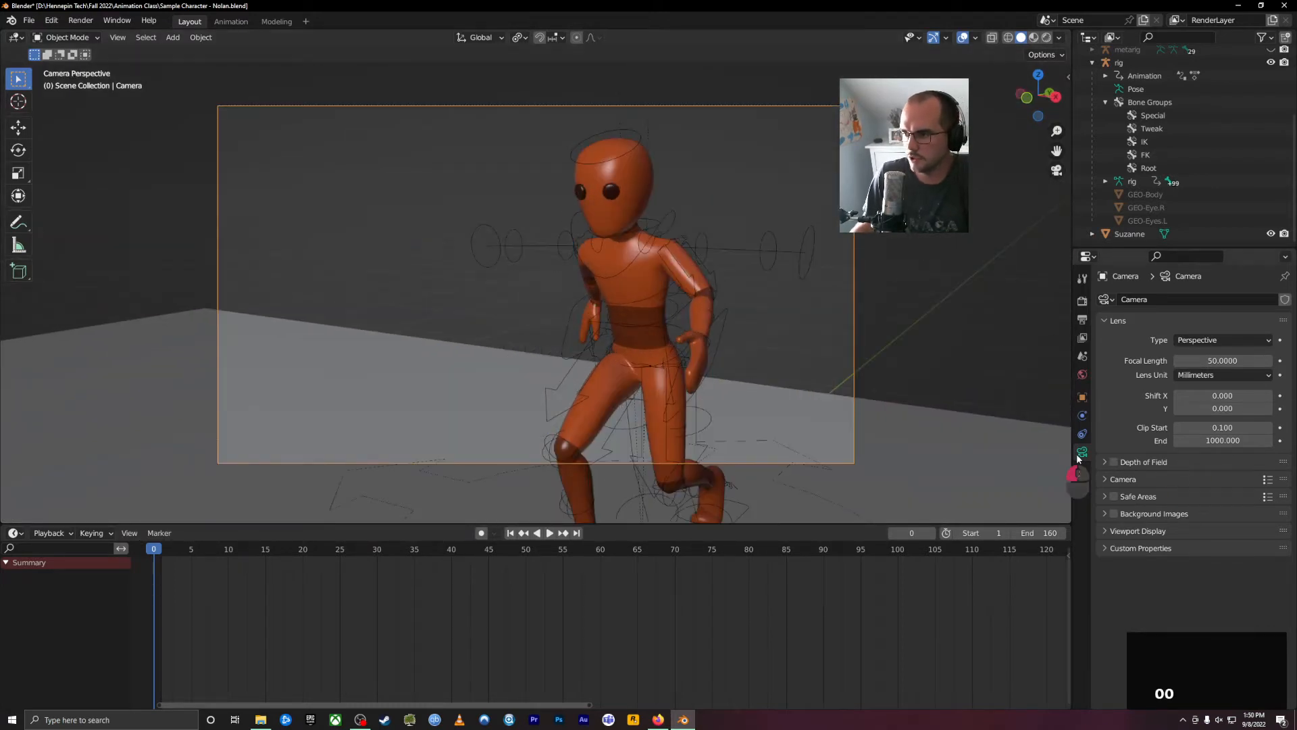
{"action": "mouse_move", "coordinate": [1219, 361]}
{"action": "left_mouse_down"}
{"action": "mouse_move", "coordinate": [1199, 380]}
{"action": "mouse_move", "coordinate": [1208, 365]}
{"action": "left_mouse_up"}
Align the camera to a wider view framing the monkey head and the character, and play the animation through it.
{"action": "middle_click", "coordinate": [874, 388]}
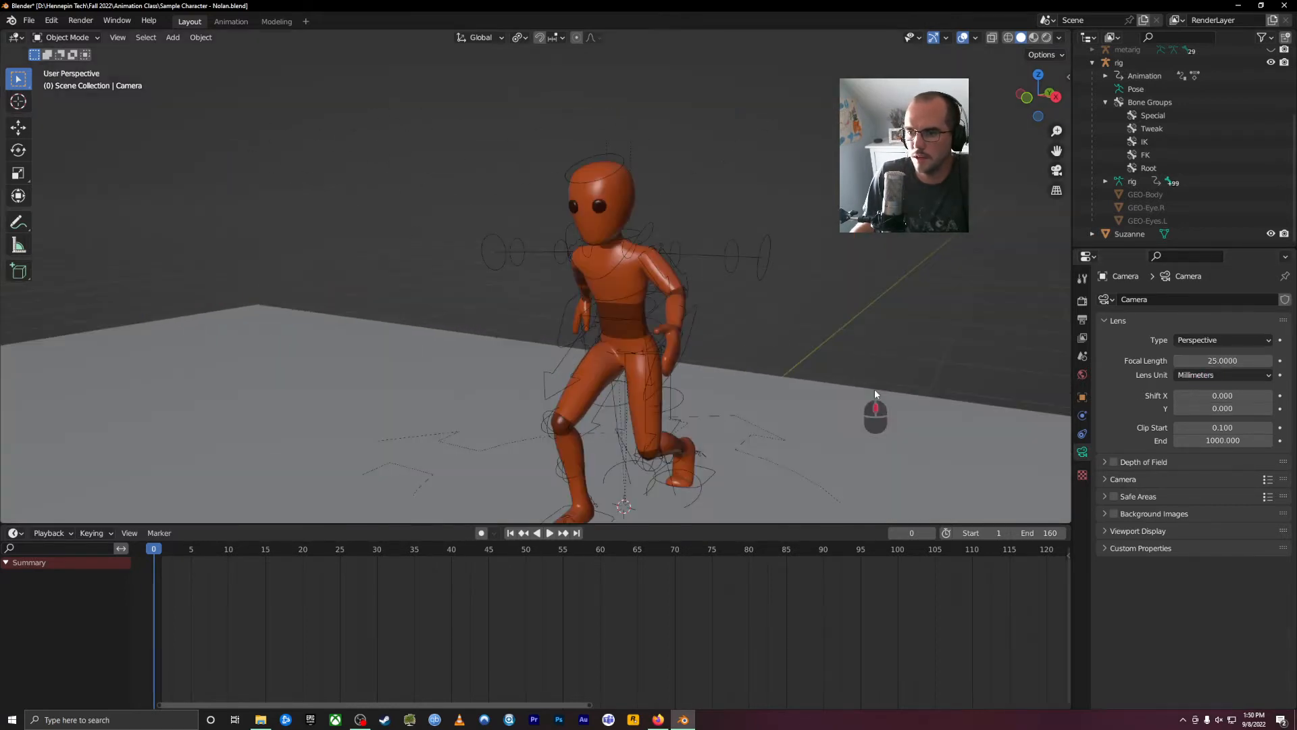
{"action": "scroll", "coordinate": [838, 415], "scroll_direction": "down", "scroll_amount": 3}
{"action": "scroll", "coordinate": [838, 415], "scroll_direction": "down", "scroll_amount": 1}
{"action": "middle_click_drag", "start_coordinate": [731, 416], "coordinate": [710, 353]}
{"action": "scroll", "coordinate": [710, 353], "scroll_direction": "down", "scroll_amount": 1}
{"action": "mouse_move", "coordinate": [669, 411]}
{"action": "middle_mouse_down"}
{"action": "mouse_move", "coordinate": [654, 384]}
{"action": "mouse_move", "coordinate": [658, 415]}
{"action": "middle_mouse_up"}
{"action": "scroll", "coordinate": [656, 416], "scroll_direction": "down", "scroll_amount": 1}
{"action": "key", "text": "ctrl+alt+KP_0"}
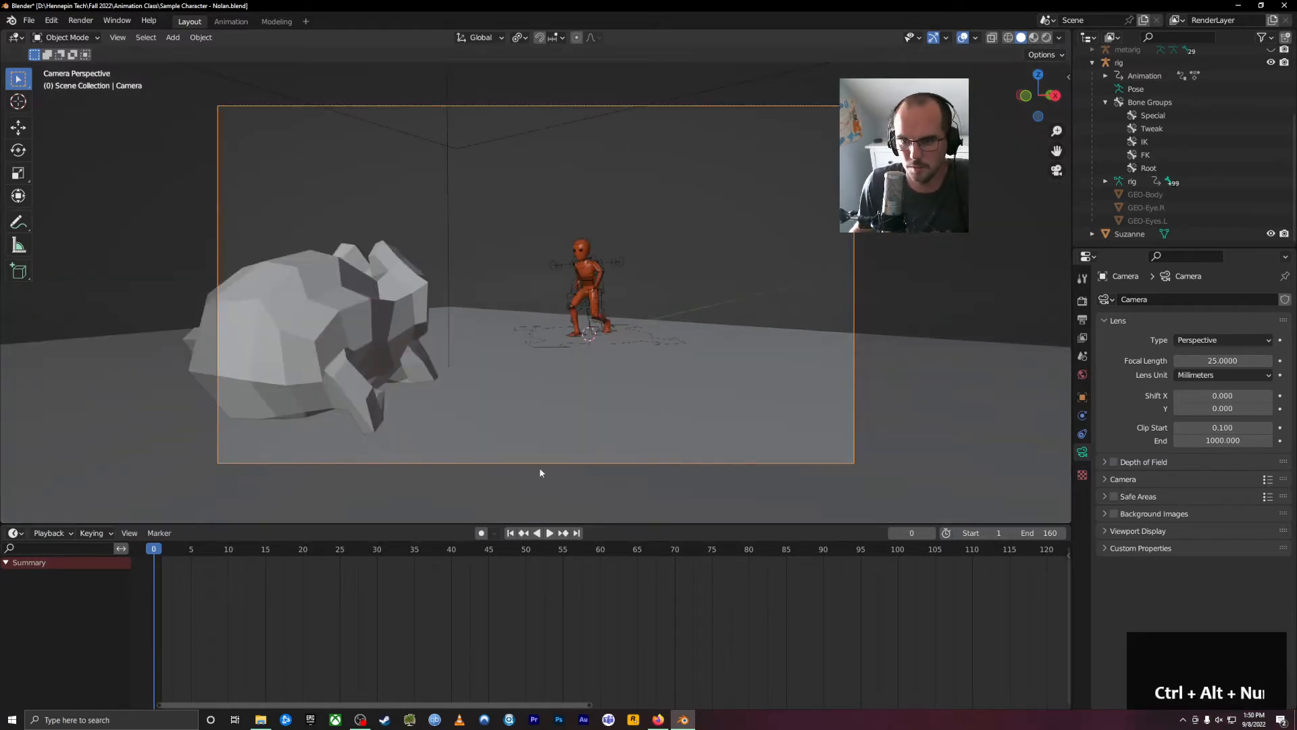
{"action": "key", "text": "space"}
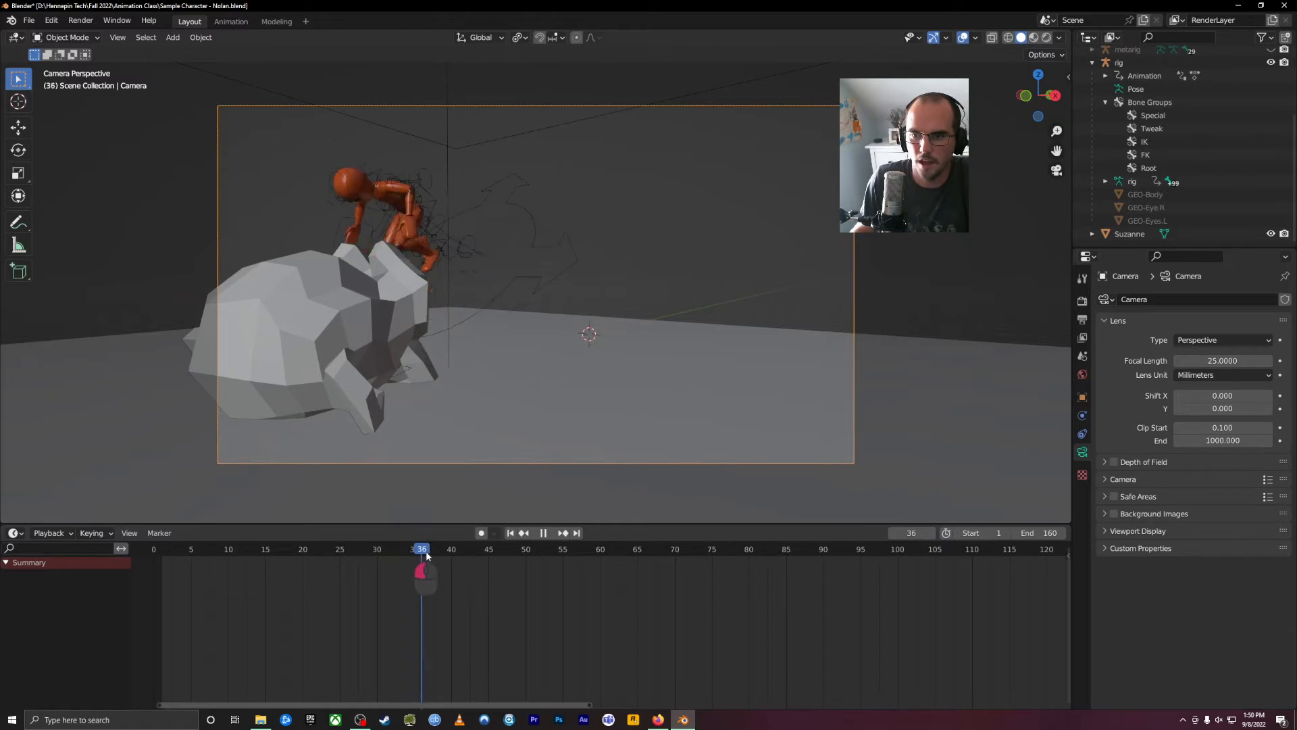
Add a second camera at frame 39 and align it to a view from behind the monkey head.
{"action": "middle_click_drag", "start_coordinate": [508, 368], "coordinate": [536, 413]}
{"action": "scroll", "coordinate": [557, 414], "scroll_direction": "down", "scroll_amount": 3}
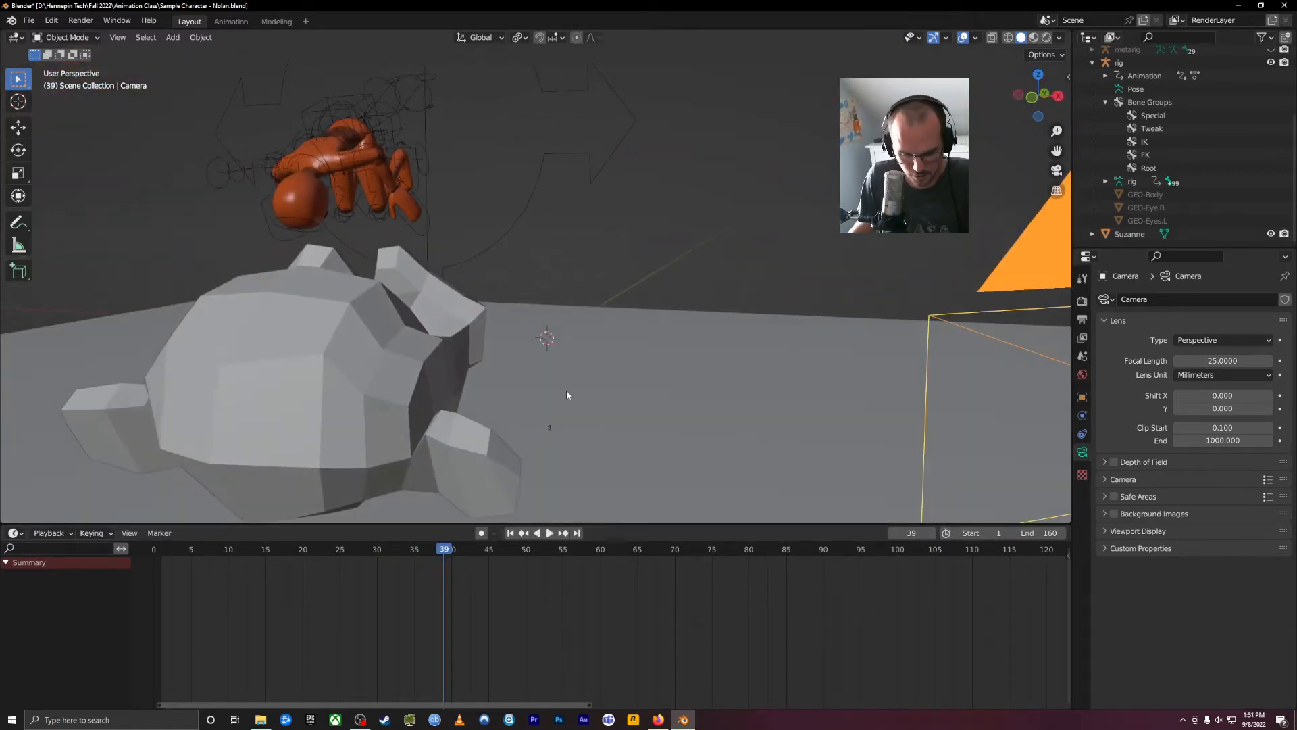
{"action": "key", "text": "shift+a"}
{"action": "mouse_move", "coordinate": [601, 385]}
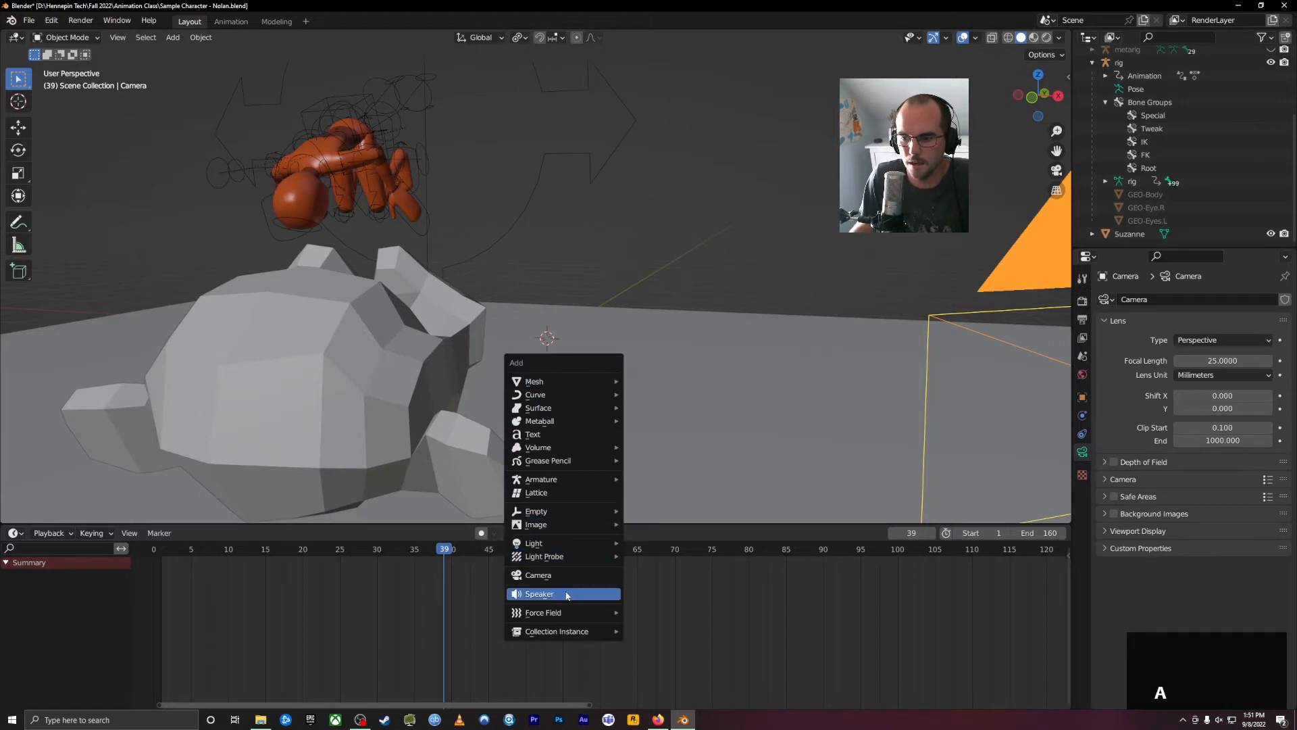
{"action": "left_click", "coordinate": [562, 576]}
{"action": "middle_click_drag", "start_coordinate": [527, 473], "coordinate": [636, 406]}
{"action": "key", "text": "ctrl+alt+KP_0"}
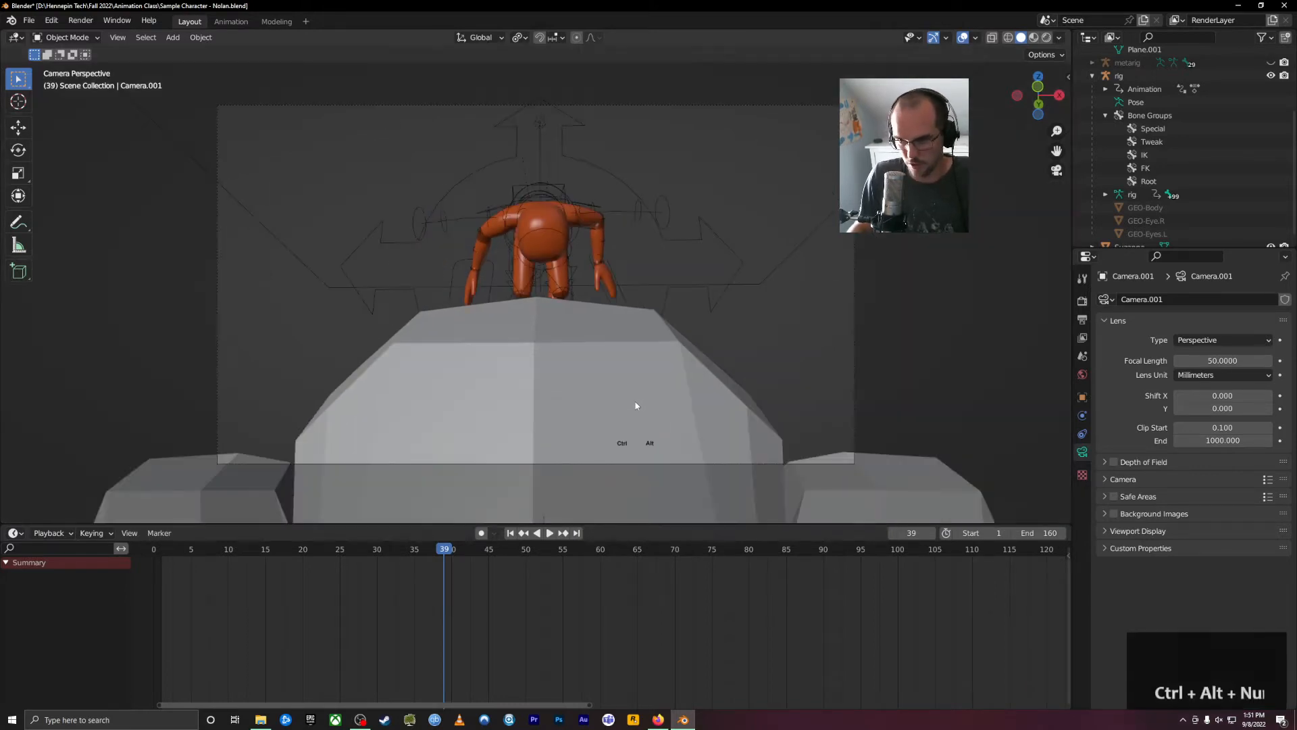
Scrub the timeline to frame 59 to preview the jump through the second camera, and view the whole scene.
{"action": "left_click_drag", "start_coordinate": [430, 555], "coordinate": [594, 548]}
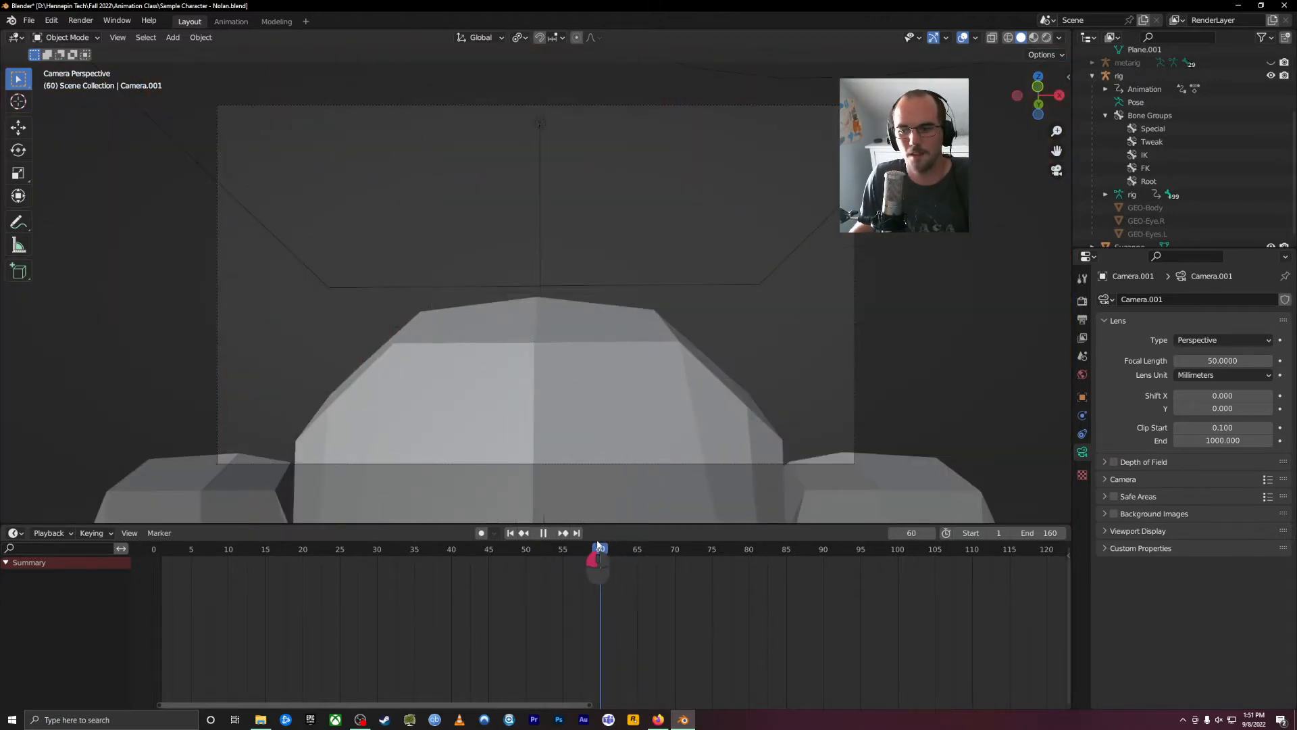
{"action": "middle_click_drag", "start_coordinate": [625, 473], "coordinate": [537, 461]}
{"action": "scroll", "coordinate": [612, 473], "scroll_direction": "down", "scroll_amount": 2}
{"action": "scroll", "coordinate": [567, 475], "scroll_direction": "down", "scroll_amount": 3}
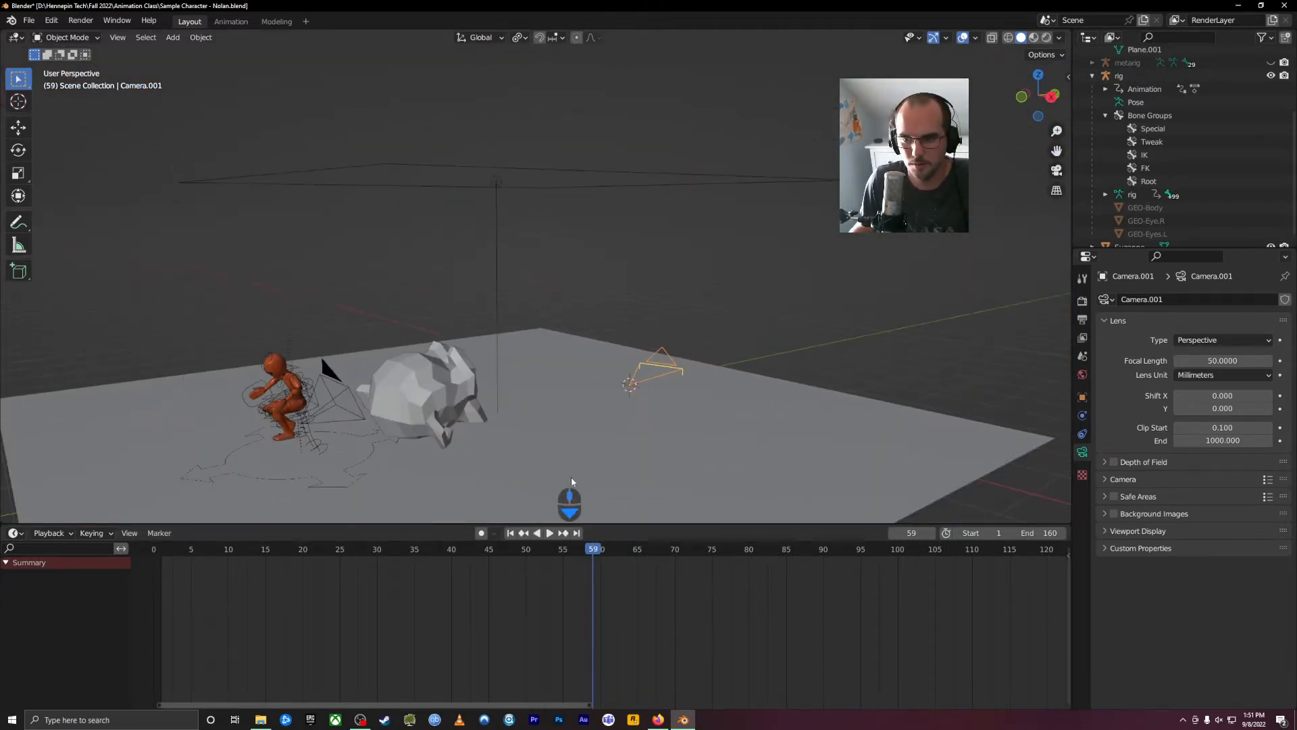
Undo the addition and alignment of the second camera.
{"action": "left_click", "coordinate": [663, 378]}
{"action": "key", "text": "ctrl+z"}
{"action": "key", "text": "ctrl+z"}
{"action": "key", "text": "ctrl+z"}
{"action": "key", "text": "ctrl+z"}
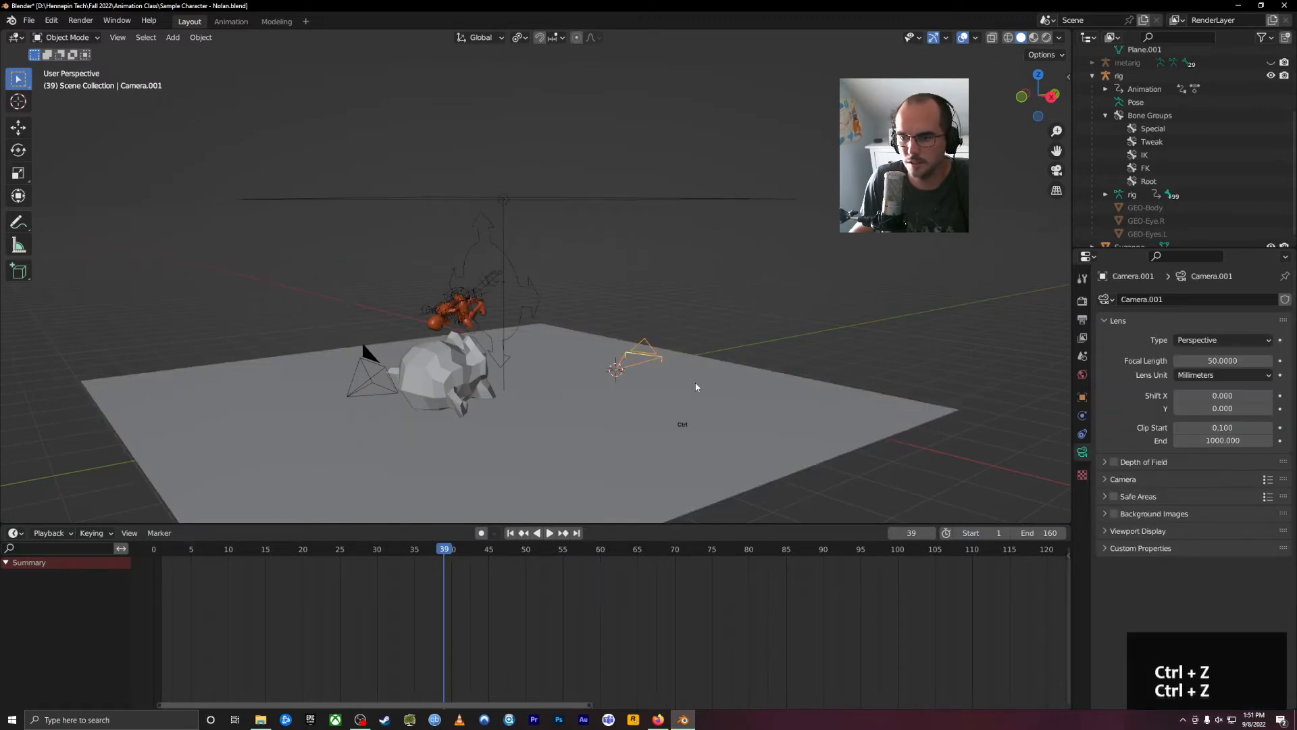
Add another camera at the 3D cursor.
{"action": "middle_click_drag", "start_coordinate": [532, 380], "coordinate": [635, 377]}
{"action": "left_click", "coordinate": [1093, 65]}
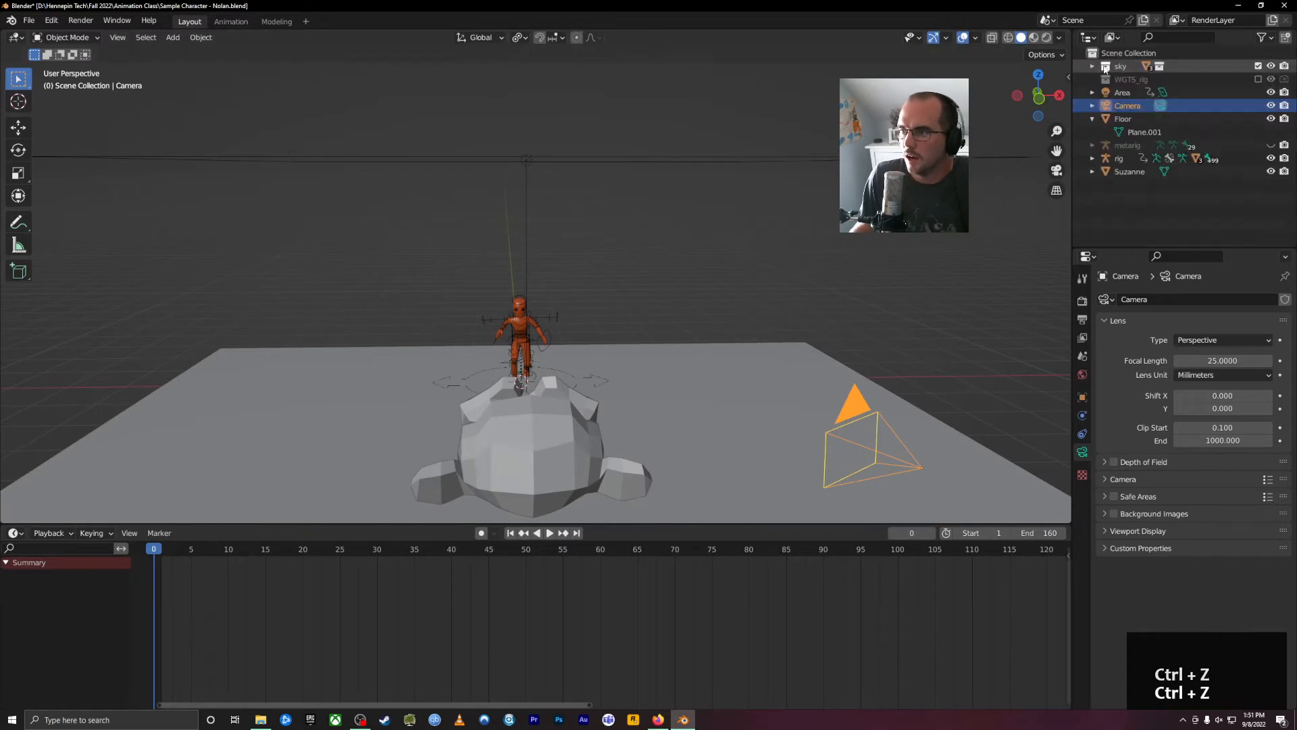
{"action": "middle_click_drag", "start_coordinate": [555, 436], "coordinate": [551, 393]}
{"action": "scroll", "coordinate": [552, 396], "scroll_direction": "up", "scroll_amount": 3}
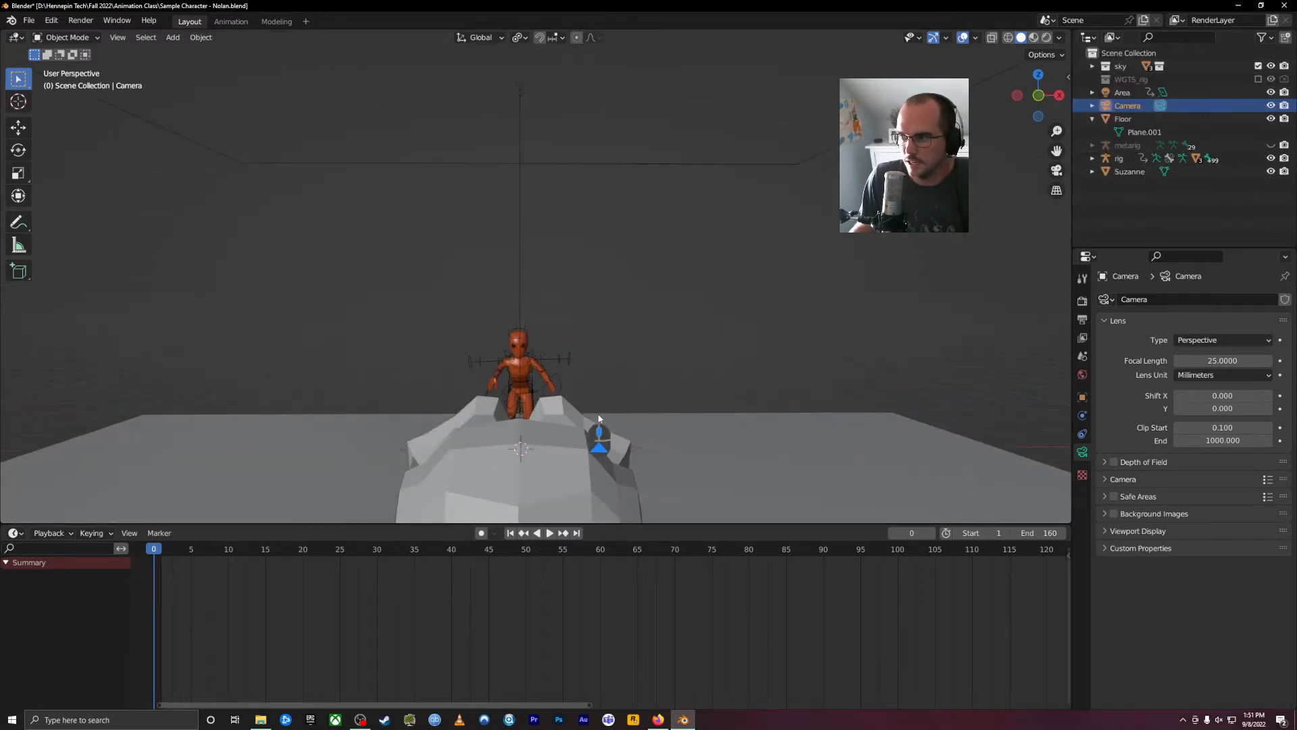
{"action": "scroll", "coordinate": [600, 356], "scroll_direction": "up", "scroll_amount": 2}
{"action": "key", "text": "shift+a"}
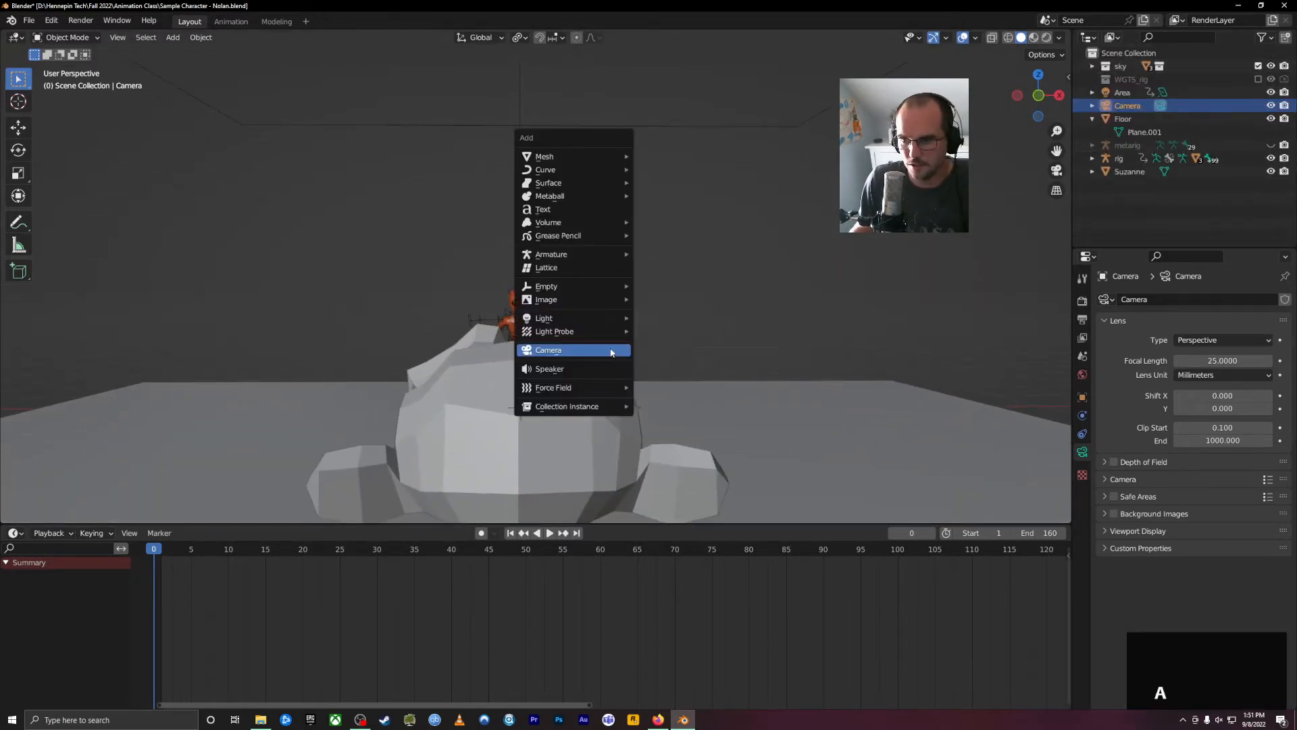
{"action": "left_click", "coordinate": [575, 356]}
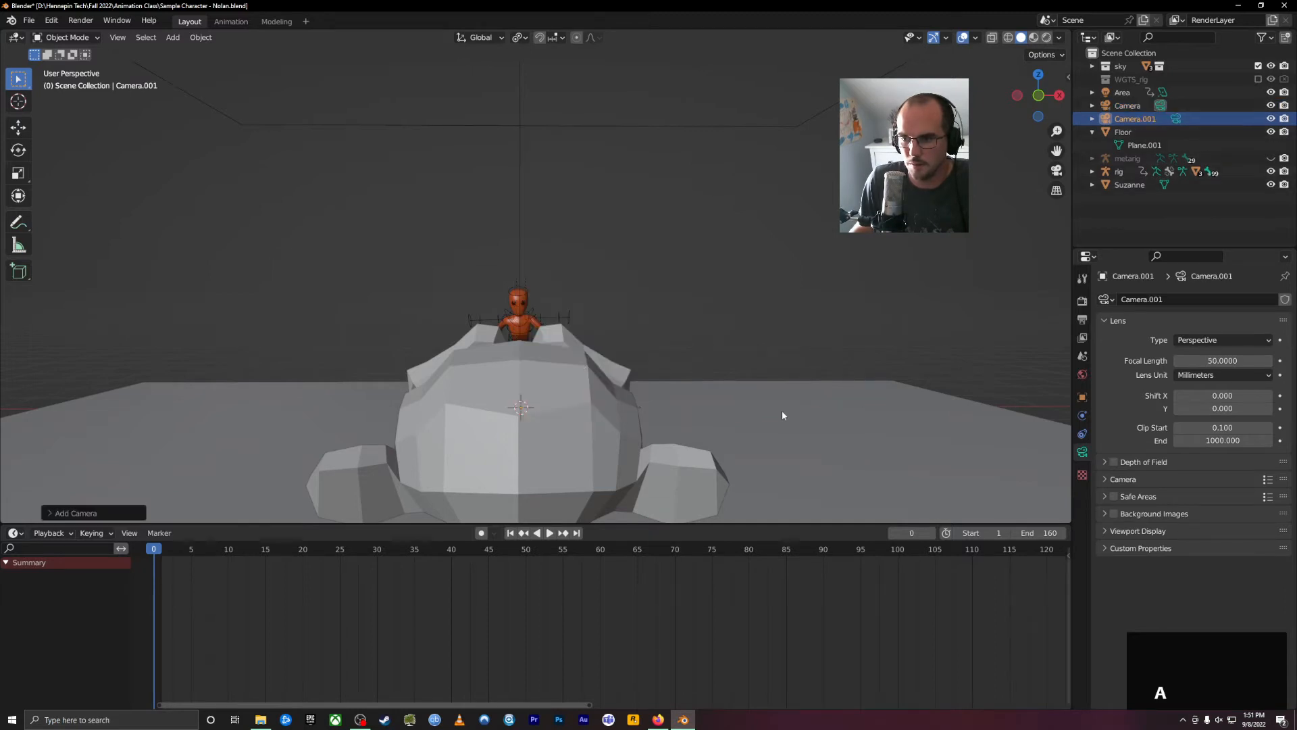
Move the new camera along the global Y axis to the far side of the monkey head.
{"action": "middle_click_drag", "start_coordinate": [781, 411], "coordinate": [894, 435]}
{"action": "middle_click_drag", "start_coordinate": [443, 326], "coordinate": [631, 306]}
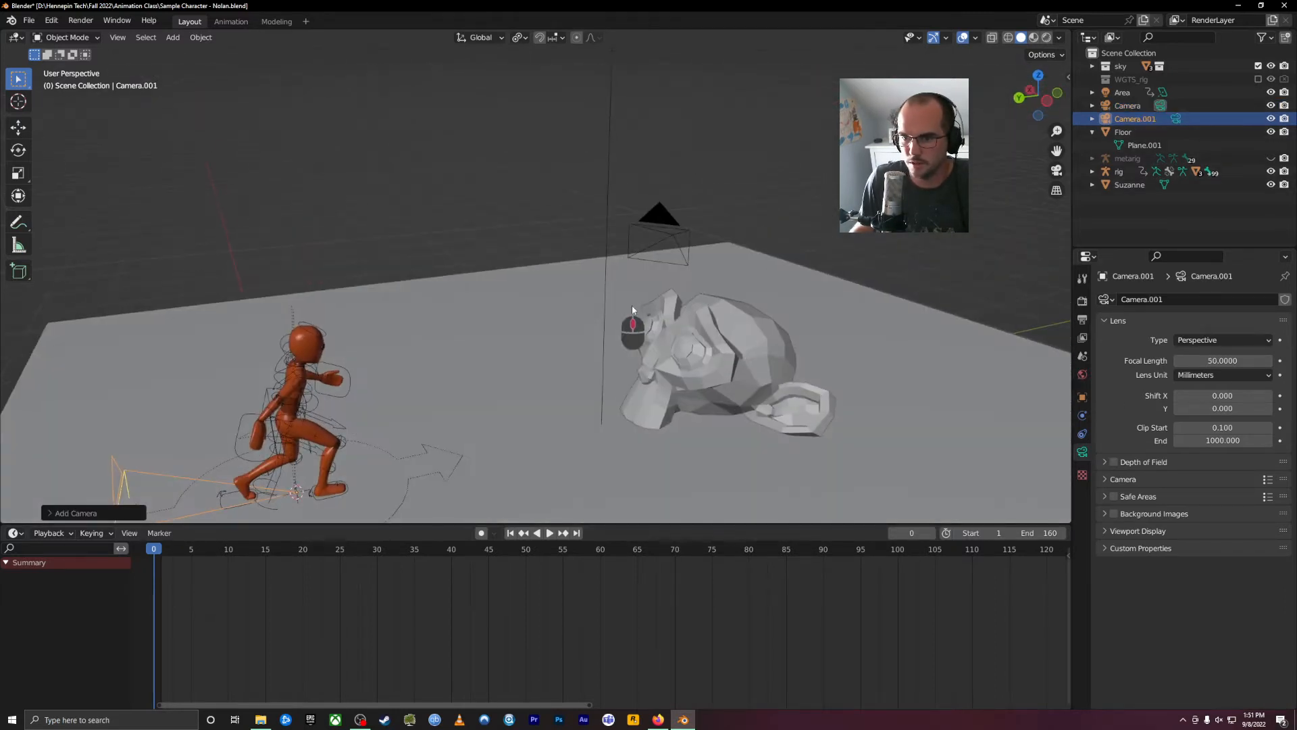
{"action": "left_click", "coordinate": [119, 477]}
{"action": "left_click", "coordinate": [122, 476]}
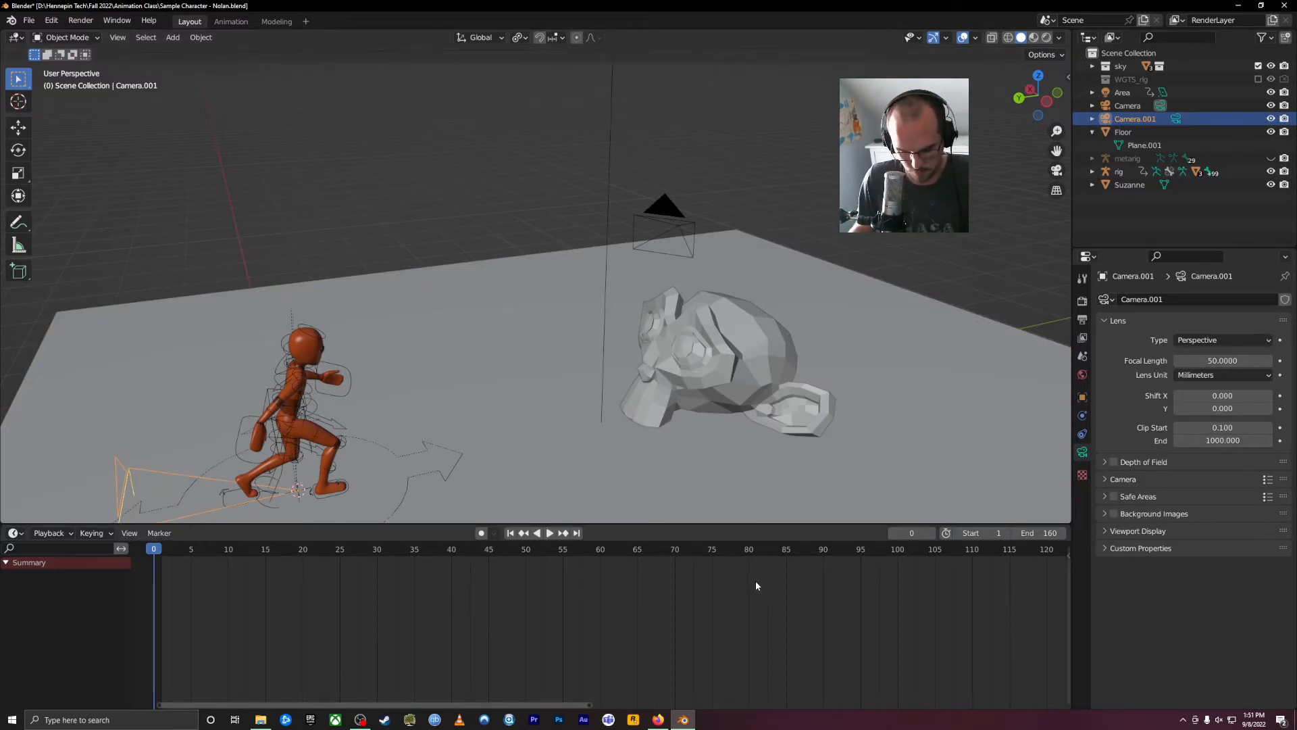
{"action": "key", "text": "g"}
{"action": "key", "text": "y"}
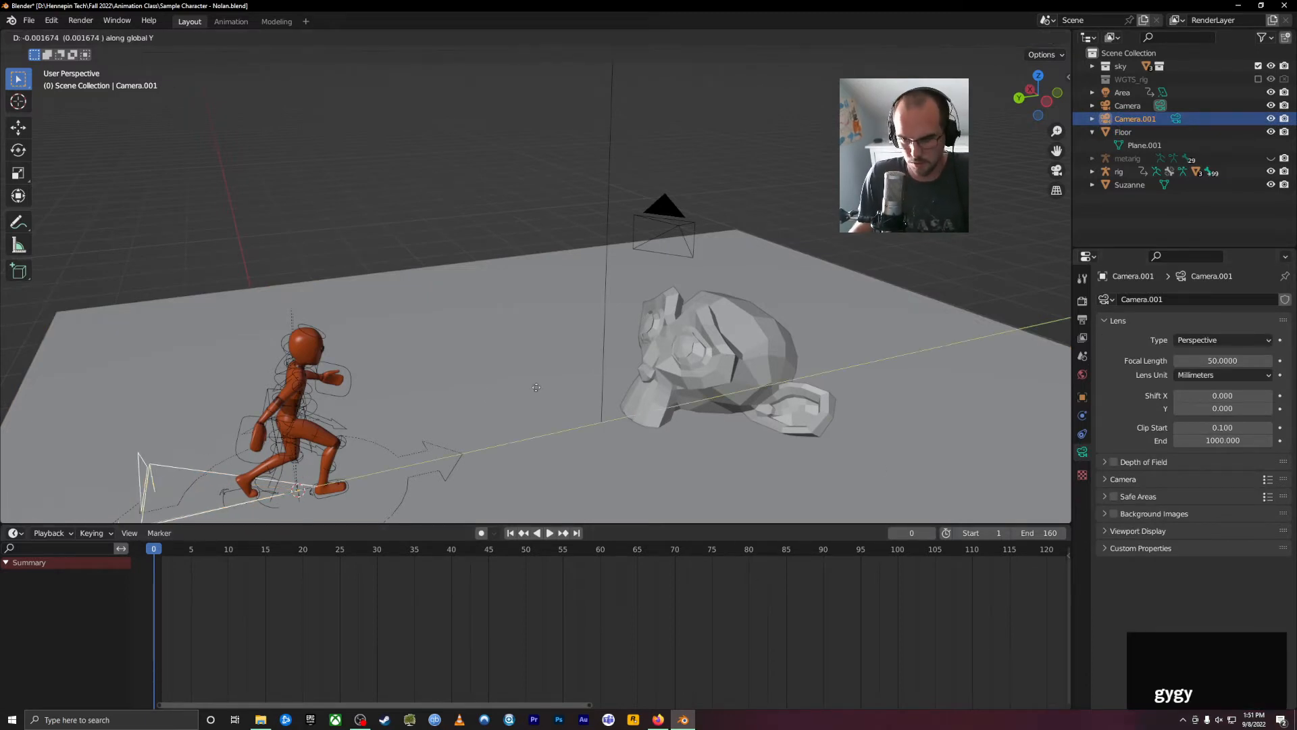
{"action": "left_click", "coordinate": [79, 284]}
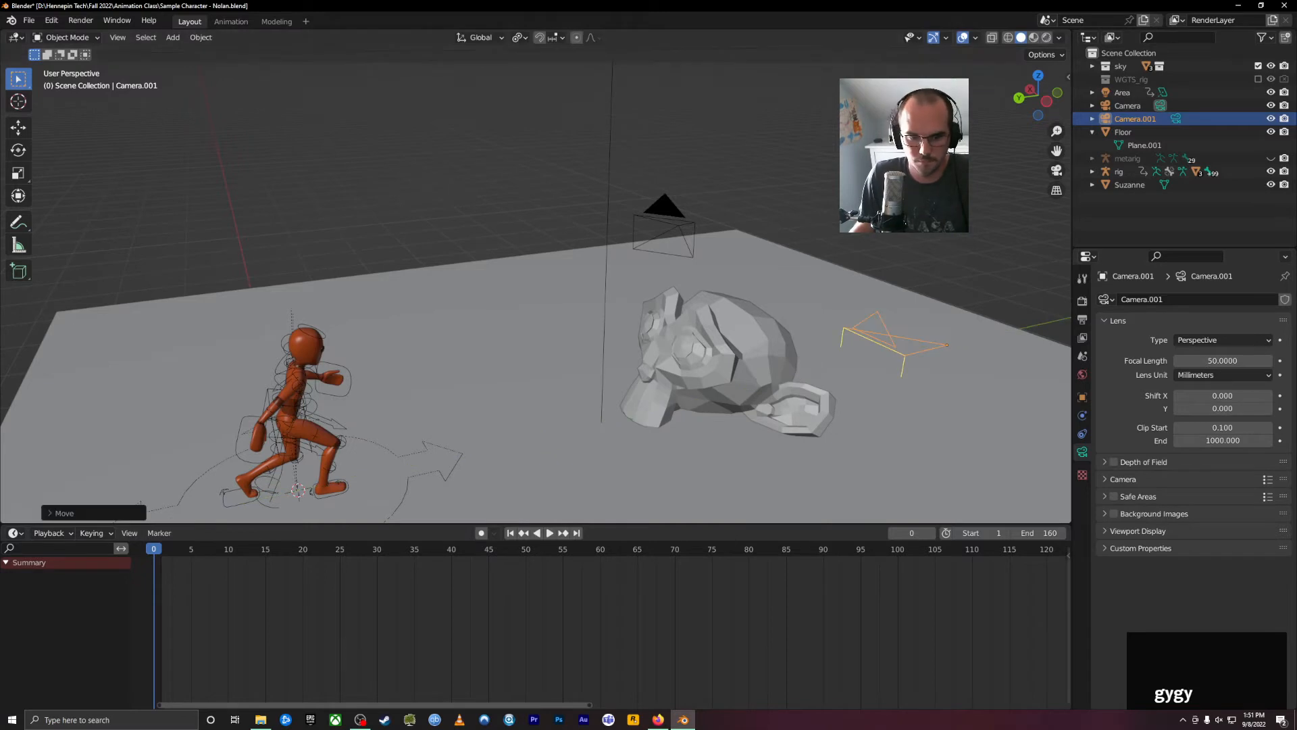
Select the two cameras in turn to compare the active camera's marker with the inactive one's.
{"action": "left_click", "coordinate": [197, 428]}
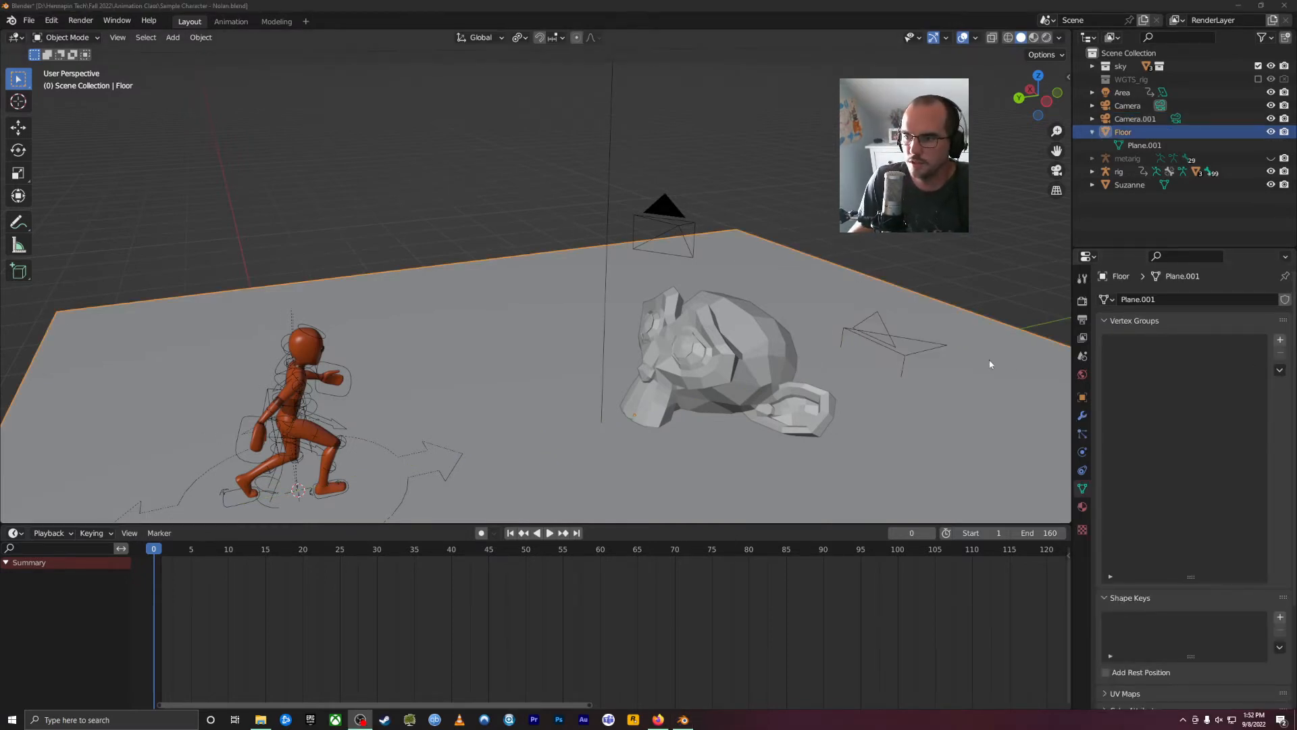
{"action": "left_click", "coordinate": [959, 241]}
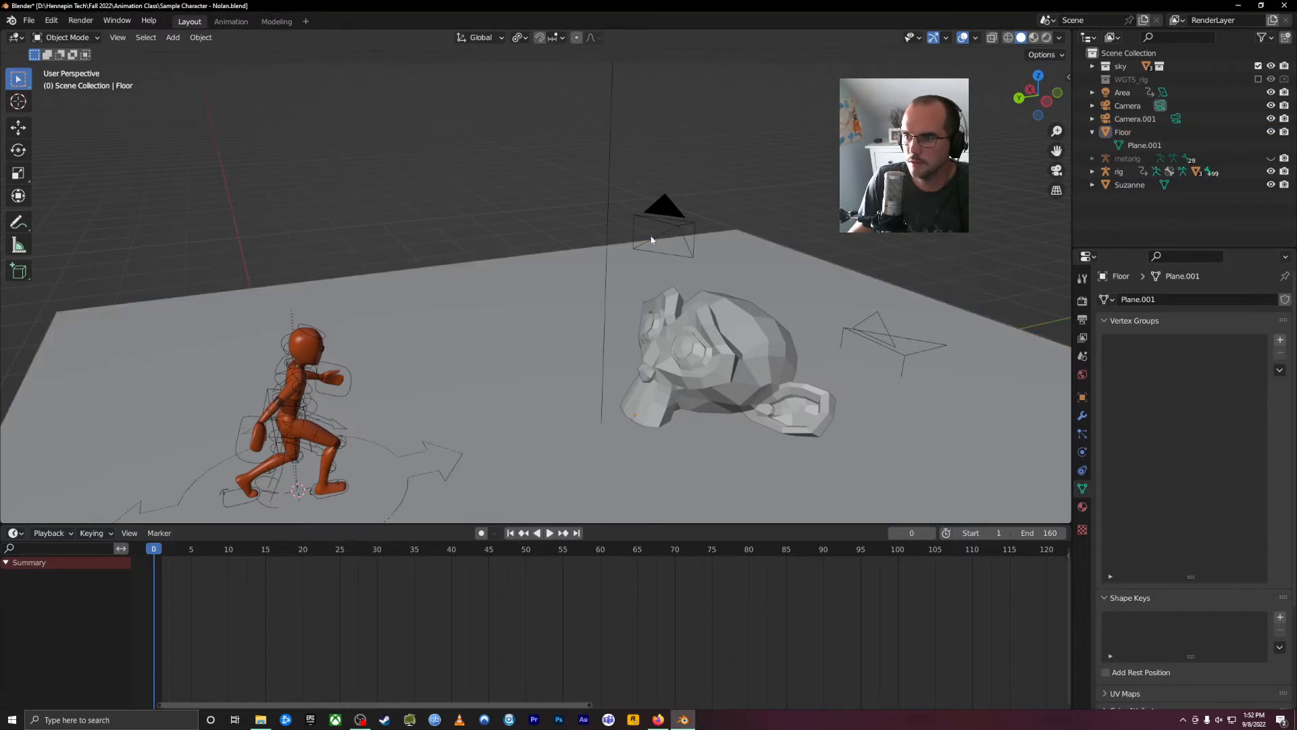
{"action": "left_click", "coordinate": [666, 226]}
{"action": "left_click", "coordinate": [864, 335]}
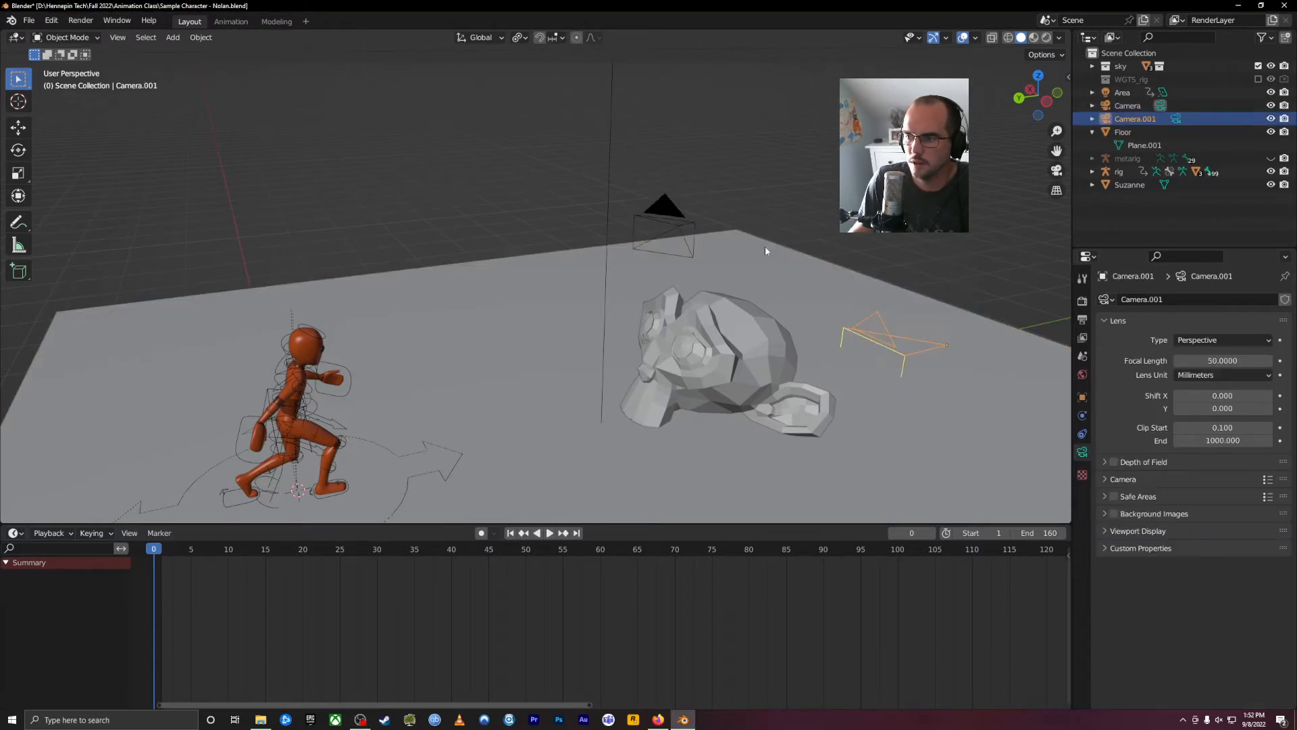
{"action": "left_click", "coordinate": [668, 223]}
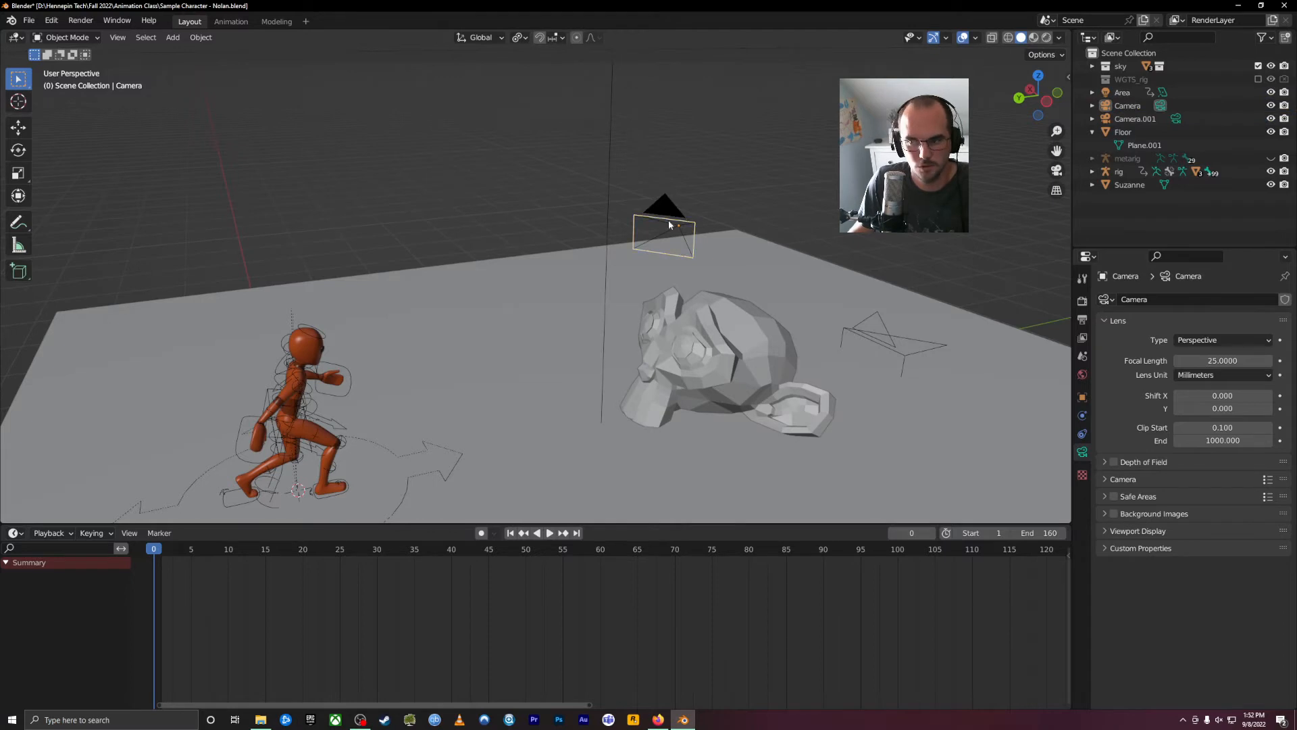
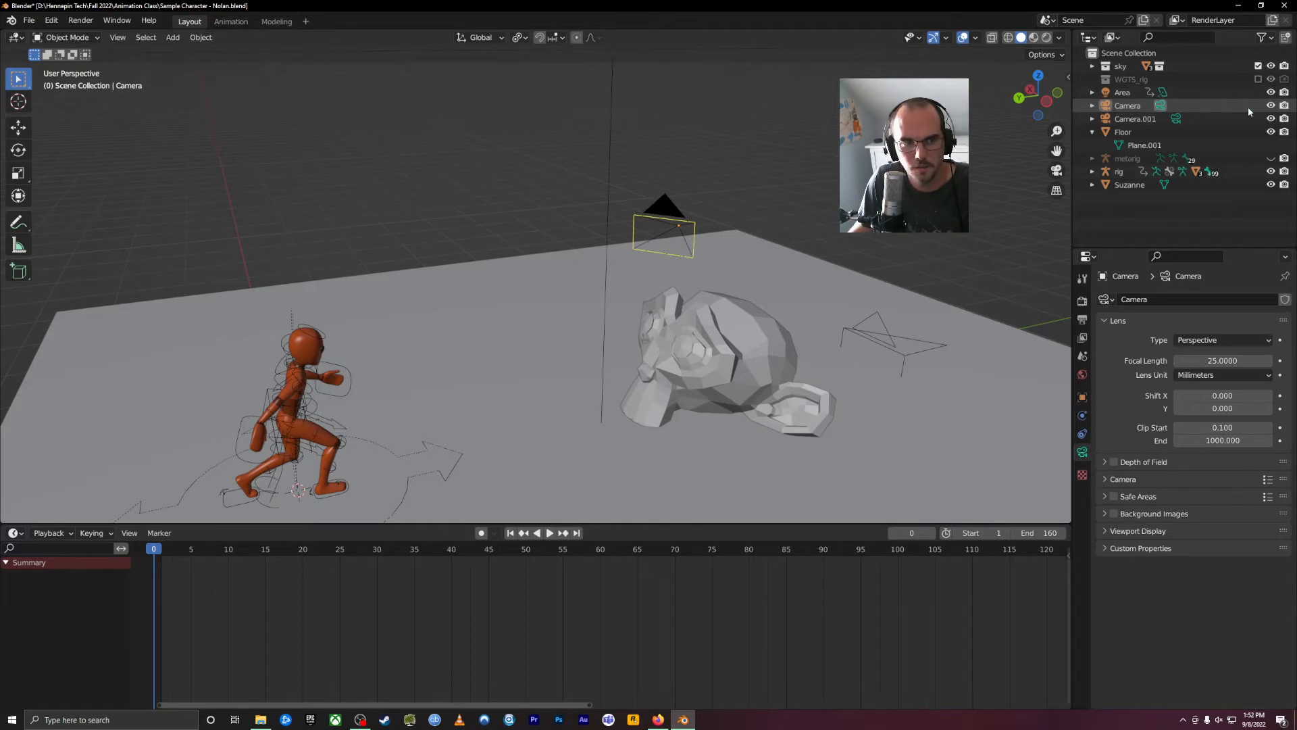
Make Camera.001 the active scene camera and align it to a close view from behind the monkey head.
{"action": "left_click", "coordinate": [1176, 120]}
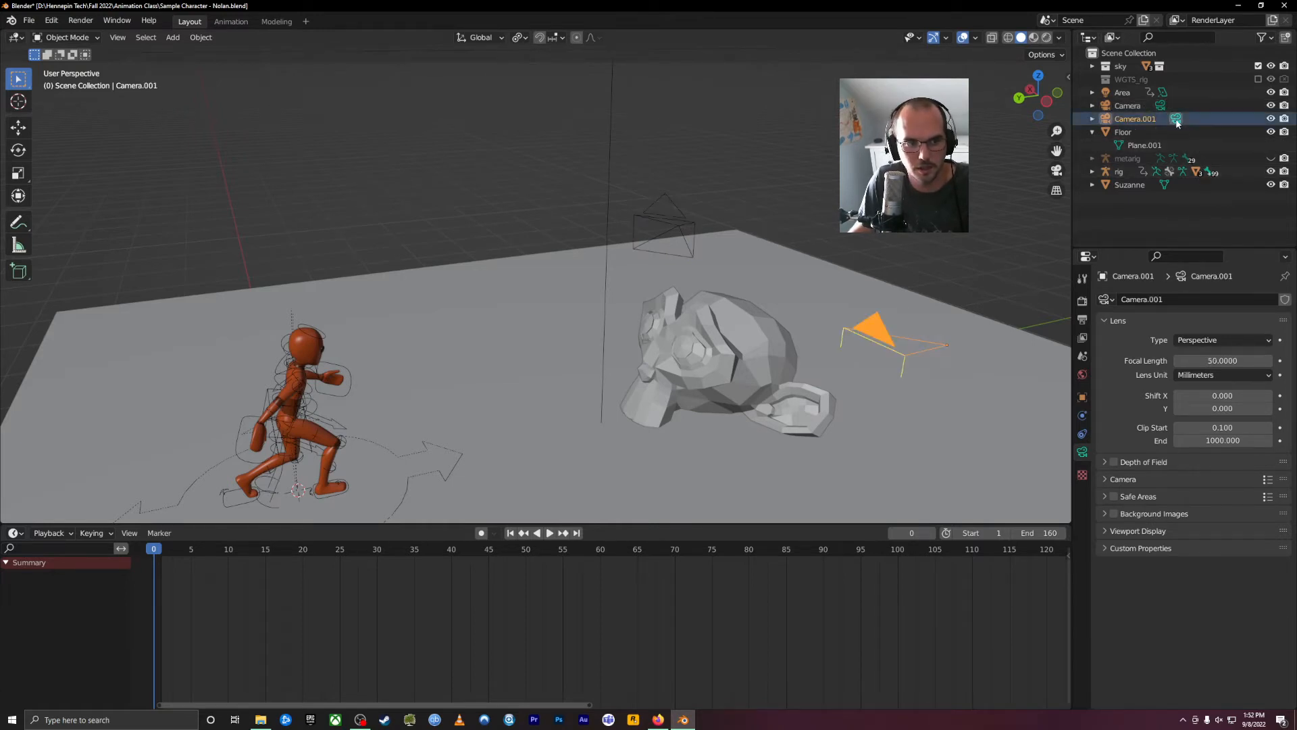
{"action": "left_click", "coordinate": [958, 264]}
{"action": "middle_click_drag", "start_coordinate": [950, 310], "coordinate": [751, 301]}
{"action": "scroll", "coordinate": [733, 321], "scroll_direction": "up", "scroll_amount": 2}
{"action": "scroll", "coordinate": [733, 325], "scroll_direction": "down", "scroll_amount": 4}
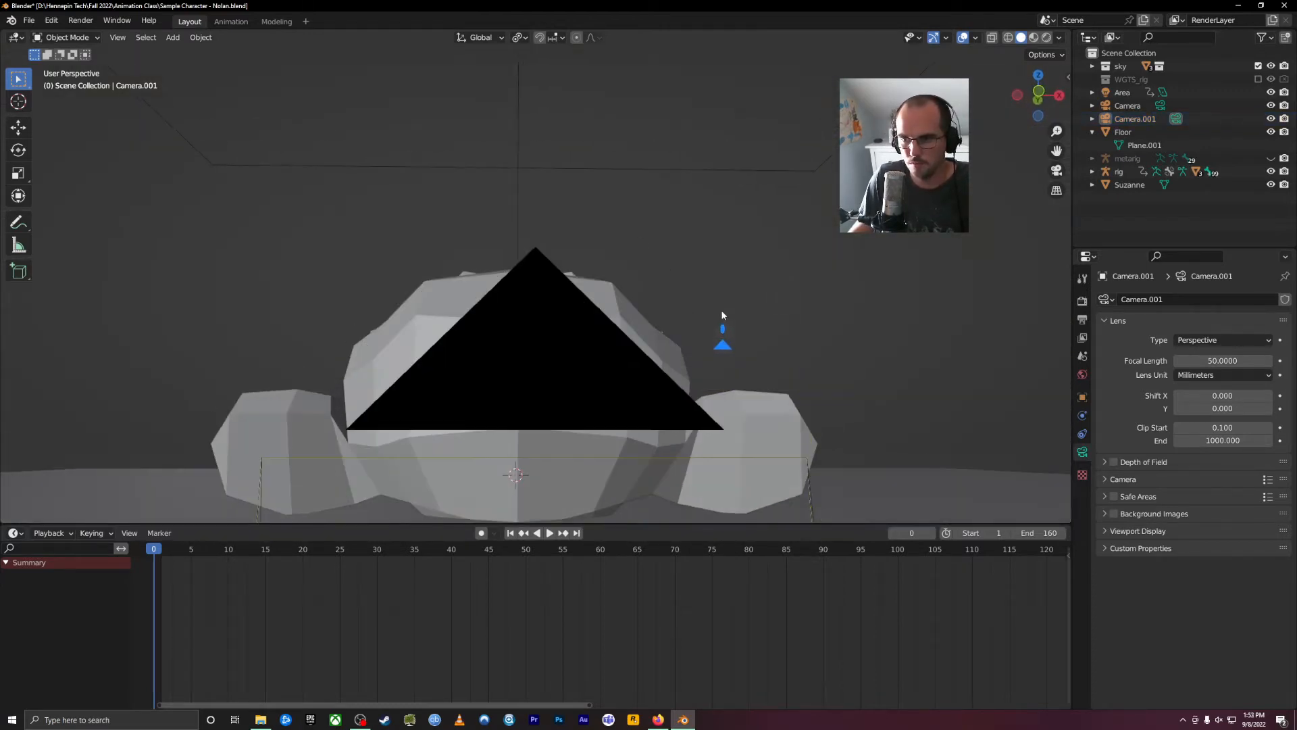
{"action": "scroll", "coordinate": [743, 269], "scroll_direction": "up", "scroll_amount": 4}
{"action": "scroll", "coordinate": [662, 342], "scroll_direction": "down", "scroll_amount": 4}
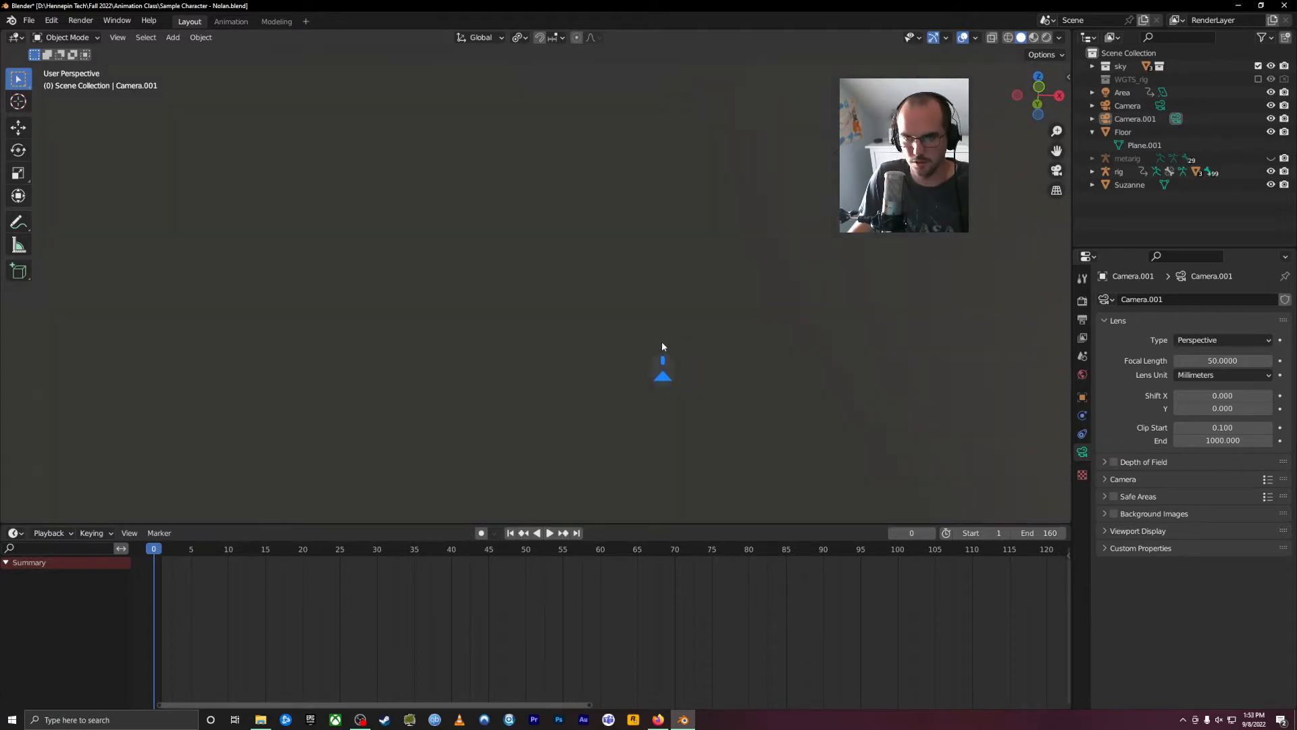
{"action": "scroll", "coordinate": [659, 327], "scroll_direction": "up", "scroll_amount": 5}
{"action": "key", "text": "ctrl+alt+KP_0"}
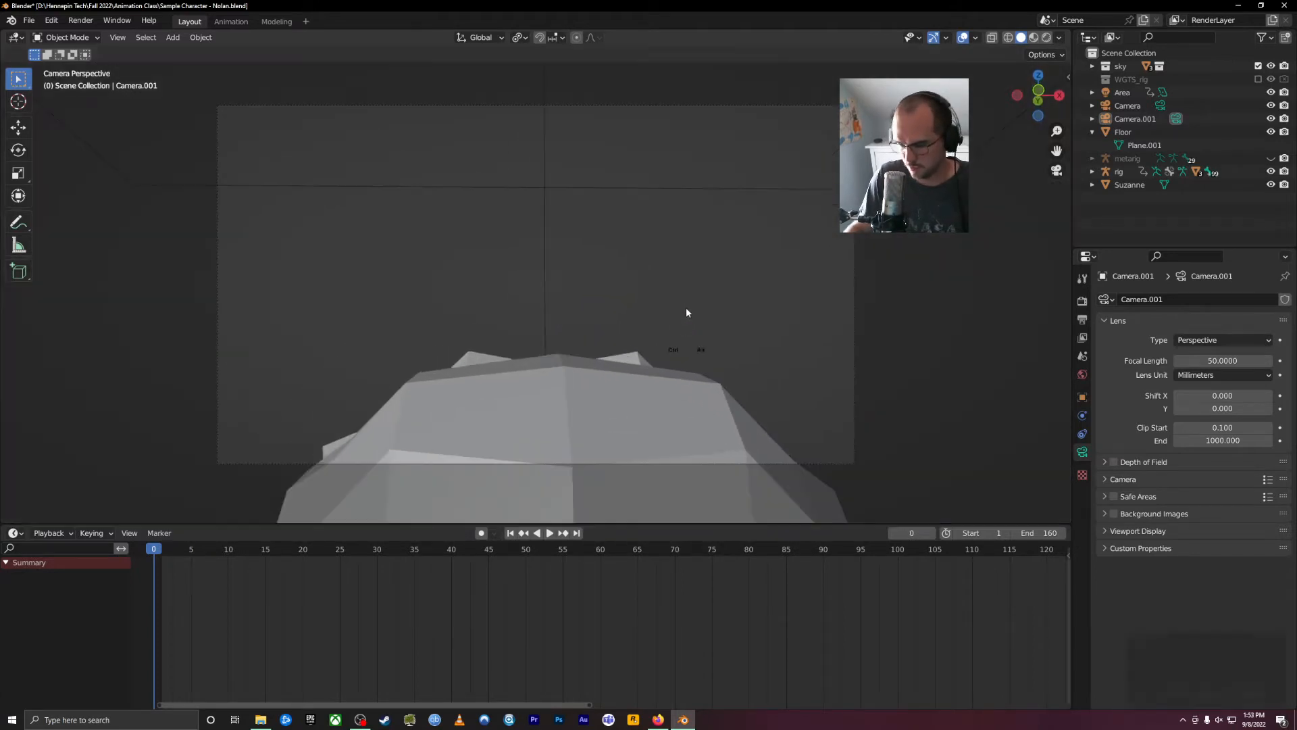
Scrub the timeline to frame 49 to preview the character through Camera.001, and orbit out of the camera view.
{"action": "left_click_drag", "start_coordinate": [153, 554], "coordinate": [517, 554]}
{"action": "middle_click_drag", "start_coordinate": [679, 374], "coordinate": [688, 369]}
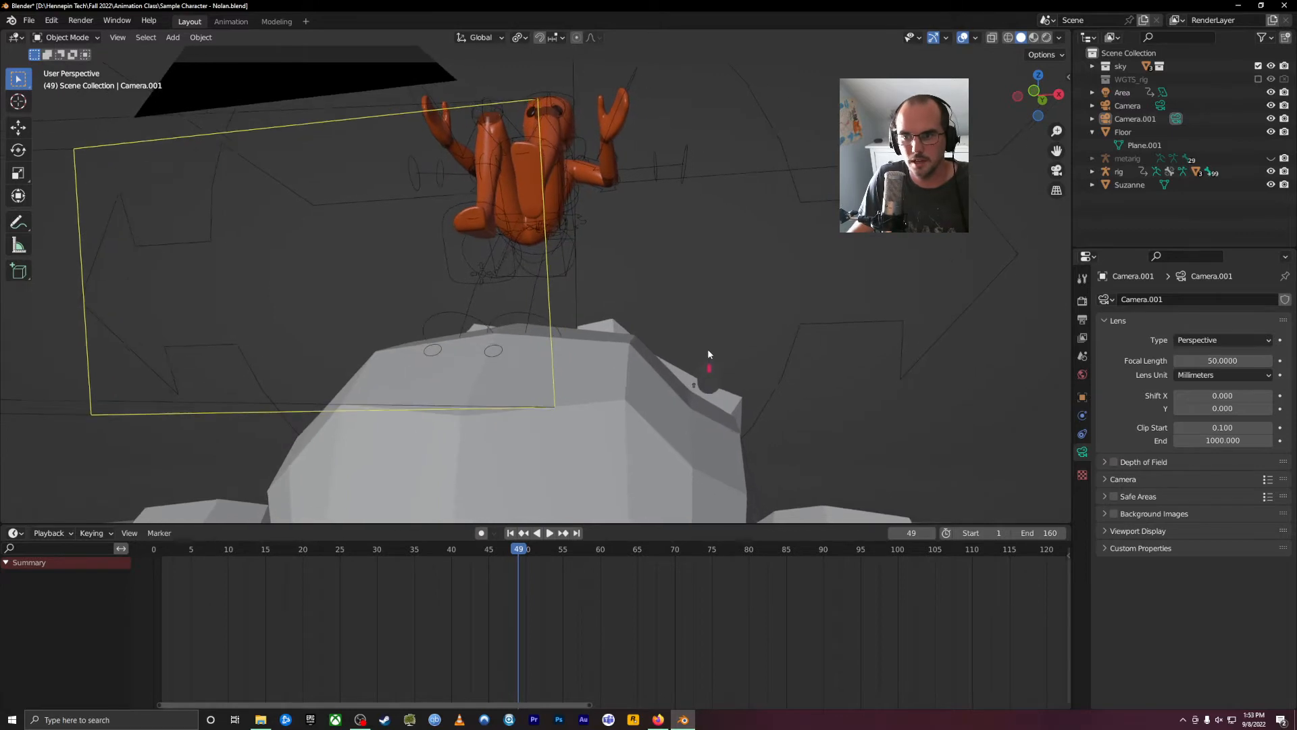
Align Camera.001 to the current view over the back of the monkey head and preview the shot up to frame 59.
{"action": "key", "text": "ctrl+alt+KP_0"}
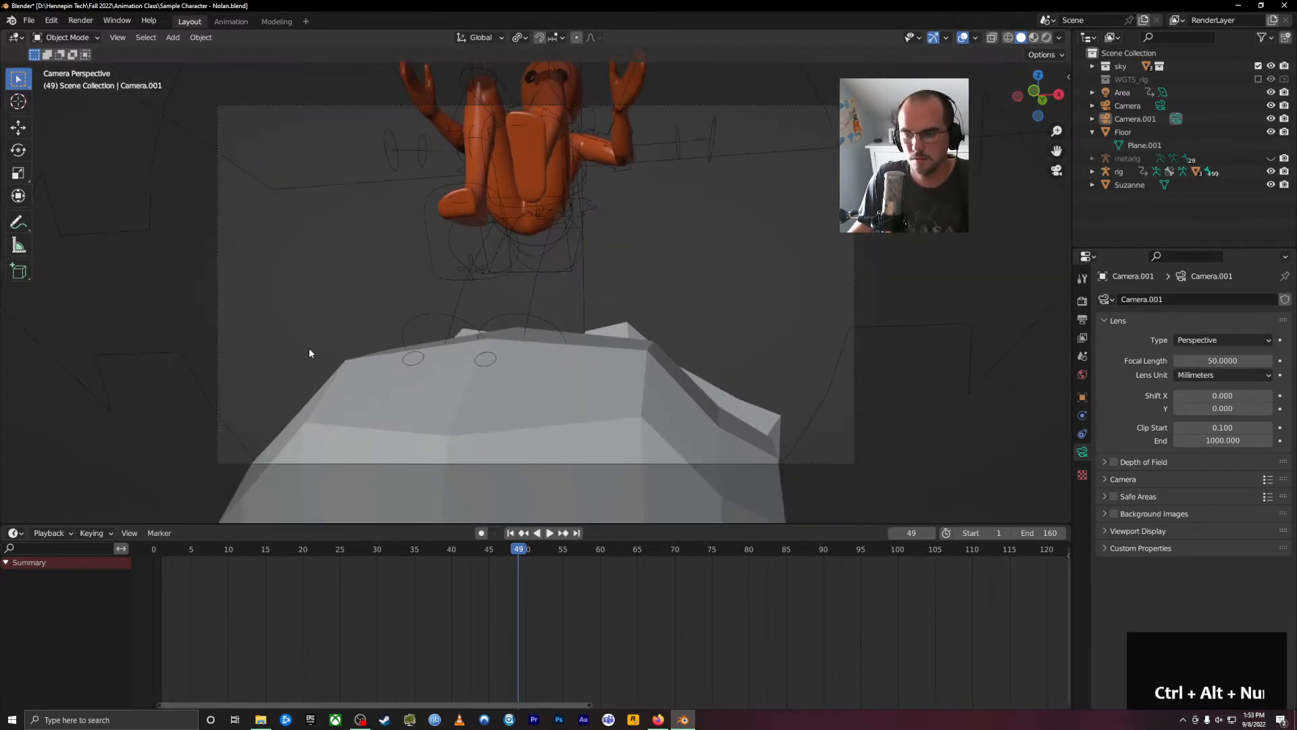
{"action": "mouse_move", "coordinate": [503, 547]}
{"action": "left_mouse_down"}
{"action": "mouse_move", "coordinate": [306, 567]}
{"action": "mouse_move", "coordinate": [608, 558]}
{"action": "mouse_move", "coordinate": [593, 558]}
{"action": "left_mouse_up"}
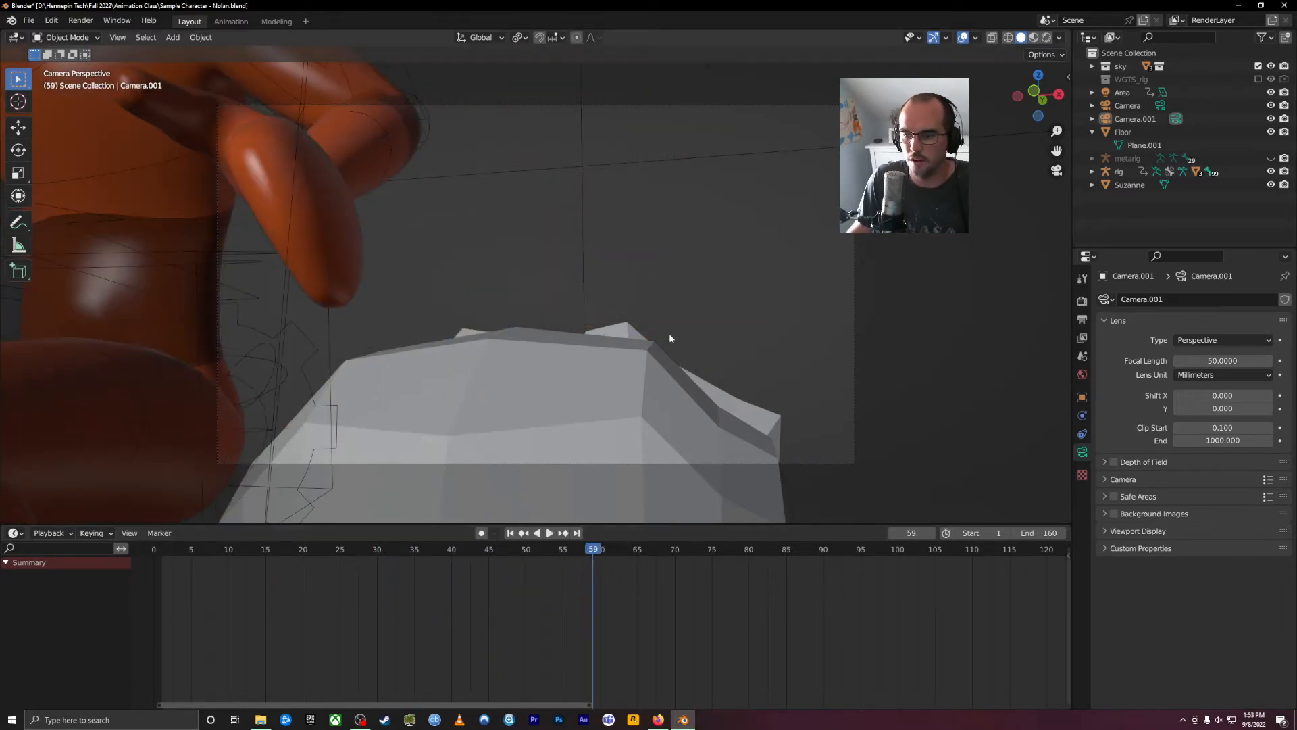
{"action": "mouse_move", "coordinate": [669, 333]}
{"action": "middle_mouse_down"}
{"action": "mouse_move", "coordinate": [558, 376]}
{"action": "mouse_move", "coordinate": [635, 246]}
{"action": "mouse_move", "coordinate": [687, 287]}
{"action": "middle_mouse_up"}
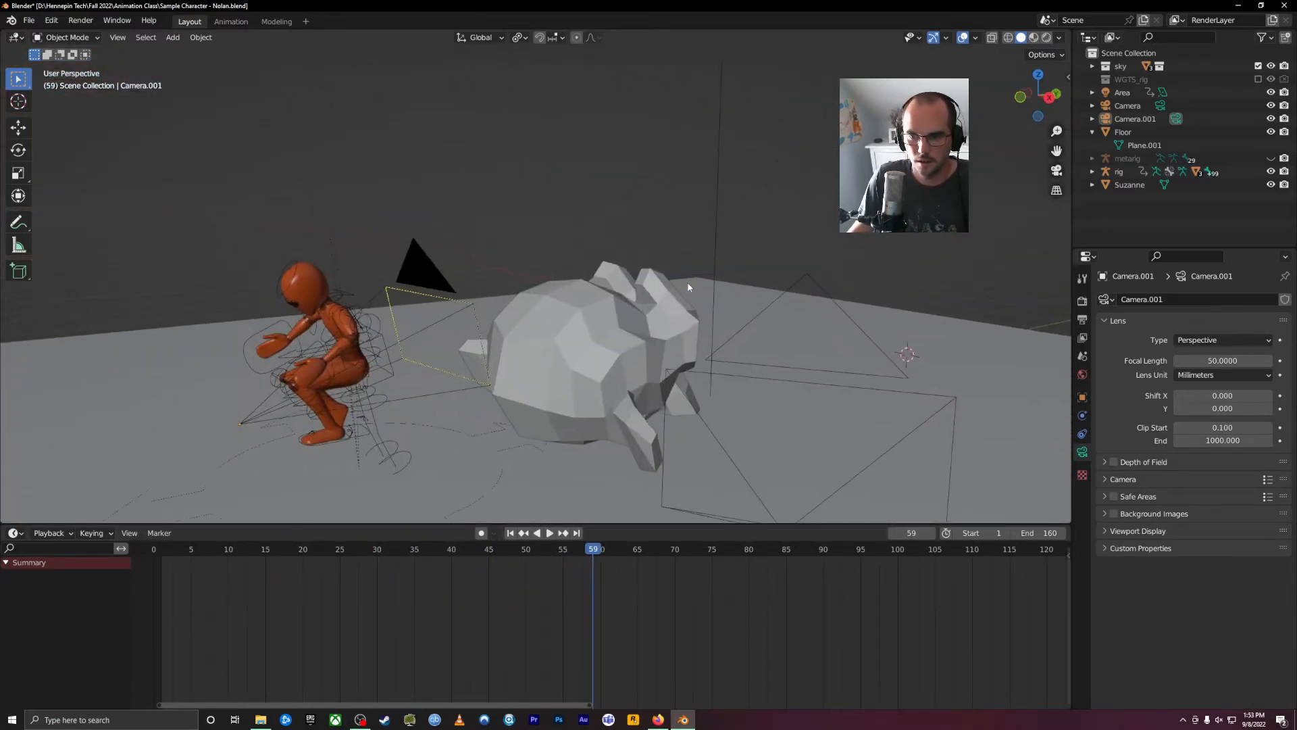
Add a third camera and, with it as the active scene camera, align it to a side view of the crouching character.
{"action": "key", "text": "shift+a"}
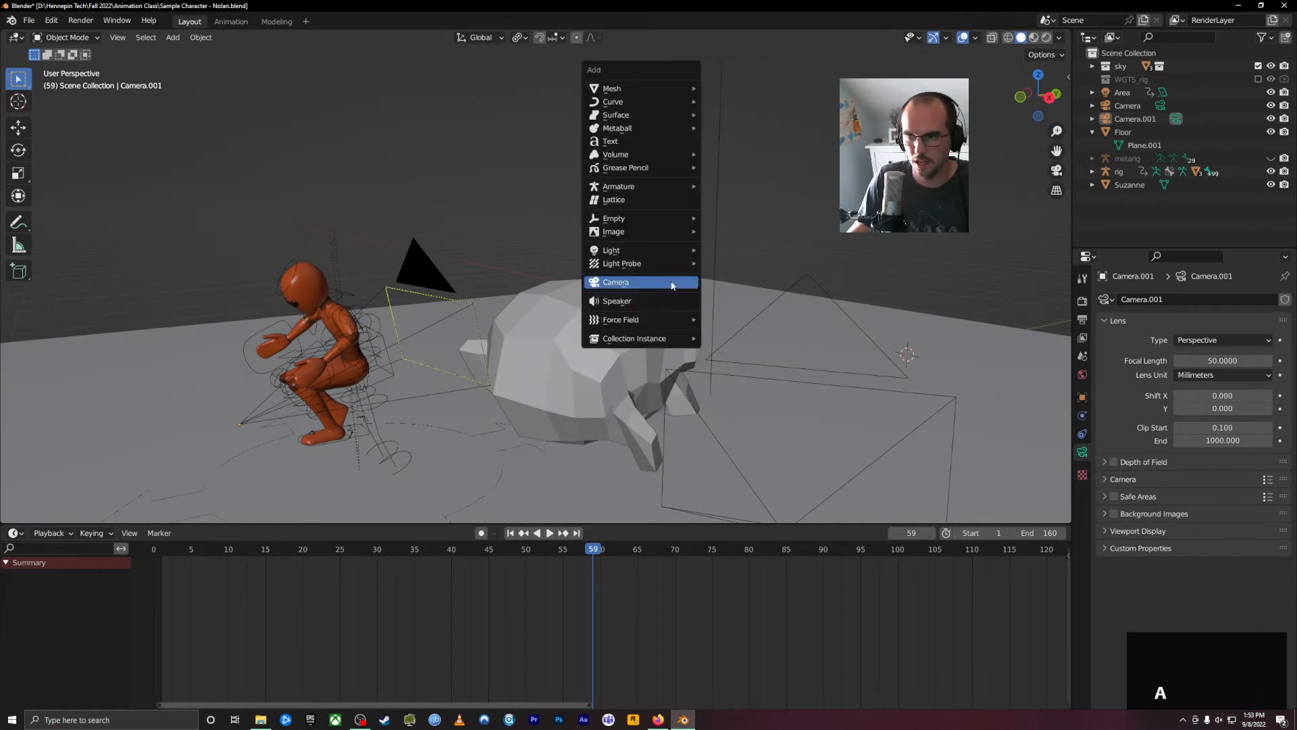
{"action": "left_click", "coordinate": [678, 281]}
{"action": "middle_click_drag", "start_coordinate": [678, 281], "coordinate": [682, 335]}
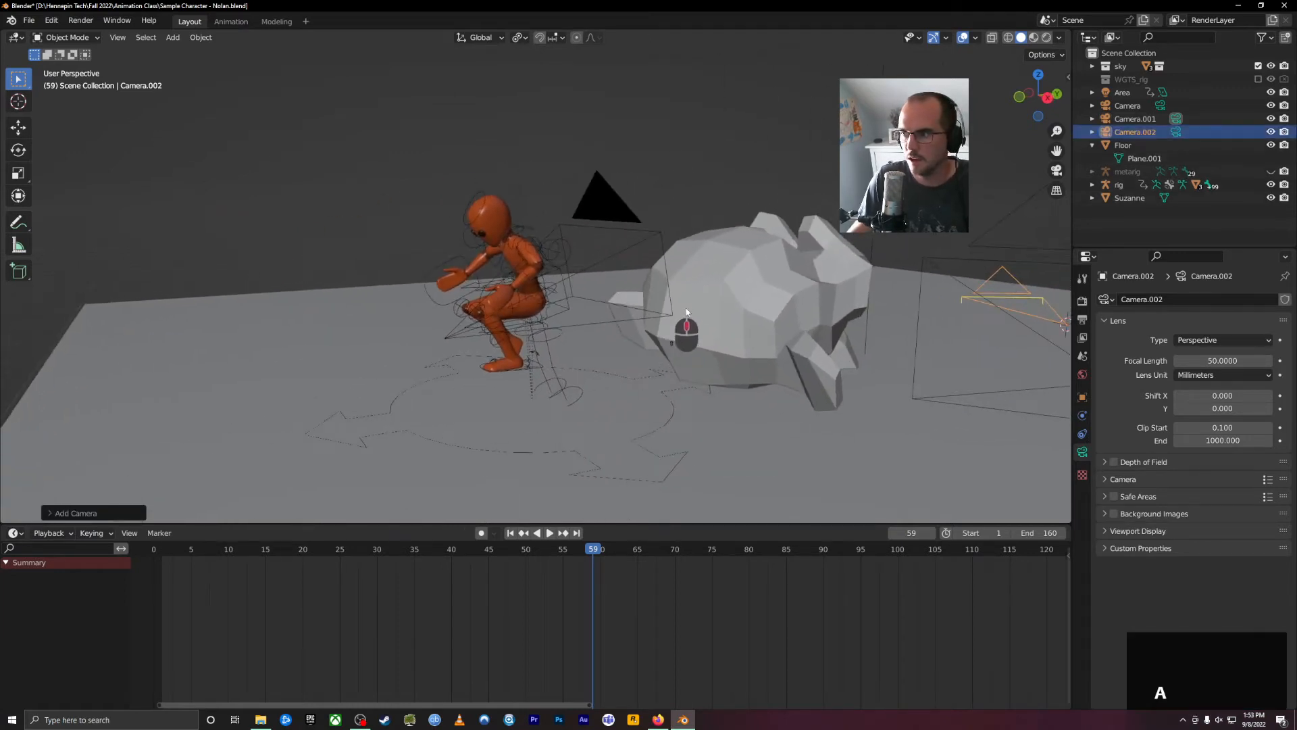
{"action": "left_click", "coordinate": [1176, 132]}
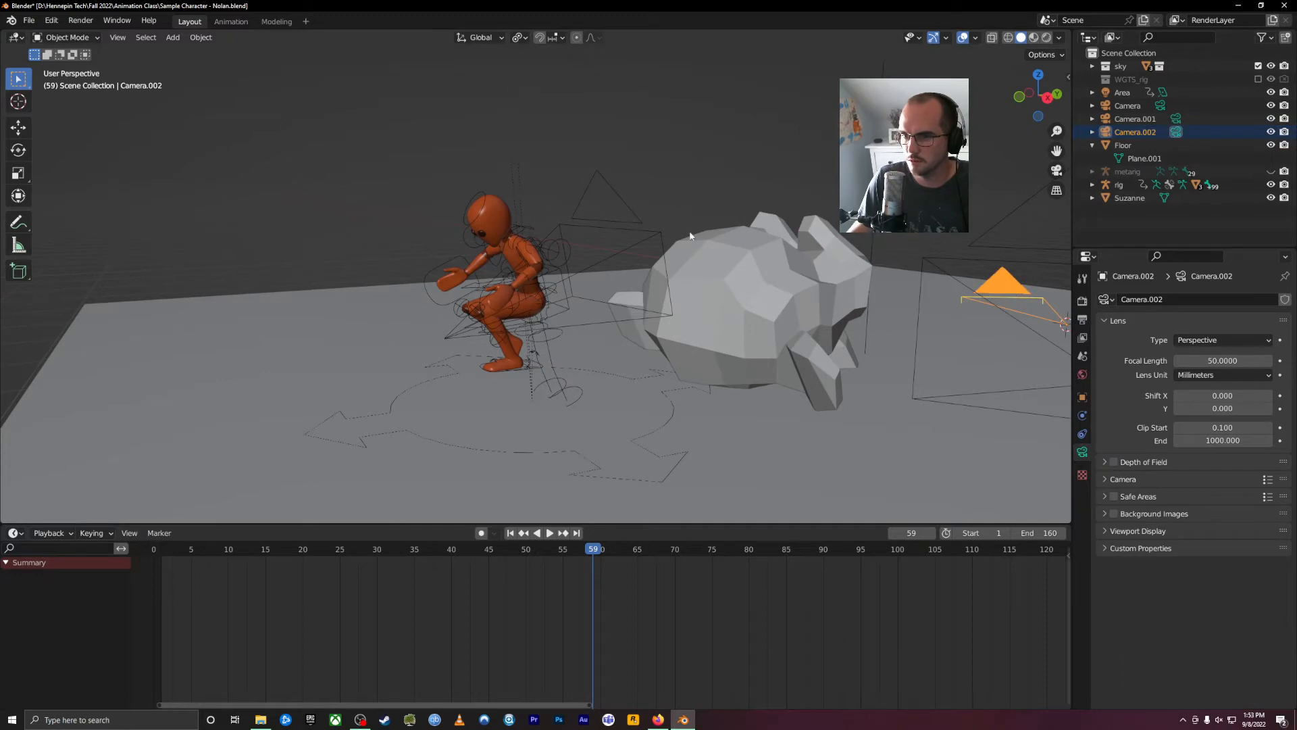
{"action": "middle_click_drag", "start_coordinate": [696, 243], "coordinate": [591, 301]}
{"action": "key", "text": "ctrl+alt+KP_0"}
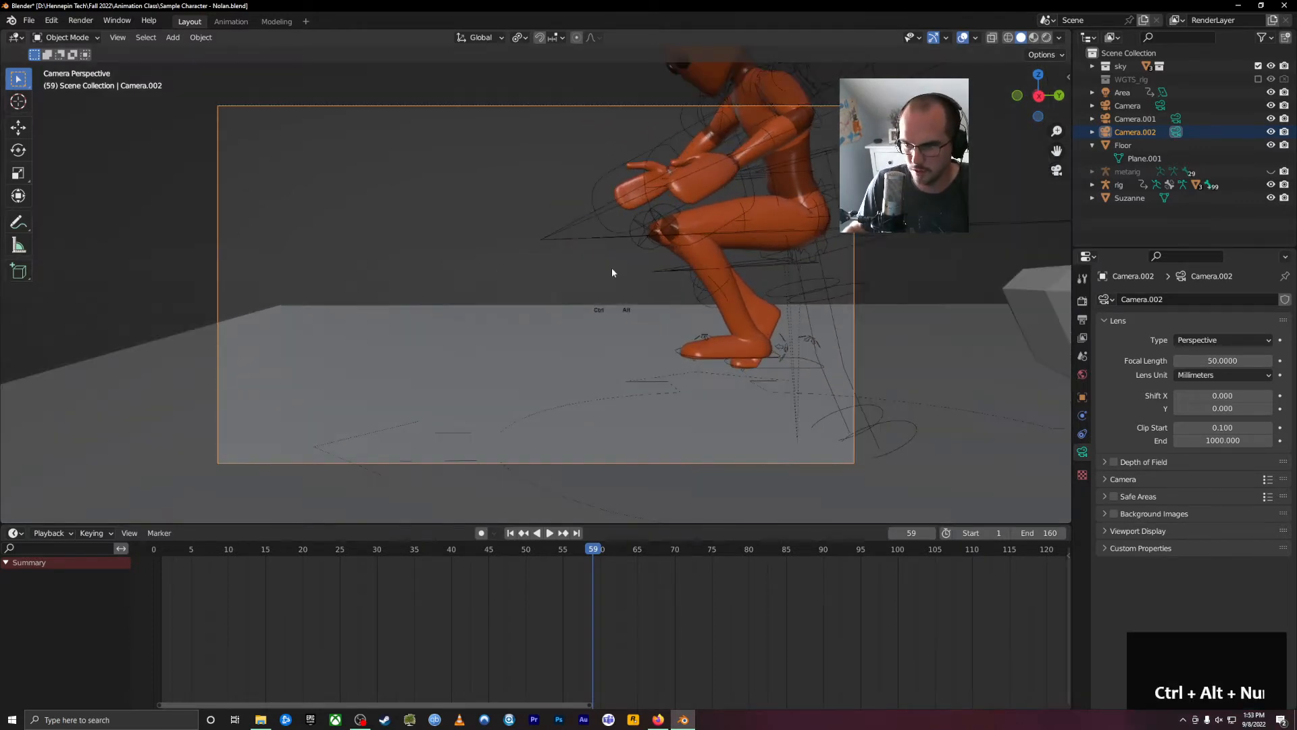
Move the timeline to frame 69 and set Camera.002's focal length to 43 mm.
{"action": "left_click_drag", "start_coordinate": [605, 554], "coordinate": [668, 555]}
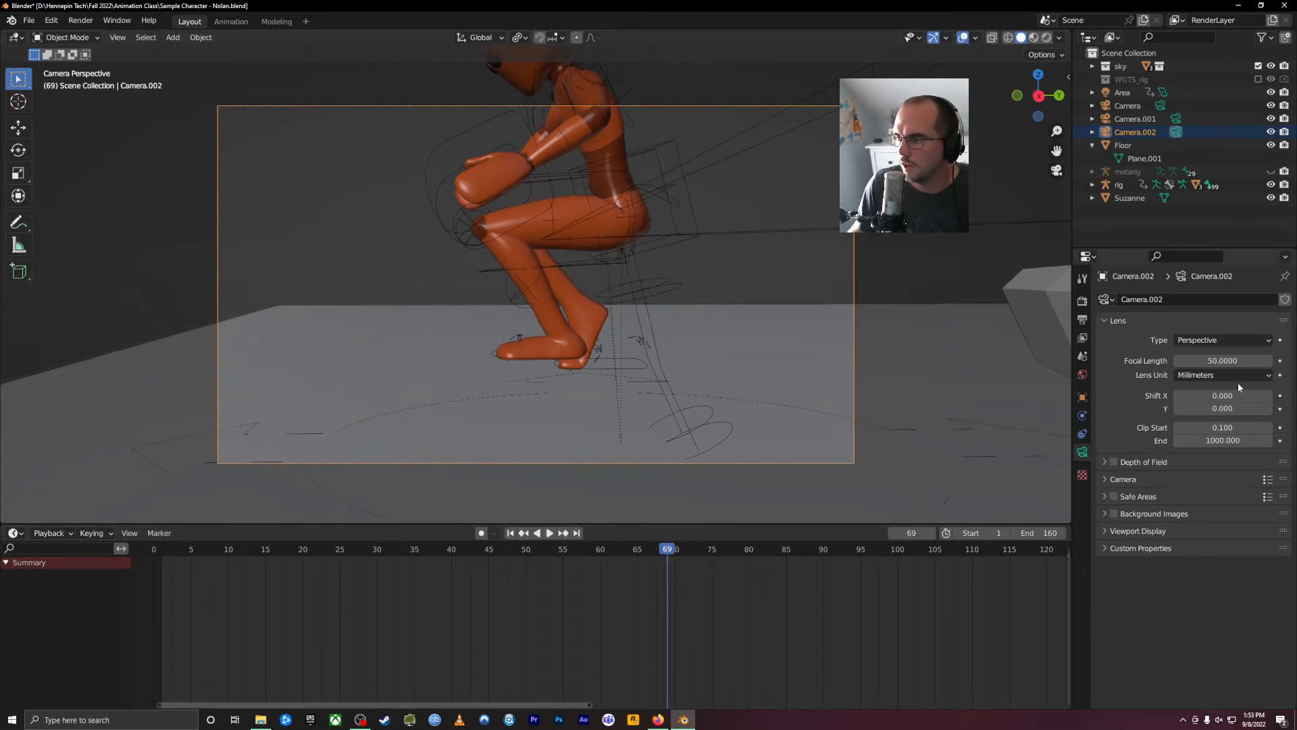
{"action": "left_click_drag", "start_coordinate": [1214, 361], "coordinate": [1211, 383]}
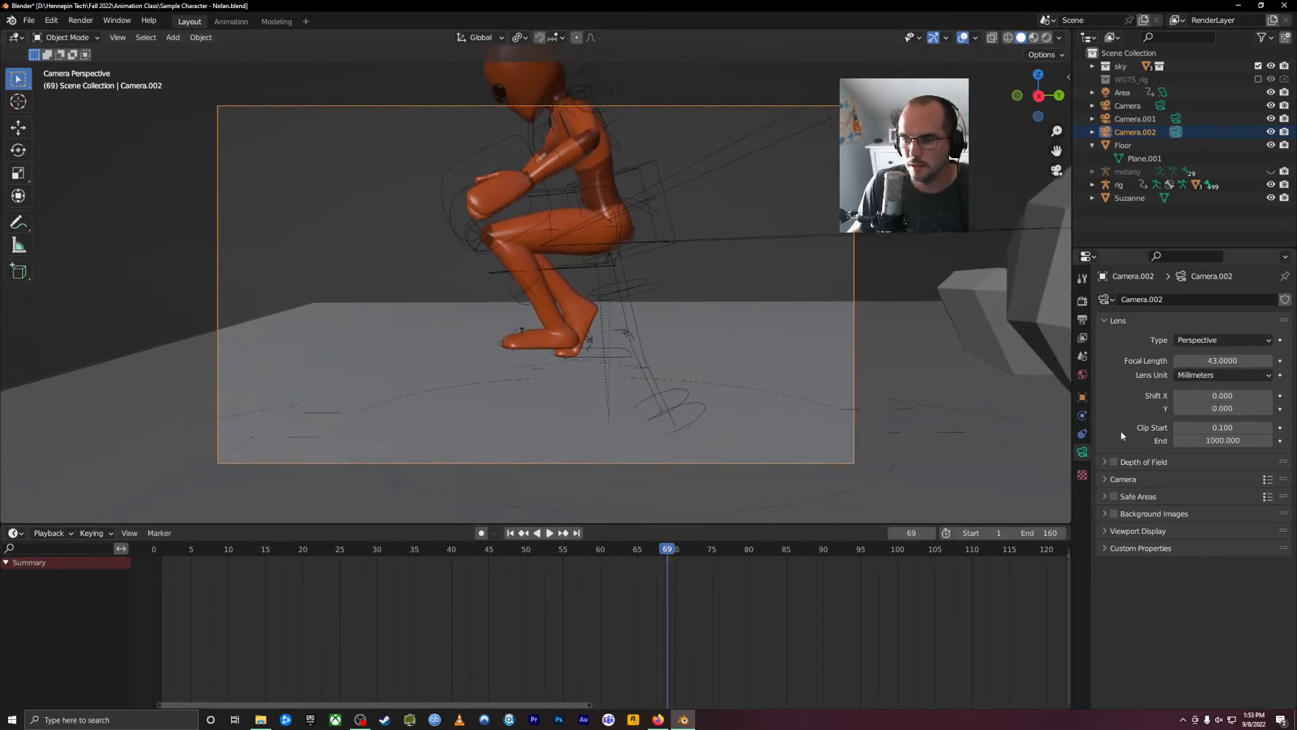
Make Camera.001 the active scene camera and, with the timeline at frame 48, set its focal length to 36 mm.
{"action": "left_click", "coordinate": [1174, 122]}
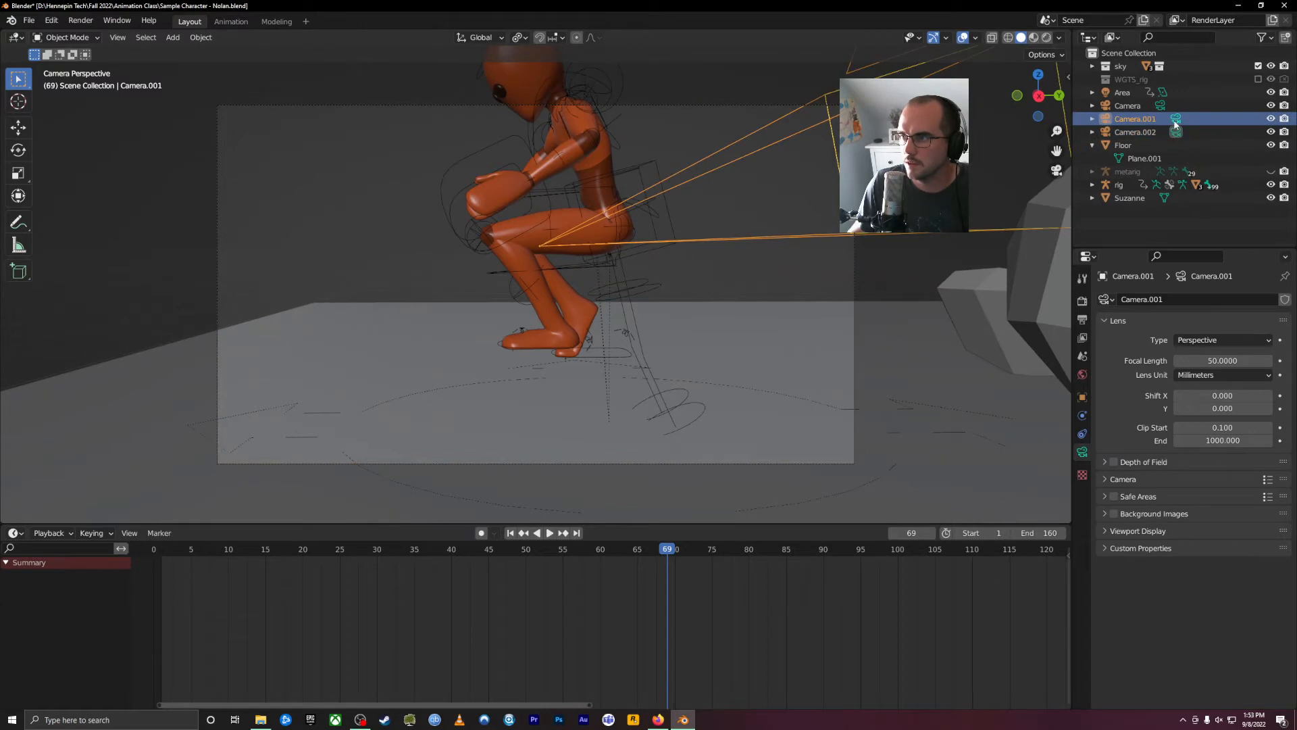
{"action": "left_click", "coordinate": [1175, 122]}
{"action": "left_click_drag", "start_coordinate": [616, 554], "coordinate": [511, 560]}
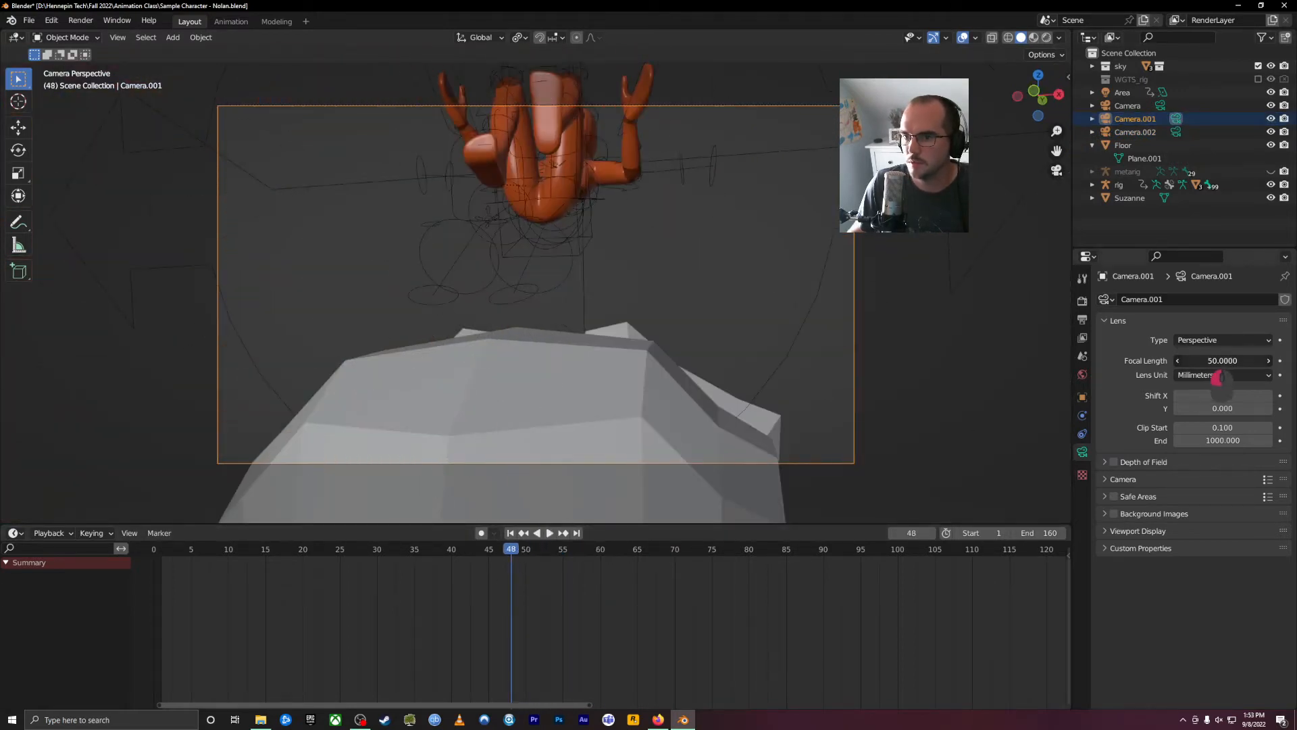
{"action": "left_click_drag", "start_coordinate": [1222, 360], "coordinate": [1216, 360]}
Scrub and play the animation to examine the jump both through Camera.001 and from outside the cameras, stopping at frame 10.
{"action": "left_click_drag", "start_coordinate": [519, 554], "coordinate": [392, 586]}
{"action": "middle_click_drag", "start_coordinate": [906, 371], "coordinate": [748, 407]}
{"action": "scroll", "coordinate": [835, 405], "scroll_direction": "down", "scroll_amount": 8}
{"action": "left_click_drag", "start_coordinate": [257, 550], "coordinate": [384, 552]}
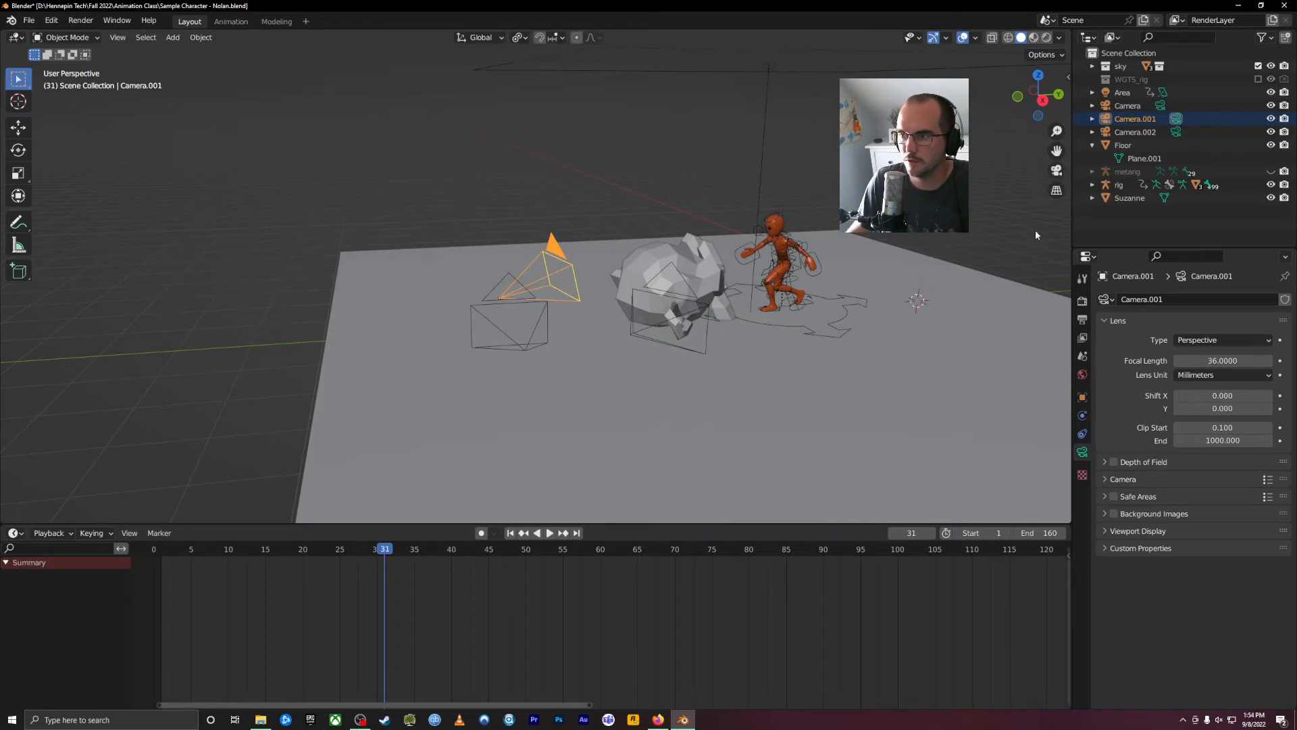
{"action": "left_click", "coordinate": [1057, 170]}
{"action": "key", "text": "shift+Left"}
{"action": "key", "text": "space"}
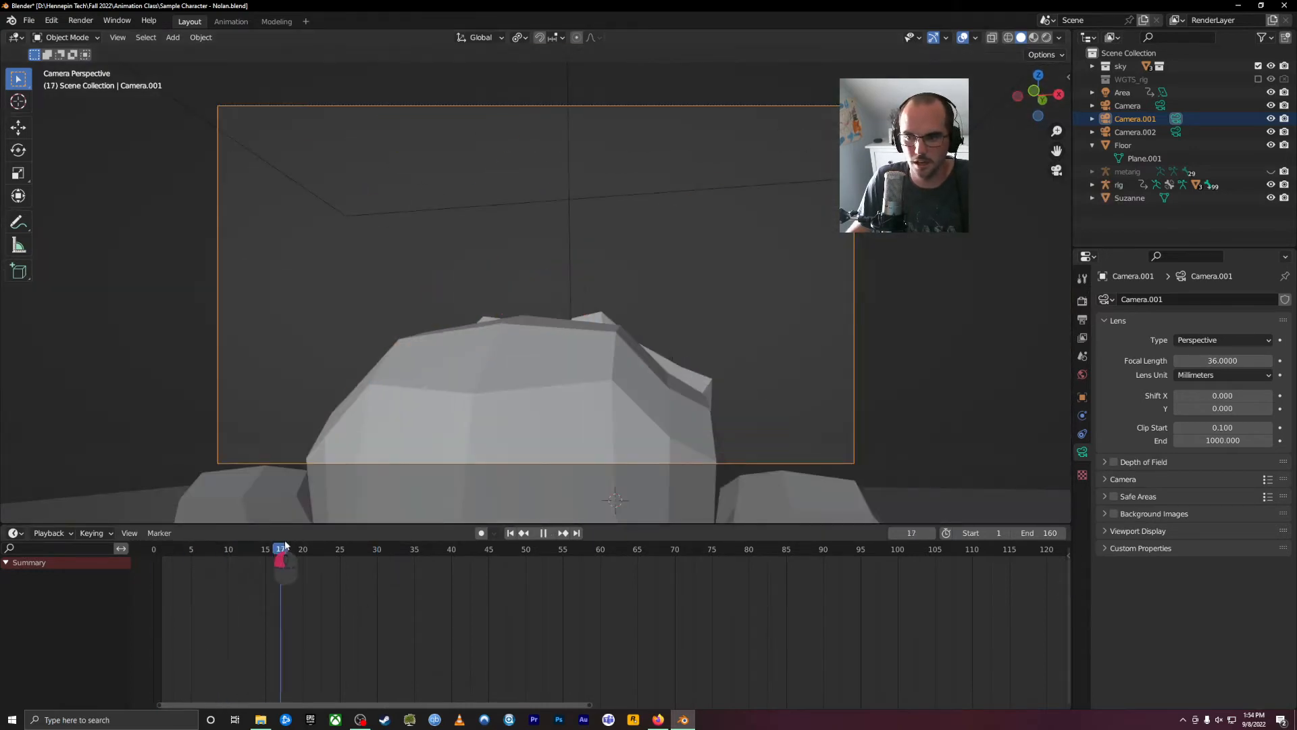
{"action": "left_click_drag", "start_coordinate": [598, 547], "coordinate": [482, 635]}
{"action": "mouse_move", "coordinate": [689, 449]}
{"action": "middle_mouse_down"}
{"action": "mouse_move", "coordinate": [698, 440]}
{"action": "mouse_move", "coordinate": [723, 460]}
{"action": "mouse_move", "coordinate": [695, 449]}
{"action": "mouse_move", "coordinate": [676, 466]}
{"action": "middle_mouse_up"}
{"action": "left_click_drag", "start_coordinate": [385, 559], "coordinate": [159, 566]}
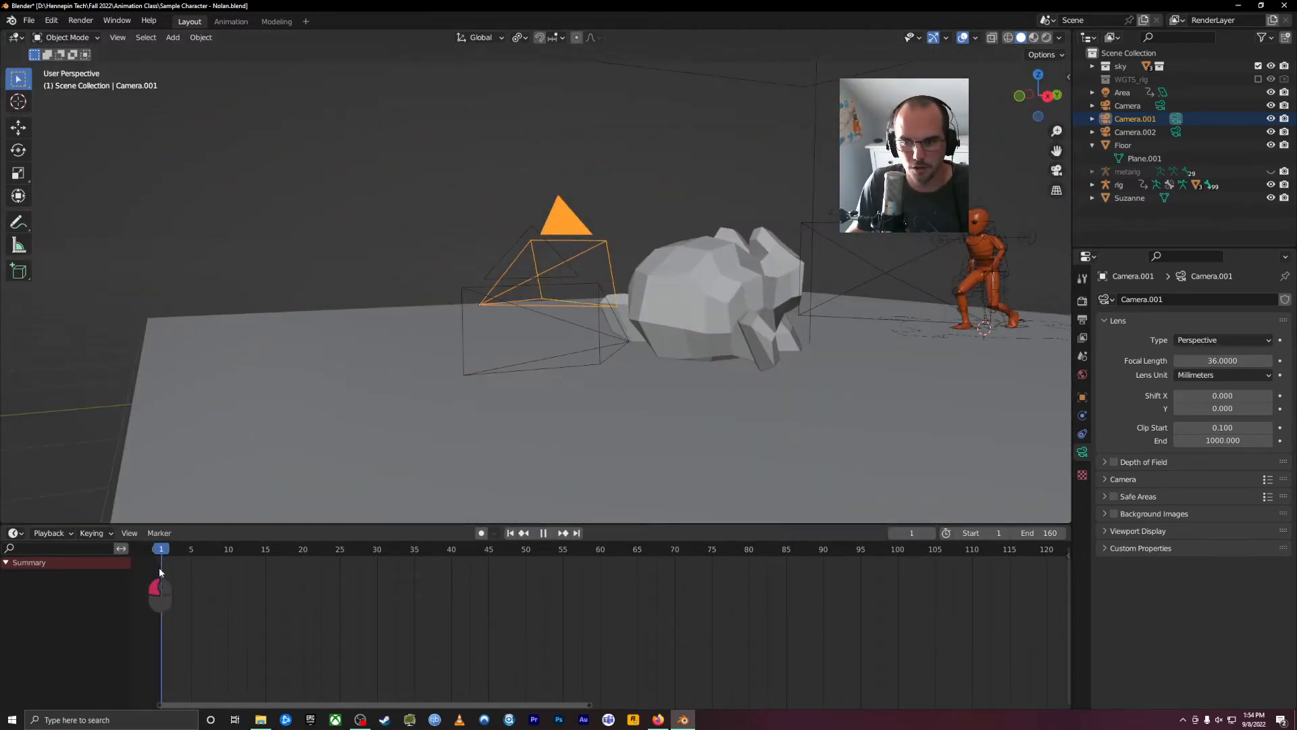
{"action": "key", "text": "space"}
{"action": "key", "text": "space"}
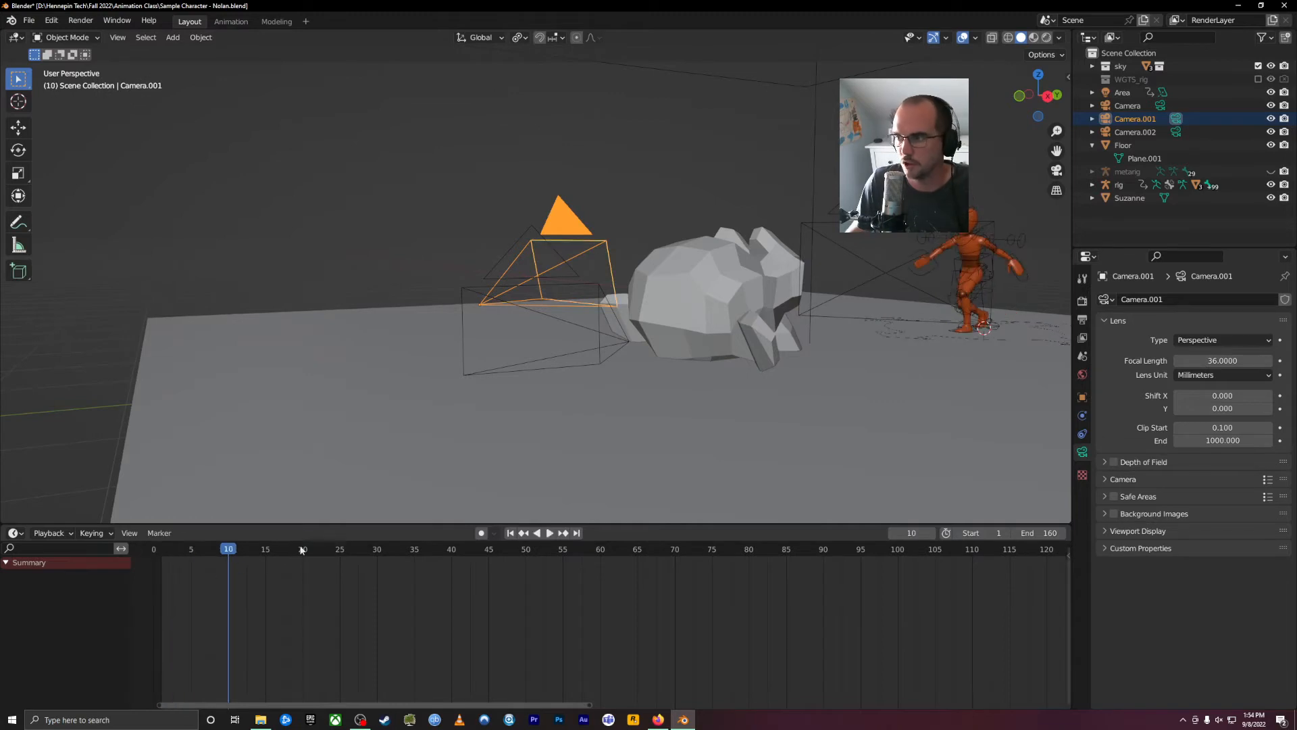
Make the original Camera the active scene camera, look through it, and set its focal length to 38 mm.
{"action": "left_click", "coordinate": [1140, 106]}
{"action": "left_click", "coordinate": [1160, 106]}
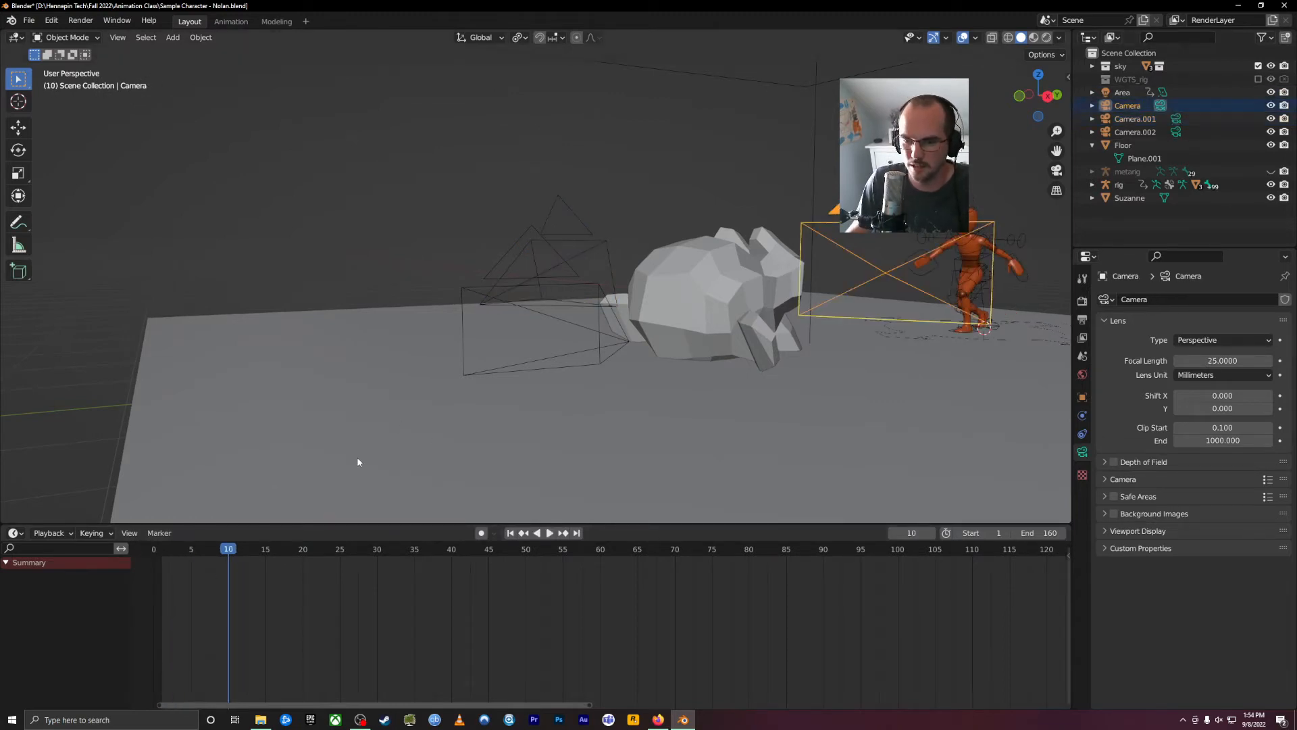
{"action": "key", "text": "KP_0"}
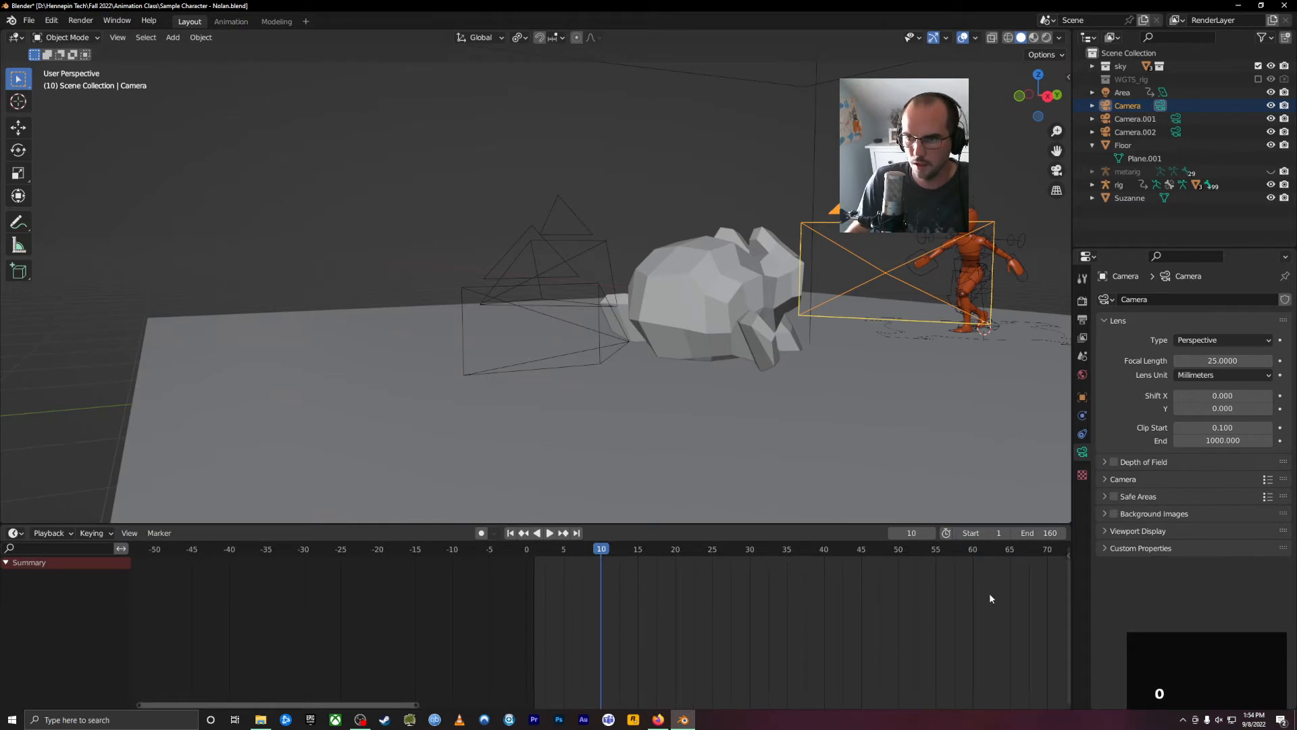
{"action": "key", "text": "KP_0"}
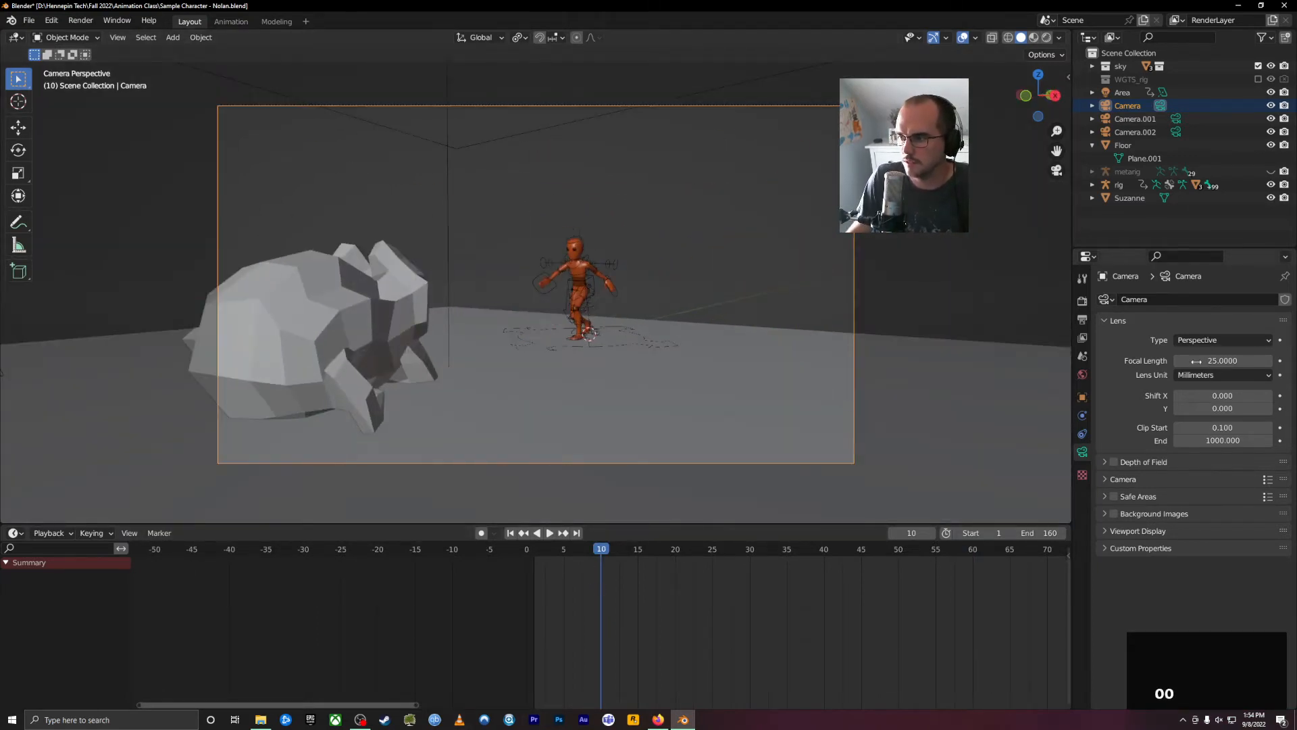
{"action": "left_click", "coordinate": [1223, 361]}
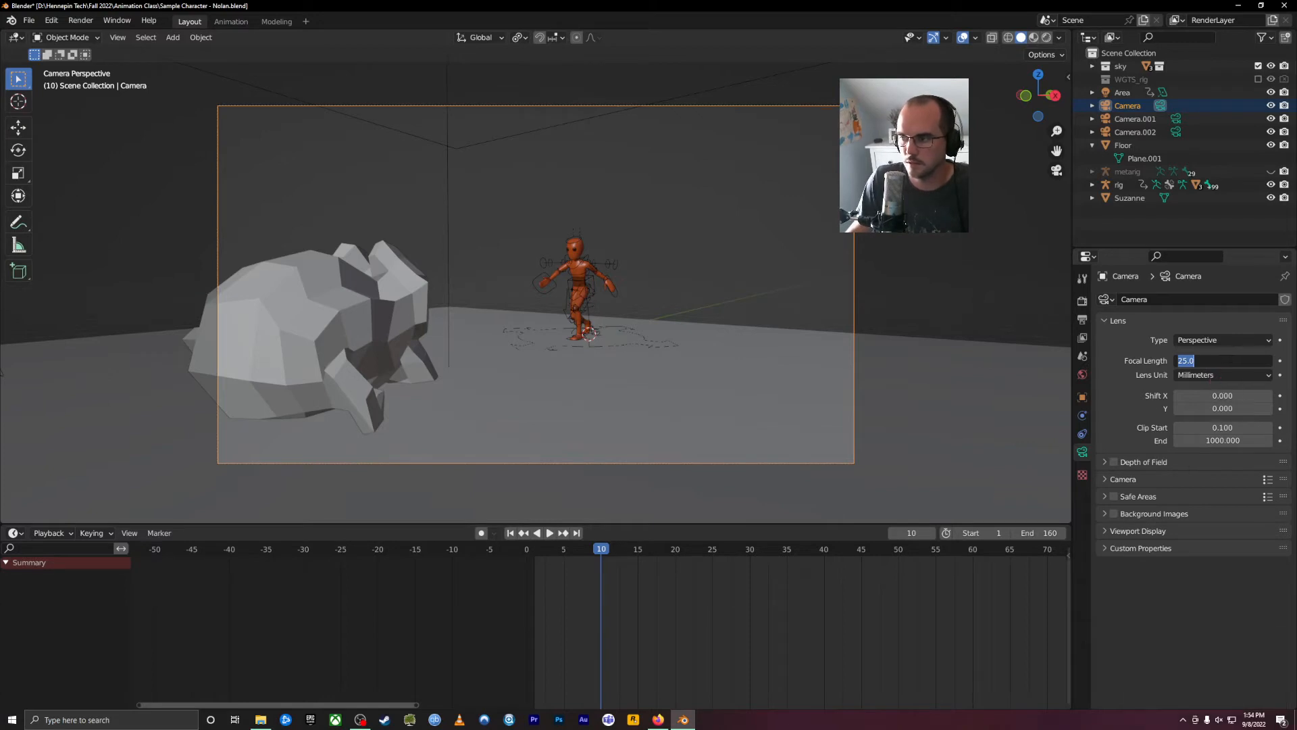
{"action": "key", "text": "Escape"}
{"action": "left_click_drag", "start_coordinate": [1212, 361], "coordinate": [1256, 361]}
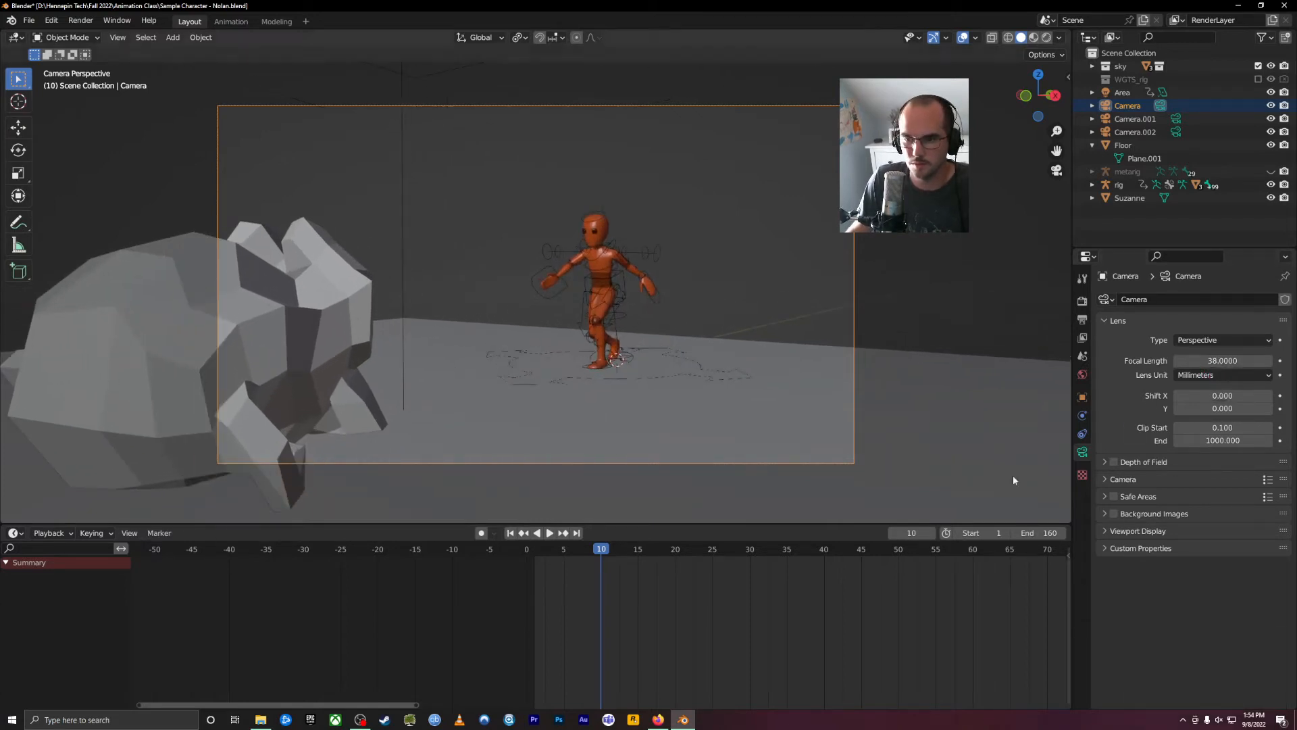
Scrub to frame 35, where the character lands on the monkey head, and add a timeline marker there.
{"action": "left_click_drag", "start_coordinate": [636, 554], "coordinate": [788, 574]}
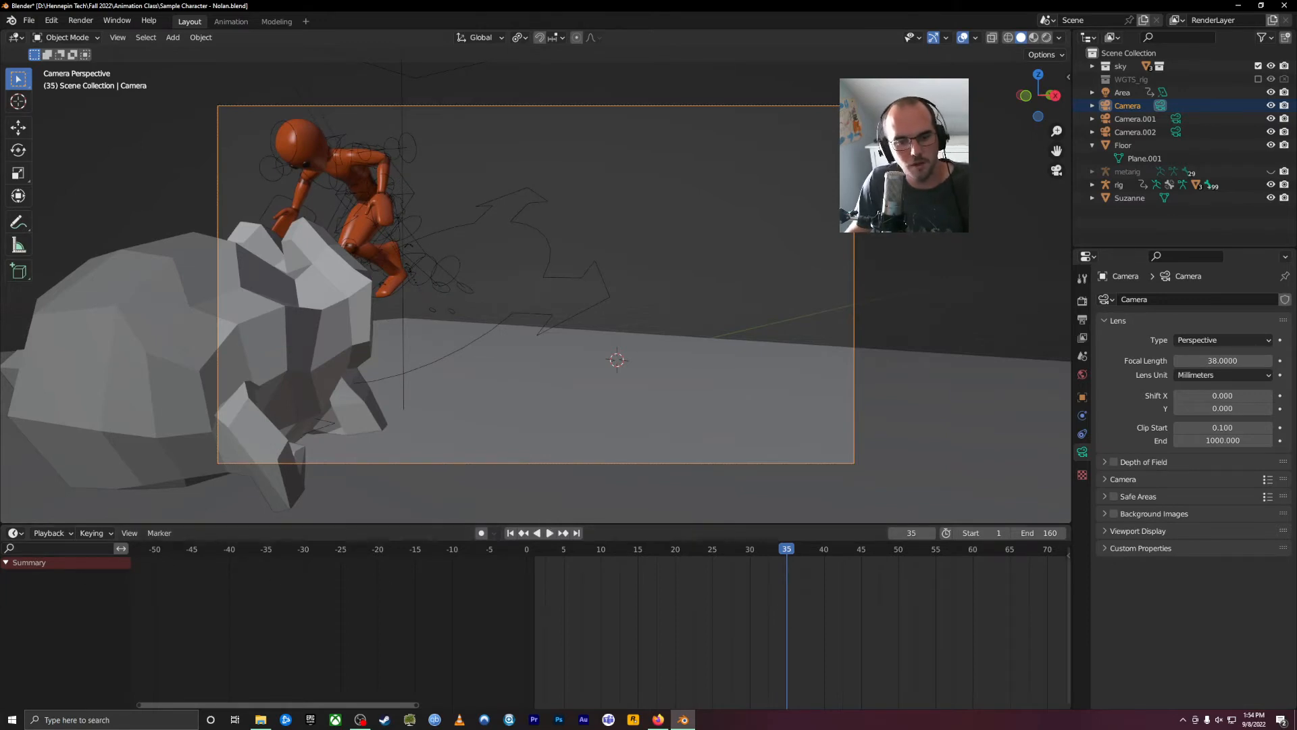
{"action": "left_click", "coordinate": [163, 533]}
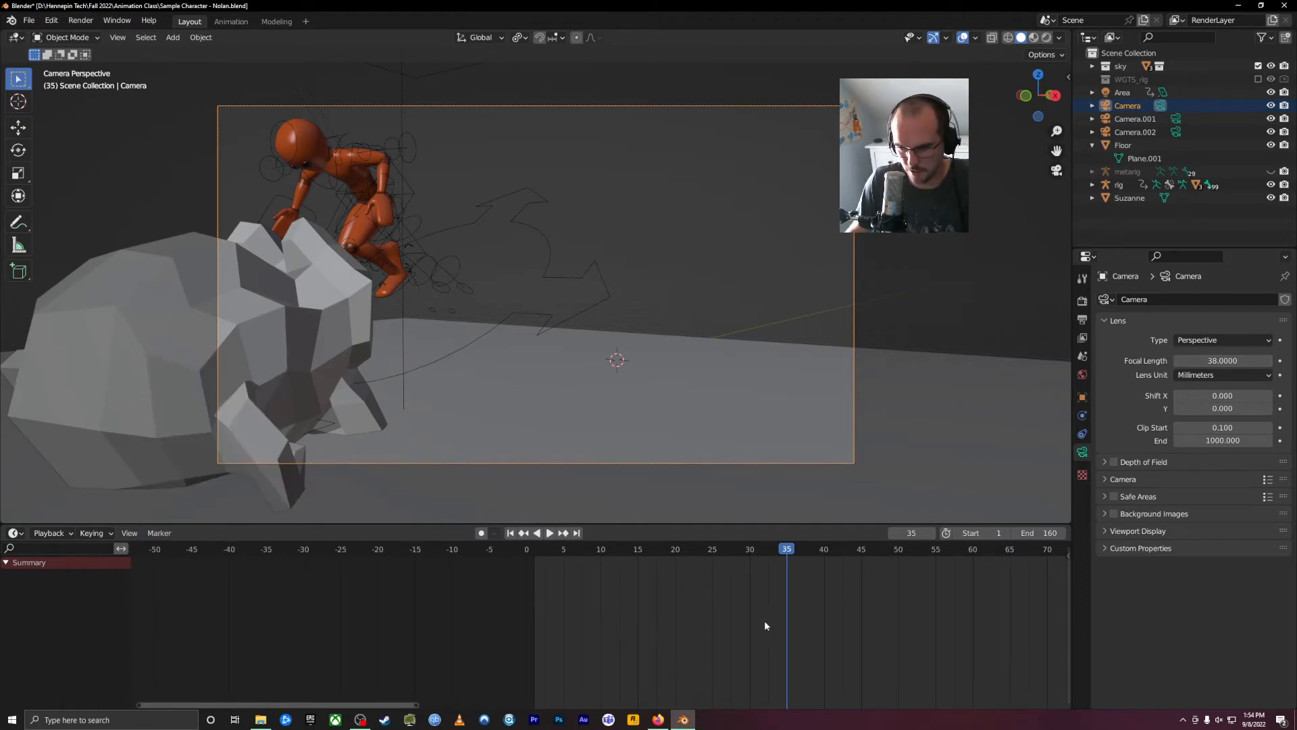
{"action": "key", "text": "m"}
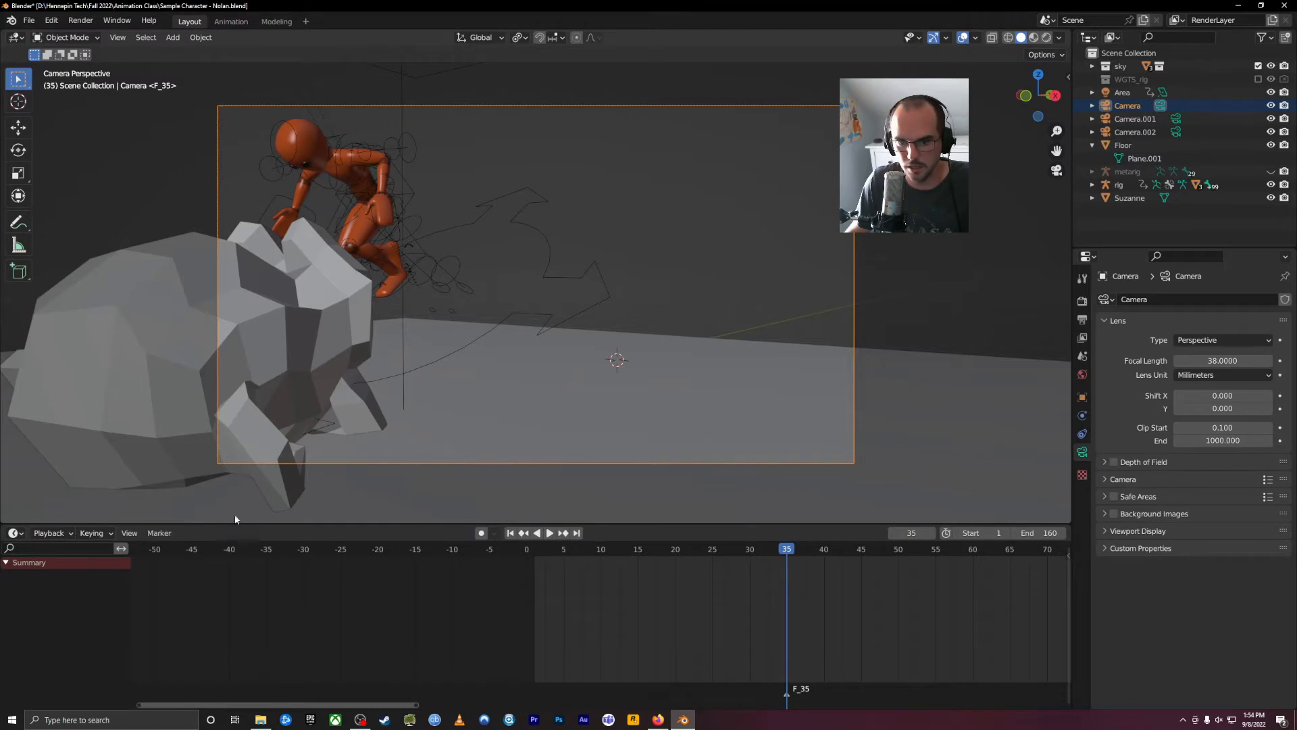
Bind Camera.001 to the marker at frame 35.
{"action": "left_click", "coordinate": [1134, 119]}
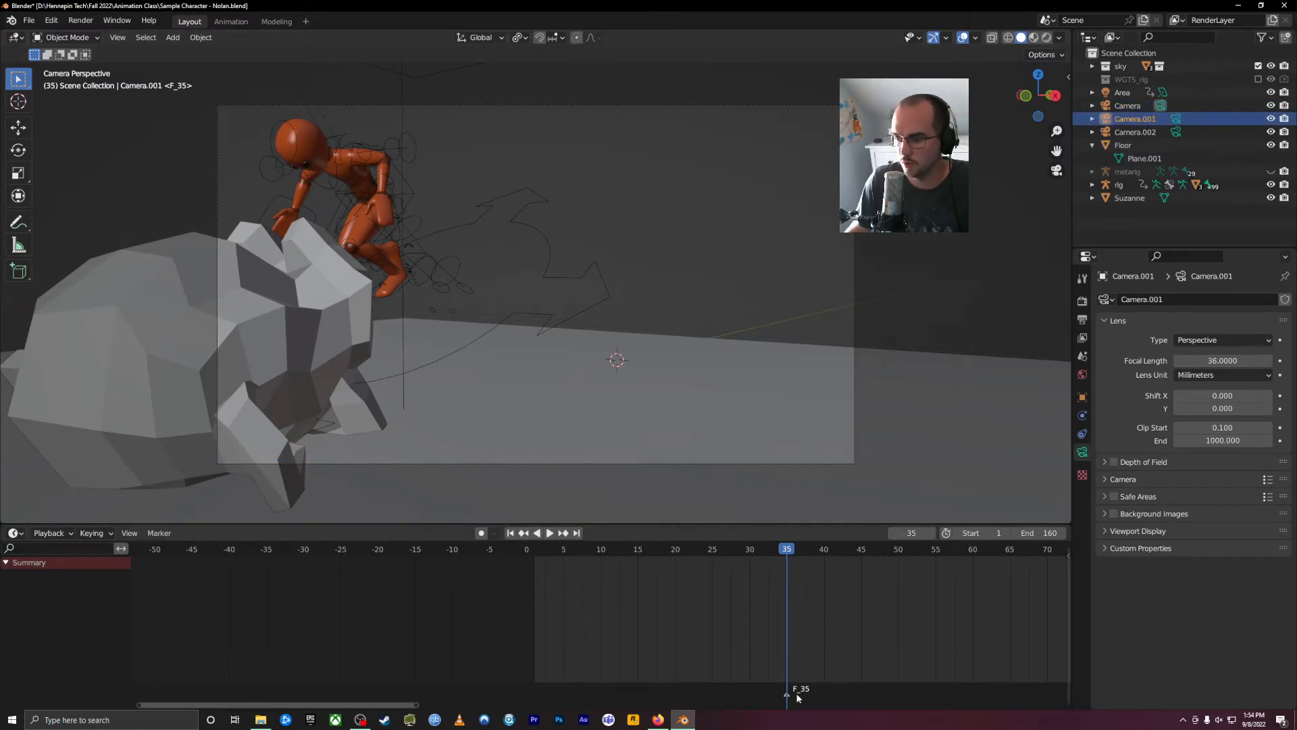
{"action": "key", "text": "space"}
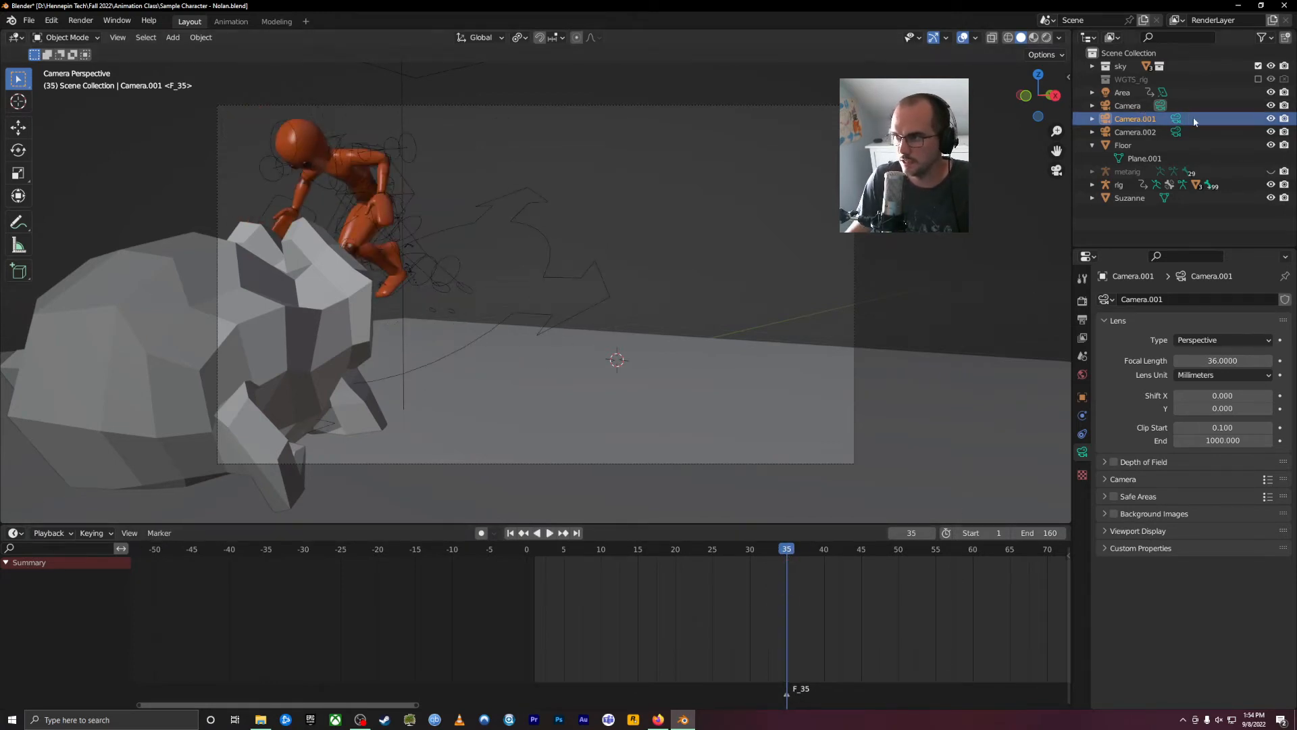
{"action": "left_click", "coordinate": [159, 533]}
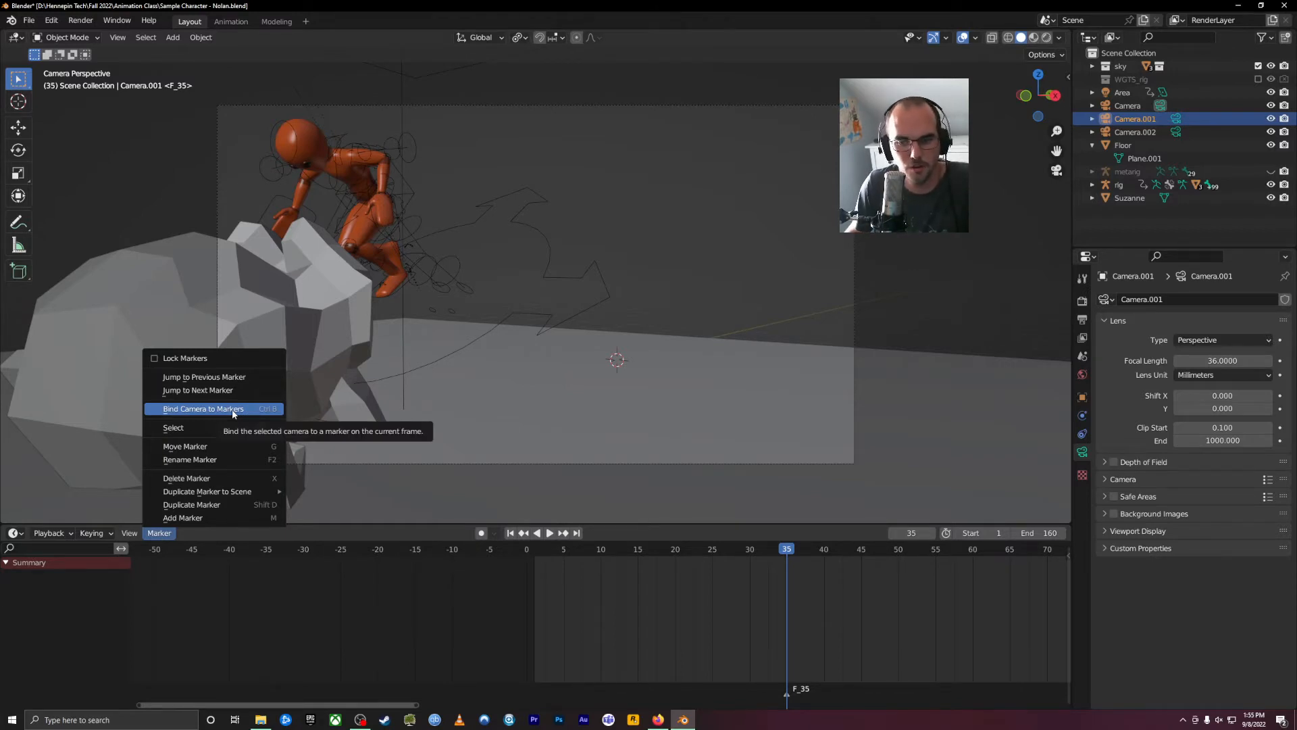
{"action": "left_click", "coordinate": [203, 409]}
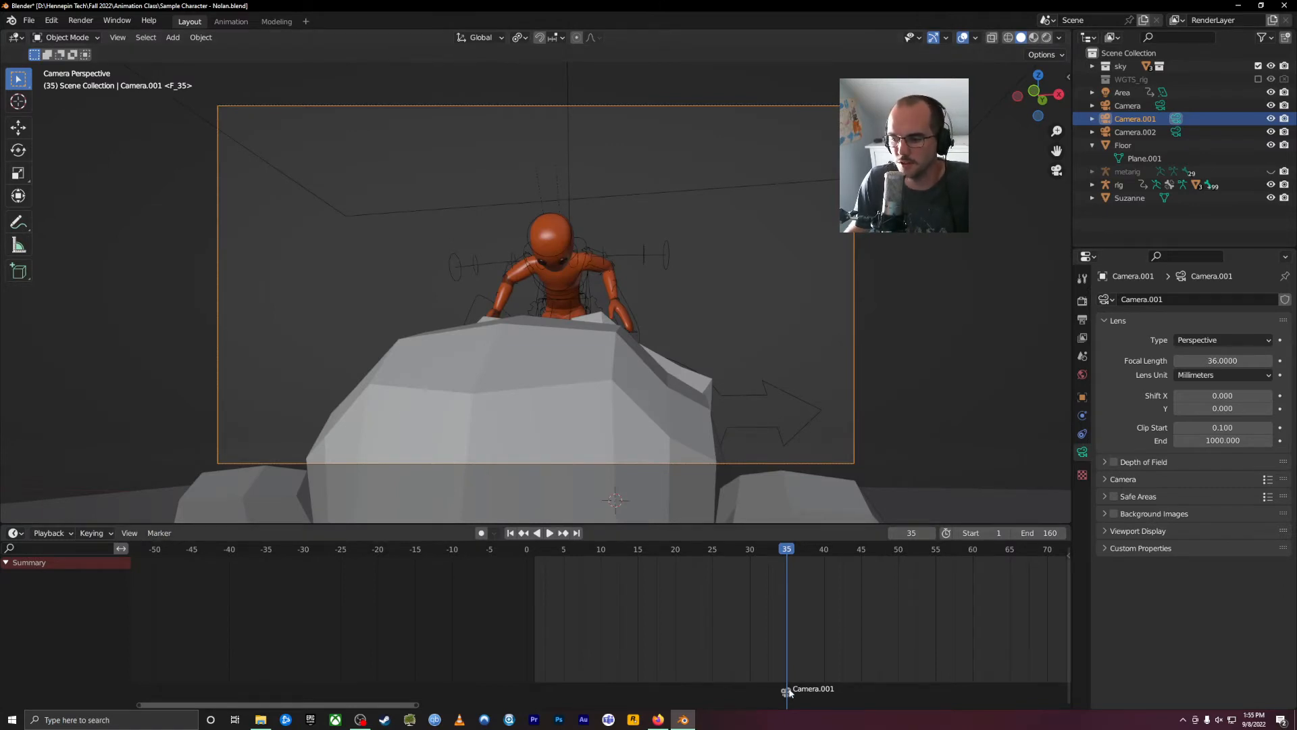
Add a timeline marker at frame 1 and bind the original Camera to it.
{"action": "mouse_move", "coordinate": [789, 553]}
{"action": "left_mouse_down"}
{"action": "mouse_move", "coordinate": [538, 582]}
{"action": "mouse_move", "coordinate": [962, 565]}
{"action": "mouse_move", "coordinate": [533, 599]}
{"action": "left_mouse_up"}
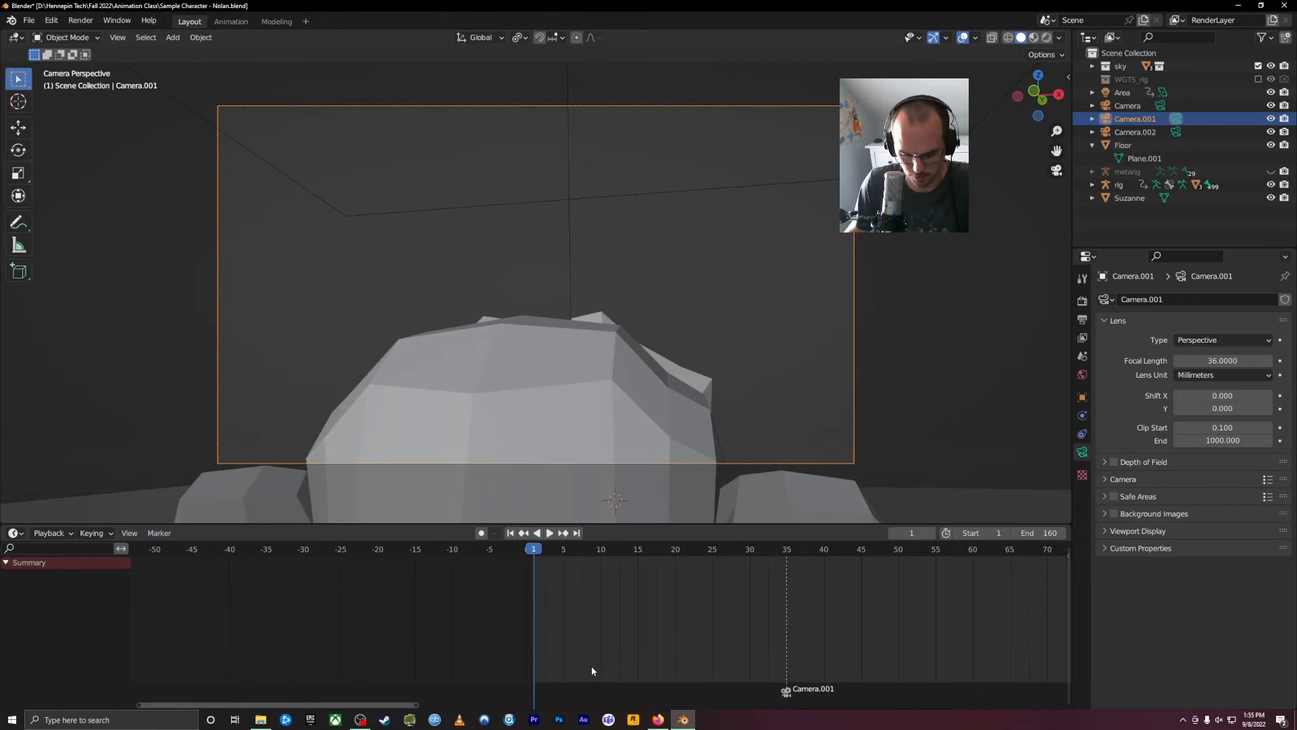
{"action": "key", "text": "m"}
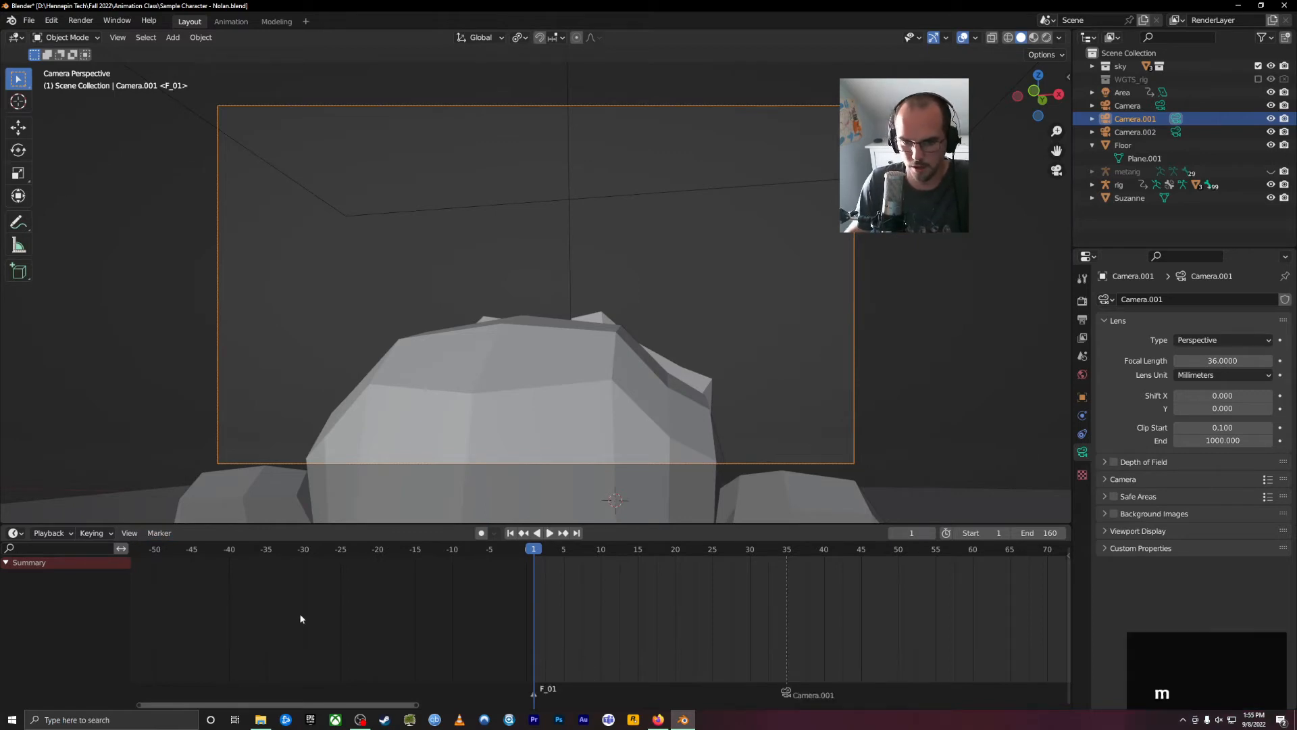
{"action": "left_click", "coordinate": [1149, 107]}
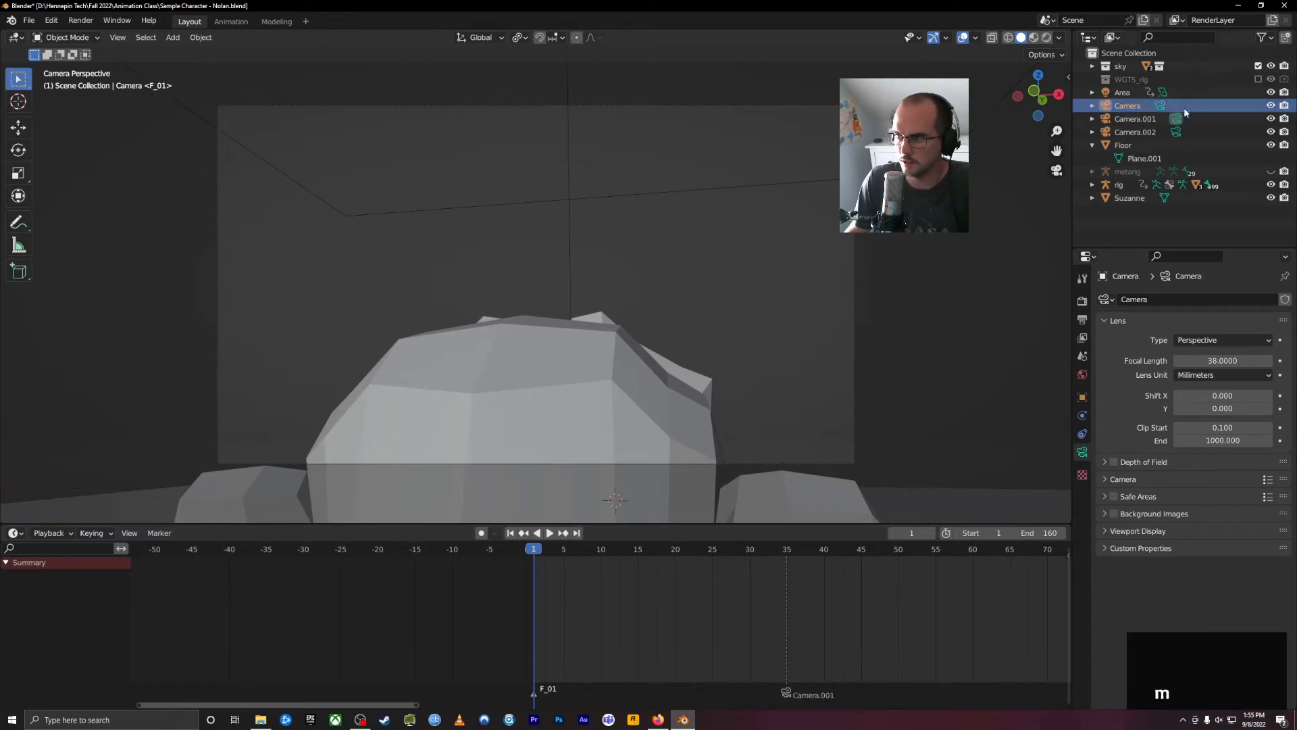
{"action": "left_click", "coordinate": [159, 532]}
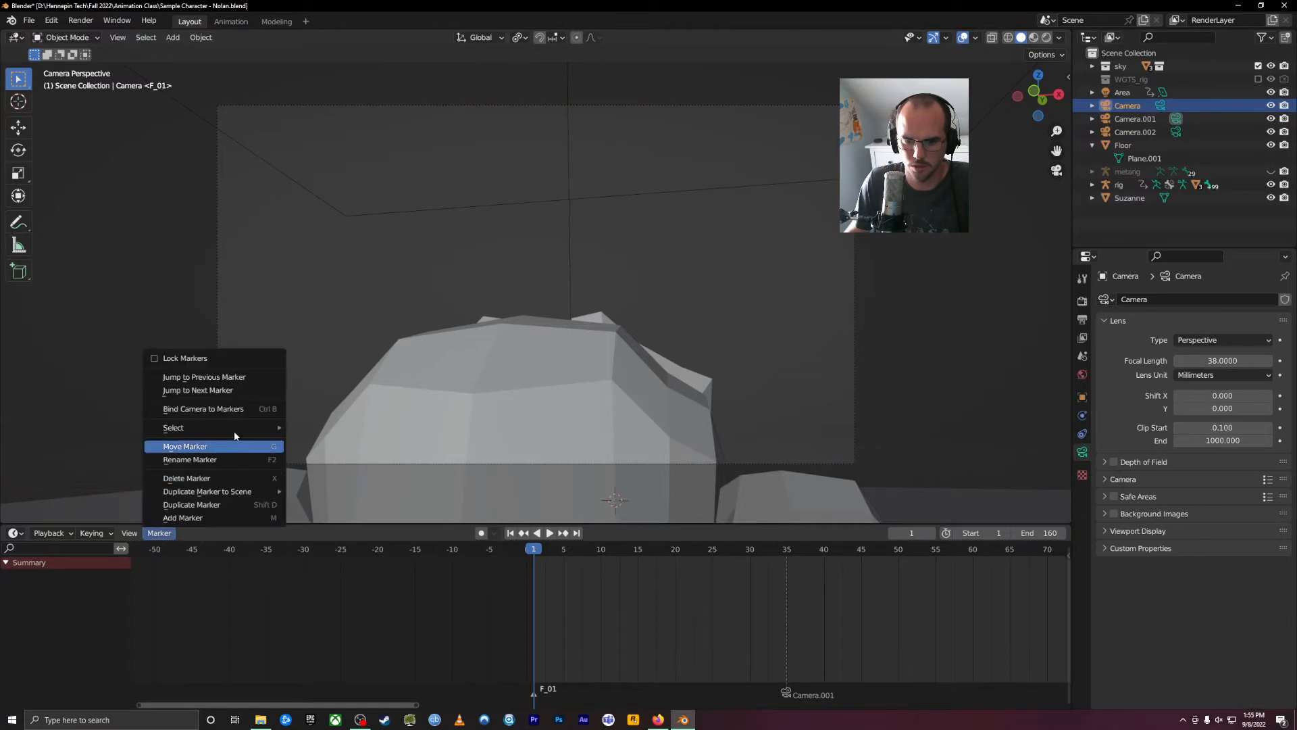
{"action": "left_click", "coordinate": [229, 409]}
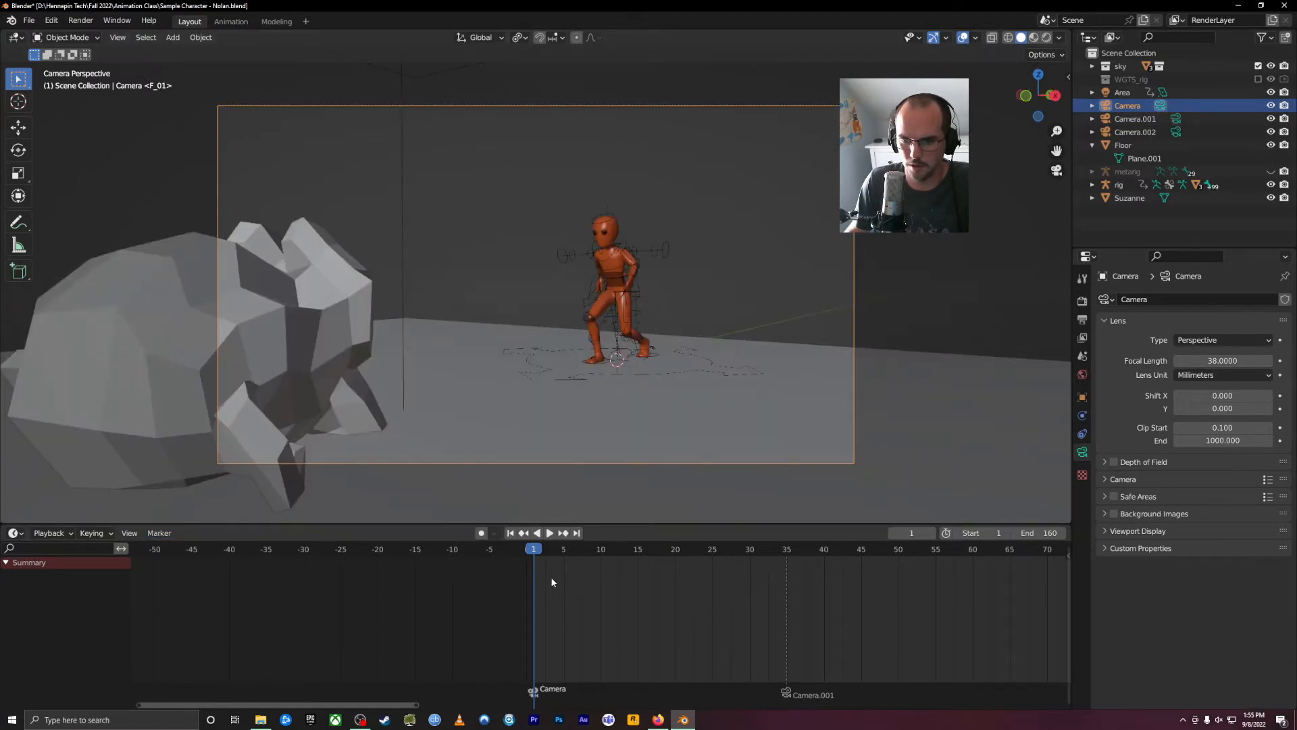
Scrub from frame 1 to frame 54 to preview the camera switch, and add a timeline marker at frame 54.
{"action": "mouse_move", "coordinate": [534, 555]}
{"action": "left_mouse_down"}
{"action": "mouse_move", "coordinate": [809, 560]}
{"action": "mouse_move", "coordinate": [750, 561]}
{"action": "mouse_move", "coordinate": [526, 616]}
{"action": "mouse_move", "coordinate": [537, 618]}
{"action": "mouse_move", "coordinate": [534, 690]}
{"action": "left_mouse_up"}
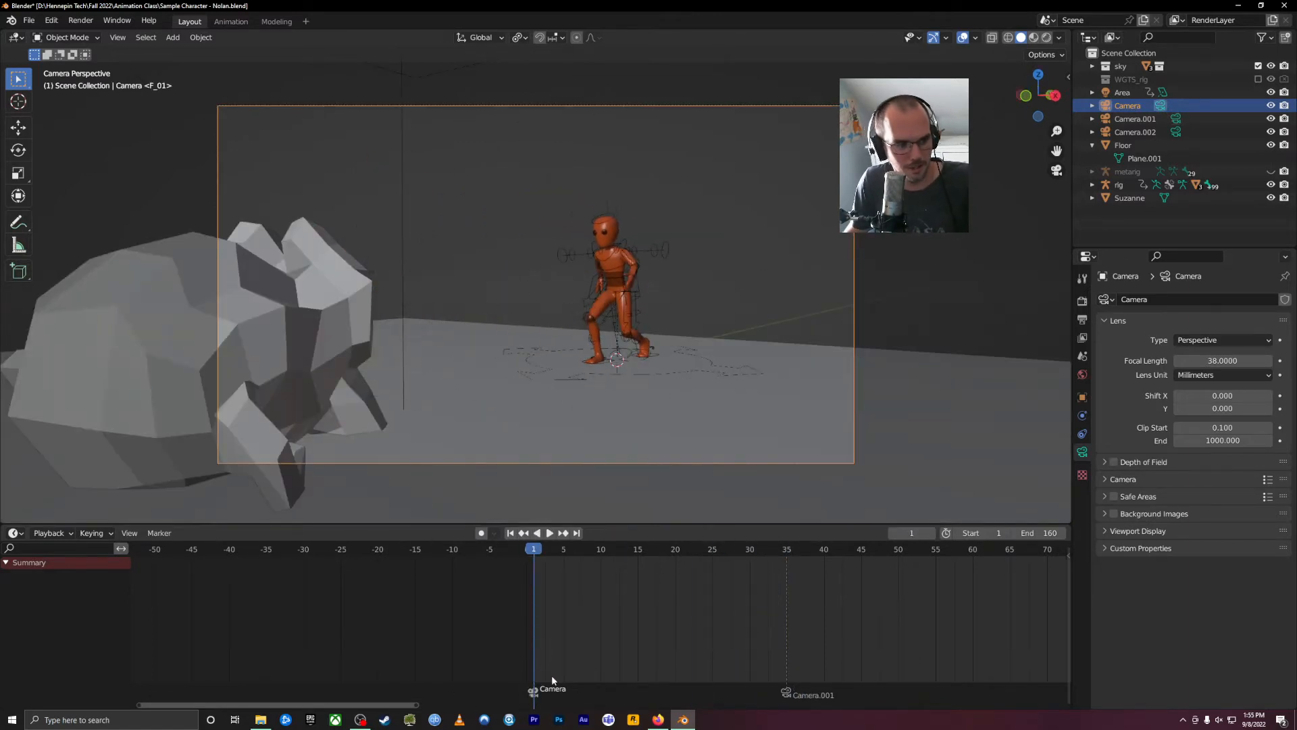
{"action": "left_click_drag", "start_coordinate": [537, 555], "coordinate": [926, 579]}
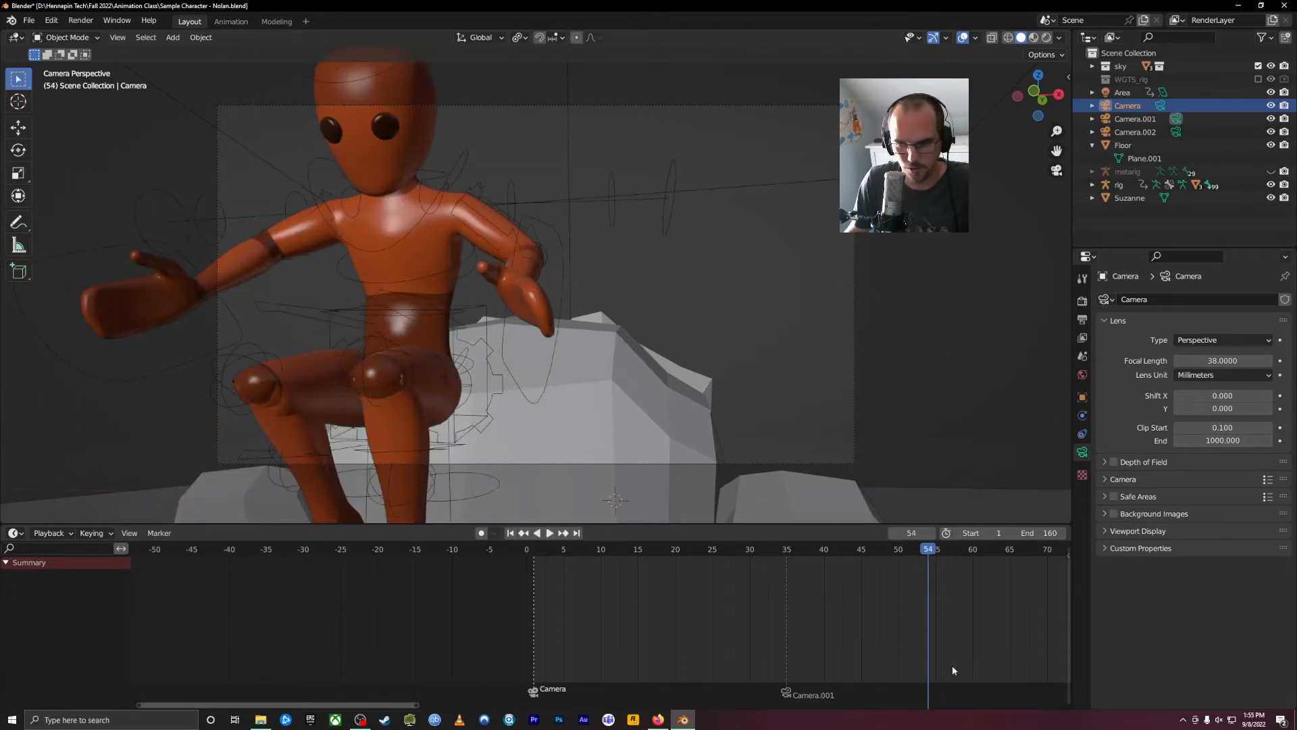
{"action": "key", "text": "m"}
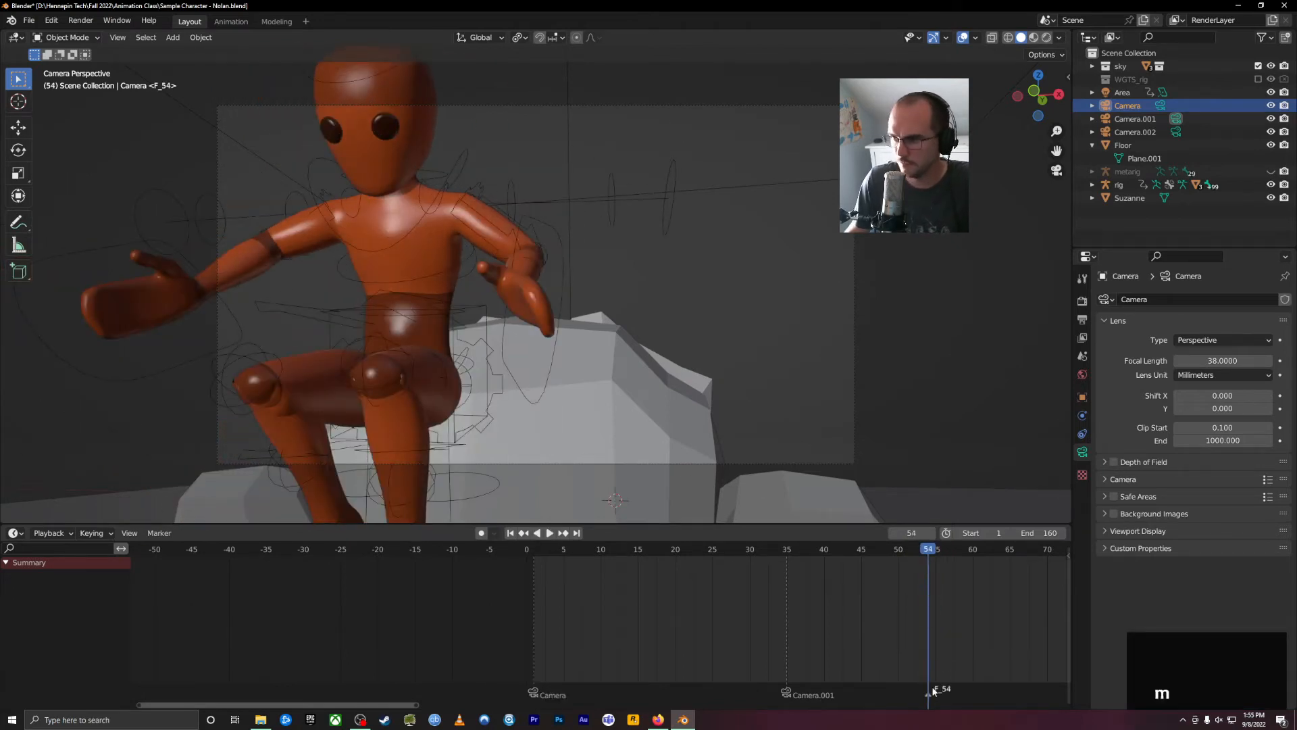
Select Camera.002 and bind it to the timeline marker at frame 54.
{"action": "left_click", "coordinate": [1148, 131]}
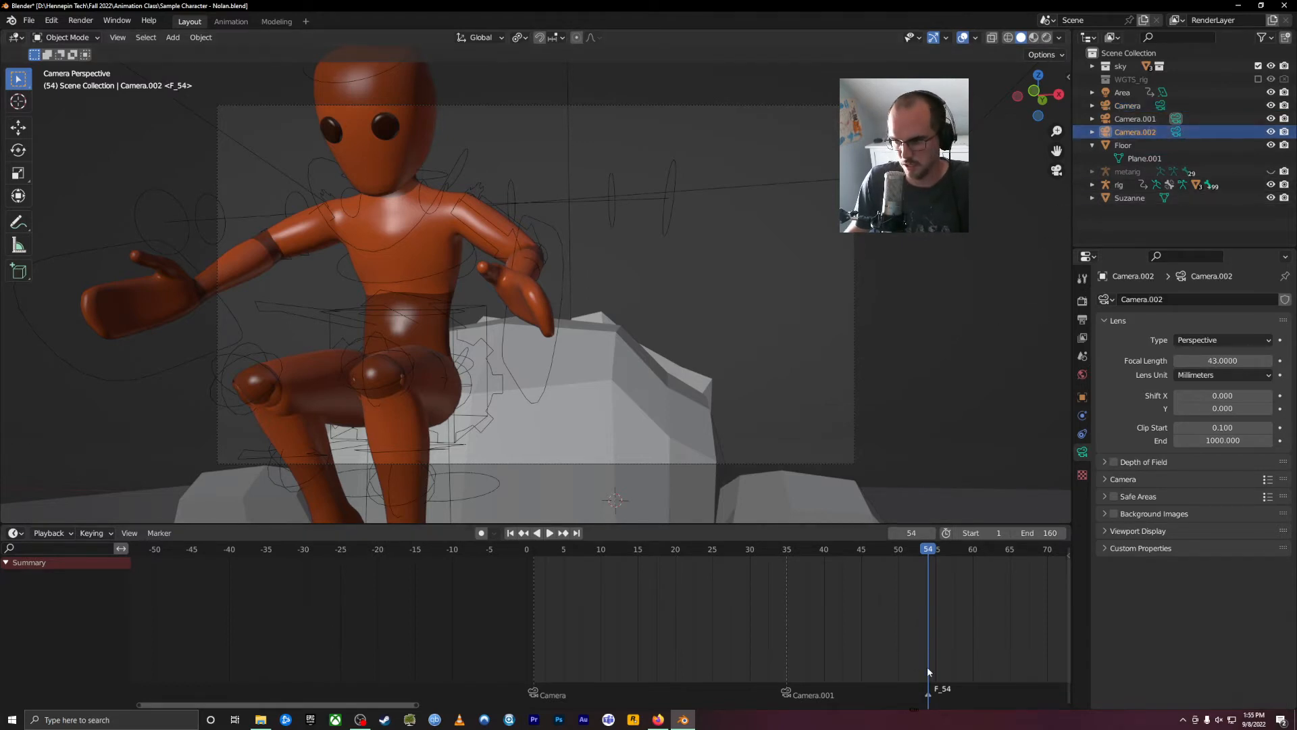
{"action": "key", "text": "ctrl+b"}
{"action": "key", "text": "ctrl+z"}
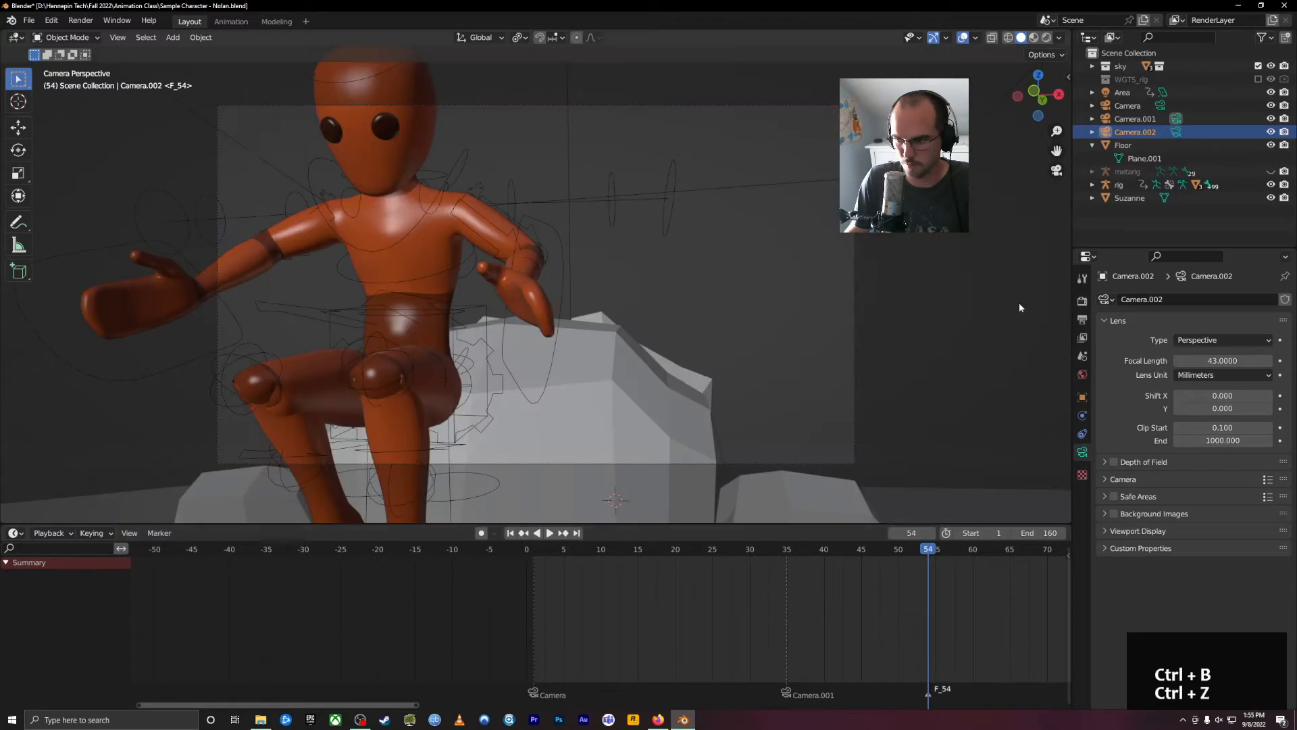
{"action": "key", "text": "ctrl+b"}
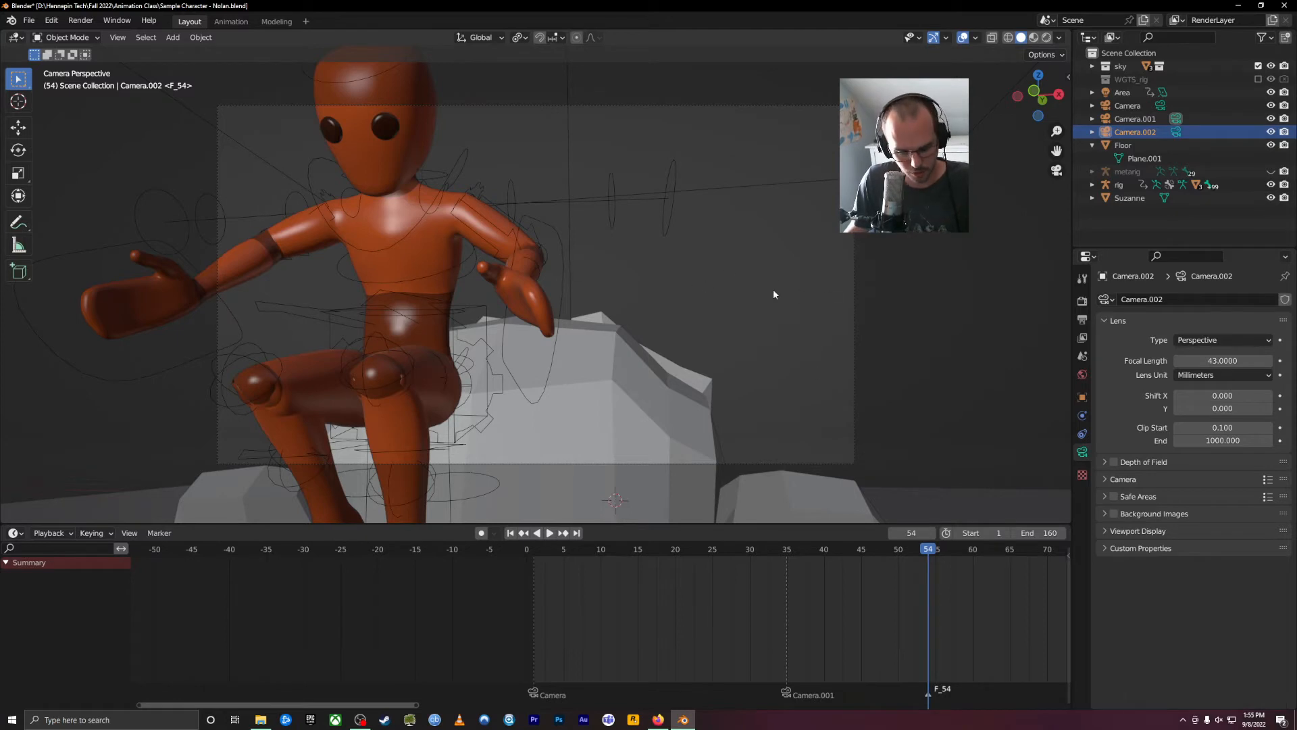
{"action": "key", "text": "ctrl+b"}
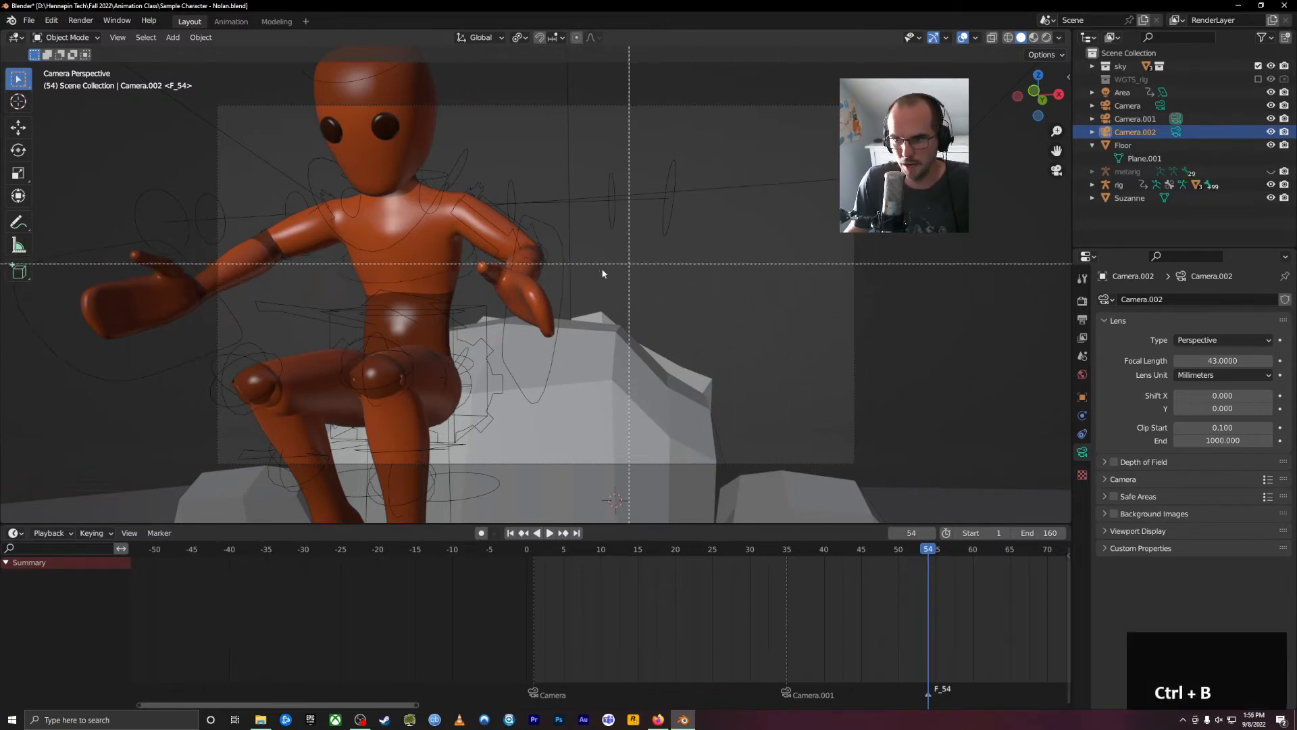
{"action": "right_click", "coordinate": [743, 259]}
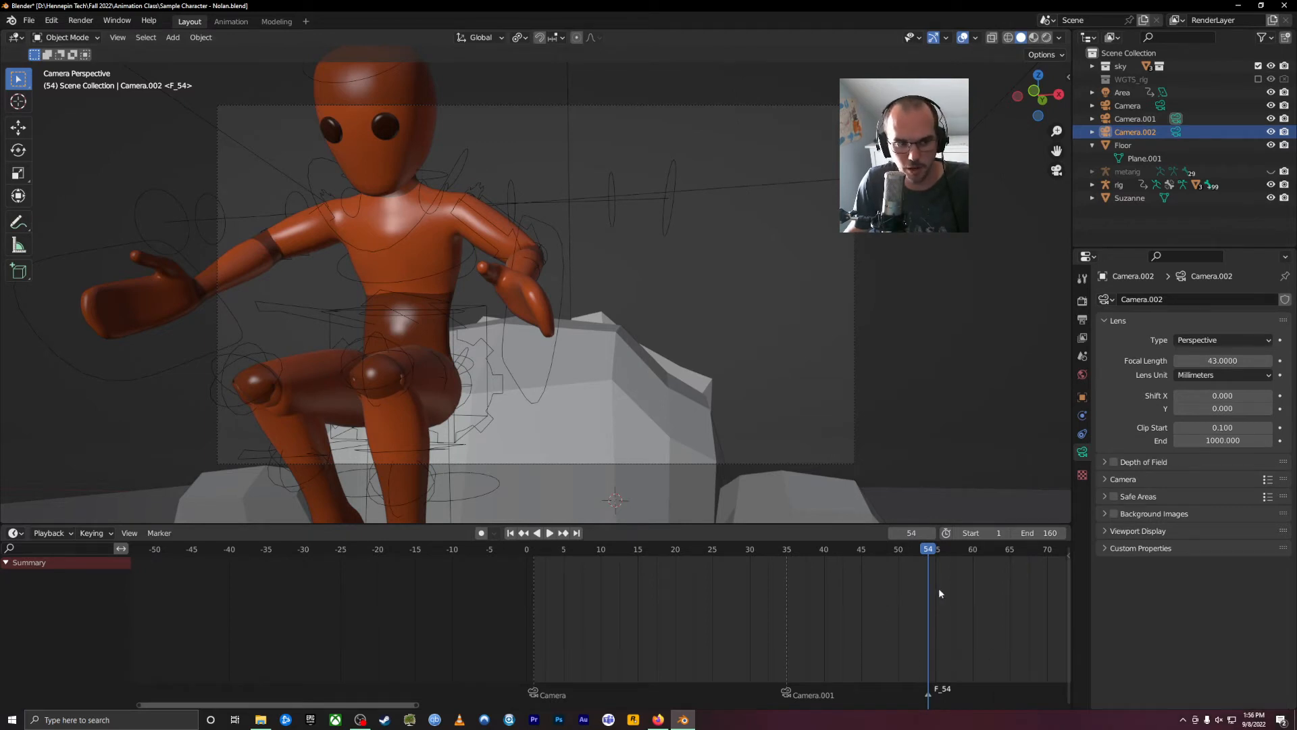
{"action": "mouse_move", "coordinate": [933, 559]}
{"action": "left_mouse_down"}
{"action": "mouse_move", "coordinate": [945, 555]}
{"action": "mouse_move", "coordinate": [930, 555]}
{"action": "left_mouse_up"}
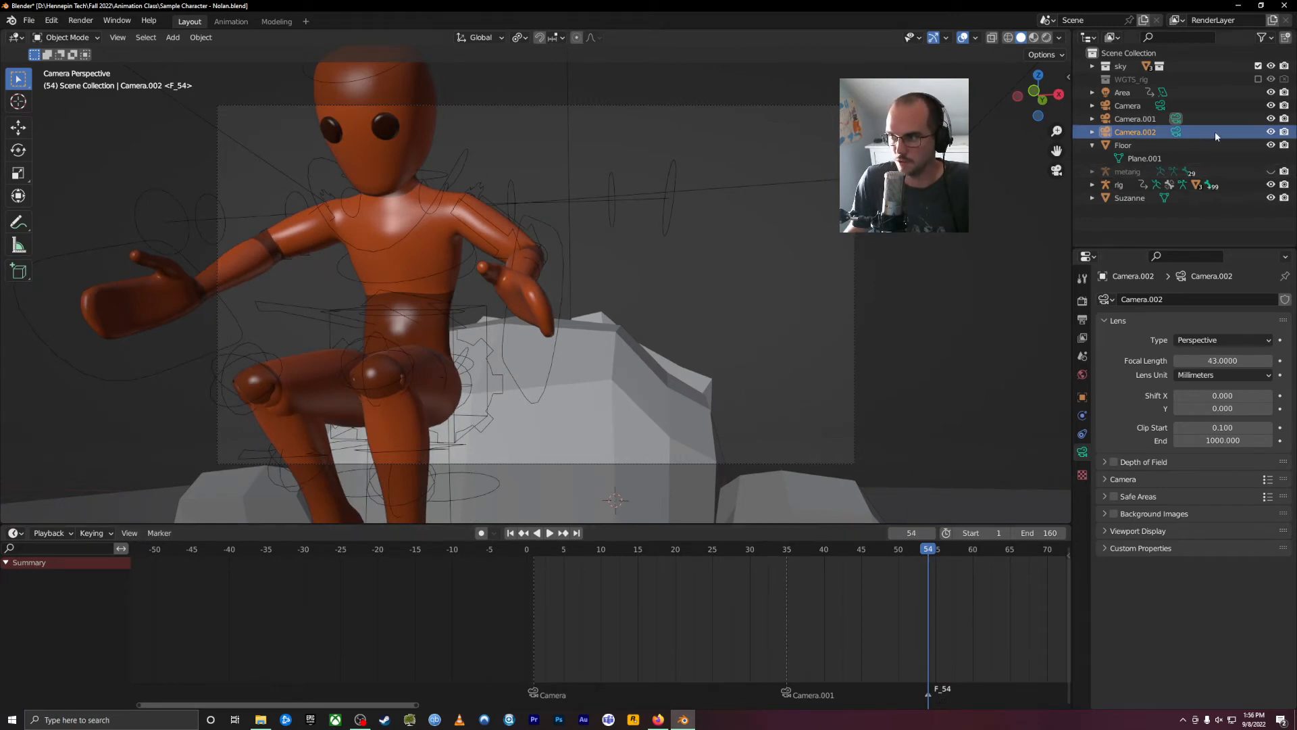
{"action": "key", "text": "ctrl+b"}
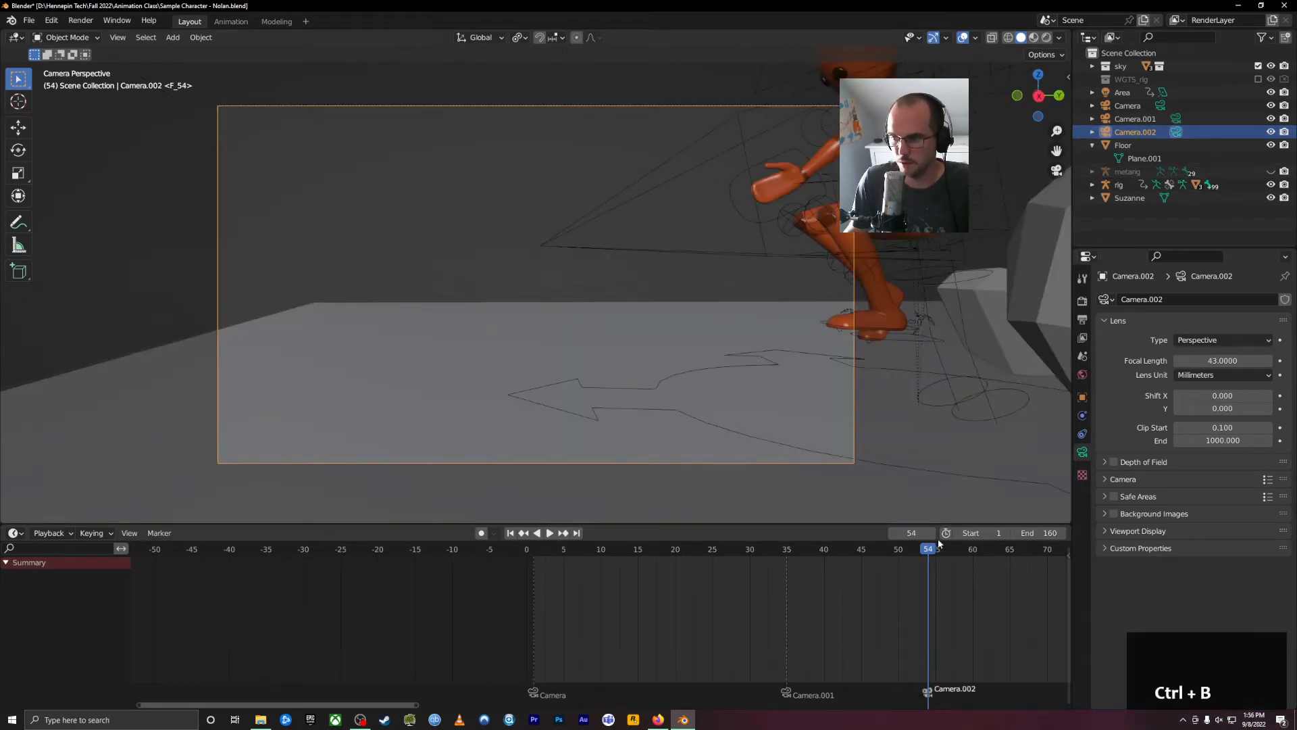
Return to frame 1 and play the animation to preview the switches between the three cameras.
{"action": "key", "text": "space"}
{"action": "left_click_drag", "start_coordinate": [937, 551], "coordinate": [533, 606]}
{"action": "key", "text": "space"}
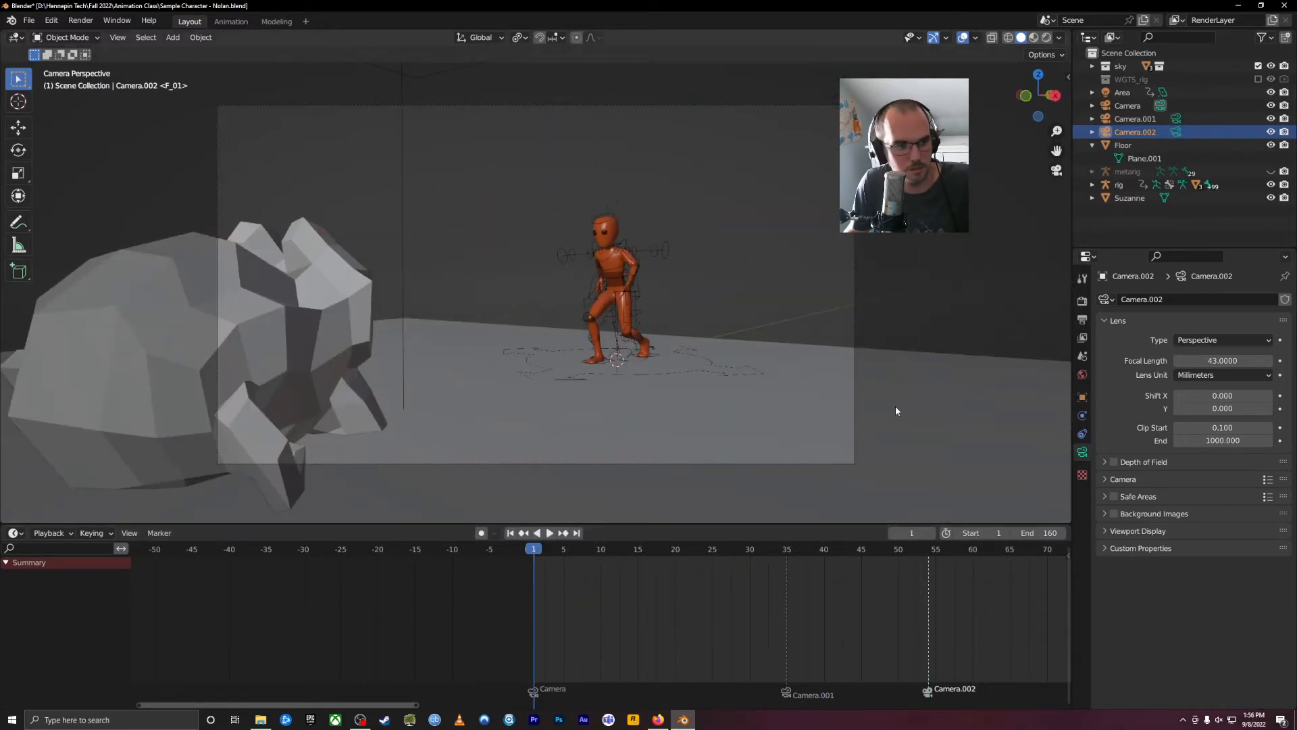
{"action": "key", "text": "space"}
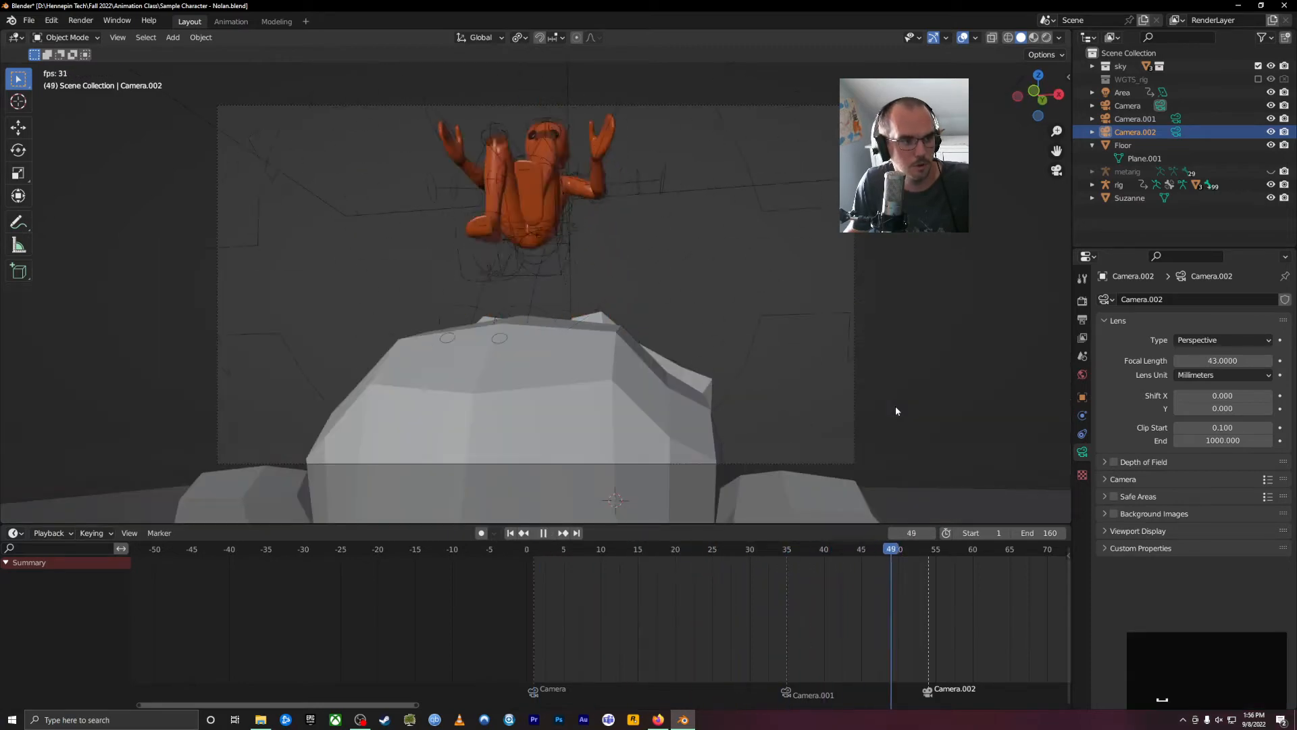
{"action": "key", "text": "space"}
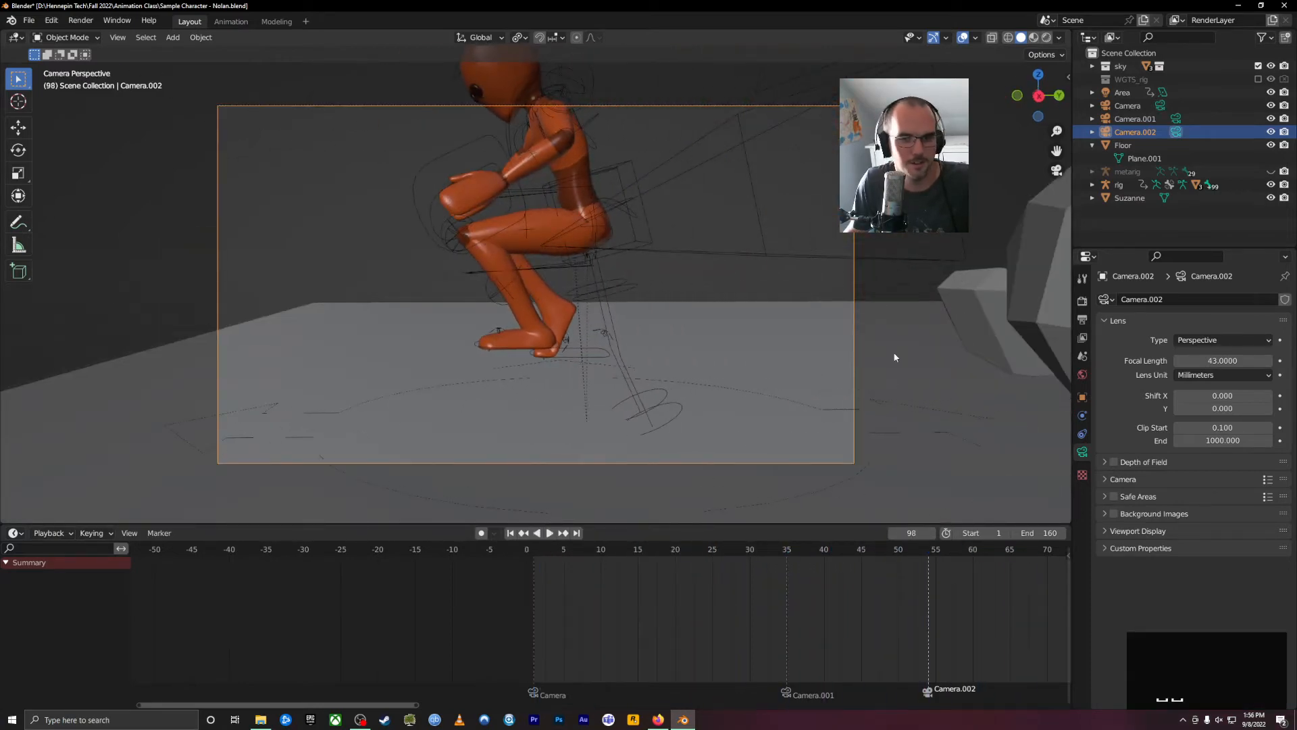
At frame 5, annotate the scene from above with sight lines from the three cameras and a curved double-headed arrow beyond the monkey head.
{"action": "middle_click_drag", "start_coordinate": [895, 405], "coordinate": [593, 316]}
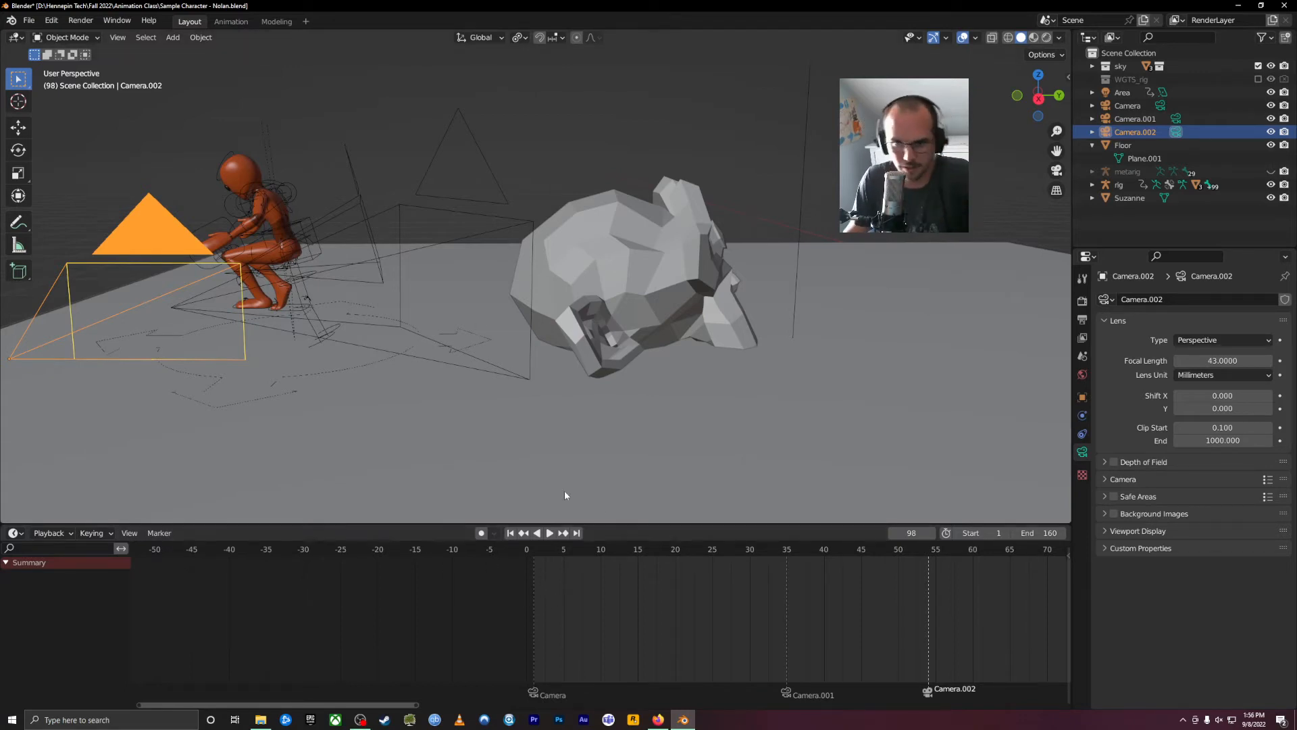
{"action": "left_click", "coordinate": [562, 550]}
{"action": "middle_click_drag", "start_coordinate": [579, 309], "coordinate": [736, 459]}
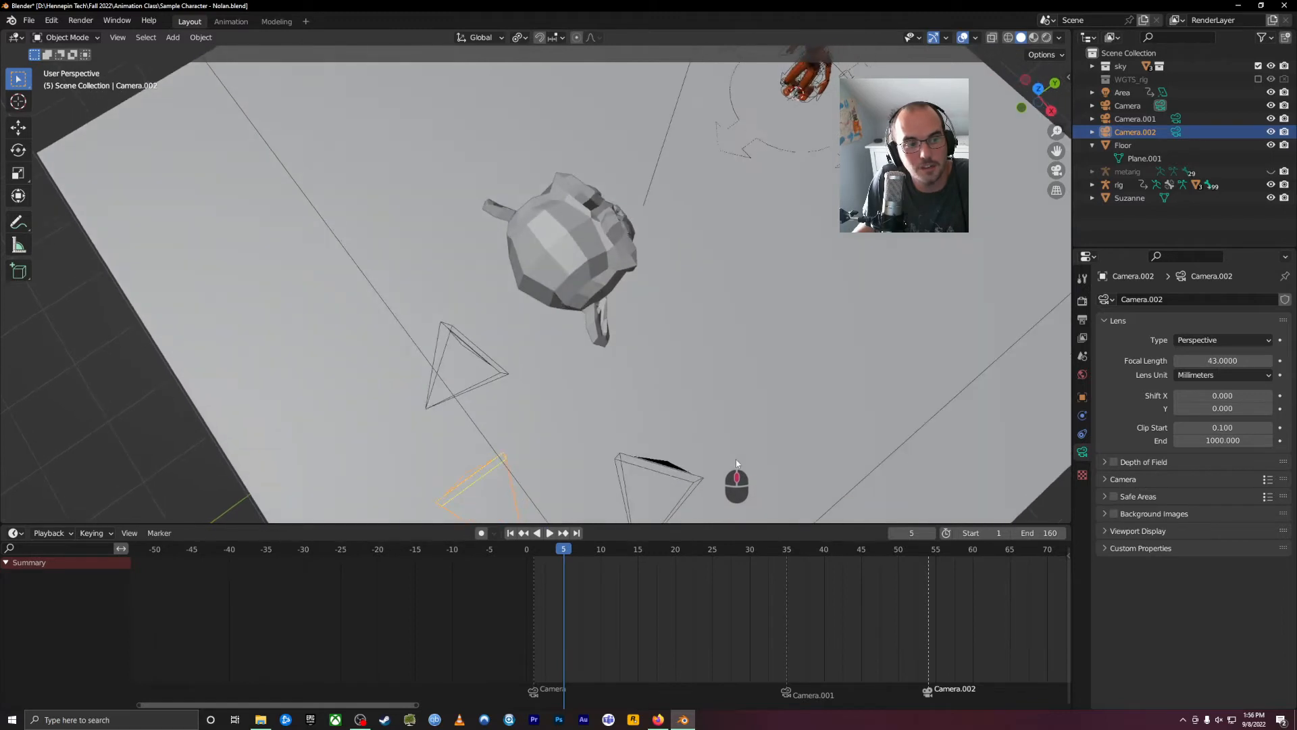
{"action": "scroll", "coordinate": [736, 454], "scroll_direction": "down", "scroll_amount": 3}
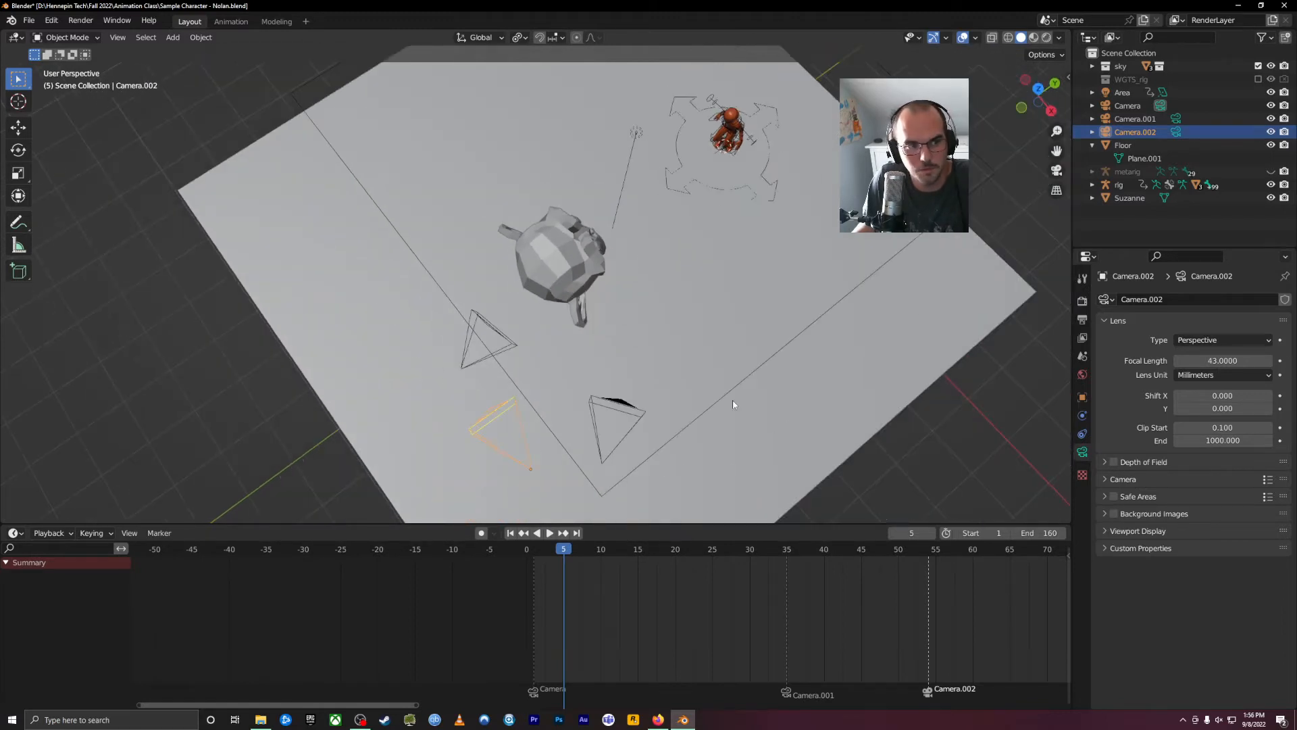
{"action": "middle_click_drag", "start_coordinate": [734, 404], "coordinate": [715, 403]}
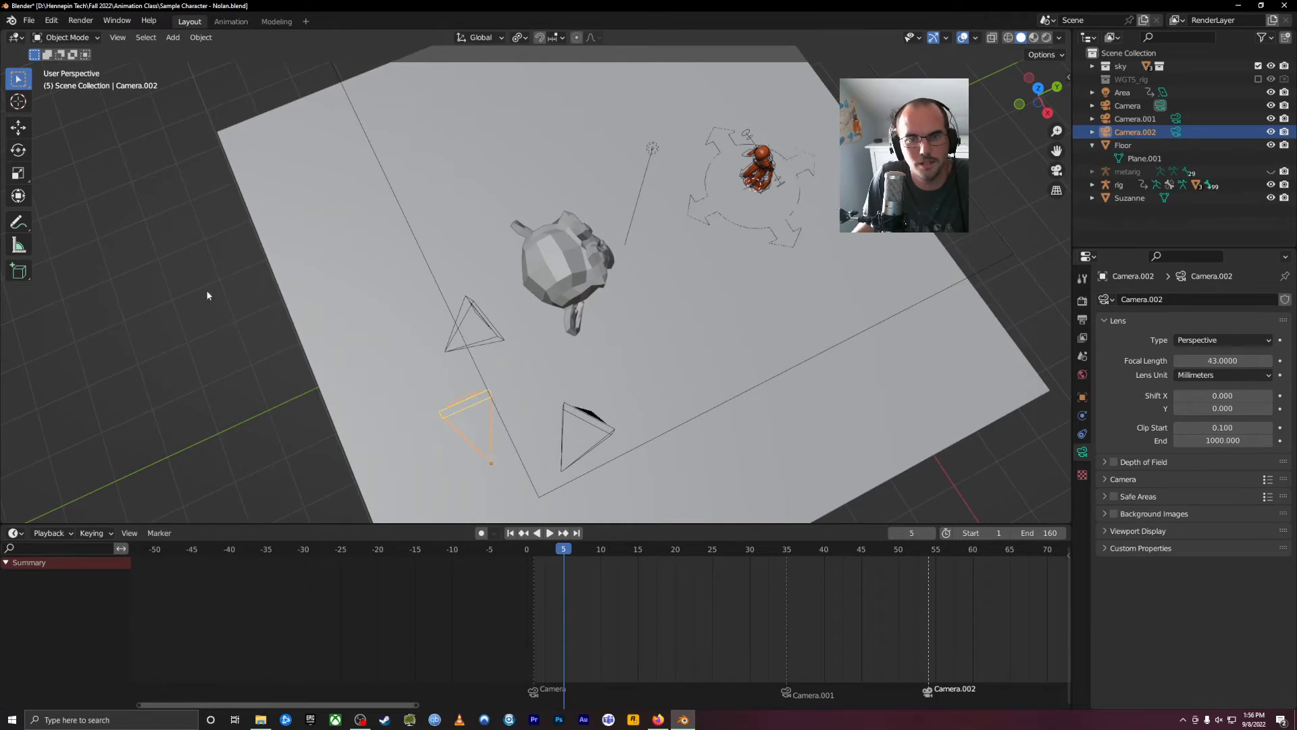
{"action": "left_click", "coordinate": [25, 225]}
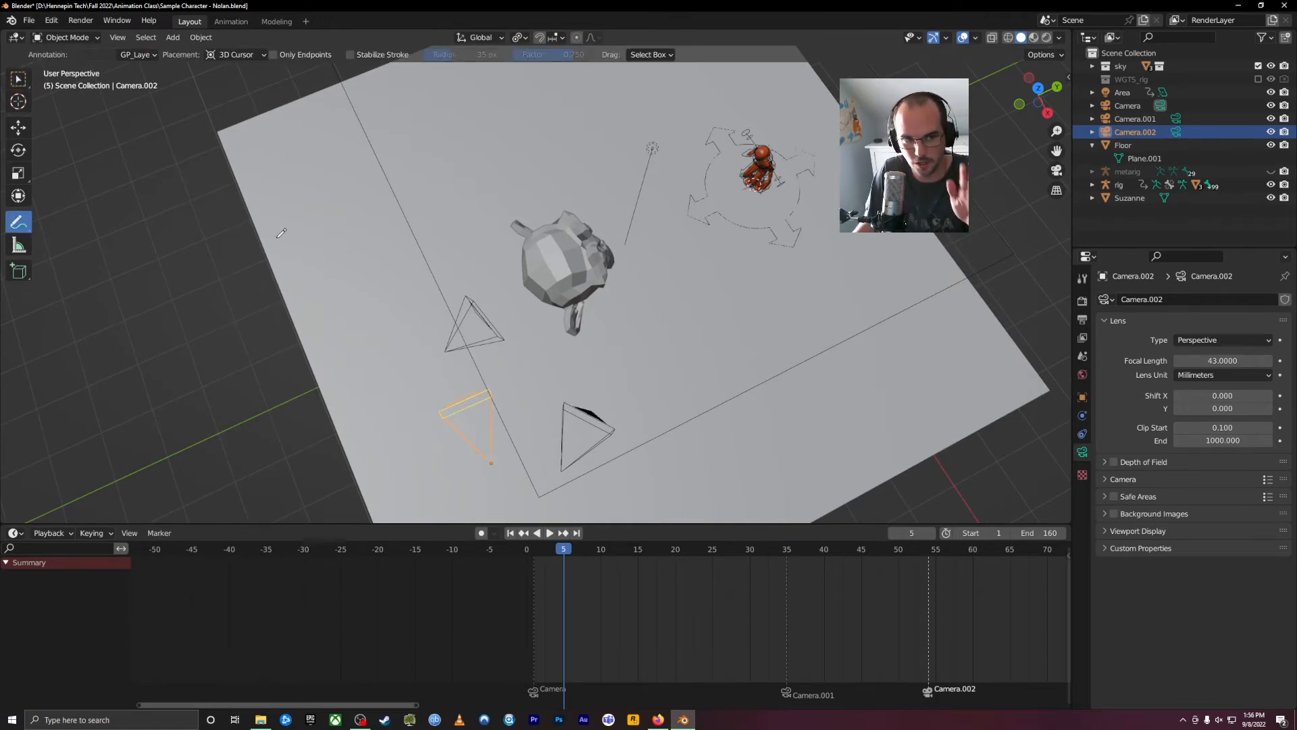
{"action": "left_click_drag", "start_coordinate": [448, 332], "coordinate": [707, 191]}
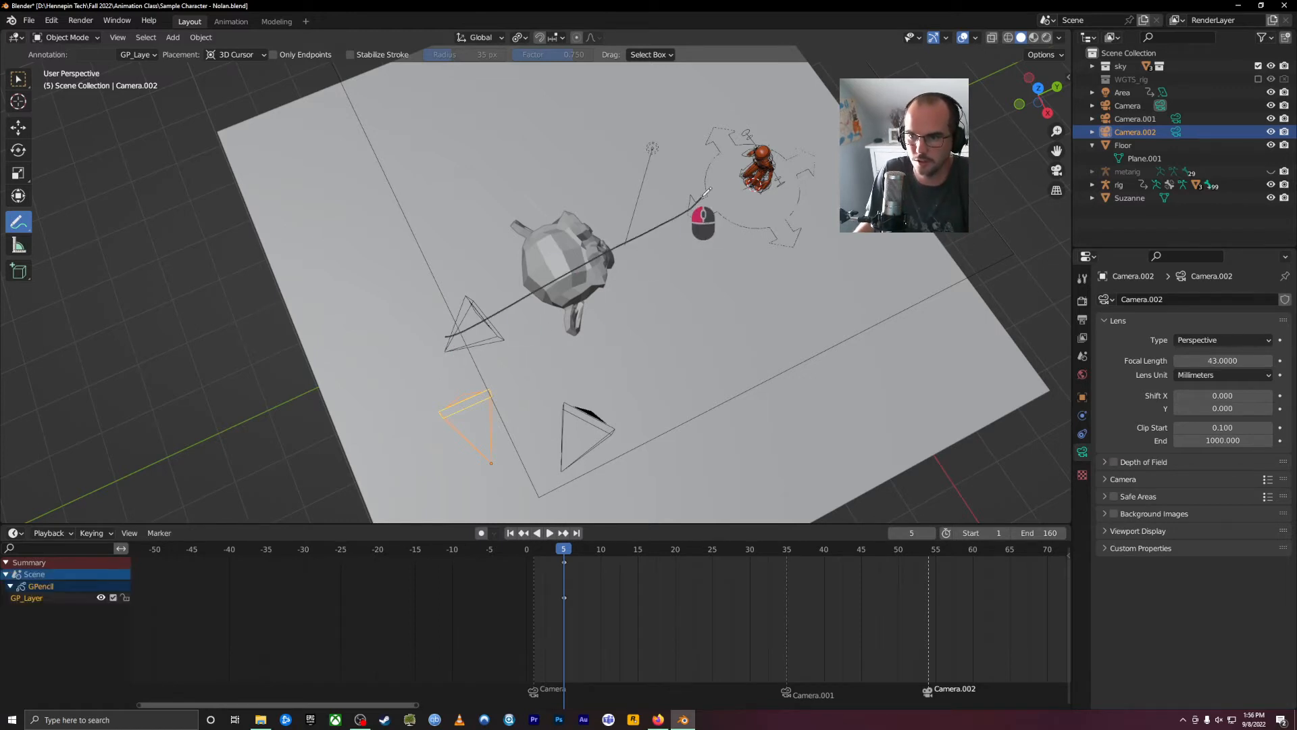
{"action": "left_click_drag", "start_coordinate": [556, 467], "coordinate": [672, 153]}
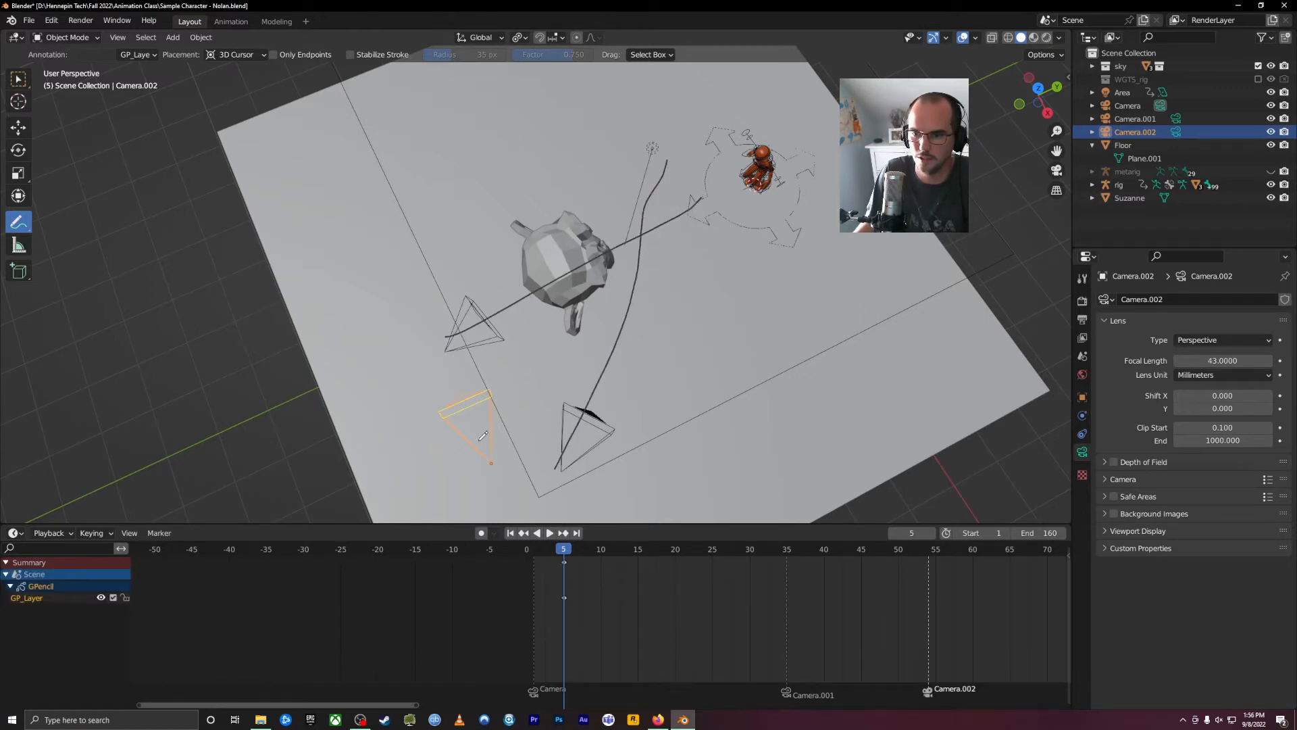
{"action": "mouse_move", "coordinate": [485, 452]}
{"action": "left_mouse_down"}
{"action": "mouse_move", "coordinate": [383, 188]}
{"action": "mouse_move", "coordinate": [408, 200]}
{"action": "left_mouse_up"}
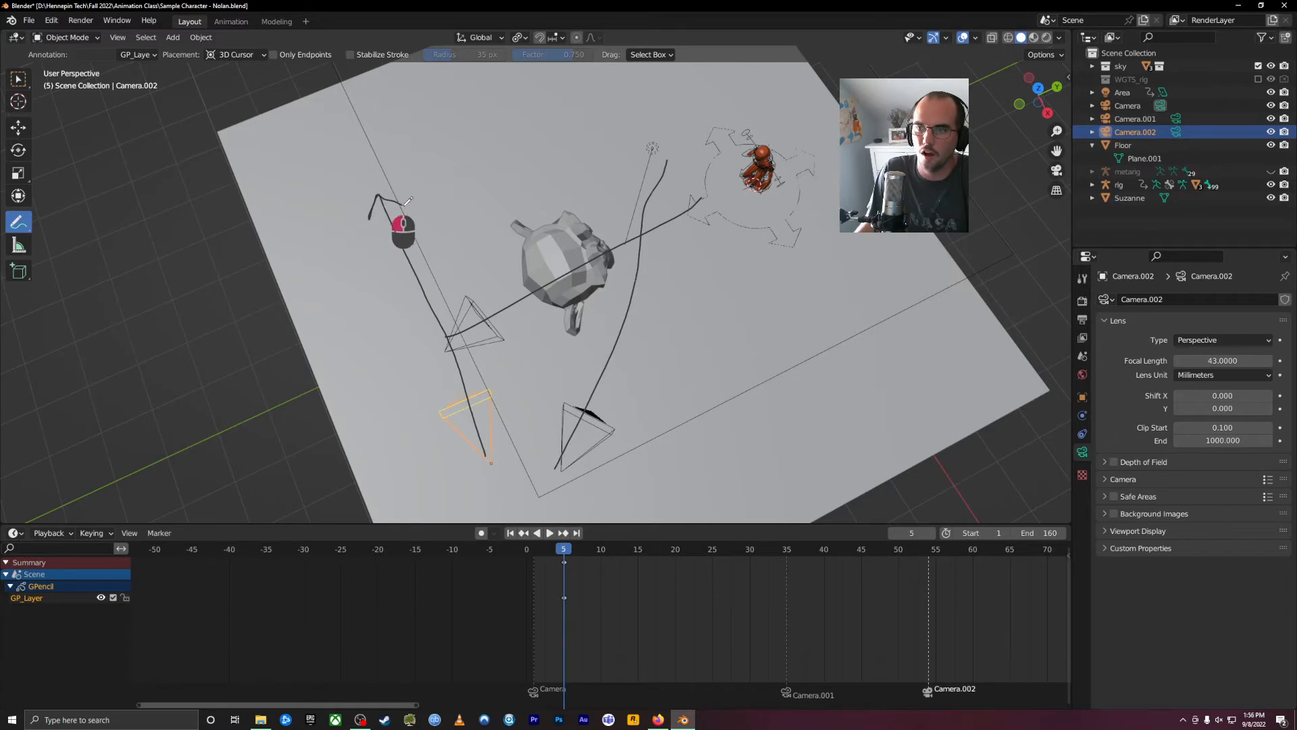
{"action": "mouse_move", "coordinate": [650, 173]}
{"action": "left_mouse_down"}
{"action": "mouse_move", "coordinate": [666, 159]}
{"action": "mouse_move", "coordinate": [681, 212]}
{"action": "mouse_move", "coordinate": [706, 228]}
{"action": "left_mouse_up"}
{"action": "mouse_move", "coordinate": [392, 182]}
{"action": "left_mouse_down"}
{"action": "mouse_move", "coordinate": [493, 139]}
{"action": "mouse_move", "coordinate": [693, 179]}
{"action": "left_mouse_up"}
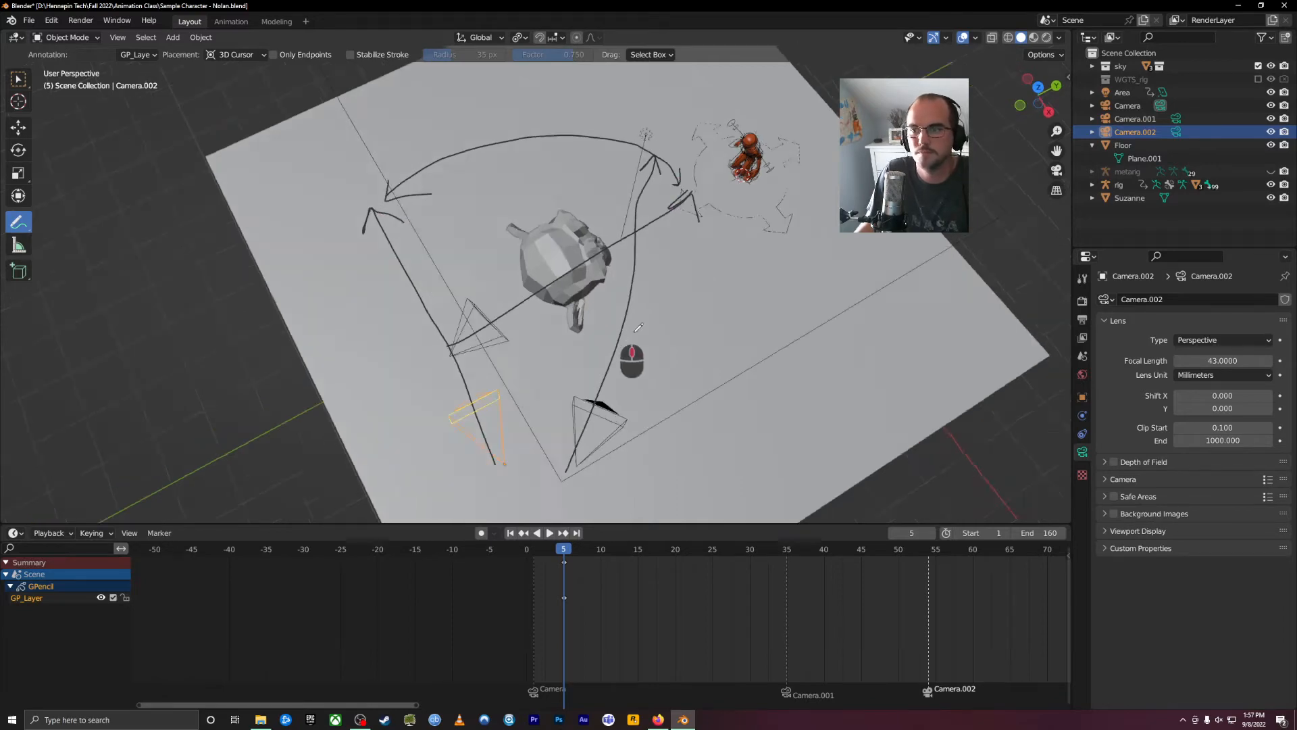
Undo all the annotation strokes drawn over the scene.
{"action": "middle_click_drag", "start_coordinate": [634, 331], "coordinate": [589, 331]}
{"action": "key", "text": "ctrl+z"}
{"action": "key", "text": "ctrl+z"}
{"action": "key", "text": "ctrl+z"}
{"action": "key", "text": "ctrl+z"}
{"action": "key", "text": "ctrl+z"}
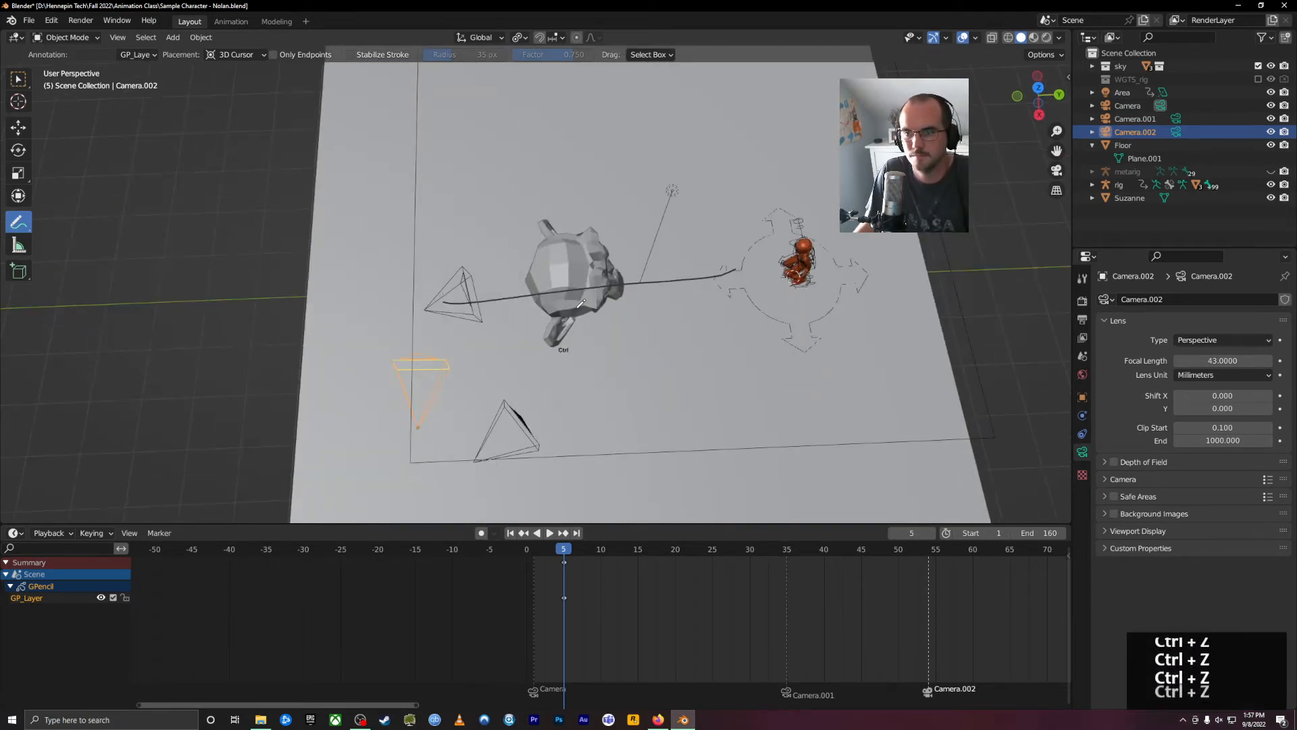
{"action": "middle_click_drag", "start_coordinate": [551, 376], "coordinate": [624, 500]}
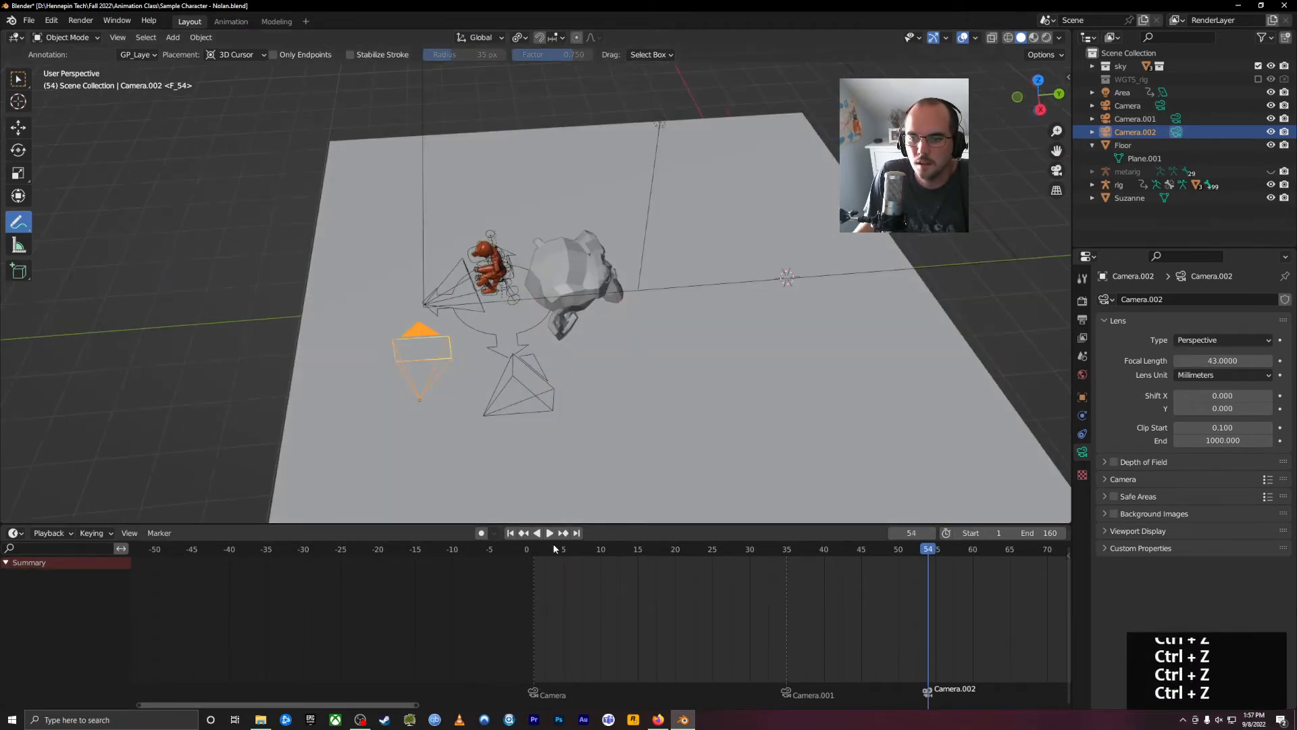
Return to the Select tool and scrub to frame 60, viewing the character's jump from outside the cameras.
{"action": "left_click_drag", "start_coordinate": [554, 548], "coordinate": [675, 534]}
{"action": "middle_click_drag", "start_coordinate": [675, 432], "coordinate": [693, 372]}
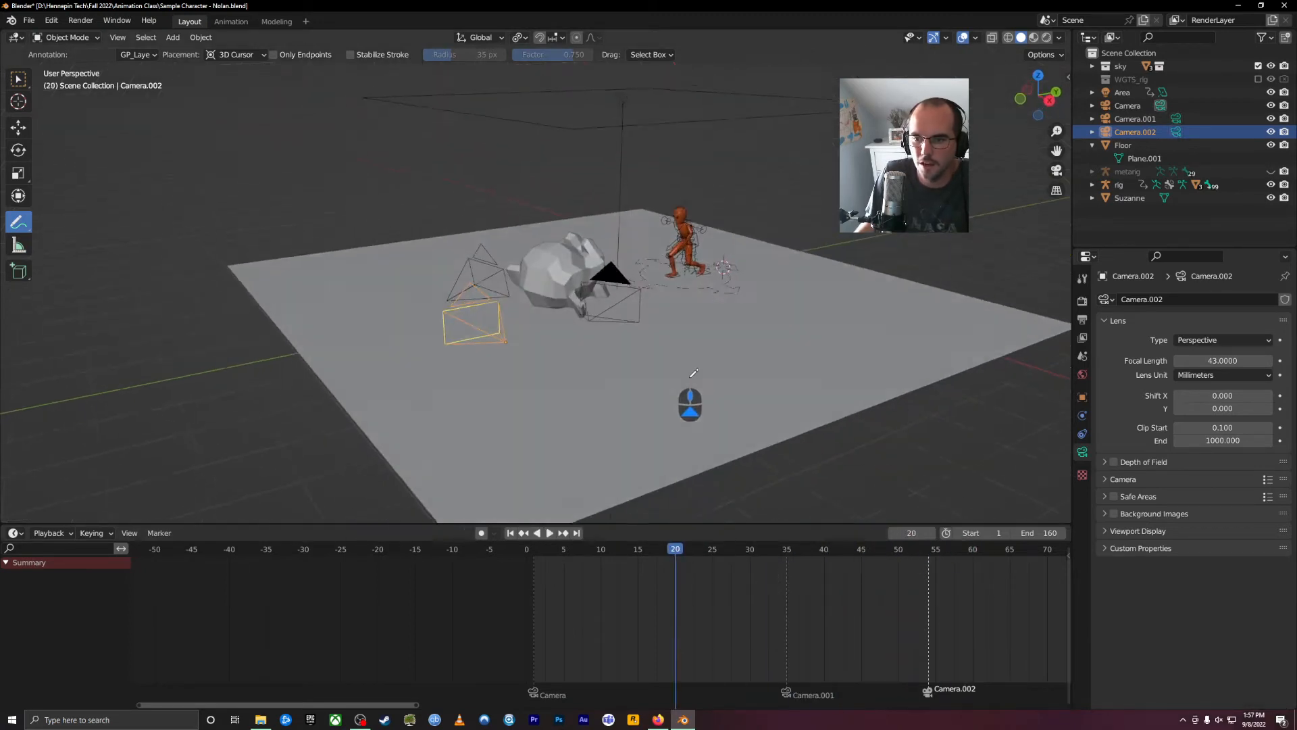
{"action": "scroll", "coordinate": [689, 378], "scroll_direction": "up", "scroll_amount": 1}
{"action": "scroll", "coordinate": [668, 318], "scroll_direction": "up", "scroll_amount": 1}
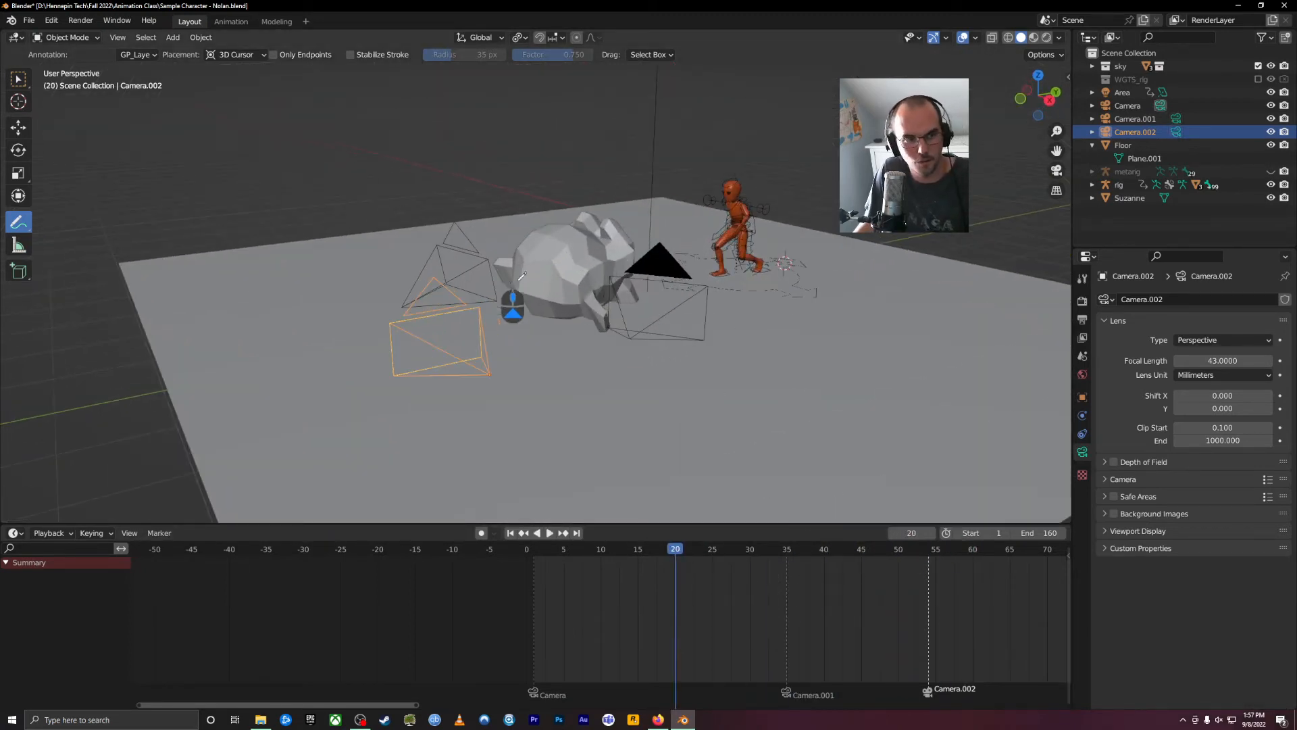
{"action": "key", "text": "q"}
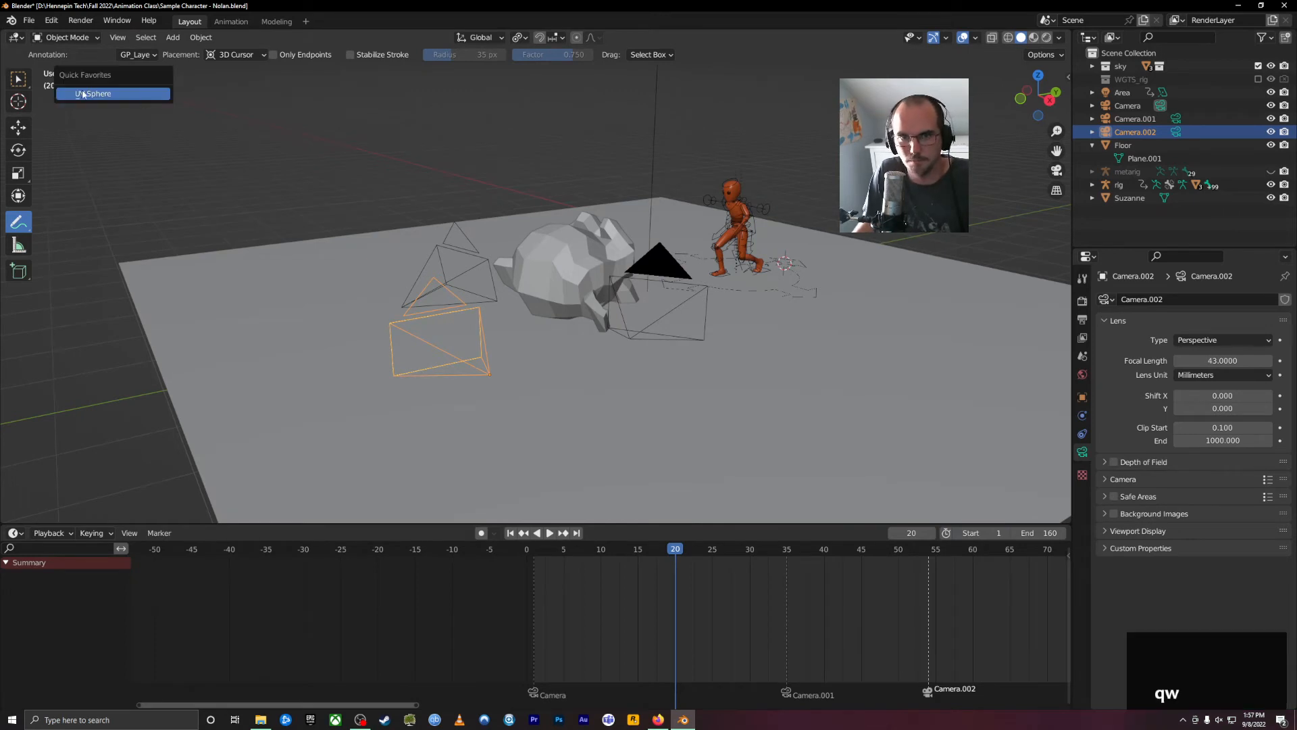
{"action": "key", "text": "w"}
{"action": "left_click_drag", "start_coordinate": [569, 558], "coordinate": [973, 532]}
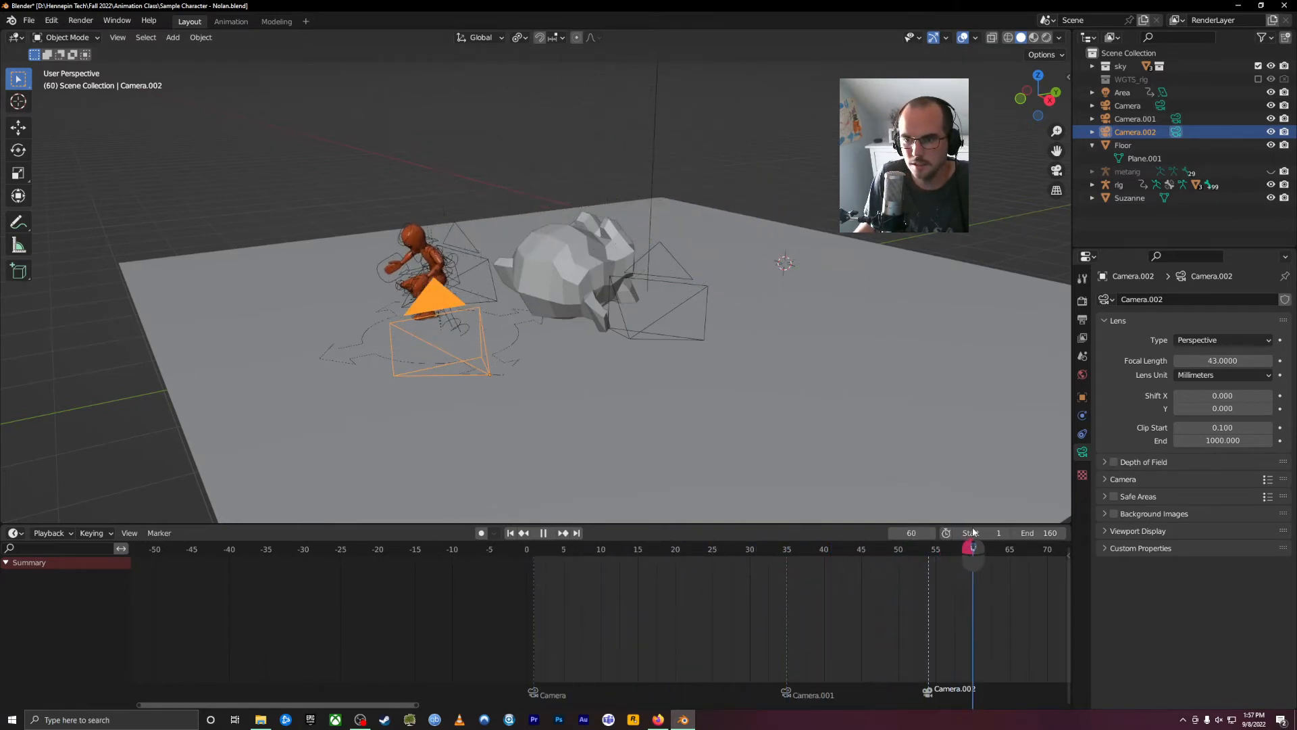
Clear the selection and hide Camera, Camera.001 and Camera.002 in the viewport.
{"action": "left_click", "coordinate": [868, 418]}
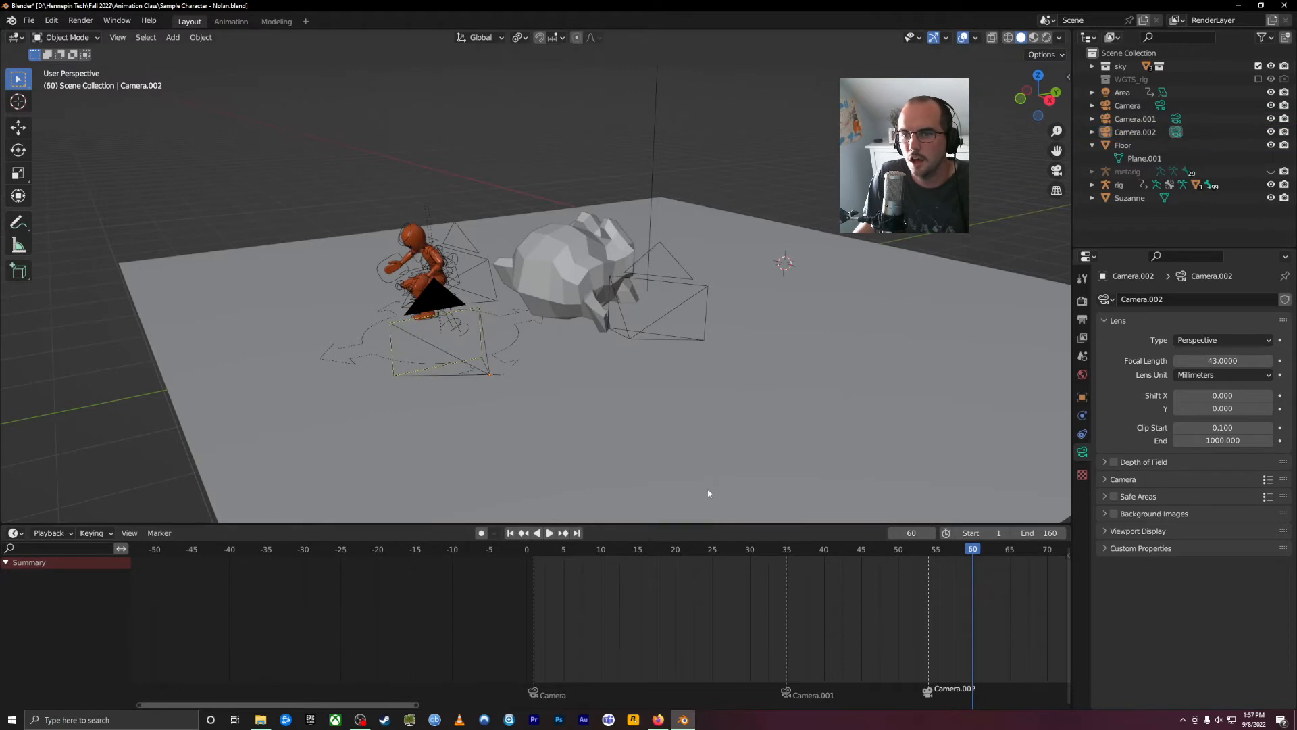
{"action": "left_click", "coordinate": [1271, 119]}
{"action": "left_click", "coordinate": [1271, 132]}
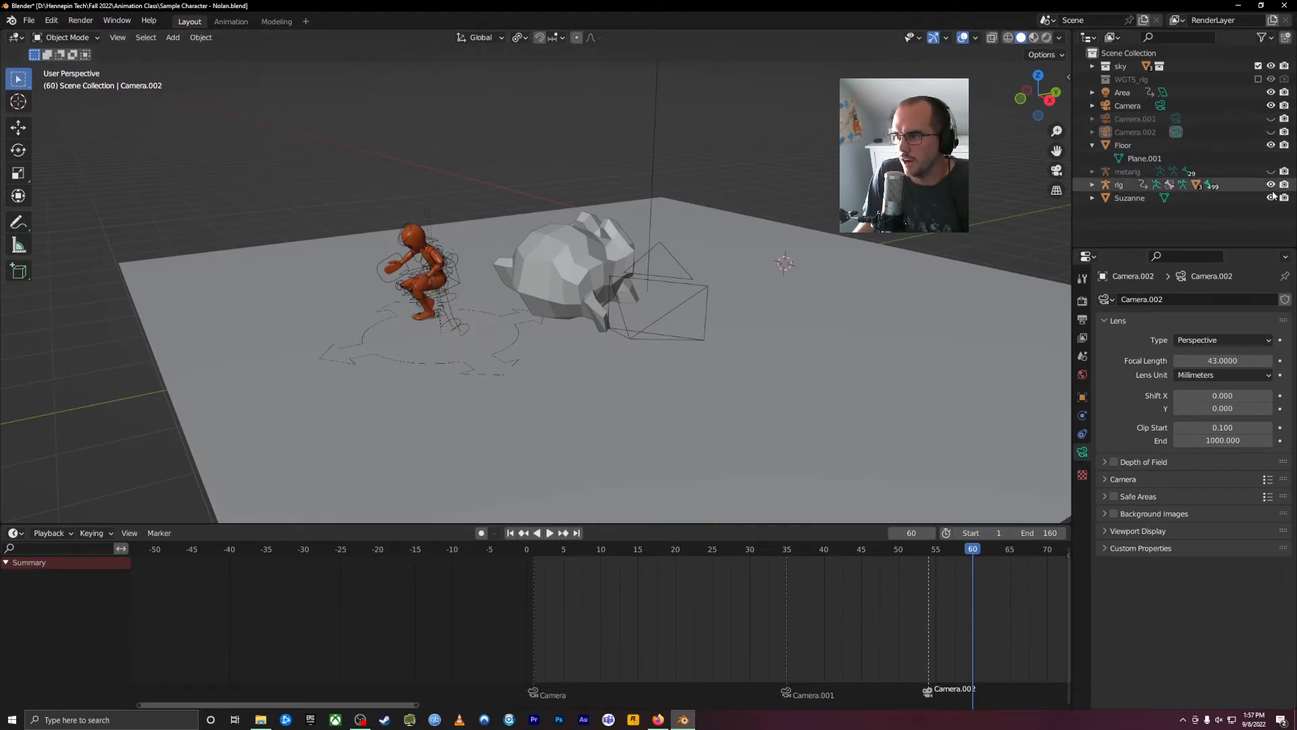
{"action": "left_click", "coordinate": [1275, 107]}
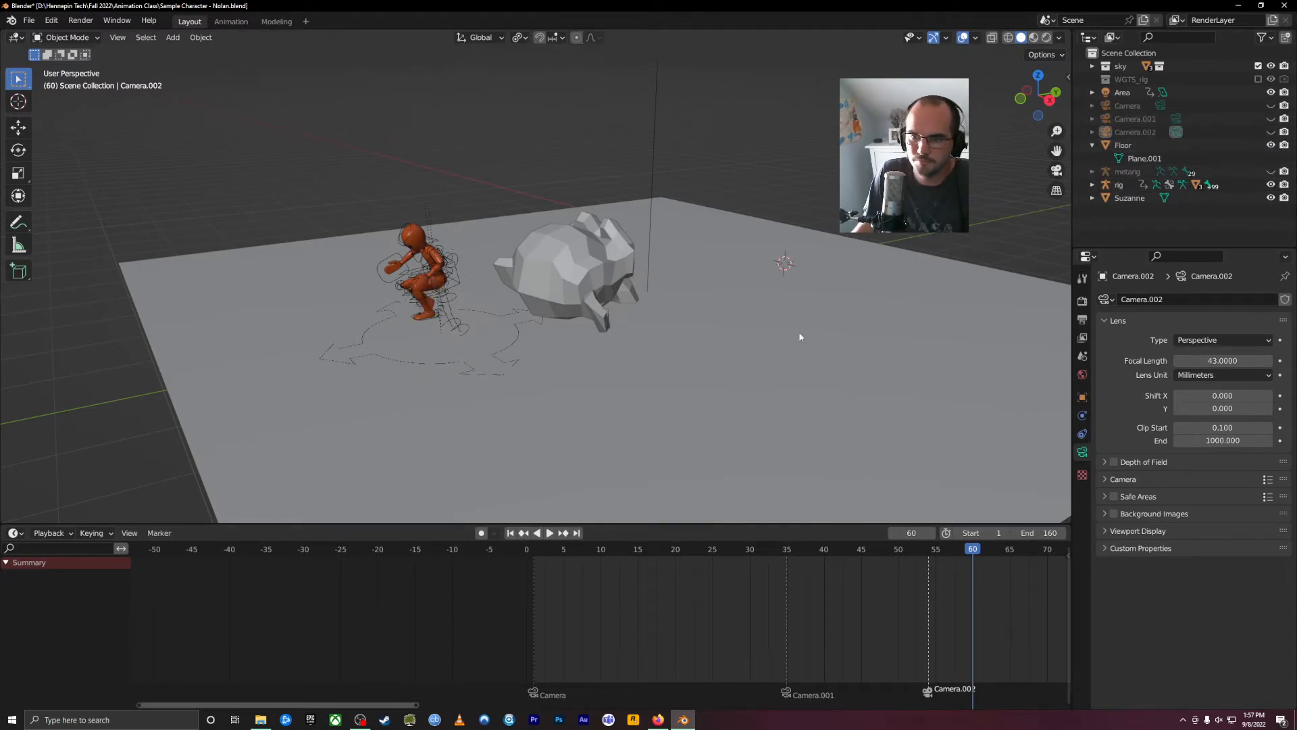
Check the active camera's view, and set up a right orthographic view framing the character, monkey head and world origin.
{"action": "key", "text": "KP_0"}
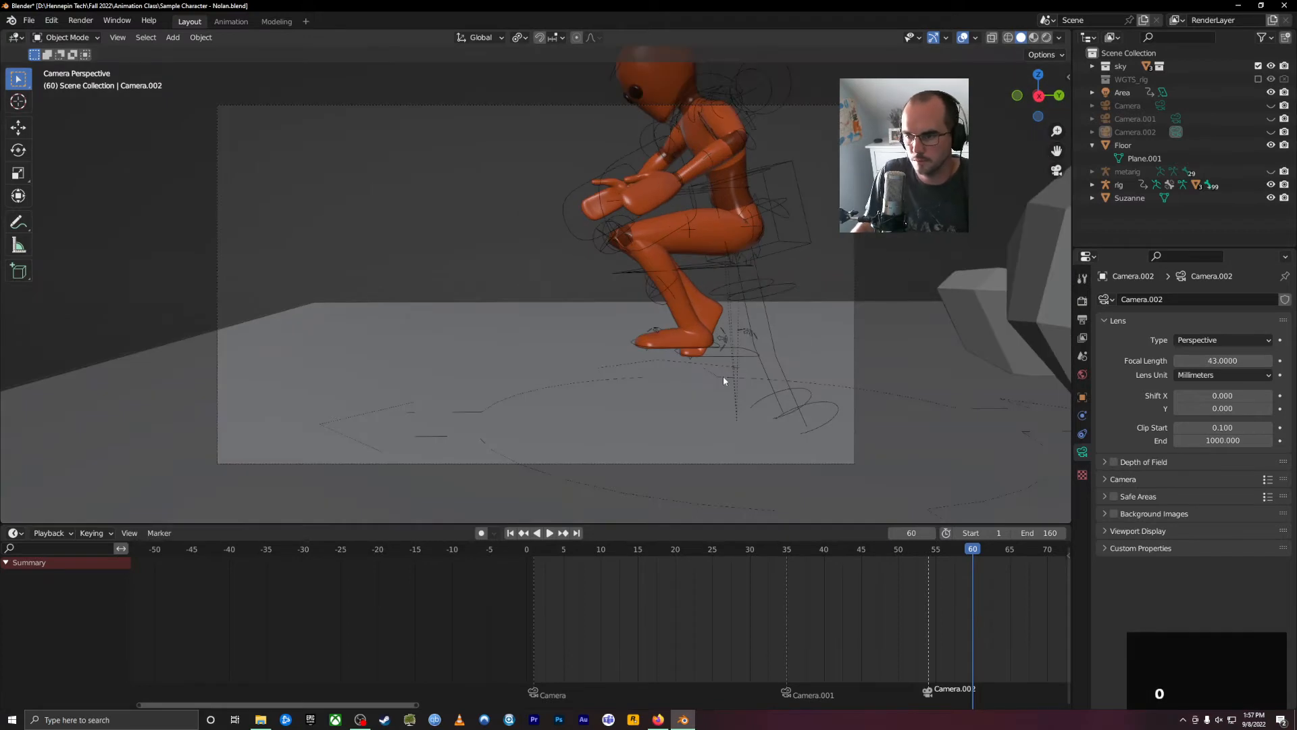
{"action": "key", "text": "KP_0"}
{"action": "key", "text": "KP_1"}
{"action": "key", "text": "KP_3"}
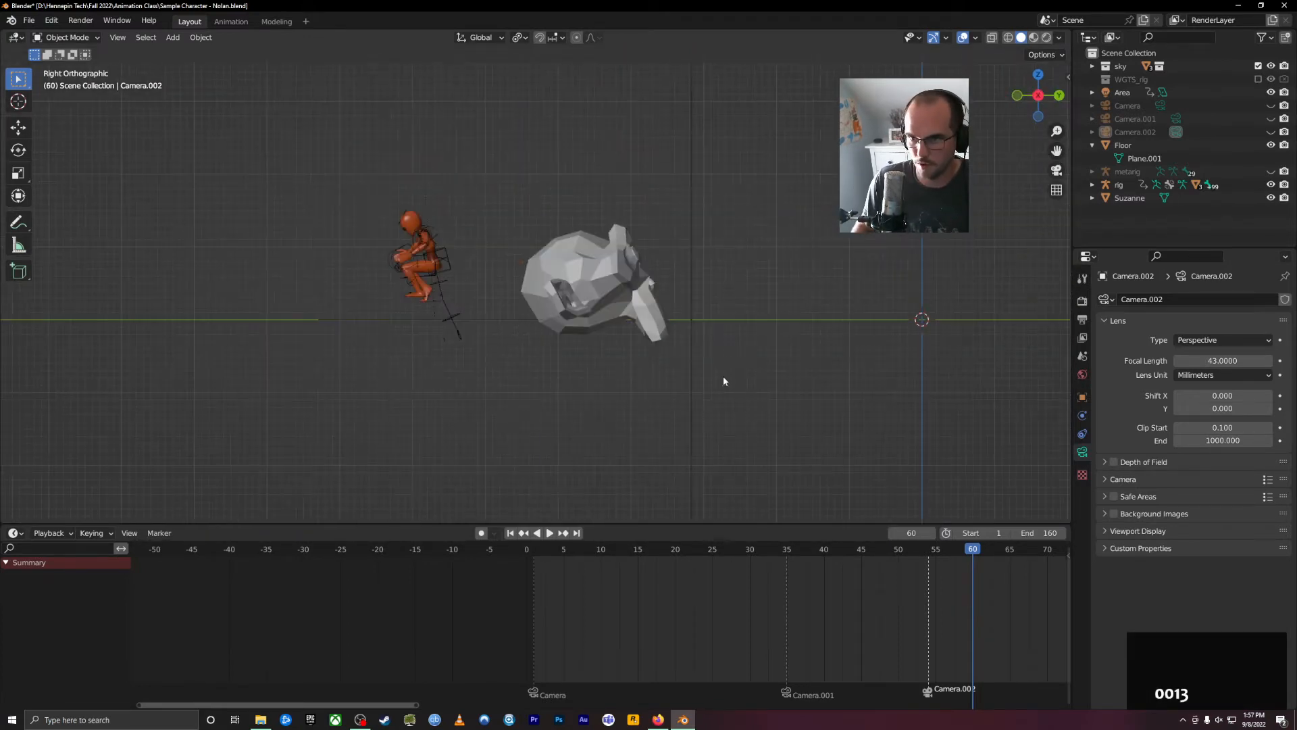
{"action": "middle_click_drag", "start_coordinate": [820, 283], "coordinate": [644, 306], "text": "shift"}
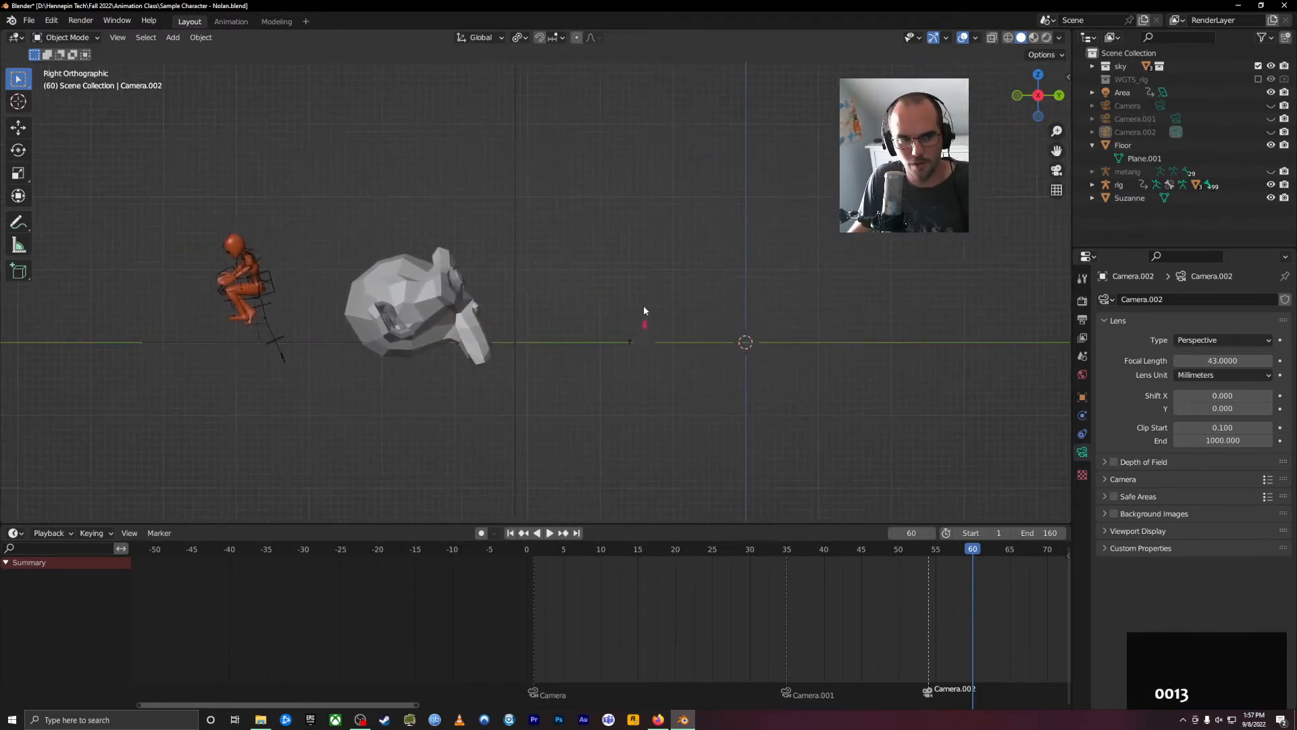
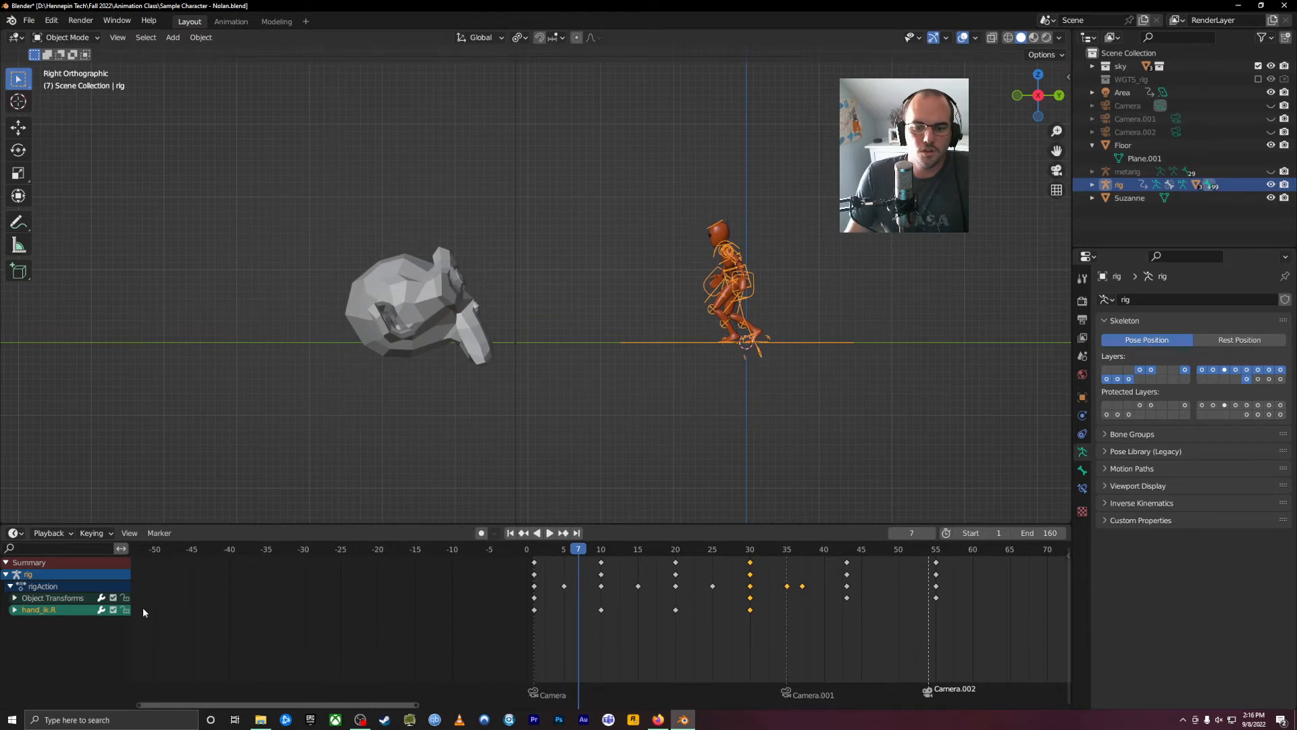
Expand the rig's Object Transforms channels, and select the X Euler Rotation channel at frame 30.
{"action": "left_click", "coordinate": [68, 598]}
{"action": "left_click", "coordinate": [15, 598]}
{"action": "scroll", "coordinate": [57, 615], "scroll_direction": "down", "scroll_amount": 1}
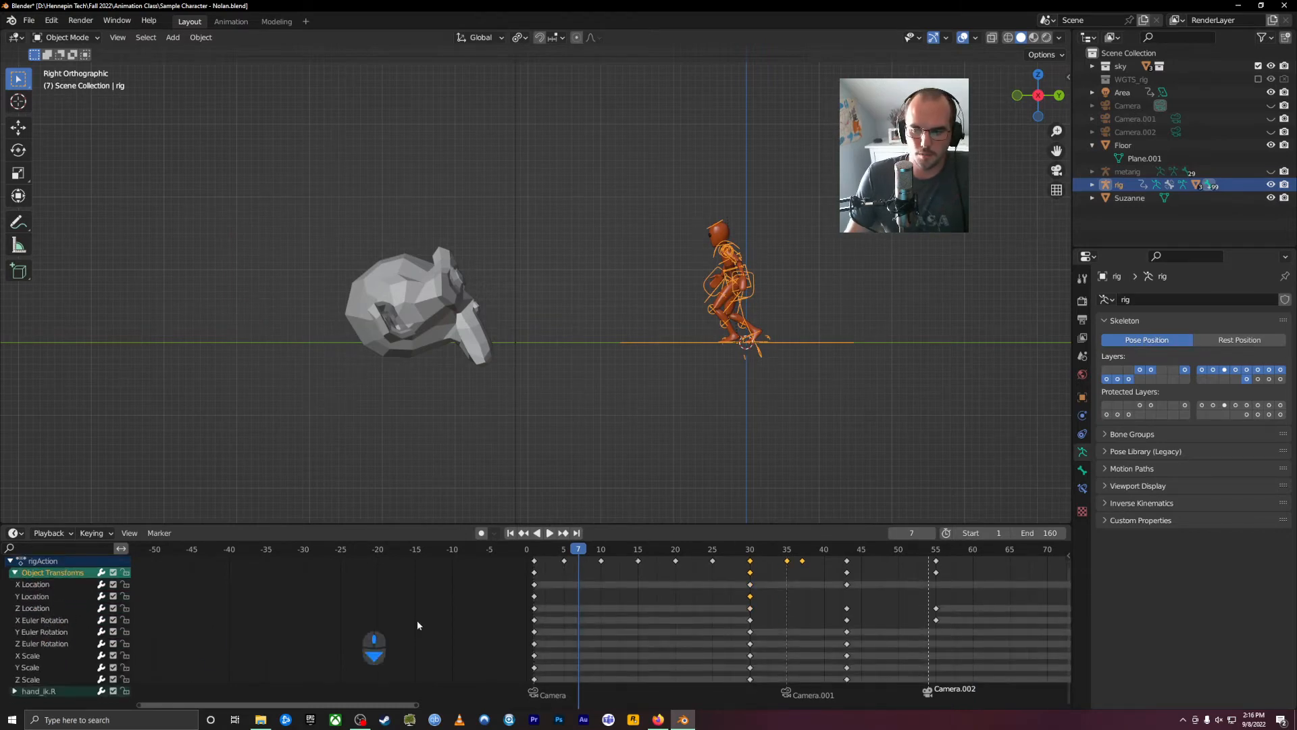
{"action": "left_click_drag", "start_coordinate": [761, 550], "coordinate": [750, 638]}
{"action": "left_click", "coordinate": [28, 622]}
{"action": "left_click", "coordinate": [35, 634]}
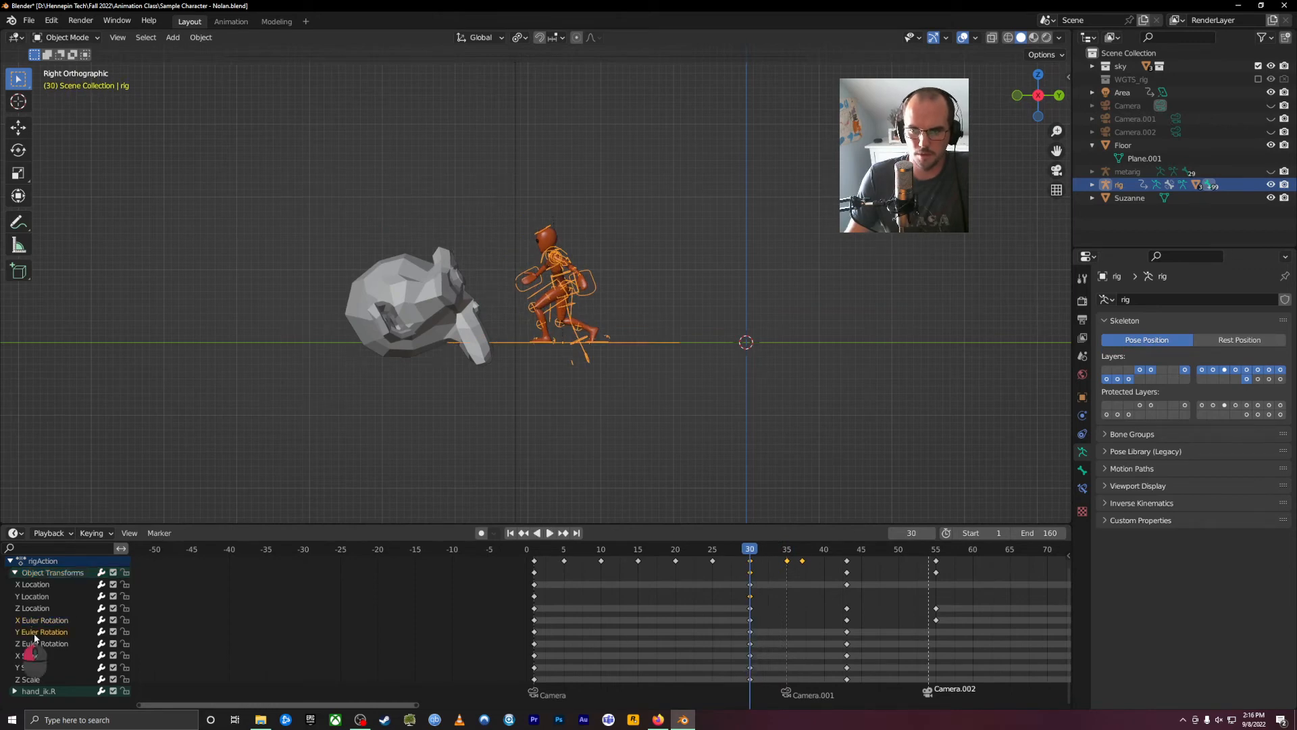
{"action": "left_click", "coordinate": [53, 621]}
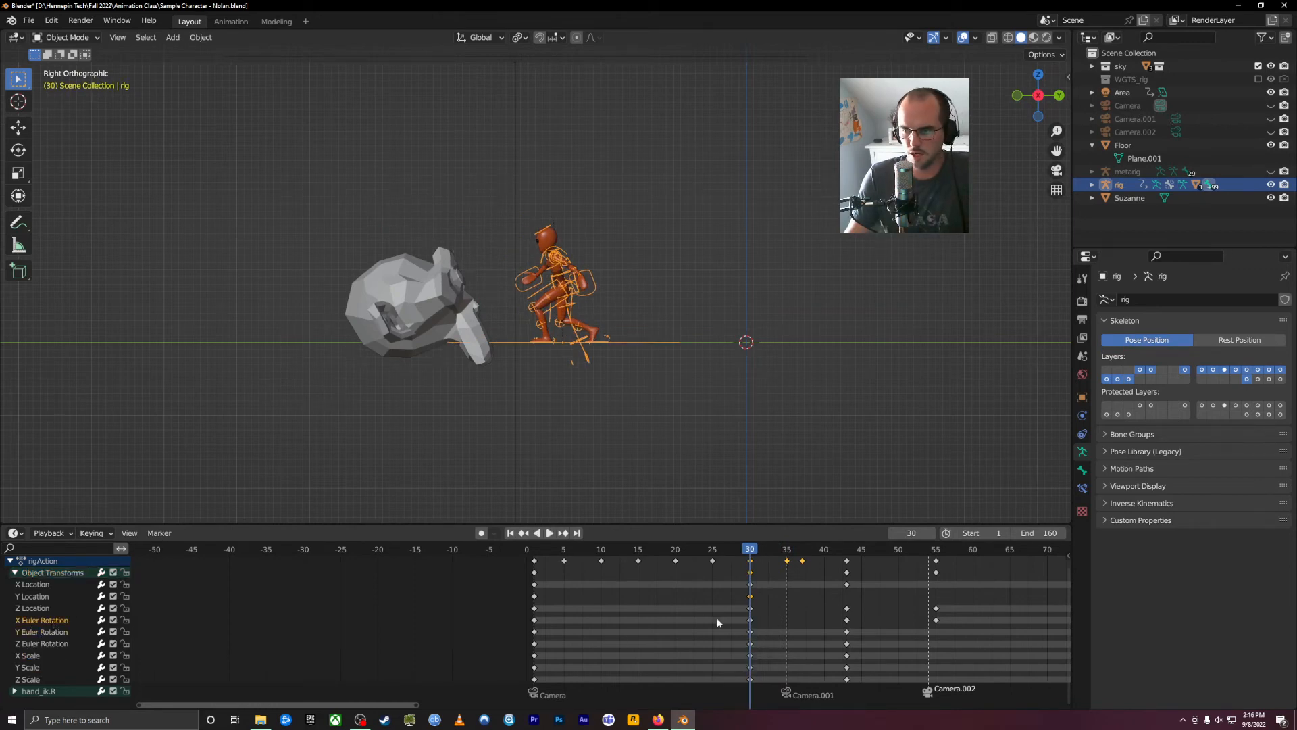
Delete the rig's Z Location and X Euler Rotation keyframes at frames 43 and 55, and scrub to frame 59.
{"action": "left_click_drag", "start_coordinate": [838, 600], "coordinate": [954, 625]}
{"action": "key", "text": "Delete"}
{"action": "left_click_drag", "start_coordinate": [748, 555], "coordinate": [966, 578]}
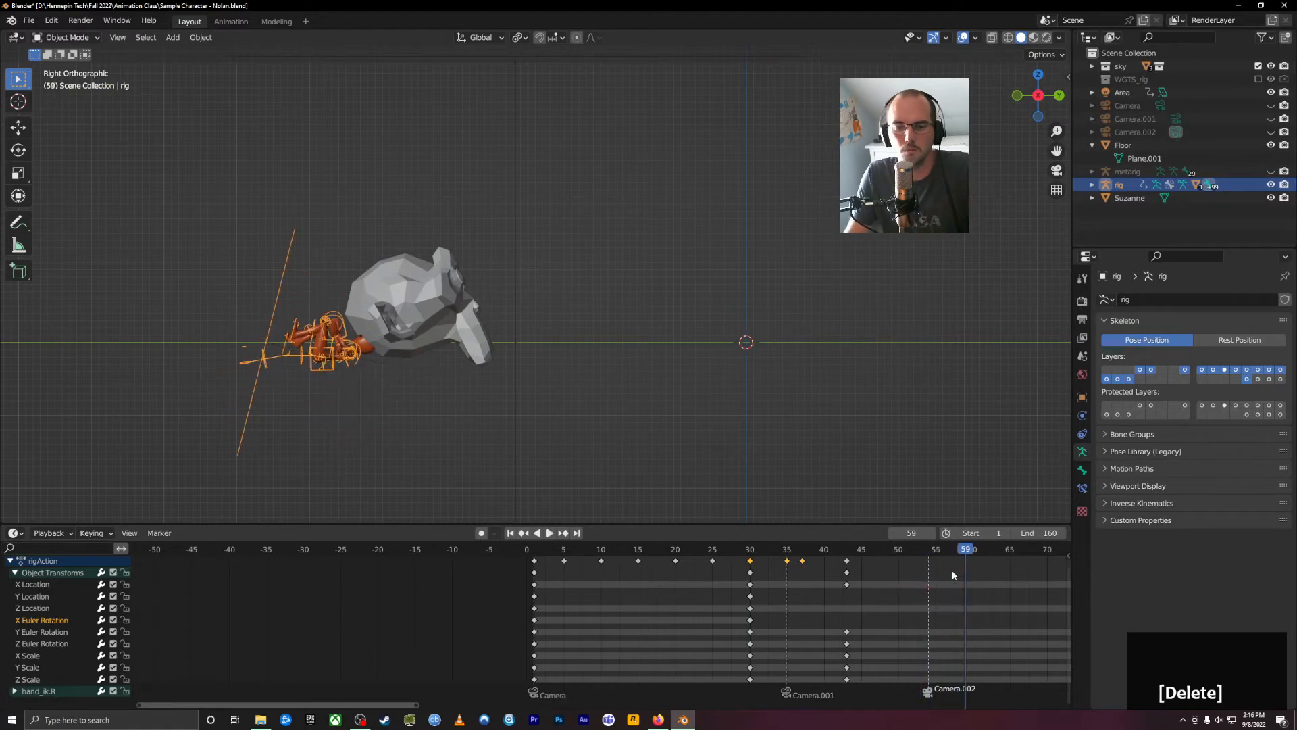
Undo the deletion of the Z Location and X Euler Rotation keyframes at frames 43 and 55.
{"action": "key", "text": "ctrl+z"}
{"action": "left_click_drag", "start_coordinate": [774, 552], "coordinate": [823, 552]}
{"action": "key", "text": "ctrl+z"}
{"action": "key", "text": "ctrl+z"}
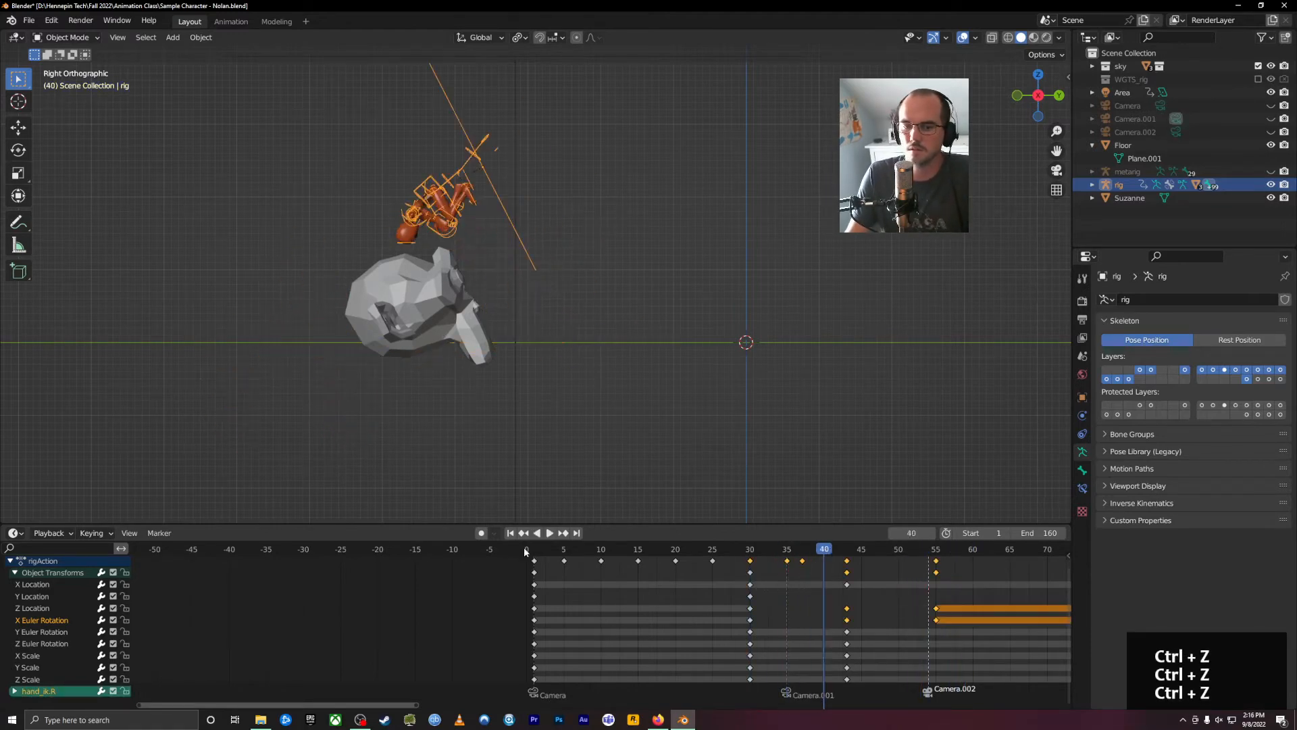
{"action": "left_click", "coordinate": [298, 602]}
{"action": "key", "text": "ctrl+z"}
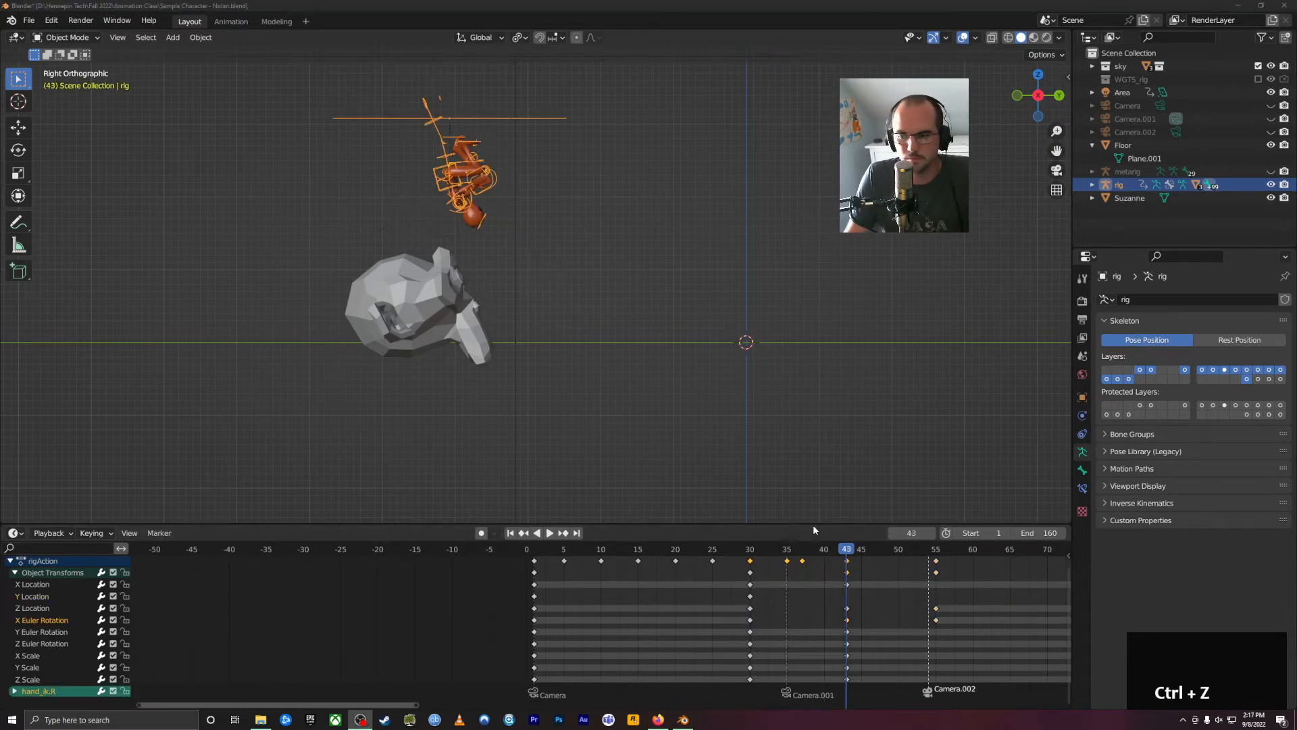
{"action": "key", "text": "ctrl+z"}
Delete only the rig's X Euler Rotation keyframes at frames 43 and 55.
{"action": "left_click", "coordinate": [848, 620]}
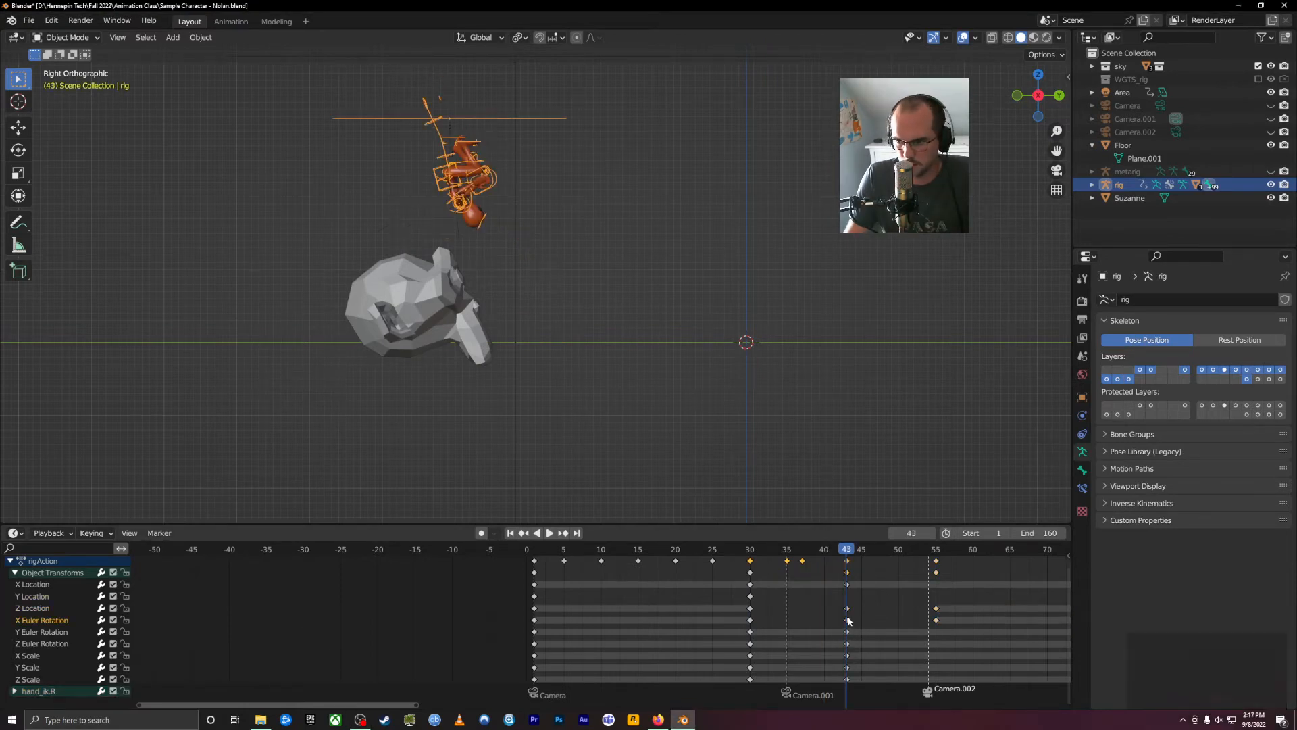
{"action": "left_click", "coordinate": [846, 621]}
{"action": "left_click_drag", "start_coordinate": [815, 626], "coordinate": [817, 626]}
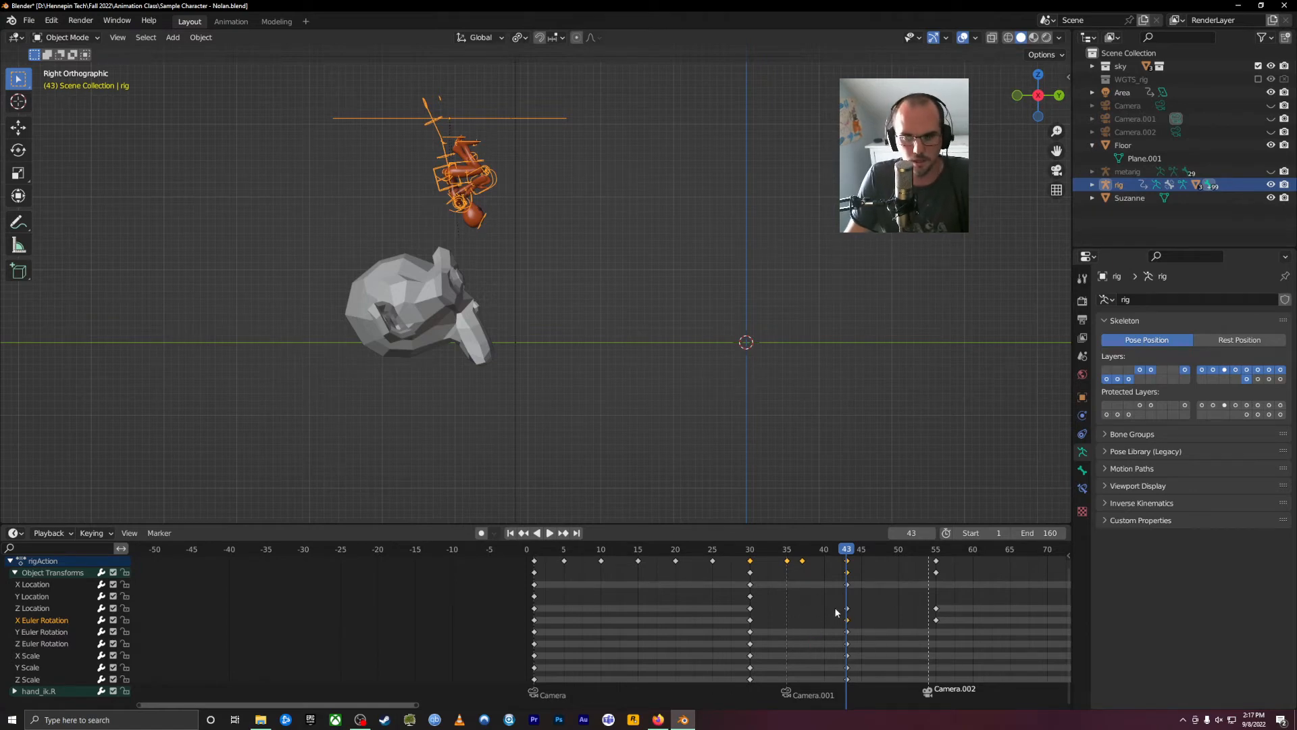
{"action": "key", "text": "Delete"}
{"action": "left_click_drag", "start_coordinate": [924, 626], "coordinate": [950, 625]}
{"action": "key", "text": "Delete"}
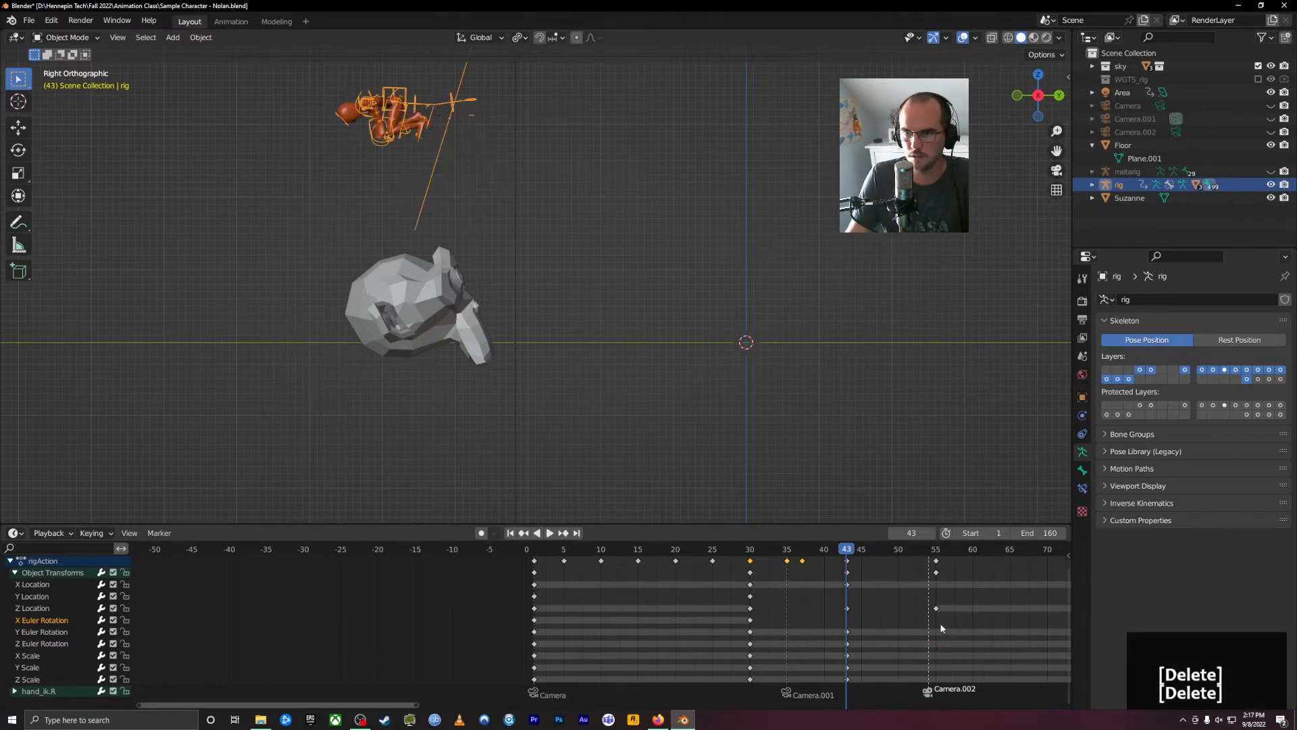
Scrub through the jump to check the rotation, and delete the rig's X Euler Rotation keyframe at frame 75.
{"action": "left_click_drag", "start_coordinate": [804, 554], "coordinate": [941, 605]}
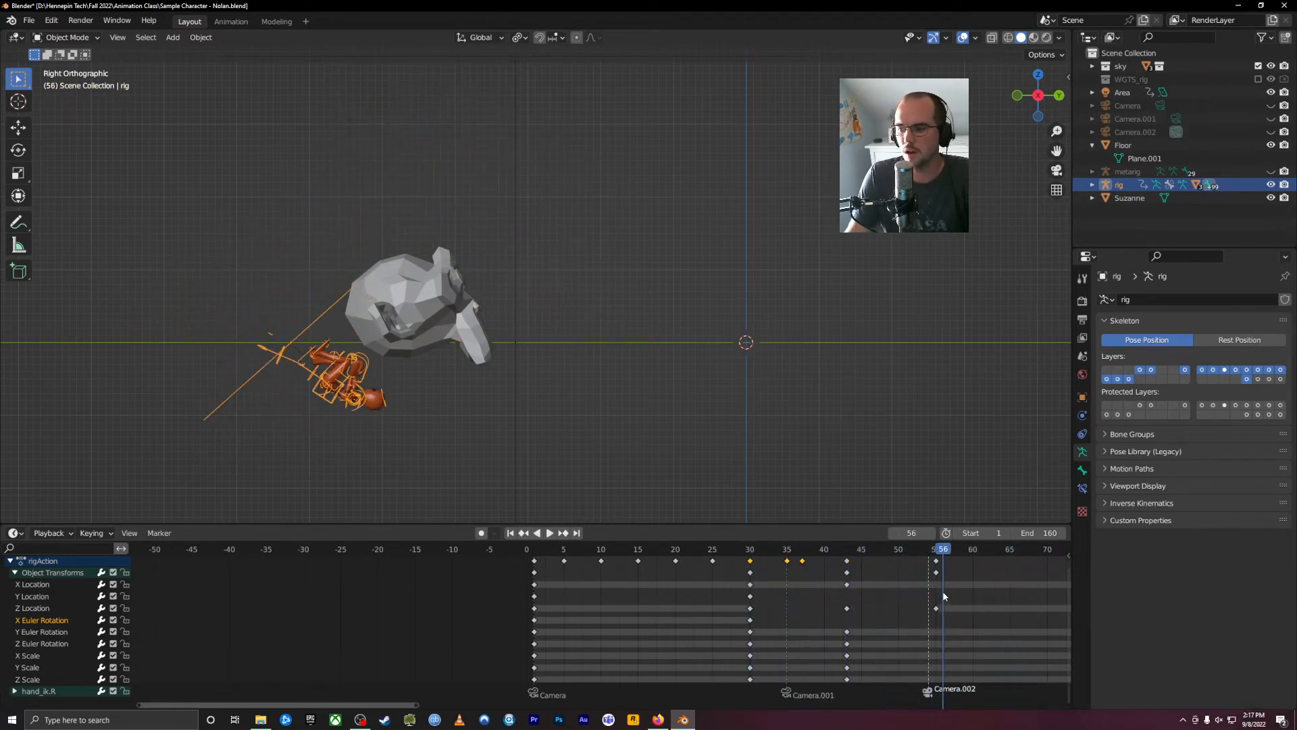
{"action": "left_click", "coordinate": [970, 614]}
{"action": "scroll", "coordinate": [970, 616], "scroll_direction": "down", "scroll_amount": 1, "text": "alt"}
{"action": "left_click_drag", "start_coordinate": [416, 704], "coordinate": [581, 697]}
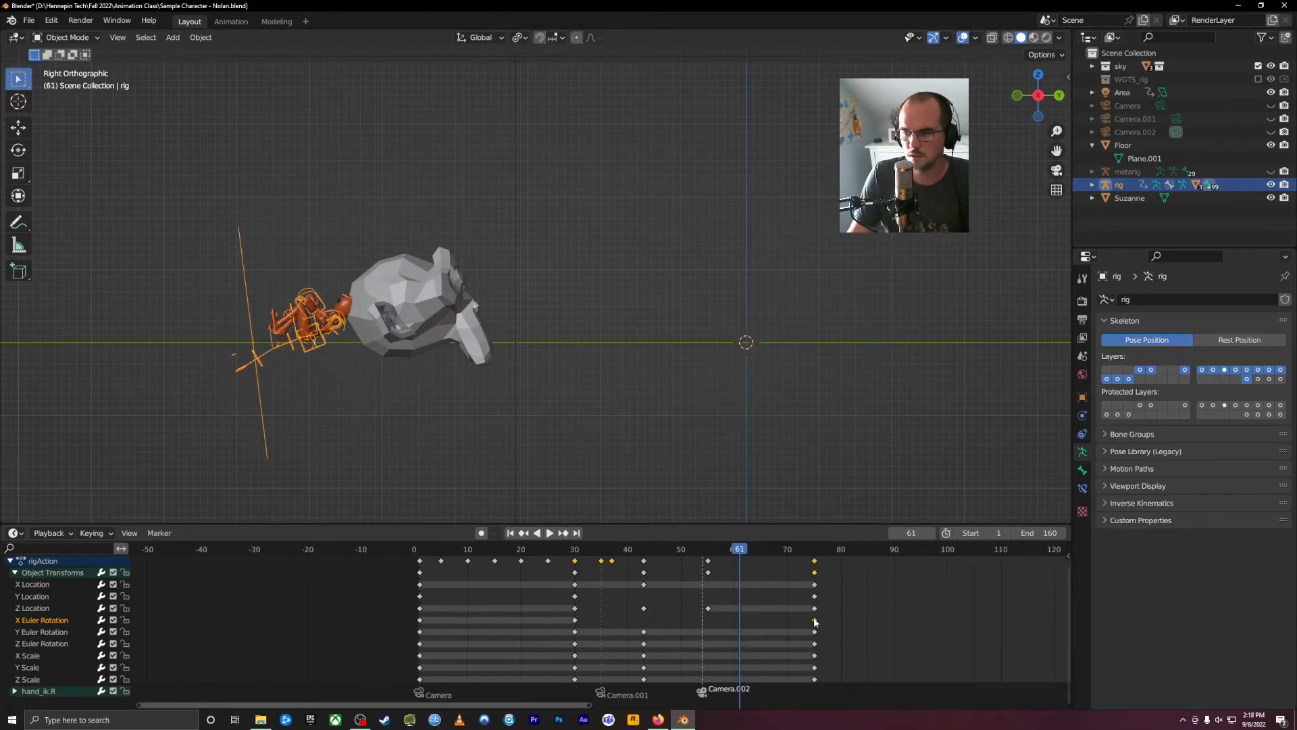
{"action": "key", "text": "Delete"}
Scrub back to frame 42 to check the character's jump without the X rotation.
{"action": "left_click_drag", "start_coordinate": [712, 559], "coordinate": [653, 593]}
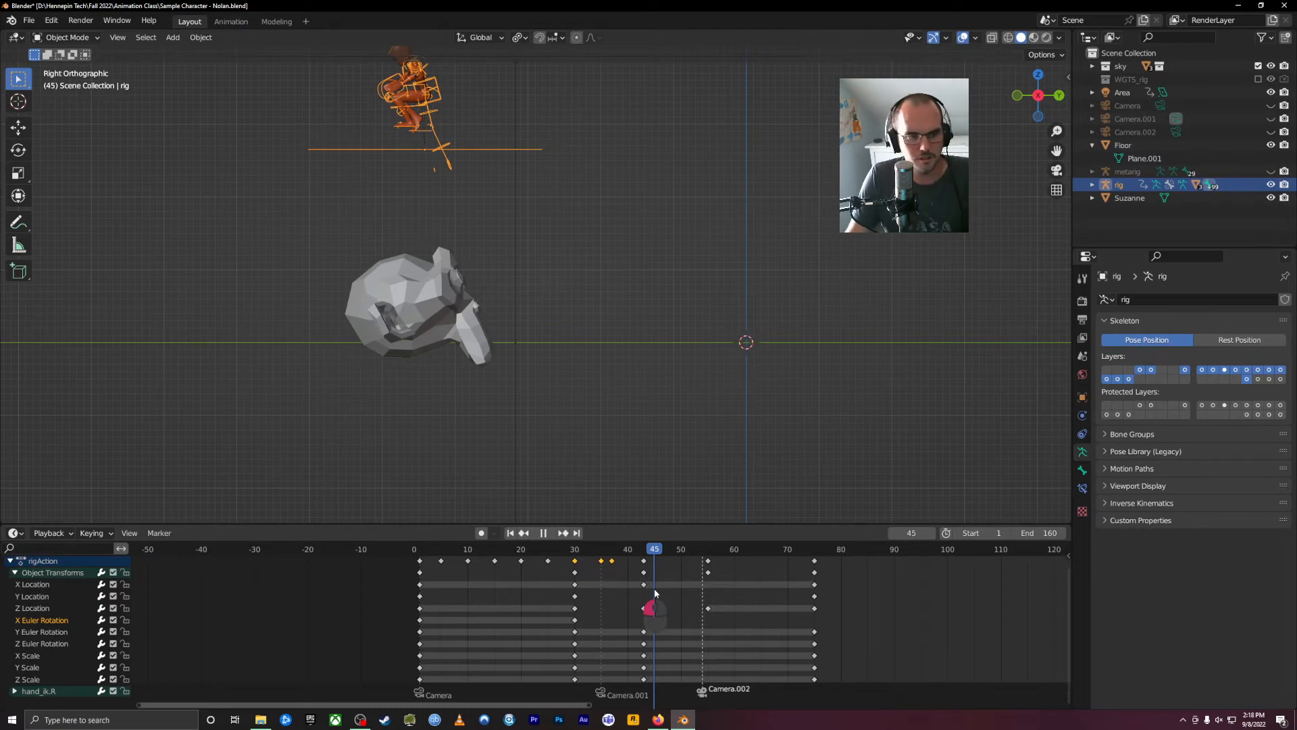
{"action": "mouse_move", "coordinate": [655, 593]}
{"action": "left_mouse_down"}
{"action": "mouse_move", "coordinate": [691, 593]}
{"action": "mouse_move", "coordinate": [640, 595]}
{"action": "left_mouse_up"}
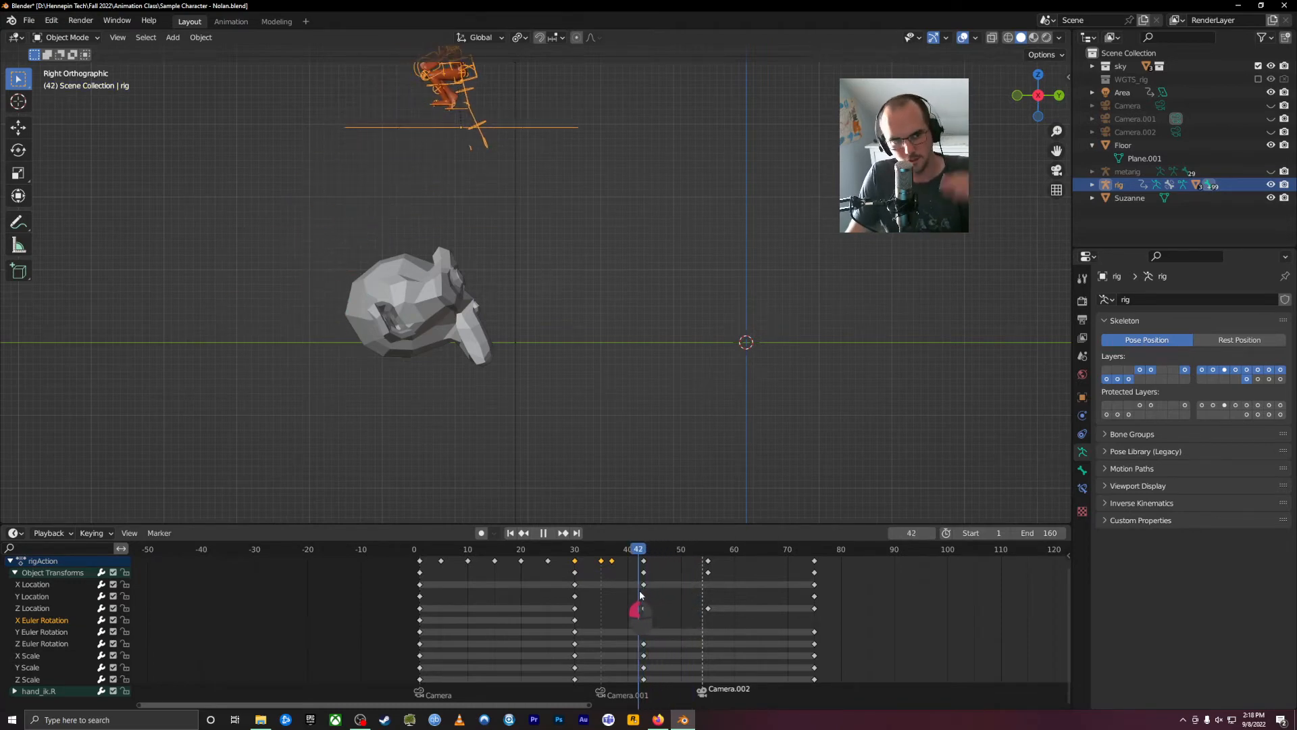
{"action": "left_click_drag", "start_coordinate": [641, 595], "coordinate": [641, 595]}
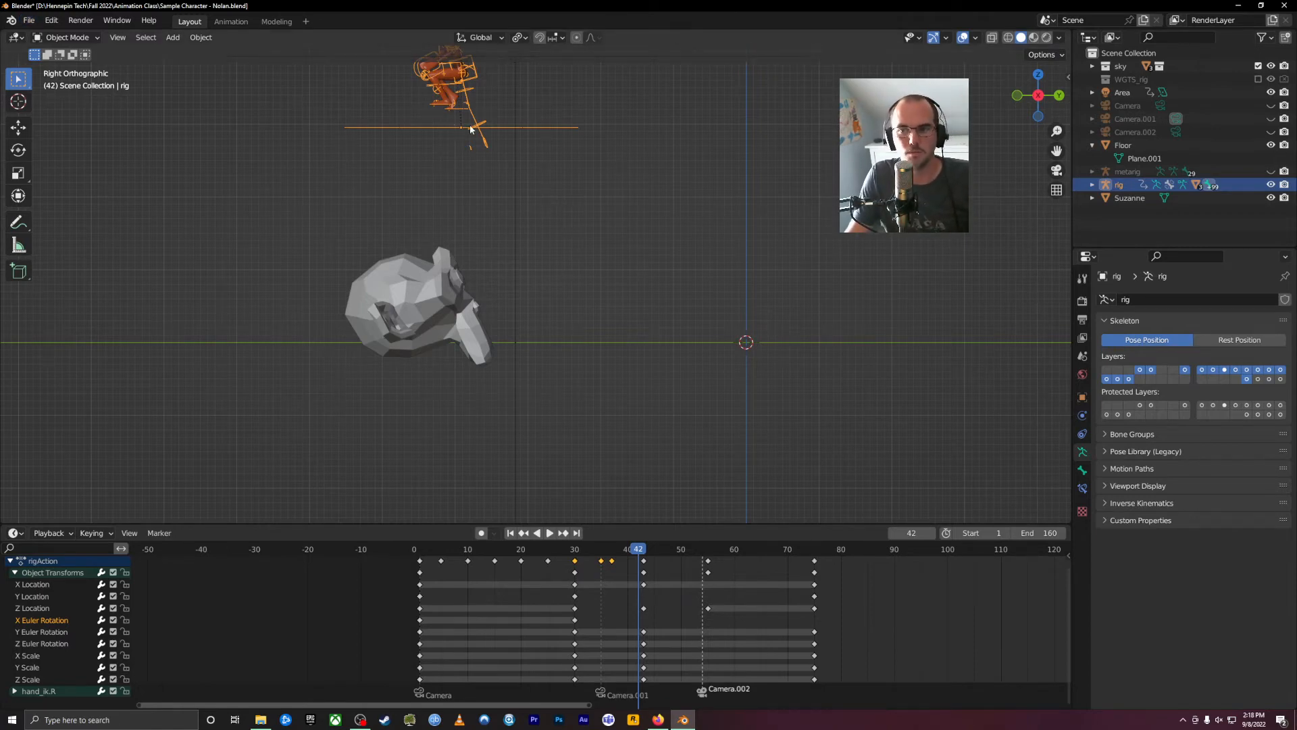
Examine the base of the rig below the character's feet up close, briefly entering Edit Mode and returning to Object Mode.
{"action": "middle_click_drag", "start_coordinate": [577, 154], "coordinate": [585, 316], "text": "shift"}
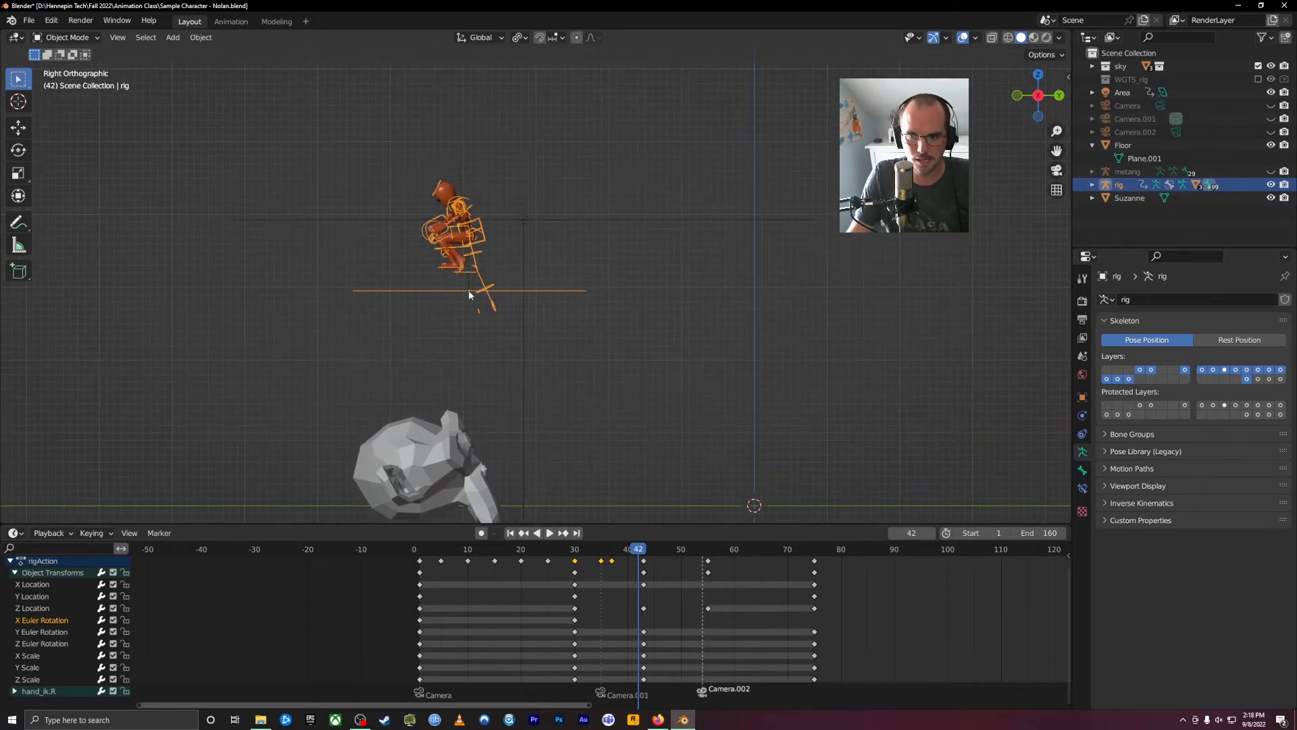
{"action": "scroll", "coordinate": [468, 290], "scroll_direction": "up", "scroll_amount": 8}
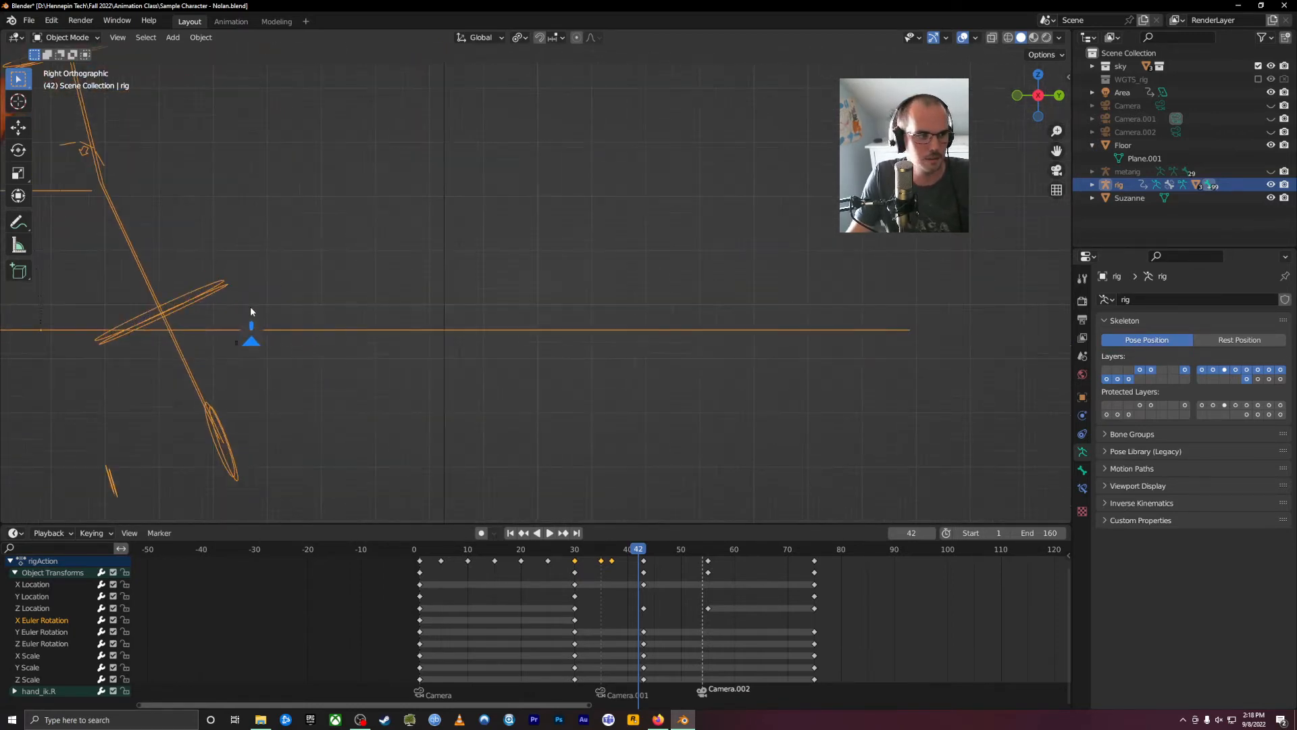
{"action": "key", "text": "Tab"}
{"action": "key", "text": "Tab"}
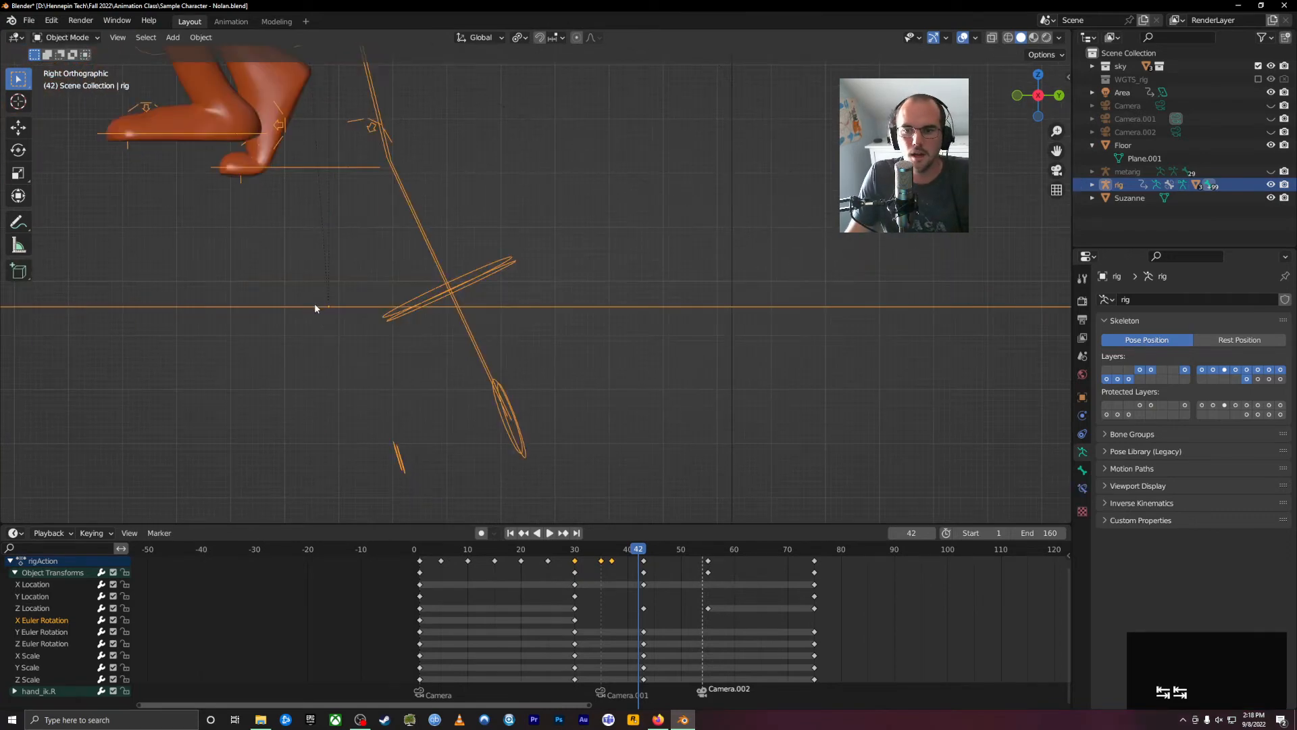
Delete all of the rig's X, Y and Z Euler Rotation keyframes under Object Transforms.
{"action": "scroll", "coordinate": [366, 292], "scroll_direction": "down", "scroll_amount": 6}
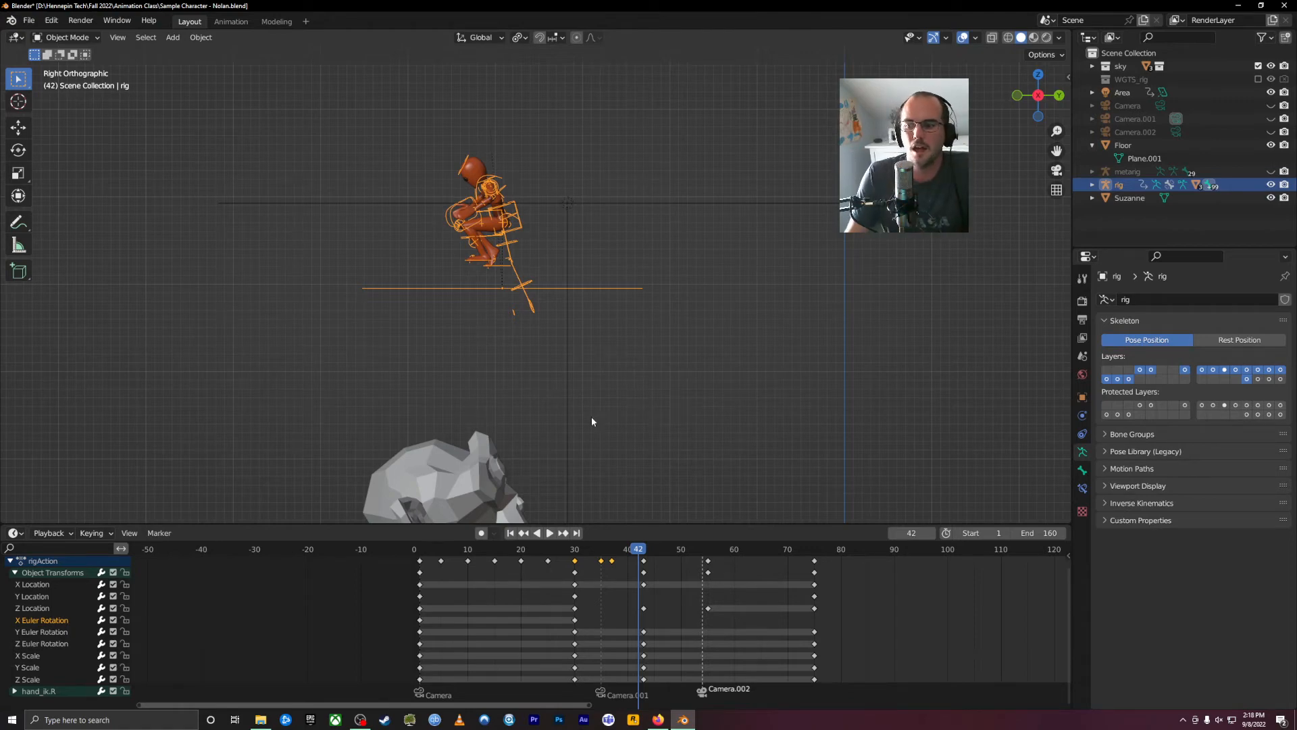
{"action": "scroll", "coordinate": [498, 238], "scroll_direction": "down", "scroll_amount": 4}
{"action": "middle_click_drag", "start_coordinate": [508, 314], "coordinate": [576, 234], "text": "shift"}
{"action": "scroll", "coordinate": [576, 233], "scroll_direction": "up", "scroll_amount": 1}
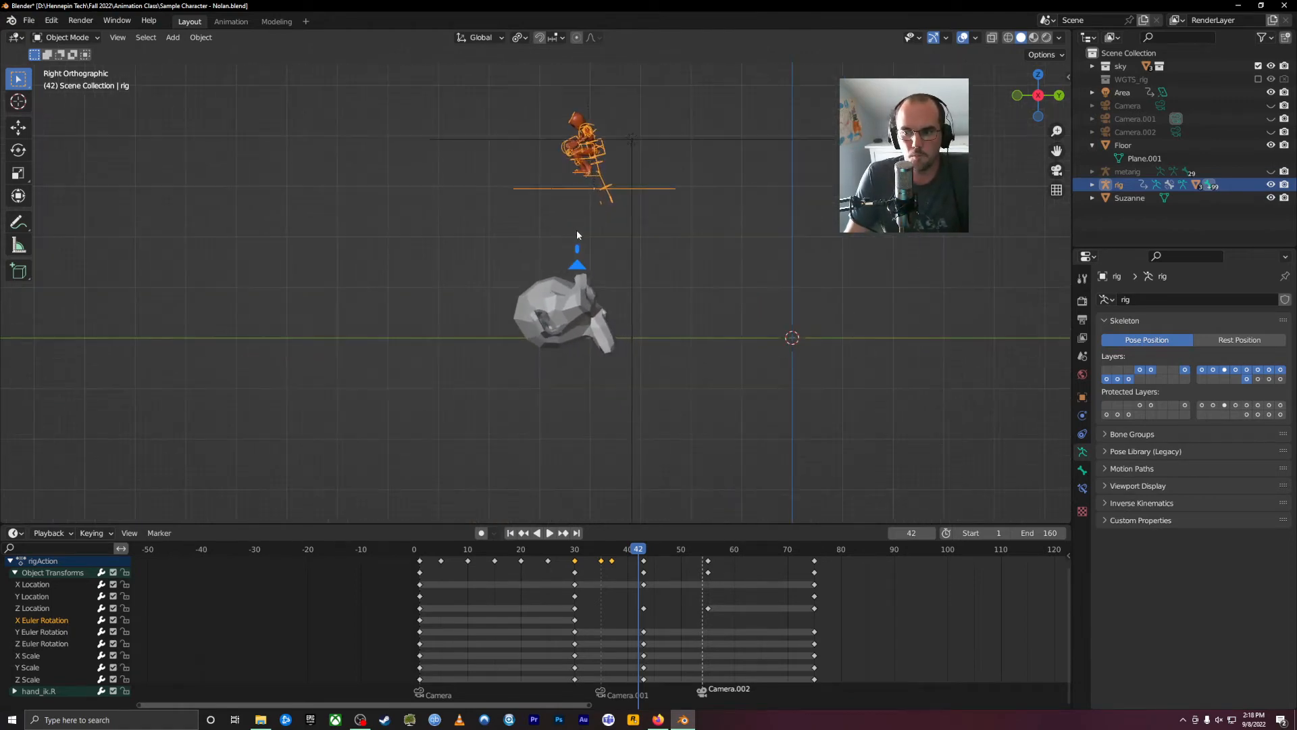
{"action": "left_click_drag", "start_coordinate": [591, 617], "coordinate": [410, 625]}
{"action": "key", "text": "Delete"}
{"action": "left_click_drag", "start_coordinate": [626, 550], "coordinate": [499, 600]}
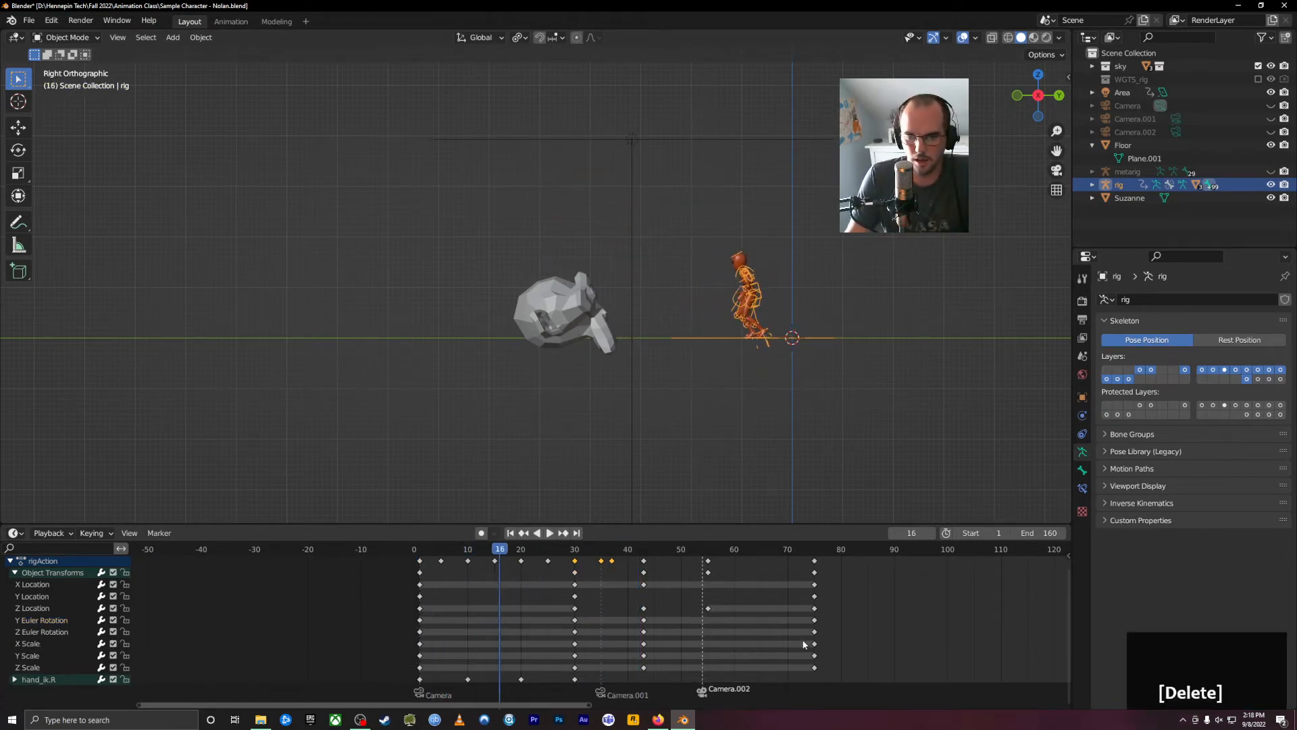
{"action": "left_click_drag", "start_coordinate": [823, 615], "coordinate": [412, 633]}
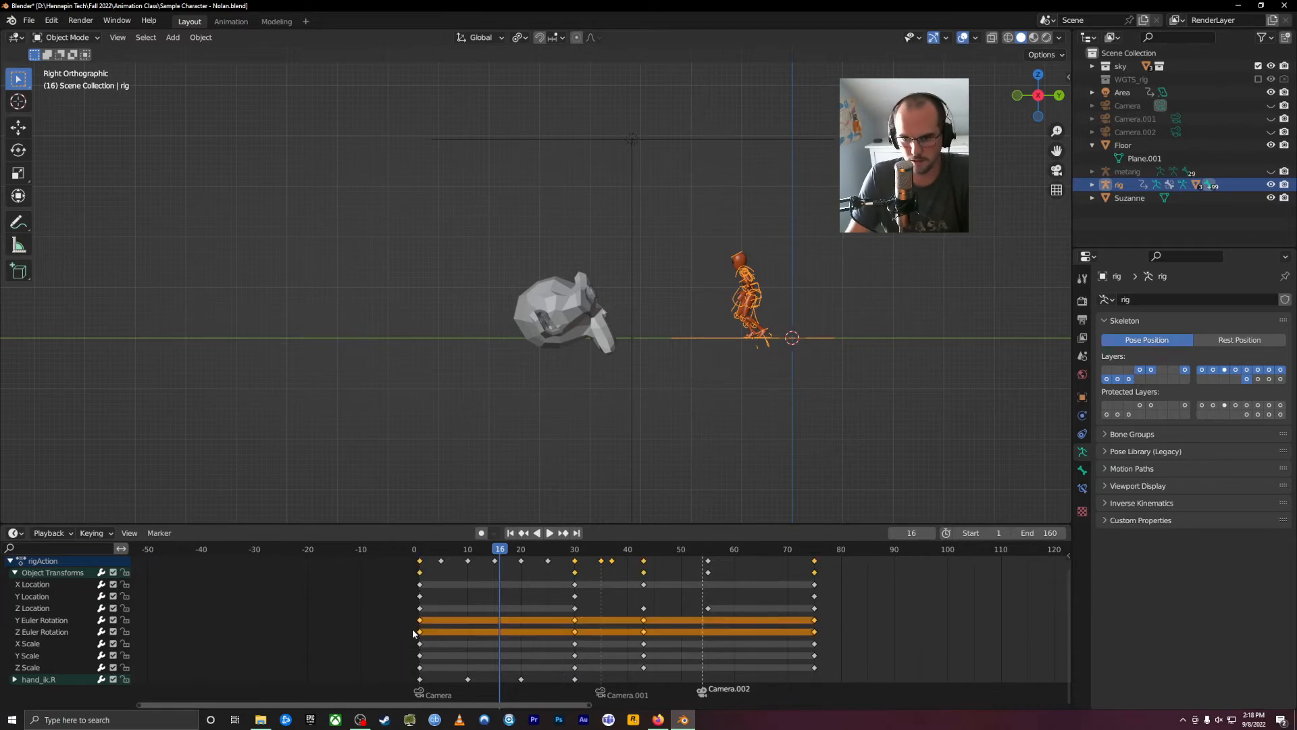
{"action": "key", "text": "Delete"}
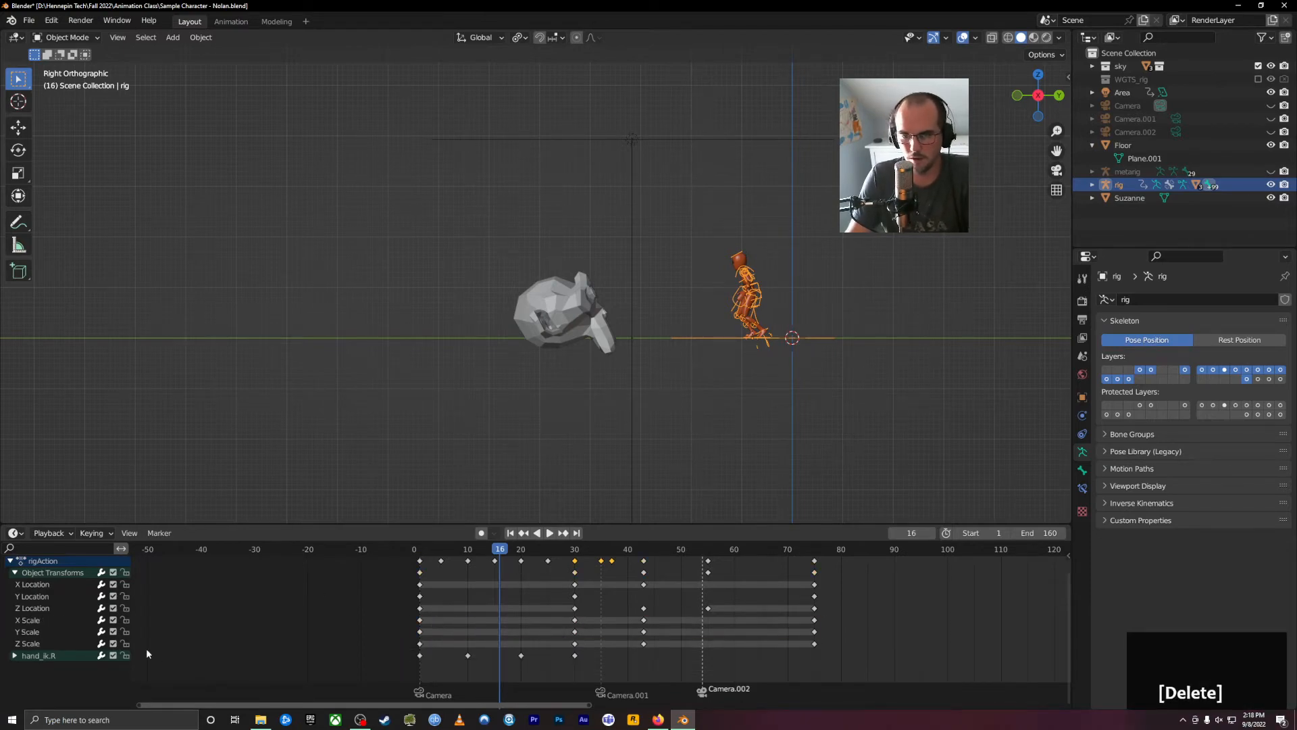
Delete the rig's X, Y and Z Scale keyframes and its X Location keyframes.
{"action": "left_click_drag", "start_coordinate": [822, 621], "coordinate": [408, 660]}
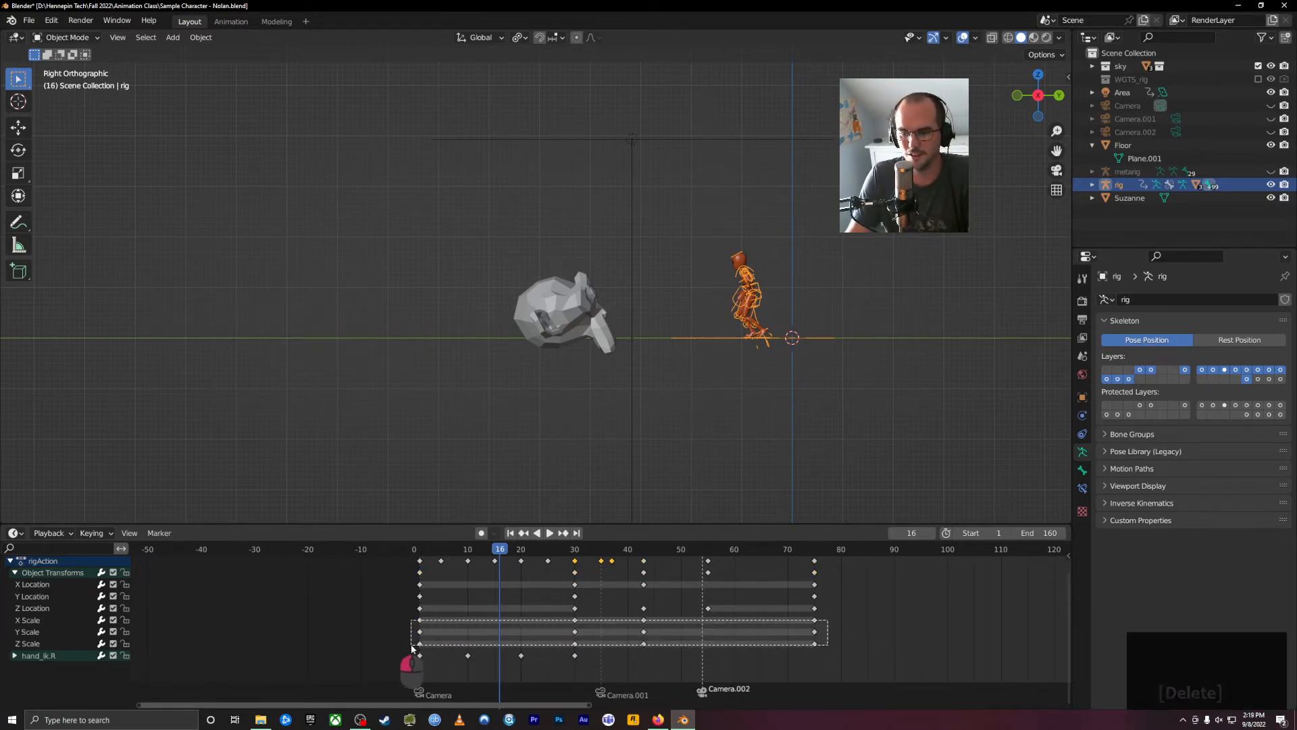
{"action": "key", "text": "Delete"}
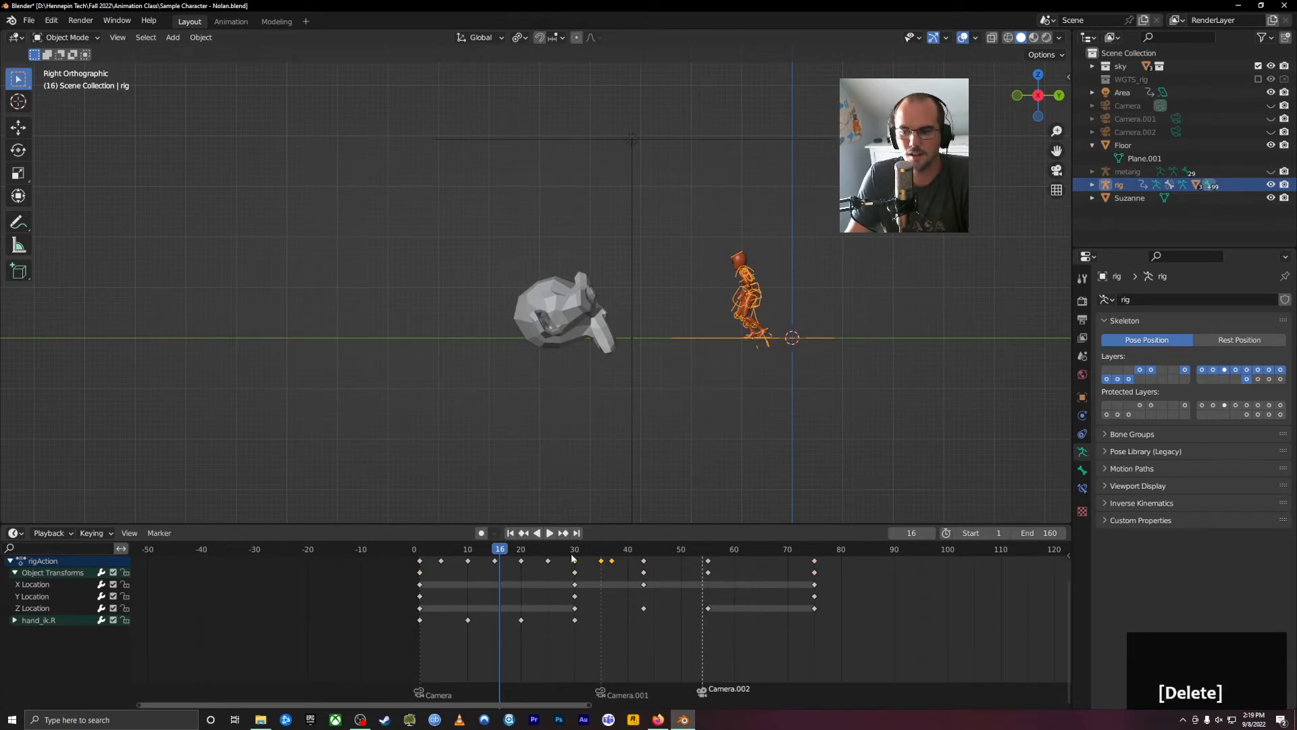
{"action": "left_click_drag", "start_coordinate": [501, 553], "coordinate": [574, 582]}
{"action": "left_click_drag", "start_coordinate": [841, 626], "coordinate": [645, 633]}
{"action": "key", "text": "Delete"}
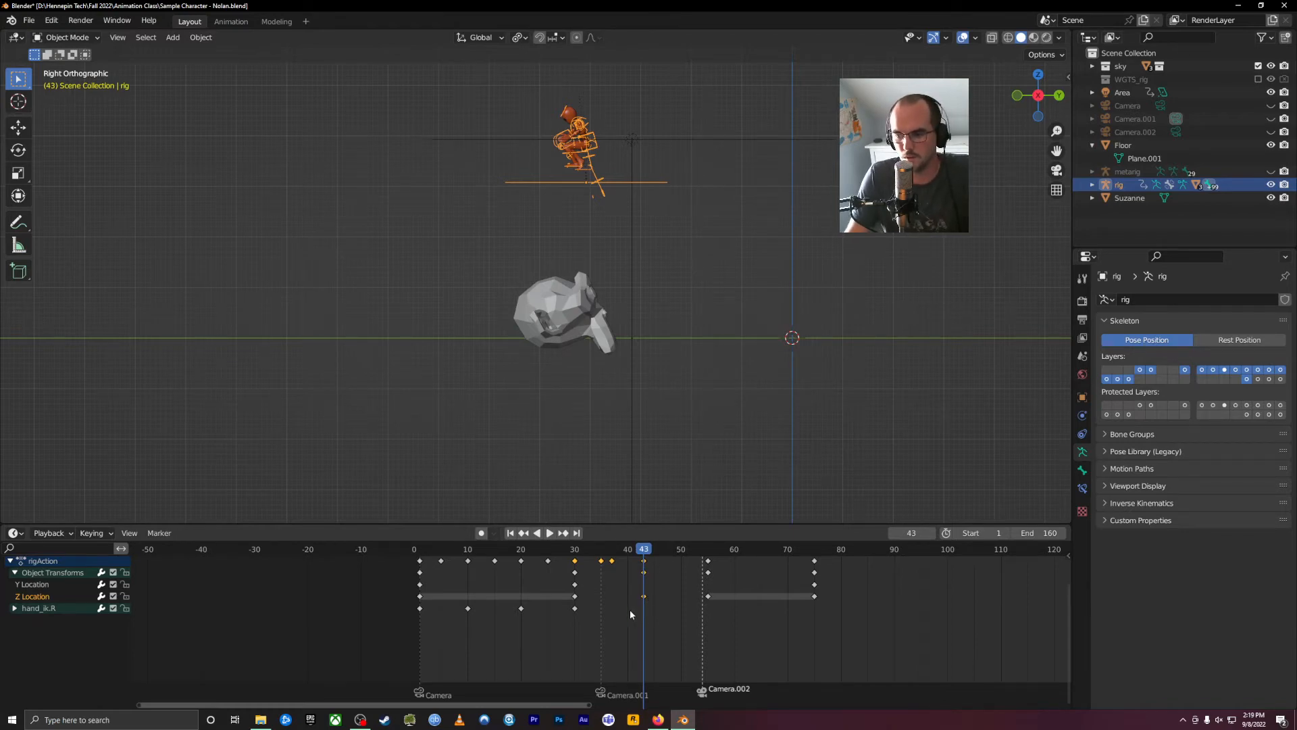
With auto keying enabled, lower the rig along Z at frame 43 to a height of about 1.35, just above Suzanne's head.
{"action": "left_click", "coordinate": [481, 533]}
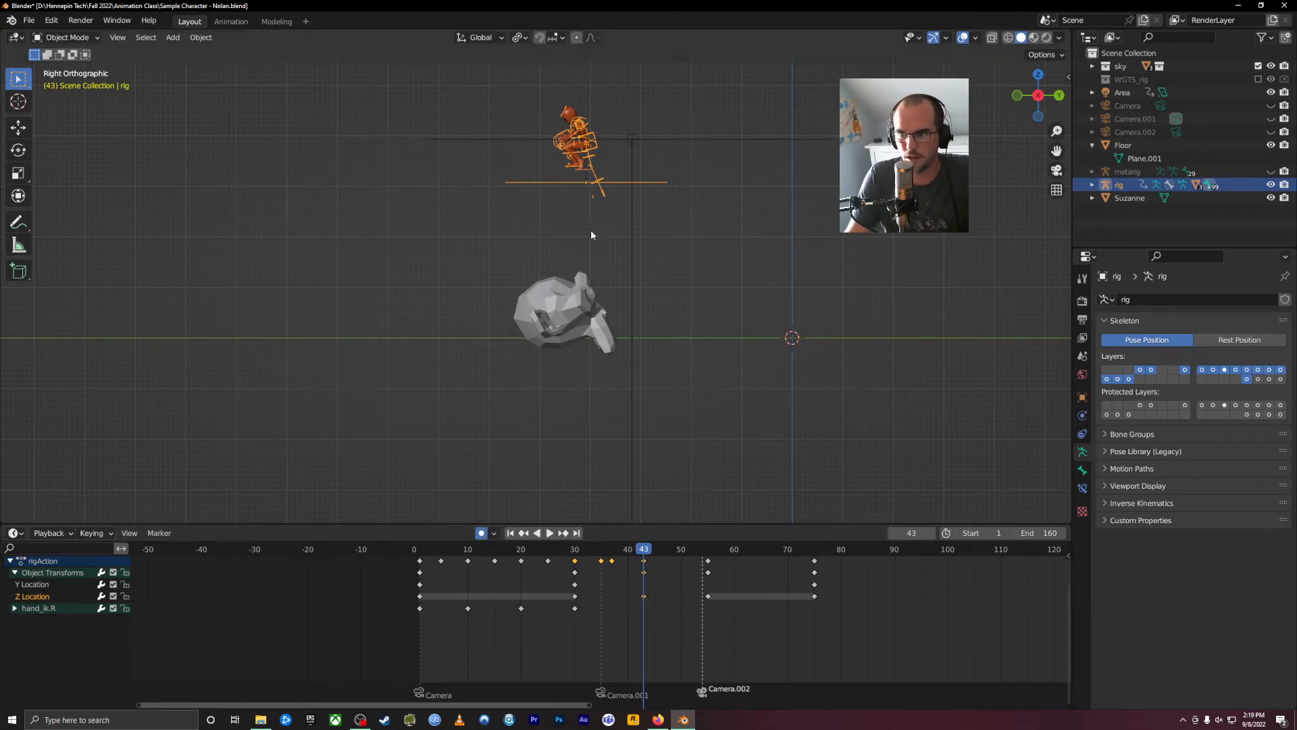
{"action": "key", "text": "g"}
{"action": "key", "text": "z"}
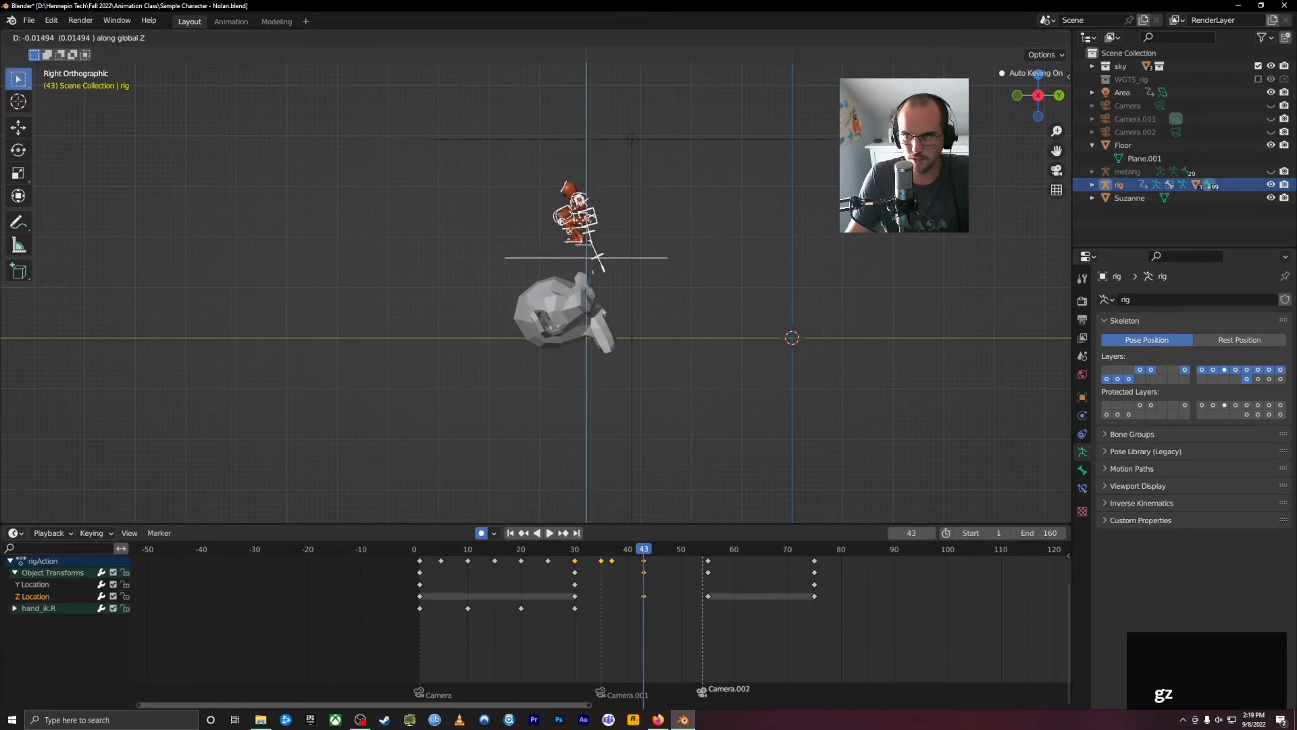
{"action": "left_click", "coordinate": [589, 261]}
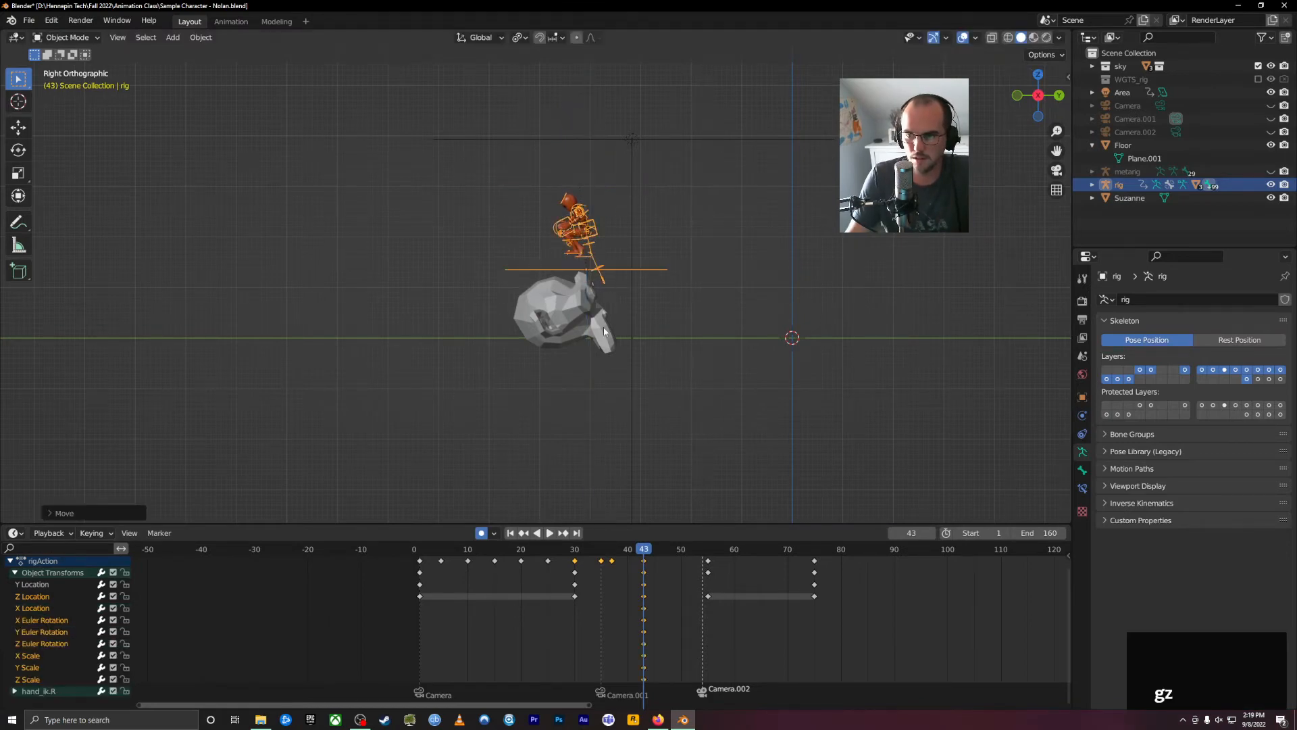
{"action": "scroll", "coordinate": [573, 628], "scroll_direction": "up", "scroll_amount": 2}
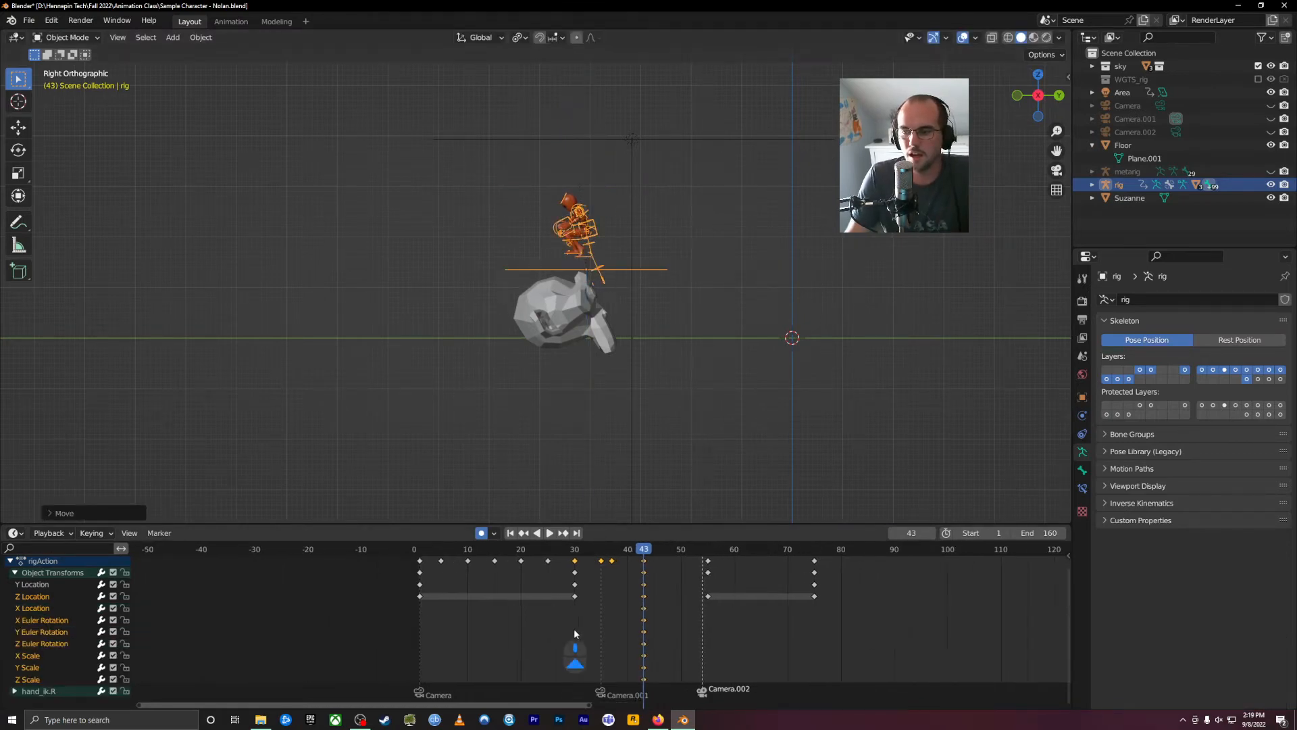
Turn off auto keying and delete the extra X Location, rotation and scale keyframes at frame 43.
{"action": "left_click", "coordinate": [481, 533]}
{"action": "left_click_drag", "start_coordinate": [672, 608], "coordinate": [560, 672]}
{"action": "key", "text": "Delete"}
{"action": "left_click_drag", "start_coordinate": [650, 553], "coordinate": [630, 585]}
{"action": "left_click", "coordinate": [652, 607]}
{"action": "key", "text": "Delete"}
Review the rig's jump over Suzanne between frames 43 and 55.
{"action": "key", "text": "space"}
{"action": "left_click_drag", "start_coordinate": [620, 586], "coordinate": [723, 594]}
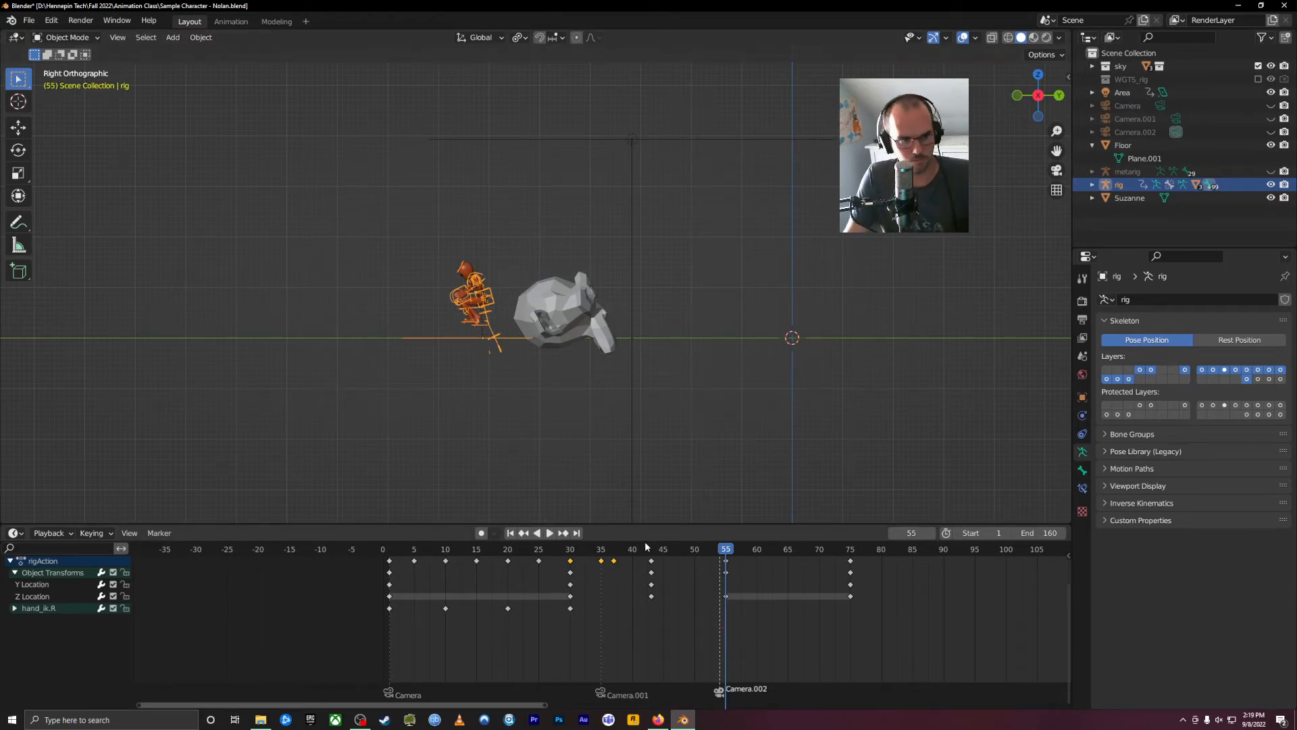
{"action": "left_click_drag", "start_coordinate": [655, 551], "coordinate": [726, 612]}
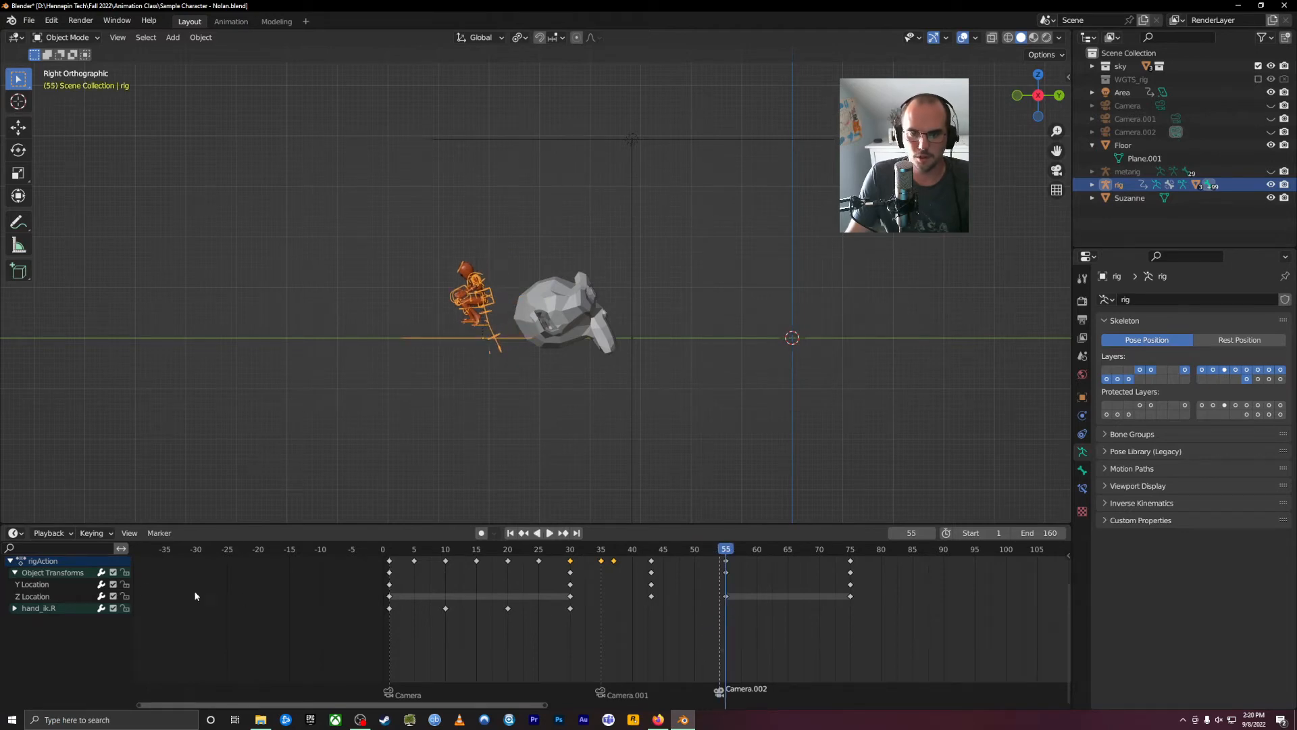
Change the timeline to the Graph Editor and select the rig's Z Location curve.
{"action": "left_click", "coordinate": [12, 533]}
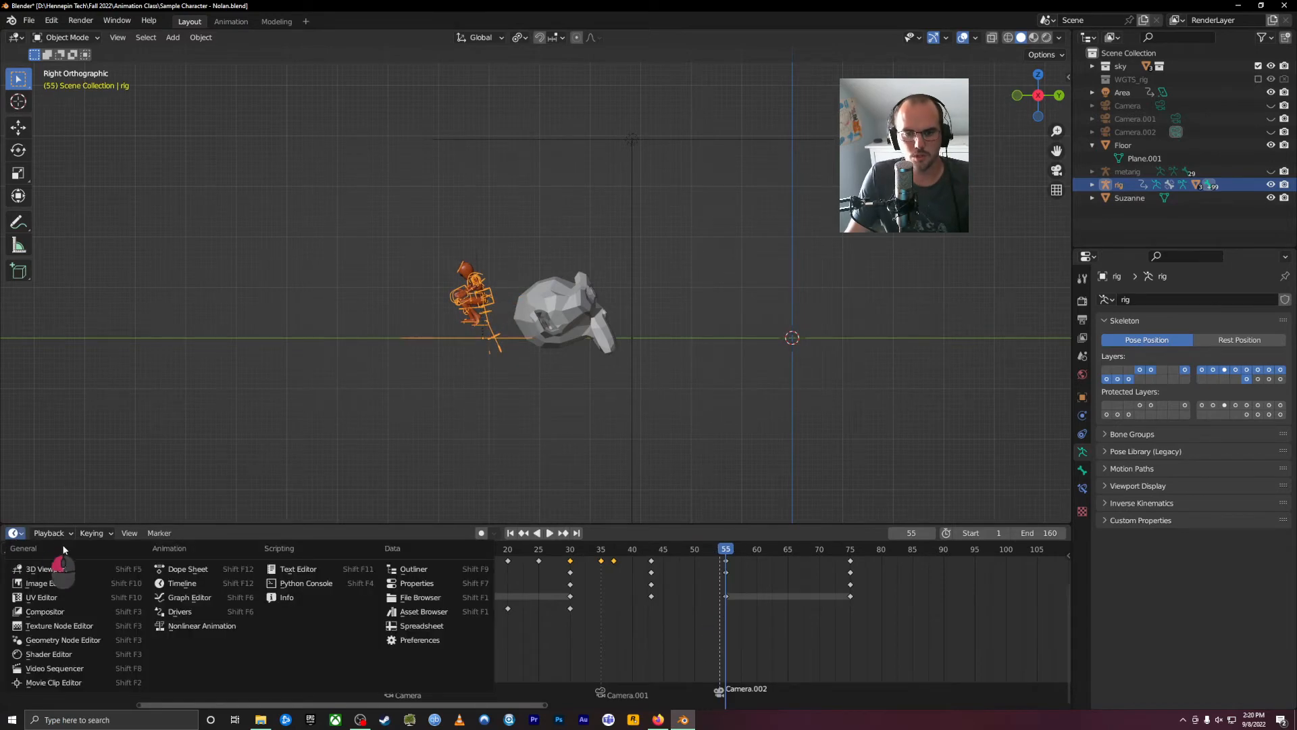
{"action": "left_click", "coordinate": [203, 597]}
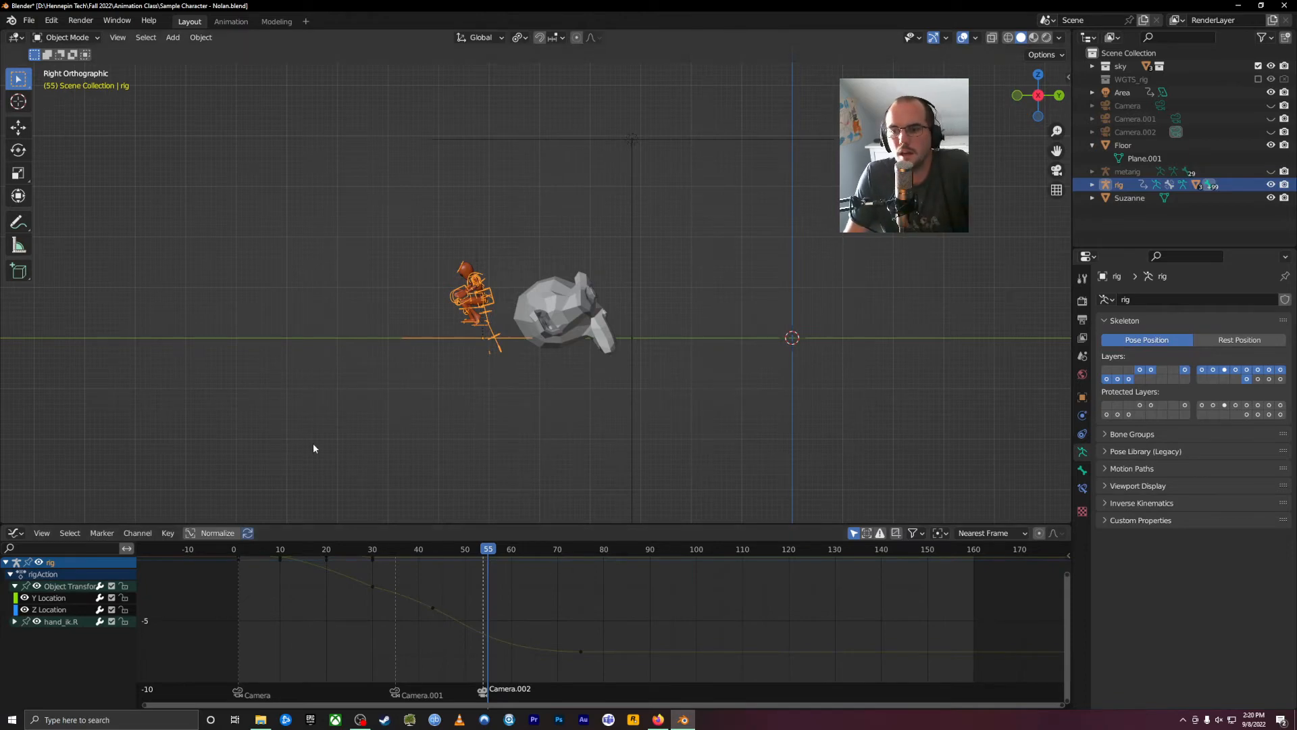
{"action": "left_click", "coordinate": [54, 598]}
{"action": "left_click_drag", "start_coordinate": [1064, 576], "coordinate": [1064, 518]}
{"action": "left_click", "coordinate": [64, 610]}
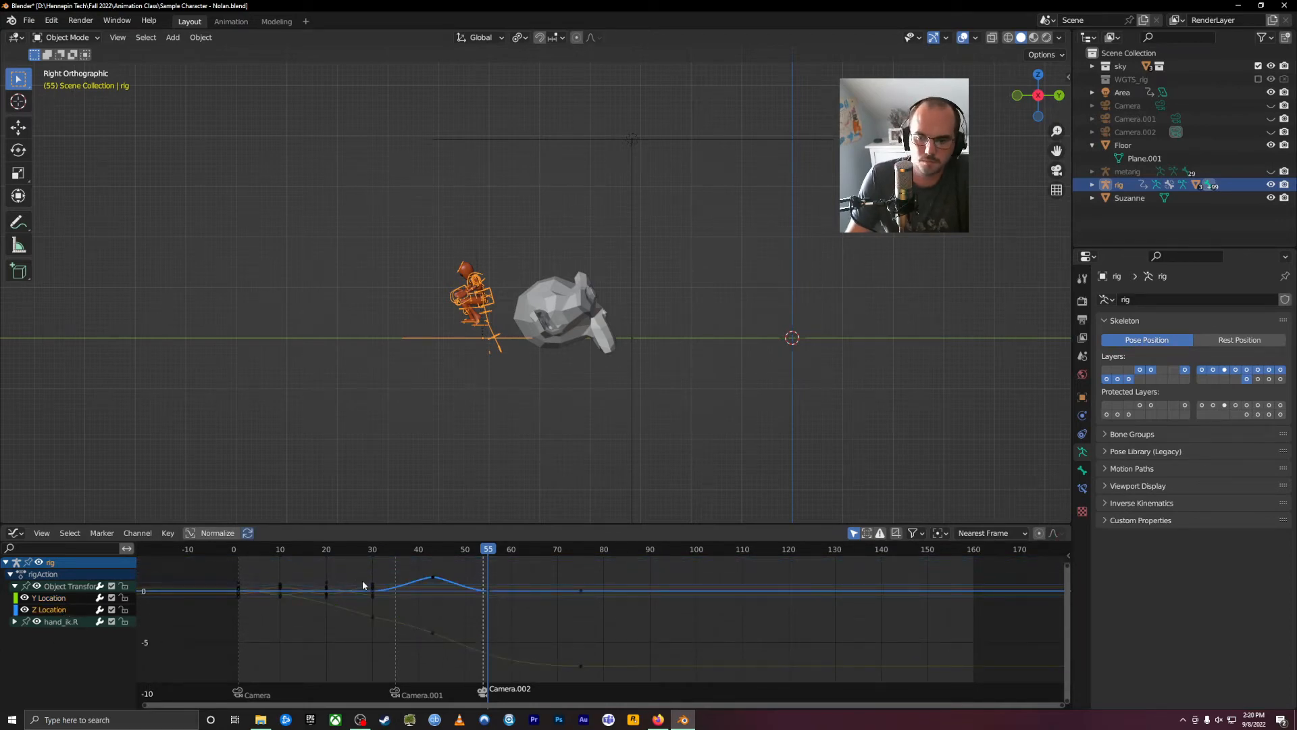
Examine the jump's pose and Z Location curve from frame 51 back to the take-off at frame 30.
{"action": "key", "text": "Left"}
{"action": "key", "text": "Left"}
{"action": "key", "text": "Left"}
{"action": "key", "text": "Left"}
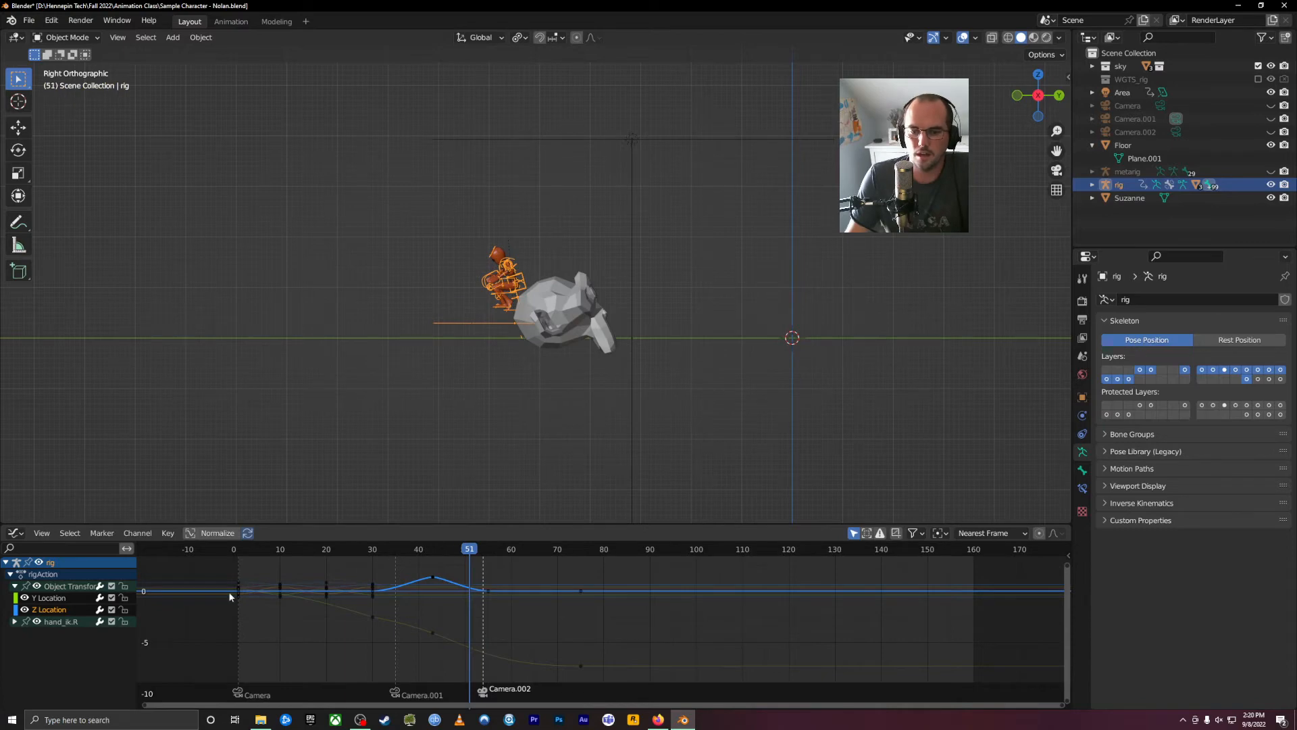
{"action": "left_click_drag", "start_coordinate": [1070, 700], "coordinate": [1070, 602]}
{"action": "mouse_move", "coordinate": [394, 552]}
{"action": "left_mouse_down"}
{"action": "mouse_move", "coordinate": [410, 558]}
{"action": "mouse_move", "coordinate": [400, 579]}
{"action": "left_mouse_up"}
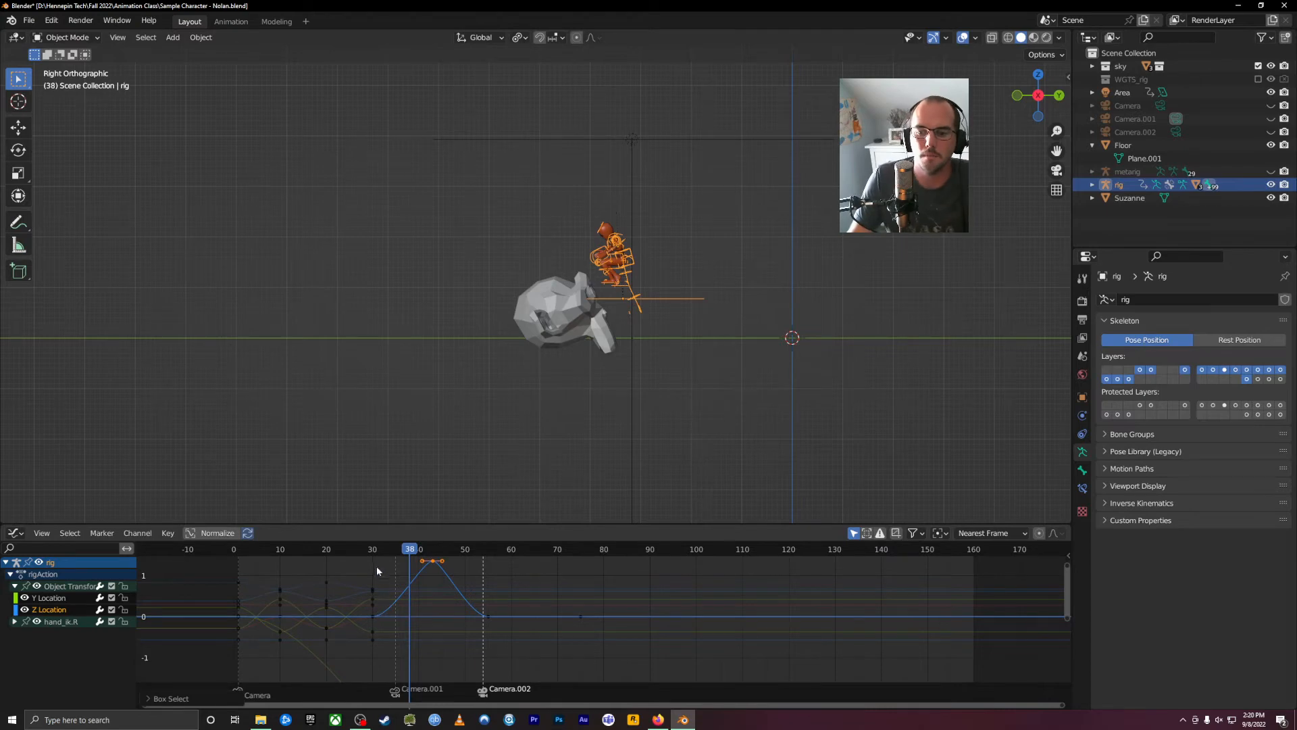
{"action": "key", "text": "Down"}
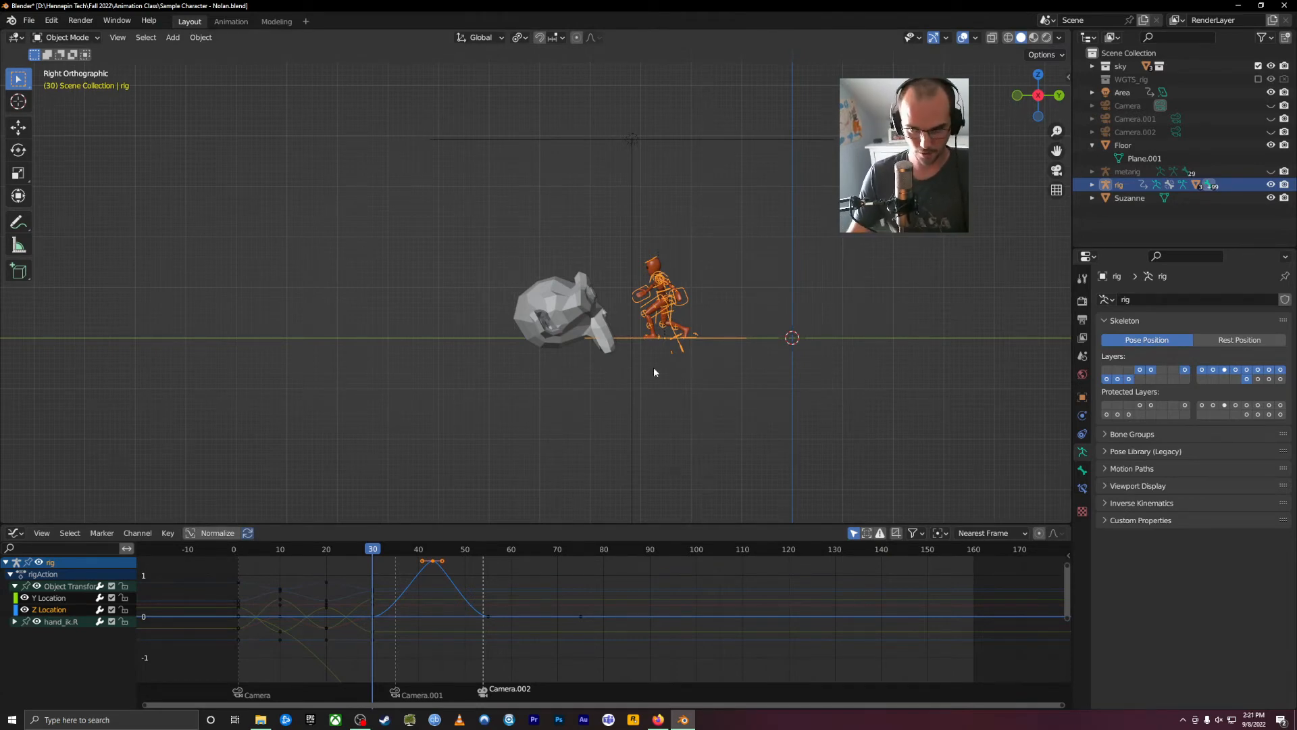
{"action": "mouse_move", "coordinate": [654, 367]}
{"action": "middle_mouse_down"}
{"action": "mouse_move", "coordinate": [744, 389]}
{"action": "mouse_move", "coordinate": [663, 387]}
{"action": "middle_mouse_up"}
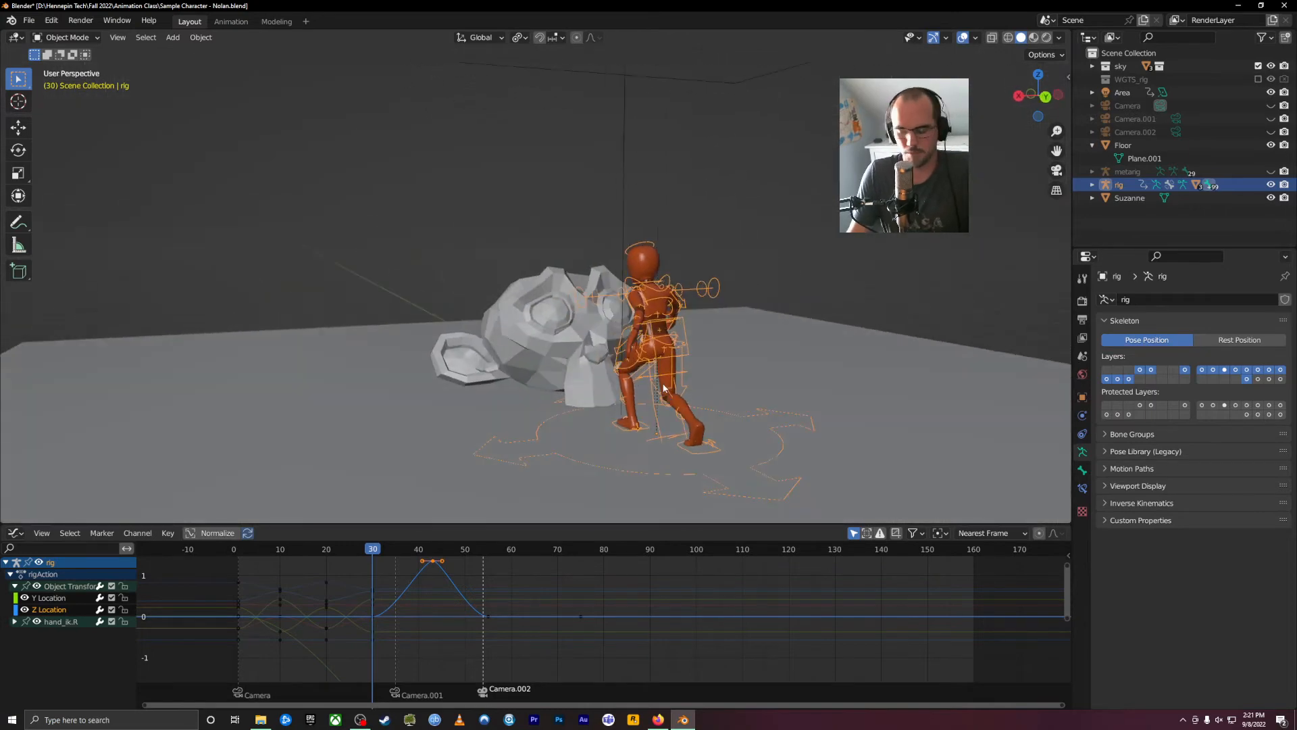
{"action": "key", "text": "KP_3"}
{"action": "middle_click_drag", "start_coordinate": [766, 305], "coordinate": [607, 308], "text": "shift"}
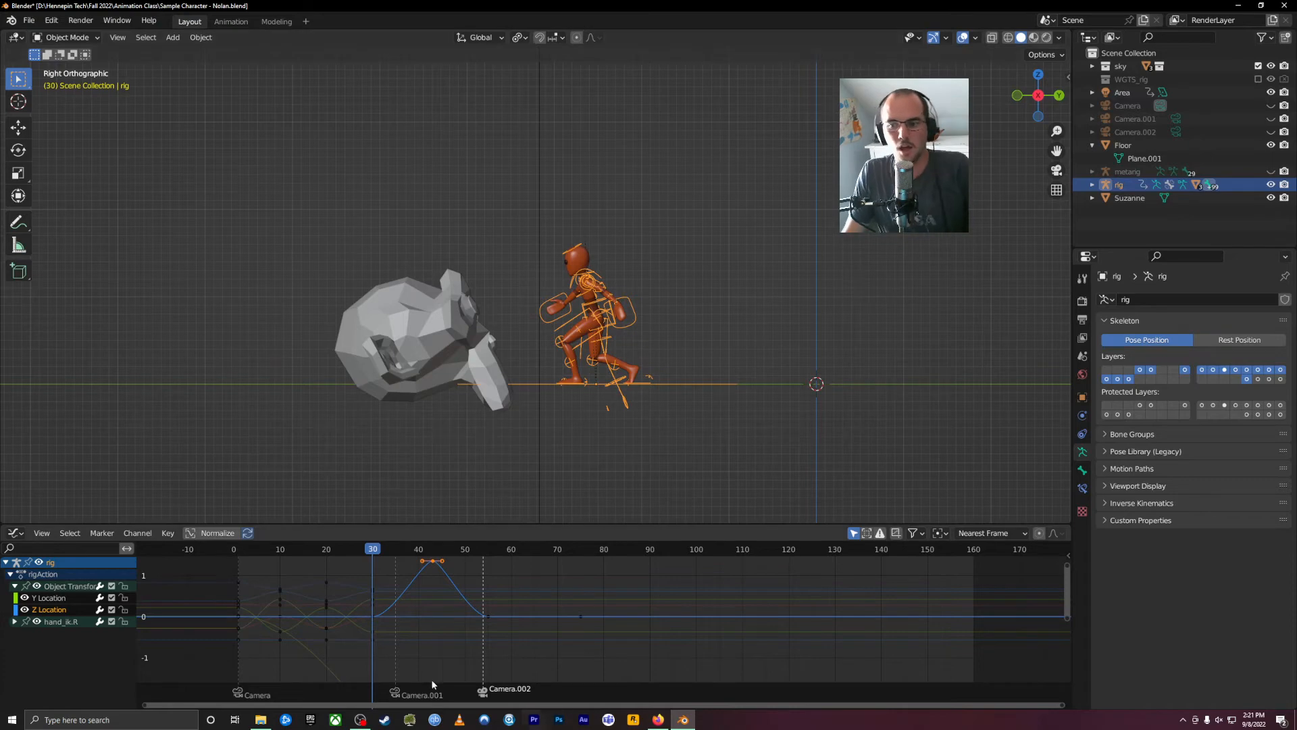
Enlarge the Graph Editor and set the Z Location keyframe at frame 30 to the Vector handle type.
{"action": "left_click_drag", "start_coordinate": [434, 523], "coordinate": [434, 262]}
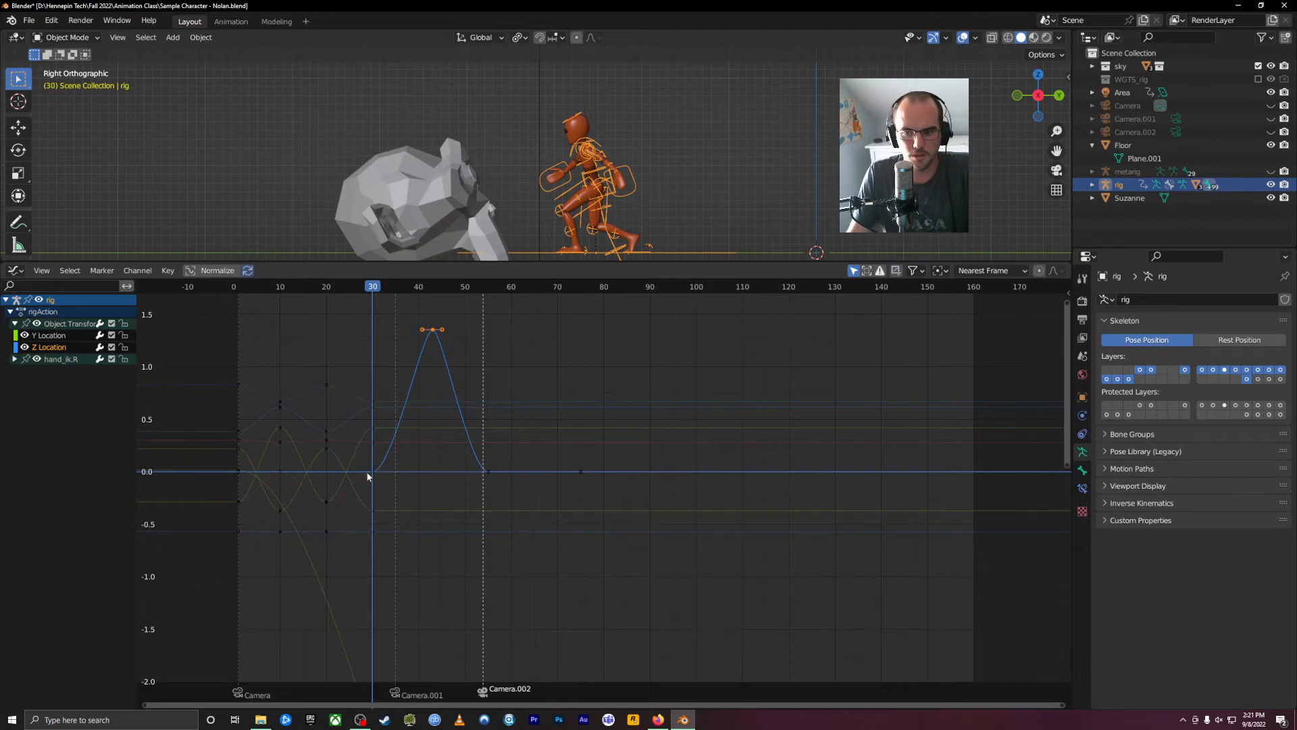
{"action": "mouse_move", "coordinate": [379, 469]}
{"action": "left_mouse_down"}
{"action": "mouse_move", "coordinate": [365, 497]}
{"action": "mouse_move", "coordinate": [368, 480]}
{"action": "left_mouse_up"}
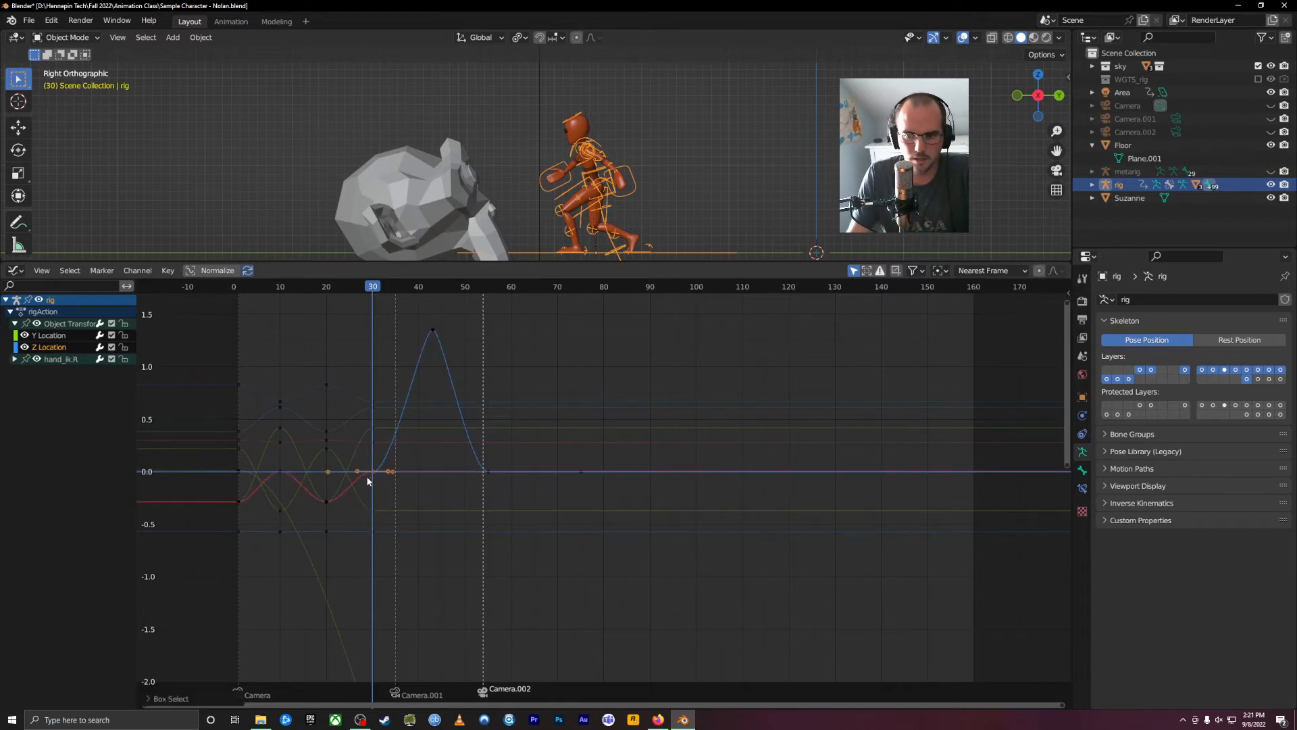
{"action": "left_click", "coordinate": [373, 472]}
{"action": "left_click", "coordinate": [374, 468]}
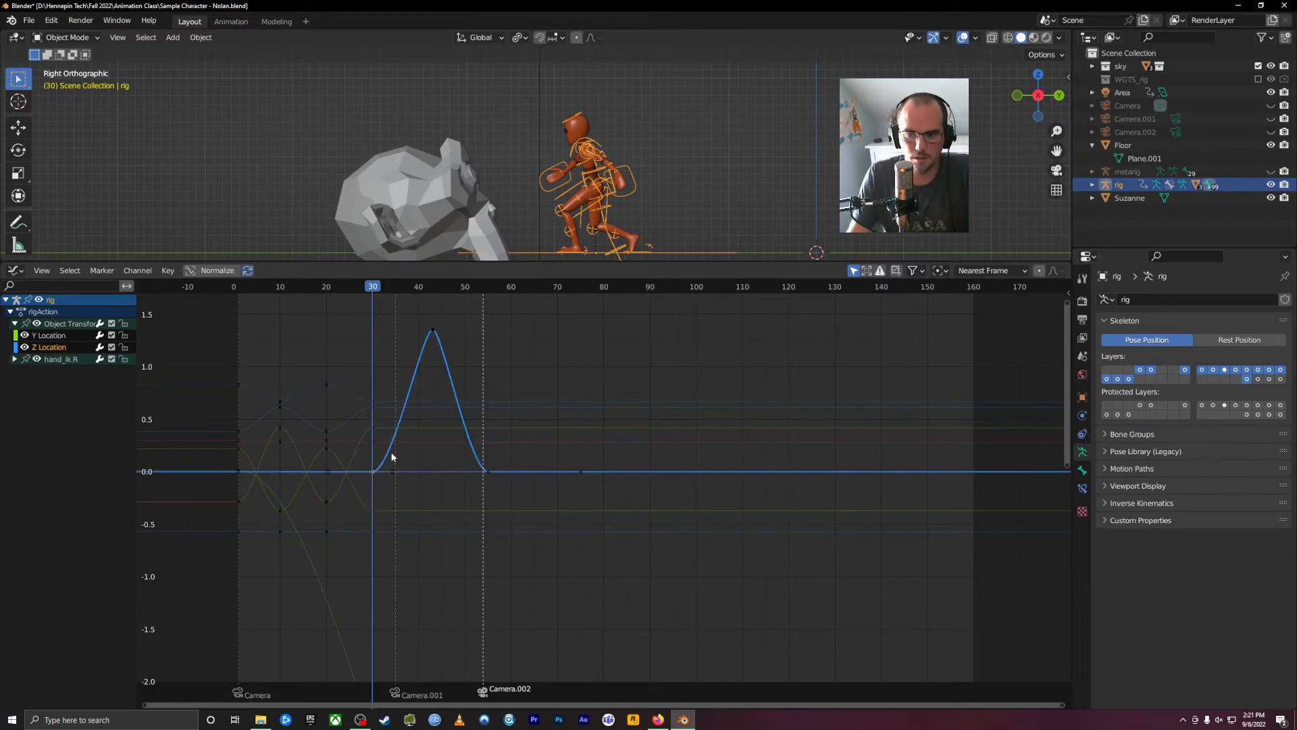
{"action": "scroll", "coordinate": [371, 470], "scroll_direction": "up", "scroll_amount": 2}
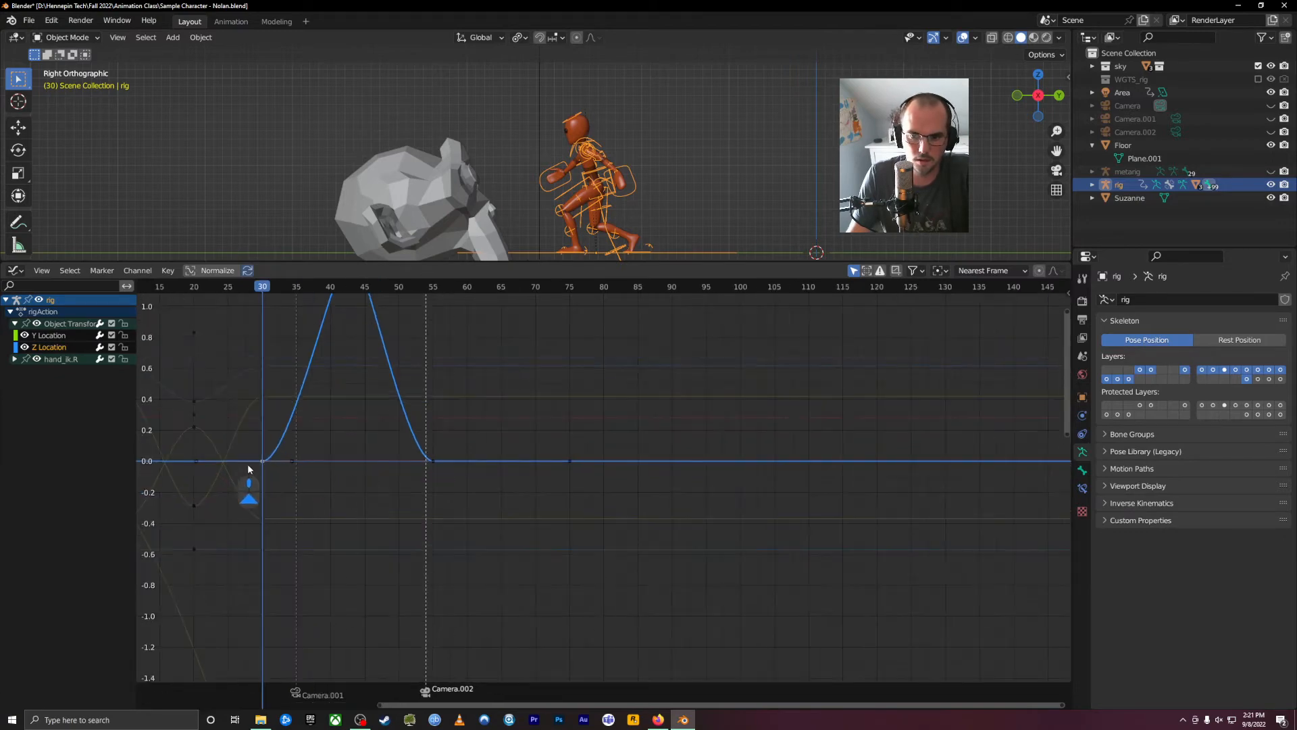
{"action": "left_click", "coordinate": [262, 462]}
{"action": "left_click", "coordinate": [262, 463]}
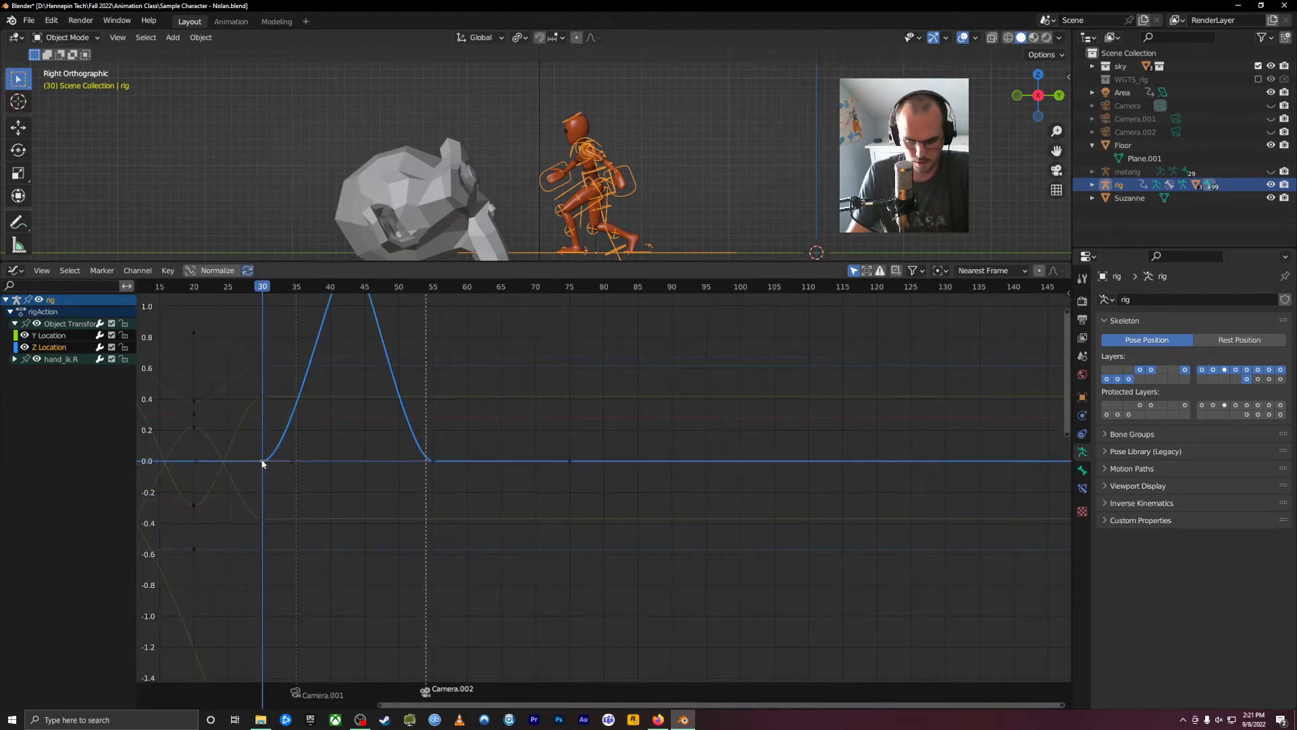
{"action": "key", "text": "v"}
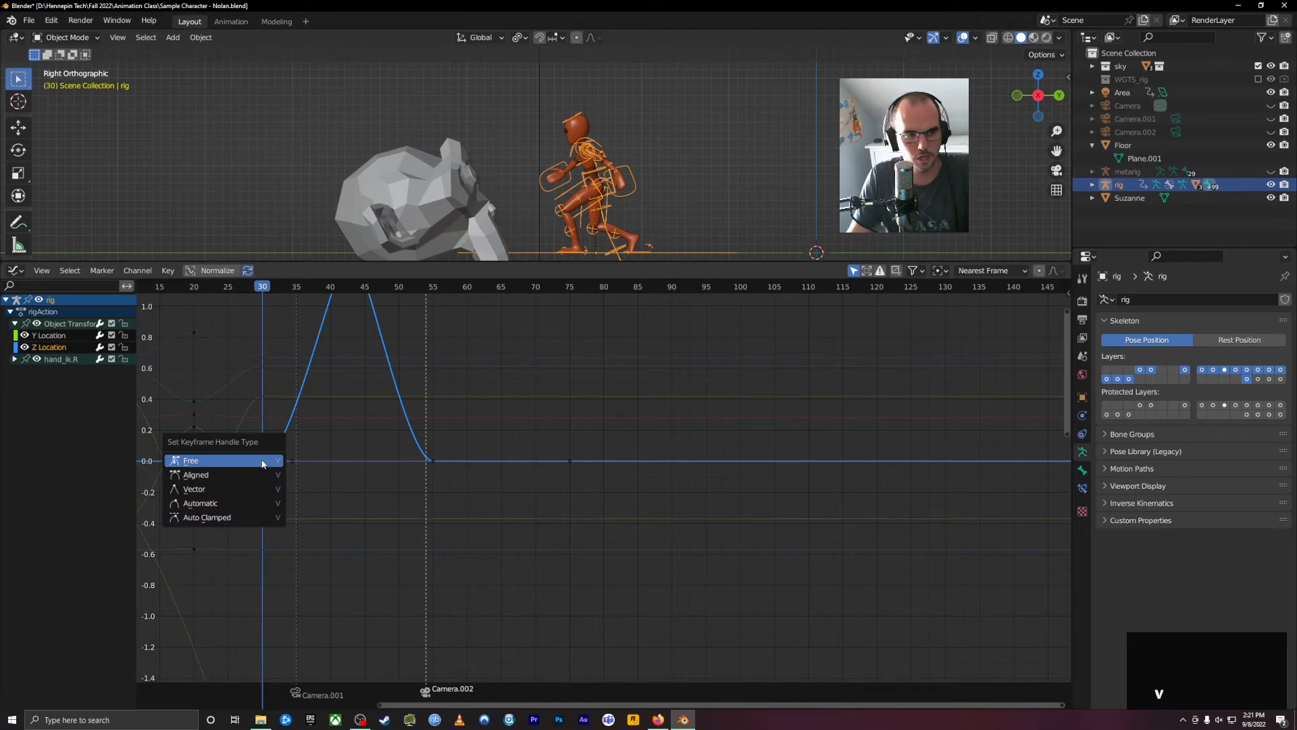
{"action": "left_click", "coordinate": [238, 489]}
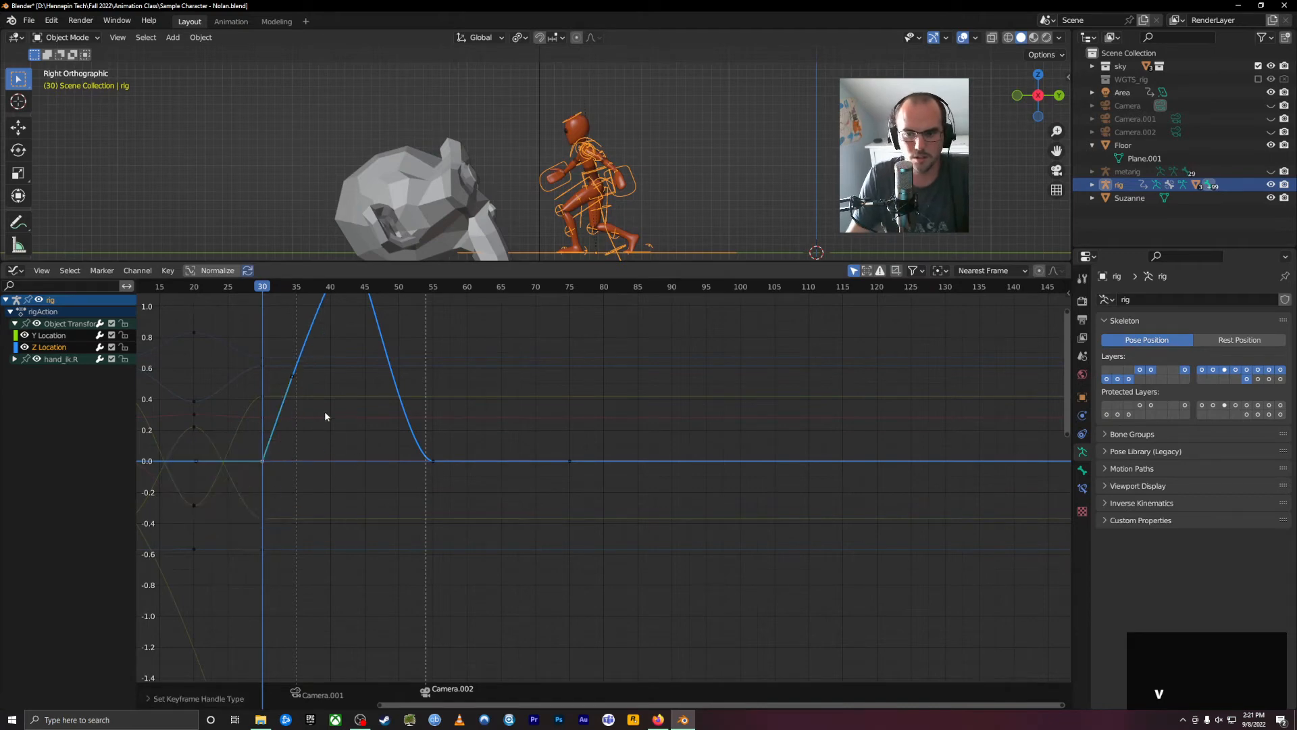
Set the Z Location landing keyframe at frame 55 to the Vector handle type.
{"action": "middle_click_drag", "start_coordinate": [320, 367], "coordinate": [370, 470]}
{"action": "left_click", "coordinate": [482, 564]}
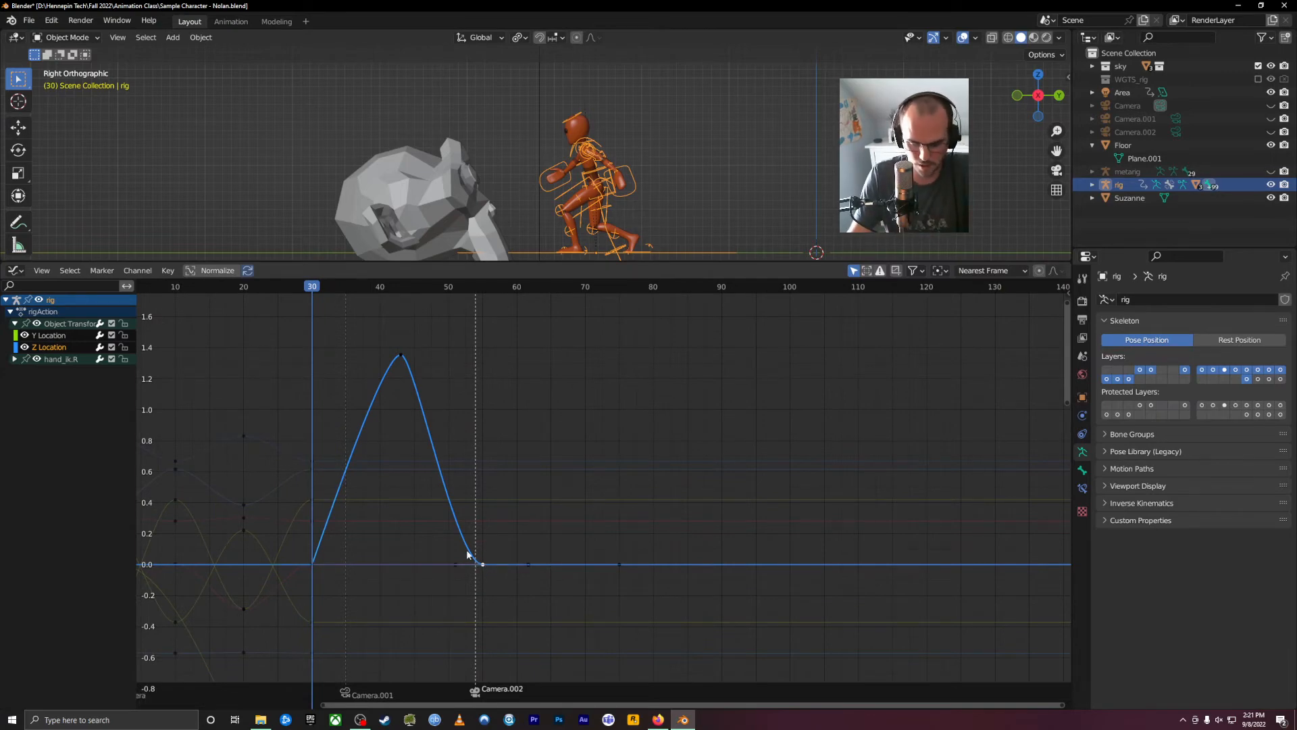
{"action": "key", "text": "v"}
{"action": "left_click", "coordinate": [466, 553]}
{"action": "left_click_drag", "start_coordinate": [423, 335], "coordinate": [498, 336]}
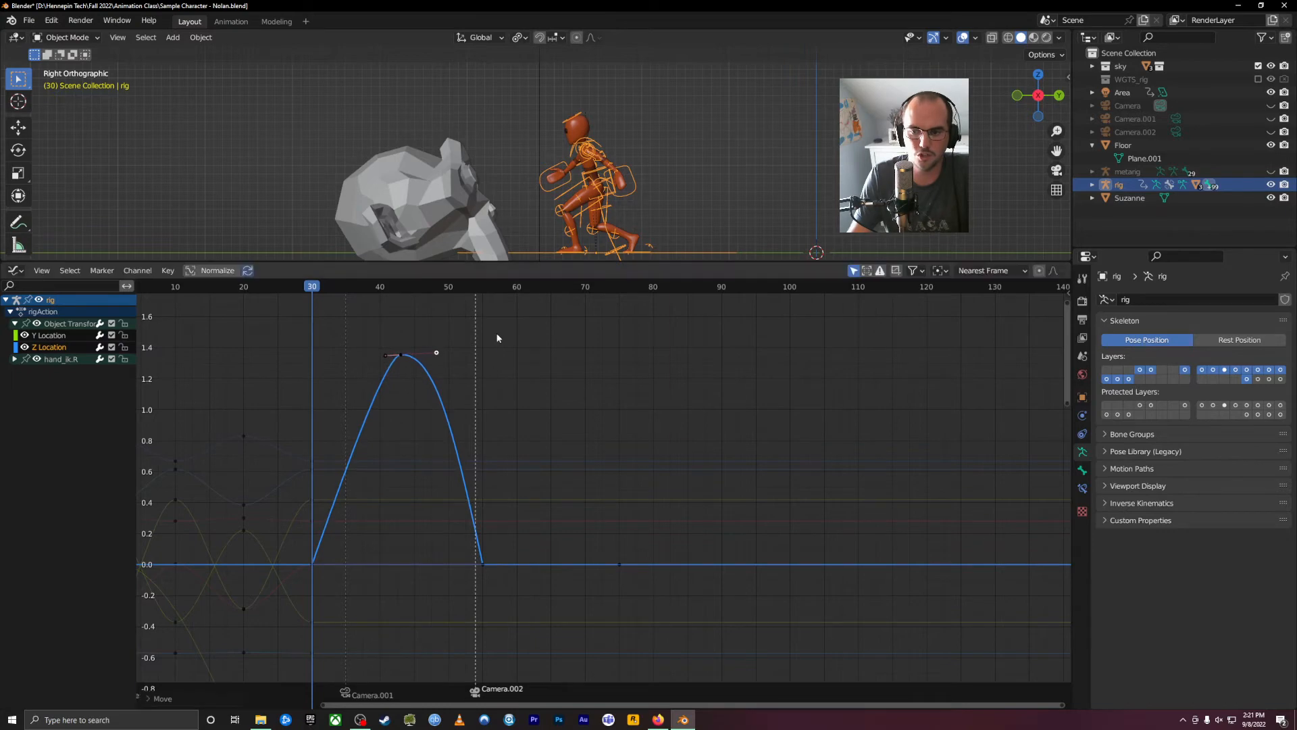
{"action": "key", "text": "ctrl+z"}
{"action": "left_click_drag", "start_coordinate": [417, 355], "coordinate": [502, 395]}
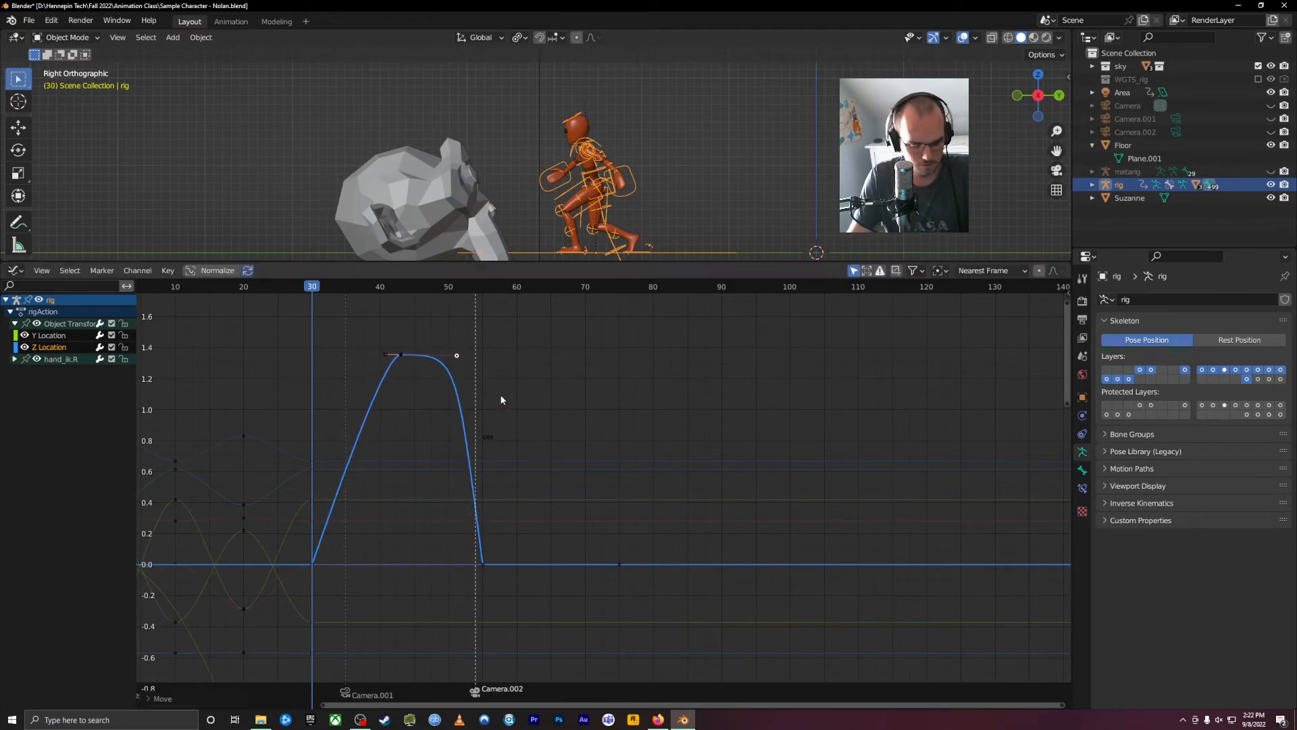
{"action": "key", "text": "ctrl+z"}
Set the Z Location peak keyframe to the Aligned handle type, with its handles reaching to about frames 36 and 50.
{"action": "left_click_drag", "start_coordinate": [413, 356], "coordinate": [452, 357]}
{"action": "left_click", "coordinate": [385, 356]}
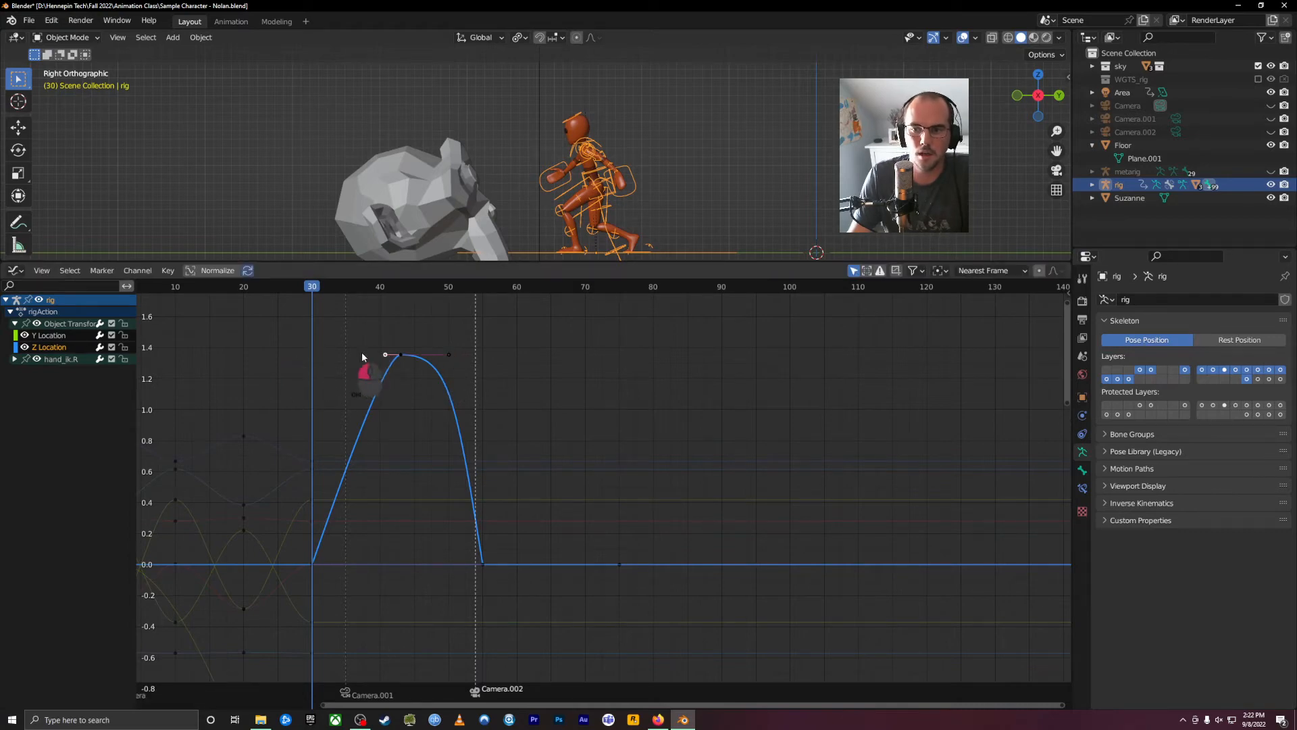
{"action": "left_click_drag", "start_coordinate": [407, 350], "coordinate": [389, 360]}
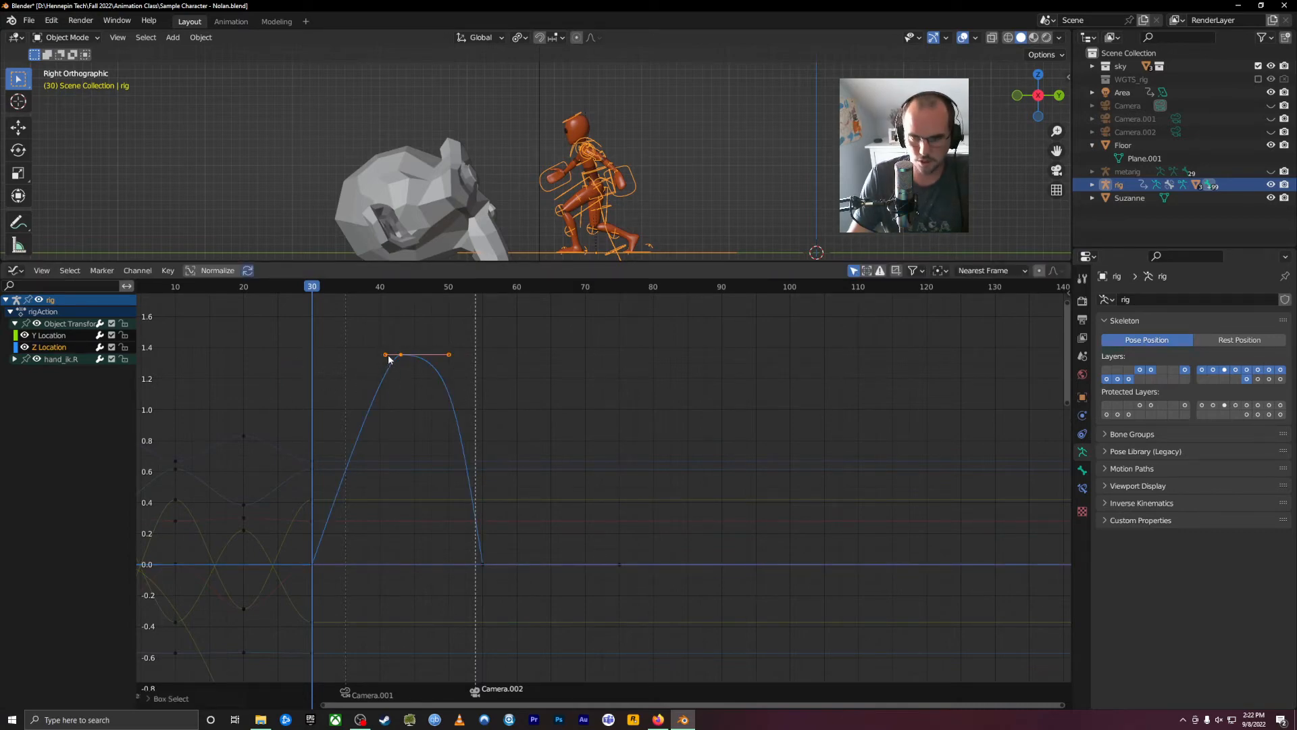
{"action": "key", "text": "v"}
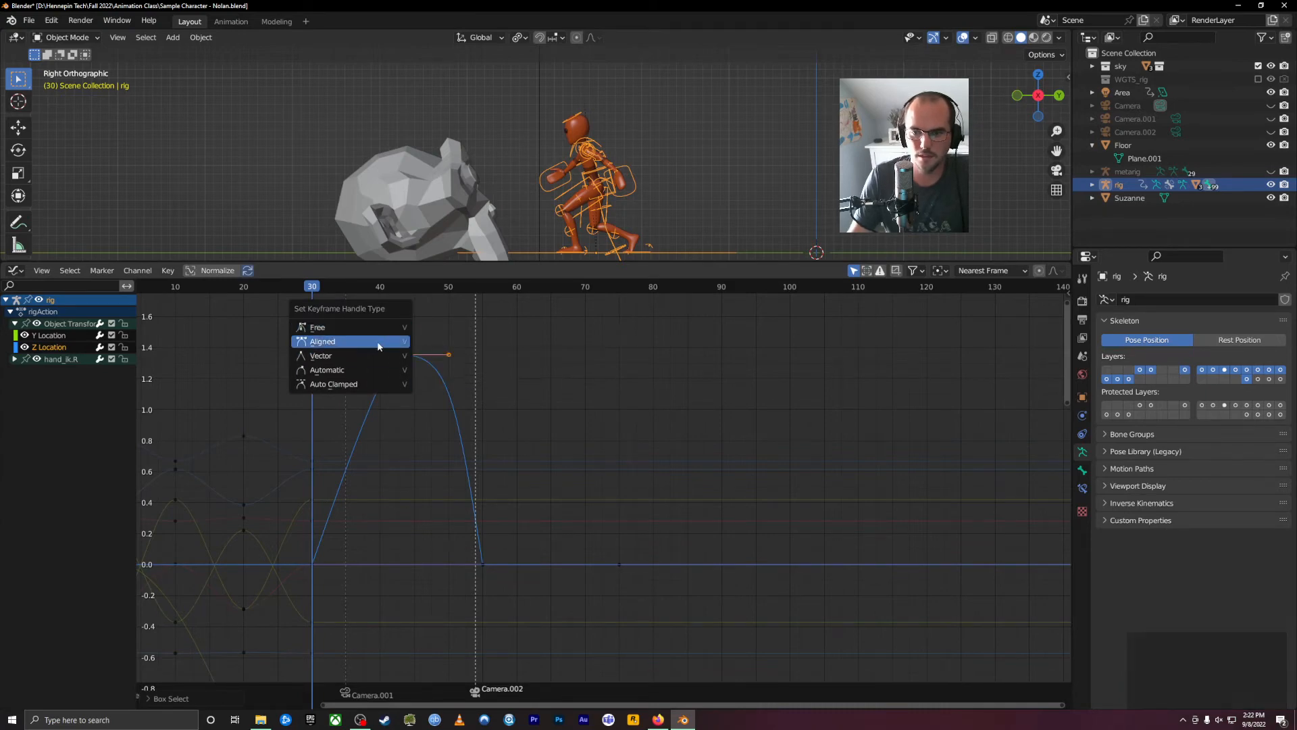
{"action": "left_click", "coordinate": [378, 342]}
{"action": "left_click_drag", "start_coordinate": [385, 355], "coordinate": [174, 353]}
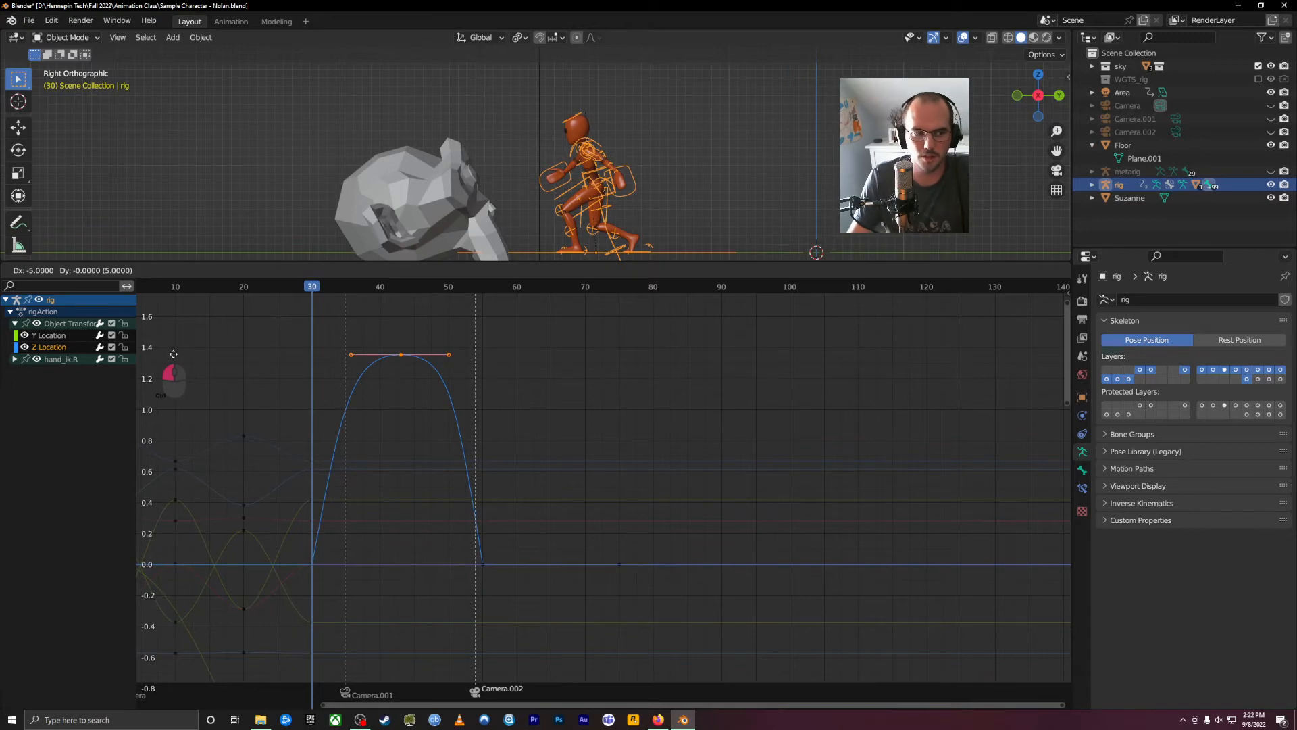
{"action": "left_click_drag", "start_coordinate": [173, 353], "coordinate": [174, 353]}
Enlarge the 3D viewport and scrub the reshaped jump from frame 36 back to the take-off at frame 30.
{"action": "left_click_drag", "start_coordinate": [323, 295], "coordinate": [353, 348]}
{"action": "scroll", "coordinate": [584, 257], "scroll_direction": "down", "scroll_amount": 2}
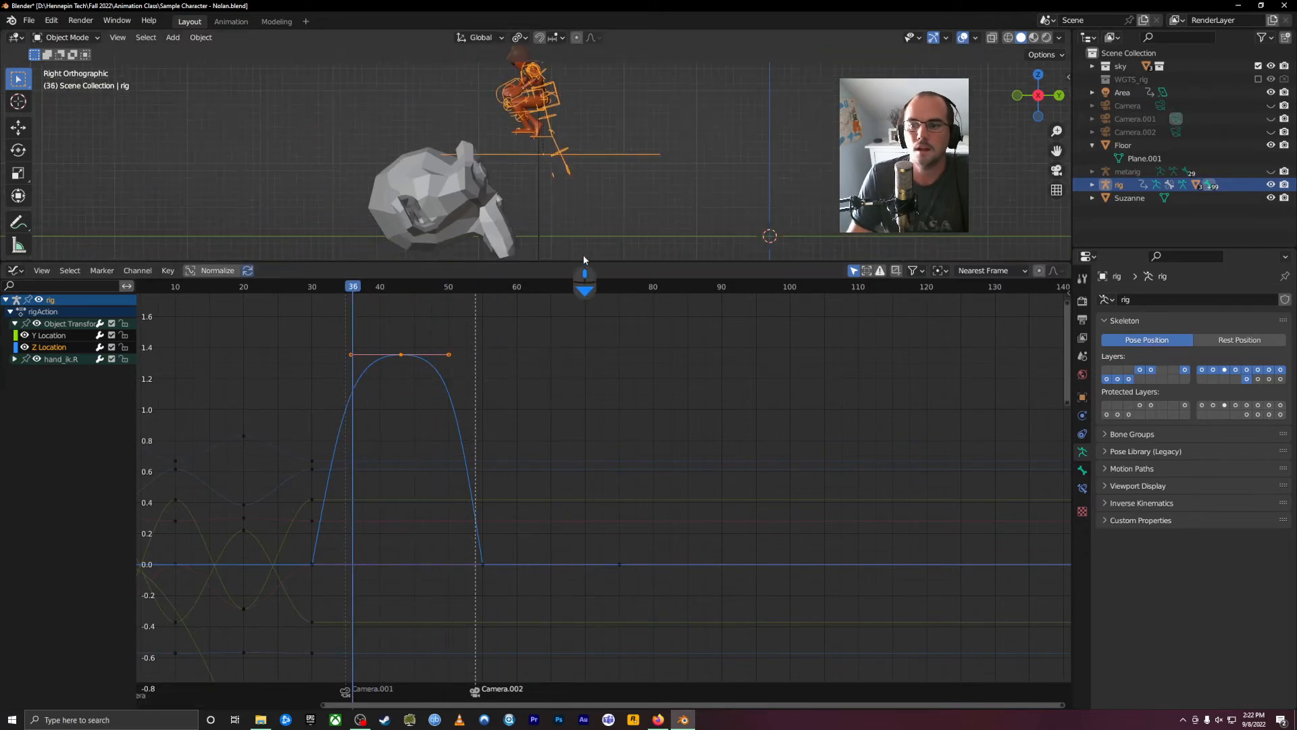
{"action": "left_click_drag", "start_coordinate": [583, 262], "coordinate": [582, 413]}
{"action": "left_click_drag", "start_coordinate": [379, 432], "coordinate": [311, 549]}
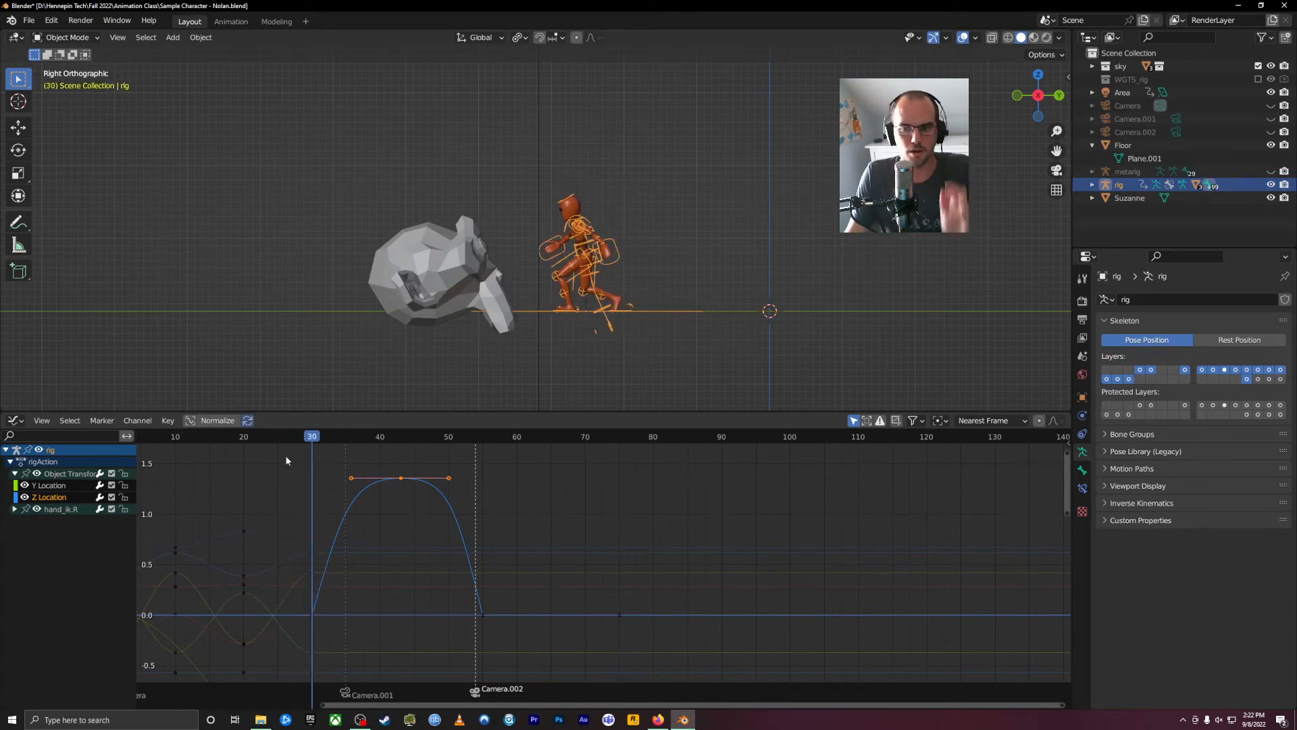
Play the animation from the start and examine the take-off pose around frames 30 and 31.
{"action": "mouse_move", "coordinate": [313, 437]}
{"action": "left_mouse_down"}
{"action": "mouse_move", "coordinate": [285, 441]}
{"action": "mouse_move", "coordinate": [339, 447]}
{"action": "mouse_move", "coordinate": [309, 452]}
{"action": "left_mouse_up"}
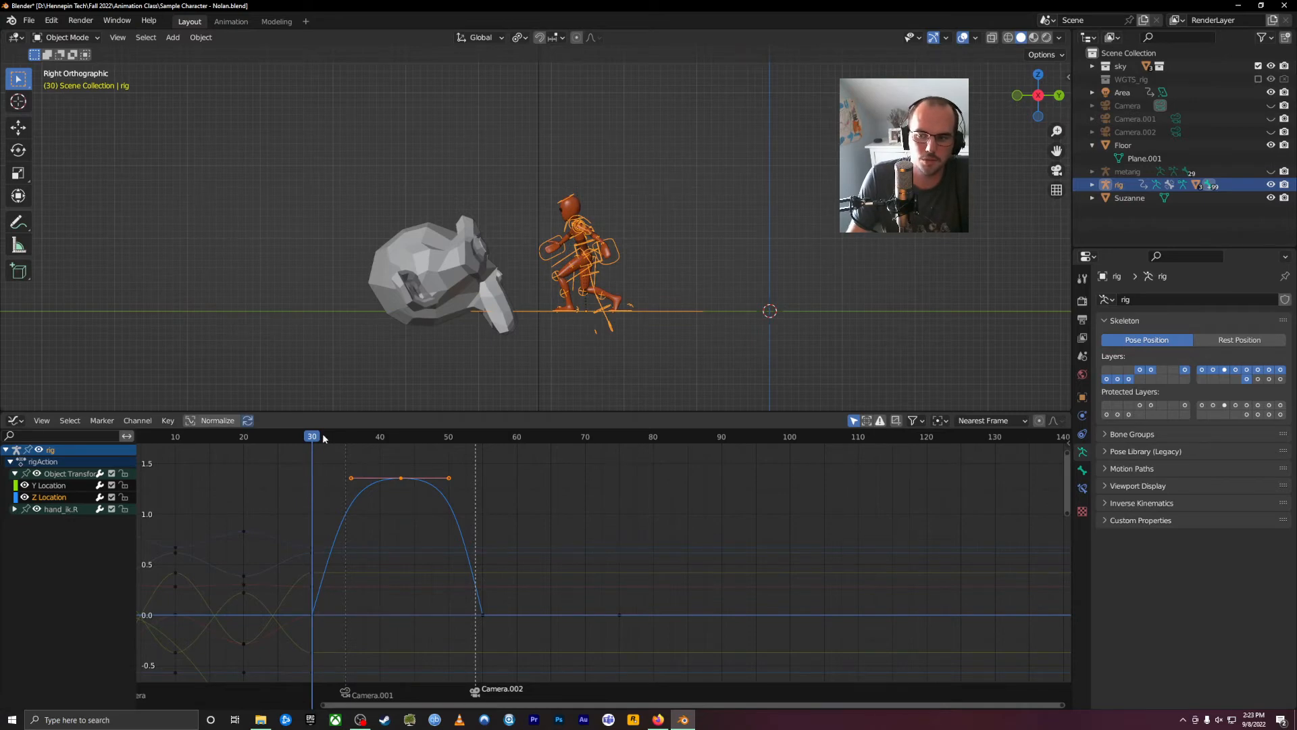
{"action": "scroll", "coordinate": [379, 324], "scroll_direction": "up", "scroll_amount": 2}
{"action": "left_click_drag", "start_coordinate": [316, 443], "coordinate": [317, 438]}
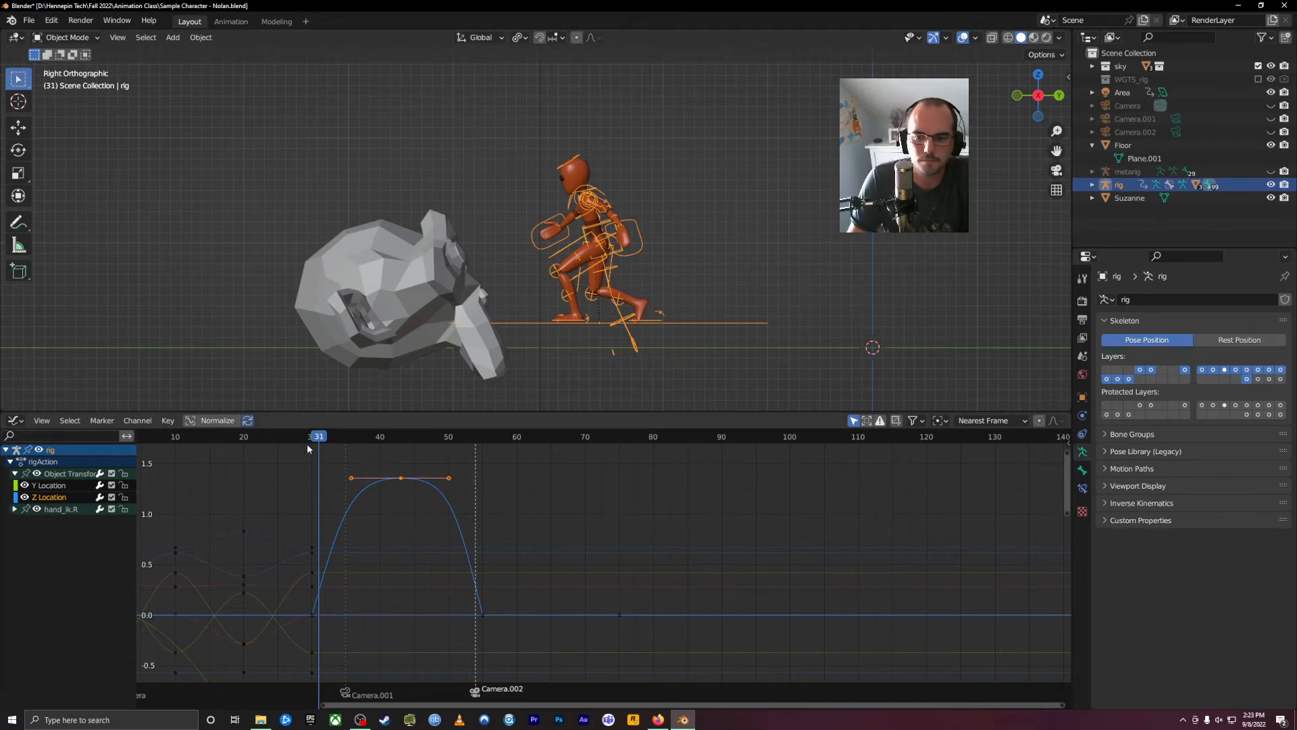
{"action": "left_click", "coordinate": [311, 443]}
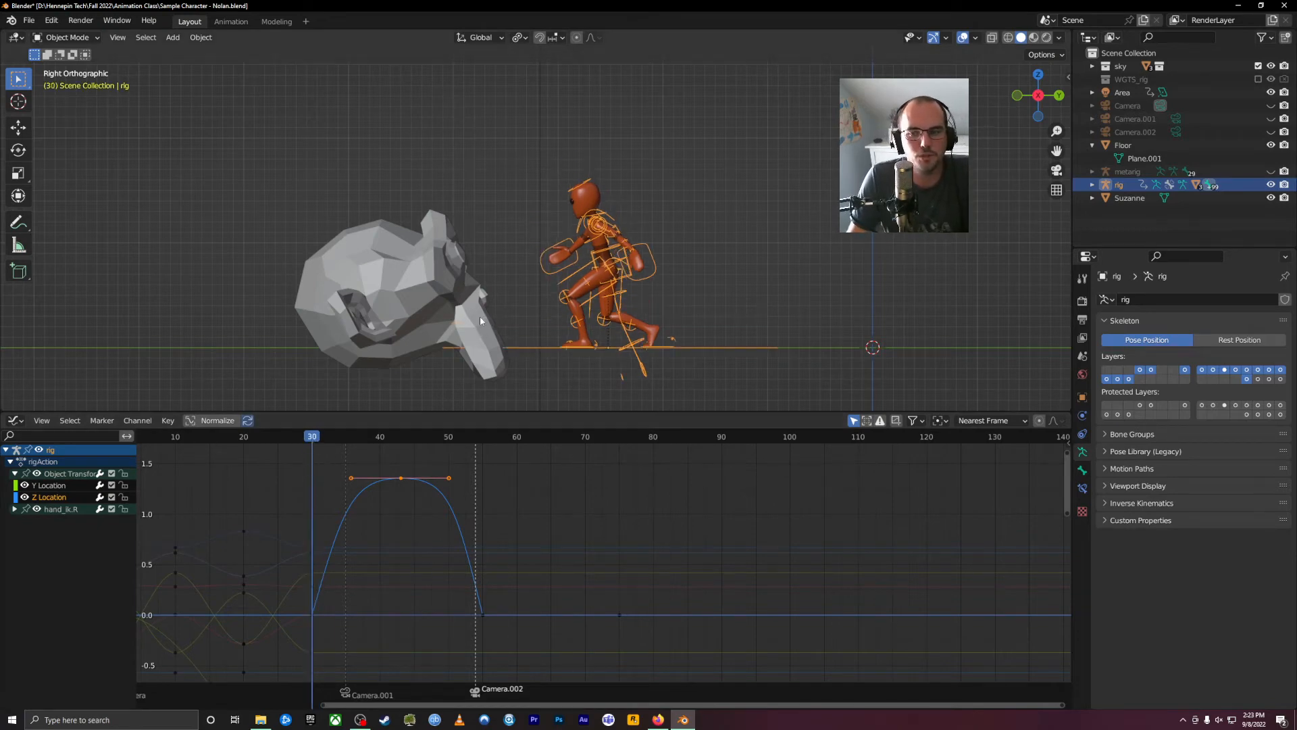
{"action": "left_click_drag", "start_coordinate": [311, 443], "coordinate": [225, 471]}
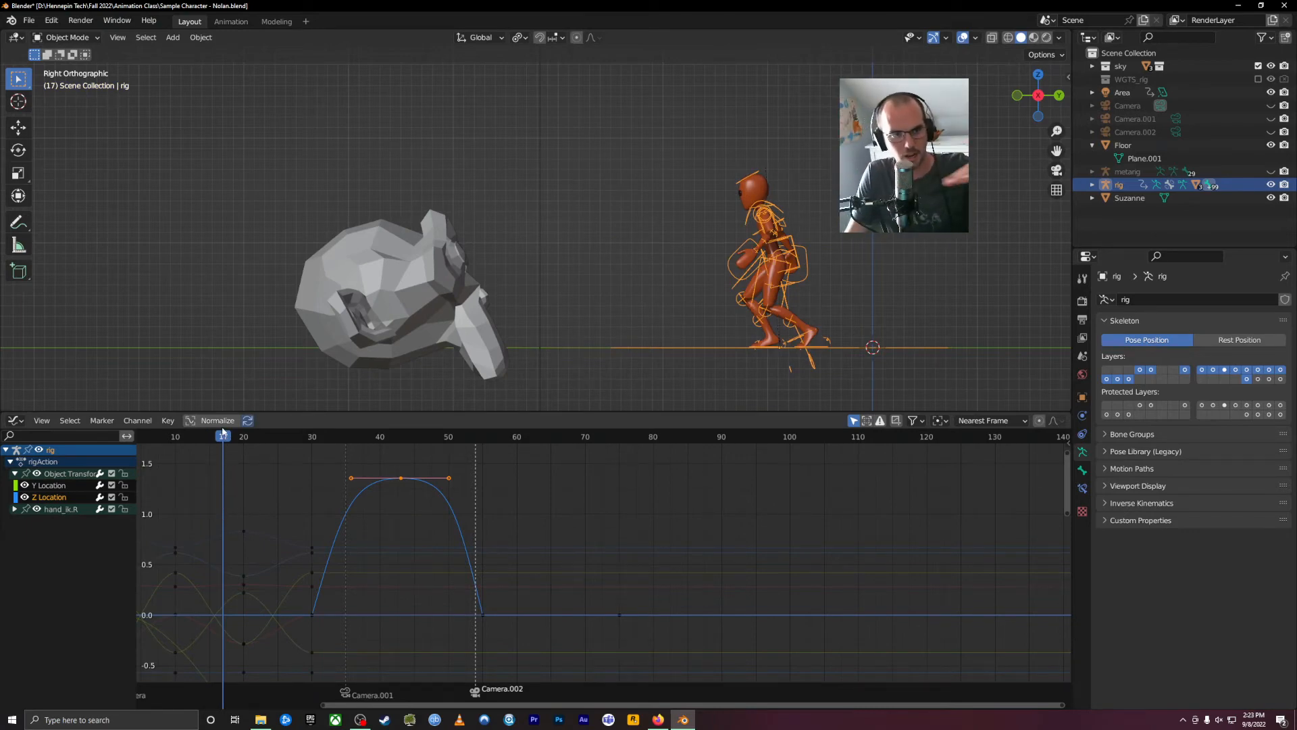
{"action": "key", "text": "shift+Left"}
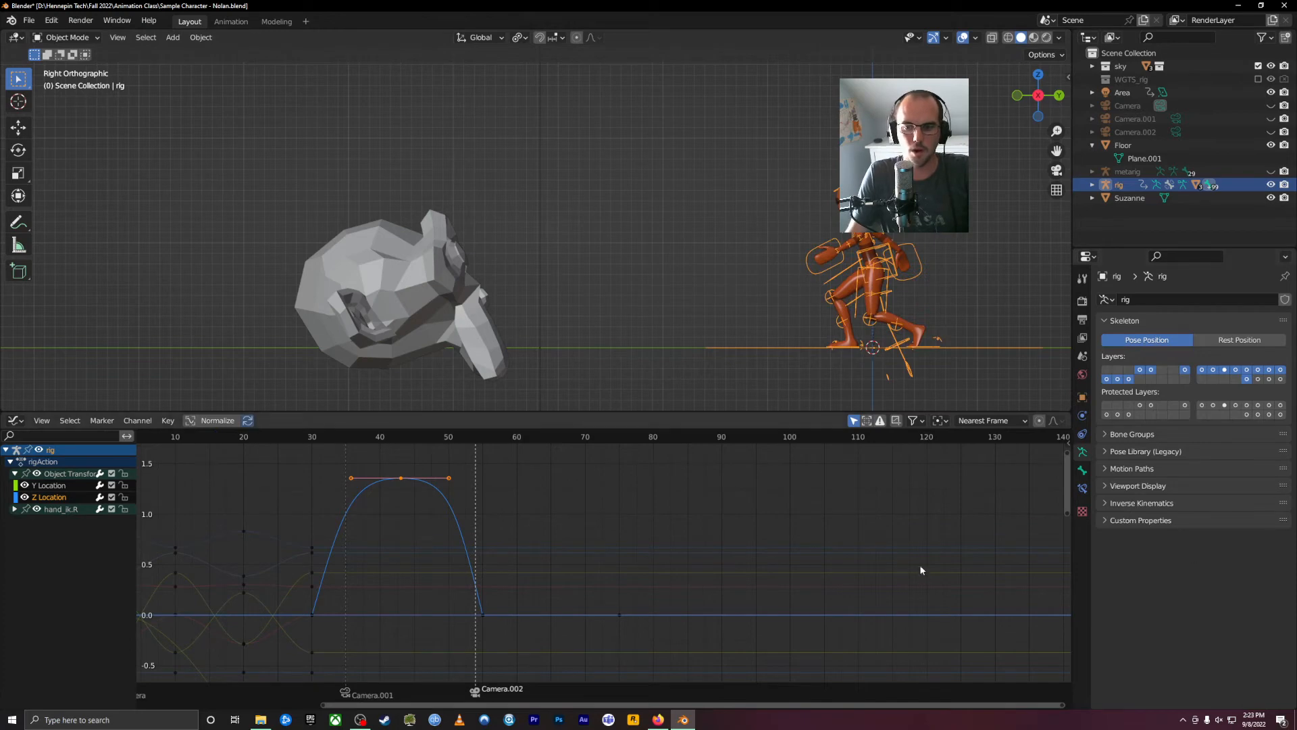
{"action": "scroll", "coordinate": [719, 500], "scroll_direction": "down", "scroll_amount": 3}
{"action": "key", "text": "space"}
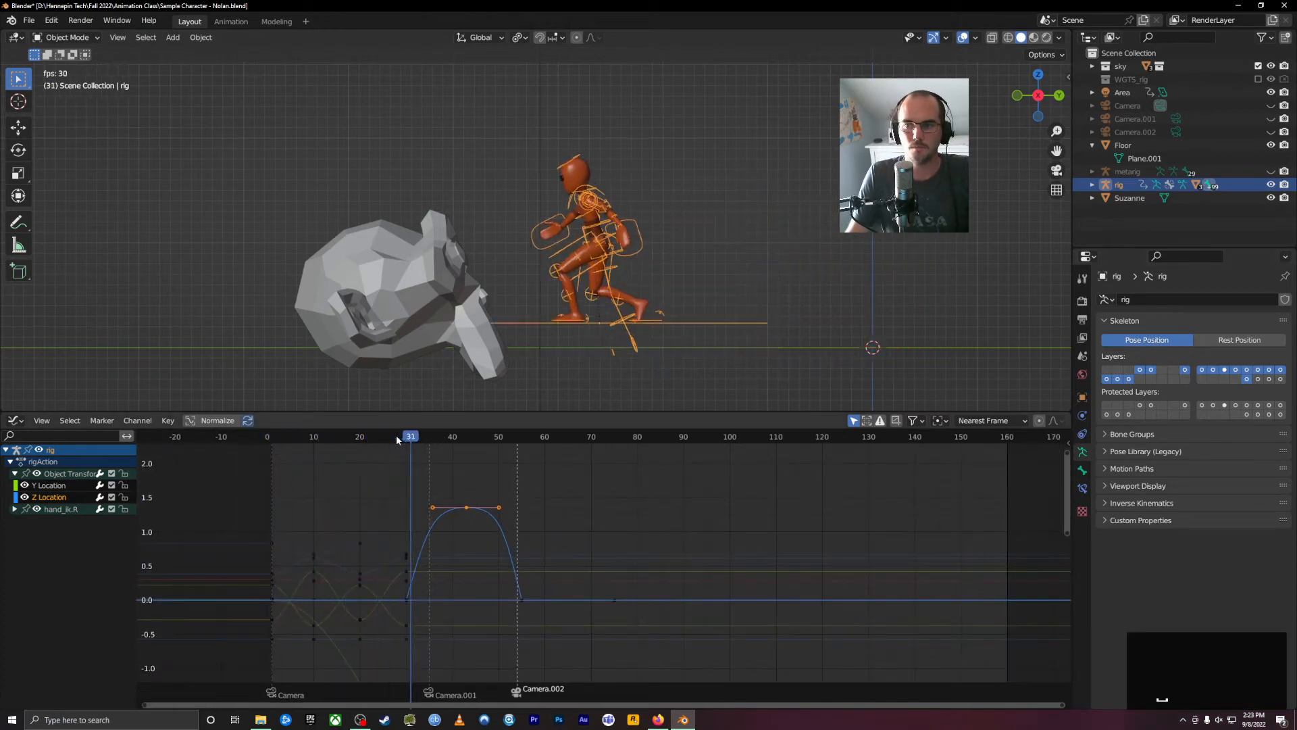
{"action": "left_click_drag", "start_coordinate": [396, 439], "coordinate": [407, 601]}
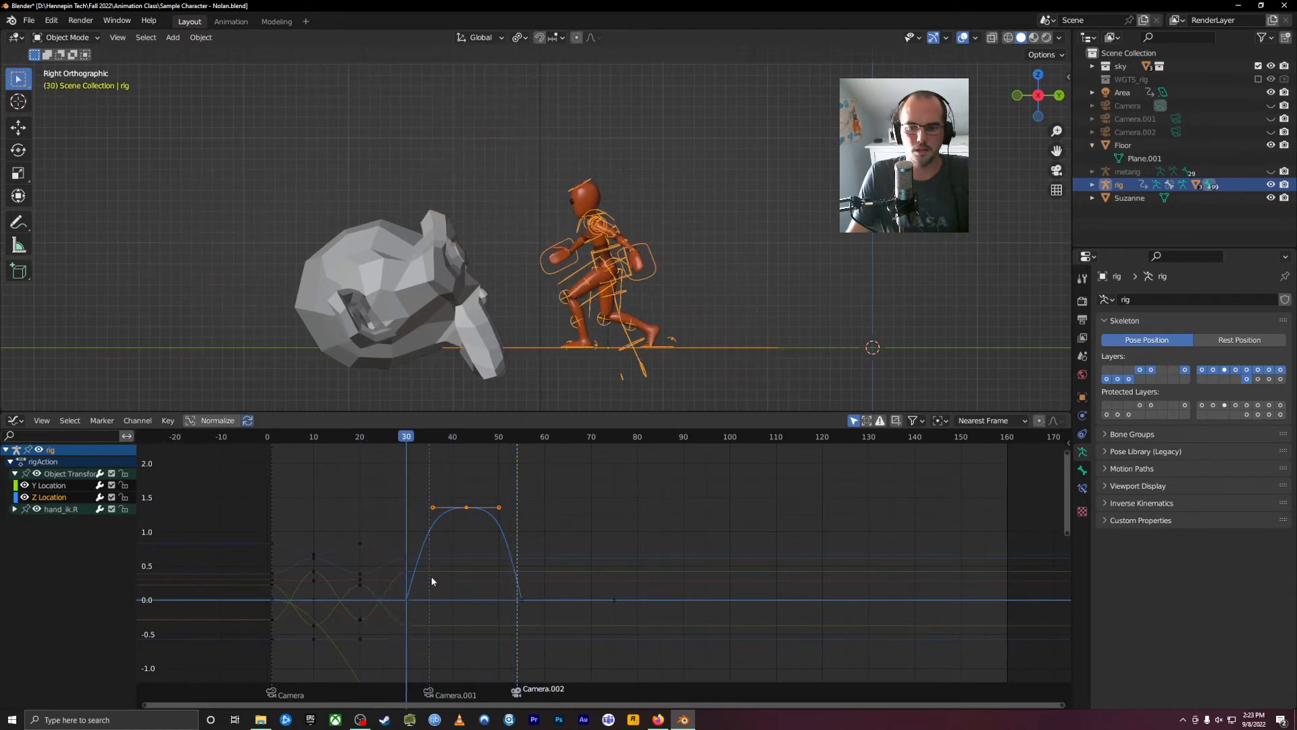
Put the rig in Pose Mode and change the Graph Editor back to the Timeline.
{"action": "left_click", "coordinate": [612, 224]}
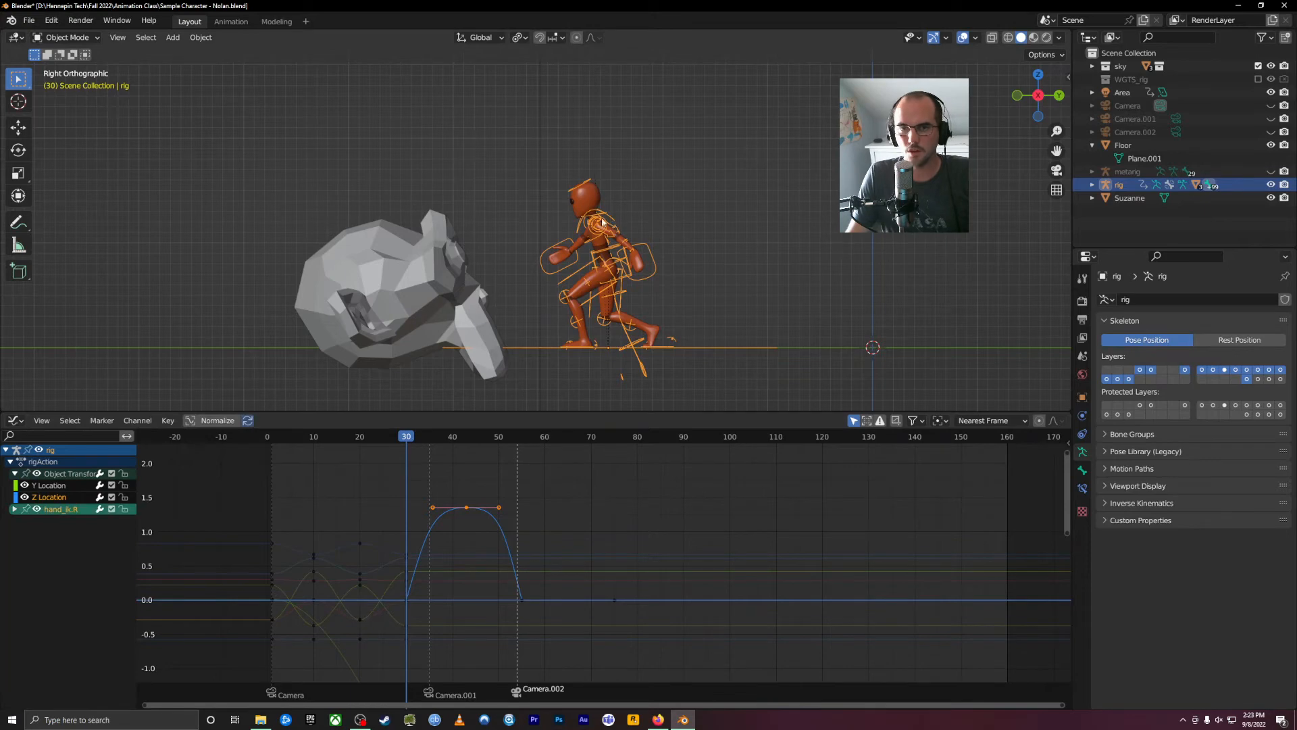
{"action": "left_click", "coordinate": [94, 38]}
{"action": "left_click", "coordinate": [83, 91]}
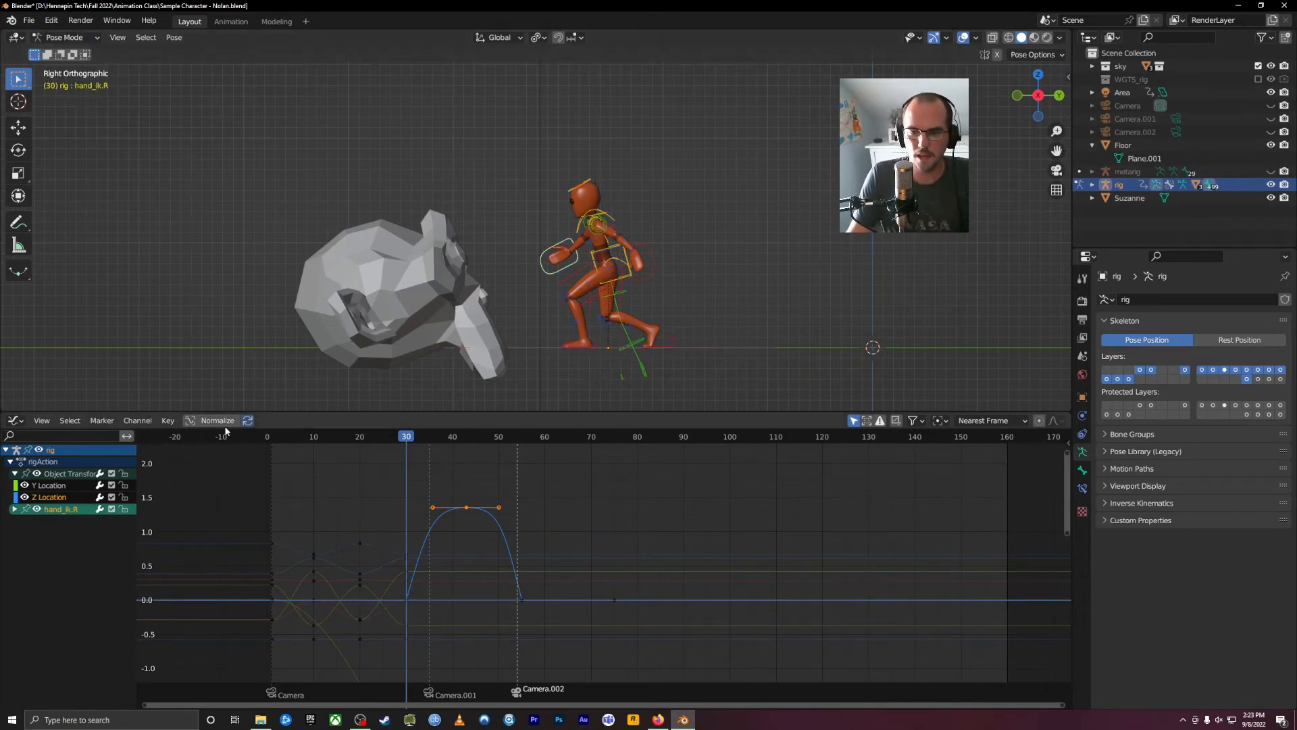
{"action": "left_click", "coordinate": [13, 421]}
{"action": "left_click", "coordinate": [181, 477]}
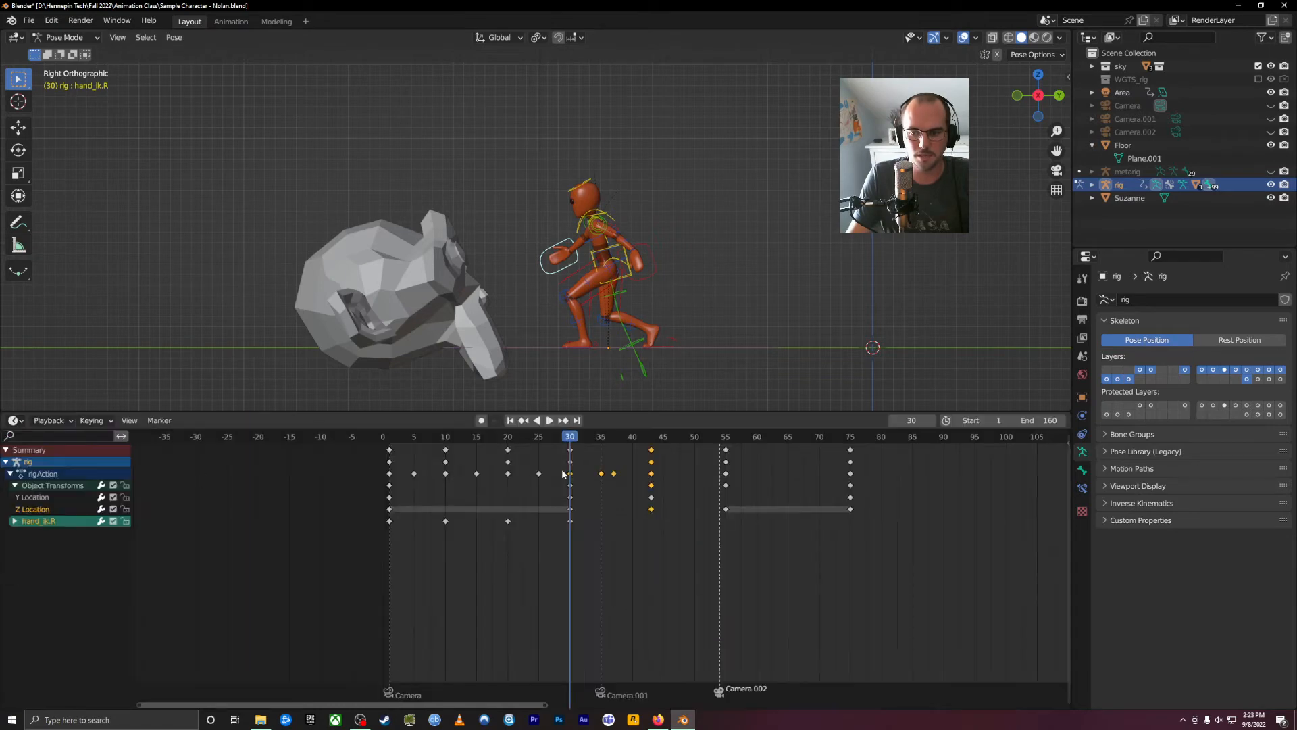
Turn on auto keying and compare the feet in the take-off pose across frames 30 to 32.
{"action": "left_click", "coordinate": [481, 420]}
{"action": "scroll", "coordinate": [678, 344], "scroll_direction": "up", "scroll_amount": 1, "text": "alt"}
{"action": "scroll", "coordinate": [627, 356], "scroll_direction": "down", "scroll_amount": 1, "text": "alt"}
{"action": "scroll", "coordinate": [607, 301], "scroll_direction": "up", "scroll_amount": 1}
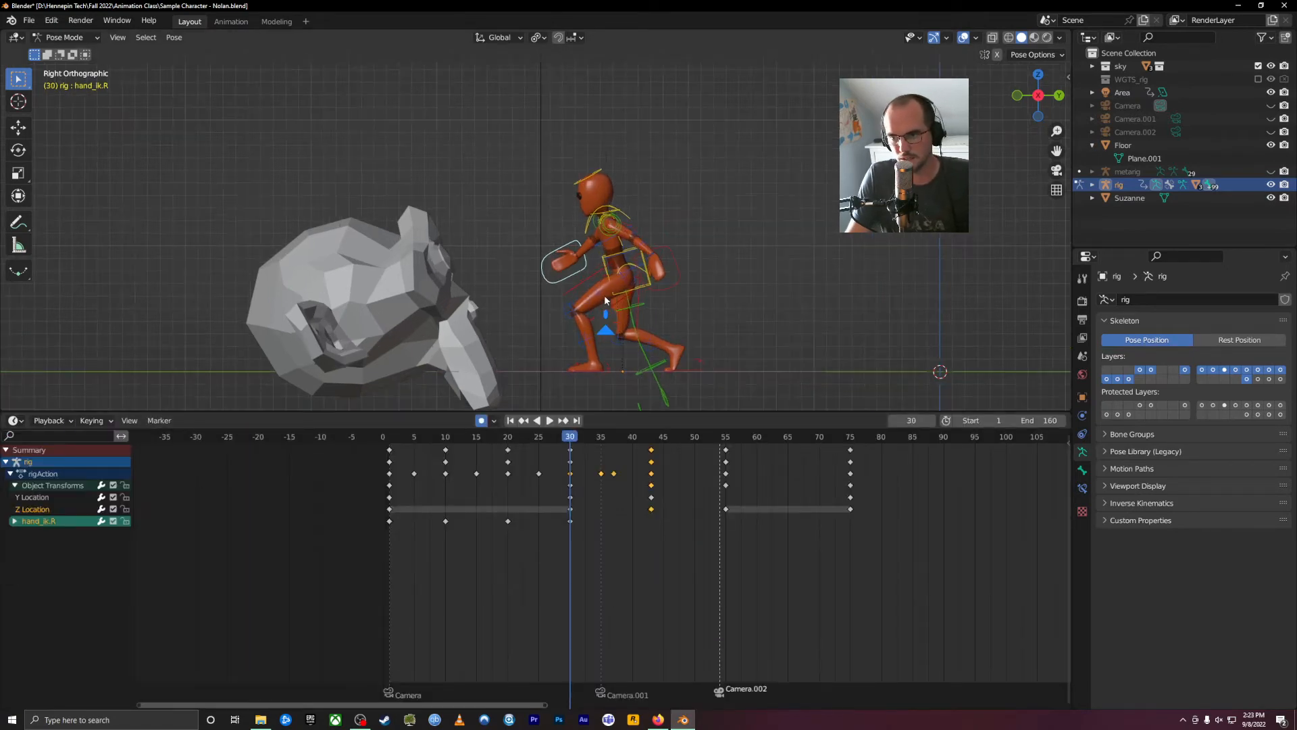
{"action": "scroll", "coordinate": [577, 281], "scroll_direction": "up", "scroll_amount": 3}
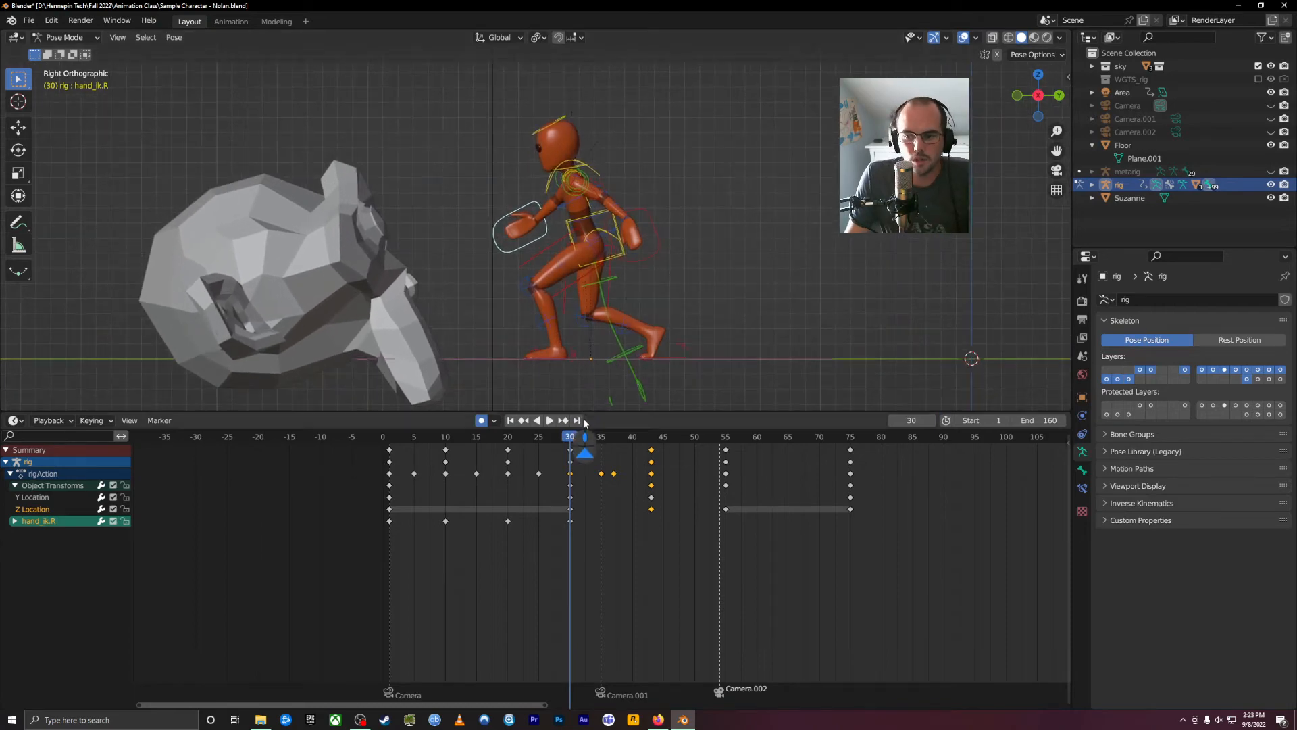
{"action": "key", "text": "Right"}
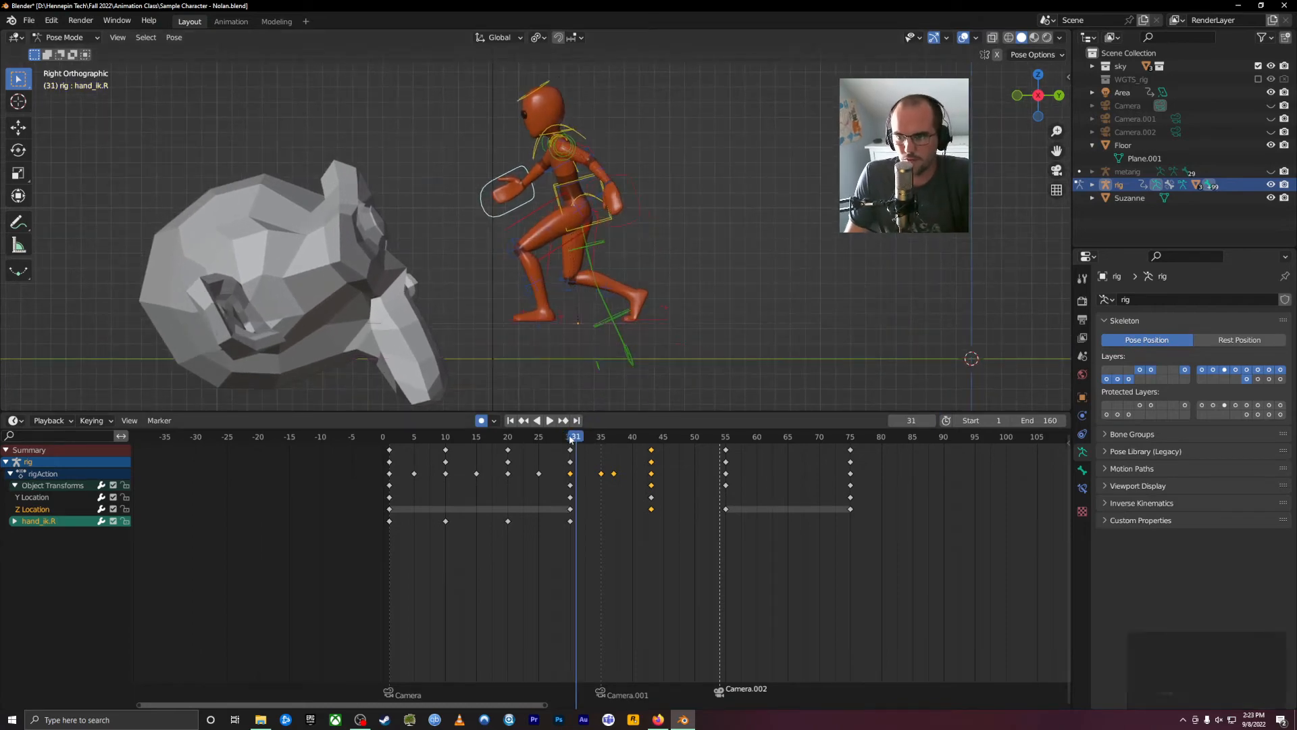
{"action": "key", "text": "Left"}
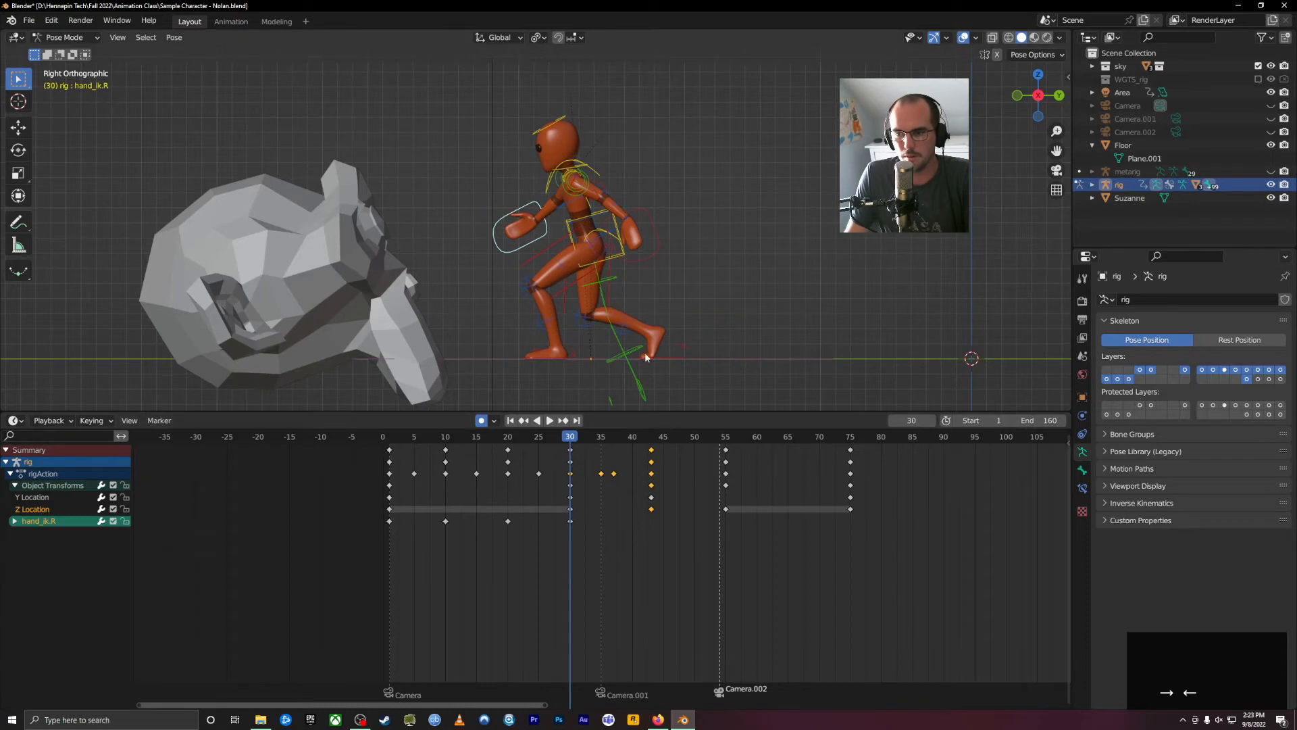
{"action": "key", "text": "Right"}
{"action": "key", "text": "Right"}
{"action": "key", "text": "Left"}
{"action": "key", "text": "Left"}
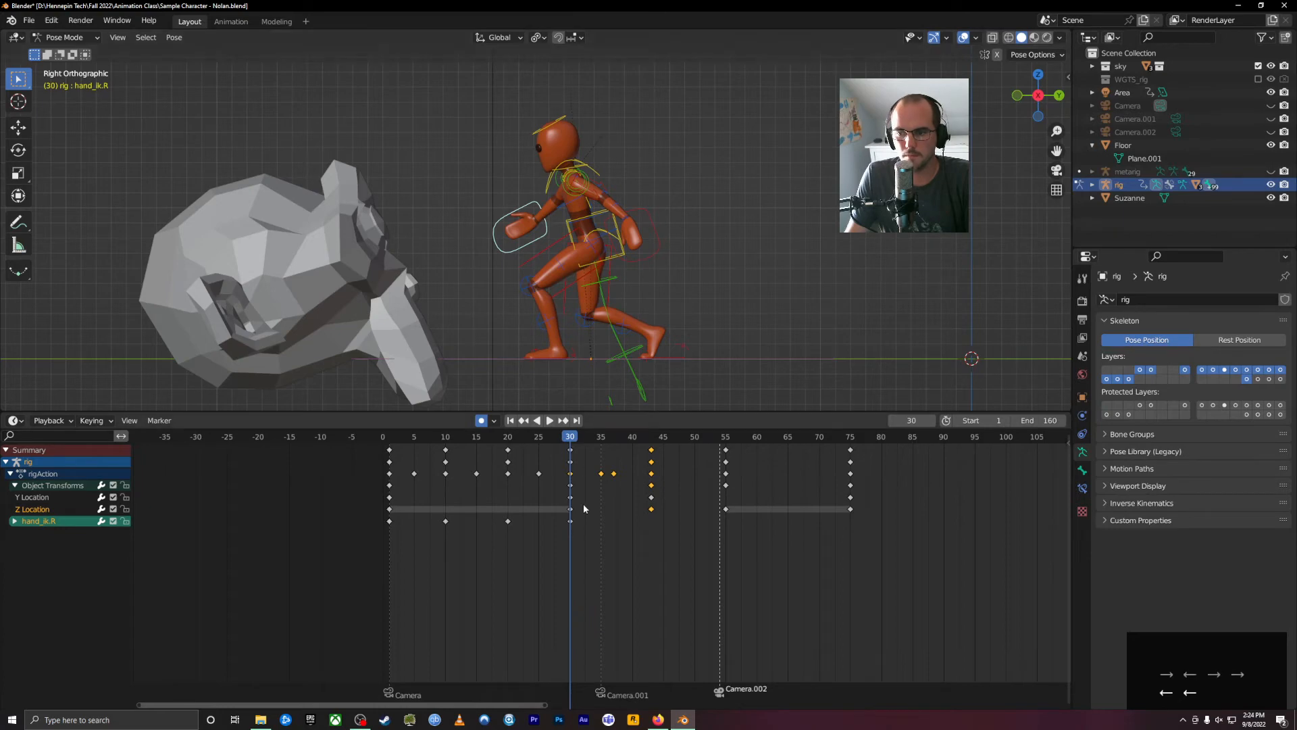
Move the left foot's IK control back down to the floor at frame 31.
{"action": "left_click", "coordinate": [562, 360]}
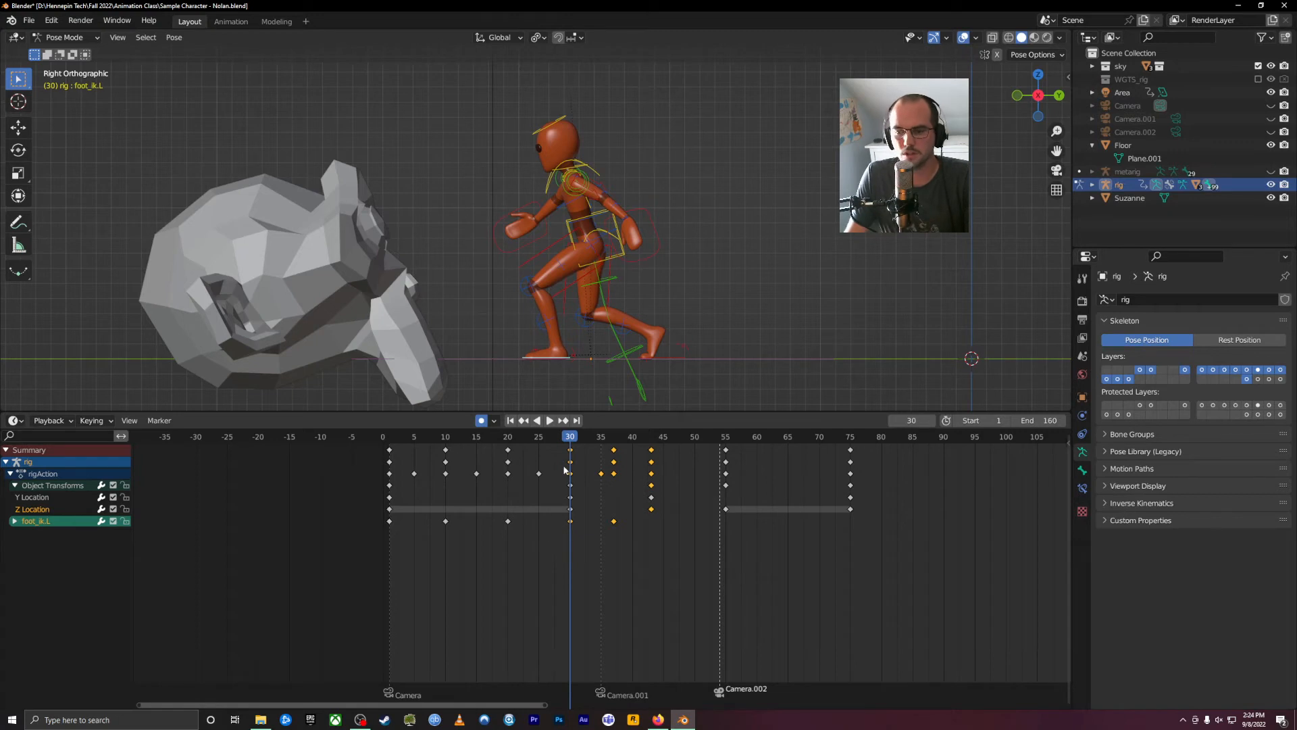
{"action": "key", "text": "Right"}
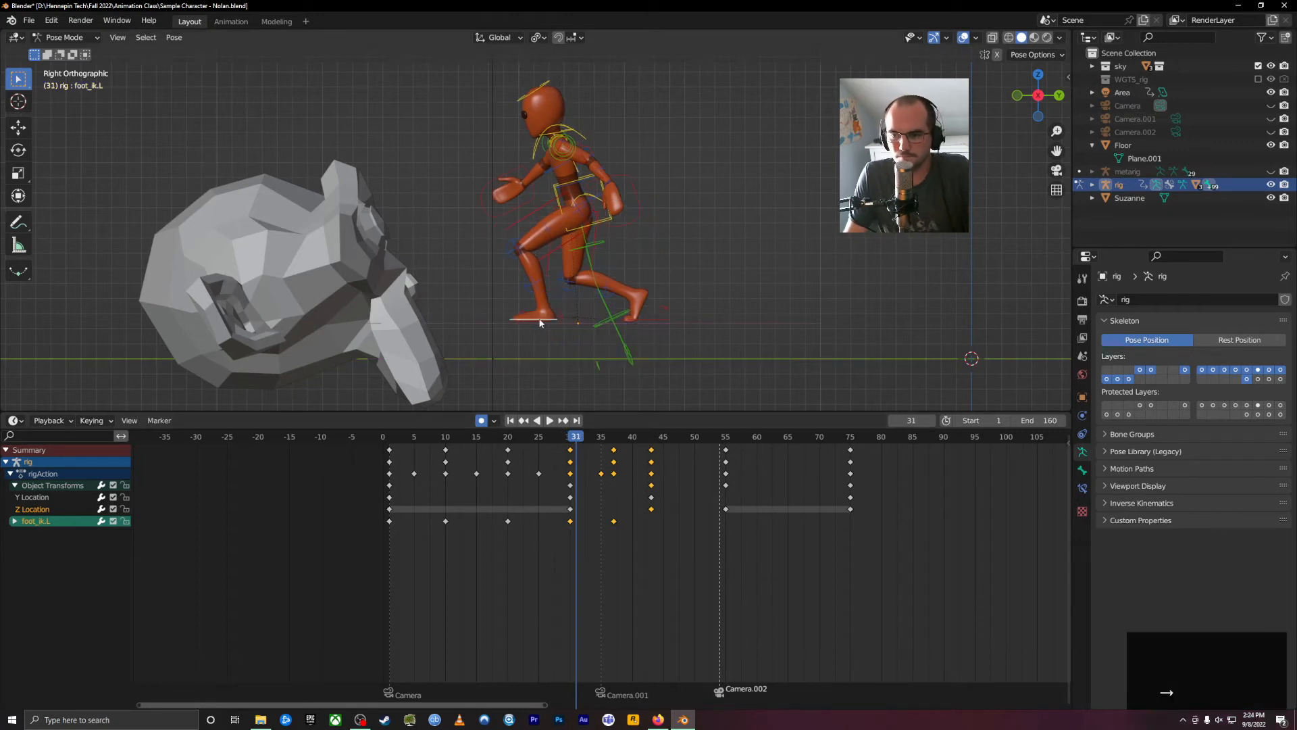
{"action": "key", "text": "g"}
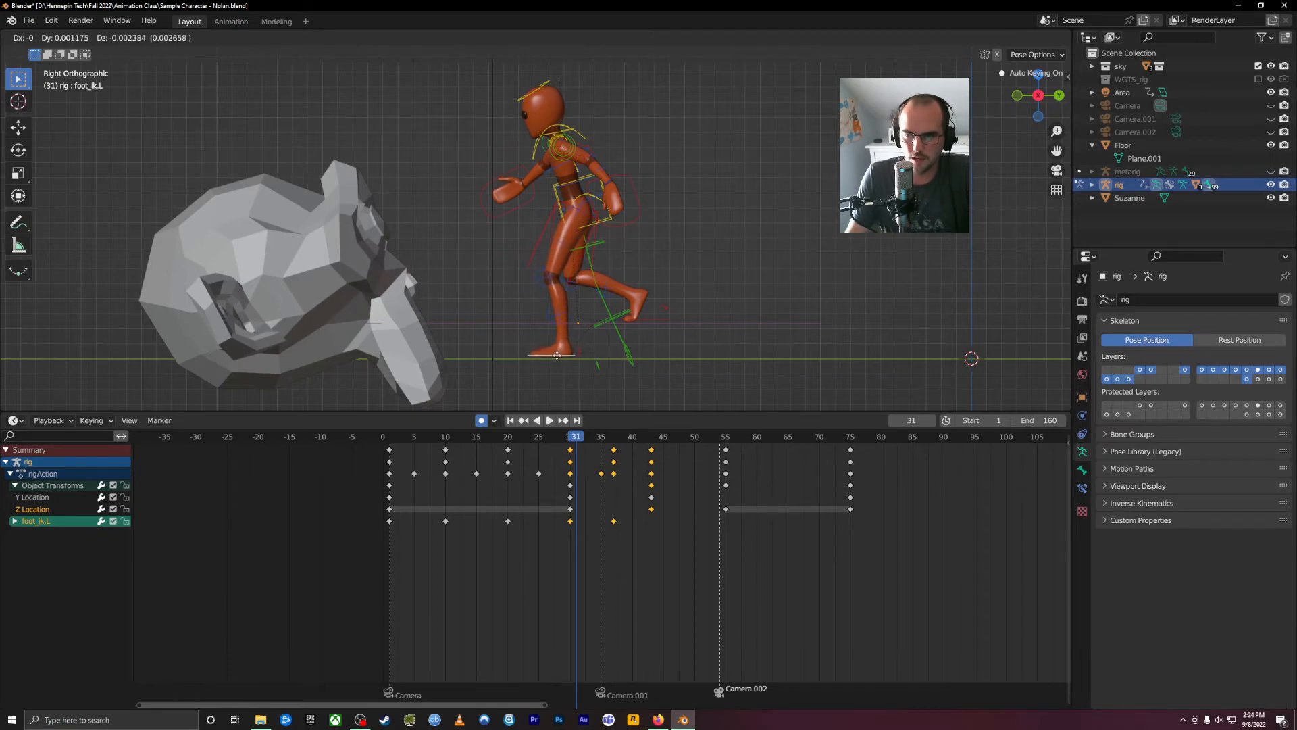
{"action": "left_click", "coordinate": [556, 357]}
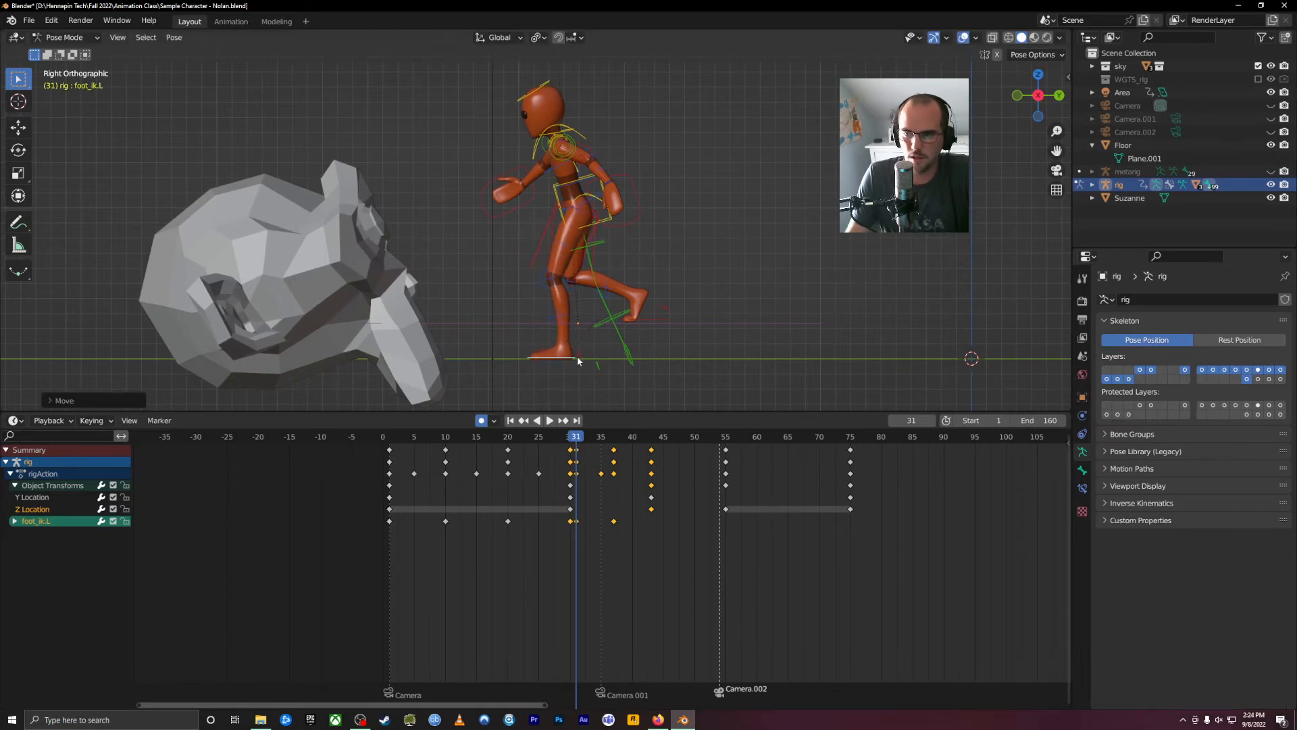
Roll the left heel up by about 38 degrees at frame 31 so the foot pushes off its toes.
{"action": "left_click", "coordinate": [576, 355]}
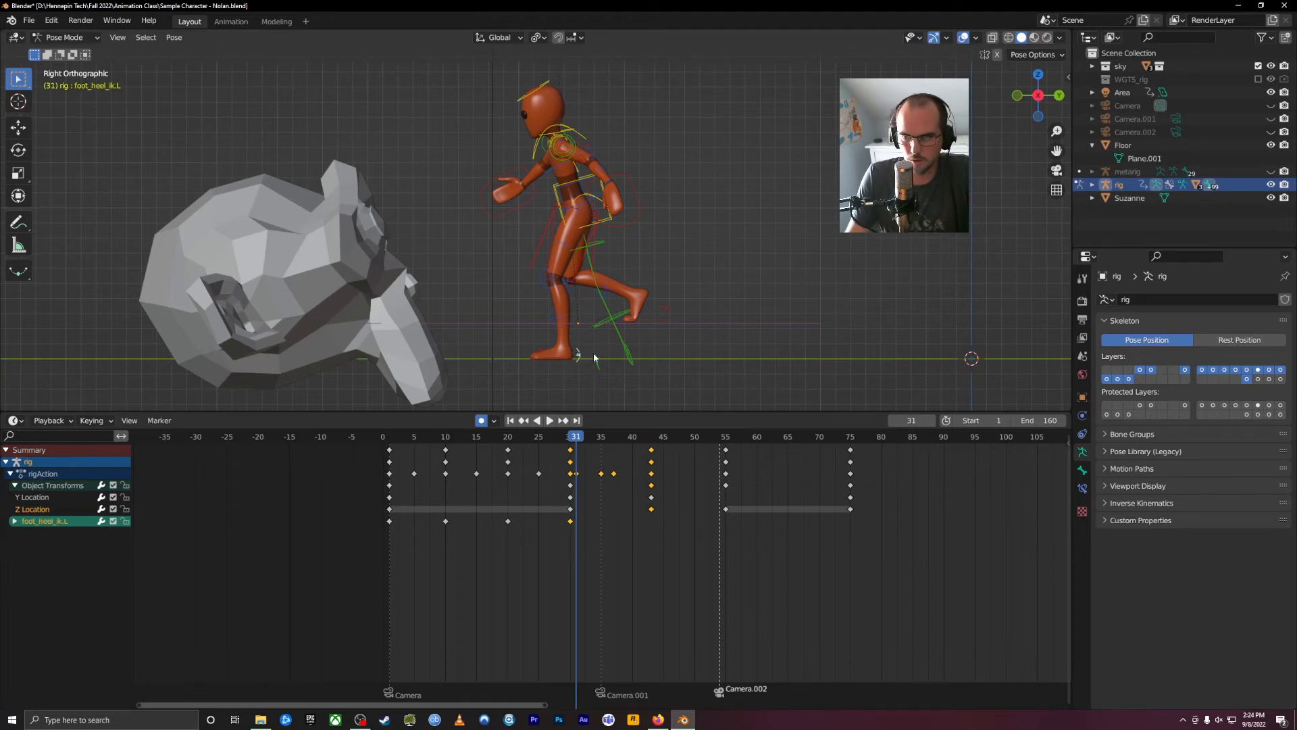
{"action": "key", "text": "g"}
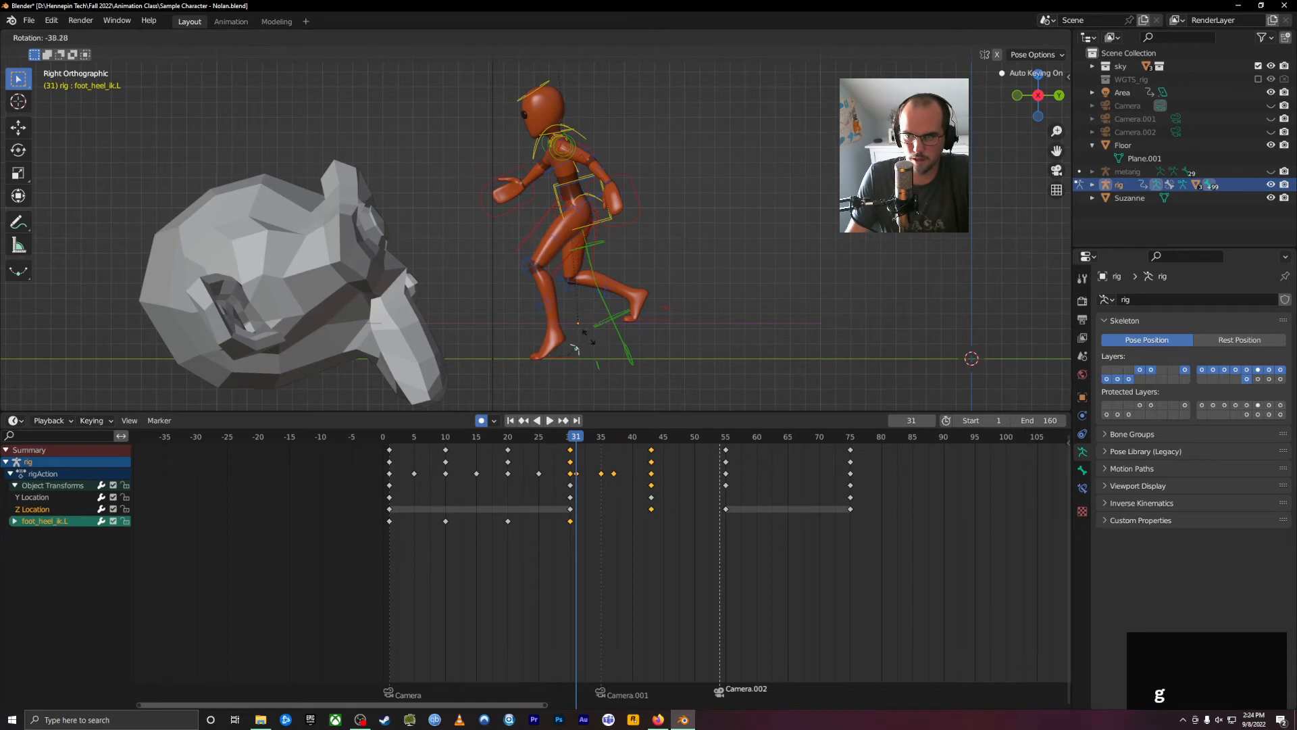
{"action": "left_click", "coordinate": [590, 339]}
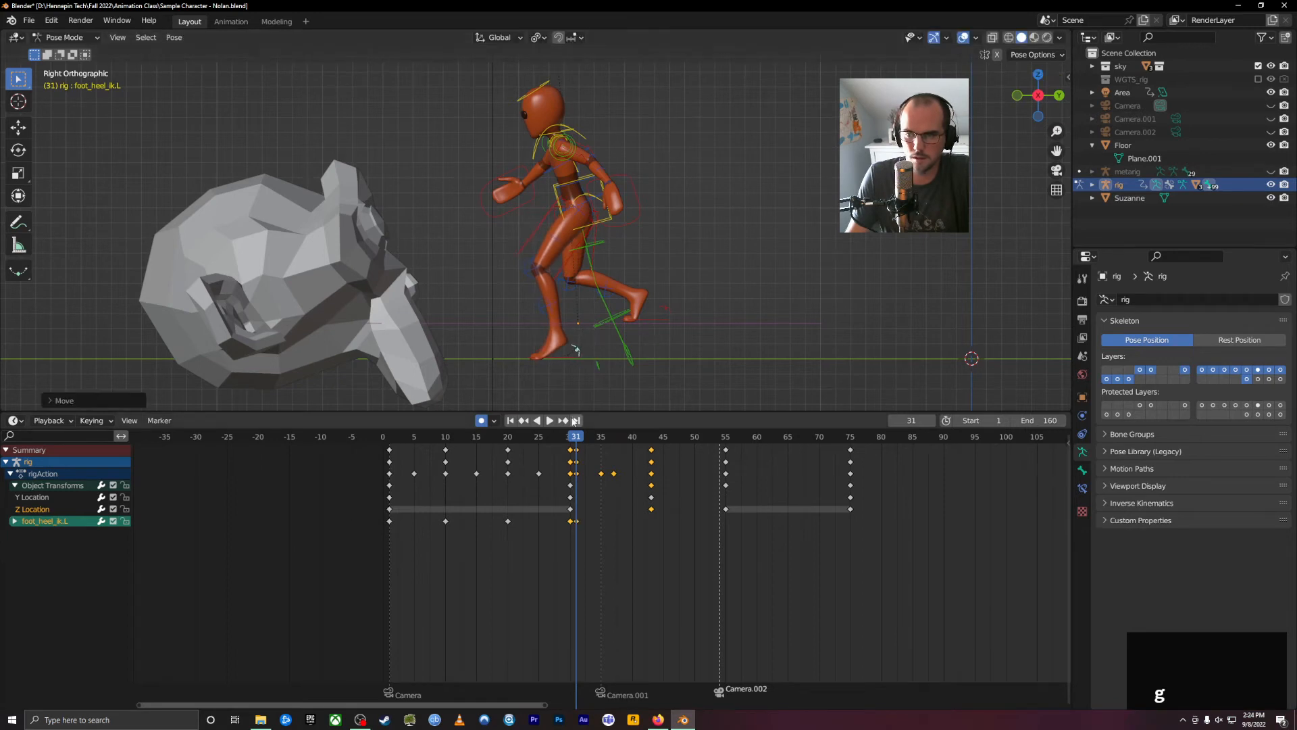
Move the left foot's IK control down and backward at frame 32 so the leg stretches out behind the jump.
{"action": "mouse_move", "coordinate": [576, 439]}
{"action": "left_mouse_down"}
{"action": "mouse_move", "coordinate": [545, 440]}
{"action": "mouse_move", "coordinate": [582, 437]}
{"action": "left_mouse_up"}
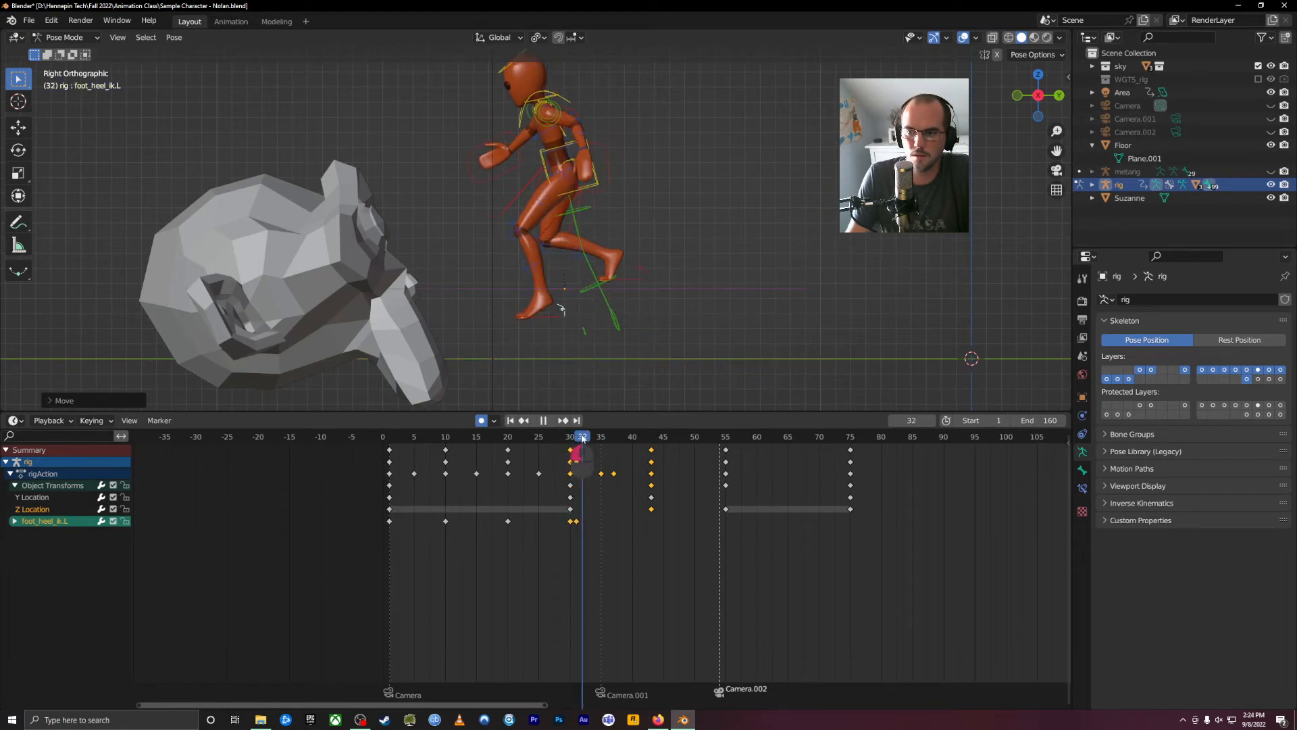
{"action": "left_click", "coordinate": [535, 318]}
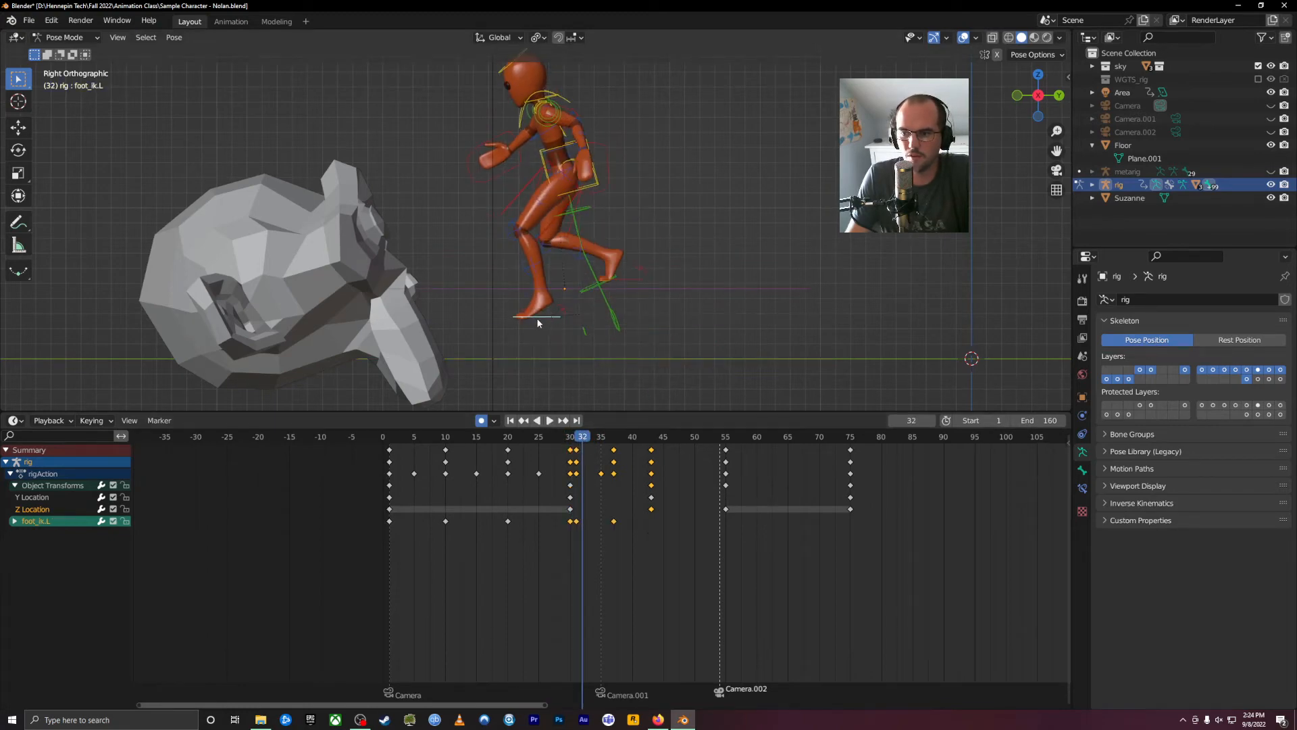
{"action": "key", "text": "g"}
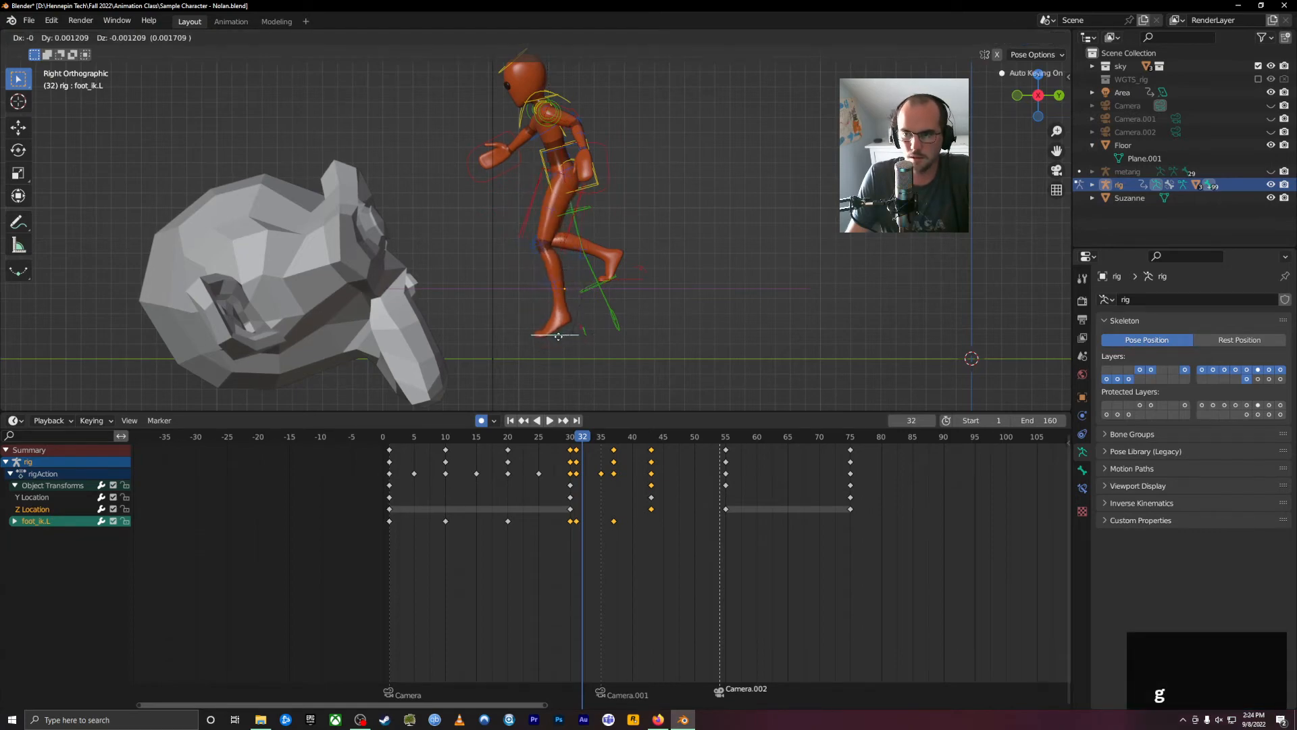
{"action": "left_click", "coordinate": [562, 338]}
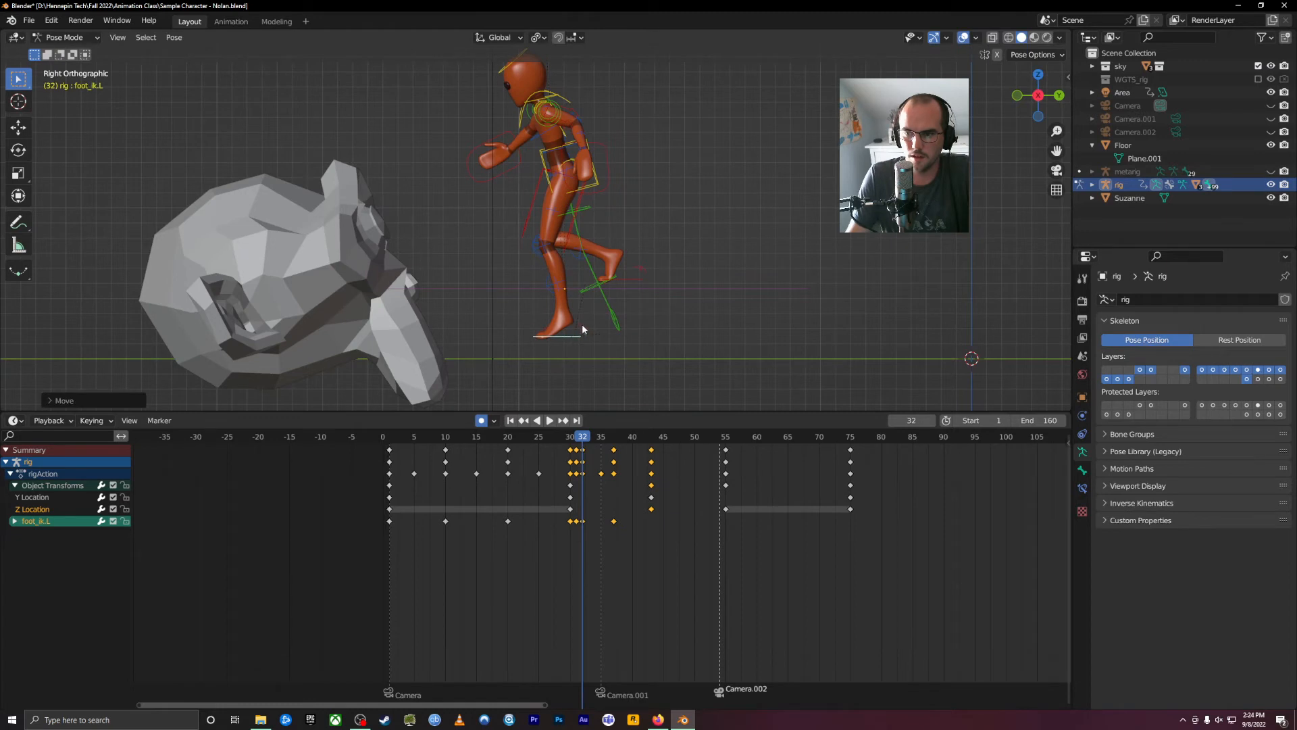
Raise the left heel further and nudge the left foot backward at frame 32, checking the push-off against frame 31.
{"action": "left_click", "coordinate": [580, 327]}
{"action": "left_click", "coordinate": [573, 335]}
{"action": "key", "text": "g"}
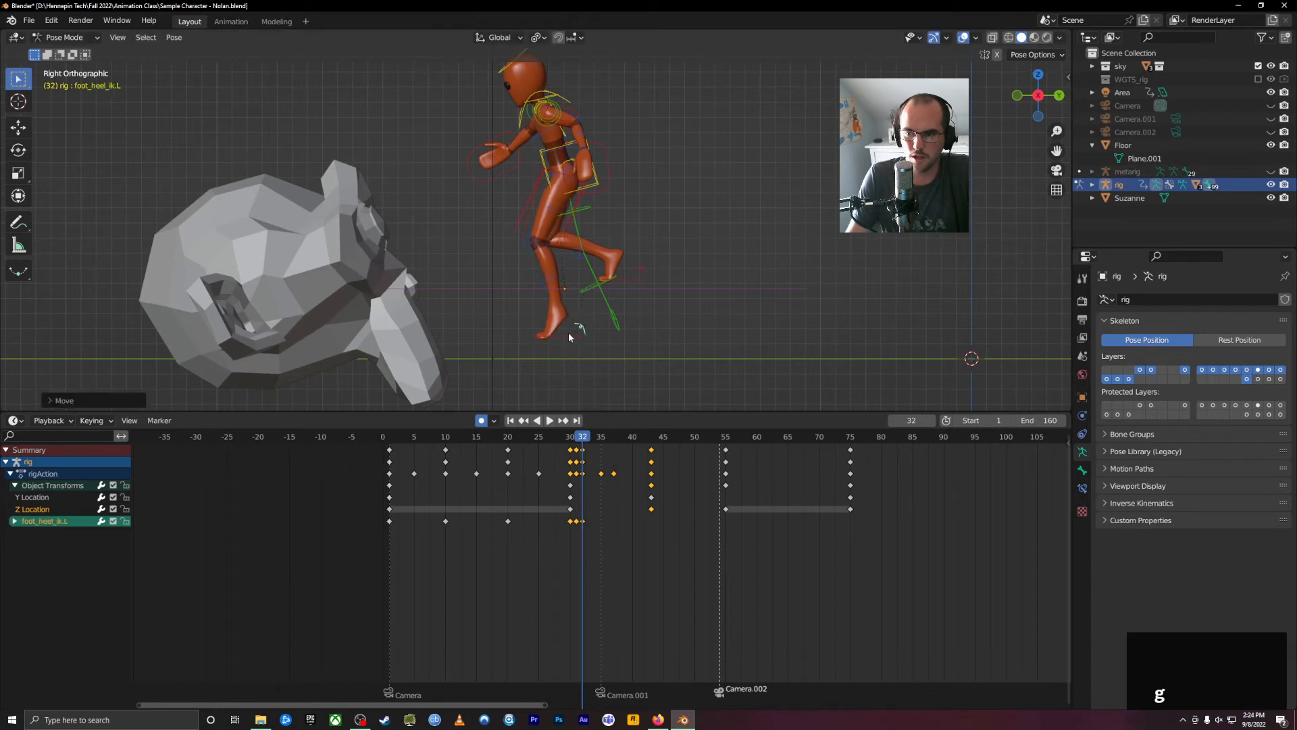
{"action": "left_click", "coordinate": [564, 337]}
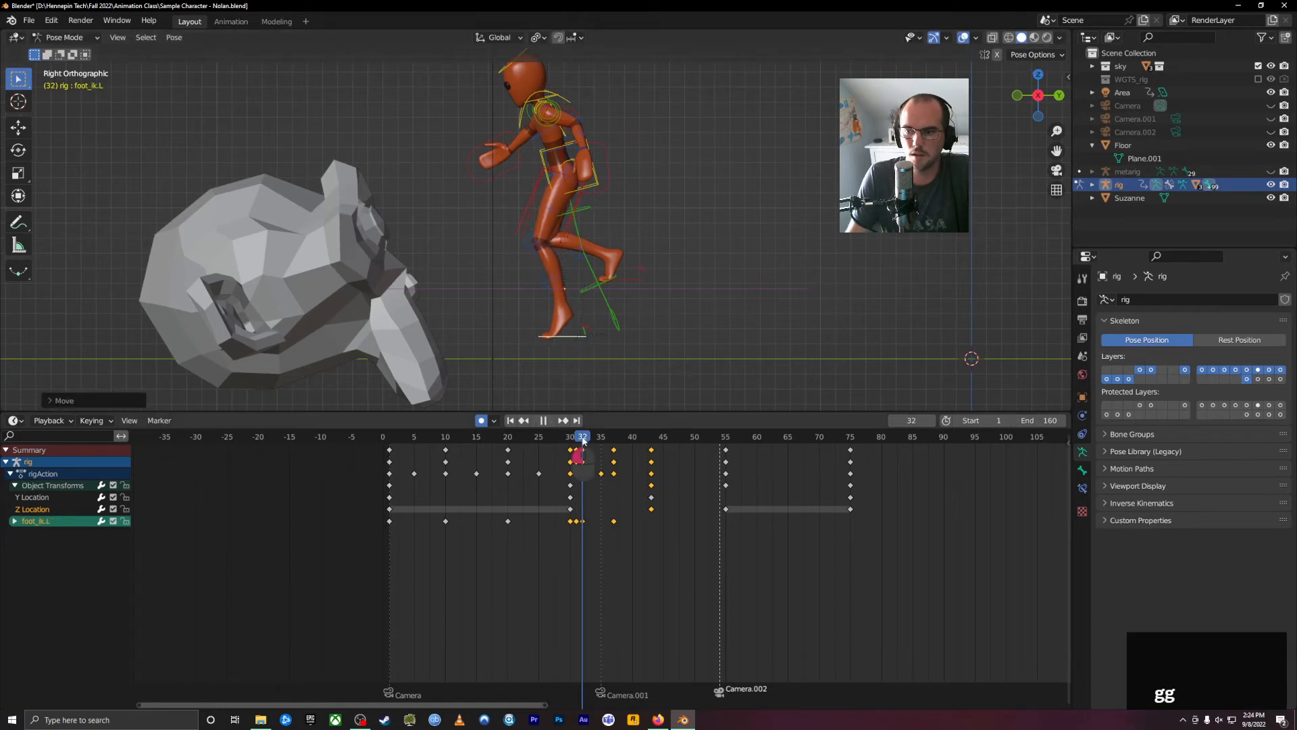
{"action": "left_click", "coordinate": [576, 438]}
{"action": "mouse_move", "coordinate": [577, 440]}
{"action": "left_mouse_down"}
{"action": "mouse_move", "coordinate": [480, 439]}
{"action": "mouse_move", "coordinate": [592, 451]}
{"action": "mouse_move", "coordinate": [581, 442]}
{"action": "left_mouse_up"}
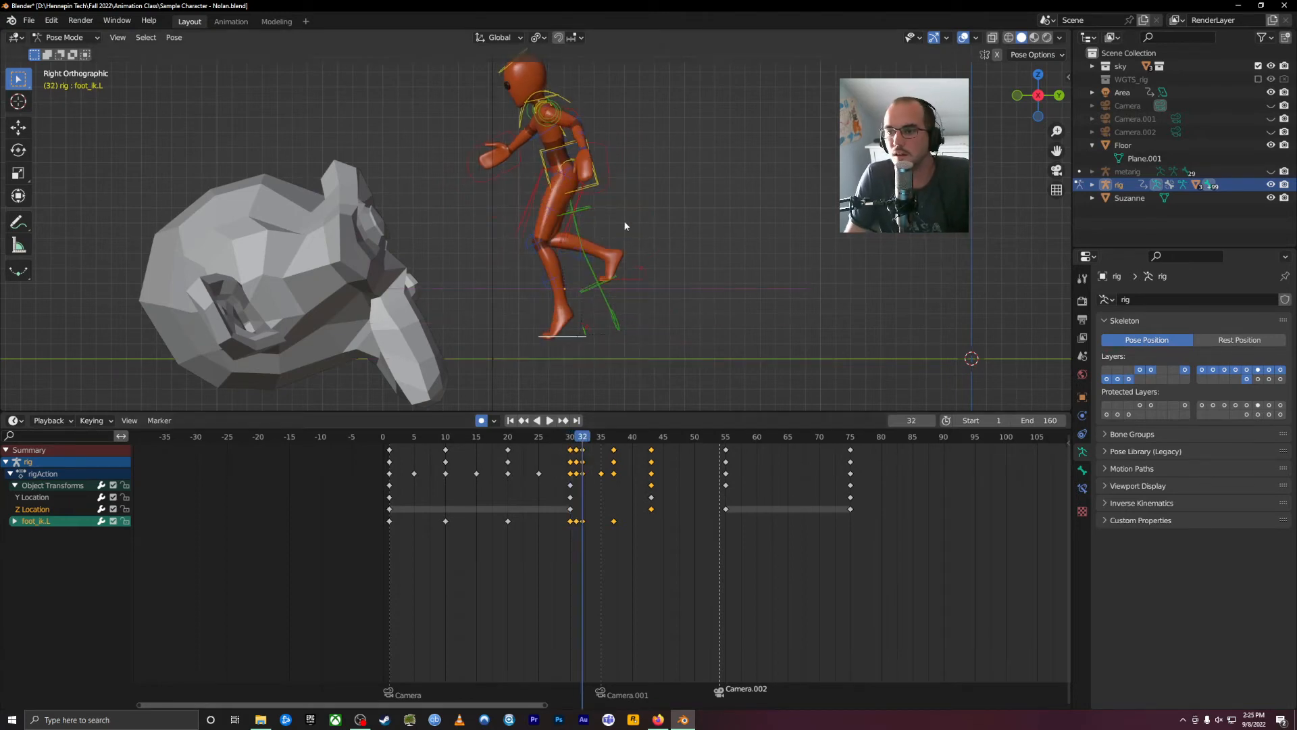
At frame 32, move the right foot's IK control up and forward under the body and roll its heel by about 38 degrees.
{"action": "left_click", "coordinate": [630, 278]}
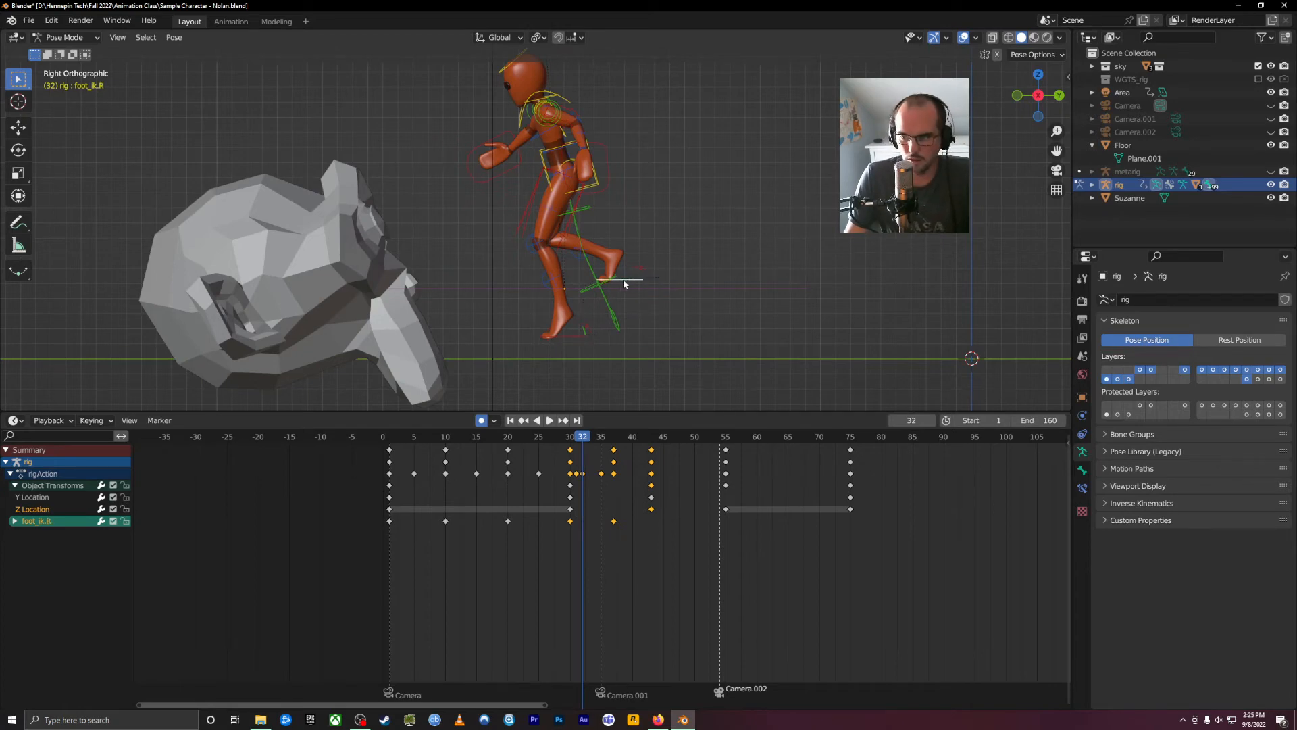
{"action": "mouse_move", "coordinate": [583, 442]}
{"action": "left_mouse_down"}
{"action": "mouse_move", "coordinate": [569, 442]}
{"action": "mouse_move", "coordinate": [586, 443]}
{"action": "left_mouse_up"}
{"action": "key", "text": "g"}
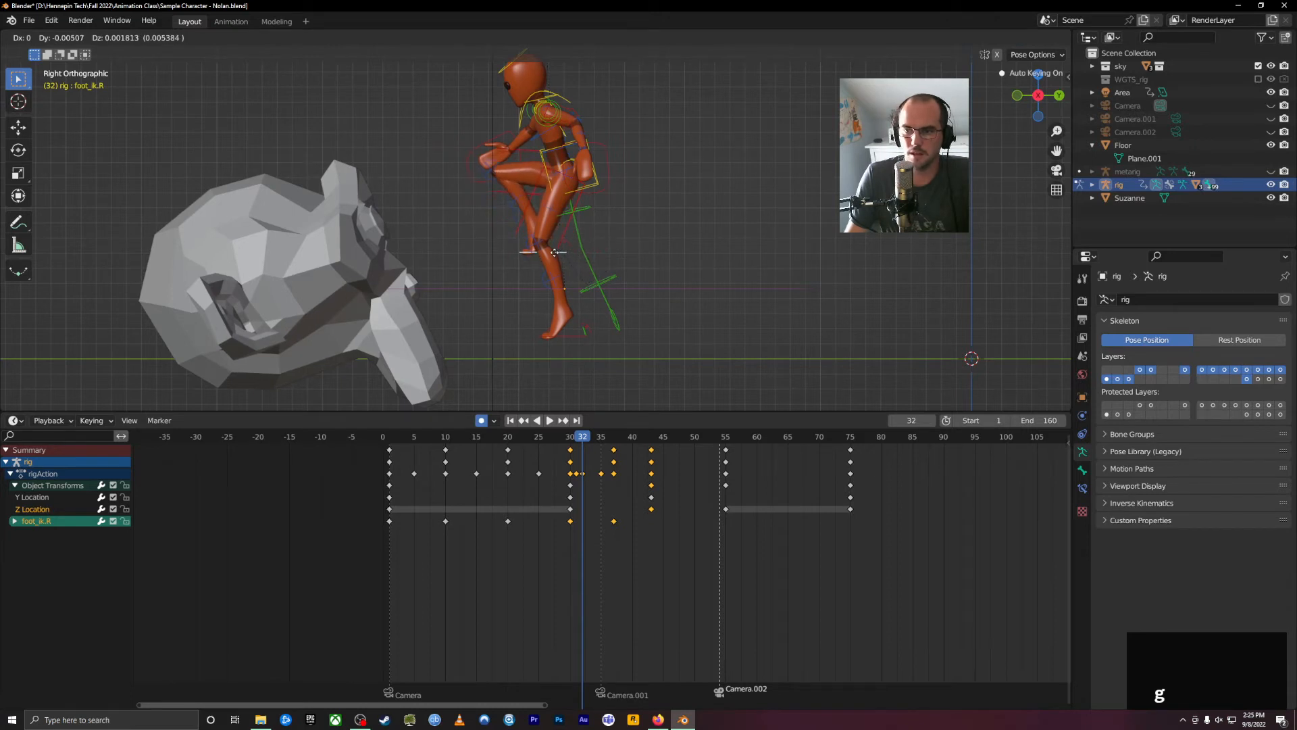
{"action": "left_click", "coordinate": [554, 252]}
{"action": "left_click", "coordinate": [566, 242]}
{"action": "key", "text": "r"}
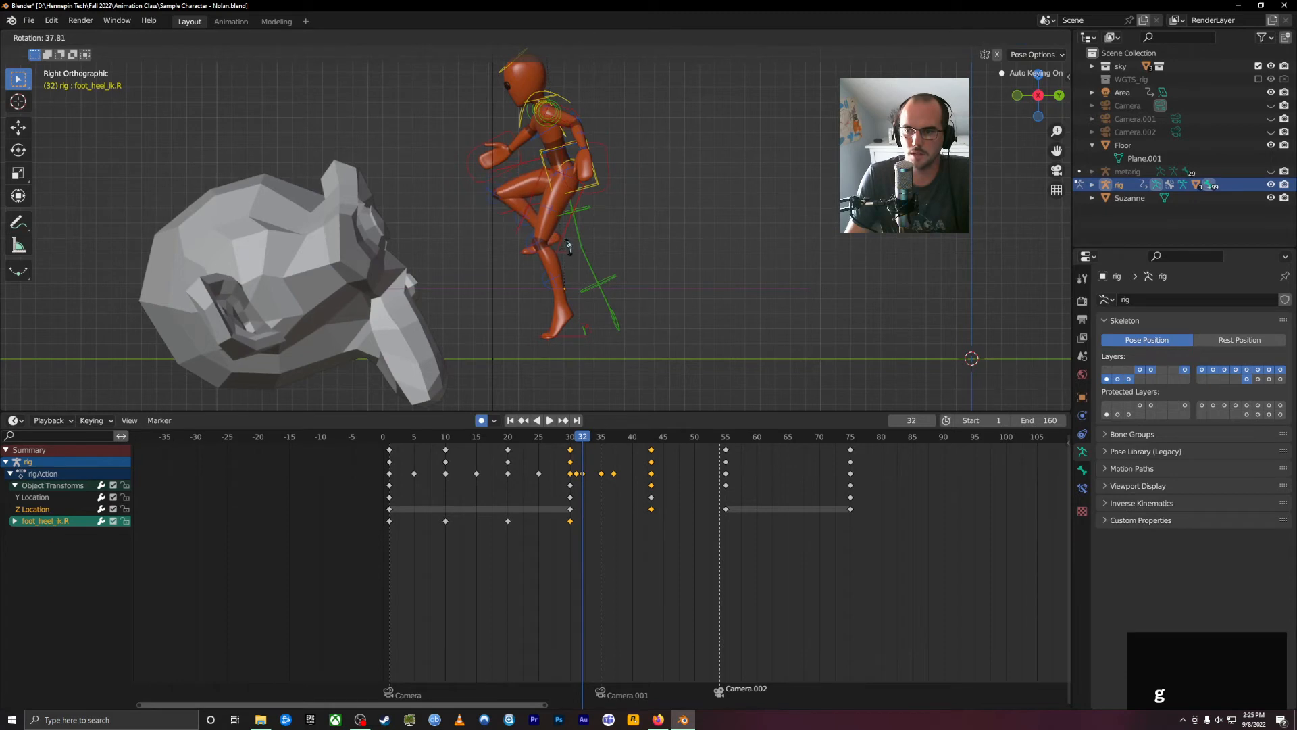
{"action": "left_click", "coordinate": [569, 247]}
{"action": "mouse_move", "coordinate": [582, 438]}
{"action": "left_mouse_down"}
{"action": "mouse_move", "coordinate": [557, 439]}
{"action": "mouse_move", "coordinate": [588, 439]}
{"action": "mouse_move", "coordinate": [592, 423]}
{"action": "left_mouse_up"}
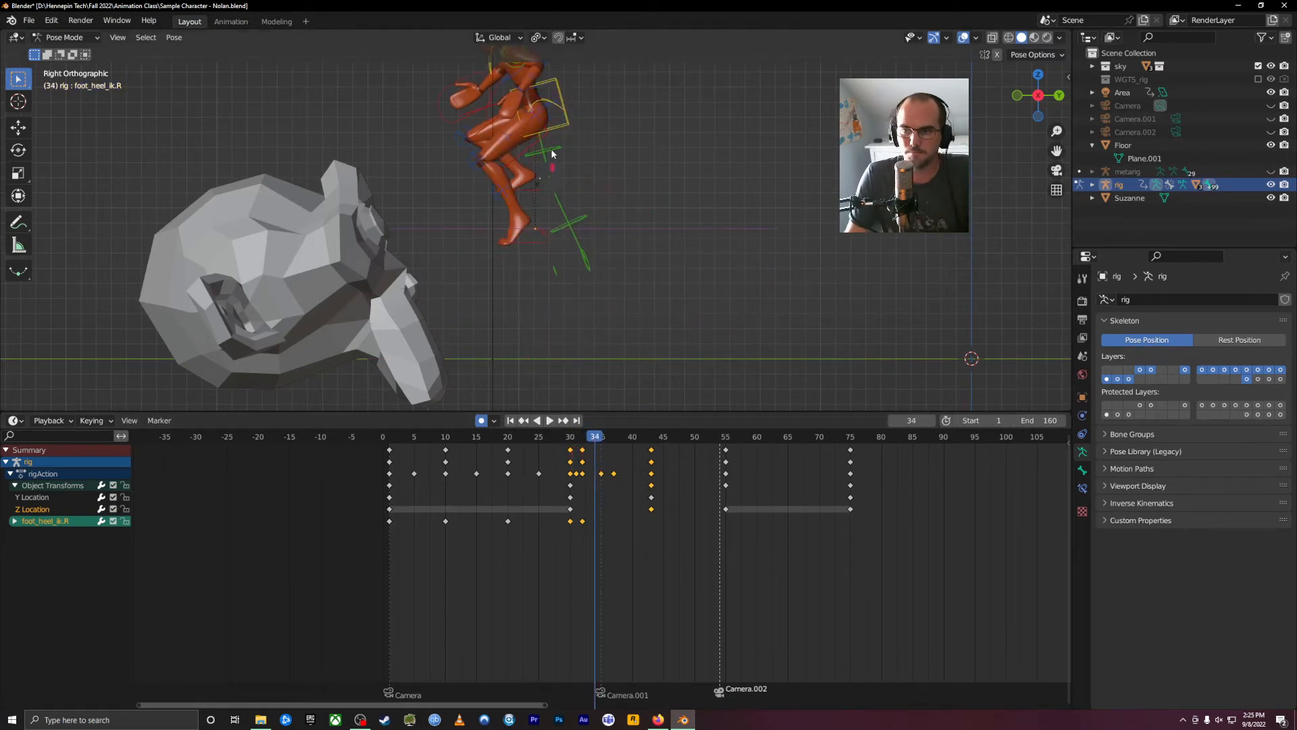
{"action": "middle_click_drag", "start_coordinate": [553, 153], "coordinate": [567, 232], "text": "shift"}
{"action": "mouse_move", "coordinate": [590, 439]}
{"action": "left_mouse_down"}
{"action": "mouse_move", "coordinate": [571, 444]}
{"action": "mouse_move", "coordinate": [588, 441]}
{"action": "left_mouse_up"}
{"action": "left_click", "coordinate": [546, 205]}
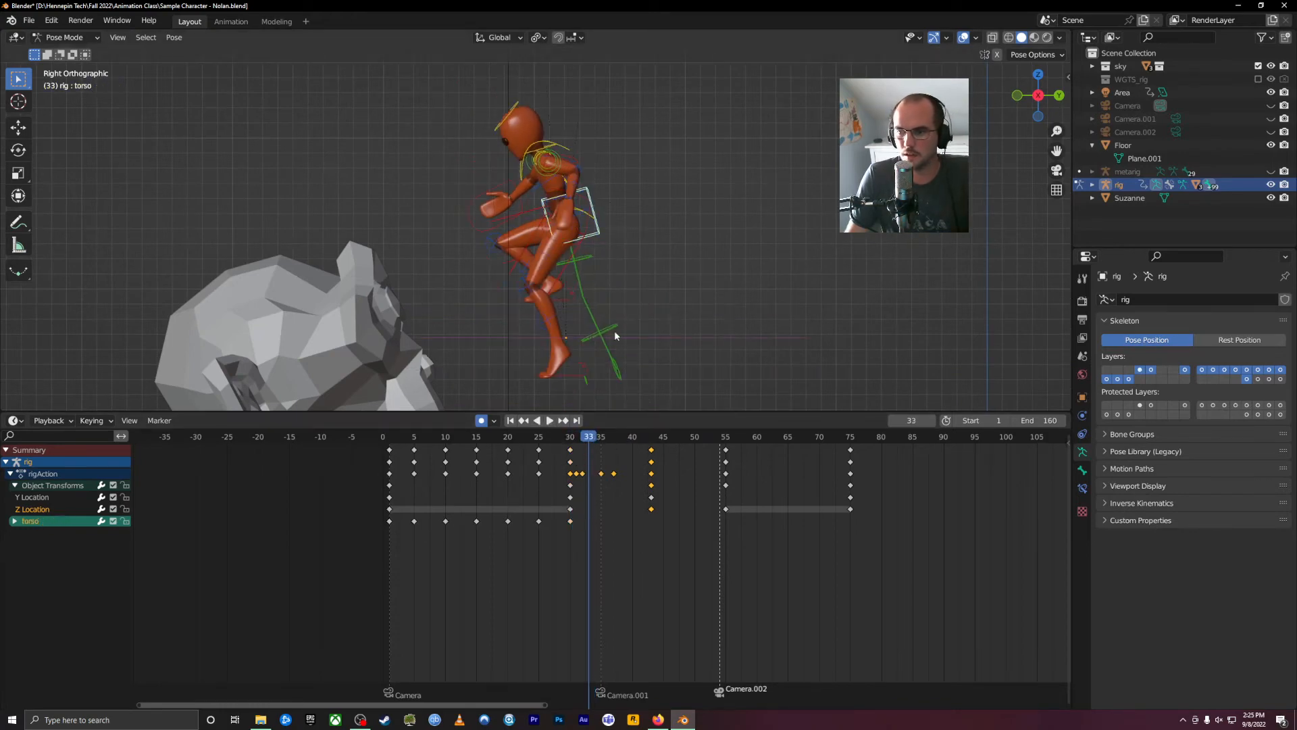
{"action": "left_click", "coordinate": [656, 338]}
{"action": "key", "text": "r"}
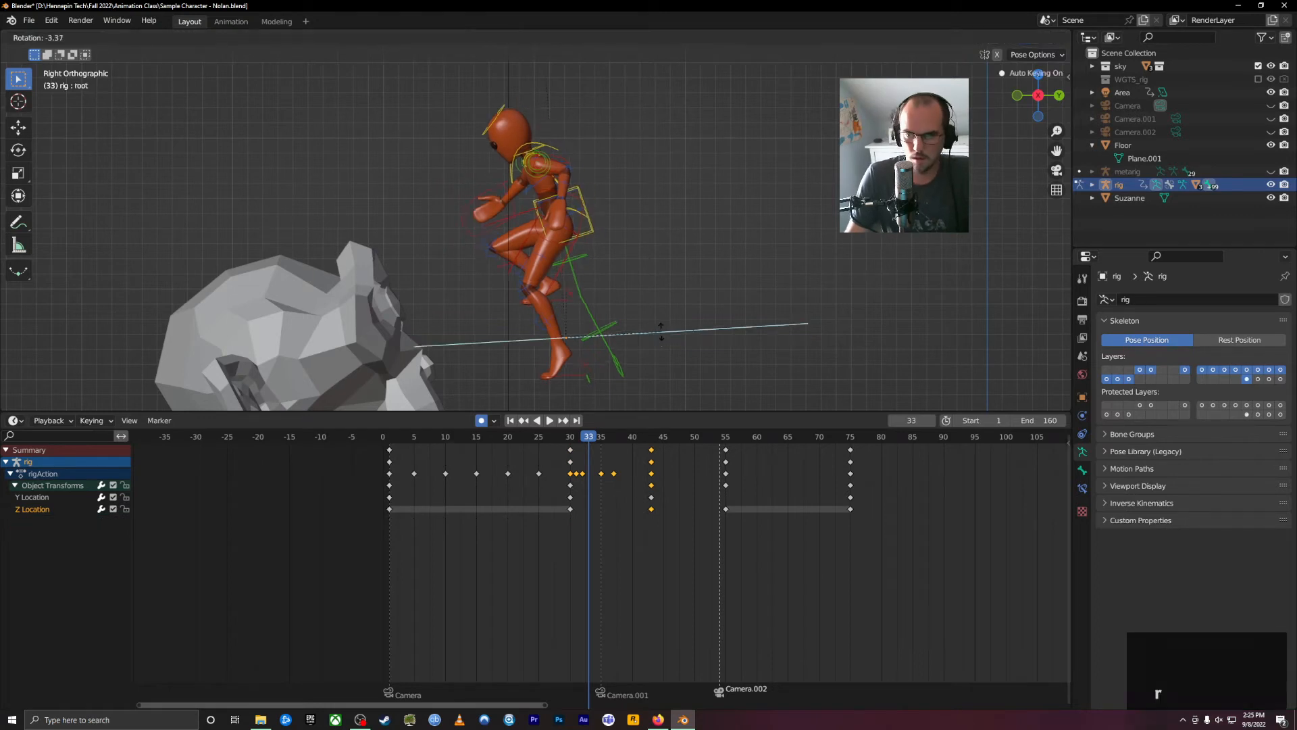
{"action": "right_click", "coordinate": [668, 354]}
Try tilting the whole character forward about 22 degrees with the root control at frame 34, and undo the rotation.
{"action": "middle_click_drag", "start_coordinate": [668, 354], "coordinate": [654, 291], "text": "shift"}
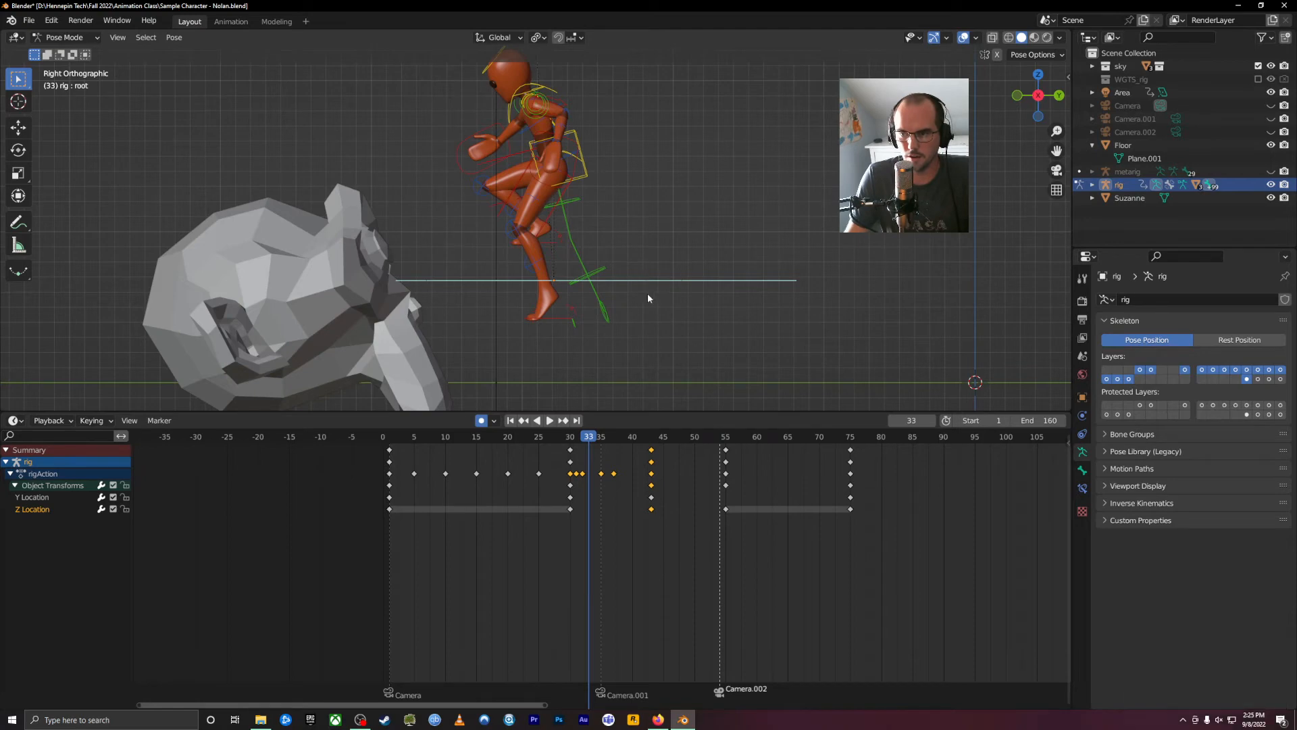
{"action": "mouse_move", "coordinate": [586, 439]}
{"action": "left_mouse_down"}
{"action": "mouse_move", "coordinate": [553, 440]}
{"action": "mouse_move", "coordinate": [595, 441]}
{"action": "left_mouse_up"}
{"action": "middle_click_drag", "start_coordinate": [555, 118], "coordinate": [542, 151], "text": "shift"}
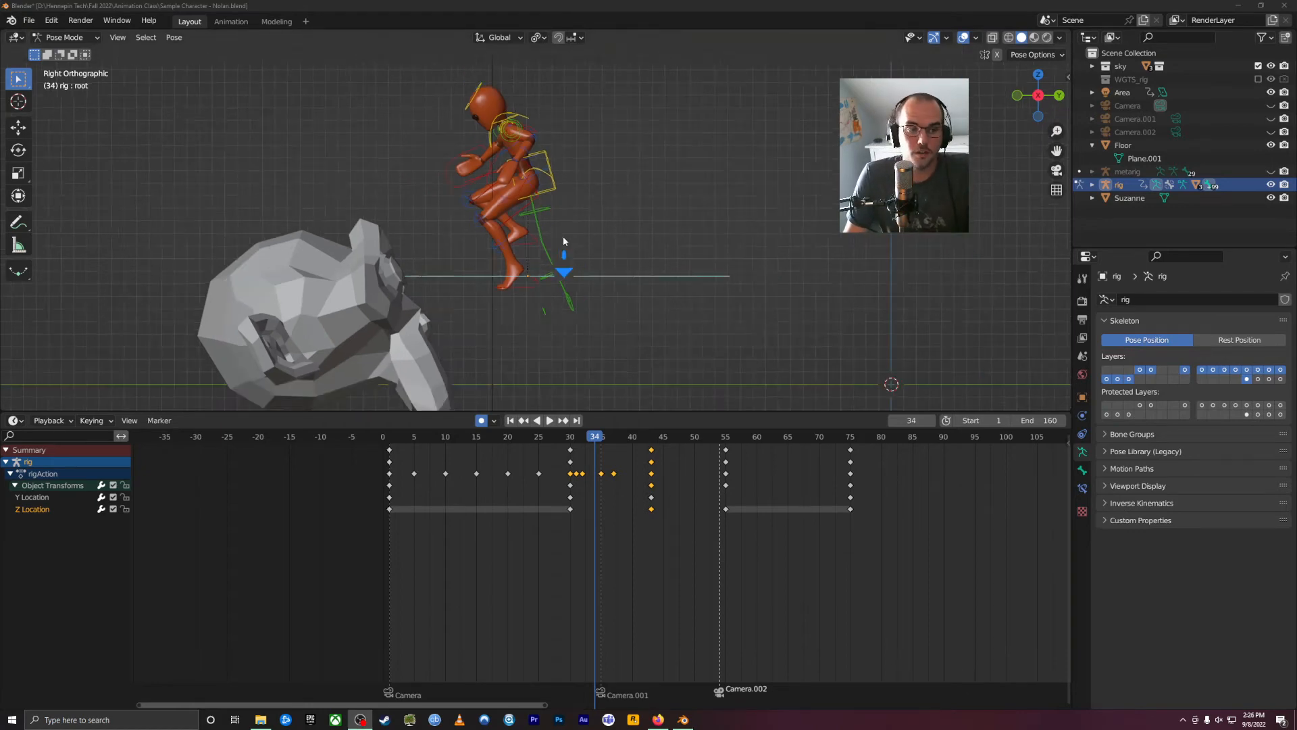
{"action": "middle_click_drag", "start_coordinate": [513, 209], "coordinate": [684, 289]}
{"action": "key", "text": "KP_3"}
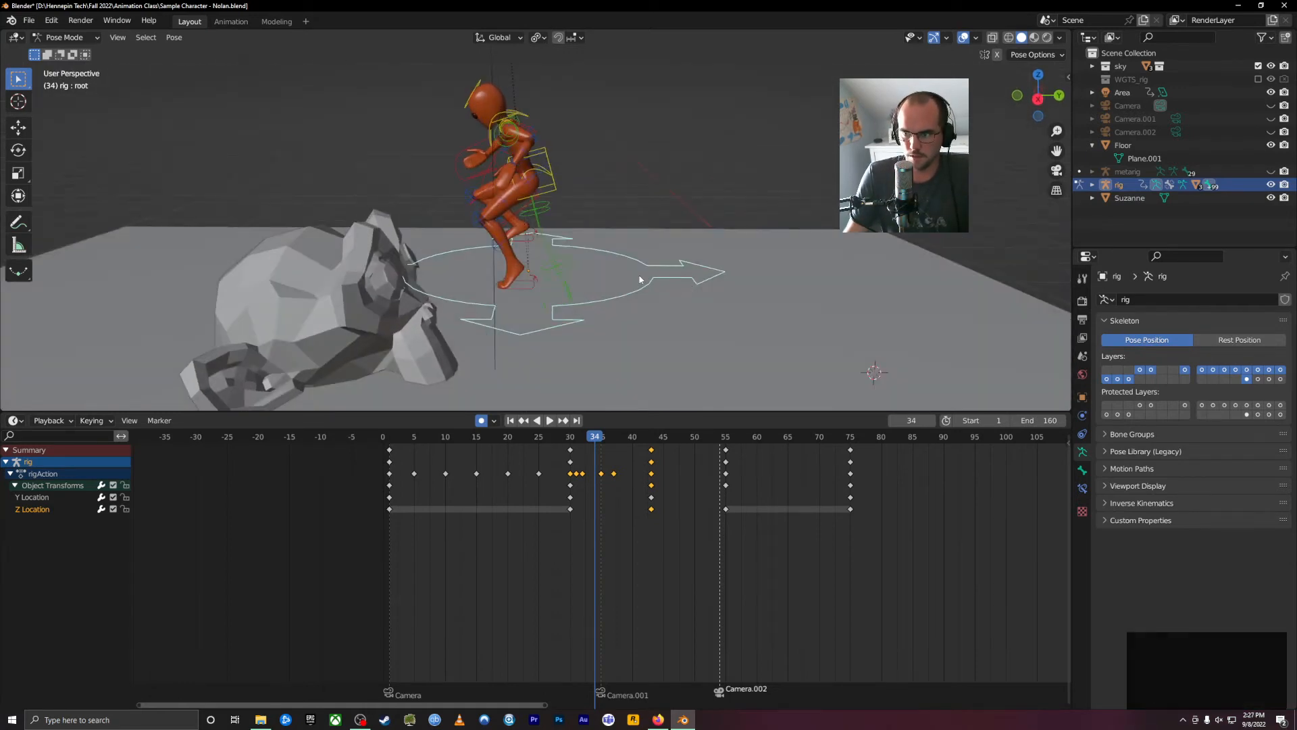
{"action": "mouse_move", "coordinate": [672, 284]}
{"action": "middle_mouse_down"}
{"action": "mouse_move", "coordinate": [651, 298]}
{"action": "mouse_move", "coordinate": [661, 285]}
{"action": "middle_mouse_up"}
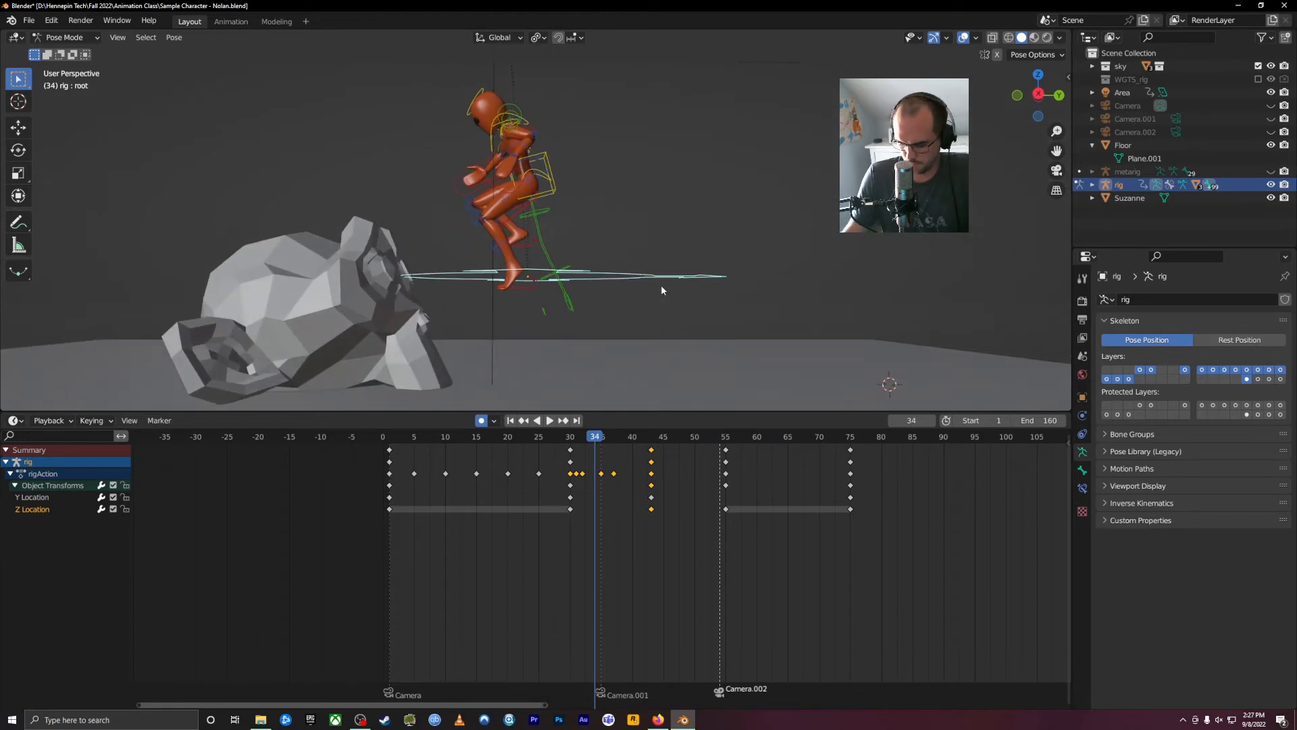
{"action": "key", "text": "KP_3"}
{"action": "key", "text": "r"}
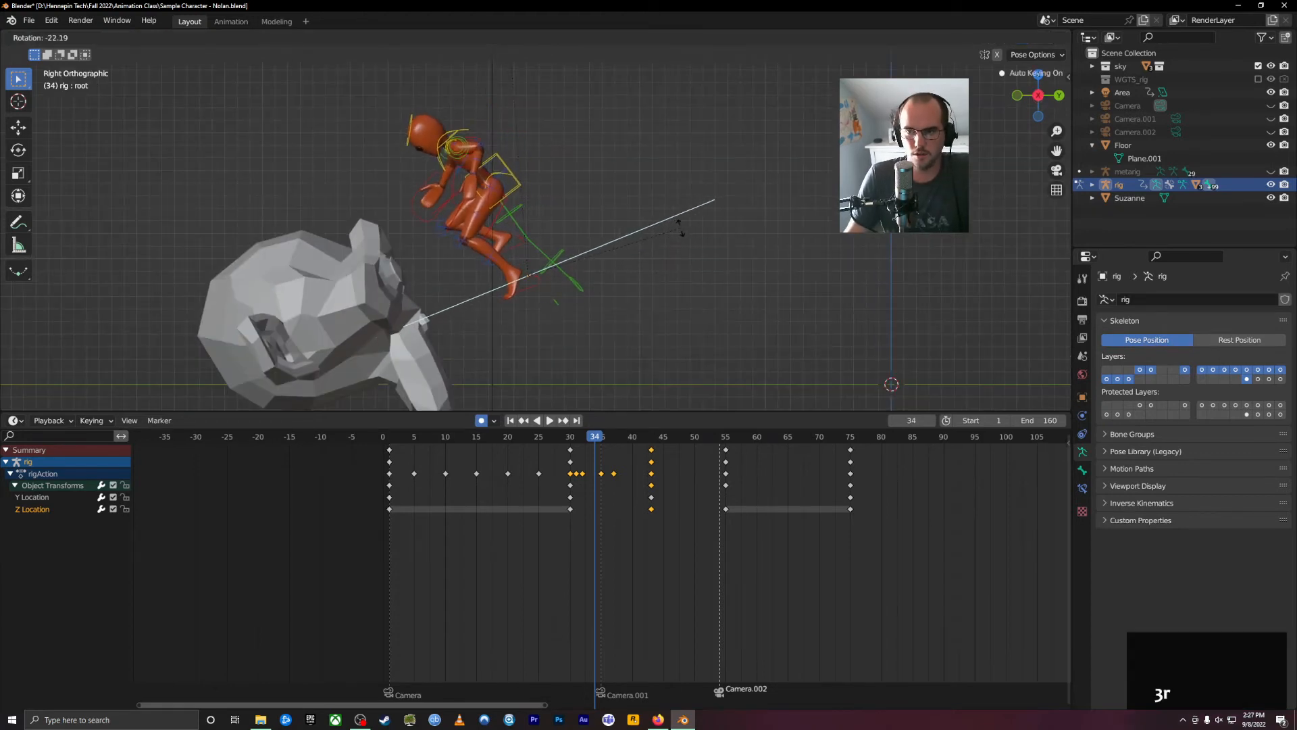
{"action": "left_click", "coordinate": [686, 232]}
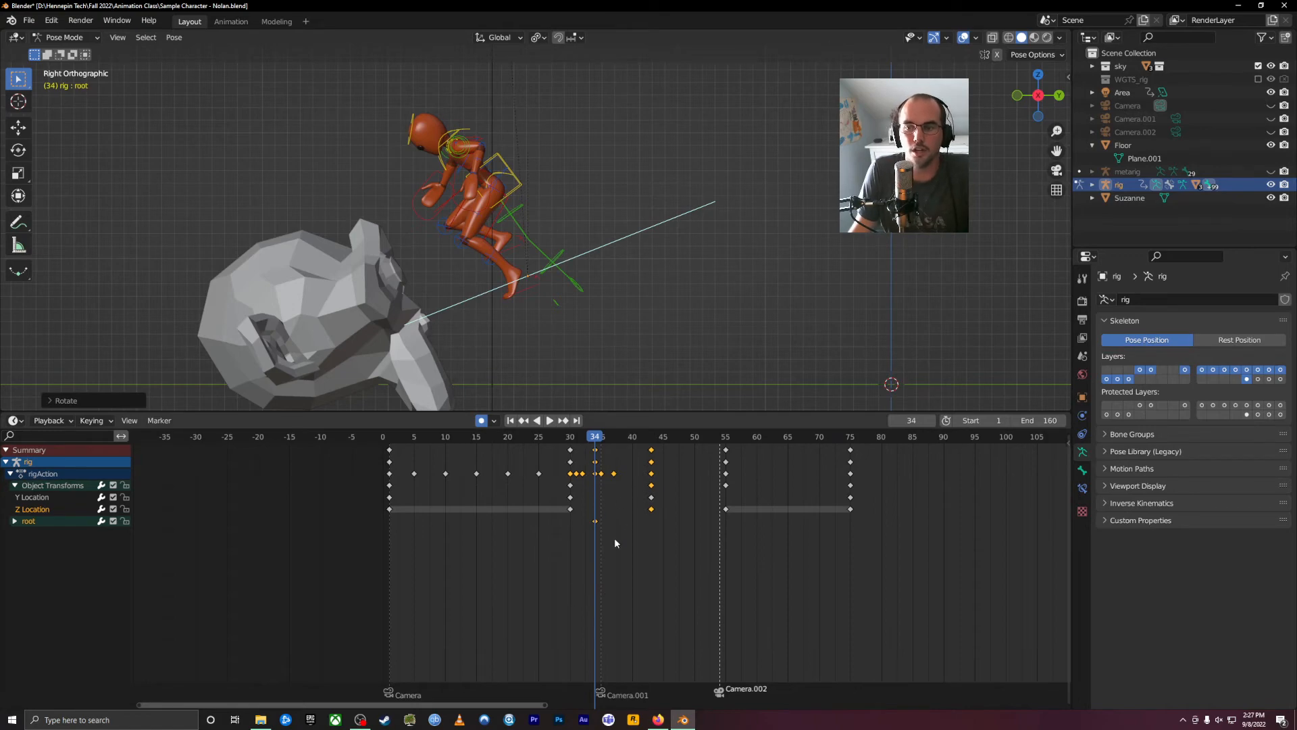
{"action": "key", "text": "ctrl+z"}
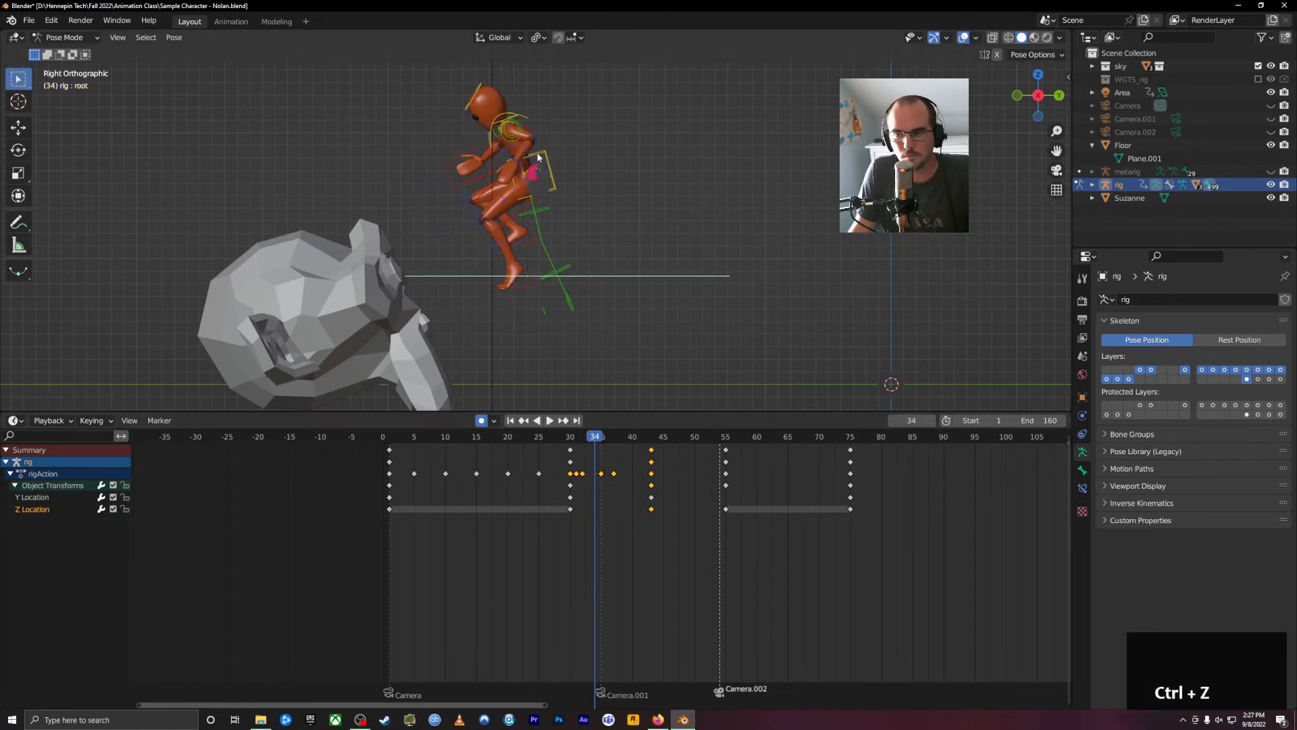
Rotate the torso control at frame 35 so the upper body leans further forward into the jump.
{"action": "left_click", "coordinate": [538, 157]}
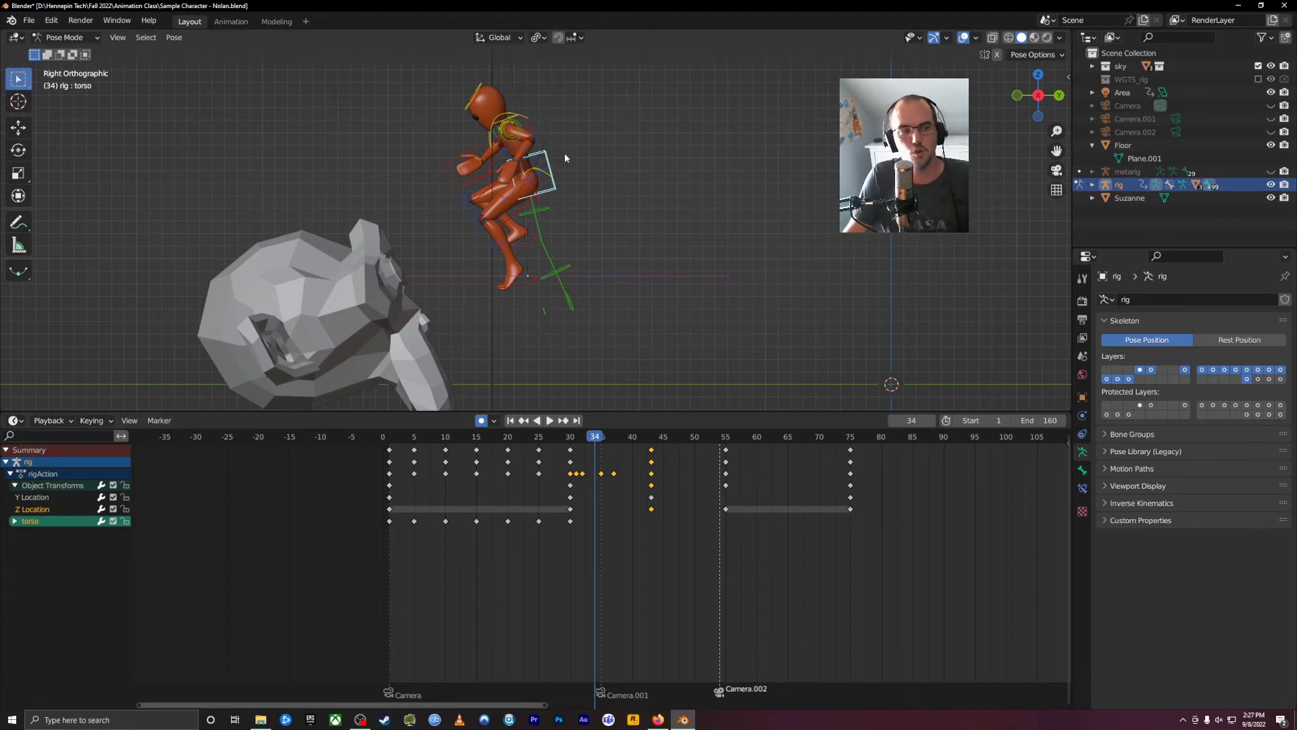
{"action": "left_click", "coordinate": [613, 277]}
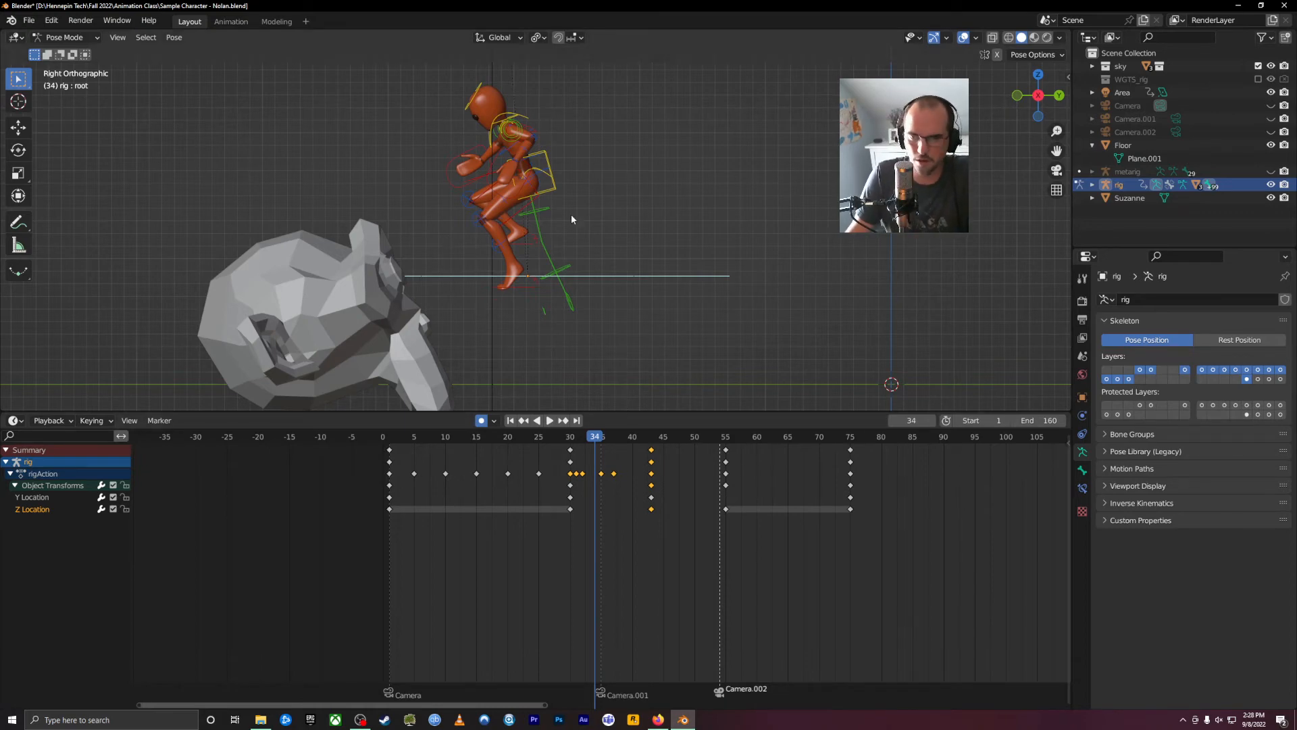
{"action": "left_click", "coordinate": [554, 175]}
{"action": "left_click_drag", "start_coordinate": [578, 434], "coordinate": [601, 478]}
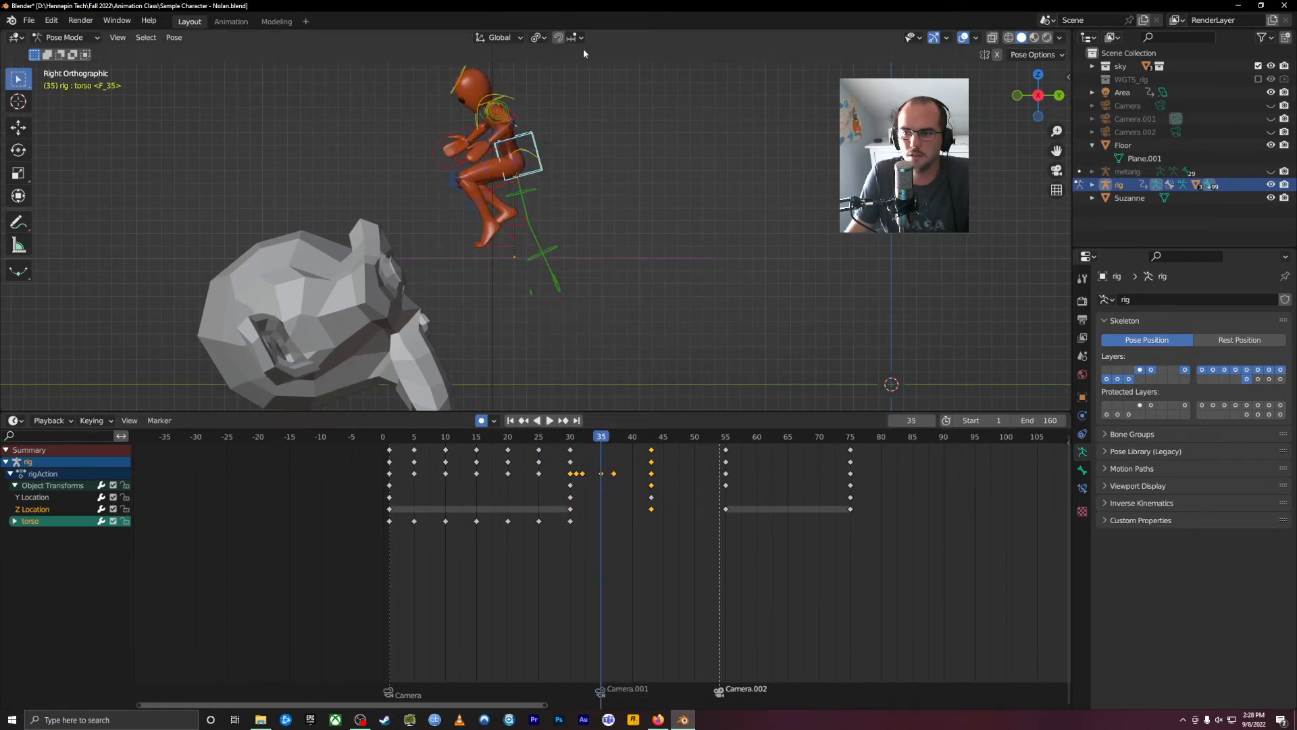
{"action": "key", "text": "r"}
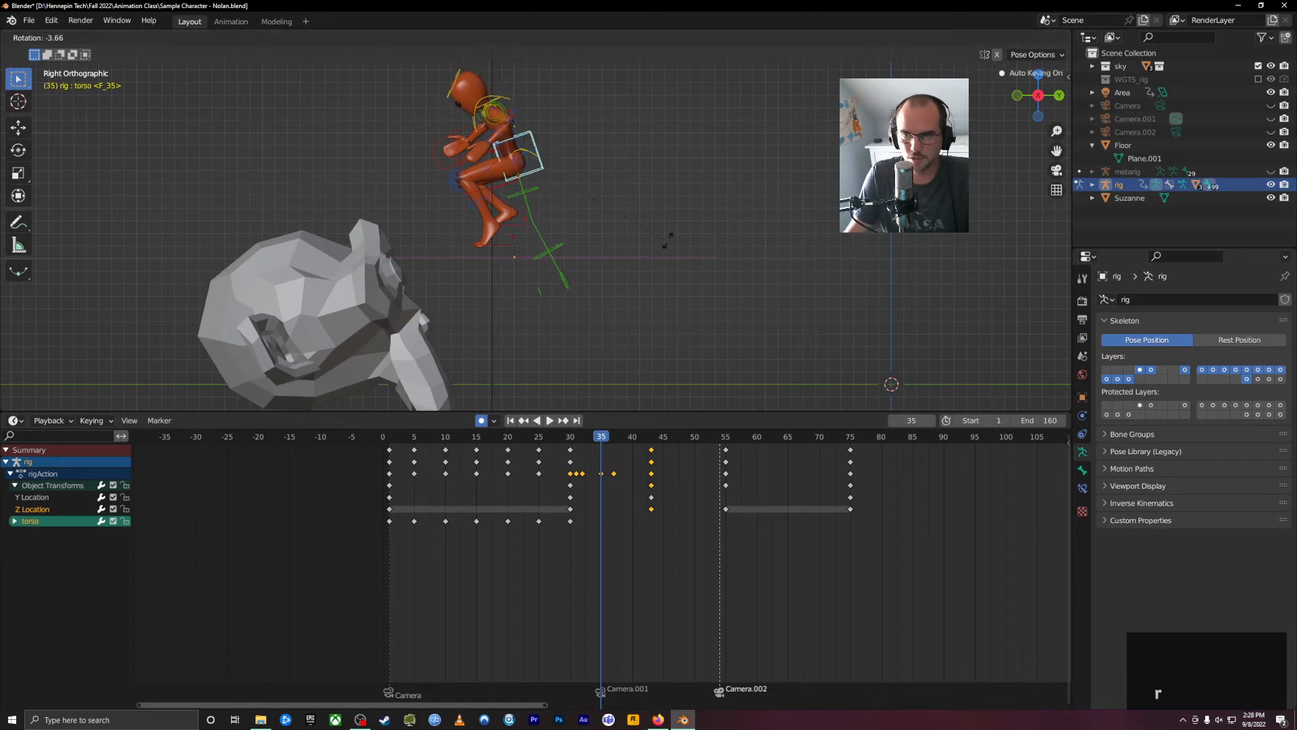
{"action": "left_click", "coordinate": [641, 229]}
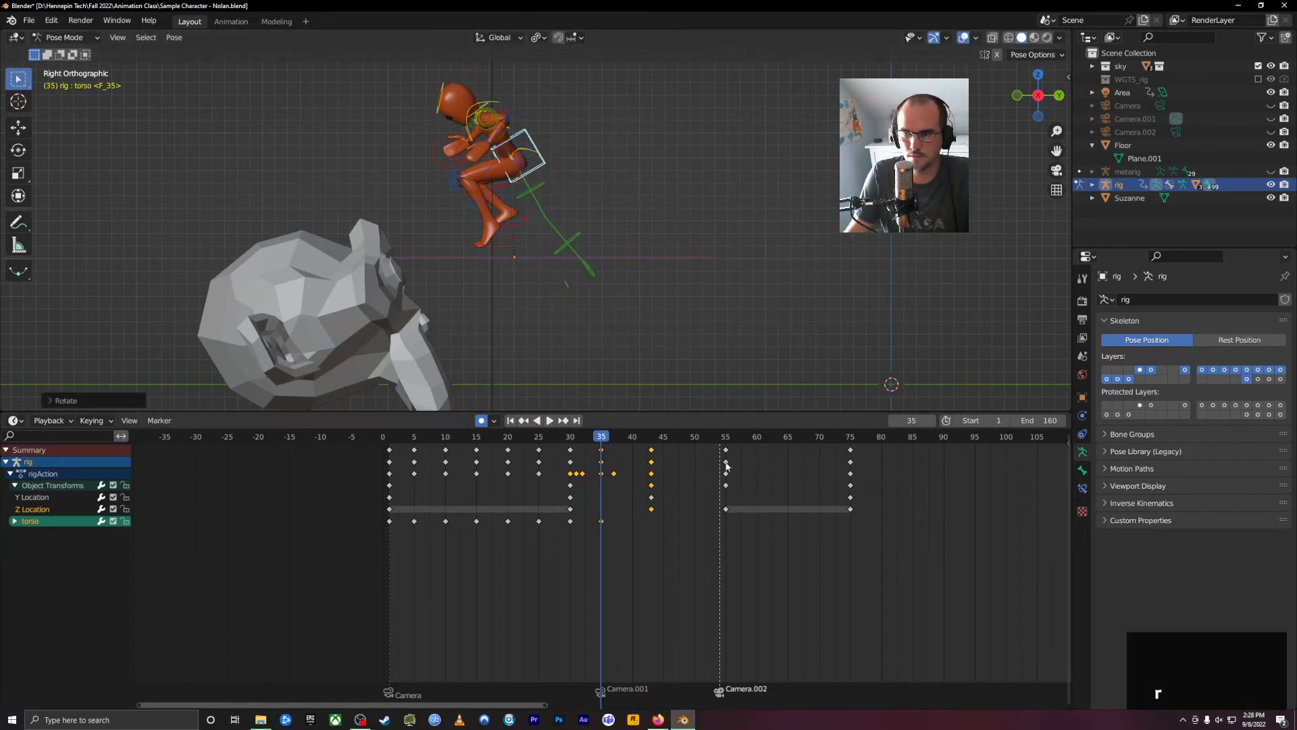
Rotate the torso control further forward at frame 37 and check the lean against the neighbouring frames.
{"action": "mouse_move", "coordinate": [607, 446]}
{"action": "left_mouse_down"}
{"action": "mouse_move", "coordinate": [570, 462]}
{"action": "mouse_move", "coordinate": [613, 454]}
{"action": "left_mouse_up"}
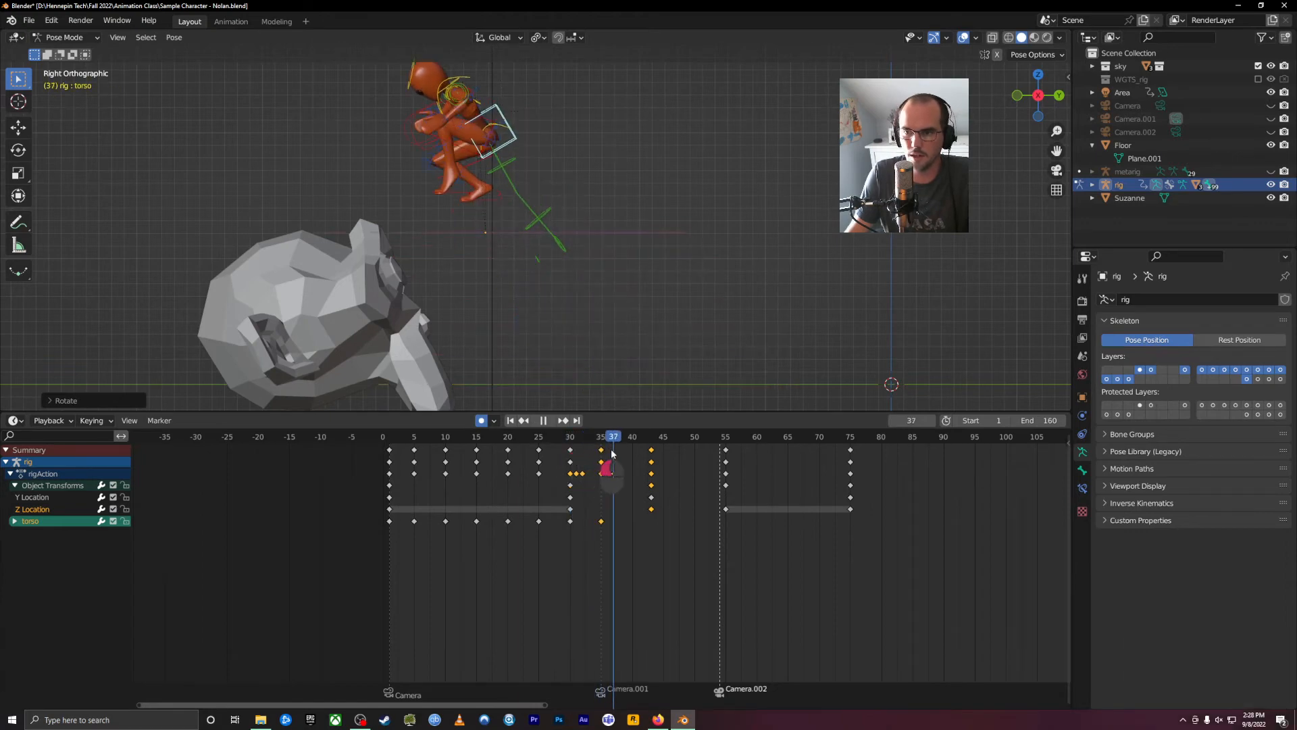
{"action": "middle_click_drag", "start_coordinate": [505, 142], "coordinate": [537, 156], "text": "shift"}
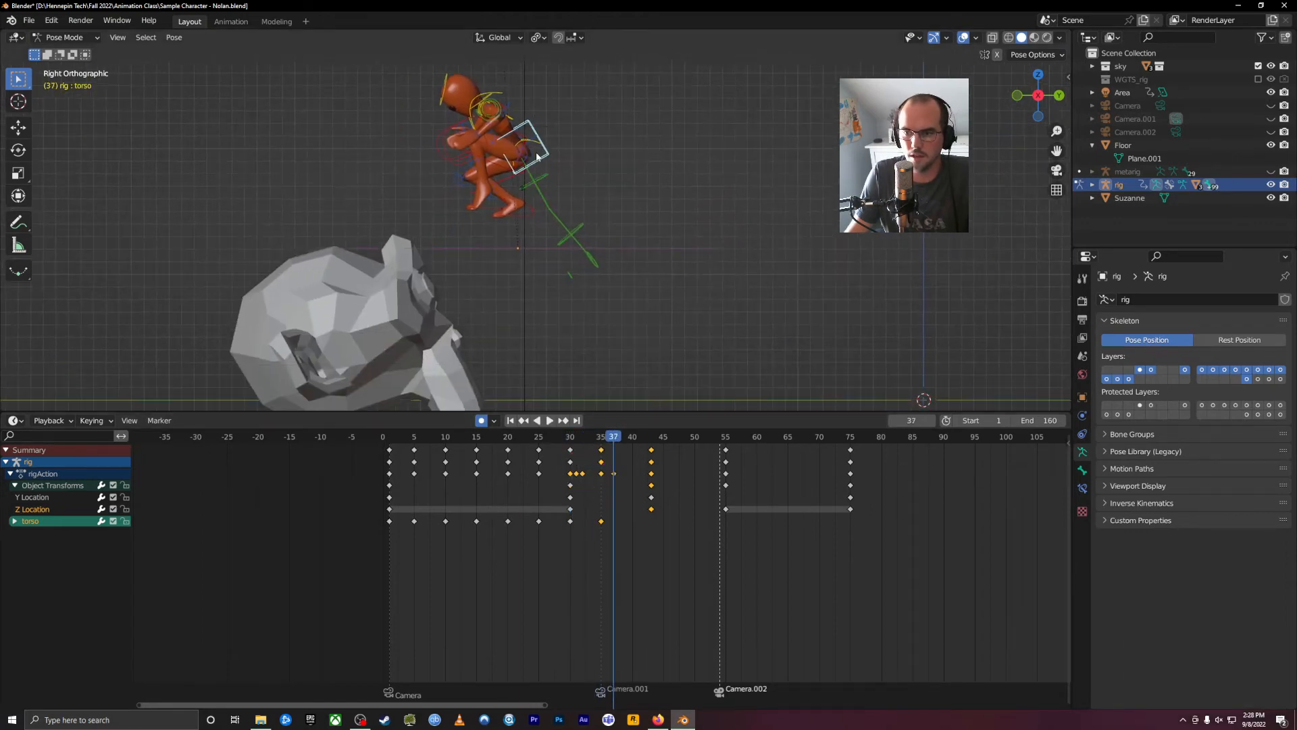
{"action": "left_click", "coordinate": [518, 213]}
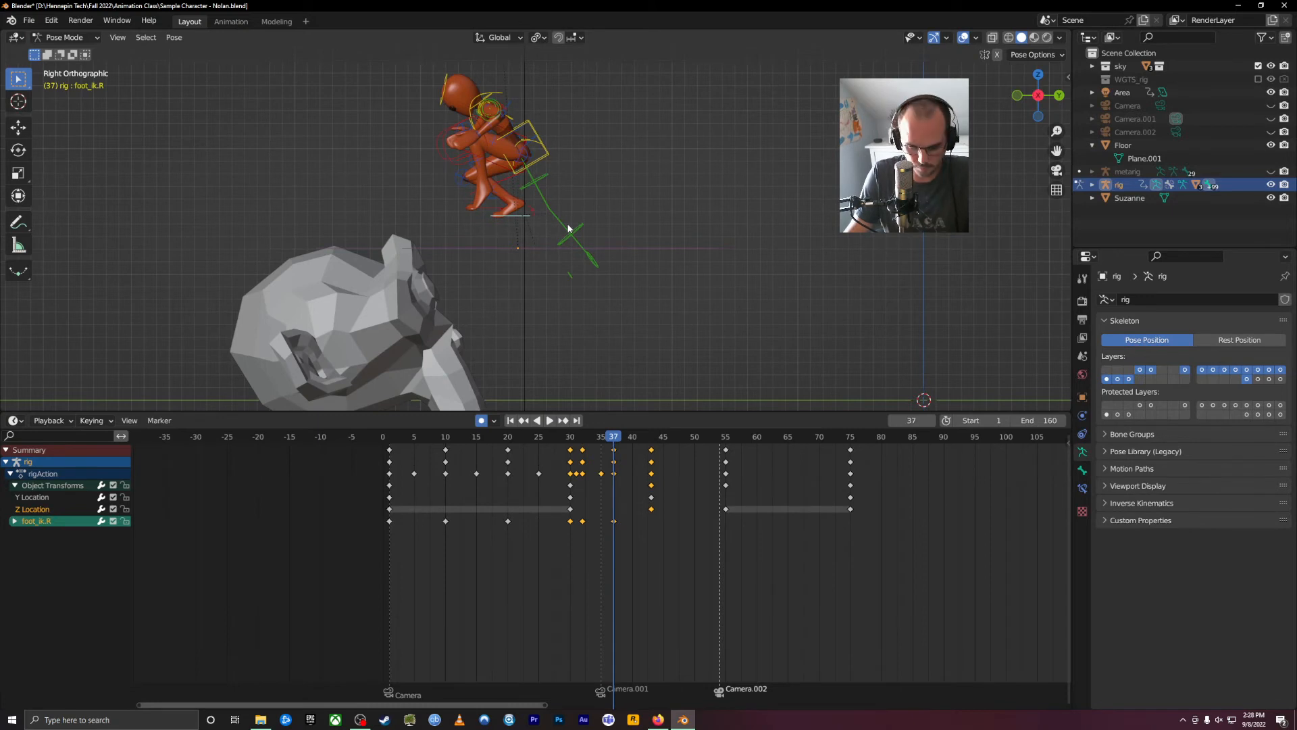
{"action": "left_click", "coordinate": [547, 146]}
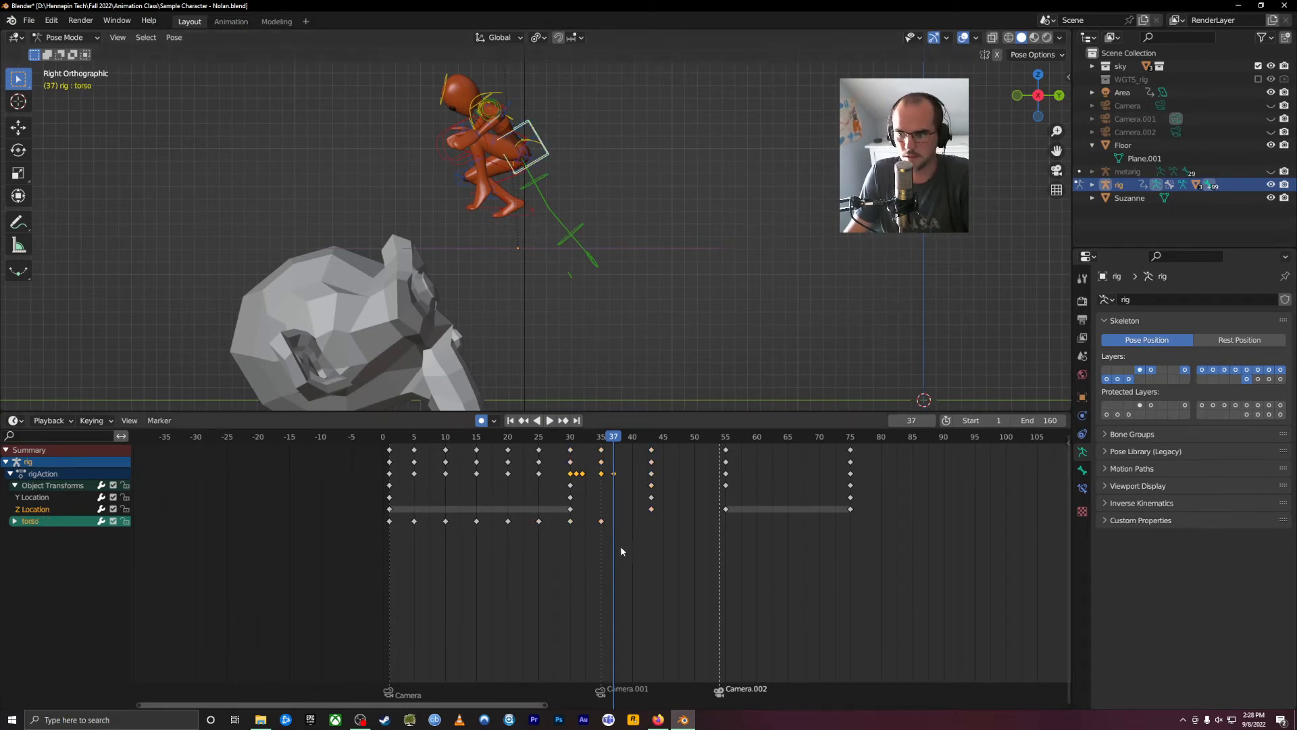
{"action": "left_click", "coordinate": [616, 568]}
{"action": "key", "text": "r"}
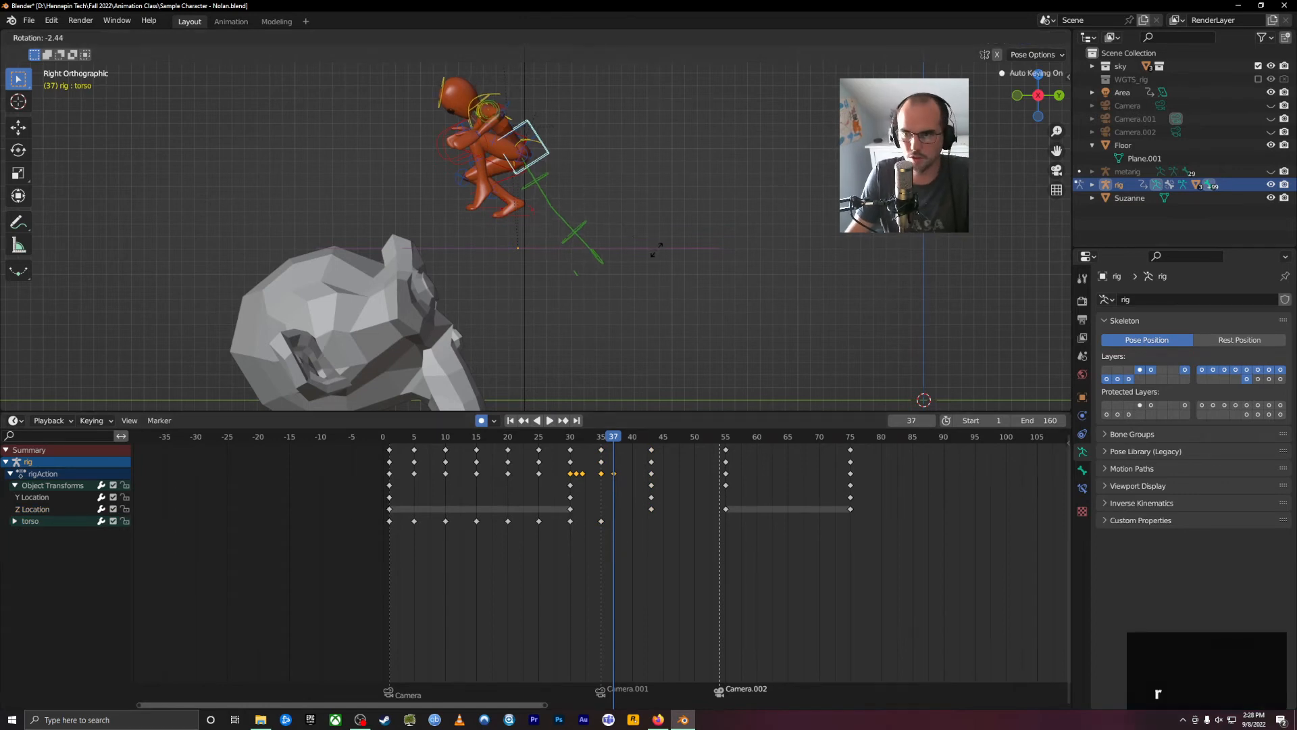
{"action": "left_click", "coordinate": [658, 204]}
{"action": "mouse_move", "coordinate": [615, 436]}
{"action": "left_mouse_down"}
{"action": "mouse_move", "coordinate": [574, 449]}
{"action": "mouse_move", "coordinate": [613, 446]}
{"action": "left_mouse_up"}
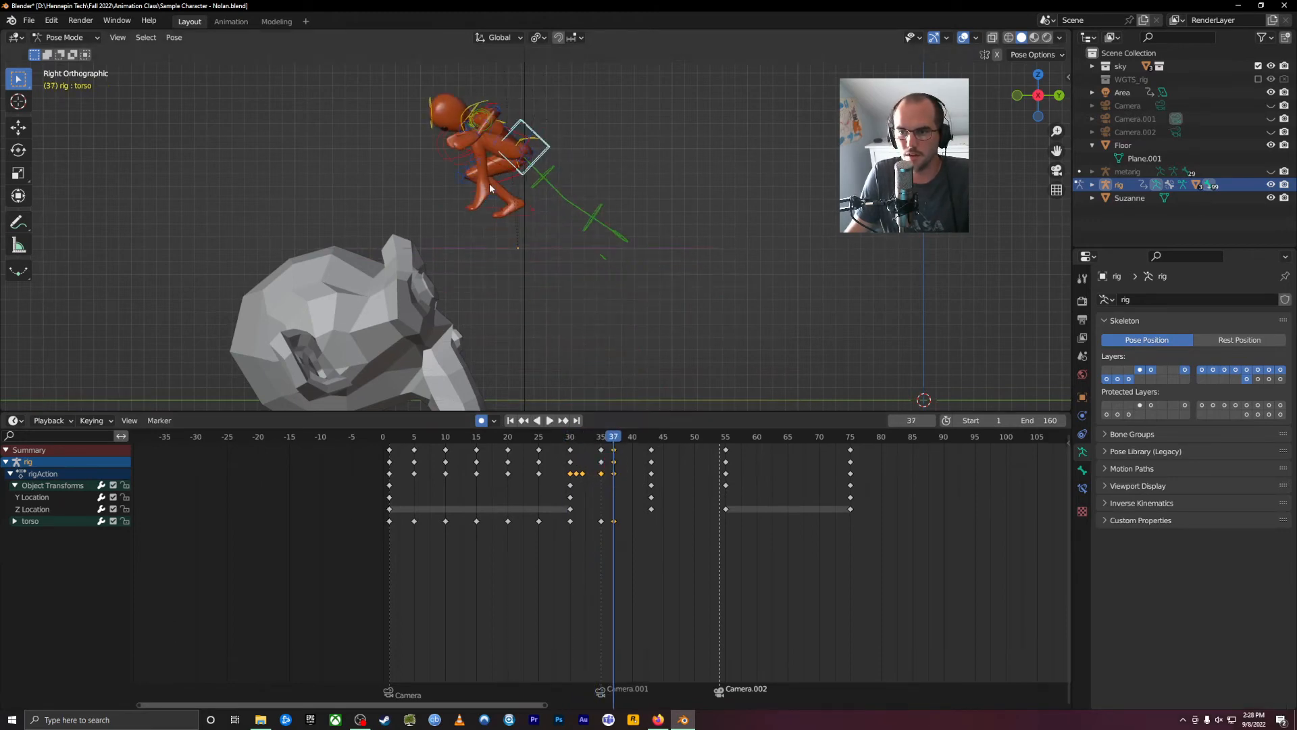
Move the right foot's IK control back behind the hips at frame 37 and rotate it so the toes point down.
{"action": "left_click", "coordinate": [516, 212]}
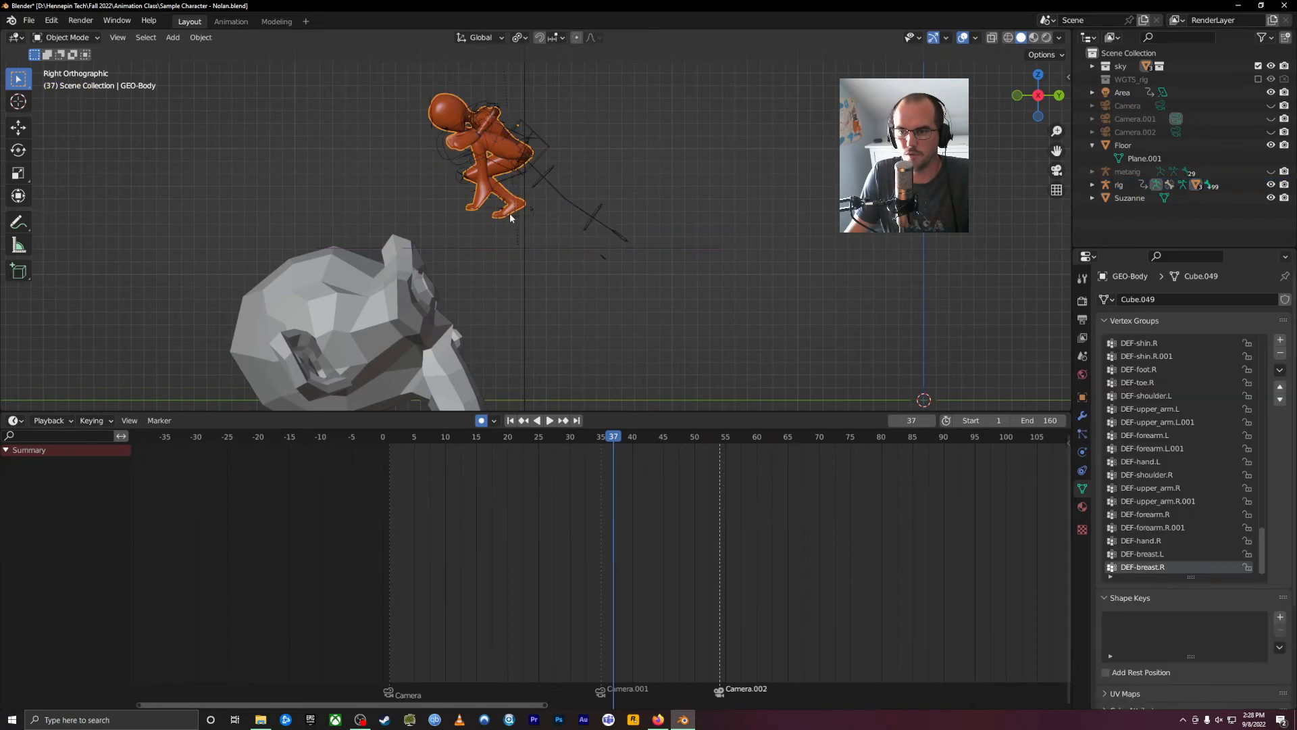
{"action": "left_click", "coordinate": [509, 213]}
{"action": "scroll", "coordinate": [504, 140], "scroll_direction": "up", "scroll_amount": 2}
{"action": "key", "text": "KP_Decimal"}
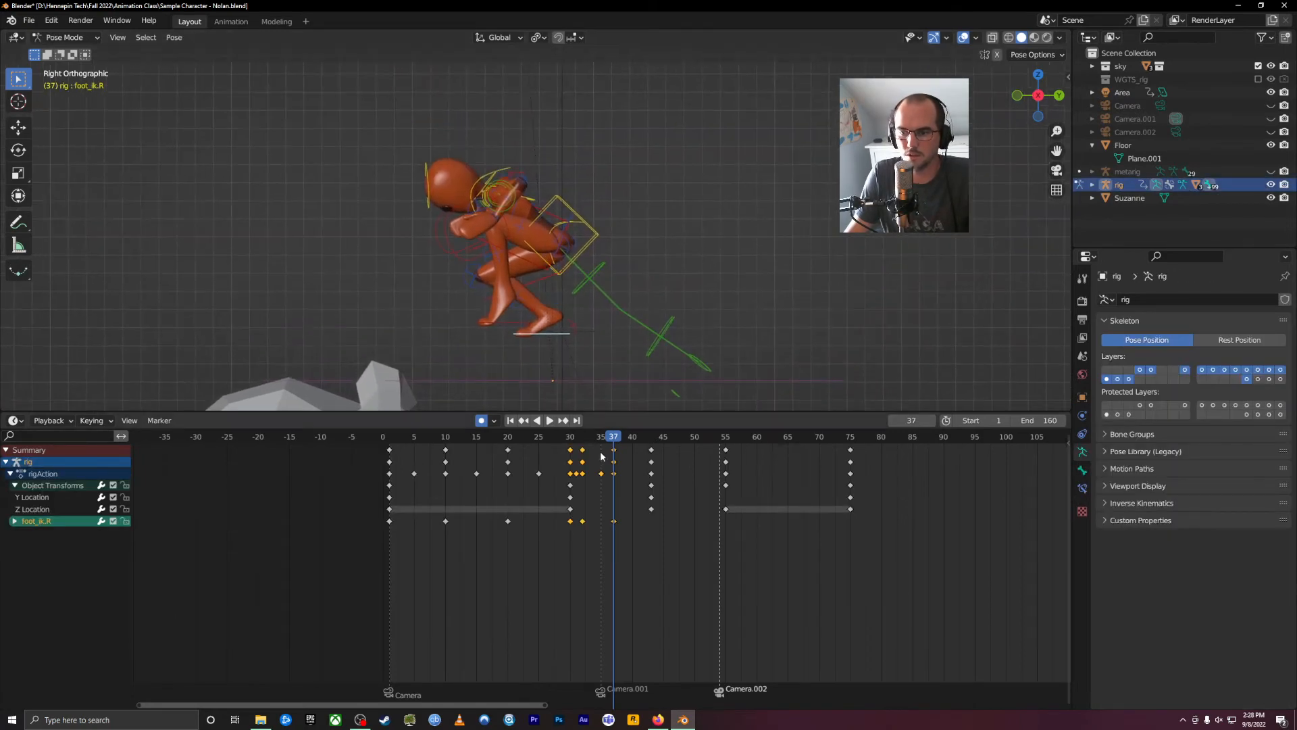
{"action": "left_click_drag", "start_coordinate": [606, 413], "coordinate": [628, 562]}
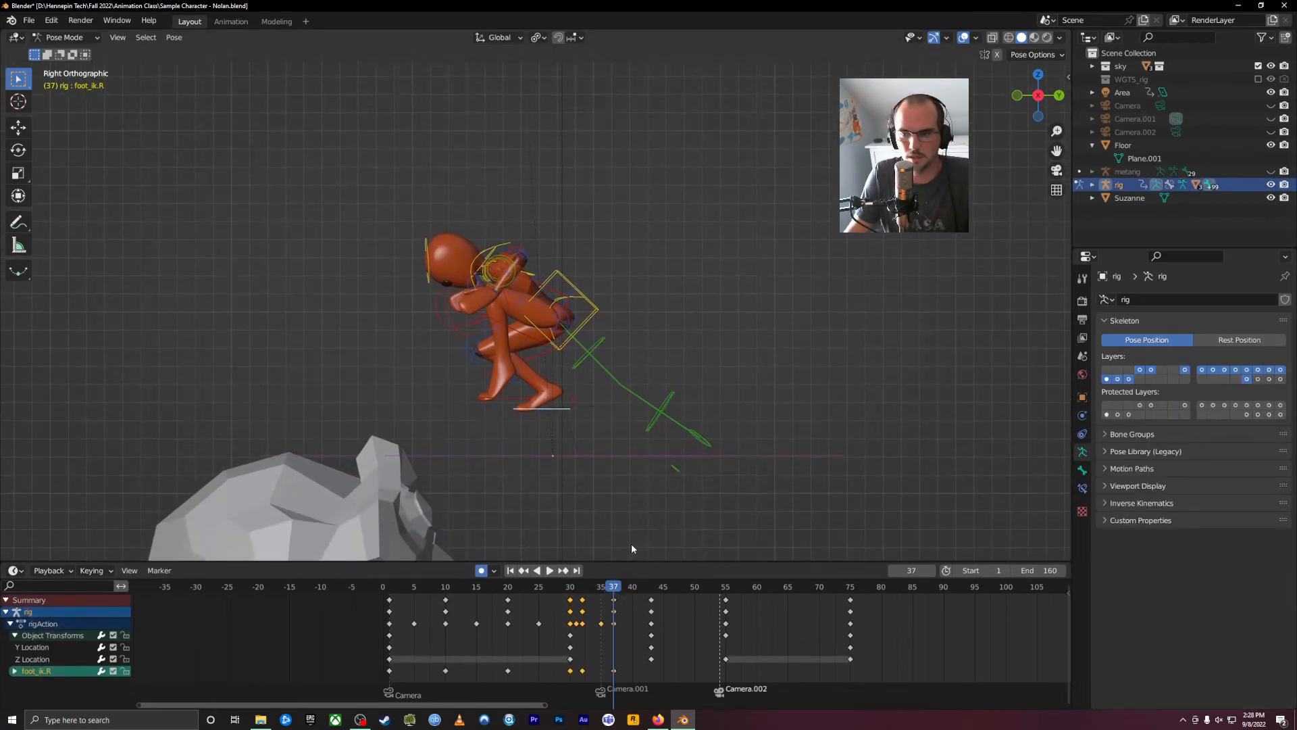
{"action": "key", "text": "g"}
{"action": "left_click", "coordinate": [698, 447]}
{"action": "key", "text": "r"}
{"action": "left_click", "coordinate": [683, 275]}
{"action": "key", "text": "g"}
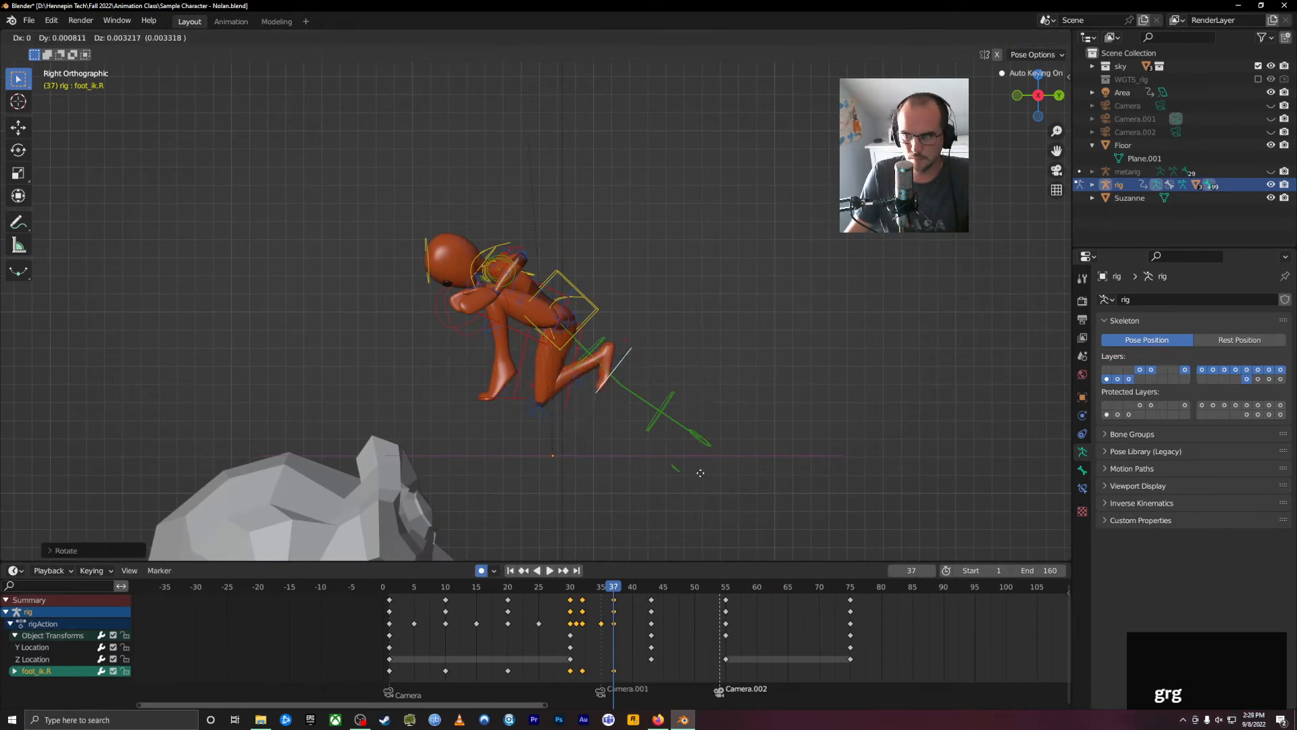
{"action": "left_click", "coordinate": [704, 490]}
Move the left foot's IK control down and backward at frame 37 and check the leg motion around that frame.
{"action": "left_click", "coordinate": [505, 395]}
{"action": "key", "text": "g"}
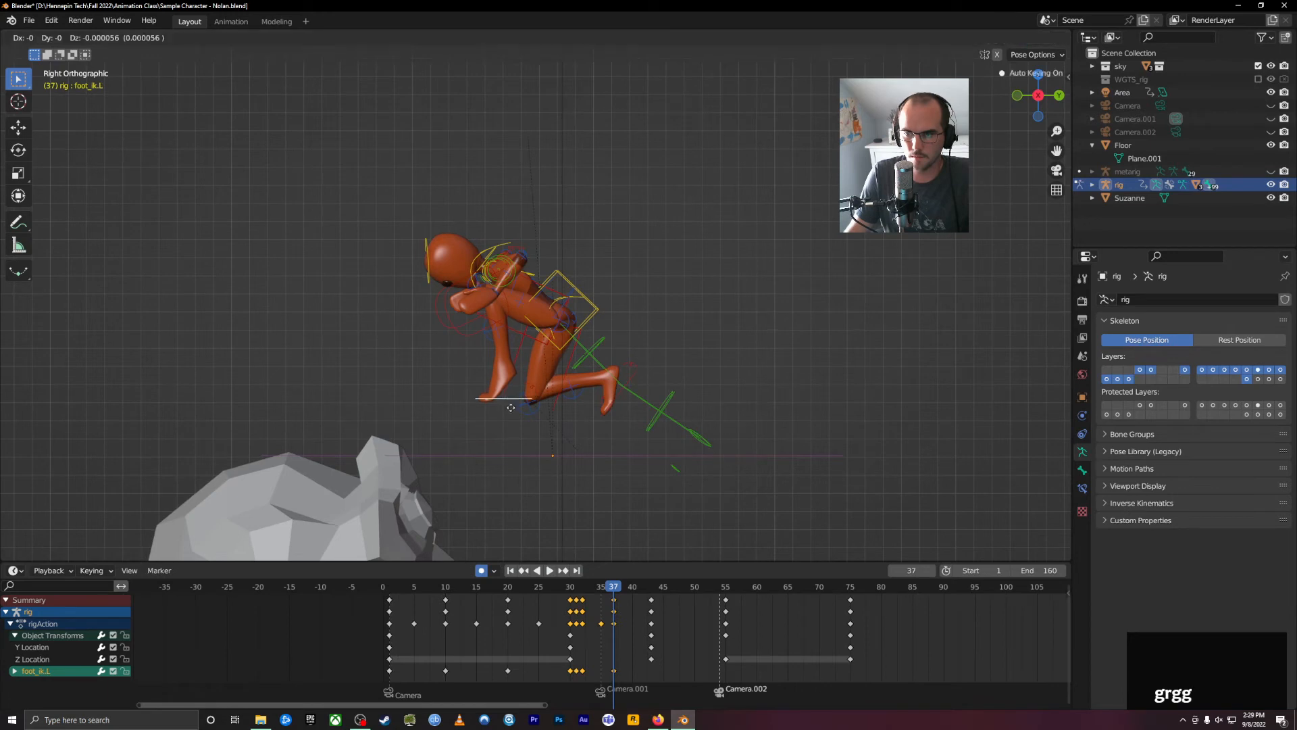
{"action": "left_click", "coordinate": [540, 436]}
{"action": "mouse_move", "coordinate": [614, 590]}
{"action": "left_mouse_down"}
{"action": "mouse_move", "coordinate": [564, 590]}
{"action": "mouse_move", "coordinate": [613, 601]}
{"action": "left_mouse_up"}
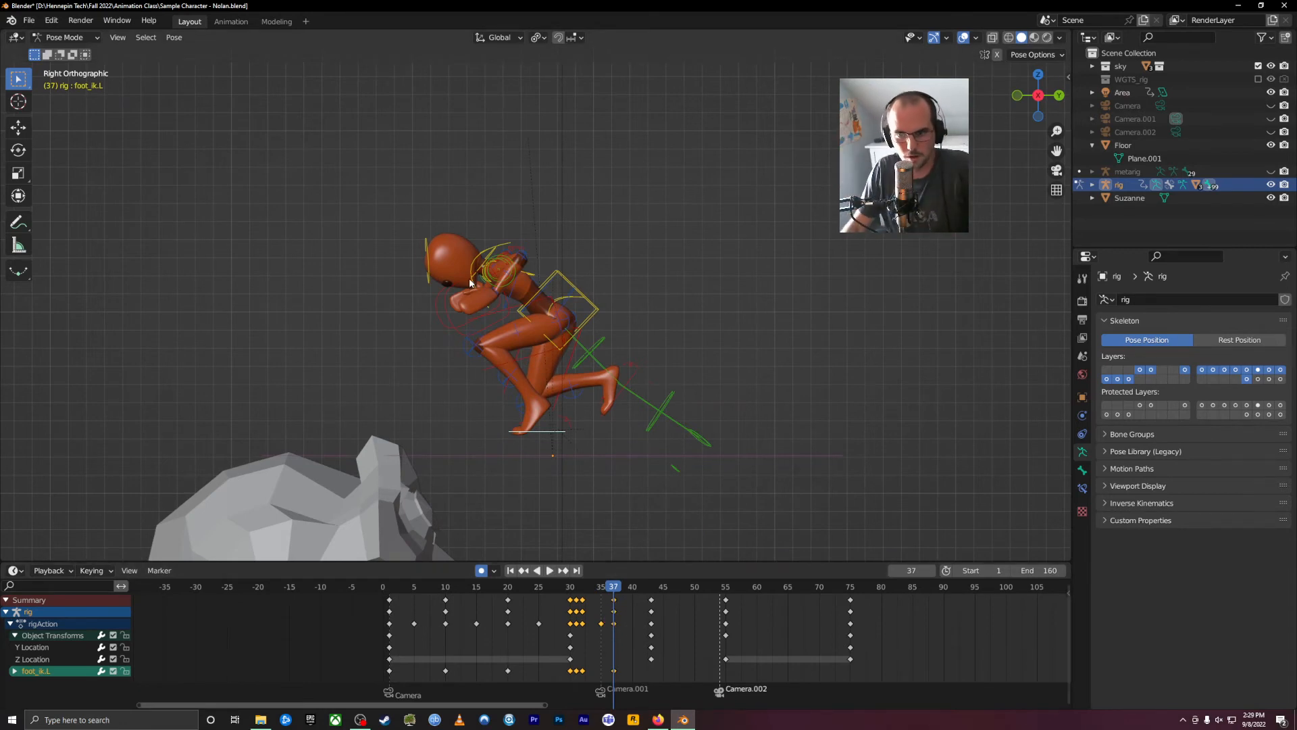
Try lowering the left hand's IK control at frame 37 from a front view, and undo the move.
{"action": "left_click", "coordinate": [449, 326]}
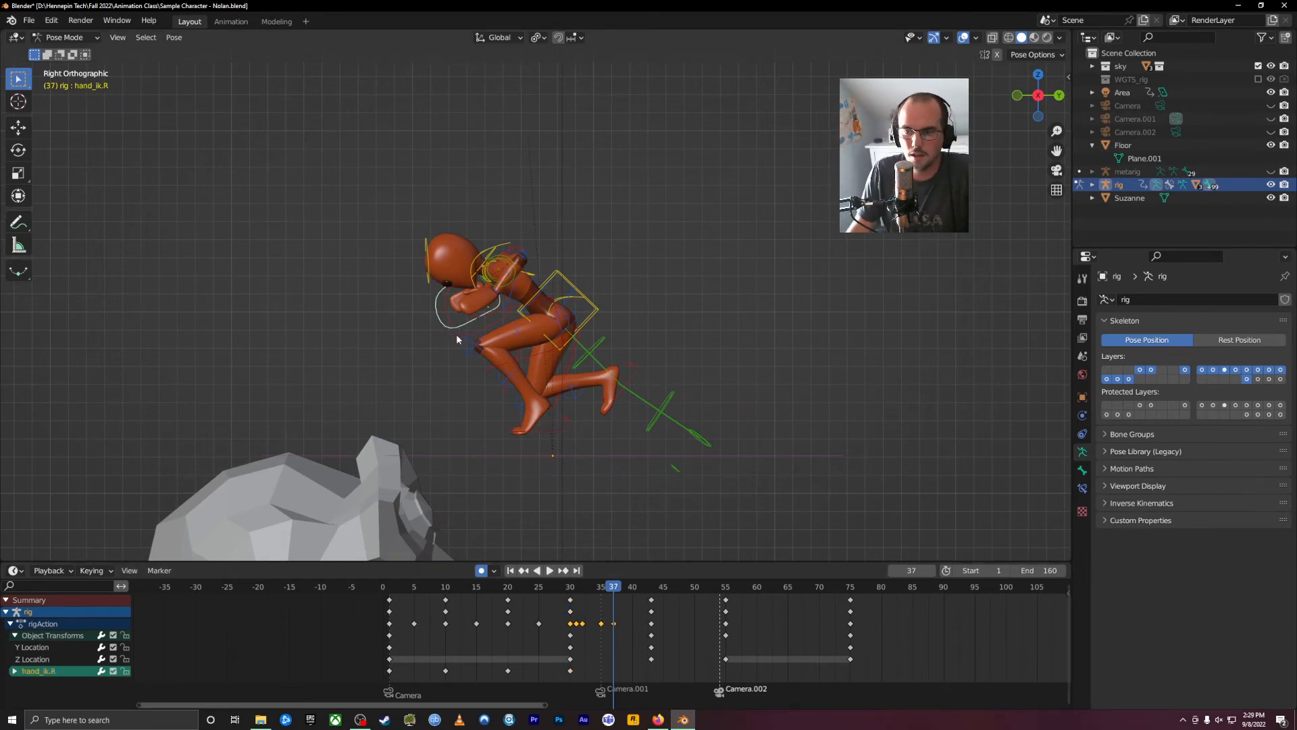
{"action": "middle_click_drag", "start_coordinate": [609, 347], "coordinate": [744, 331]}
{"action": "left_click", "coordinate": [630, 297]}
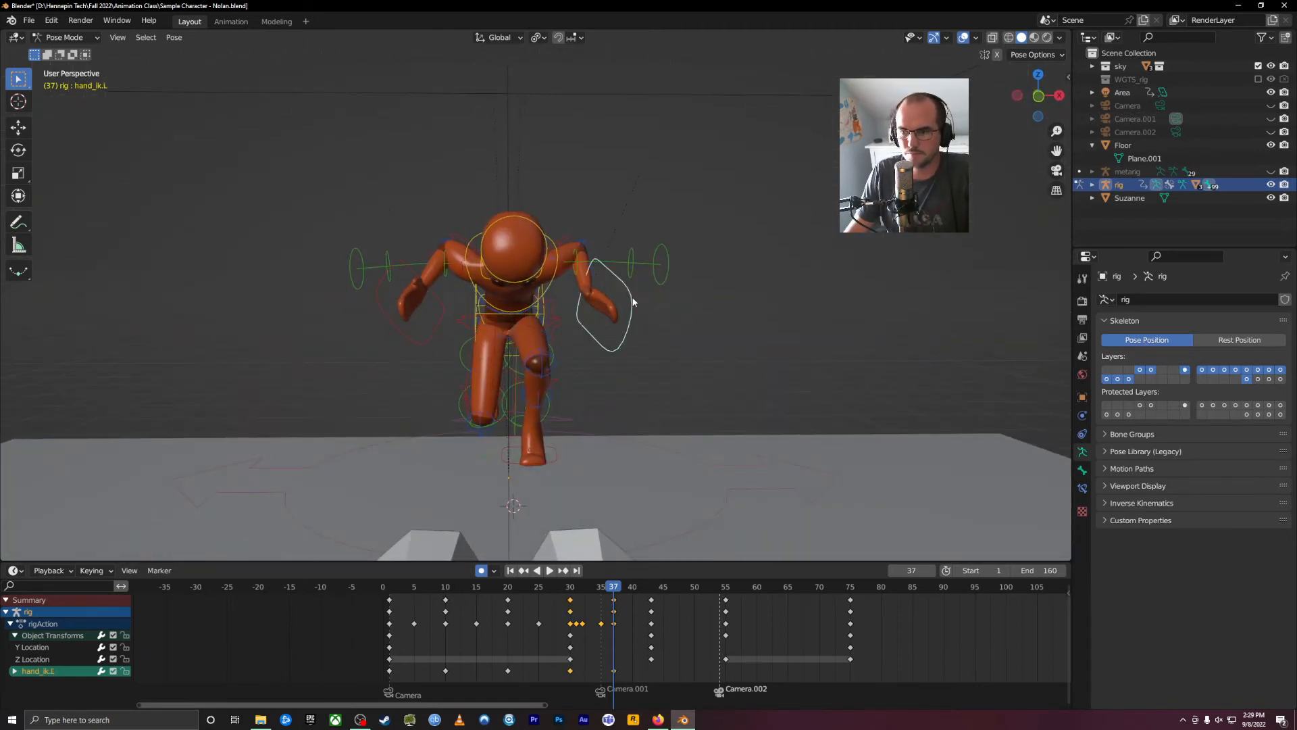
{"action": "left_click", "coordinate": [998, 56]}
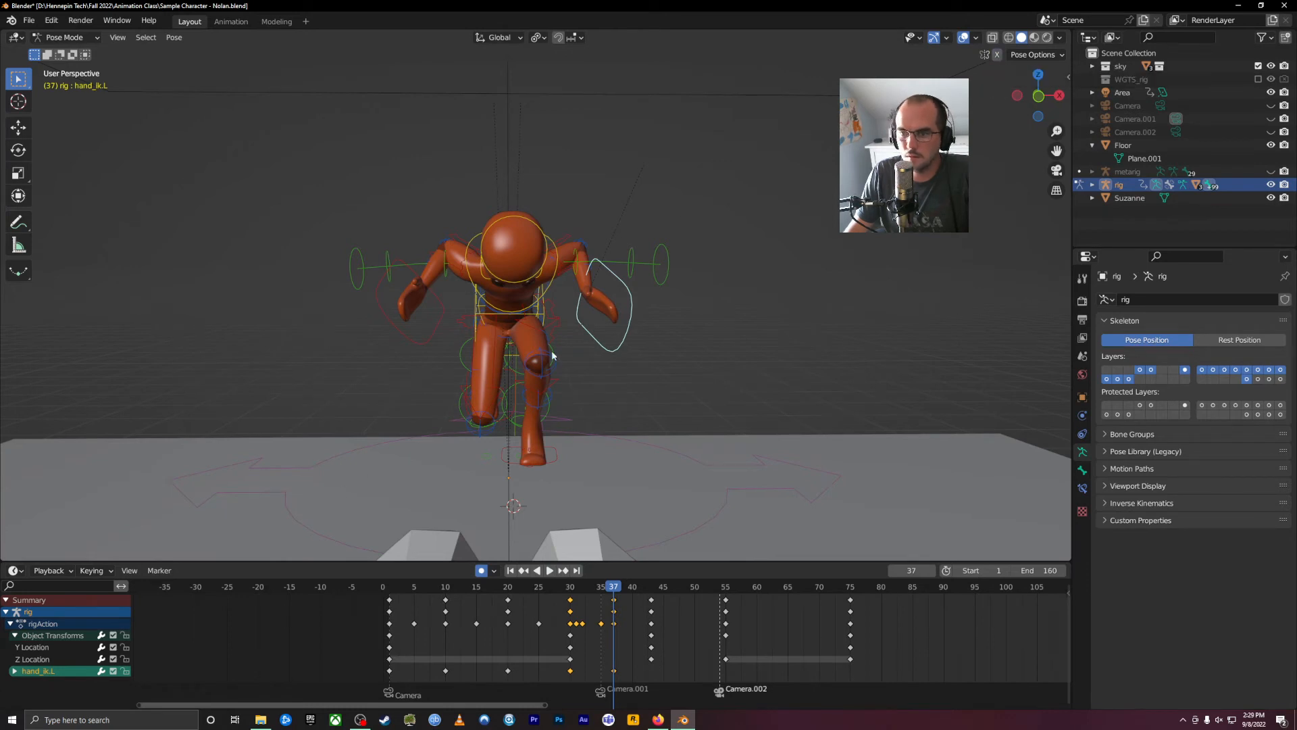
{"action": "key", "text": "g"}
{"action": "left_click", "coordinate": [740, 409]}
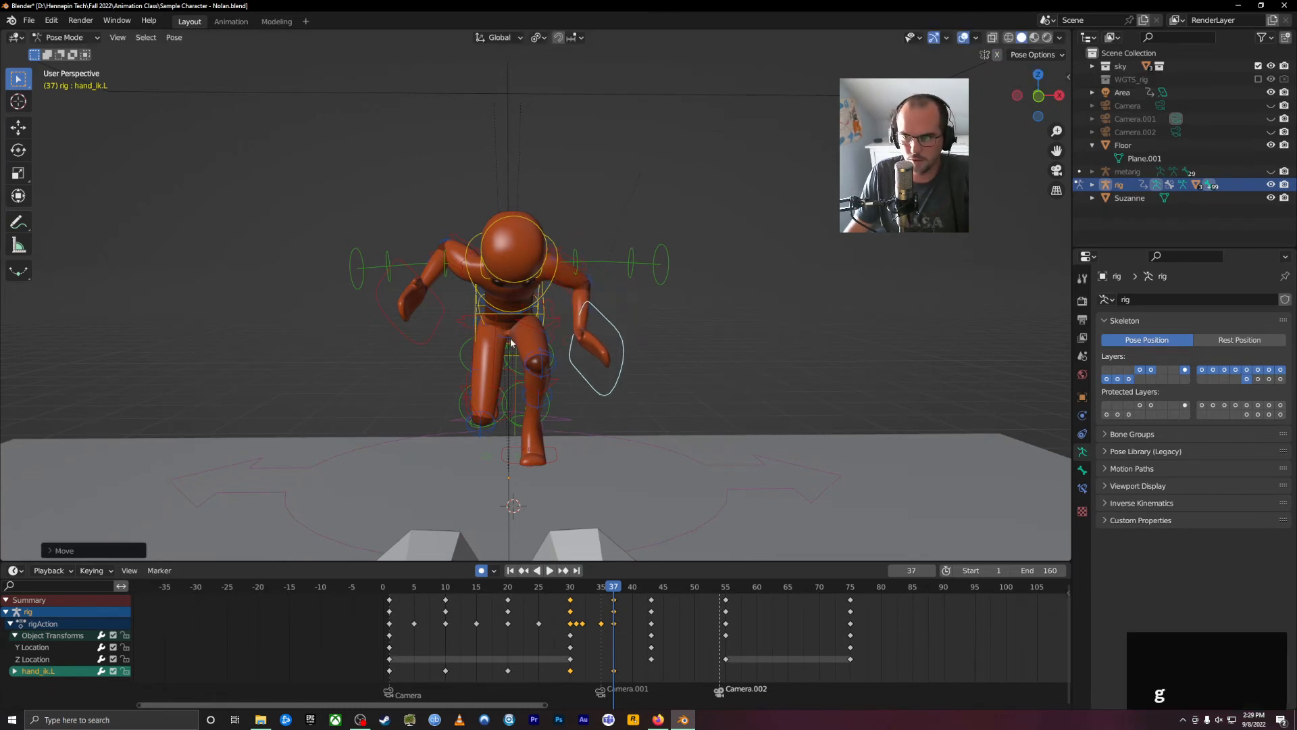
{"action": "key", "text": "ctrl+z"}
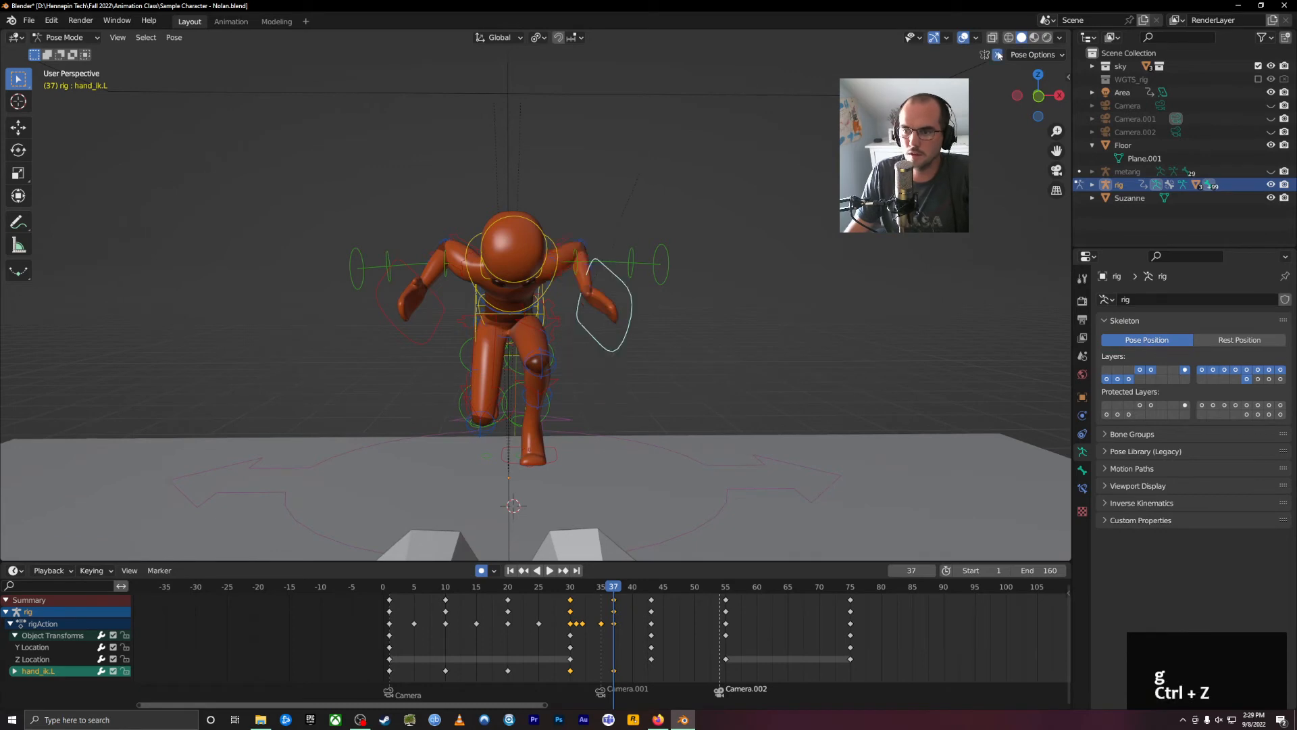
Try lowering both hands' IK controls together with X-axis mirroring at frame 37, and undo the move.
{"action": "key", "text": "g"}
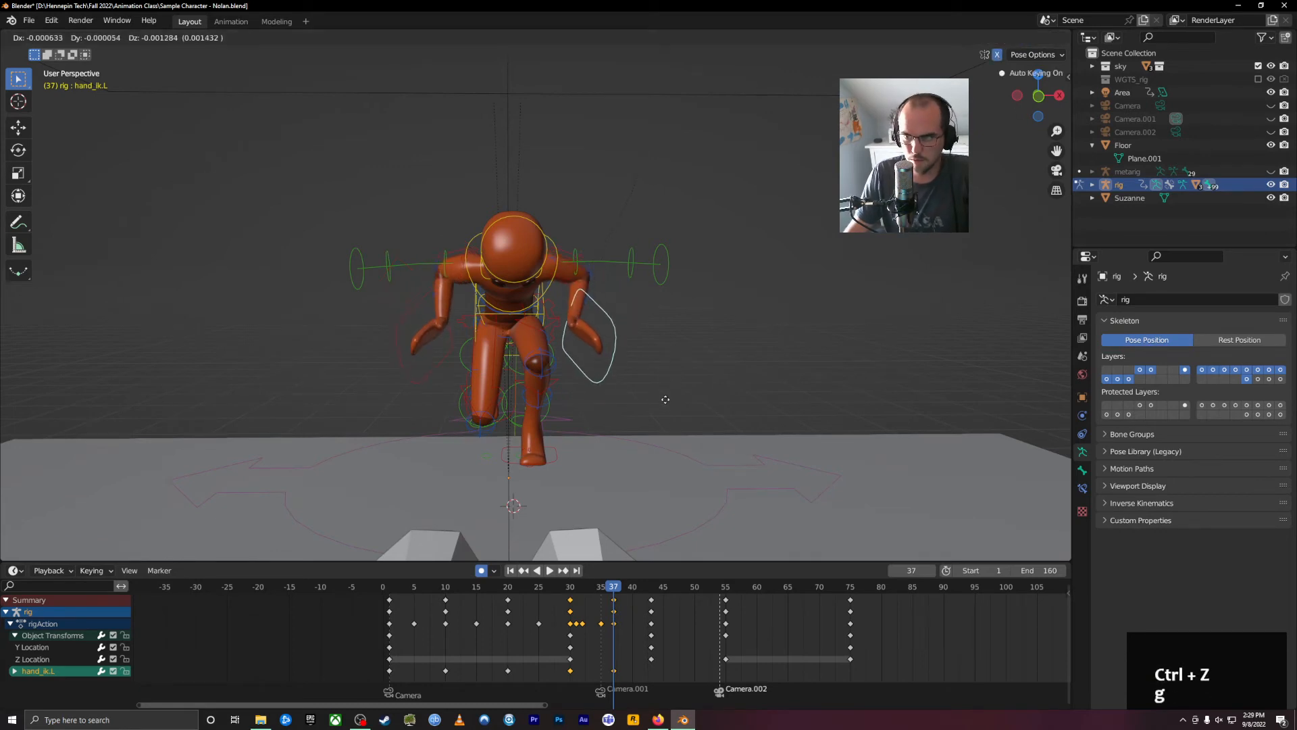
{"action": "left_click", "coordinate": [722, 415]}
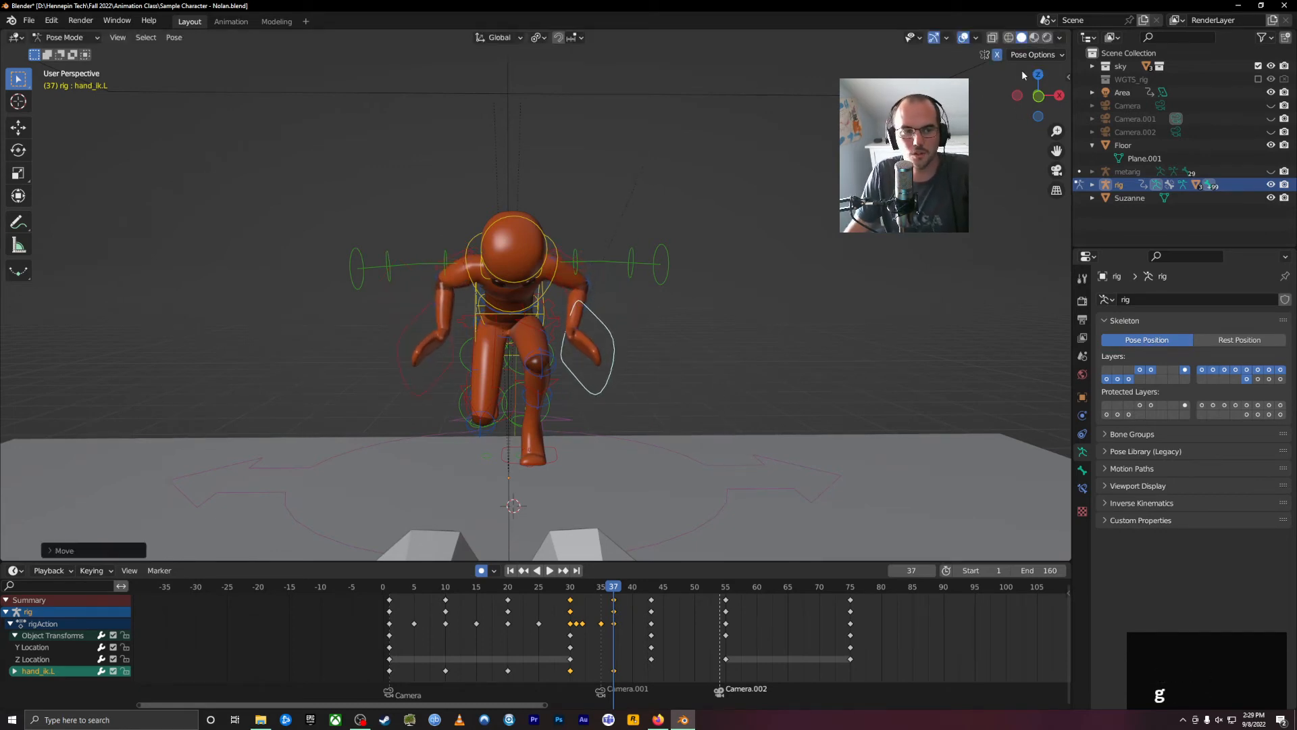
{"action": "key", "text": "ctrl+z"}
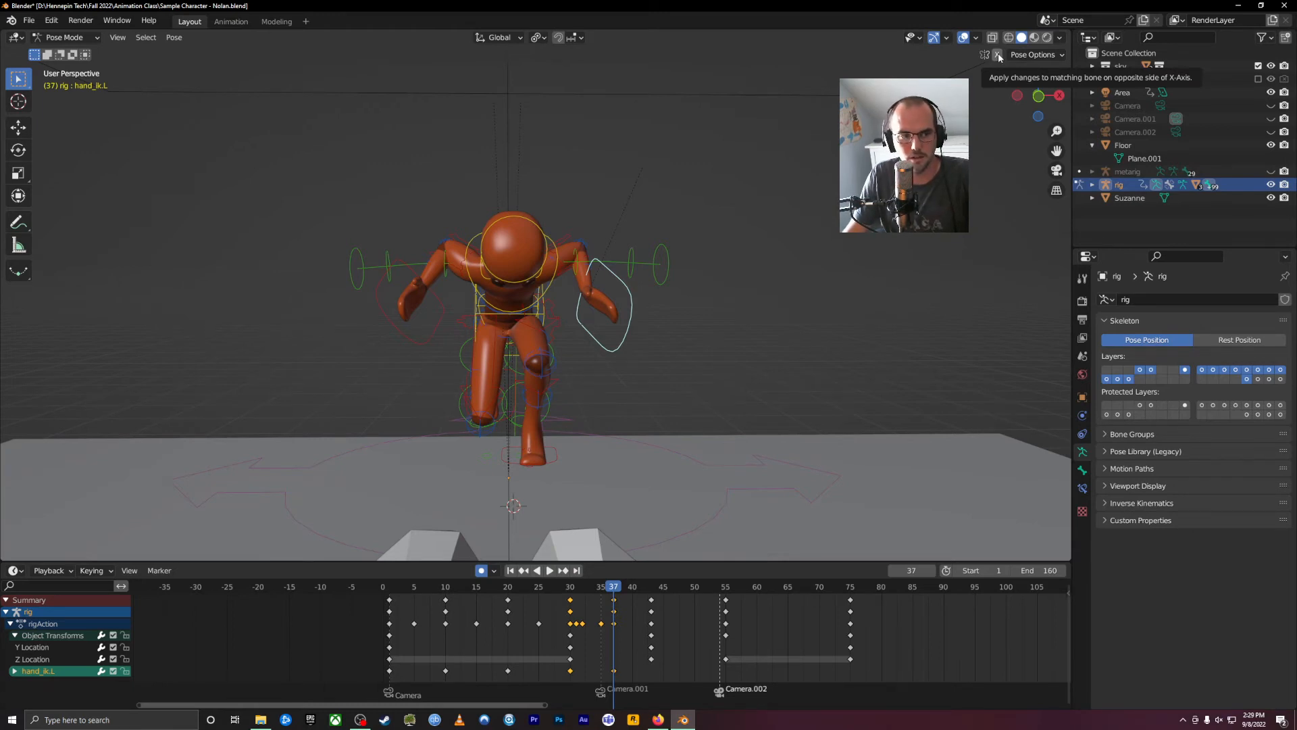
Enable X-axis mirroring and lower both hands' IK controls at frame 37.
{"action": "left_click", "coordinate": [998, 56]}
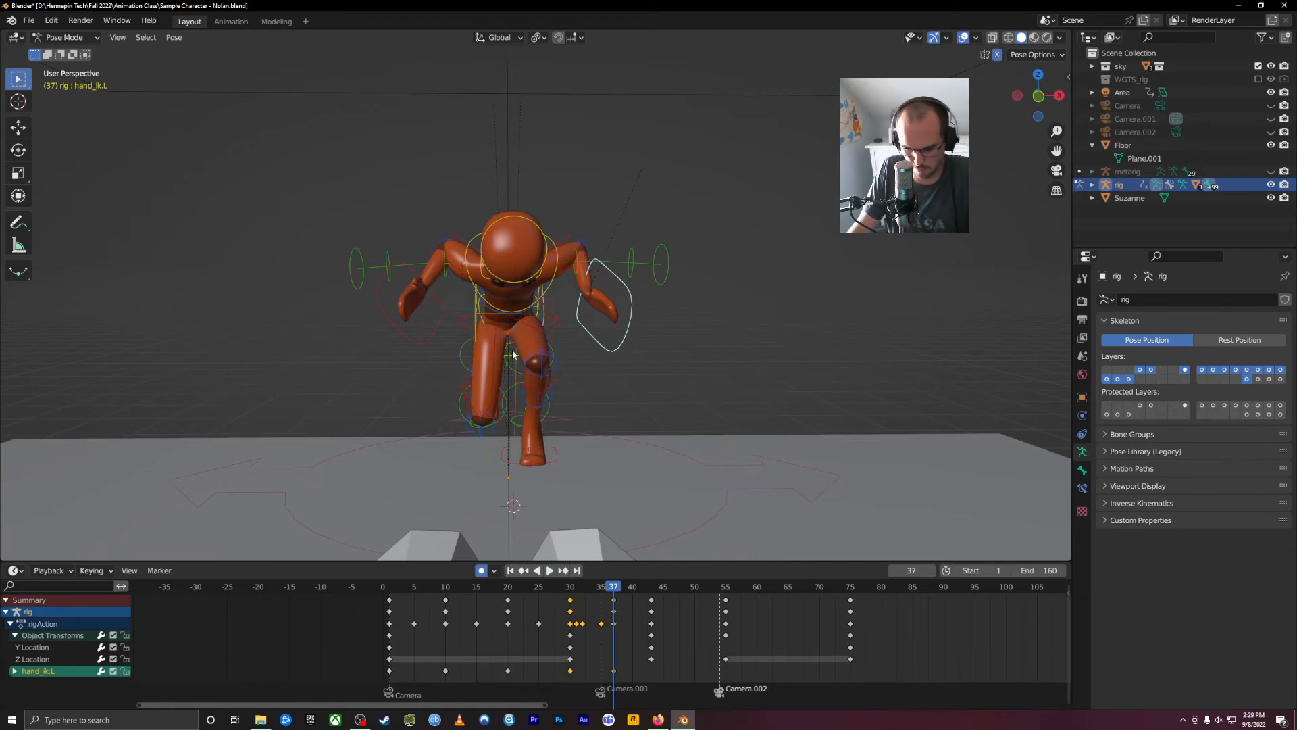
{"action": "key", "text": "g"}
{"action": "left_click", "coordinate": [608, 375]}
{"action": "middle_click_drag", "start_coordinate": [608, 375], "coordinate": [659, 448]}
Rotate both hands' IK controls at frame 37, comparing their angle from the front and the side.
{"action": "key", "text": "r"}
{"action": "left_click", "coordinate": [725, 394]}
{"action": "key", "text": "r"}
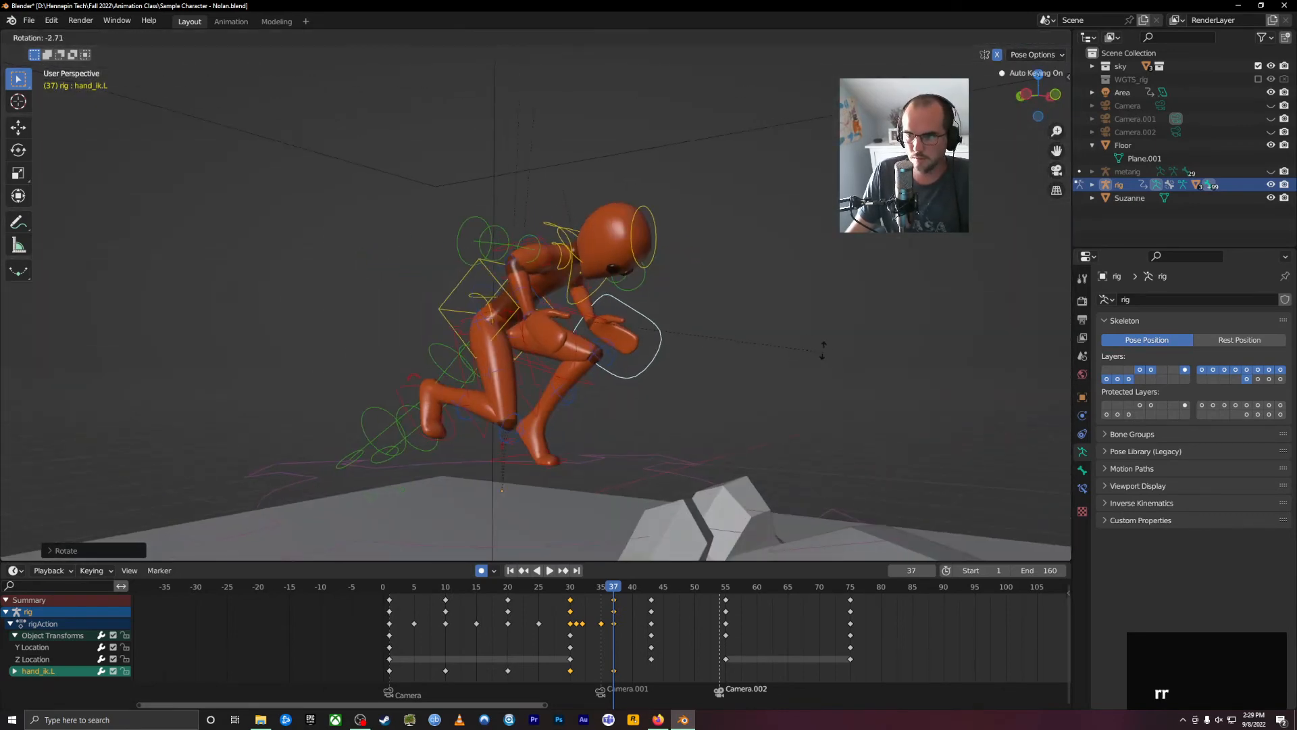
{"action": "middle_click_drag", "start_coordinate": [716, 344], "coordinate": [813, 425]}
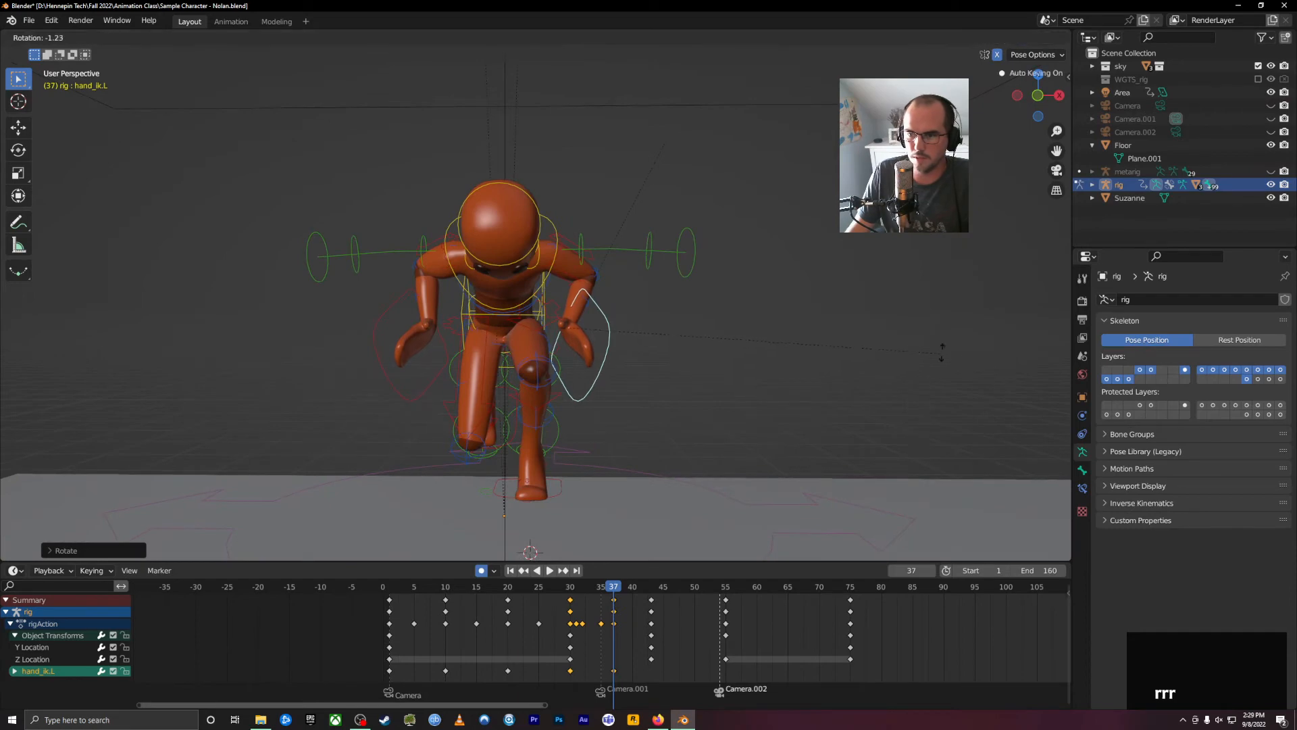
{"action": "middle_click_drag", "start_coordinate": [828, 358], "coordinate": [675, 353]}
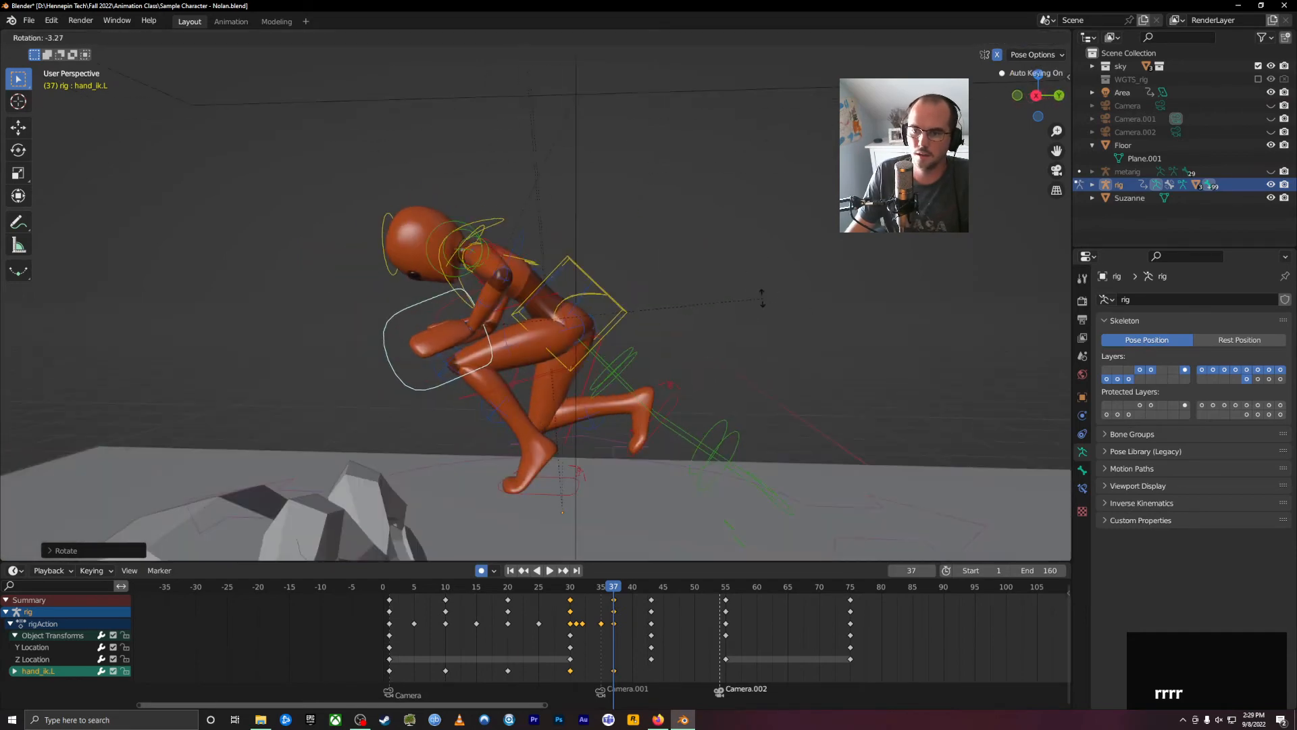
{"action": "left_click", "coordinate": [704, 181]}
Turn both hands' IK controls from a top view at frame 37 and check the pose from the side.
{"action": "middle_click_drag", "start_coordinate": [628, 392], "coordinate": [853, 370]}
{"action": "key", "text": "KP_1"}
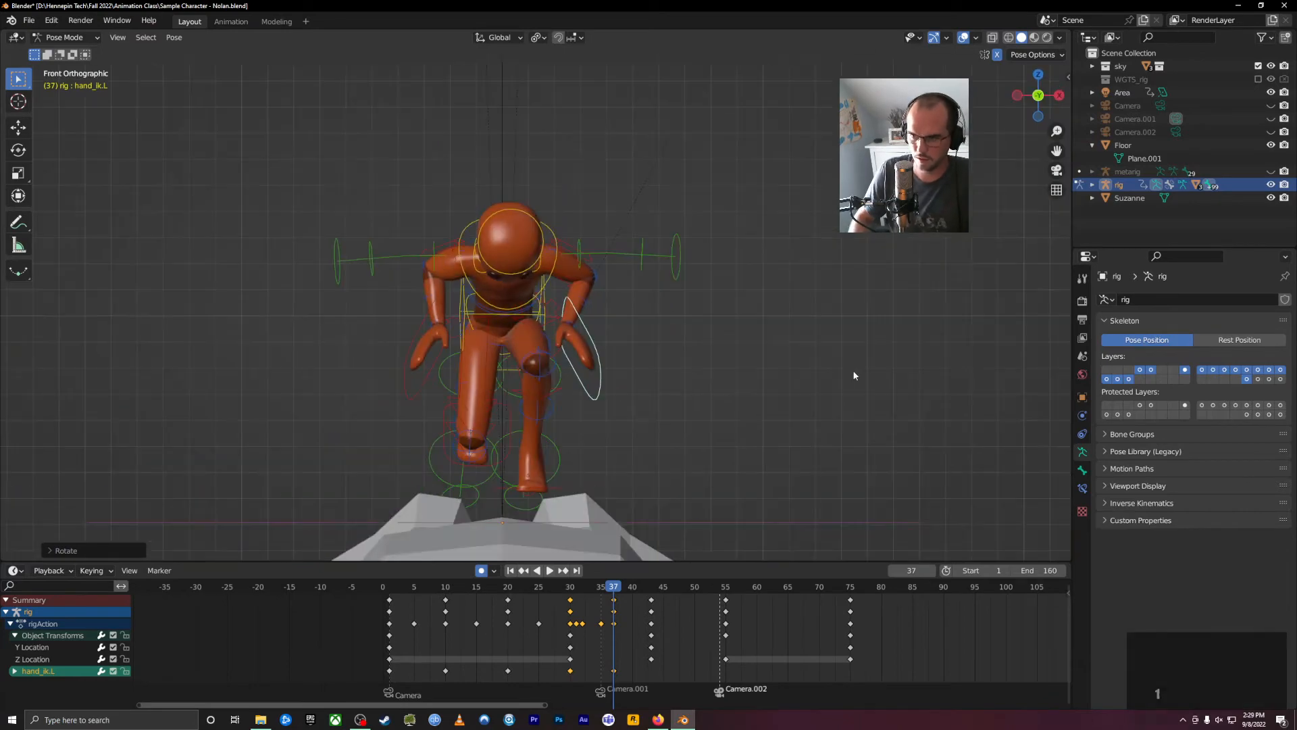
{"action": "key", "text": "KP_3"}
{"action": "key", "text": "KP_7"}
{"action": "key", "text": "r"}
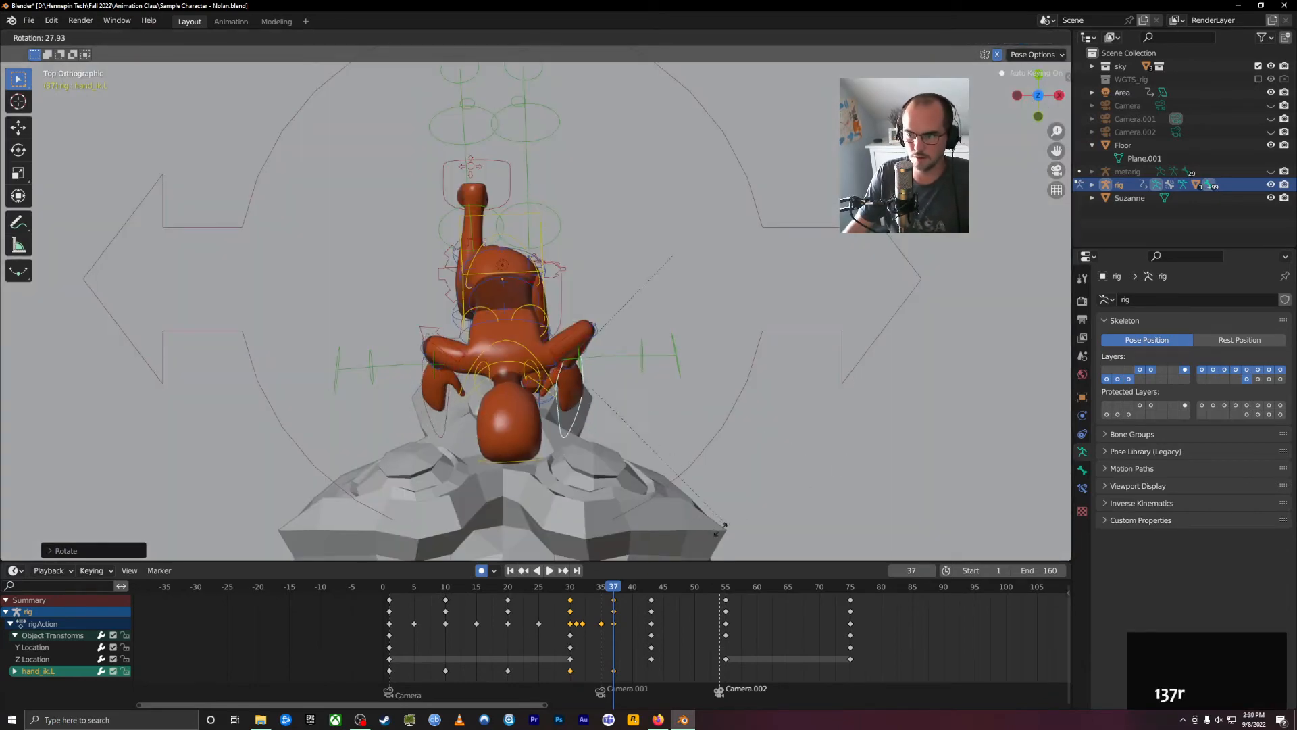
{"action": "left_click", "coordinate": [619, 531]}
{"action": "mouse_move", "coordinate": [620, 536]}
{"action": "middle_mouse_down"}
{"action": "mouse_move", "coordinate": [718, 371]}
{"action": "mouse_move", "coordinate": [642, 162]}
{"action": "mouse_move", "coordinate": [593, 237]}
{"action": "mouse_move", "coordinate": [631, 543]}
{"action": "middle_mouse_up"}
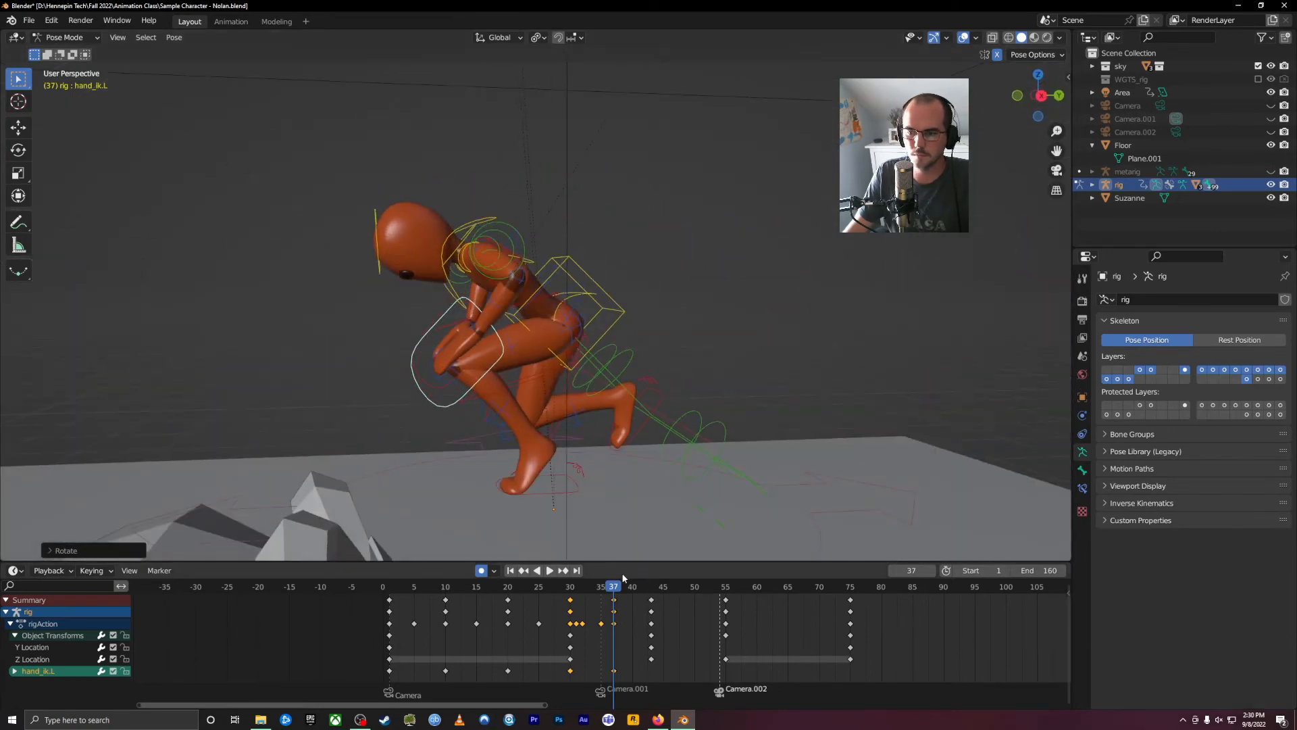
{"action": "key", "text": "3"}
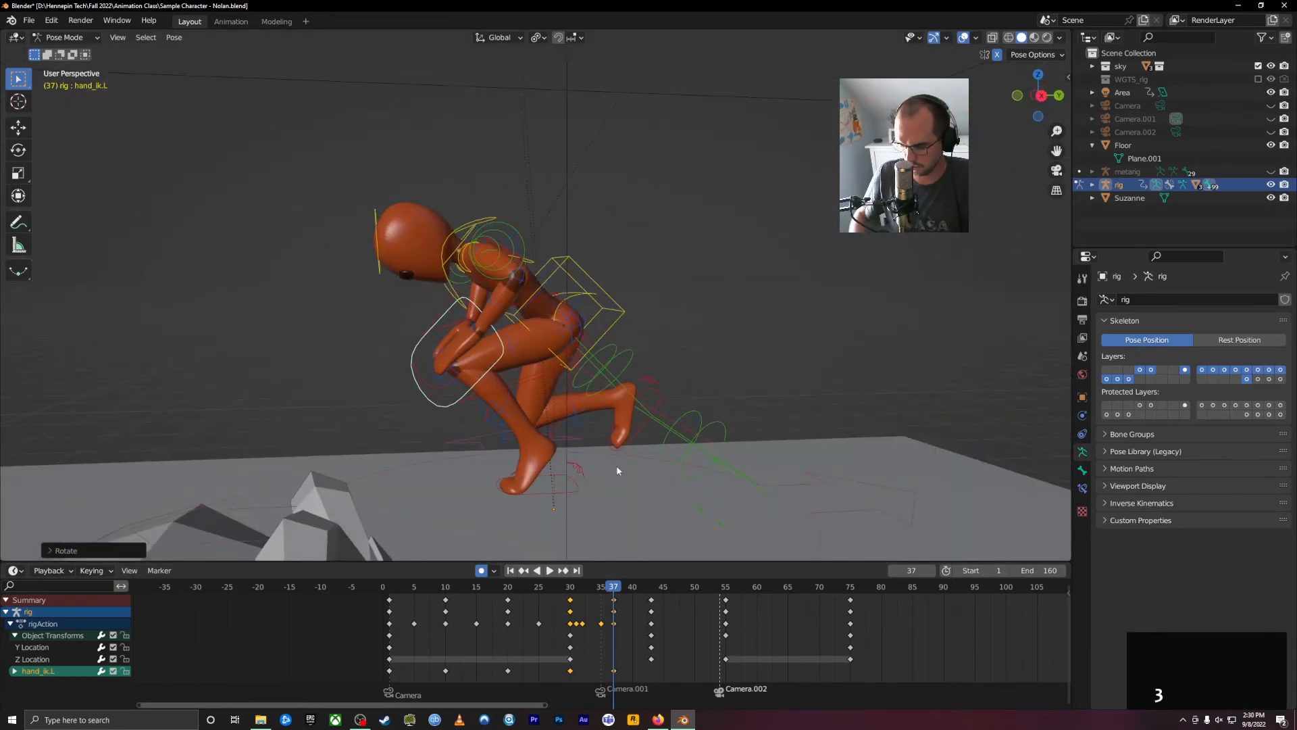
{"action": "key", "text": "3"}
{"action": "scroll", "coordinate": [683, 405], "scroll_direction": "down", "scroll_amount": 3}
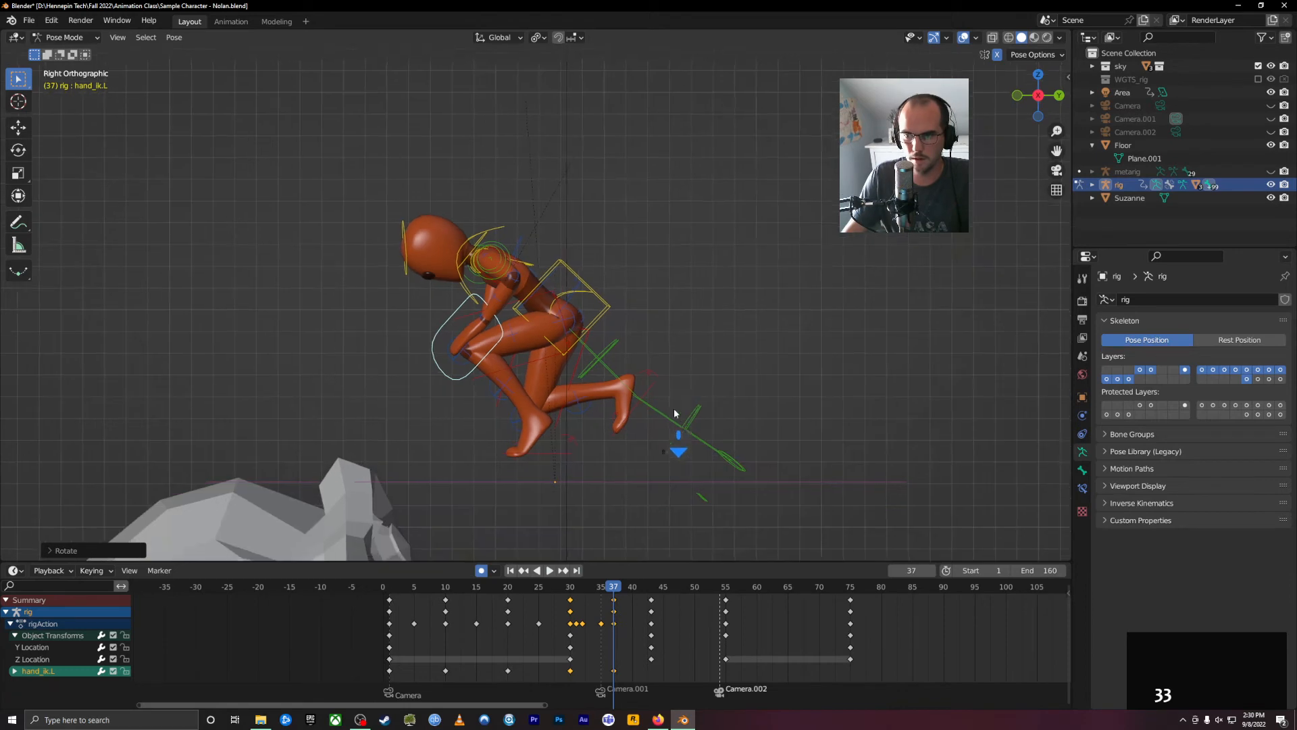
{"action": "mouse_move", "coordinate": [608, 586]}
{"action": "left_mouse_down"}
{"action": "mouse_move", "coordinate": [536, 599]}
{"action": "mouse_move", "coordinate": [615, 606]}
{"action": "left_mouse_up"}
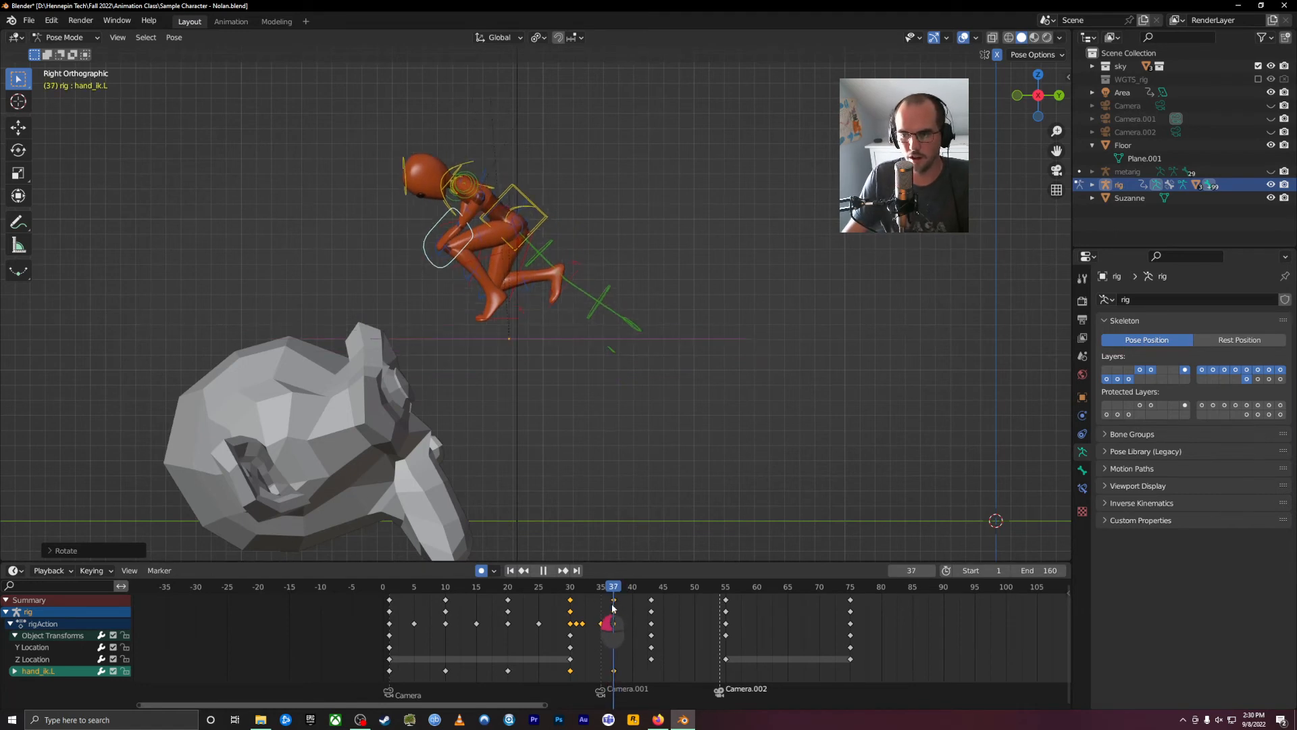
{"action": "key", "text": "Escape"}
Rotate the torso control forward at frame 43 in the side view so the character tips head down above Suzanne.
{"action": "left_click", "coordinate": [538, 214]}
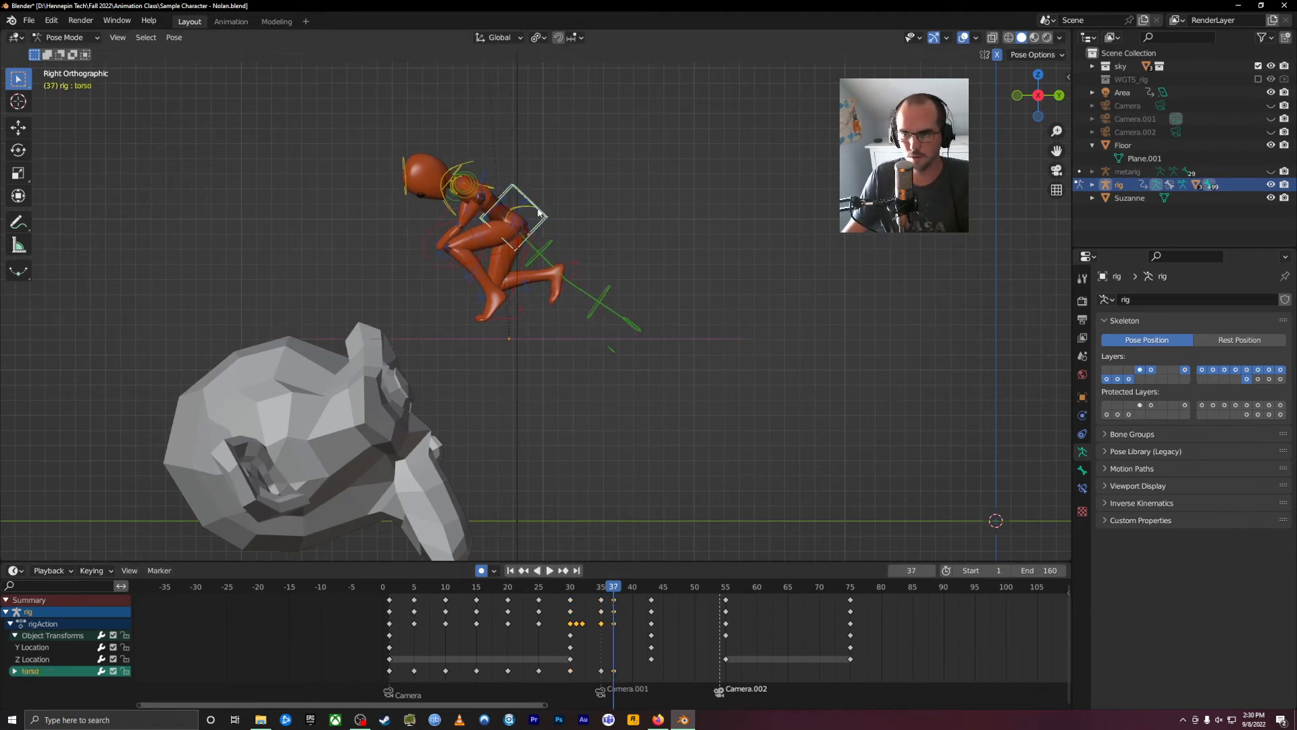
{"action": "left_click_drag", "start_coordinate": [625, 592], "coordinate": [649, 611]}
{"action": "scroll", "coordinate": [397, 286], "scroll_direction": "down", "scroll_amount": 2}
{"action": "middle_click_drag", "start_coordinate": [331, 265], "coordinate": [516, 257], "text": "shift"}
{"action": "mouse_move", "coordinate": [656, 592]}
{"action": "left_mouse_down"}
{"action": "mouse_move", "coordinate": [696, 592]}
{"action": "mouse_move", "coordinate": [650, 592]}
{"action": "left_mouse_up"}
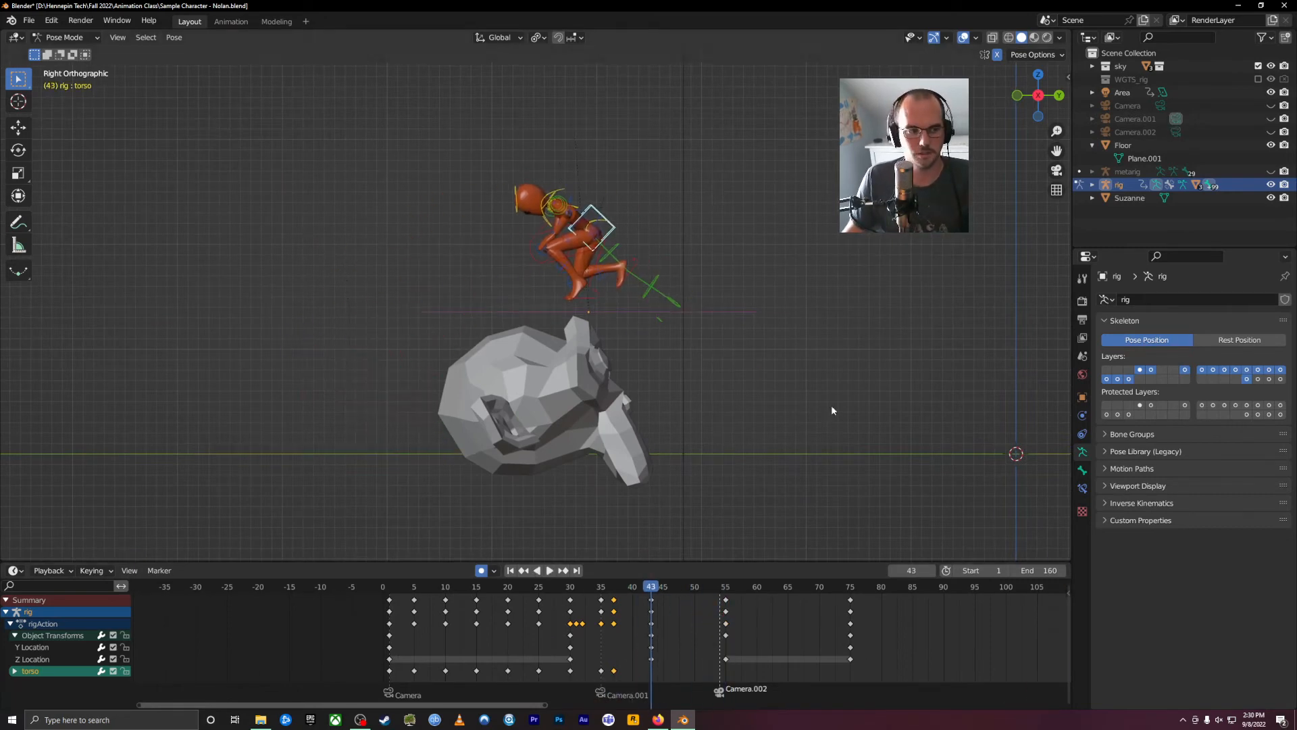
{"action": "key", "text": "r"}
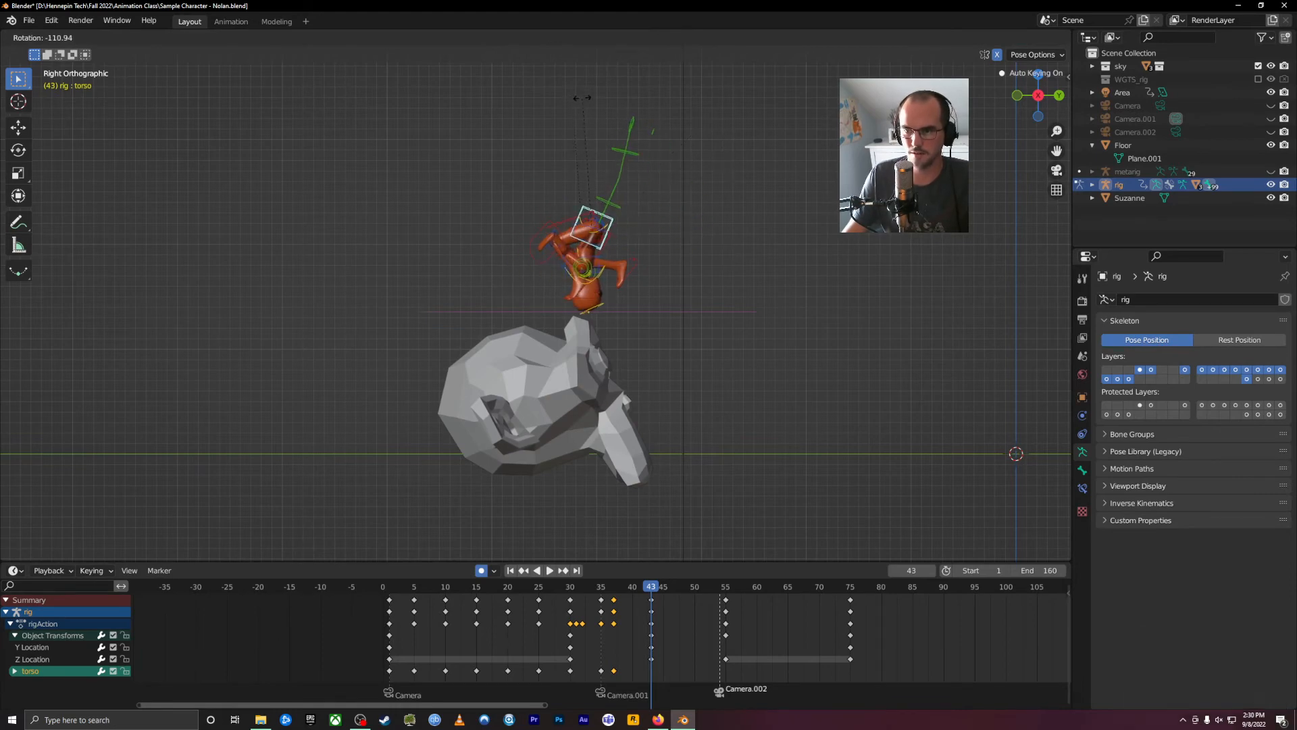
{"action": "left_click", "coordinate": [654, 316]}
{"action": "scroll", "coordinate": [655, 315], "scroll_direction": "up", "scroll_amount": 4}
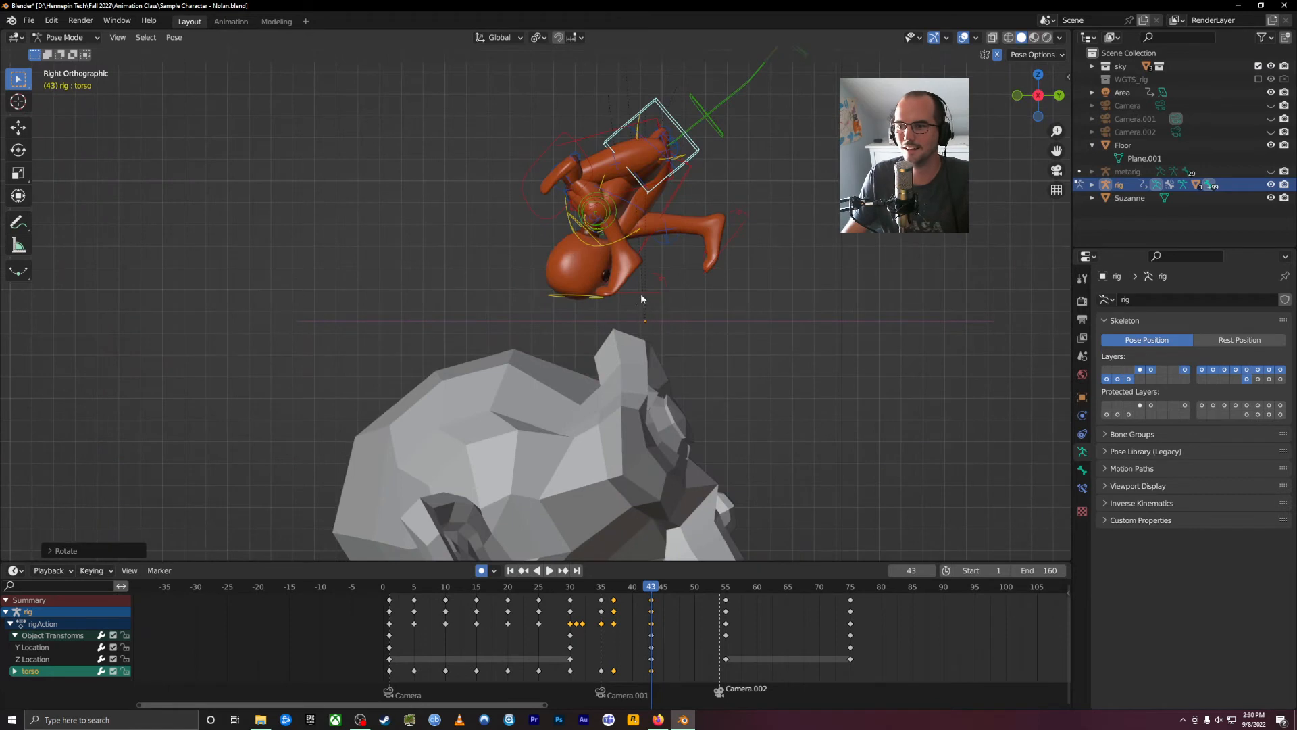
With X-axis mirroring off, move the left foot's IK control up behind the hips at frame 43 and rotate it to match the flip.
{"action": "left_click", "coordinate": [633, 293]}
{"action": "key", "text": "r"}
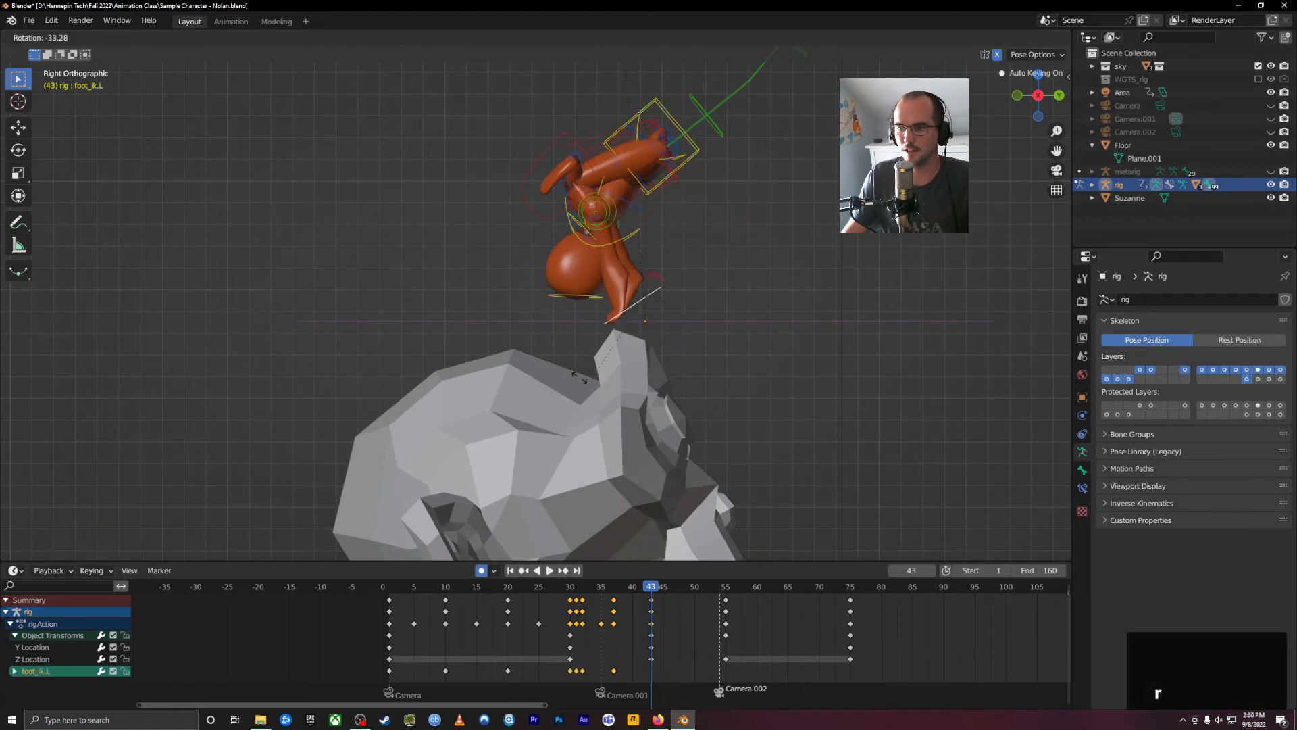
{"action": "right_click", "coordinate": [642, 348]}
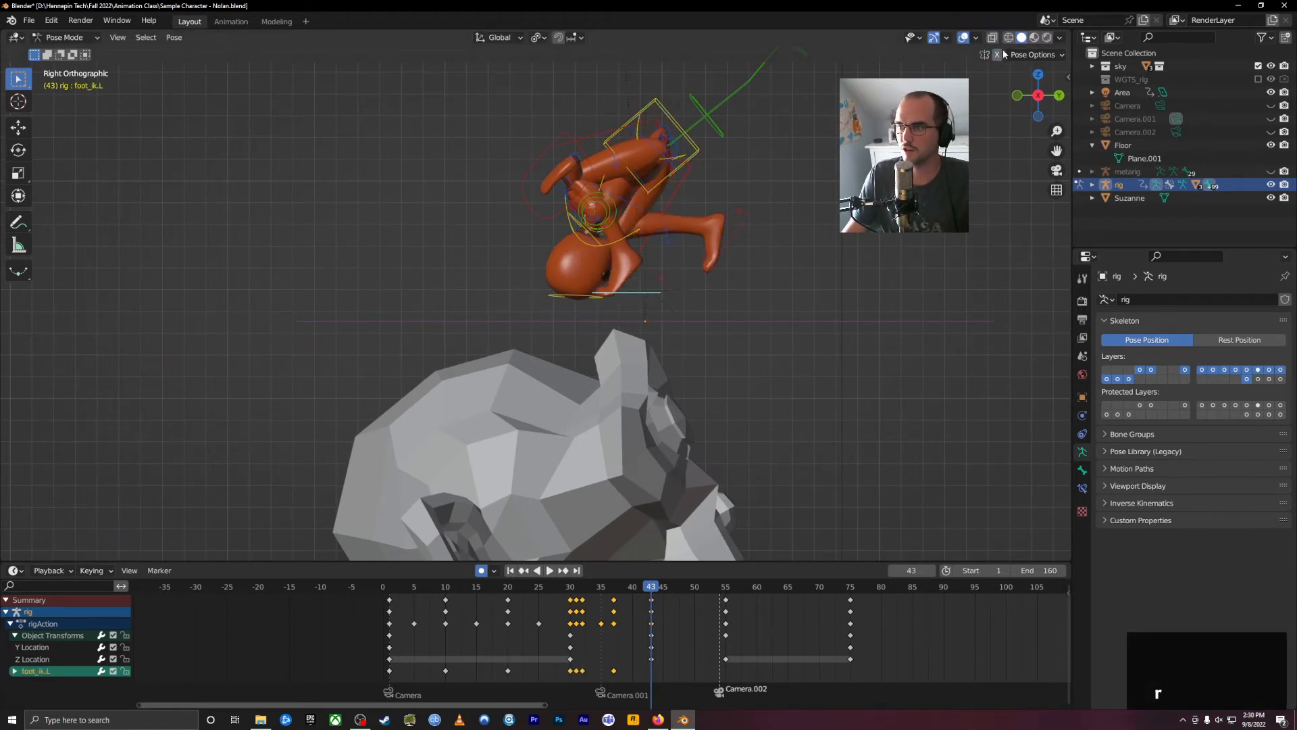
{"action": "key", "text": "g"}
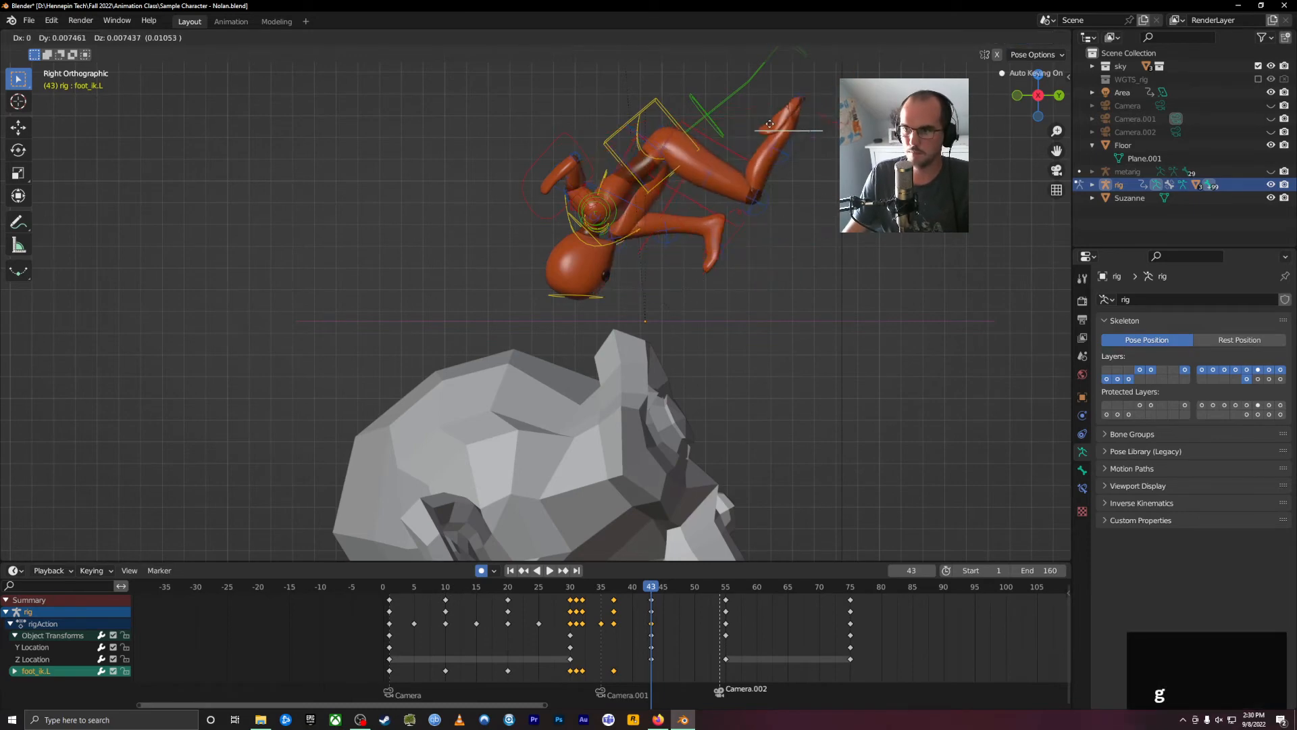
{"action": "key", "text": "r"}
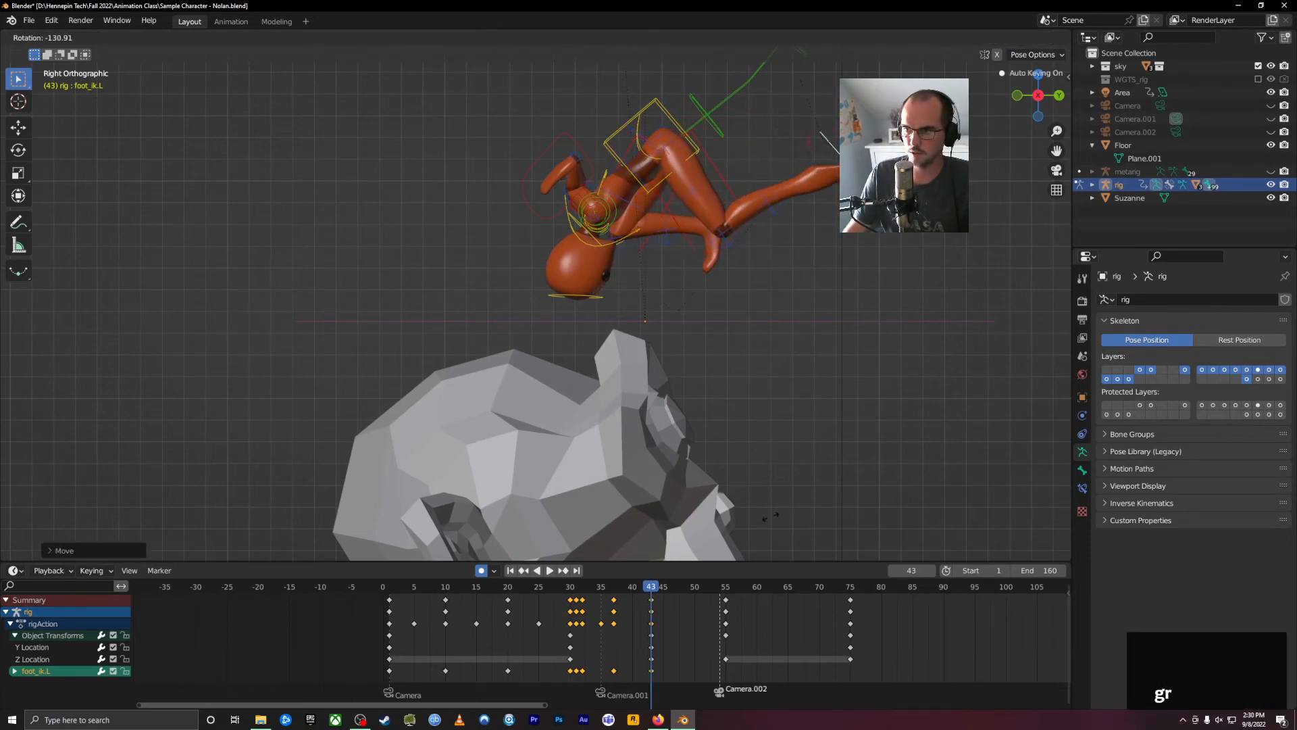
{"action": "left_click", "coordinate": [851, 407]}
{"action": "middle_click_drag", "start_coordinate": [838, 222], "coordinate": [675, 452], "text": "shift"}
{"action": "key", "text": "g"}
{"action": "left_click", "coordinate": [633, 383]}
Move the right foot's IK control up beside the left foot at frame 43 and rotate it to follow the raised leg.
{"action": "left_click", "coordinate": [570, 471]}
{"action": "key", "text": "g"}
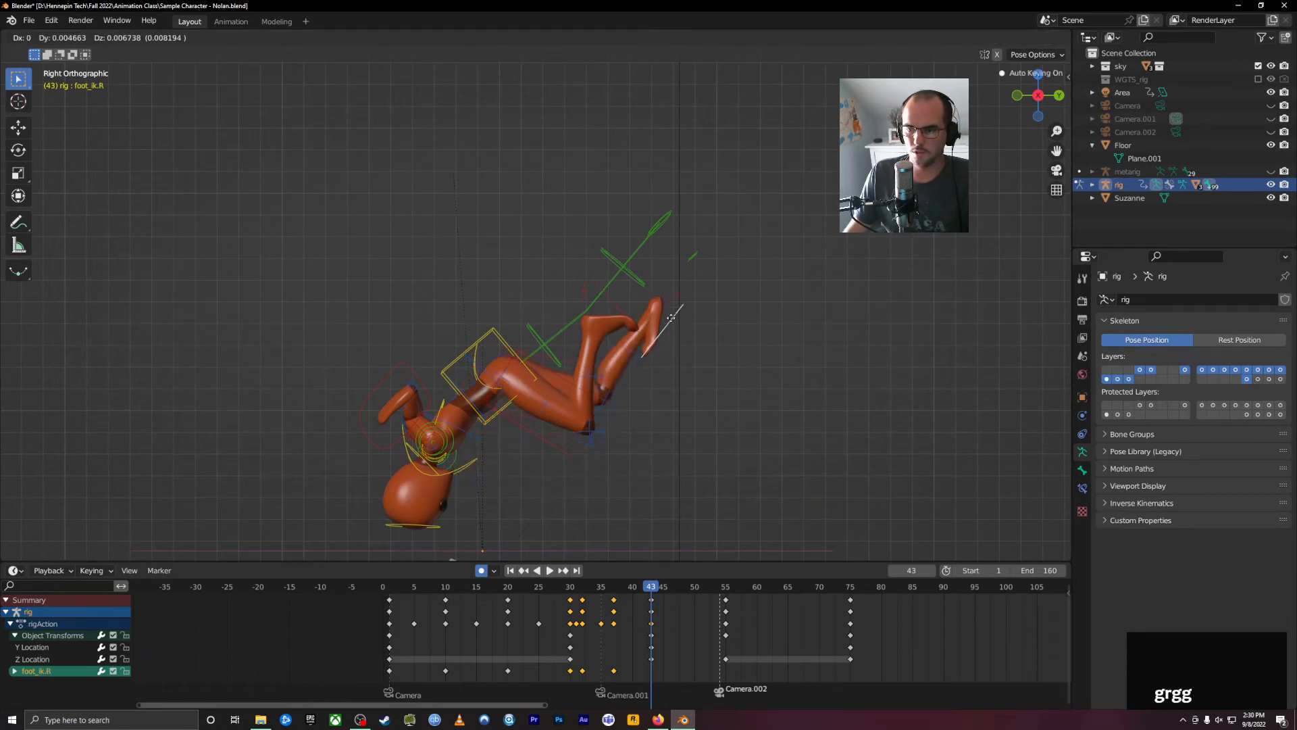
{"action": "left_click", "coordinate": [655, 322]}
{"action": "key", "text": "r"}
{"action": "left_click", "coordinate": [776, 174]}
{"action": "key", "text": "g"}
{"action": "left_click", "coordinate": [566, 286]}
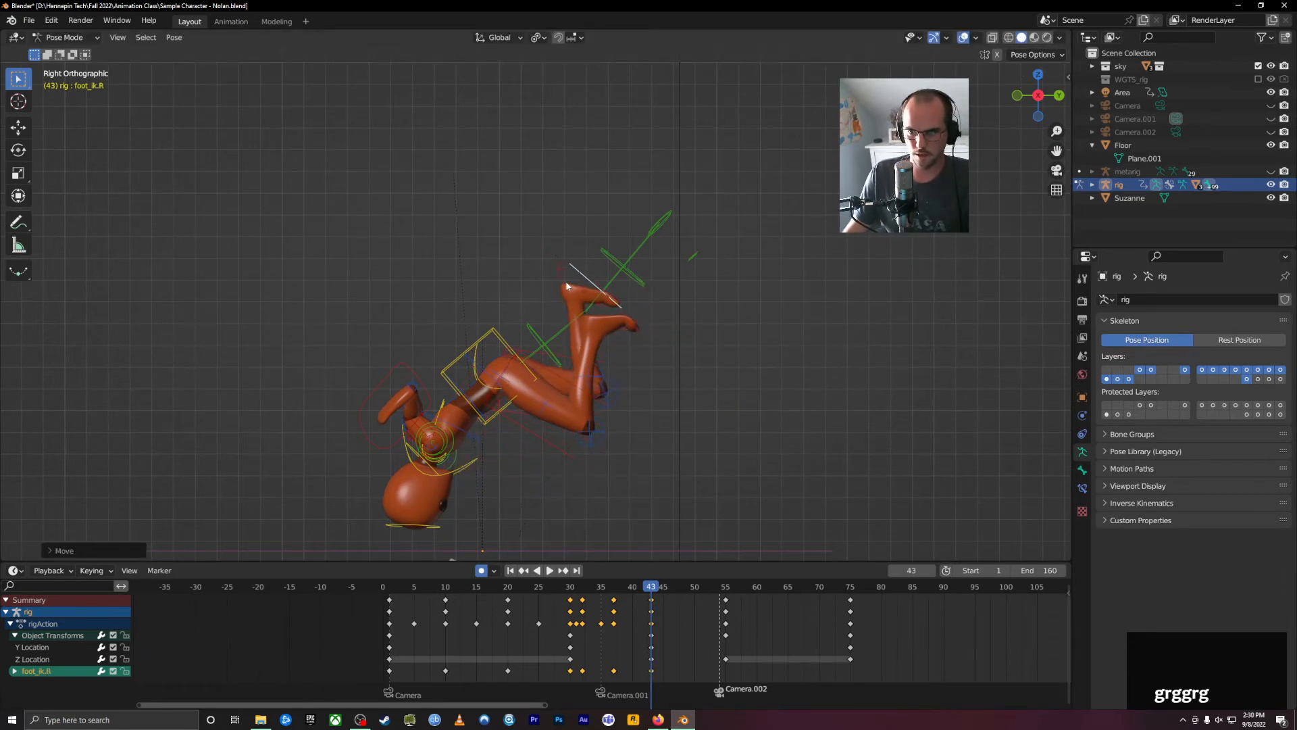
Move both hands' IK controls down in front of the face at frame 43 with mirroring on and rotate them to suit the upside-down pose.
{"action": "left_click", "coordinate": [369, 398]}
{"action": "key", "text": "r"}
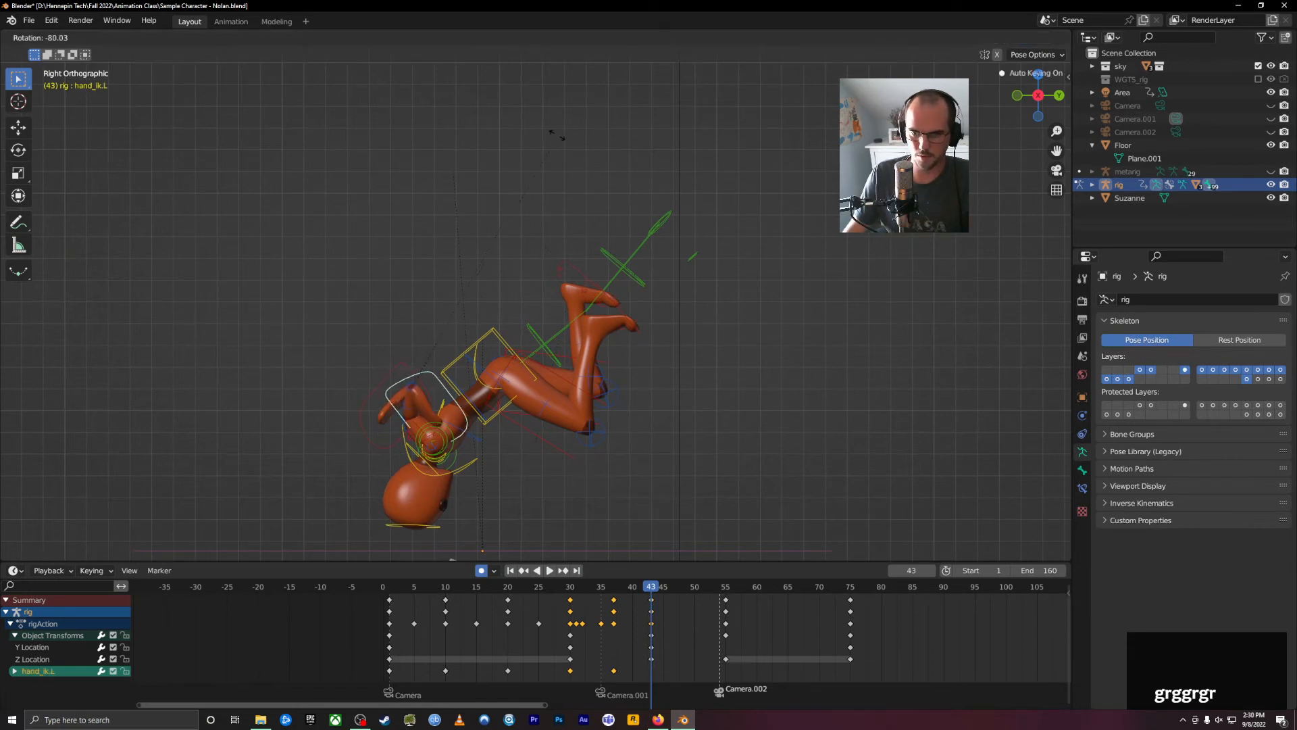
{"action": "right_click", "coordinate": [521, 111]}
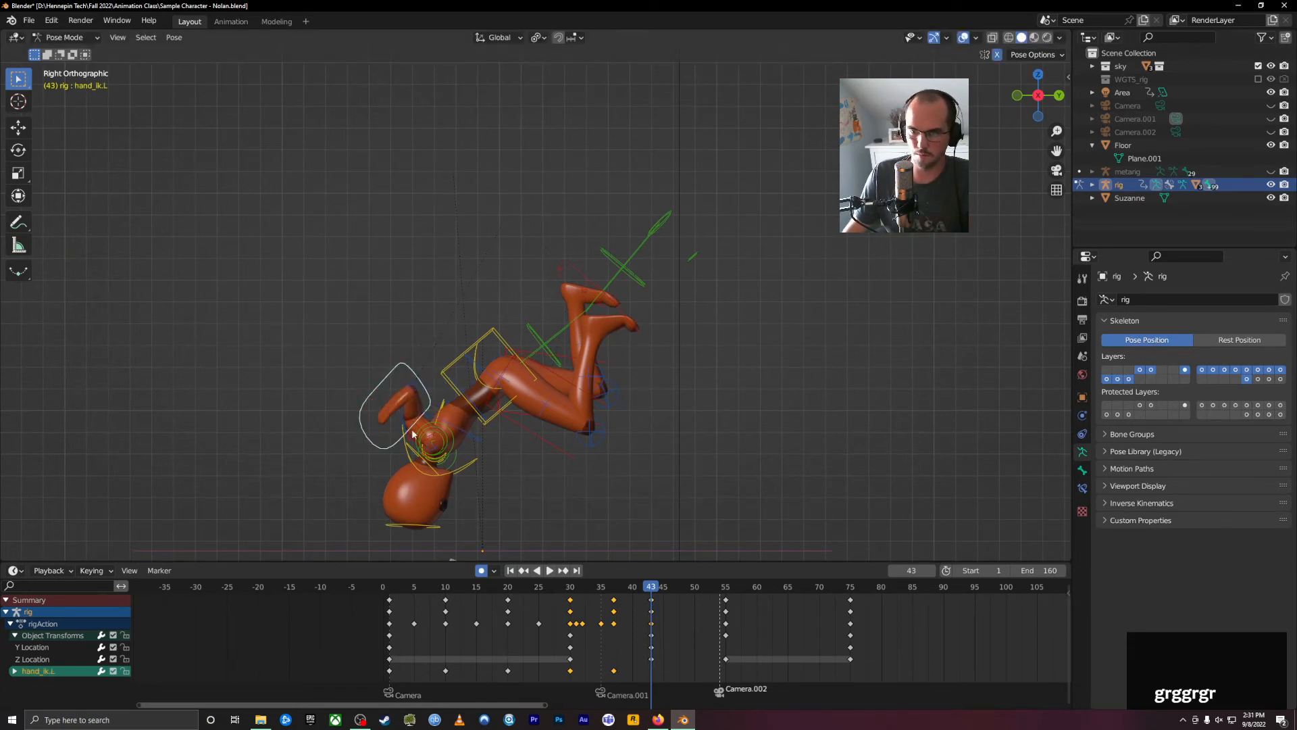
{"action": "key", "text": "r"}
{"action": "right_click", "coordinate": [599, 403]}
{"action": "mouse_move", "coordinate": [599, 402]}
{"action": "middle_mouse_down"}
{"action": "mouse_move", "coordinate": [770, 404]}
{"action": "mouse_move", "coordinate": [541, 431]}
{"action": "mouse_move", "coordinate": [639, 380]}
{"action": "mouse_move", "coordinate": [574, 399]}
{"action": "middle_mouse_up"}
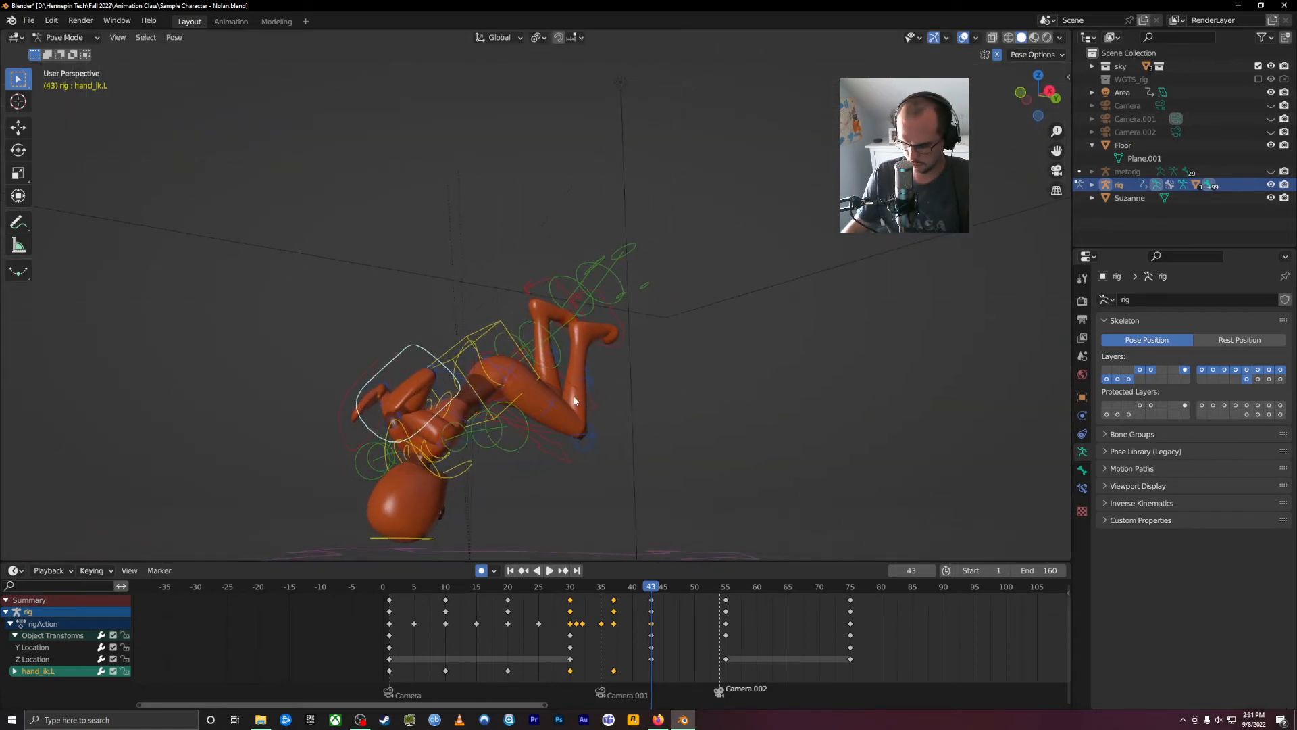
{"action": "key", "text": "3"}
{"action": "key", "text": "g"}
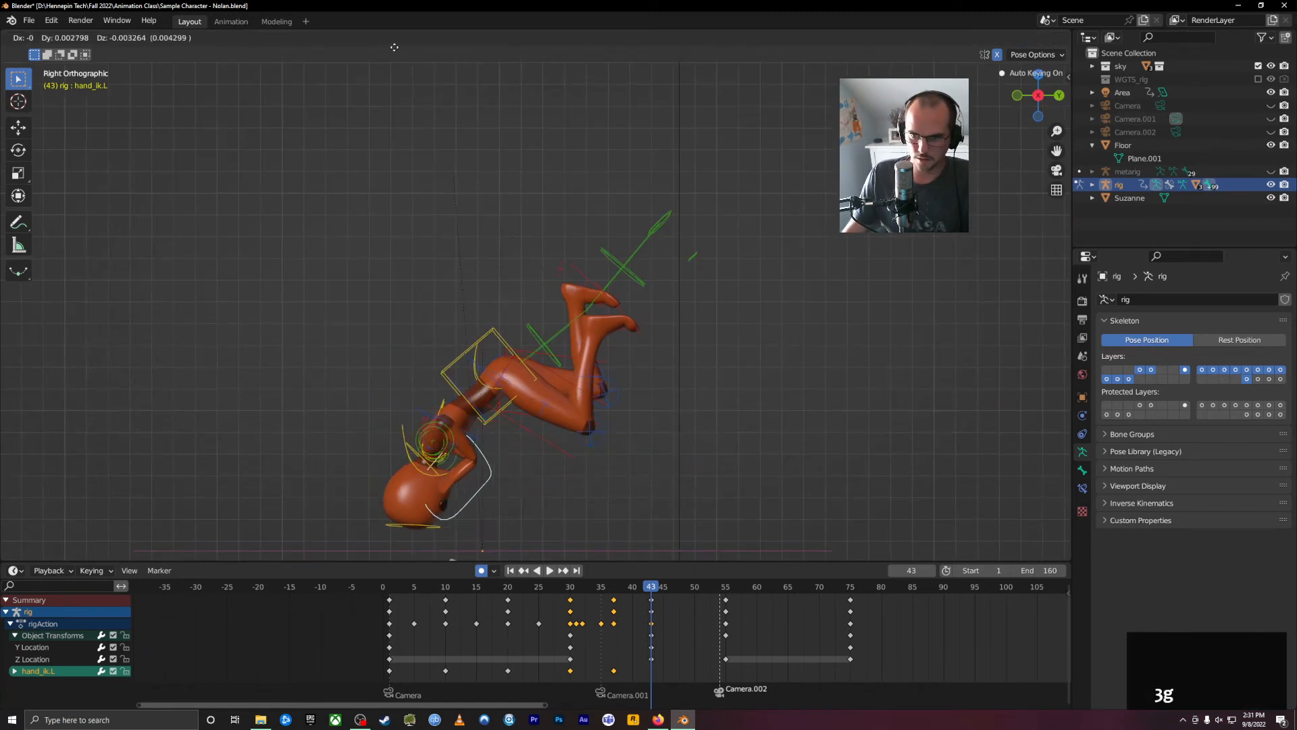
{"action": "left_click", "coordinate": [412, 534]}
{"action": "key", "text": "r"}
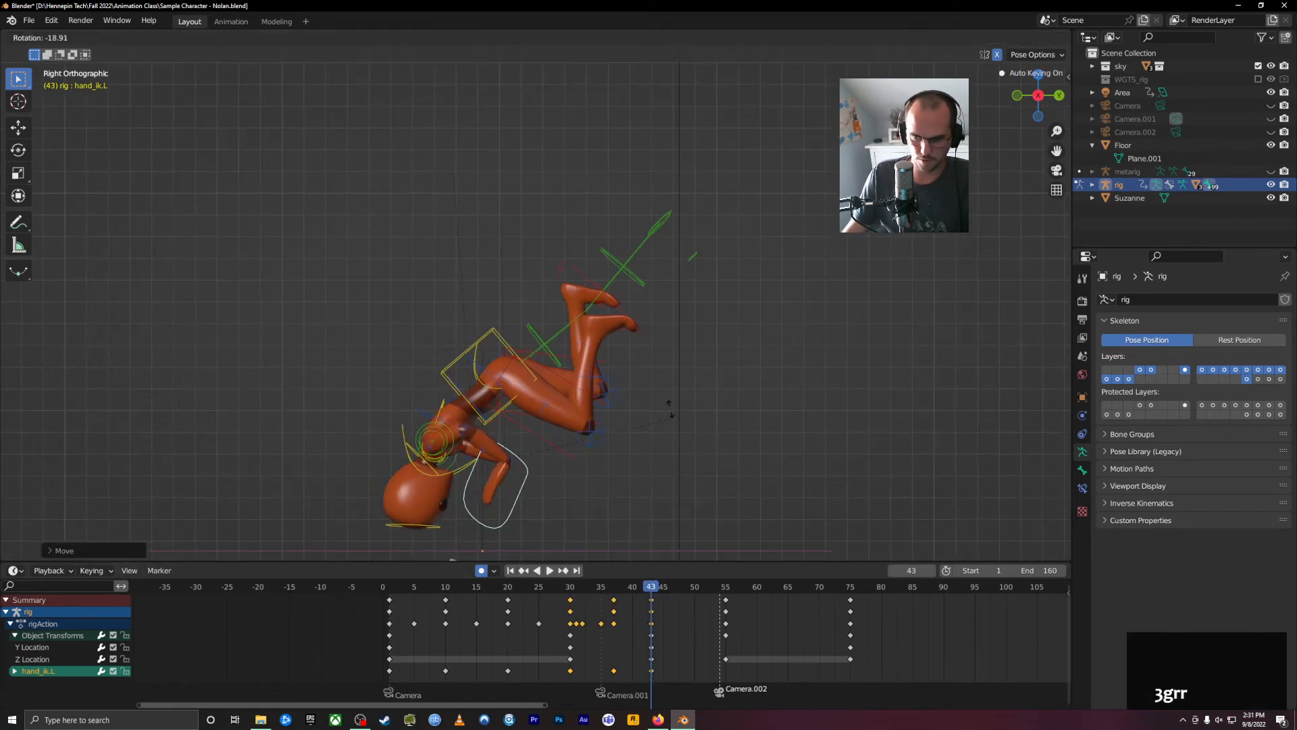
{"action": "left_click", "coordinate": [350, 211]}
Rotate the torso control further through the flip at frame 55 in the side view so the head points toward Suzanne.
{"action": "middle_click_drag", "start_coordinate": [350, 211], "coordinate": [736, 470]}
{"action": "left_click_drag", "start_coordinate": [661, 611], "coordinate": [700, 597]}
{"action": "middle_click_drag", "start_coordinate": [569, 463], "coordinate": [597, 304]}
{"action": "left_click_drag", "start_coordinate": [676, 597], "coordinate": [724, 593]}
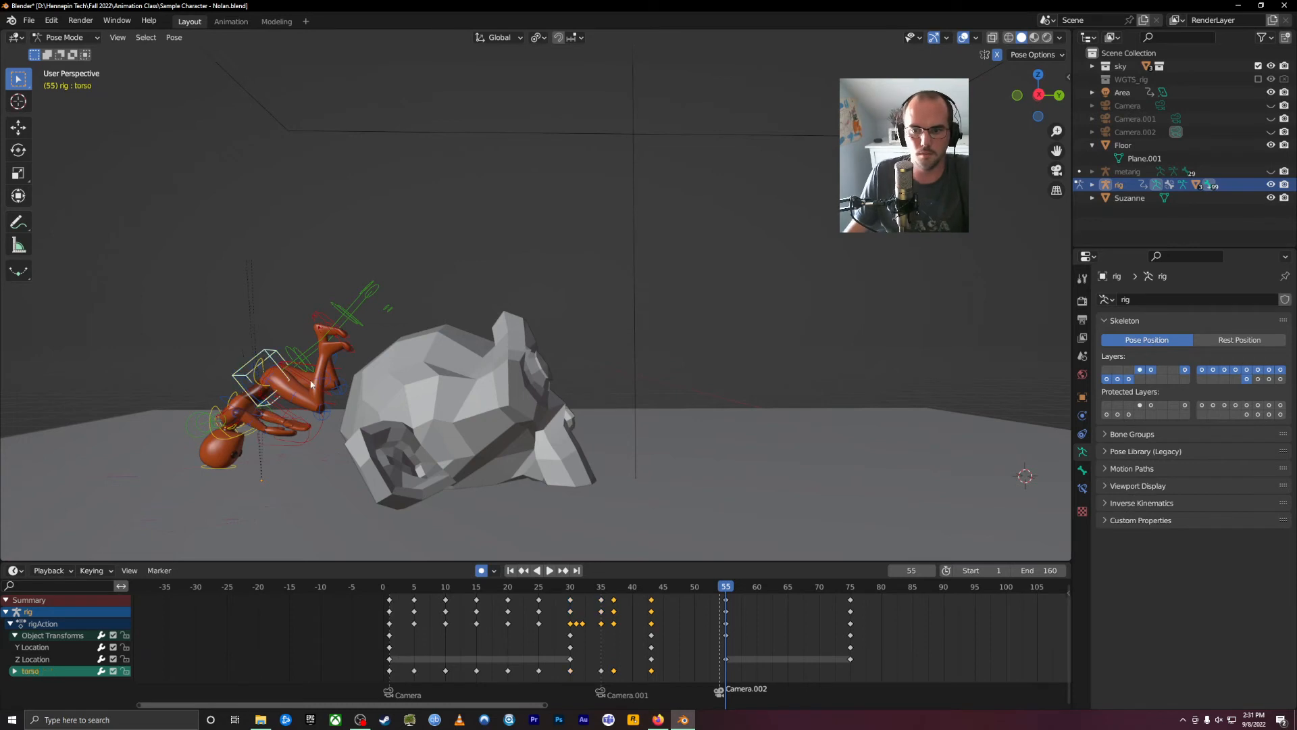
{"action": "key", "text": "r"}
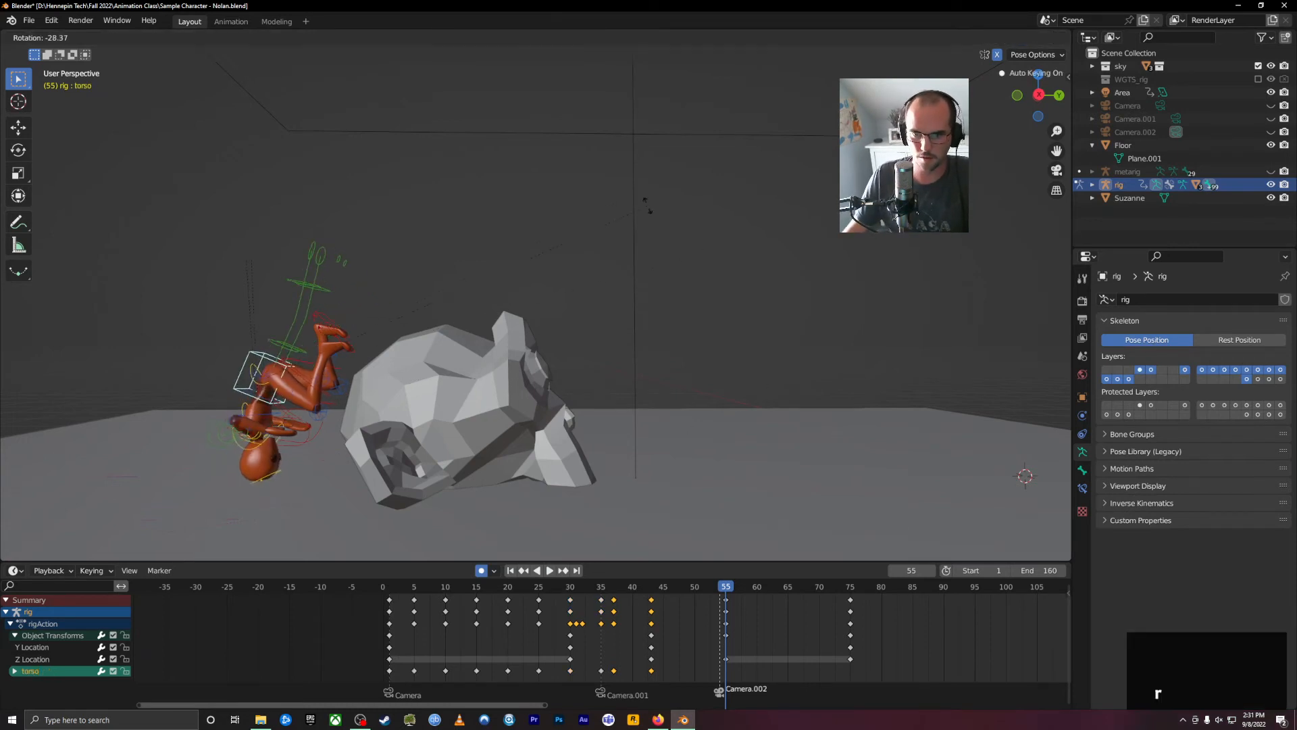
{"action": "right_click", "coordinate": [465, 135]}
{"action": "key", "text": "KP_3"}
{"action": "key", "text": "r"}
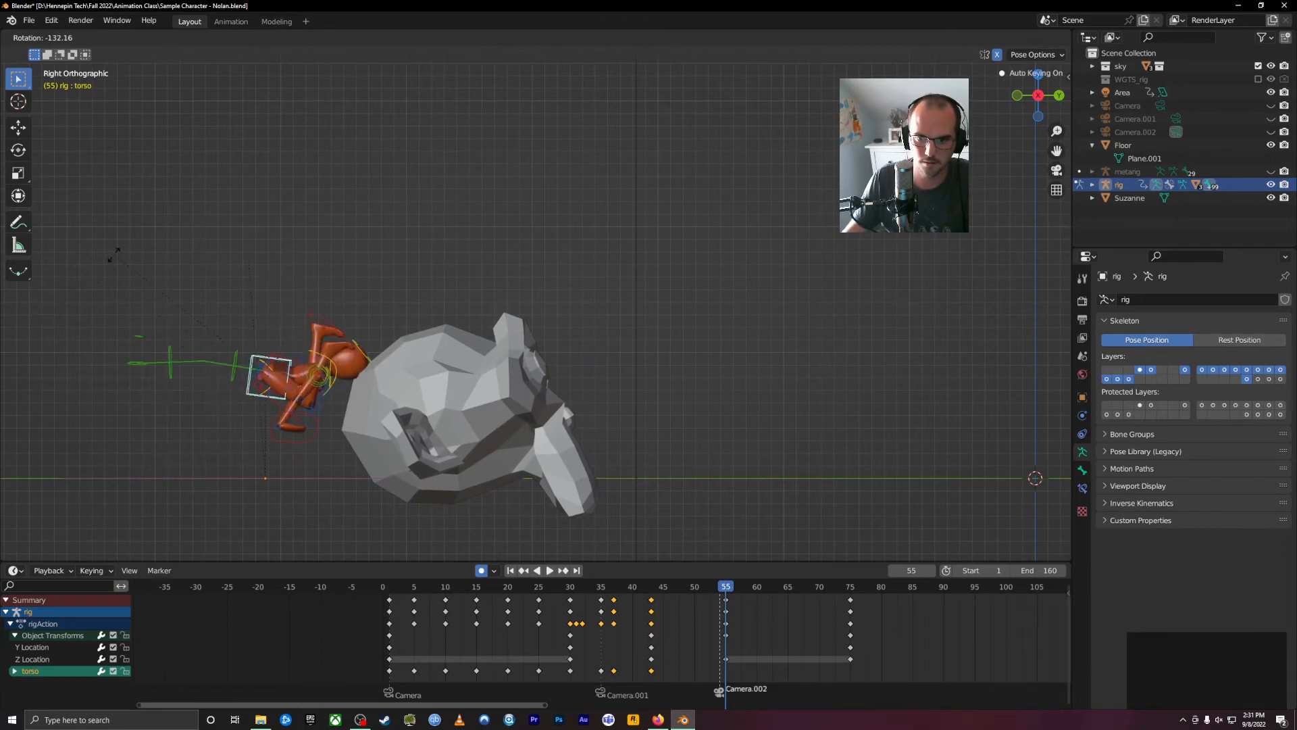
{"action": "left_click", "coordinate": [402, 350]}
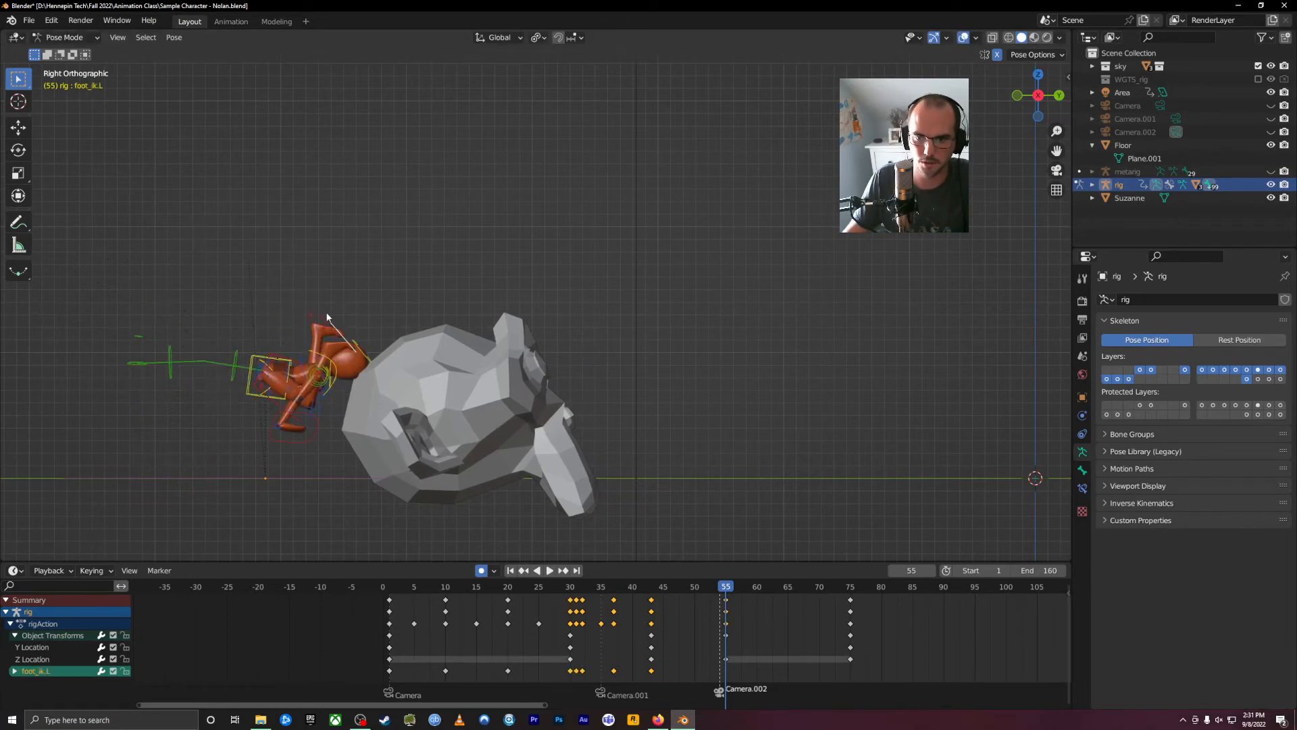
{"action": "scroll", "coordinate": [327, 315], "scroll_direction": "up", "scroll_amount": 2}
{"action": "middle_click_drag", "start_coordinate": [327, 315], "coordinate": [462, 305], "text": "shift"}
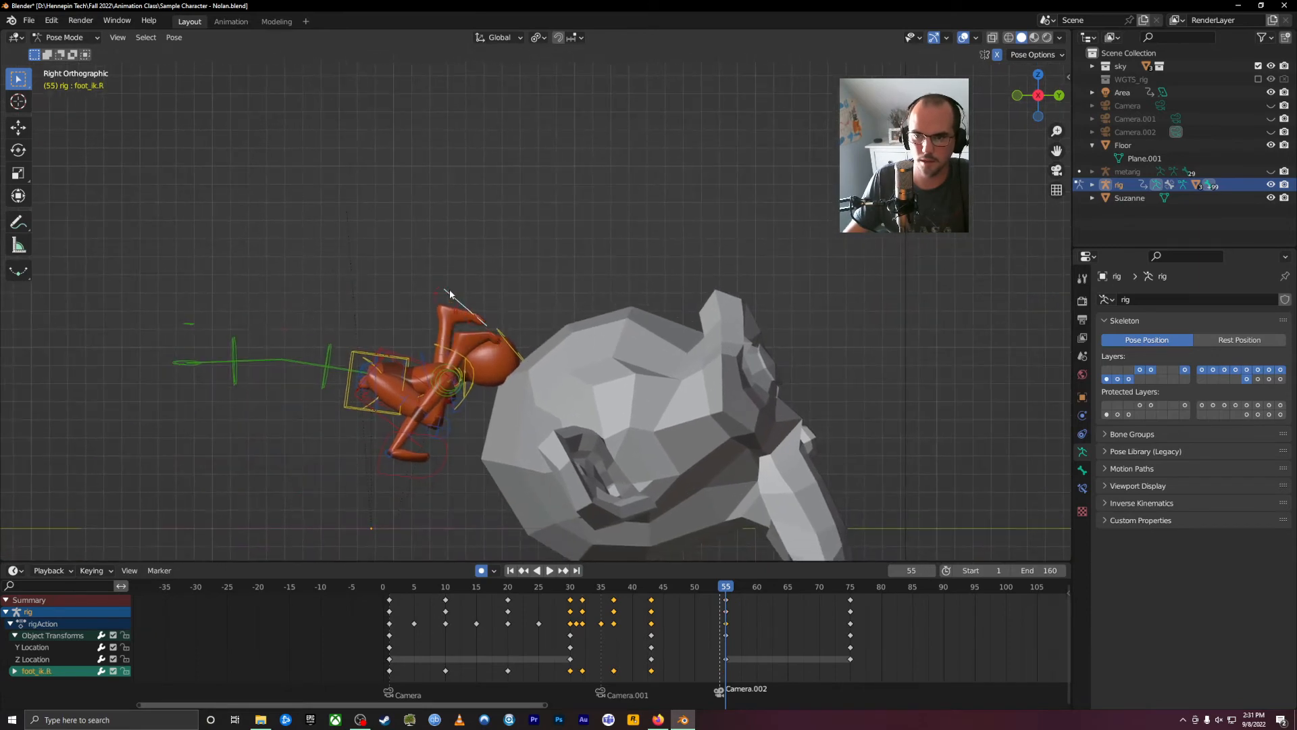
{"action": "key", "text": "g"}
{"action": "key", "text": "Escape"}
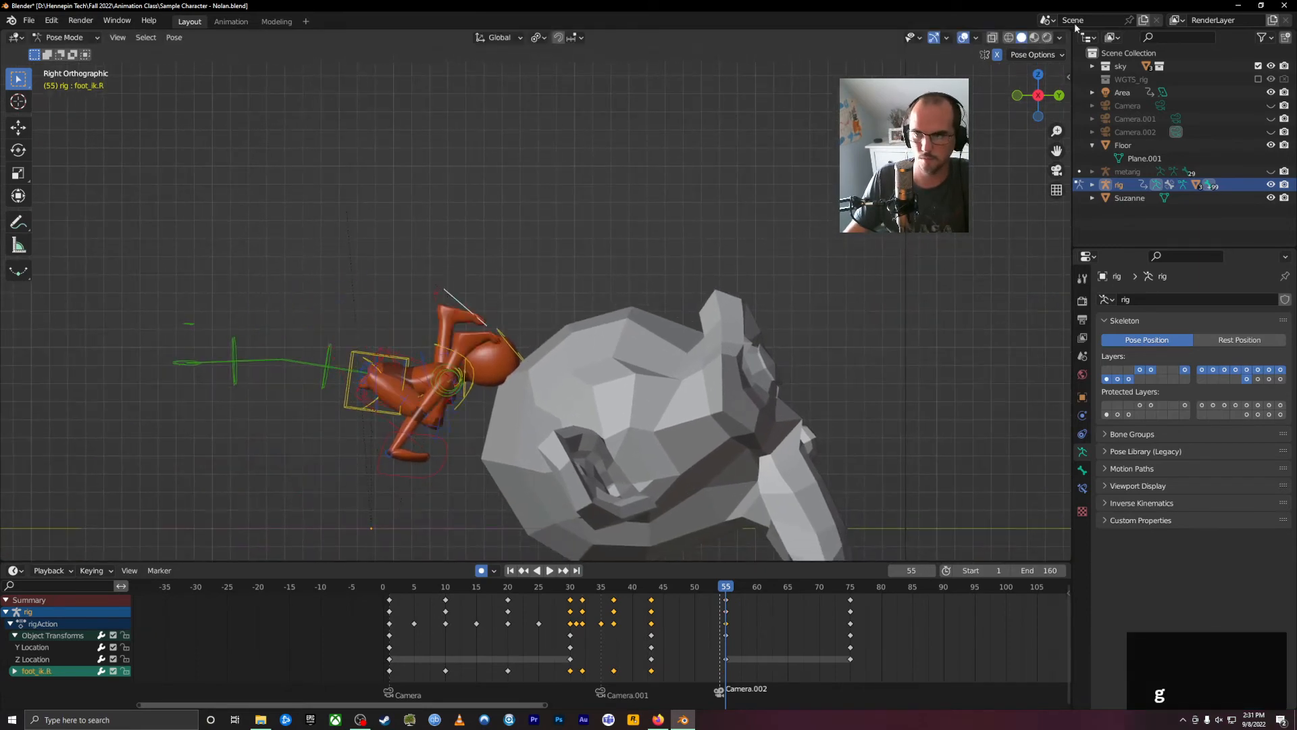
{"action": "key", "text": "g"}
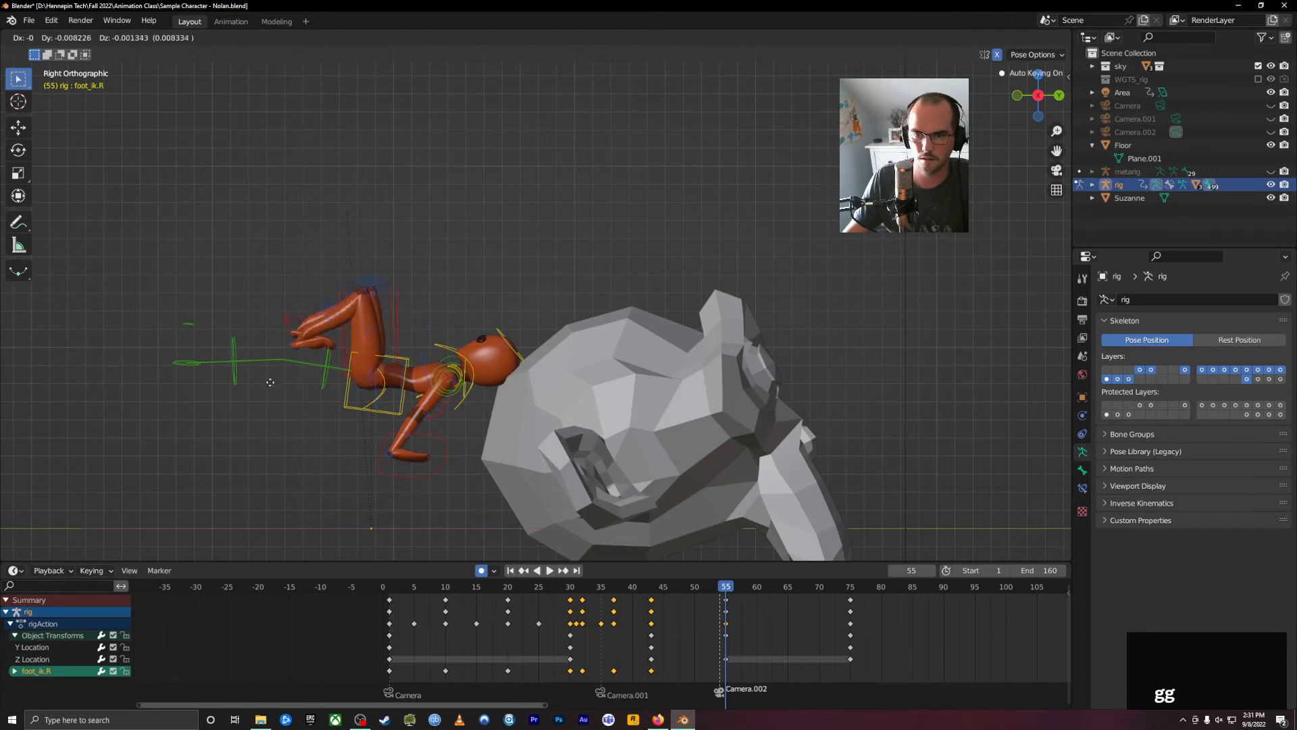
{"action": "right_click", "coordinate": [279, 343]}
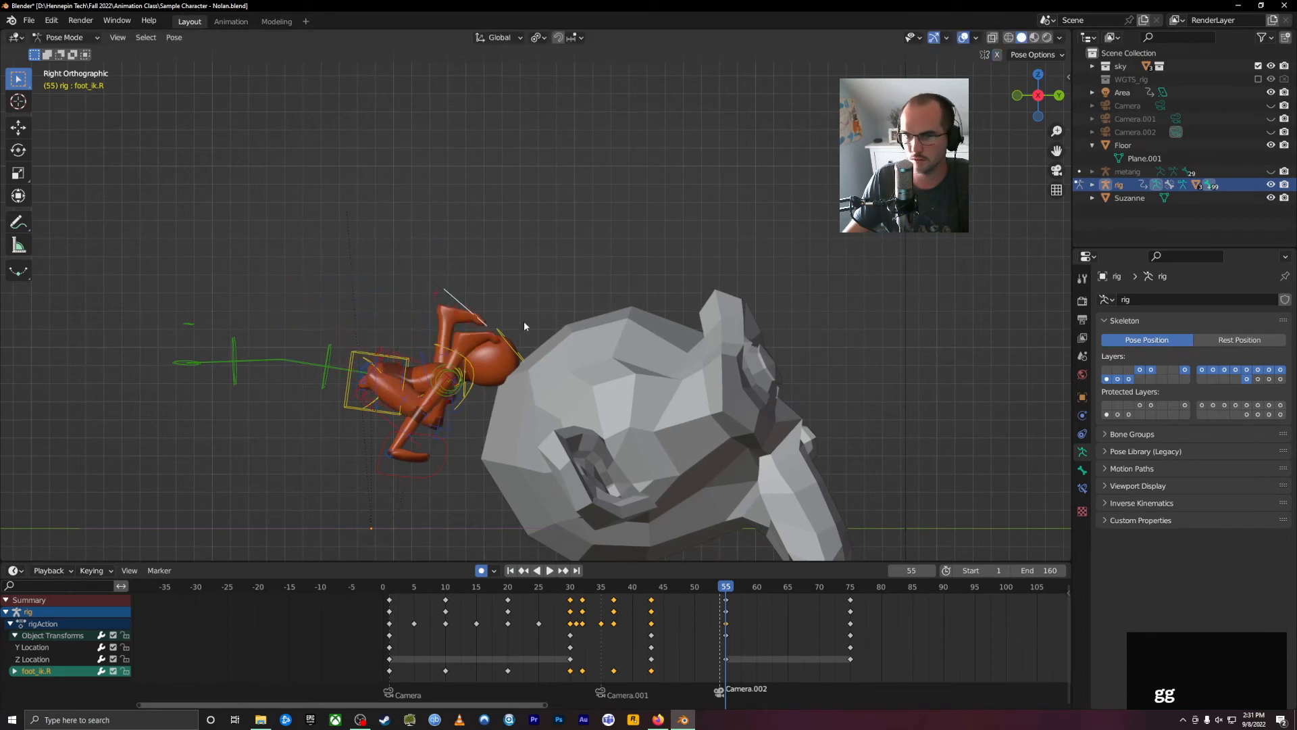
With X-axis mirroring off, move the right foot's IK control back behind the hips at frame 55 and rotate it to suit the leg.
{"action": "key", "text": "g"}
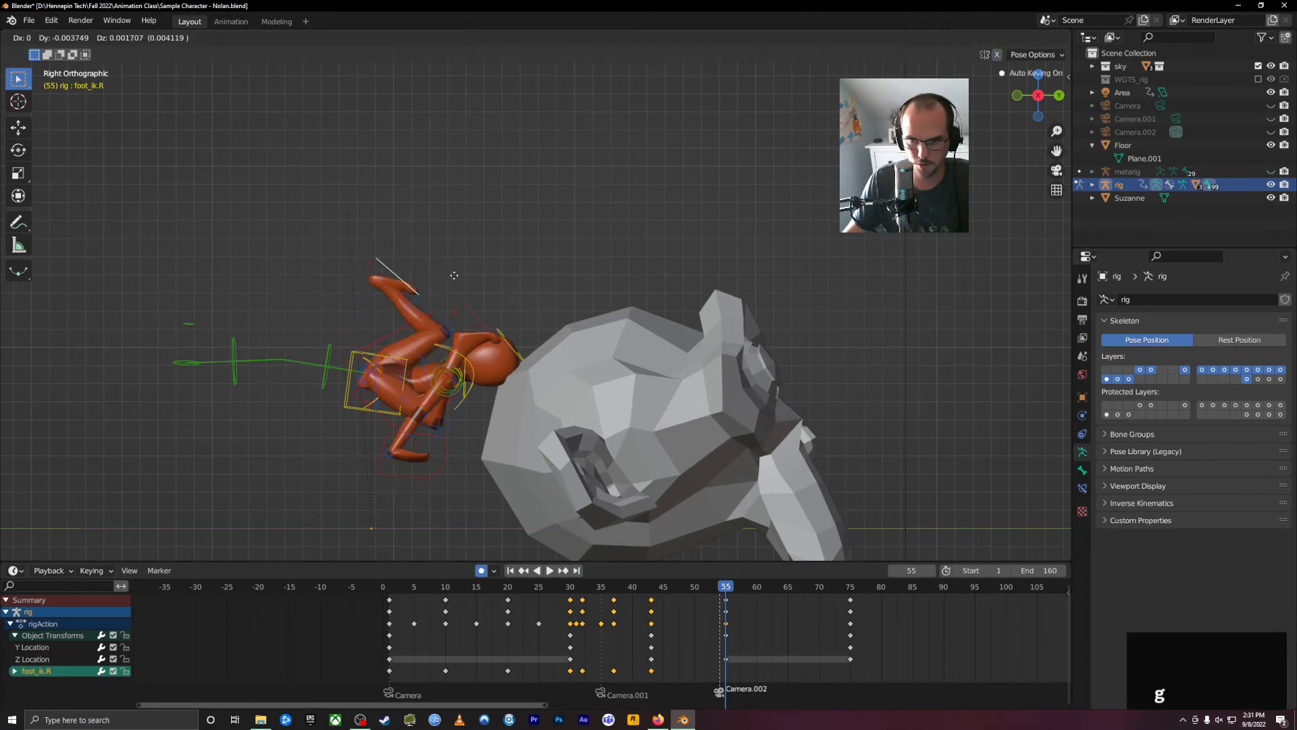
{"action": "left_click", "coordinate": [315, 425]}
{"action": "key", "text": "r"}
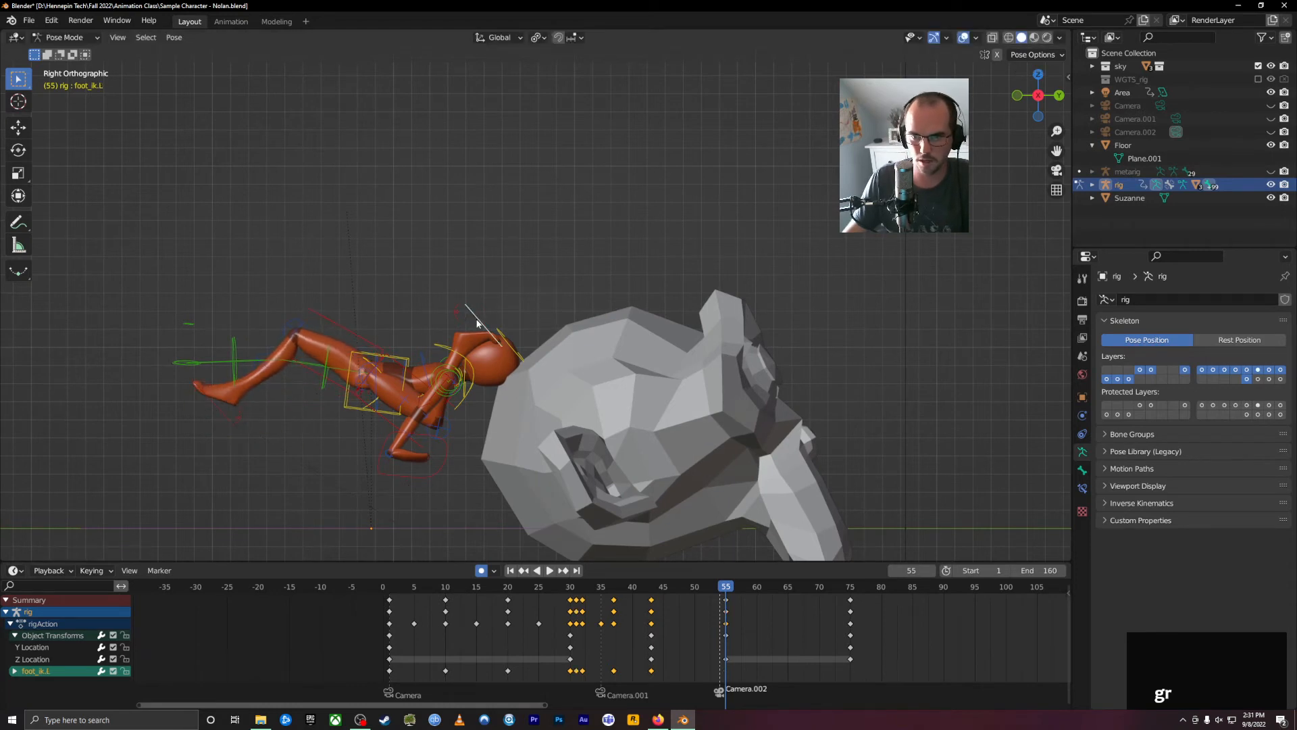
Move the left foot's IK control down to ground level behind the hips at frame 55 and rotate it for the landing.
{"action": "key", "text": "g"}
{"action": "left_click", "coordinate": [283, 297]}
{"action": "key", "text": "r"}
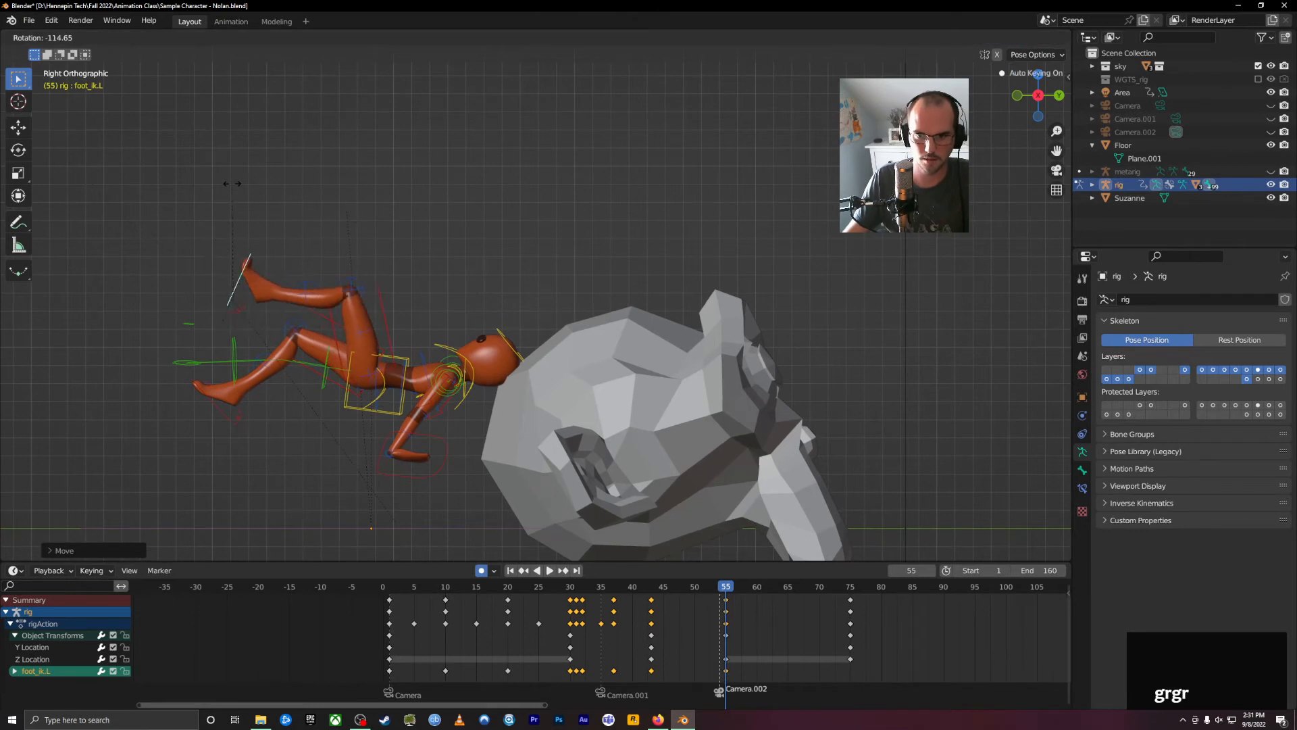
{"action": "key", "text": "g"}
{"action": "left_click", "coordinate": [281, 514]}
{"action": "key", "text": "r"}
{"action": "left_click", "coordinate": [273, 402]}
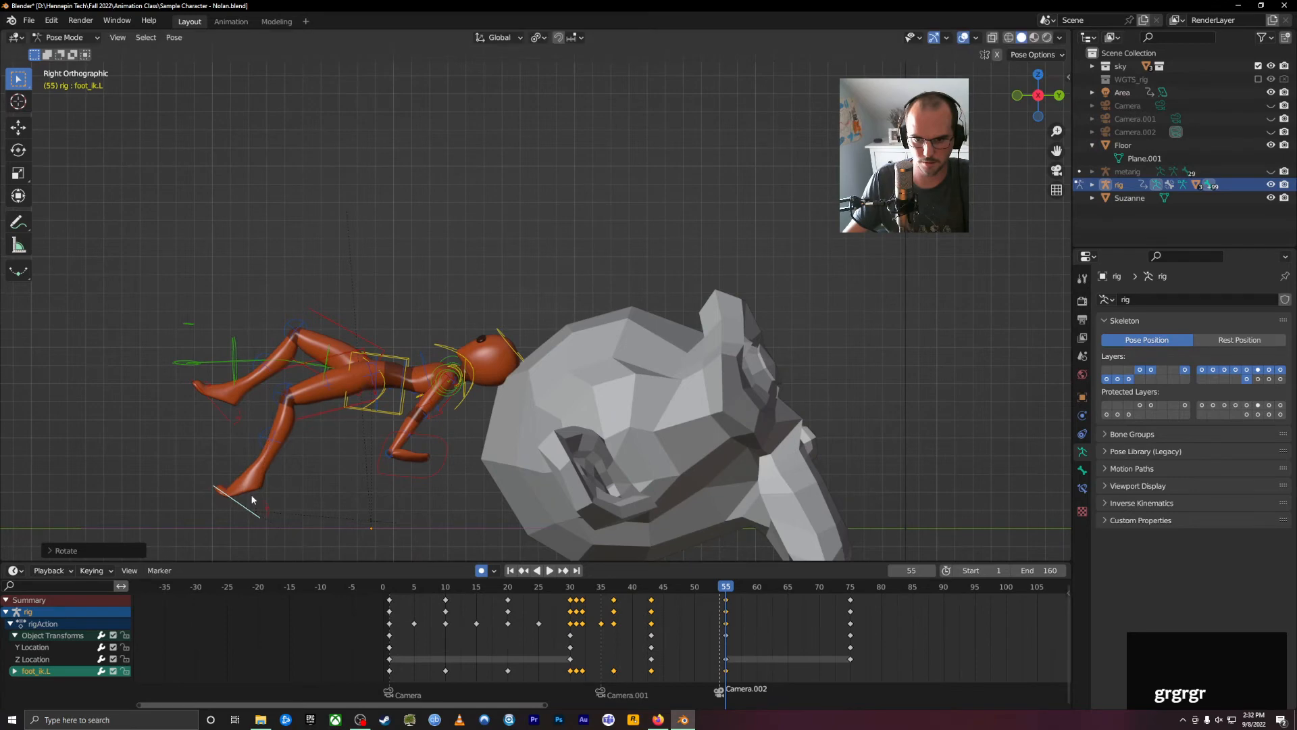
{"action": "key", "text": "g"}
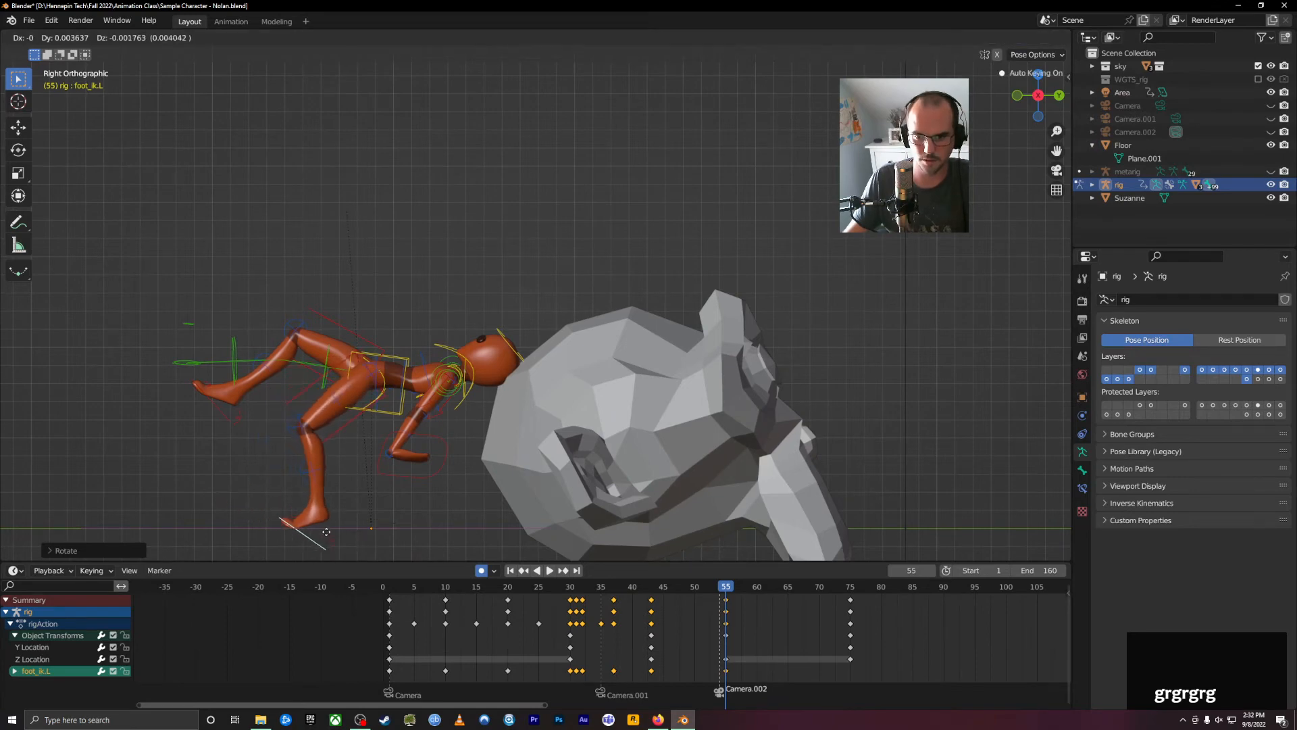
{"action": "left_click", "coordinate": [326, 540]}
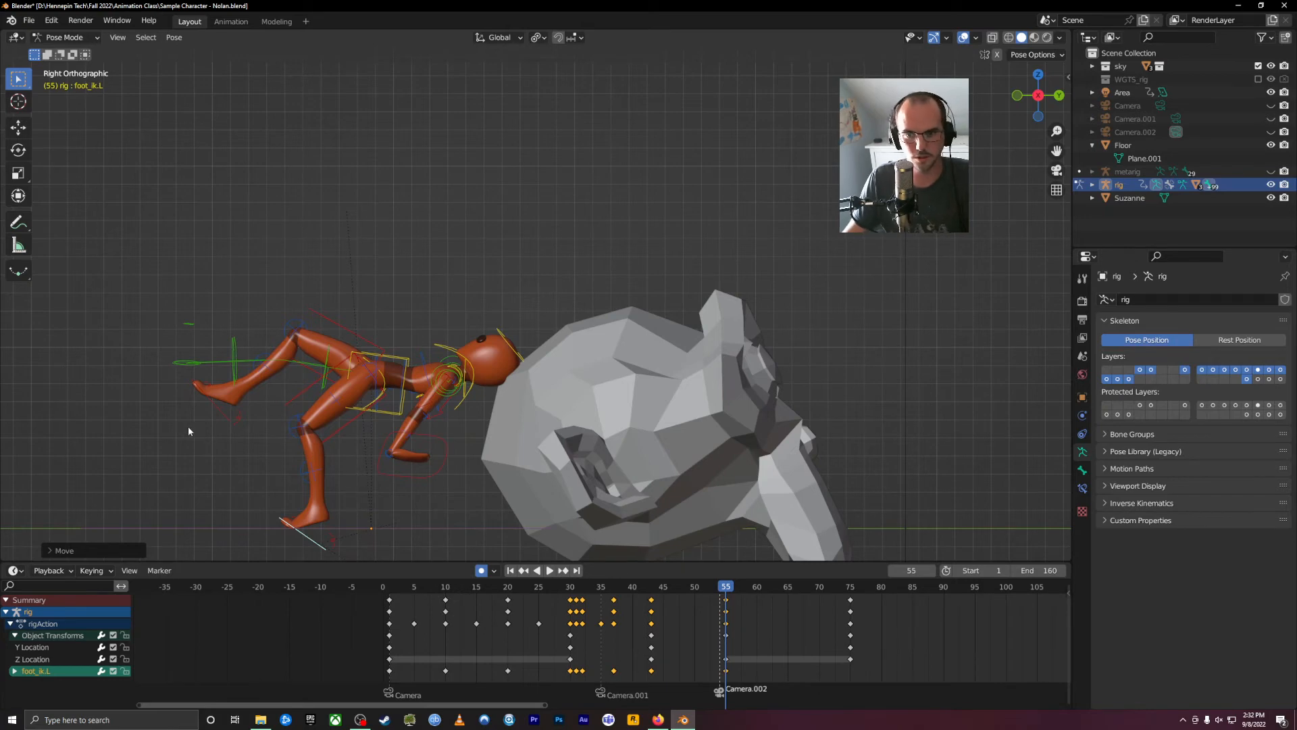
Lower the right foot's IK control at frame 55 to just behind and slightly above the left foot.
{"action": "left_click", "coordinate": [288, 522]}
{"action": "key", "text": "g"}
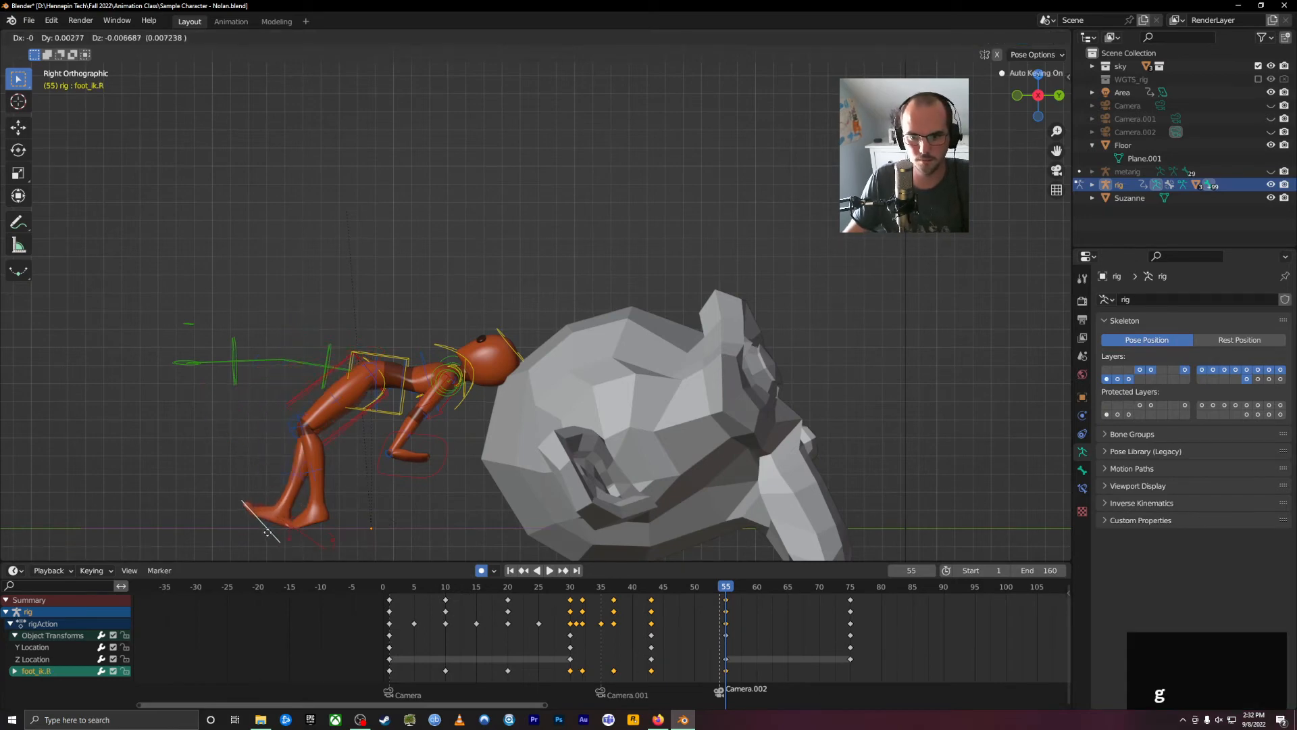
{"action": "left_click", "coordinate": [252, 493]}
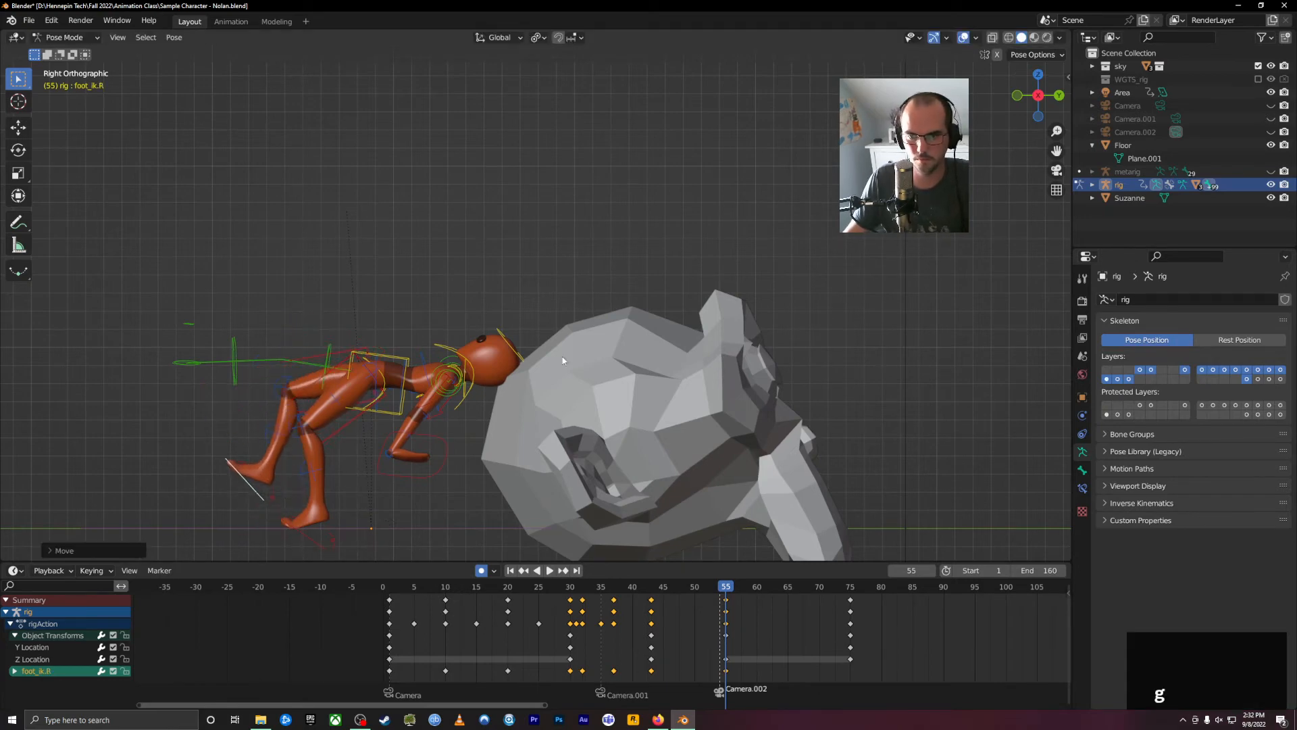
Rotate the torso control upright over the feet at frame 55 and check the motion back to frame 42.
{"action": "left_click", "coordinate": [397, 363]}
{"action": "key", "text": "r"}
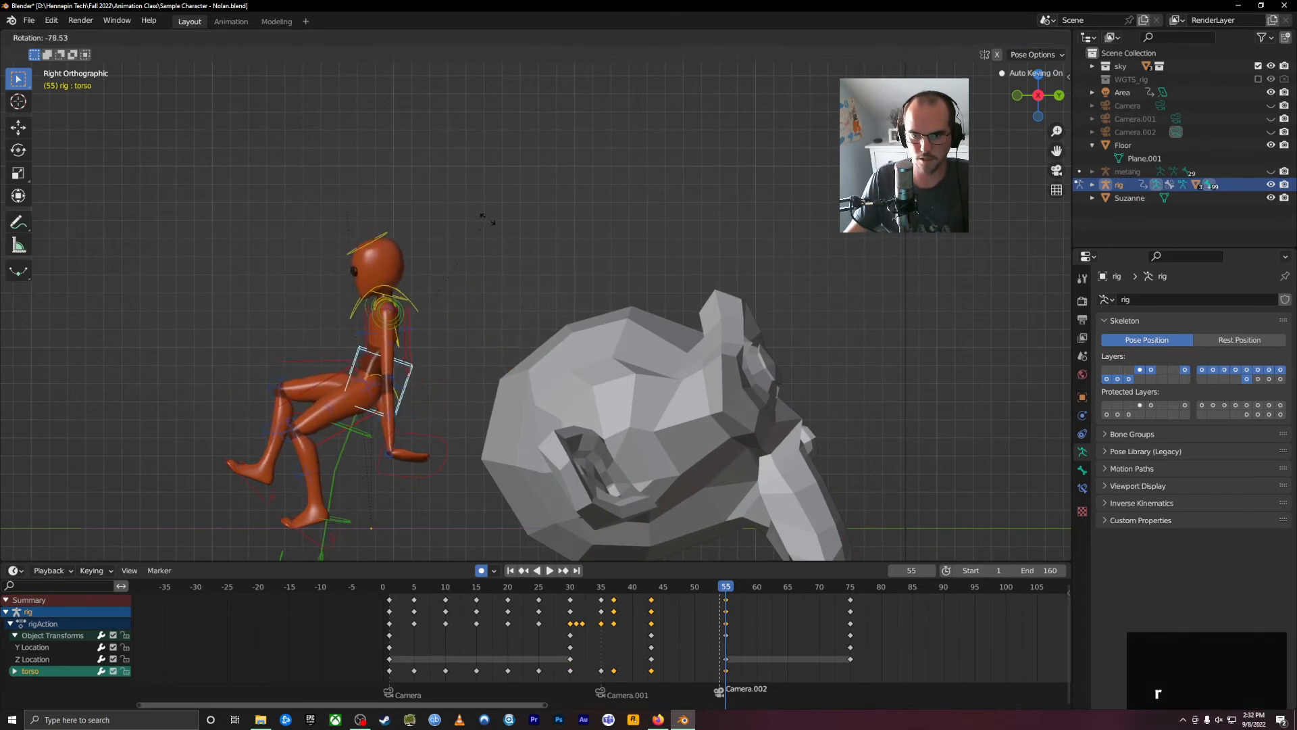
{"action": "left_click", "coordinate": [486, 220]}
{"action": "left_click", "coordinate": [445, 442]}
{"action": "left_click_drag", "start_coordinate": [706, 586], "coordinate": [645, 573]}
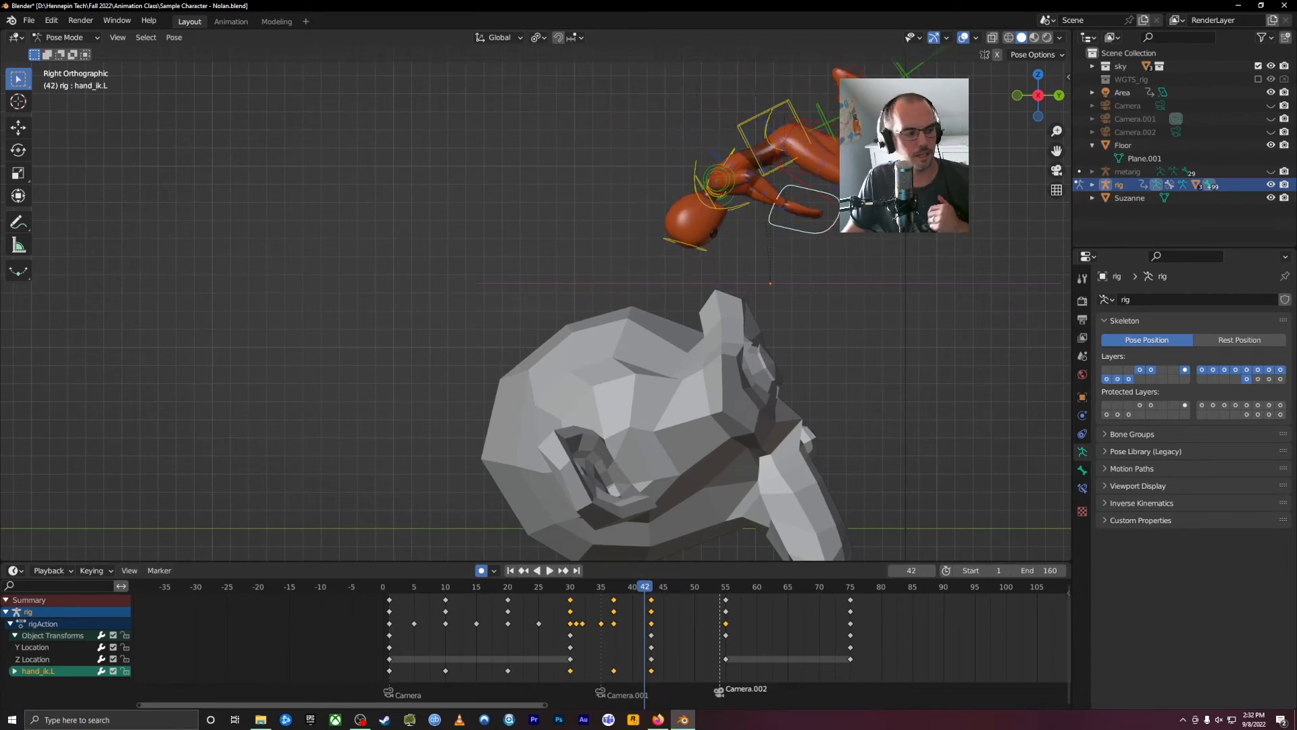
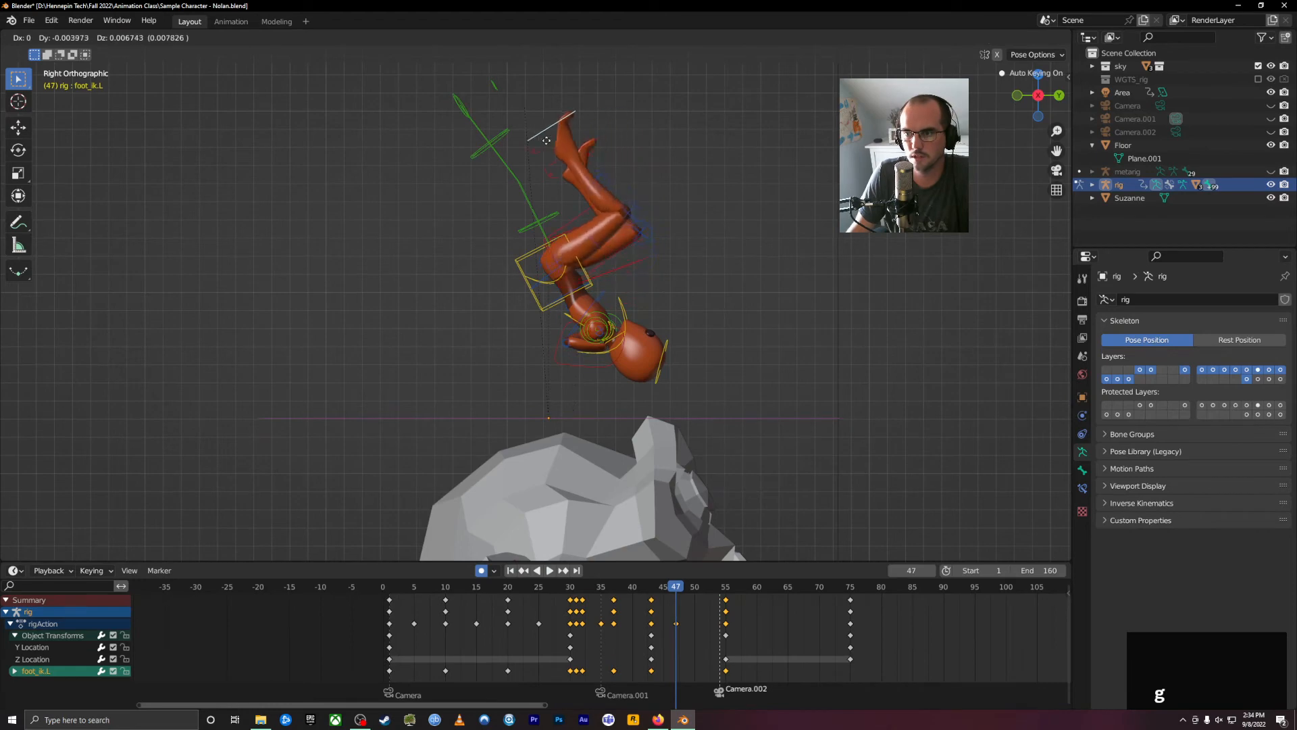
Place the left foot's IK control above the hips at frame 47 and move it down and back beneath the hips at frame 39.
{"action": "left_click", "coordinate": [521, 173]}
{"action": "left_click_drag", "start_coordinate": [682, 586], "coordinate": [634, 586]}
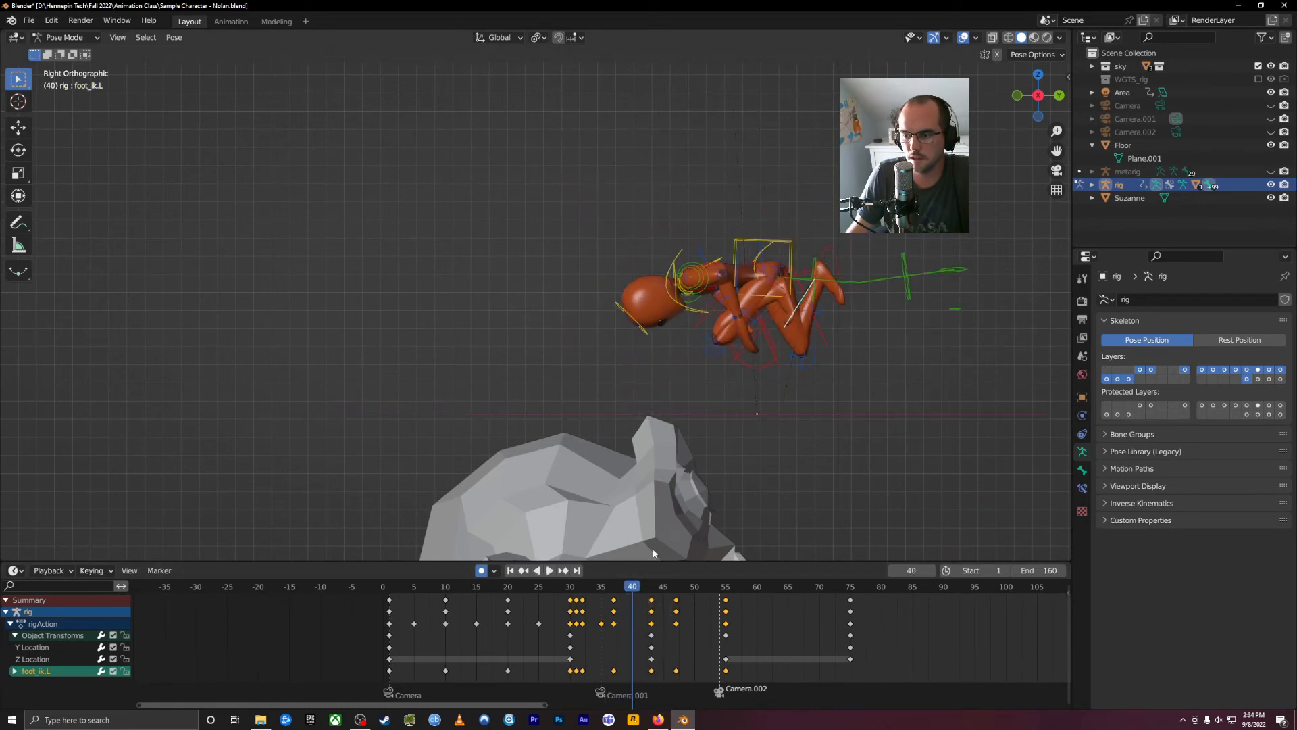
{"action": "scroll", "coordinate": [836, 349], "scroll_direction": "up", "scroll_amount": 2}
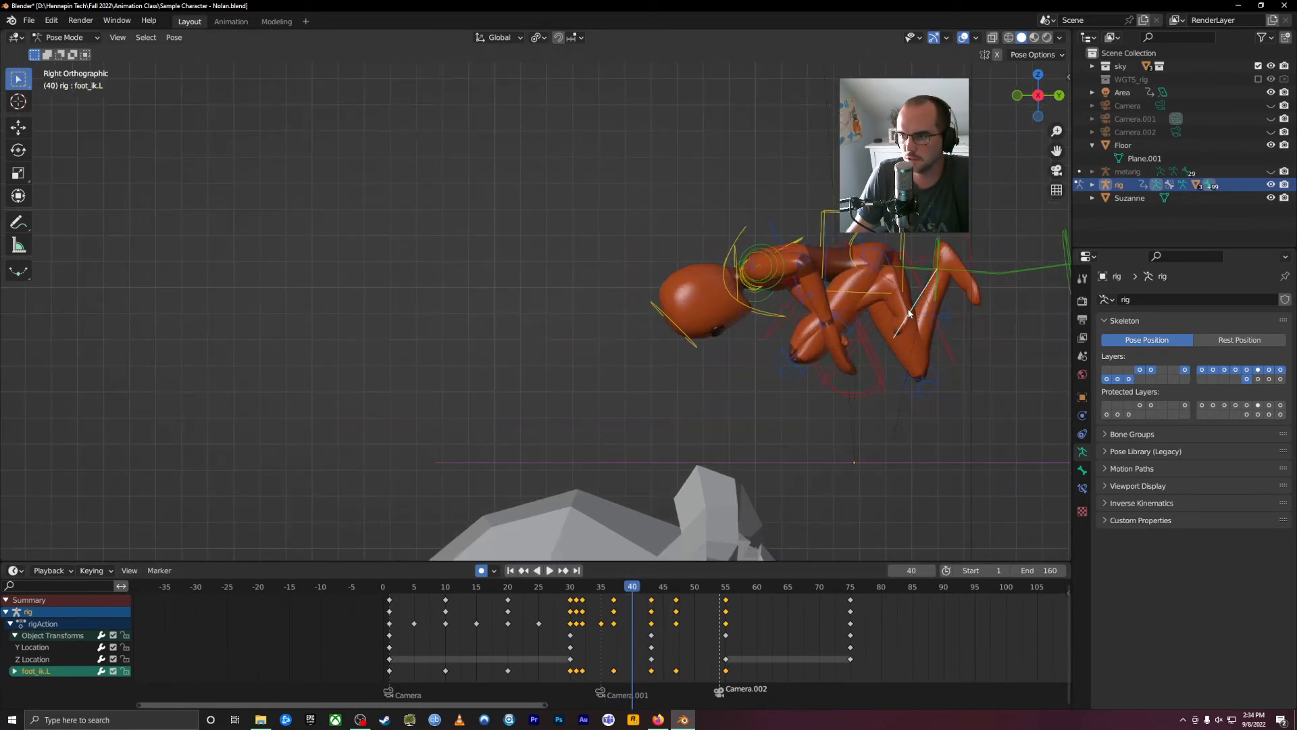
{"action": "middle_click_drag", "start_coordinate": [924, 377], "coordinate": [676, 331], "text": "shift"}
{"action": "mouse_move", "coordinate": [630, 590]}
{"action": "left_mouse_down"}
{"action": "mouse_move", "coordinate": [594, 587]}
{"action": "mouse_move", "coordinate": [657, 595]}
{"action": "mouse_move", "coordinate": [616, 592]}
{"action": "mouse_move", "coordinate": [628, 593]}
{"action": "left_mouse_up"}
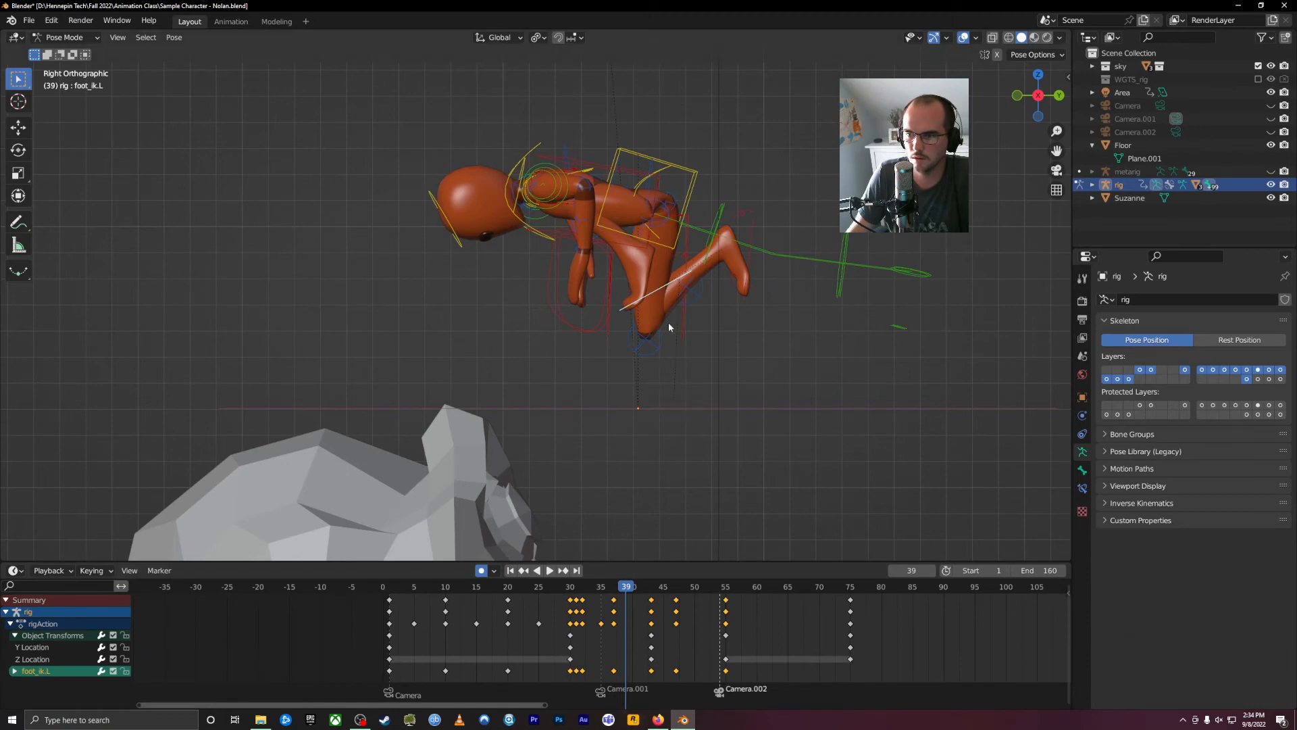
{"action": "key", "text": "g"}
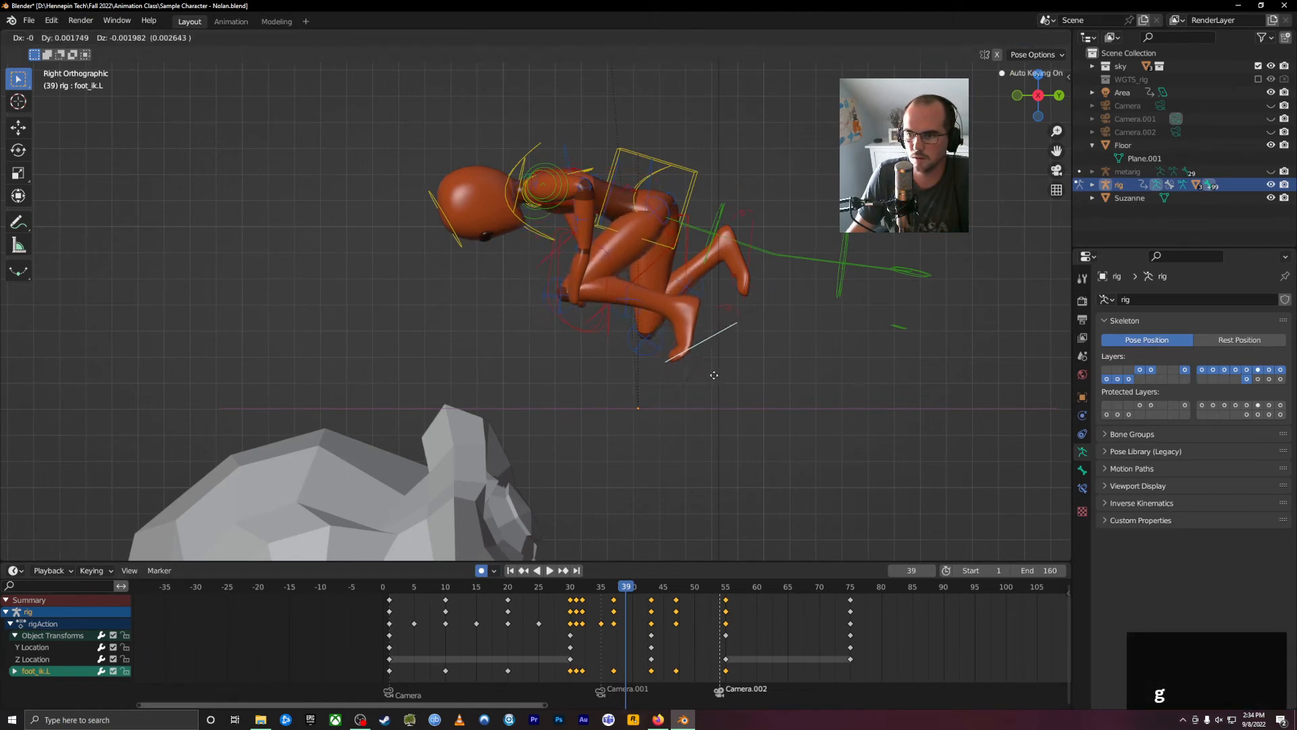
{"action": "left_click", "coordinate": [714, 375]}
Move both hands' IK controls up in front of the chest at frame 47 with X-axis mirroring on.
{"action": "left_click_drag", "start_coordinate": [630, 593], "coordinate": [678, 603]}
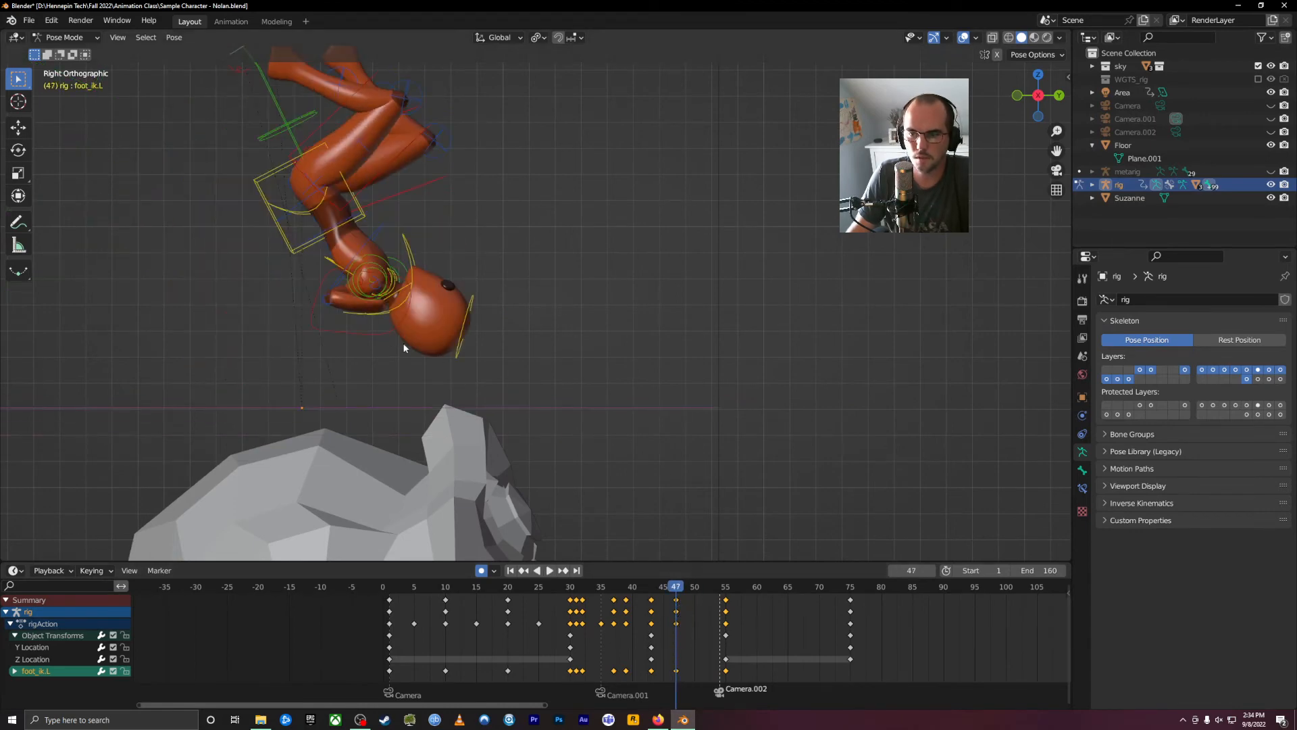
{"action": "key", "text": "g"}
{"action": "right_click", "coordinate": [476, 226]}
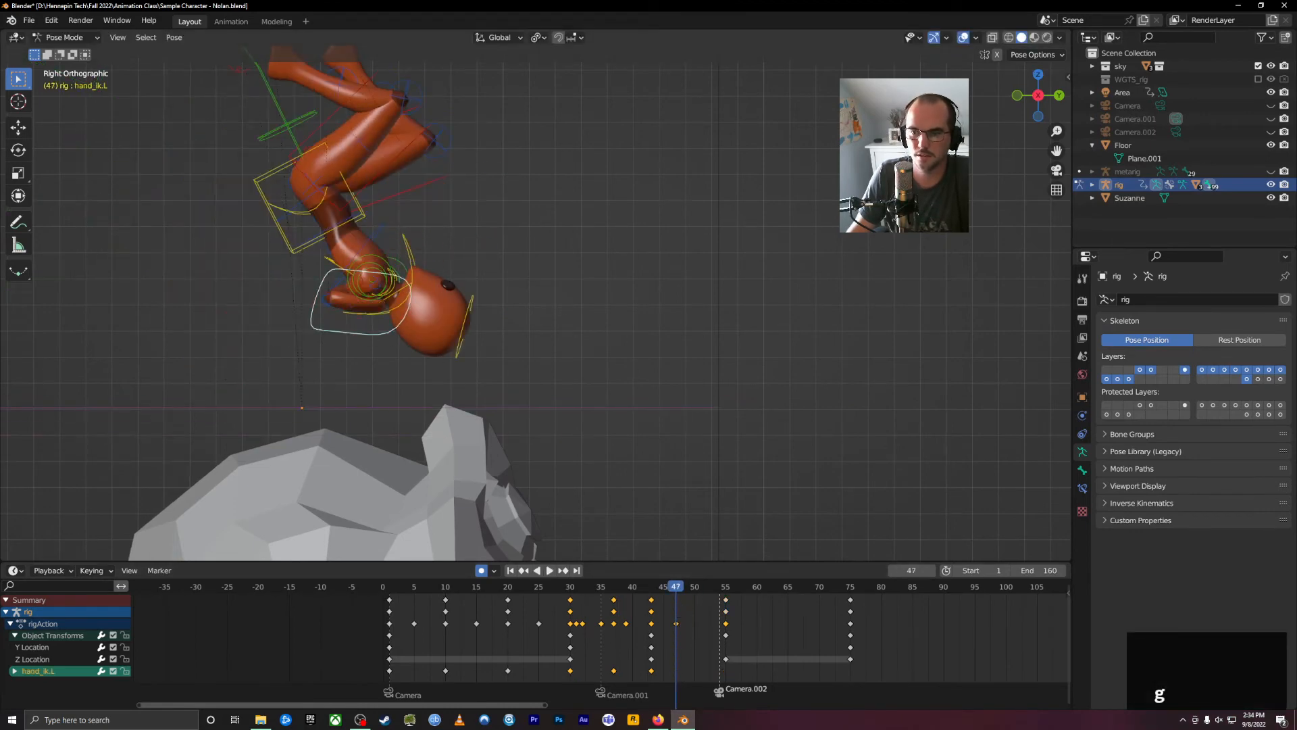
{"action": "key", "text": "g"}
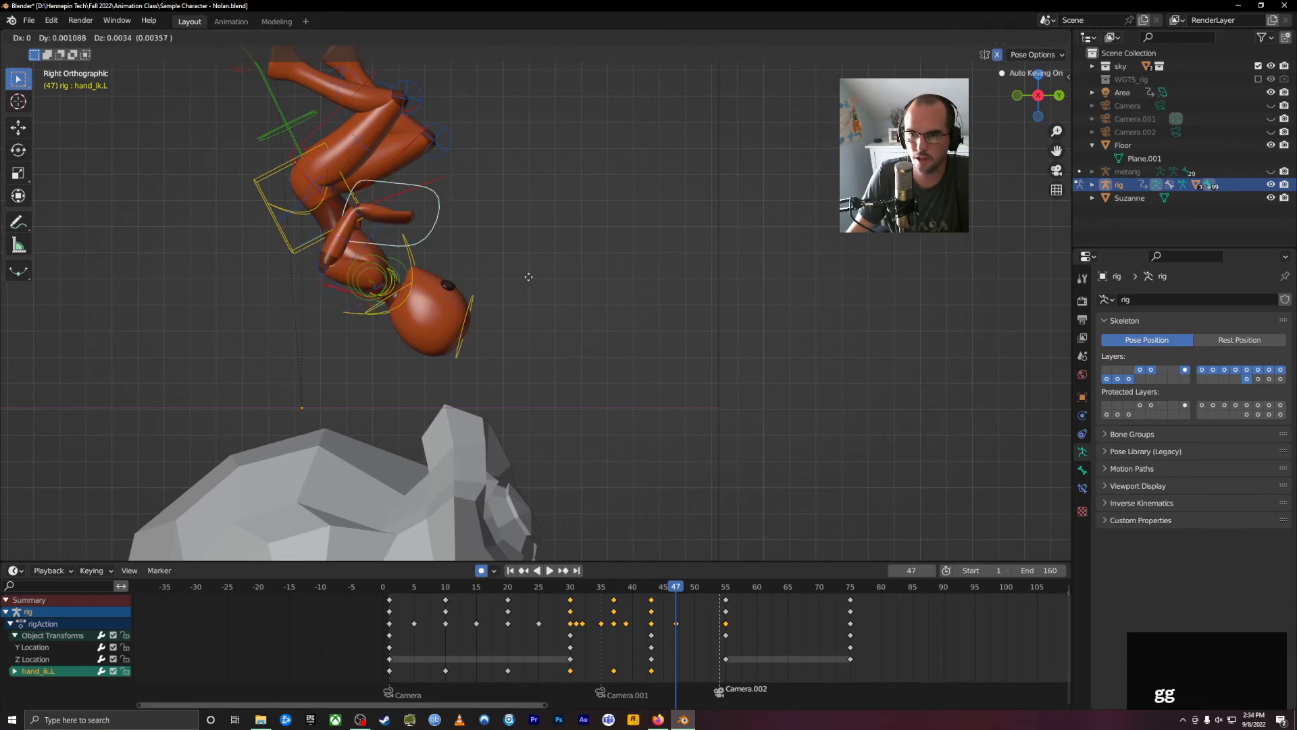
{"action": "left_click", "coordinate": [588, 266]}
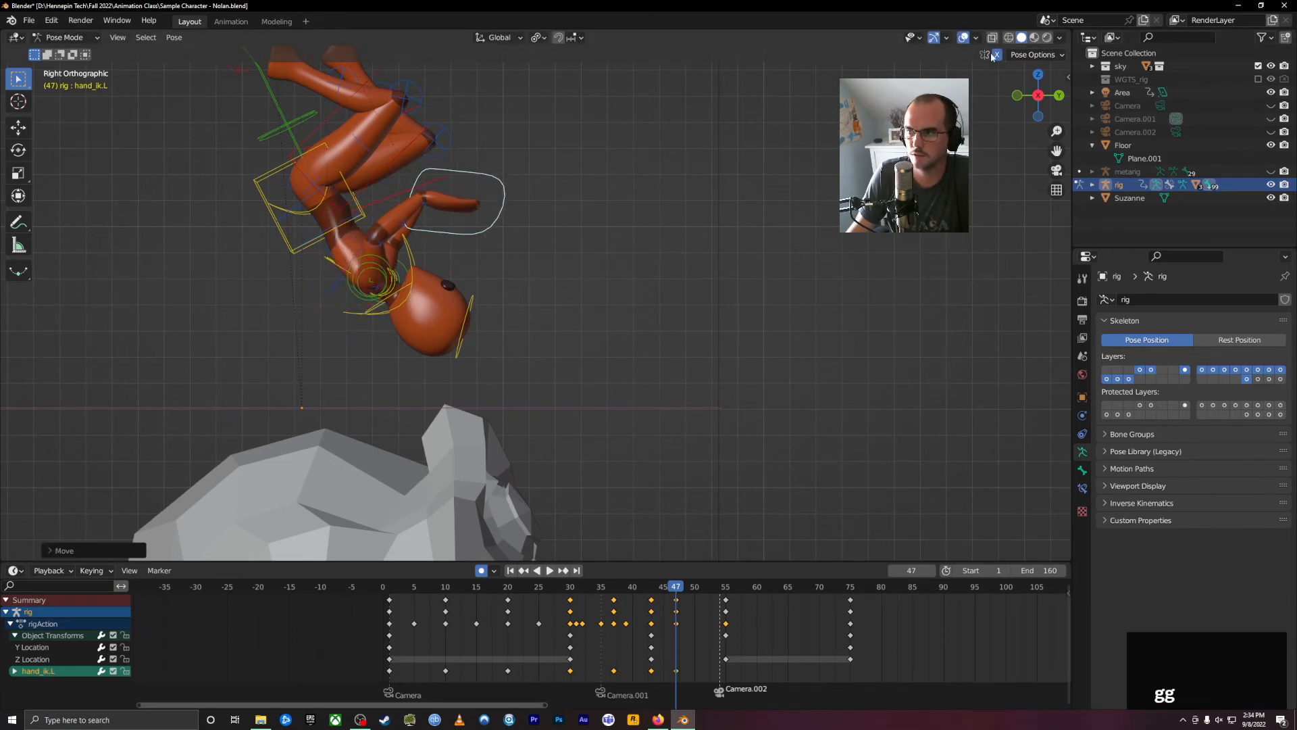
Review the motion from frame 47 to the landing pose at frame 55 in the side view.
{"action": "key", "text": "space"}
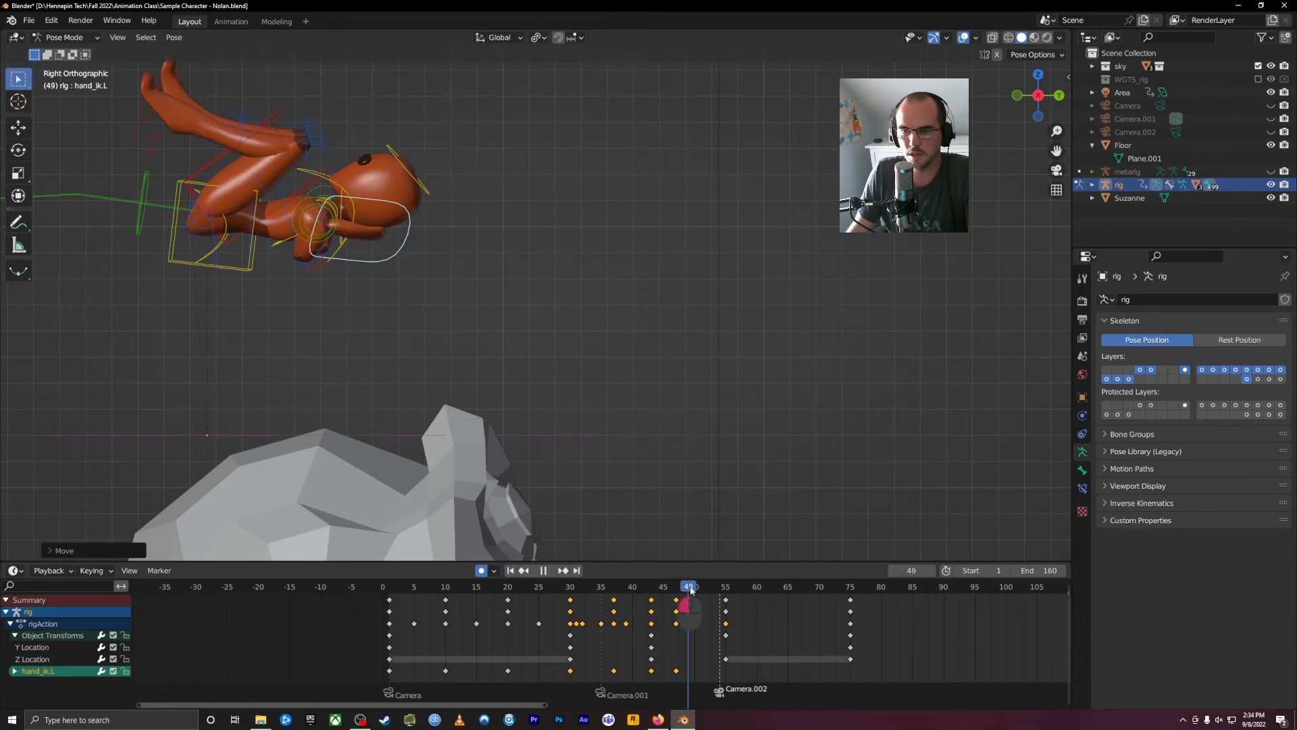
{"action": "left_click_drag", "start_coordinate": [694, 592], "coordinate": [721, 593]}
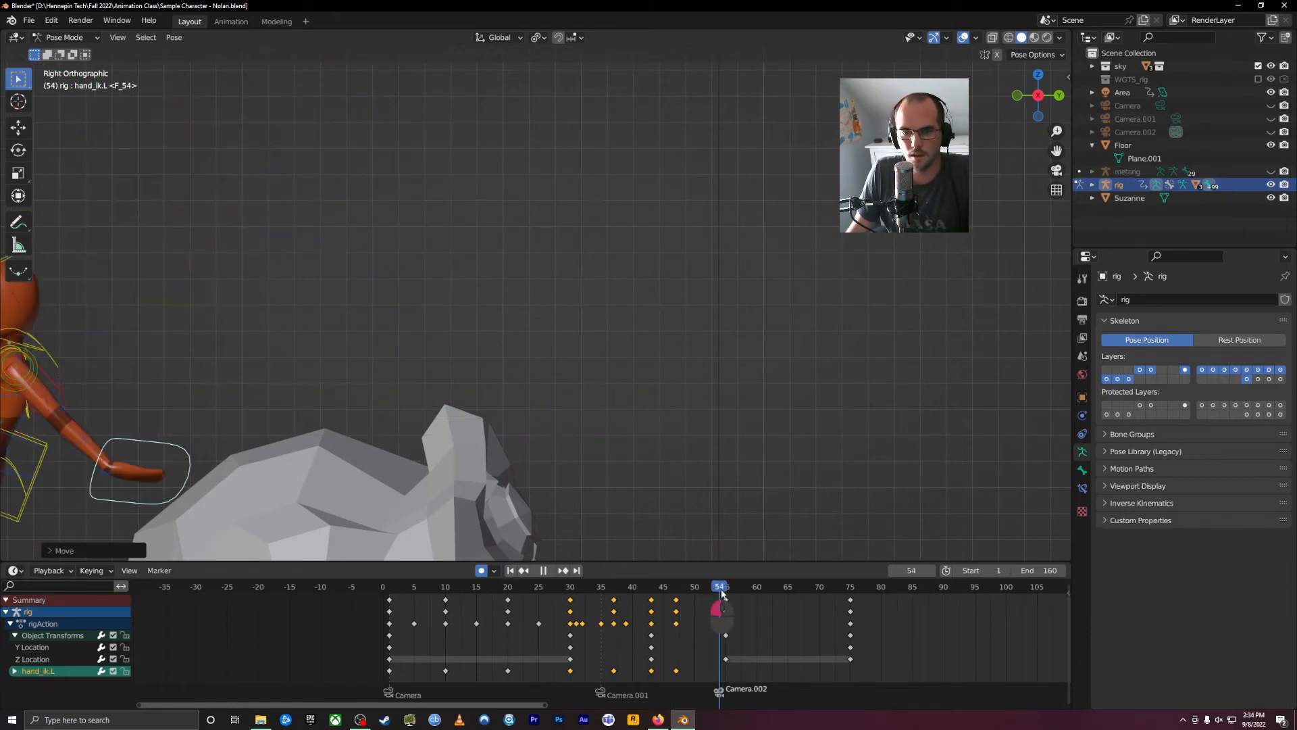
{"action": "middle_click_drag", "start_coordinate": [392, 447], "coordinate": [776, 399], "text": "shift"}
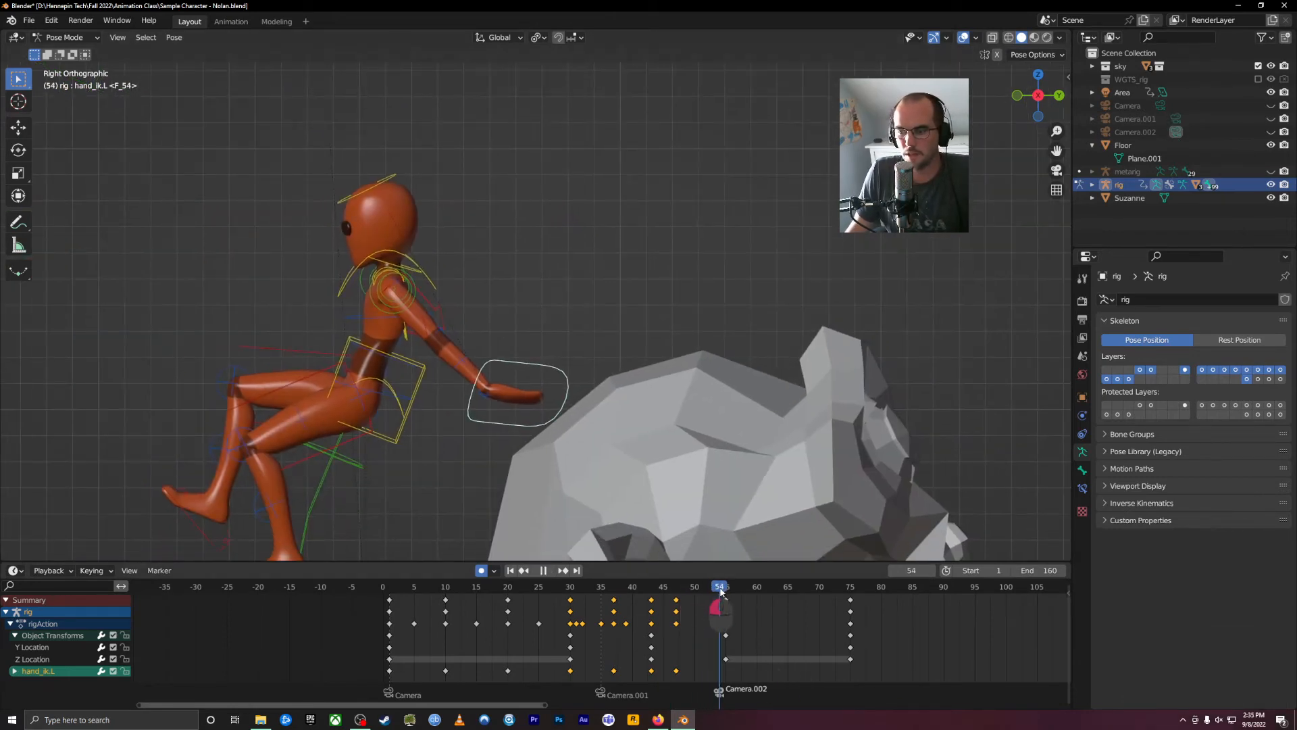
{"action": "left_click_drag", "start_coordinate": [719, 592], "coordinate": [727, 592]}
{"action": "middle_click_drag", "start_coordinate": [672, 499], "coordinate": [723, 383], "text": "shift"}
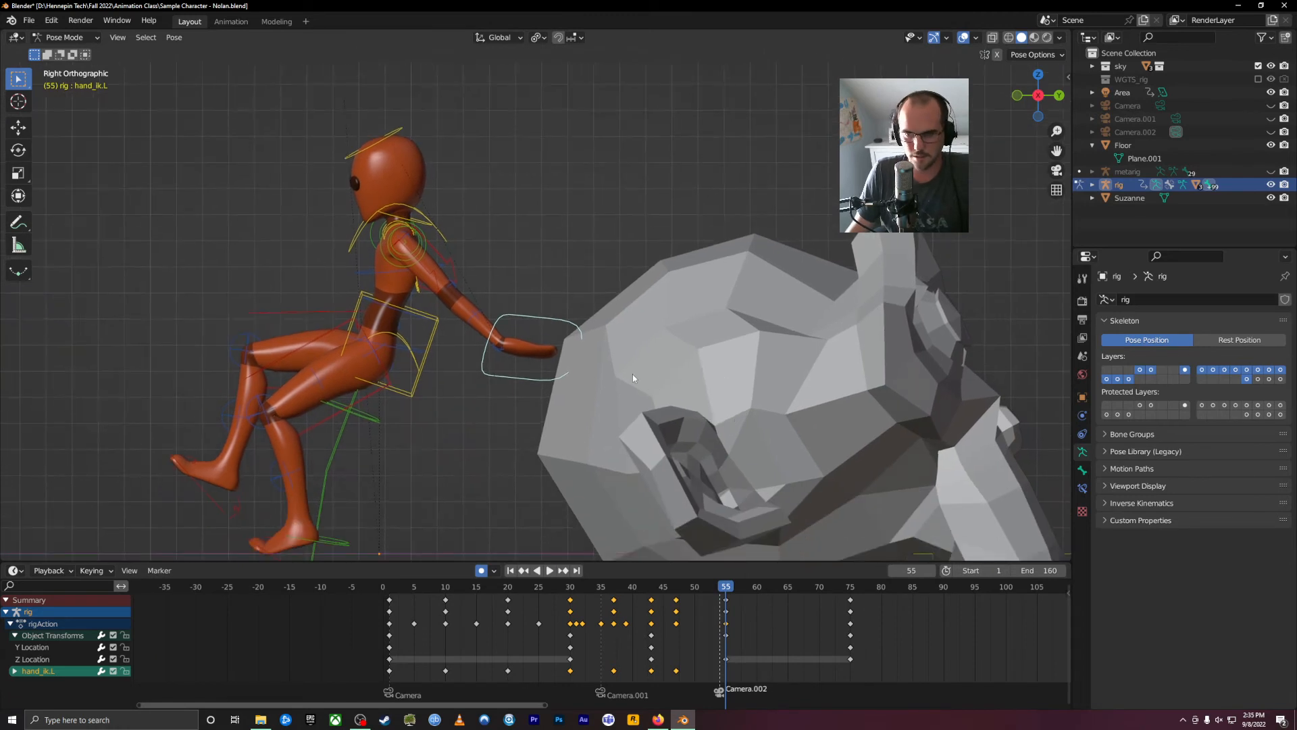
Try moving and rotating only the left hand's IK control in front of the body at frame 55, and undo both changes.
{"action": "key", "text": "g"}
{"action": "left_click", "coordinate": [445, 343]}
{"action": "key", "text": "r"}
{"action": "left_click", "coordinate": [135, 279]}
{"action": "key", "text": "ctrl+z"}
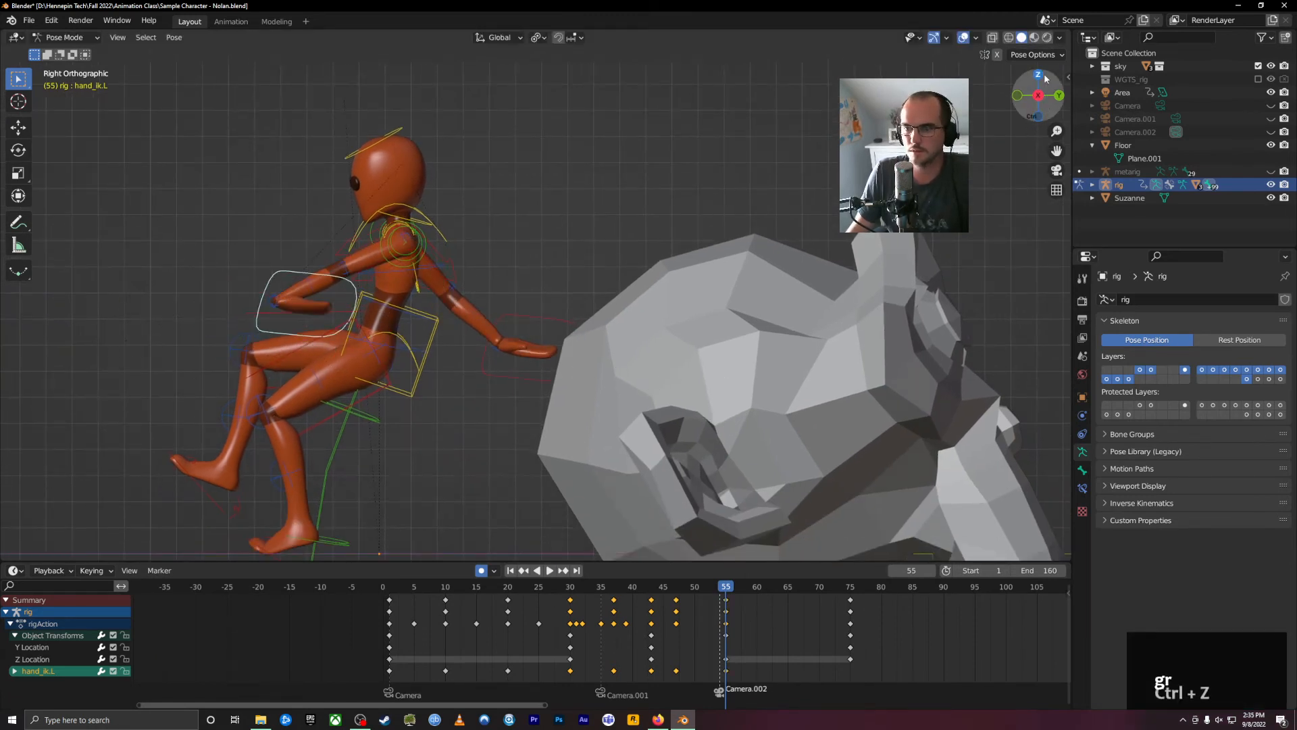
{"action": "key", "text": "ctrl+z"}
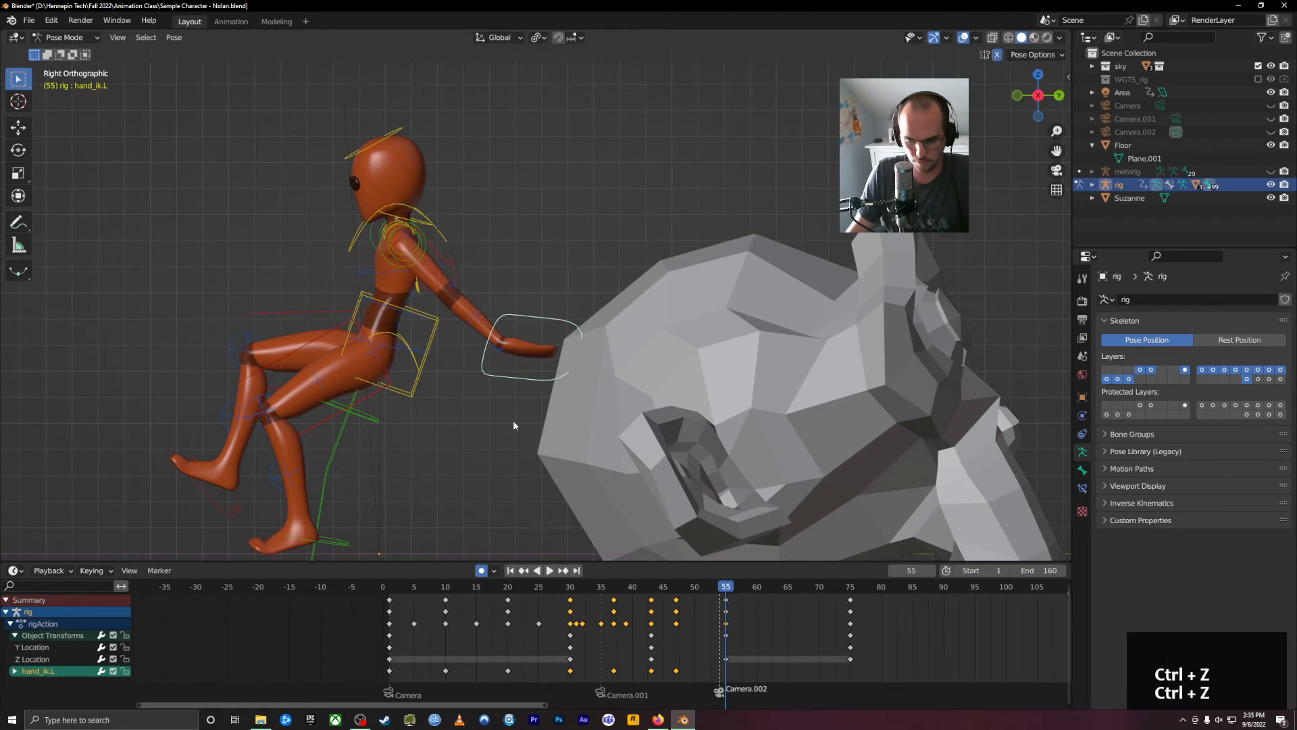
With X-axis mirroring on, move both hands' IK controls in front of the body at frame 55 and rotate them to suit the landing.
{"action": "key", "text": "g"}
{"action": "left_click", "coordinate": [289, 354]}
{"action": "key", "text": "r"}
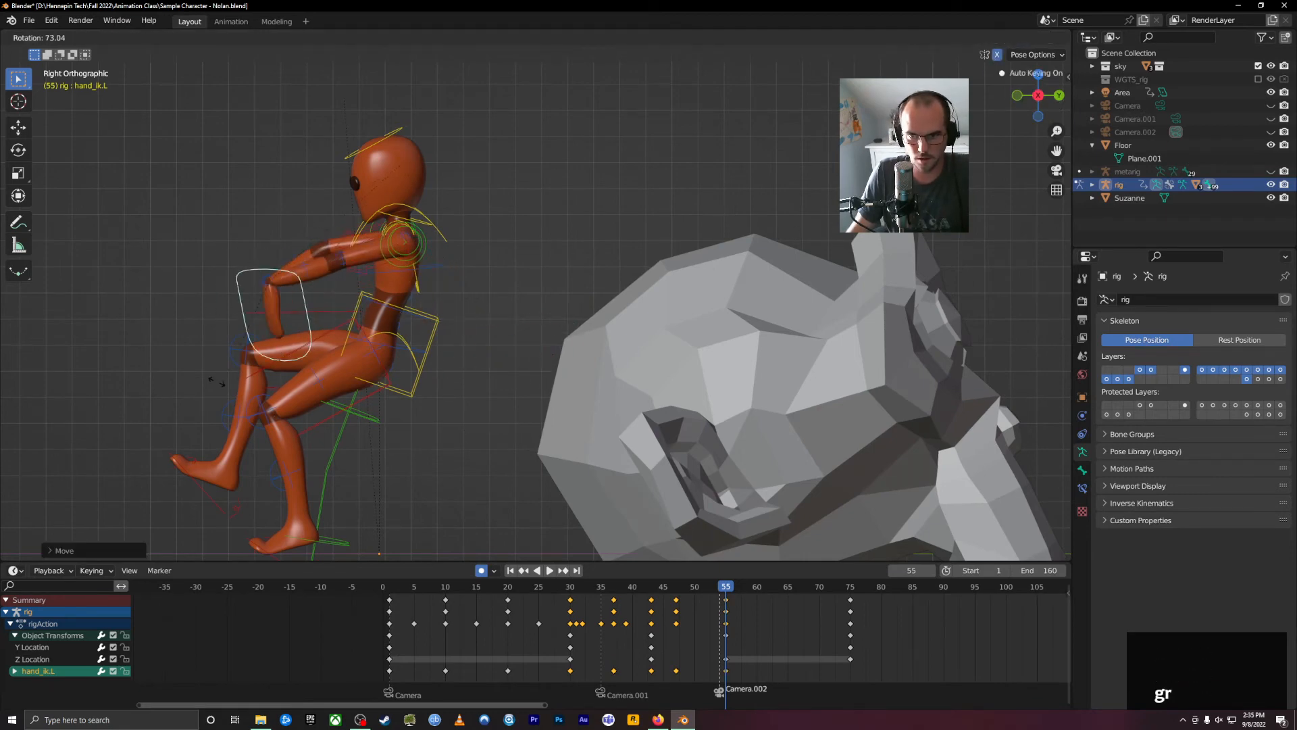
{"action": "left_click", "coordinate": [154, 213]}
Reposition both hands' IK controls at frame 55 so the arms reach forward and spread apart on either side of the torso.
{"action": "middle_click_drag", "start_coordinate": [154, 213], "coordinate": [383, 382]}
{"action": "key", "text": "g"}
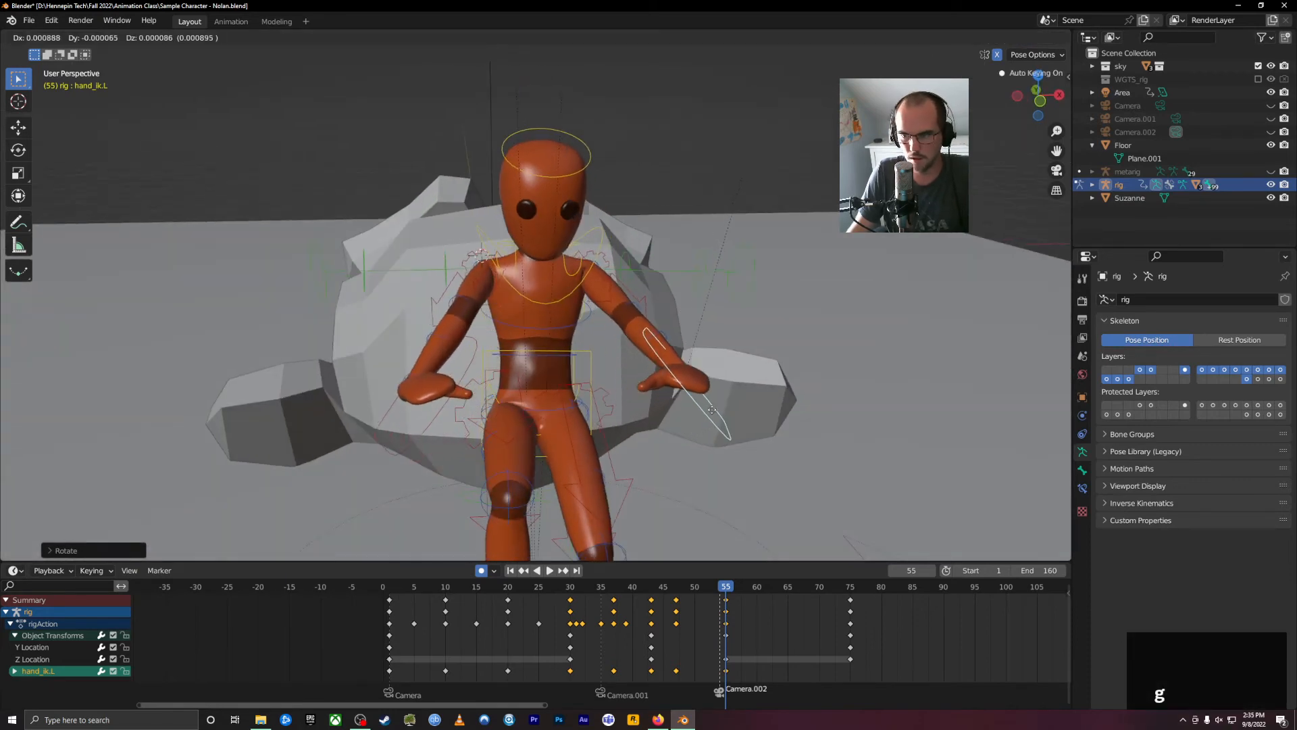
{"action": "left_click", "coordinate": [672, 405]}
{"action": "middle_click_drag", "start_coordinate": [673, 405], "coordinate": [649, 472]}
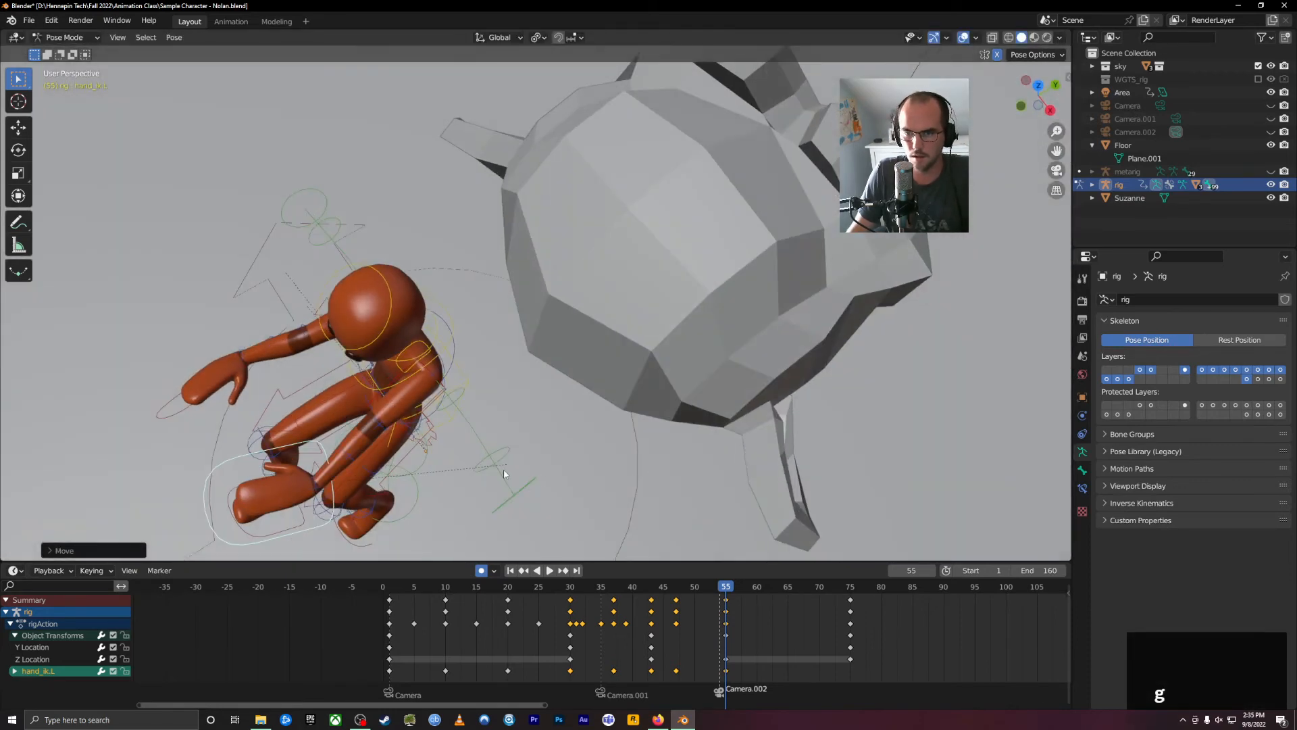
{"action": "key", "text": "g"}
{"action": "left_click", "coordinate": [544, 432]}
{"action": "middle_click_drag", "start_coordinate": [545, 432], "coordinate": [571, 452]}
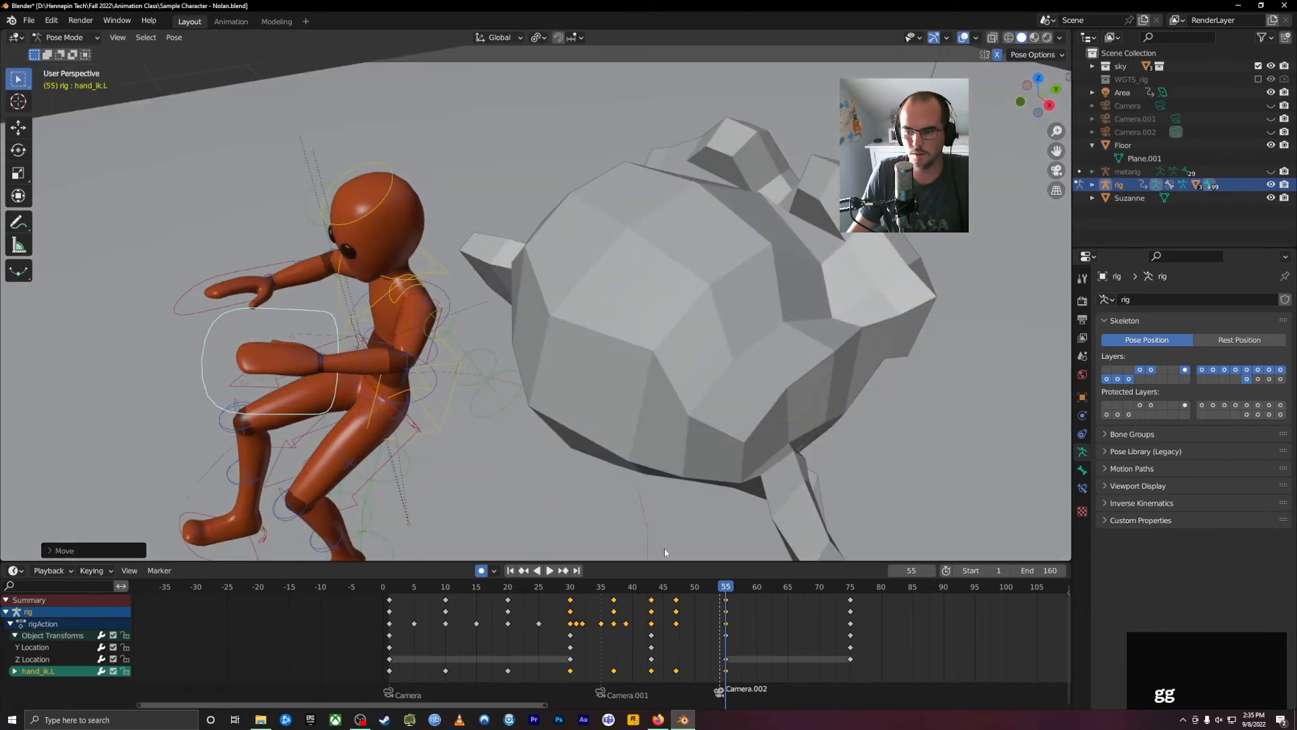
Examine the in-between poses from frame 55 back to frame 44 in the side view.
{"action": "left_click_drag", "start_coordinate": [721, 592], "coordinate": [682, 592]}
{"action": "middle_click_drag", "start_coordinate": [731, 426], "coordinate": [690, 398]}
{"action": "key", "text": "3"}
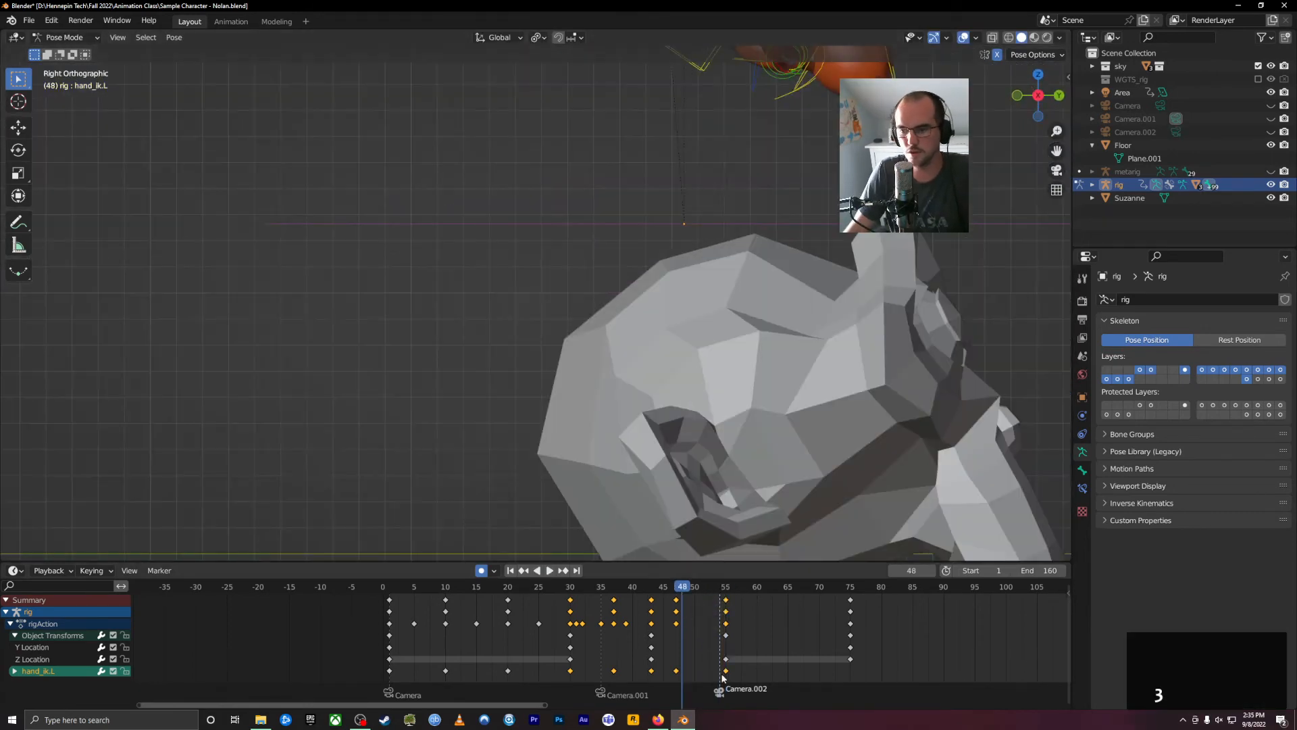
{"action": "left_click_drag", "start_coordinate": [652, 587], "coordinate": [657, 591]}
{"action": "middle_click_drag", "start_coordinate": [707, 259], "coordinate": [485, 346], "text": "shift"}
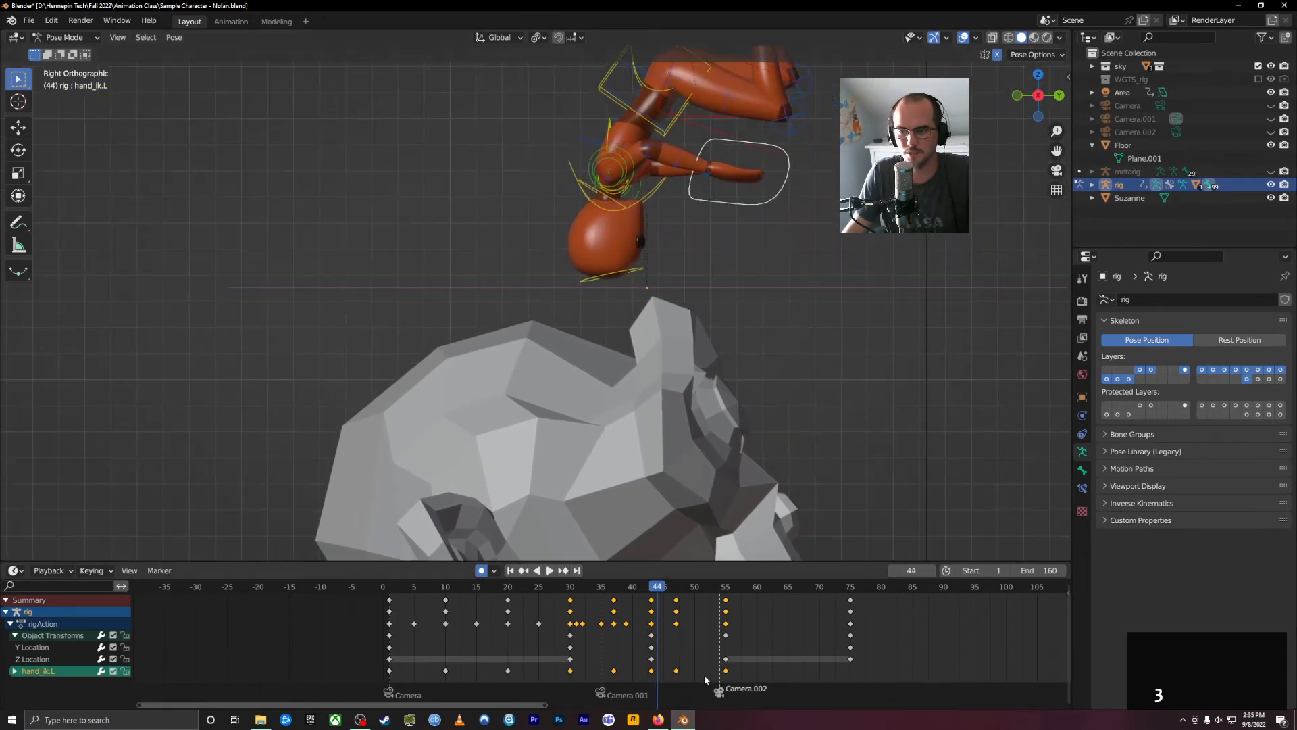
Scrub and play back the flip in the side view, examining the poses from take-off over the Suzanne head to the landing.
{"action": "left_click_drag", "start_coordinate": [589, 590], "coordinate": [658, 597]}
{"action": "middle_click_drag", "start_coordinate": [701, 130], "coordinate": [629, 255], "text": "shift"}
{"action": "scroll", "coordinate": [668, 382], "scroll_direction": "down", "scroll_amount": 2}
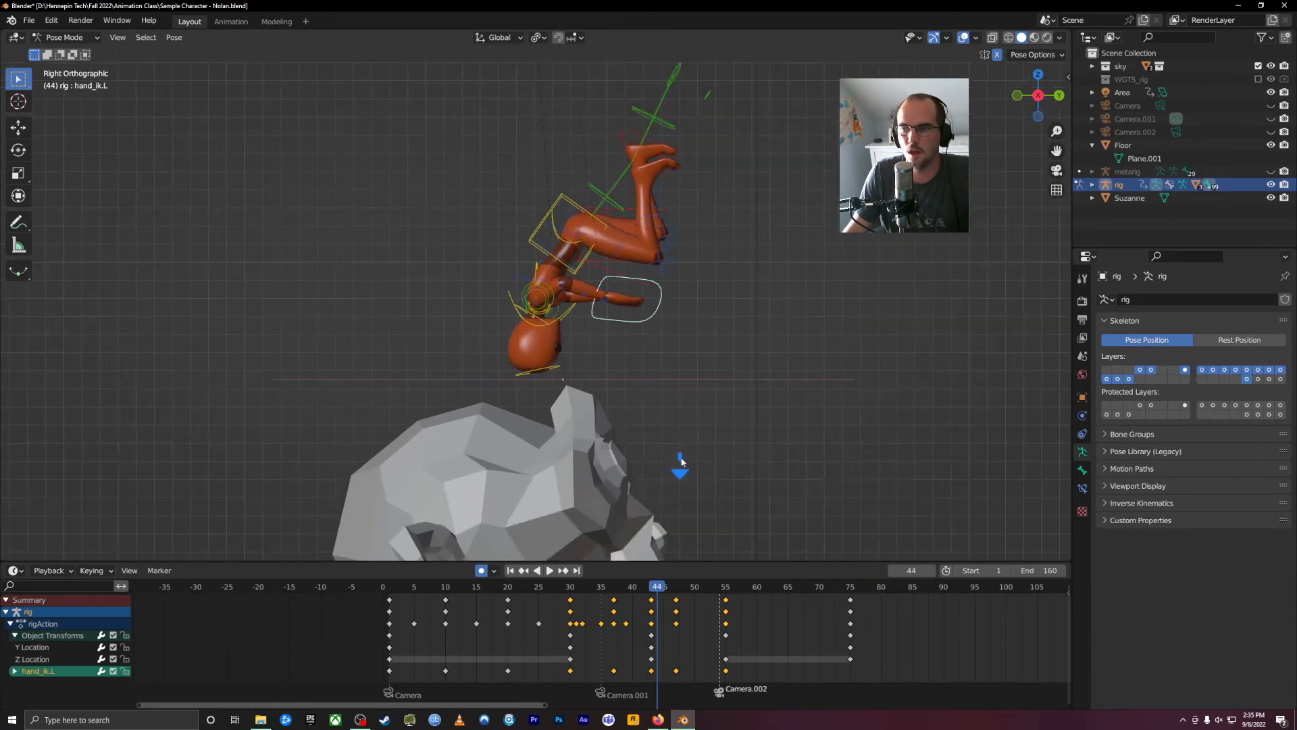
{"action": "middle_click_drag", "start_coordinate": [668, 398], "coordinate": [697, 407], "text": "shift"}
{"action": "left_click_drag", "start_coordinate": [651, 595], "coordinate": [651, 596]}
{"action": "left_click_drag", "start_coordinate": [756, 596], "coordinate": [387, 606]}
{"action": "left_click_drag", "start_coordinate": [883, 599], "coordinate": [382, 608]}
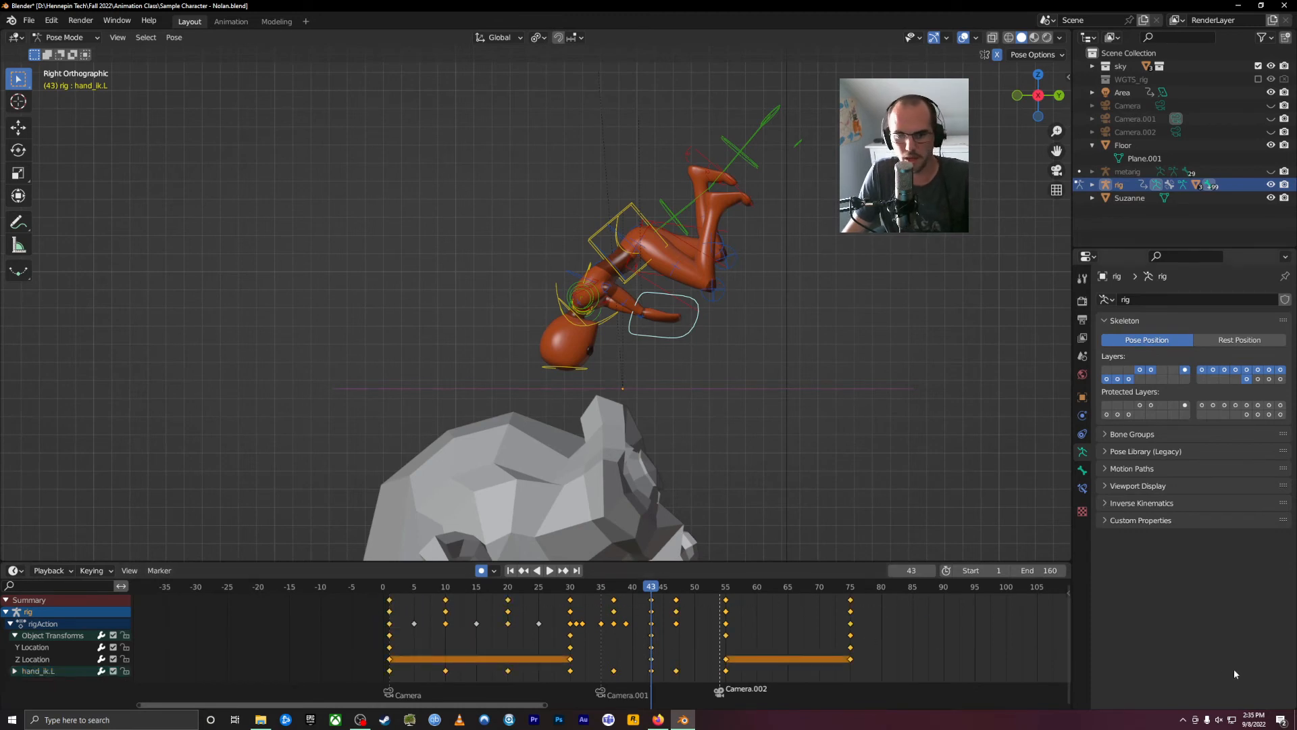
{"action": "left_click", "coordinate": [914, 635]}
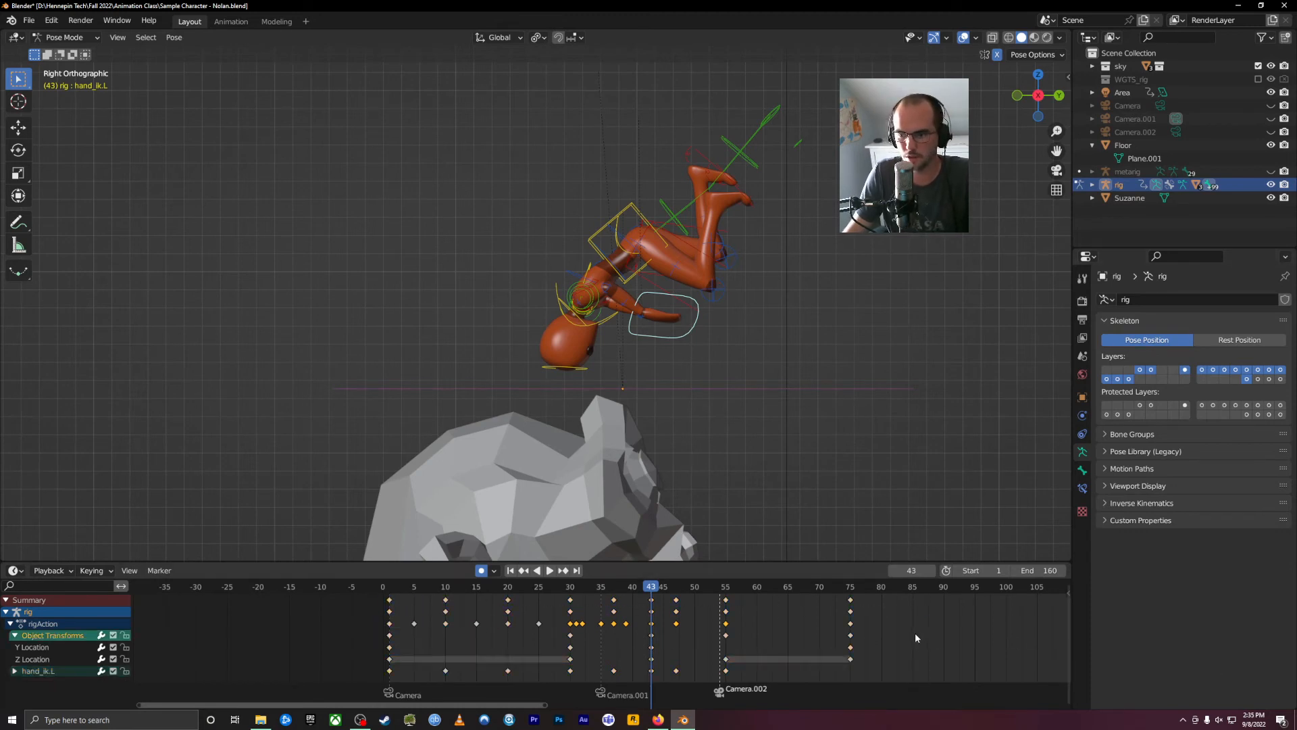
{"action": "key", "text": "space"}
{"action": "left_click", "coordinate": [588, 587]}
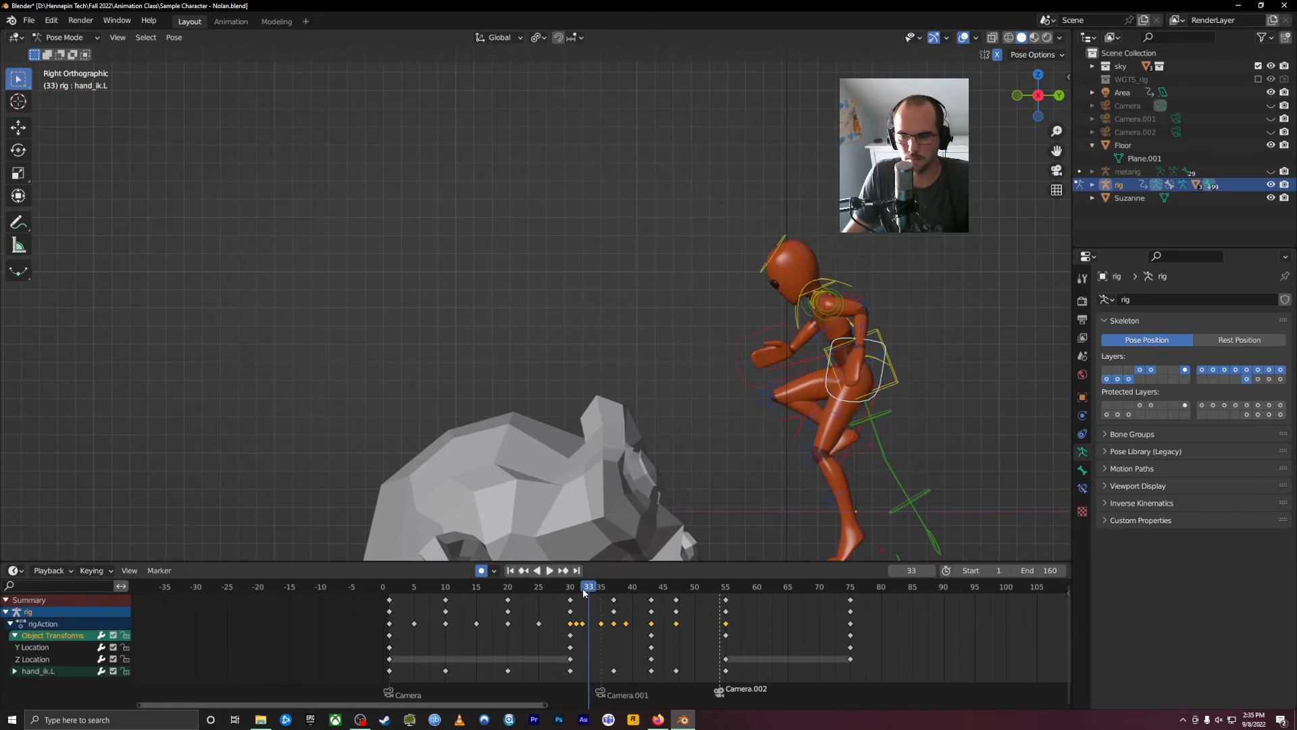
{"action": "left_click", "coordinate": [572, 625]}
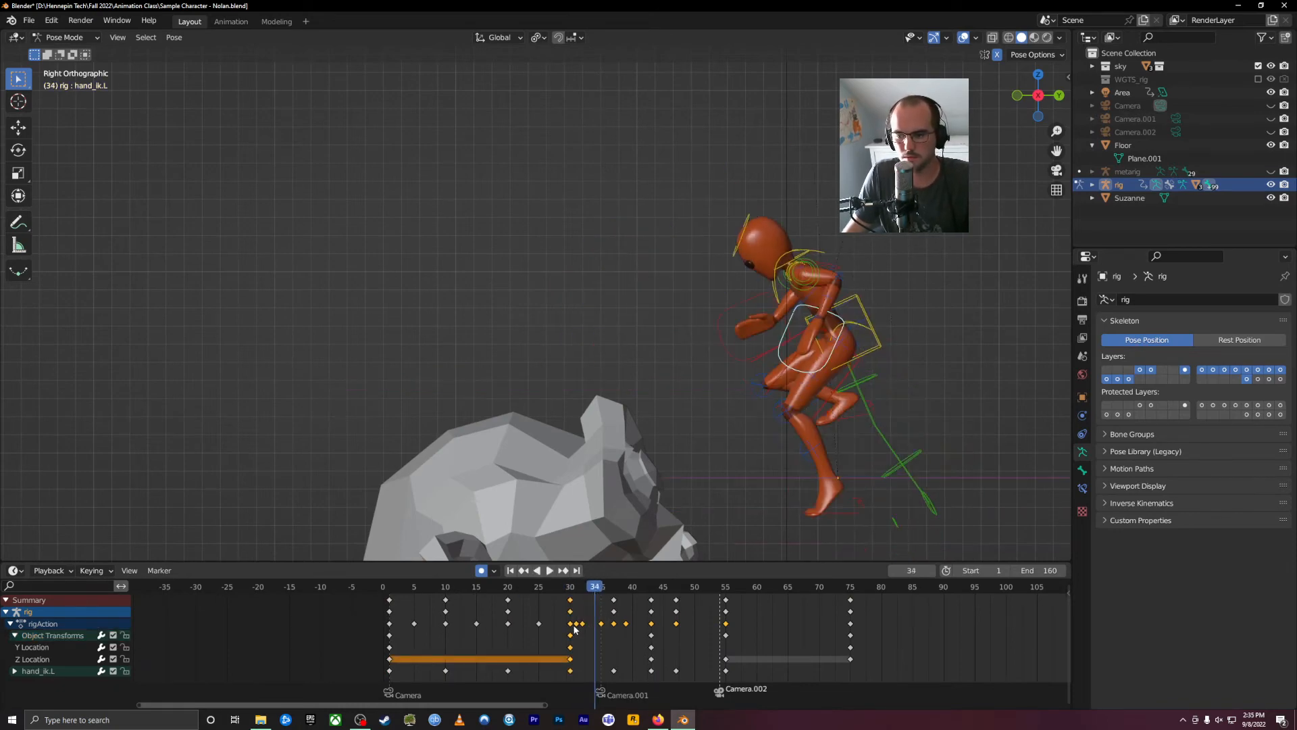
{"action": "left_click_drag", "start_coordinate": [578, 589], "coordinate": [775, 594]}
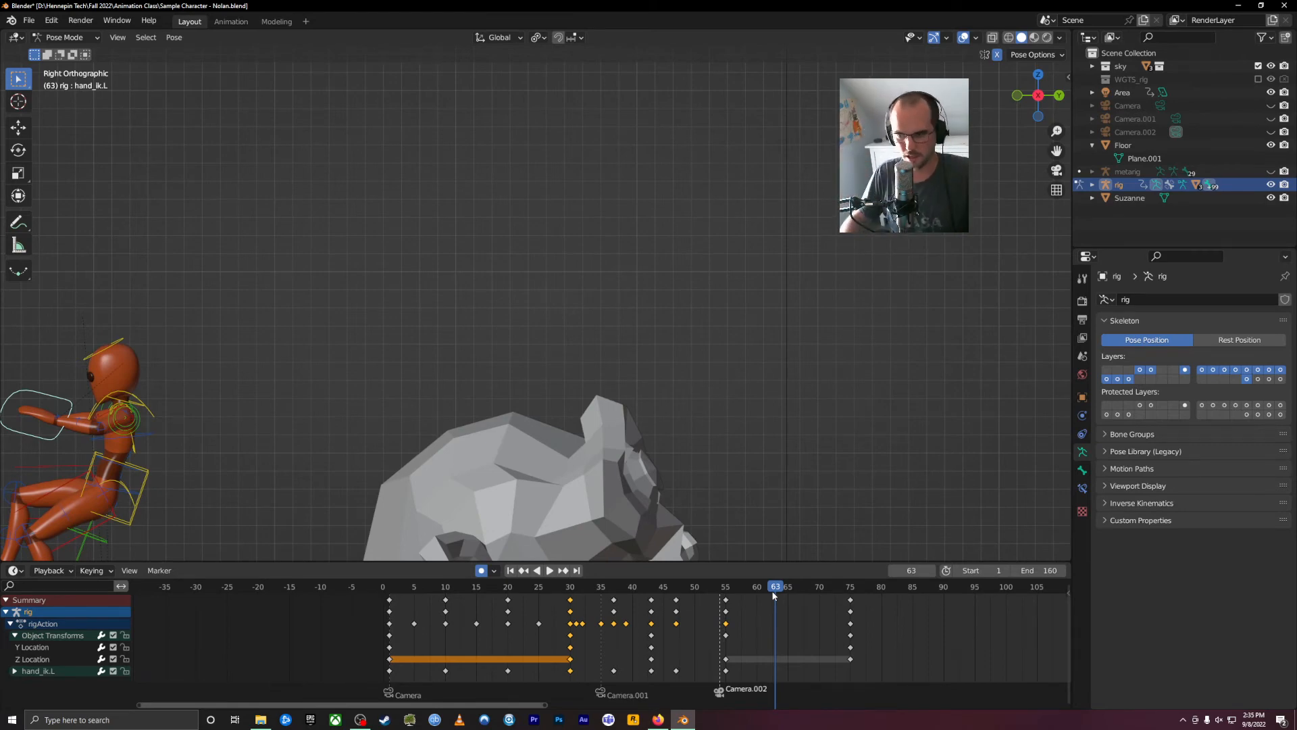
{"action": "scroll", "coordinate": [572, 301], "scroll_direction": "down", "scroll_amount": 2}
{"action": "middle_click_drag", "start_coordinate": [569, 328], "coordinate": [680, 179], "text": "shift"}
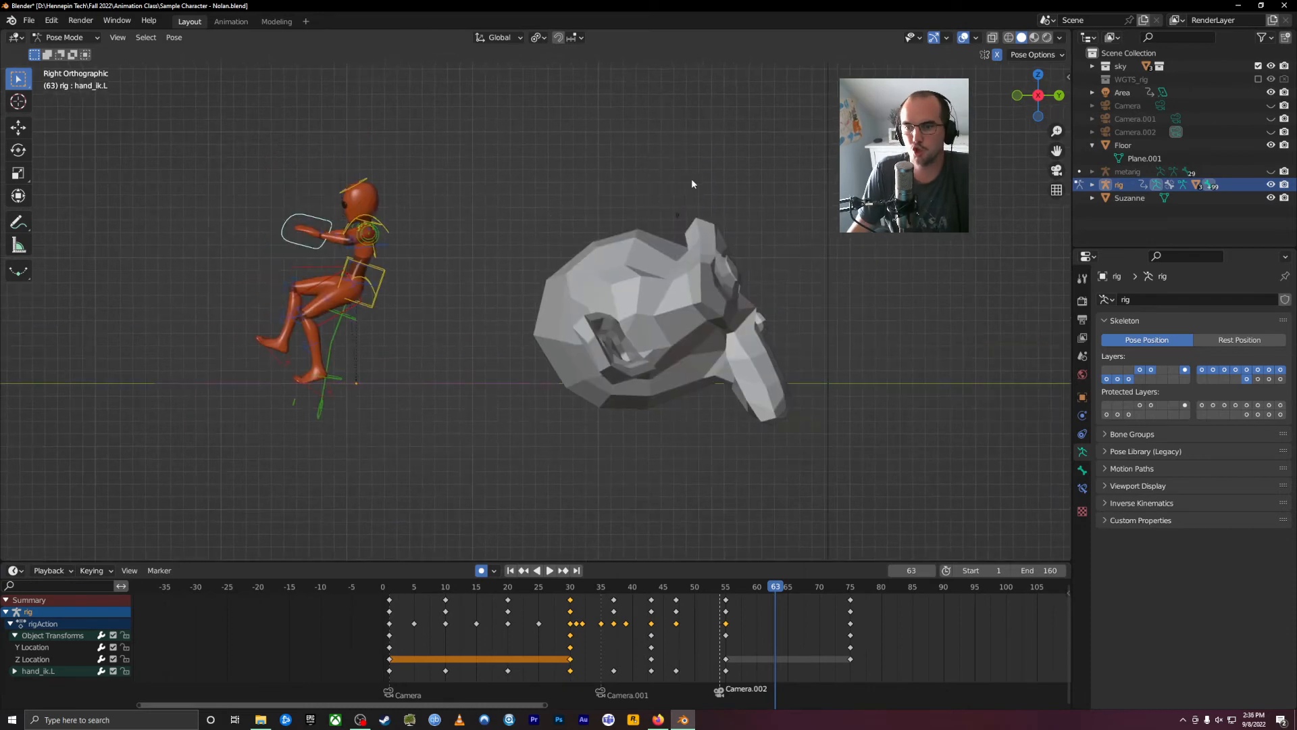
{"action": "left_click_drag", "start_coordinate": [789, 587], "coordinate": [550, 626]}
{"action": "key", "text": "space"}
{"action": "middle_click_drag", "start_coordinate": [791, 206], "coordinate": [618, 319], "text": "shift"}
{"action": "left_click_drag", "start_coordinate": [599, 598], "coordinate": [362, 614]}
{"action": "key", "text": "space"}
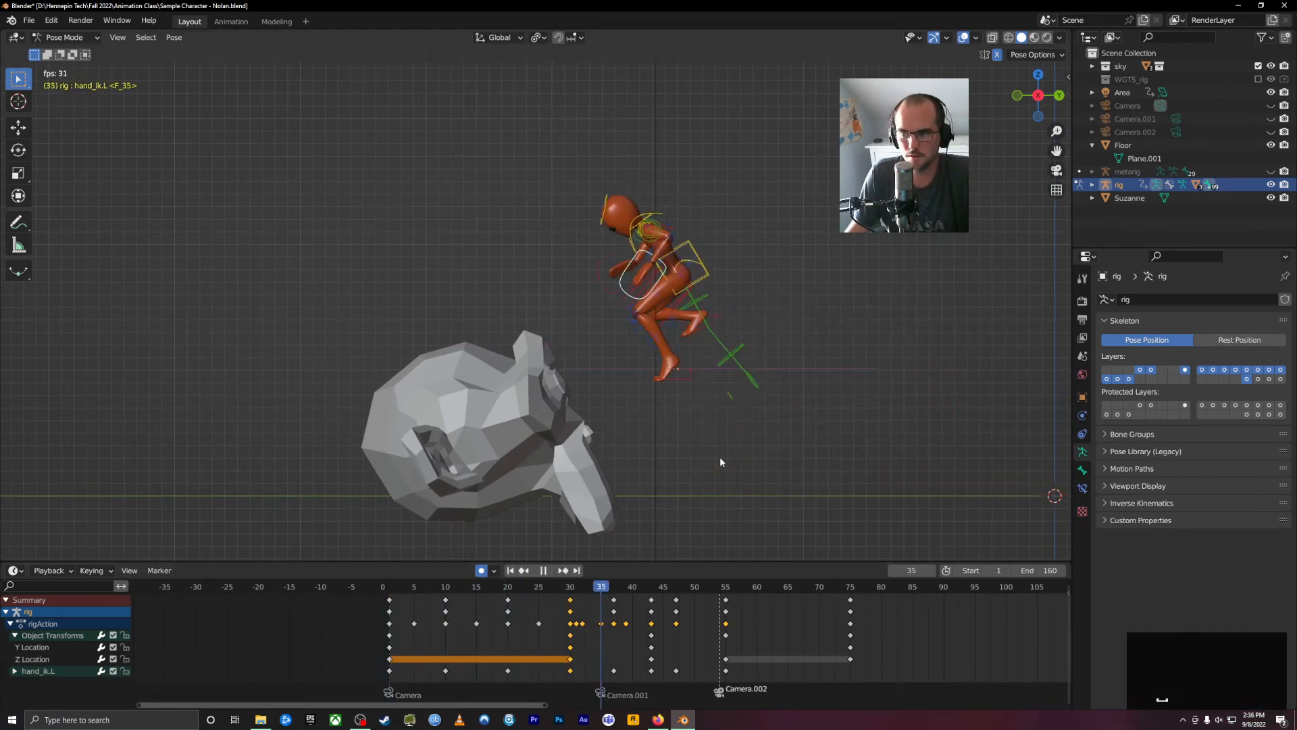
{"action": "key", "text": "space"}
At frame 43, lower the left foot's IK control toward the tucked body and rotate the left heel control to bend the foot.
{"action": "left_click_drag", "start_coordinate": [602, 594], "coordinate": [652, 603]}
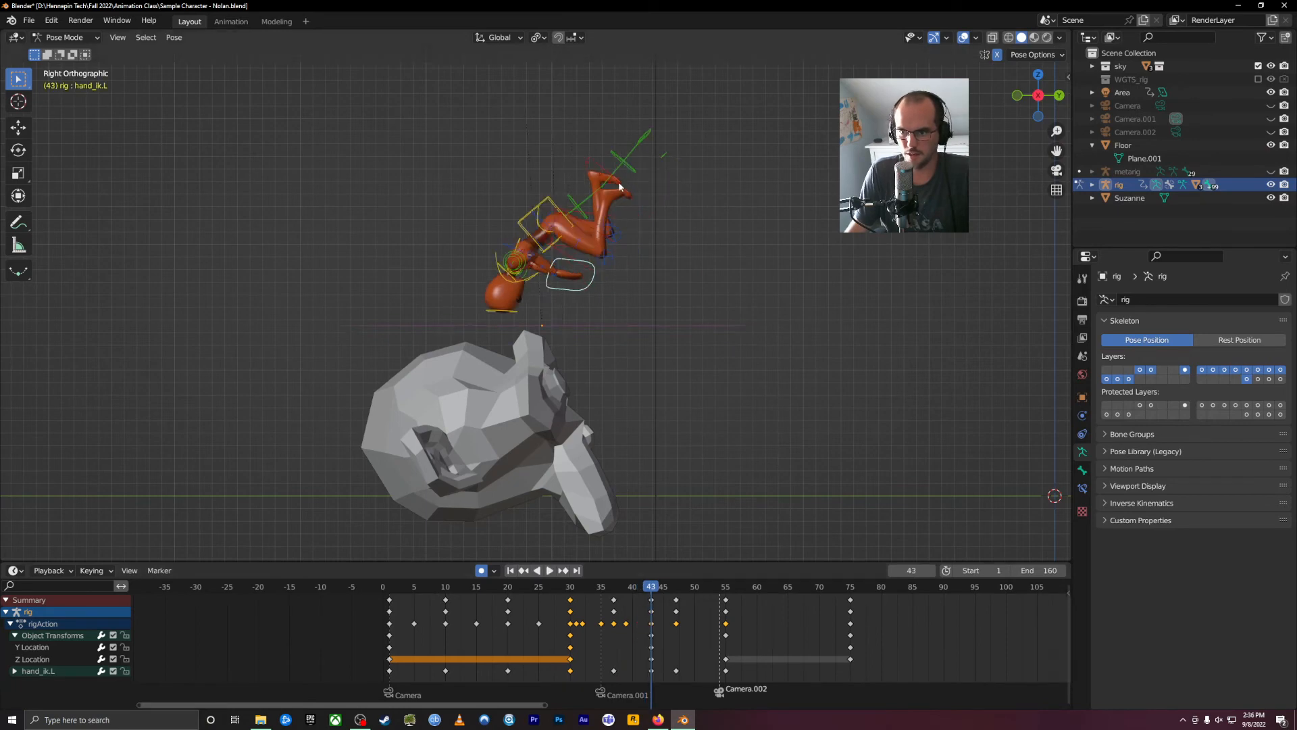
{"action": "scroll", "coordinate": [676, 198], "scroll_direction": "up", "scroll_amount": 3}
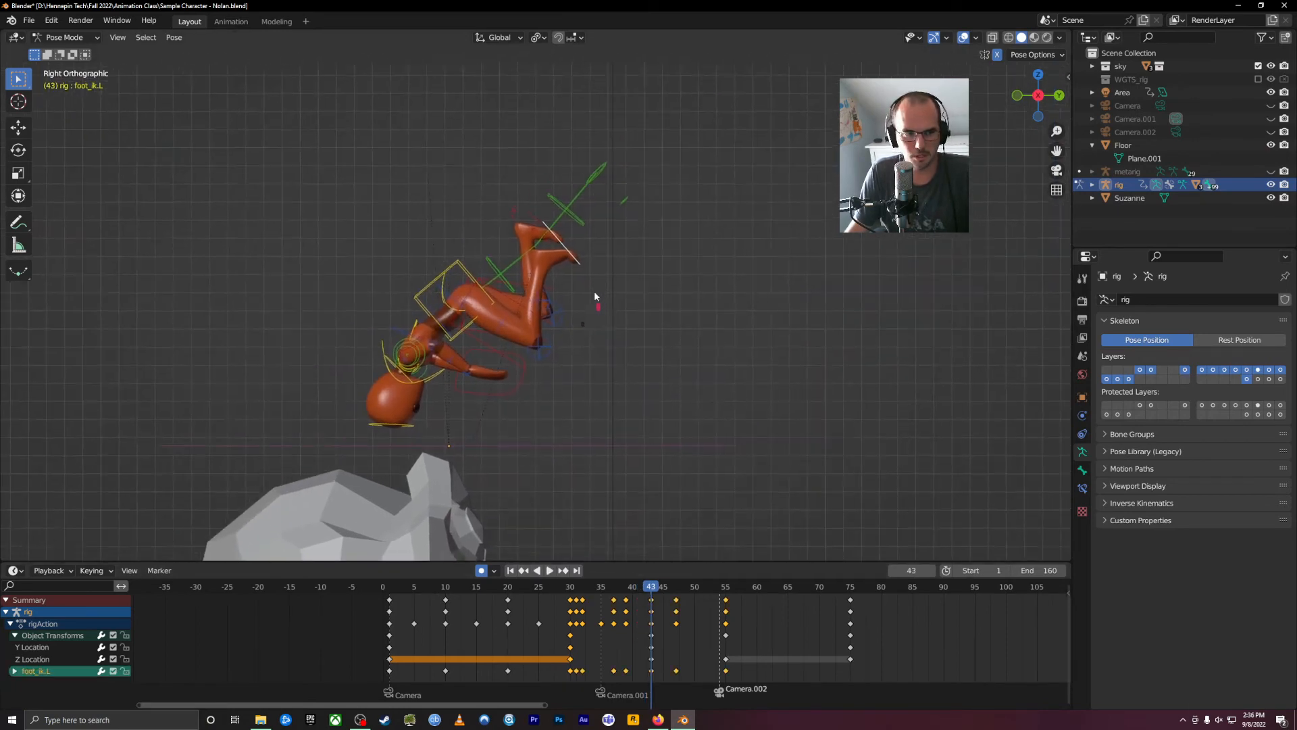
{"action": "key", "text": "g"}
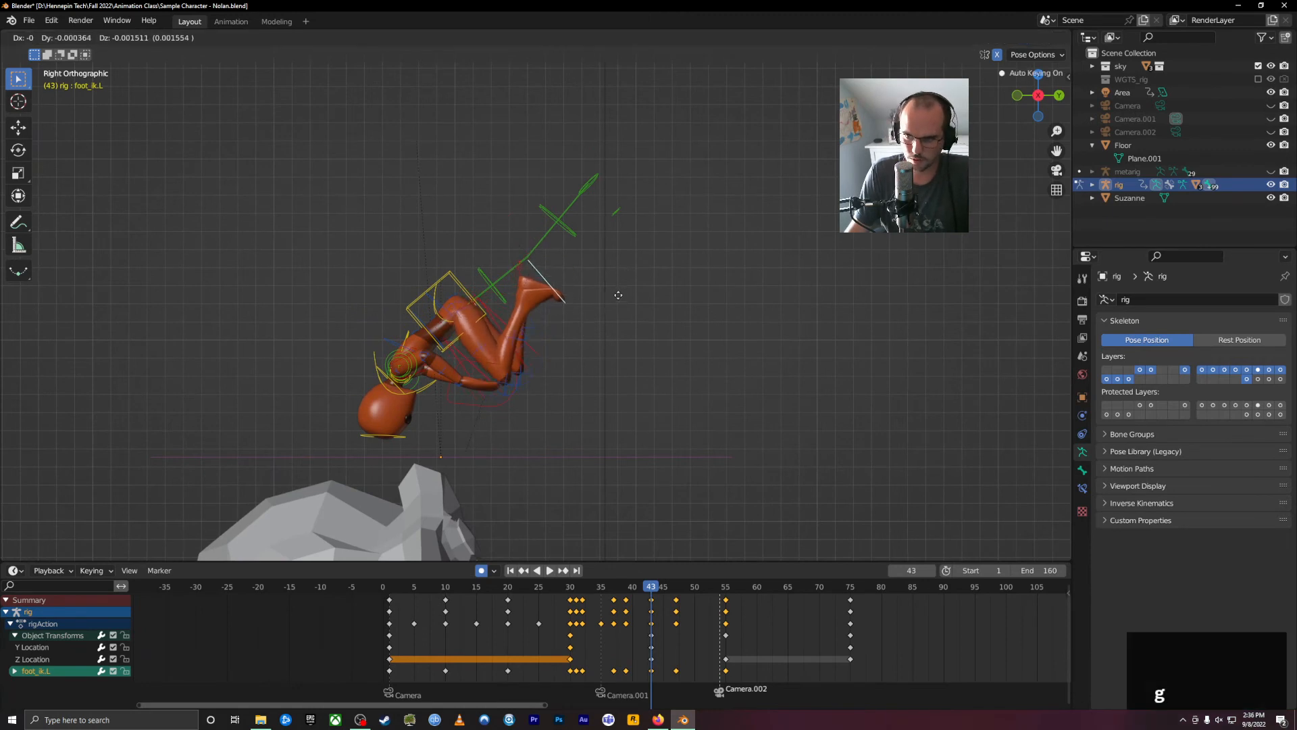
{"action": "right_click", "coordinate": [618, 294]}
{"action": "key", "text": "g"}
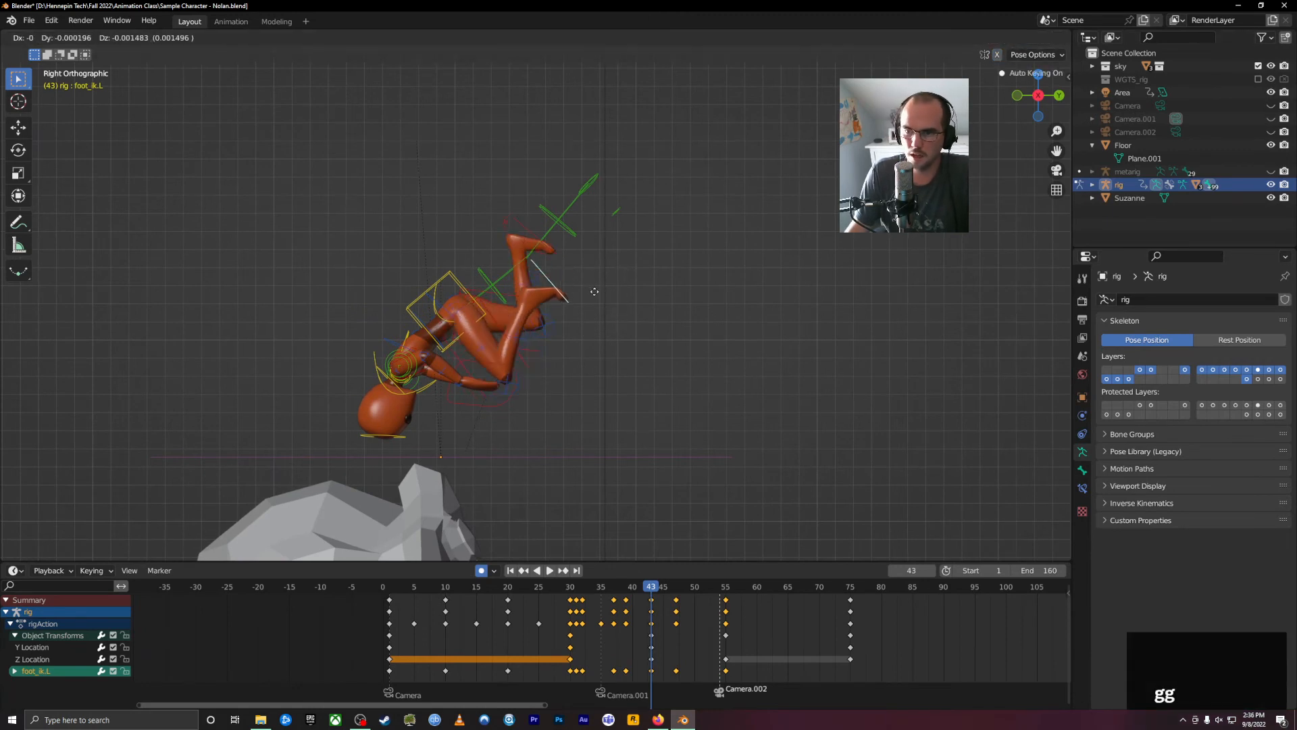
{"action": "left_click", "coordinate": [599, 312]}
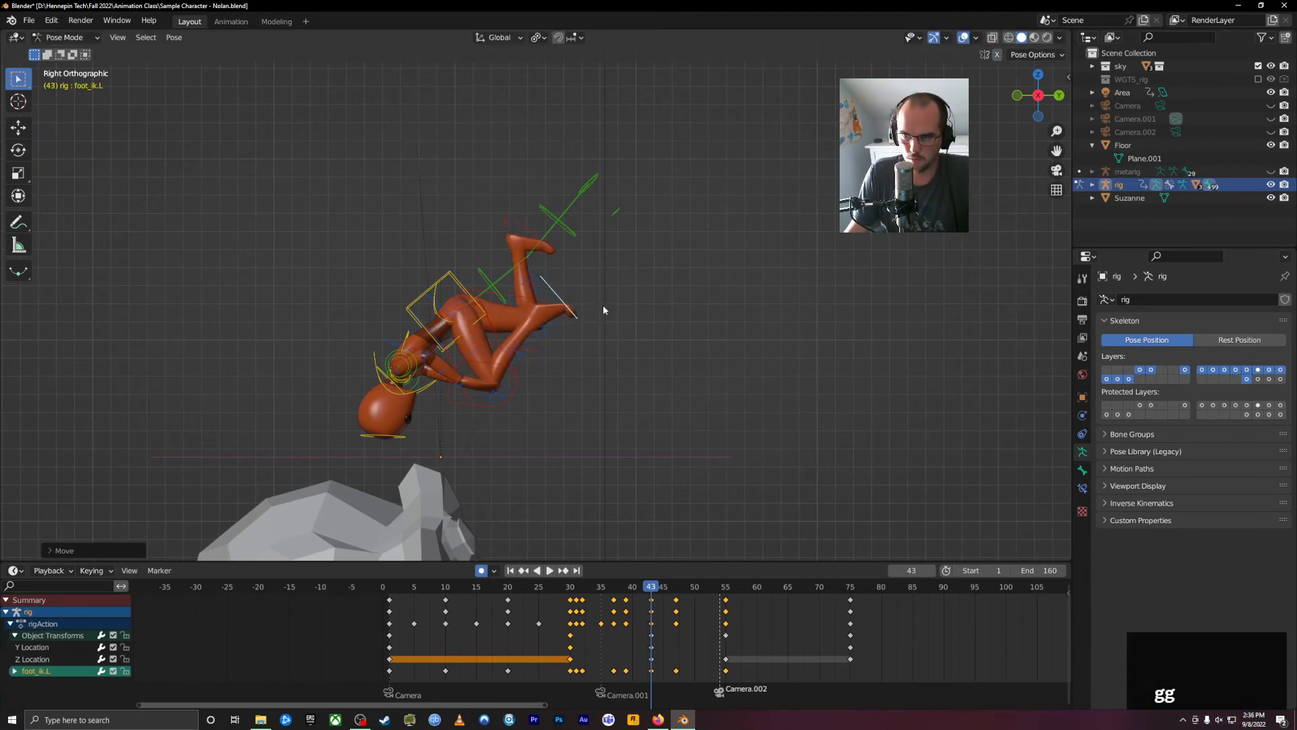
{"action": "left_click", "coordinate": [531, 286]}
{"action": "key", "text": "r"}
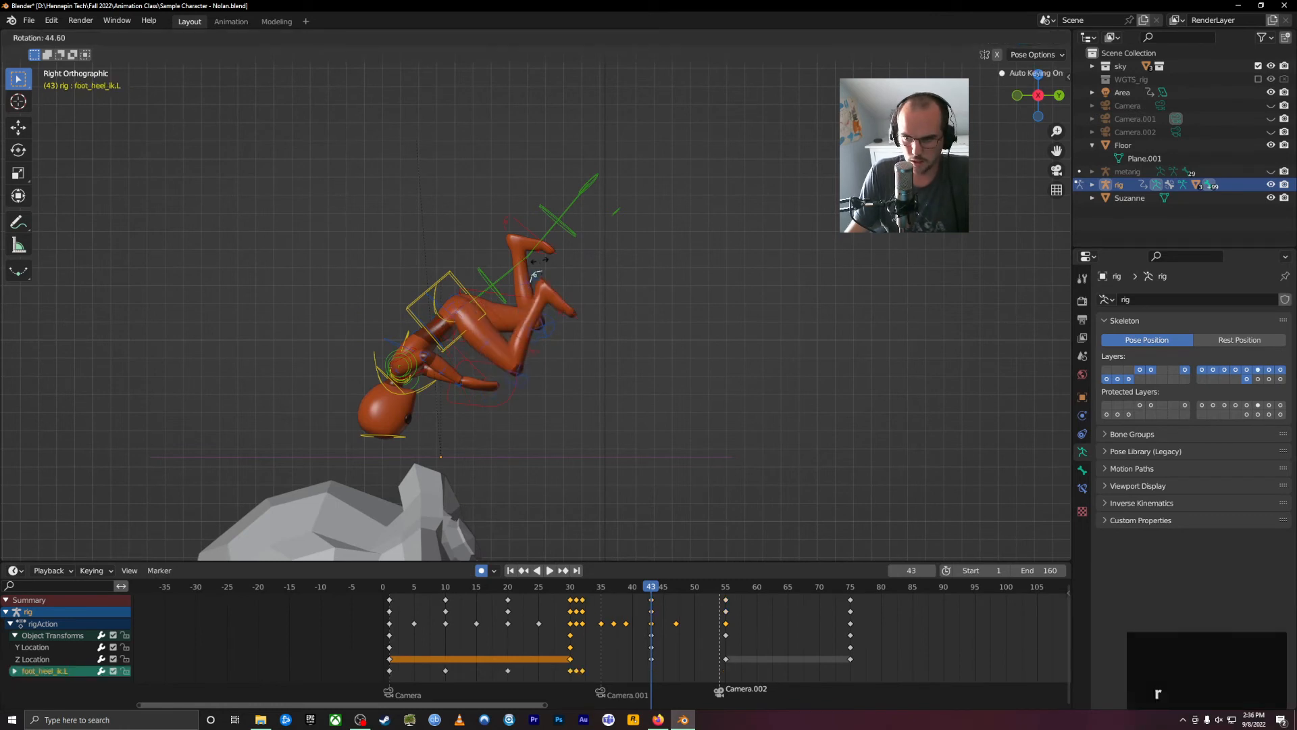
{"action": "left_click", "coordinate": [535, 268]}
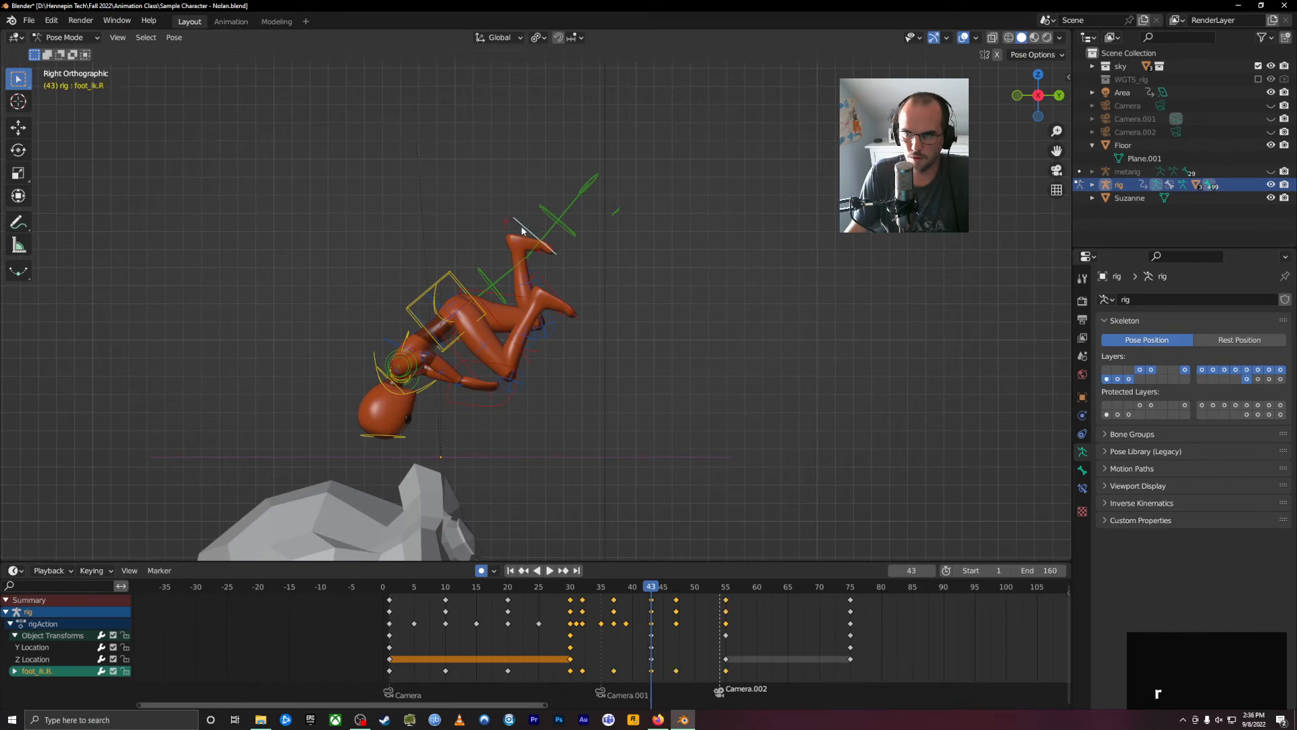
At frame 43, bring the right foot's IK control in close beside the left foot and rotate the right heel control.
{"action": "key", "text": "g"}
{"action": "left_click", "coordinate": [496, 249]}
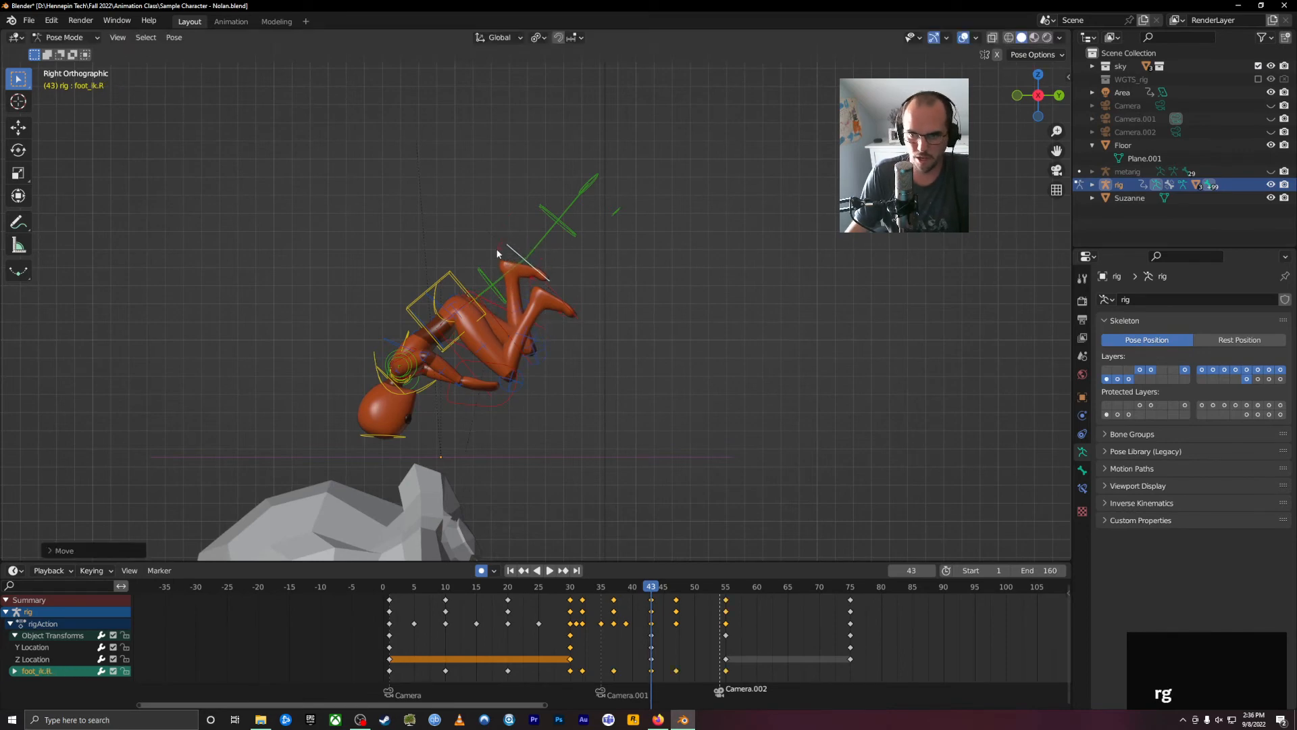
{"action": "key", "text": "r"}
{"action": "left_click", "coordinate": [498, 247]}
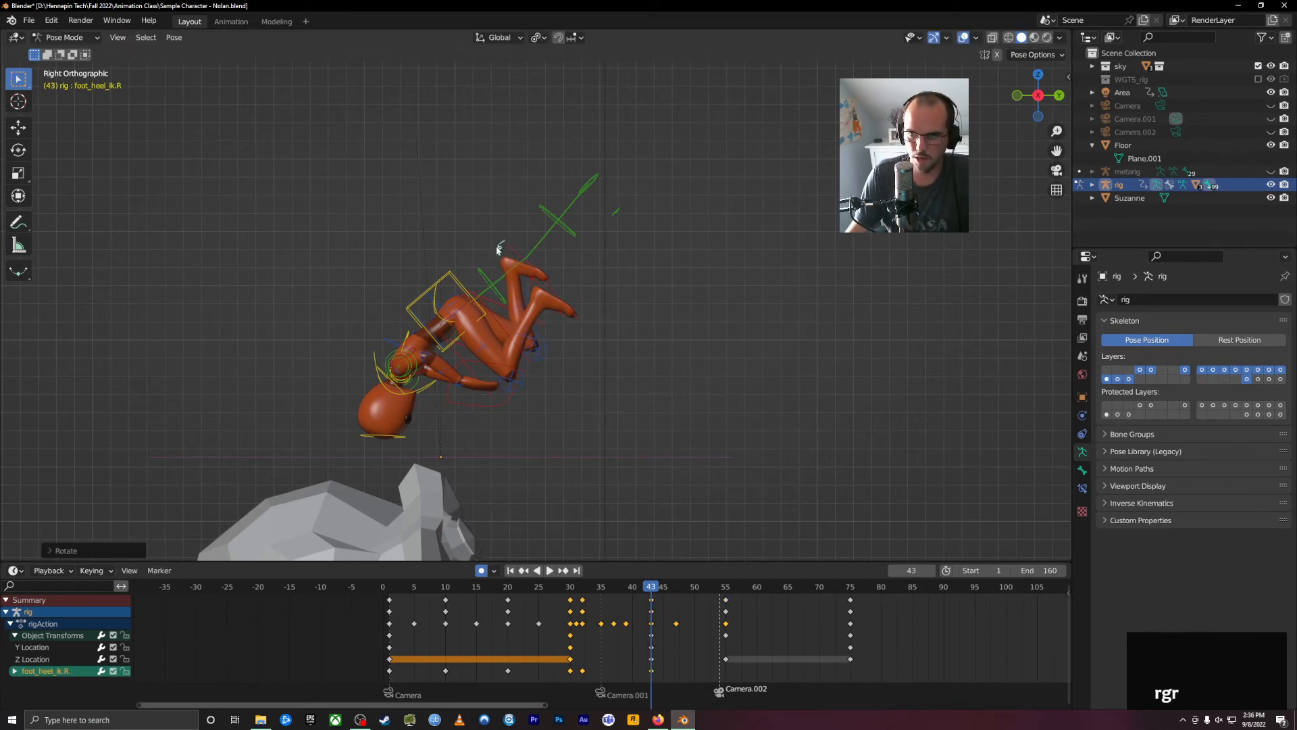
{"action": "key", "text": "r"}
{"action": "left_click", "coordinate": [554, 251]}
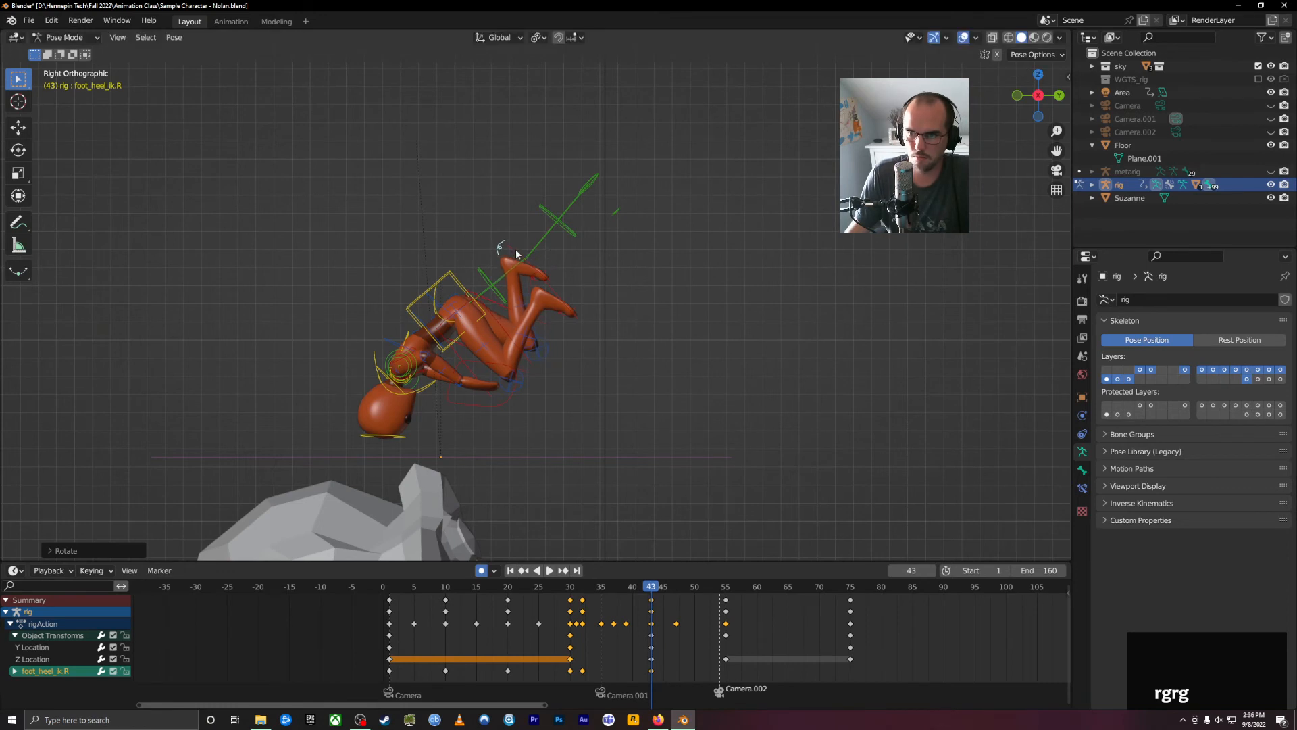
{"action": "key", "text": "g"}
{"action": "left_click", "coordinate": [540, 264]}
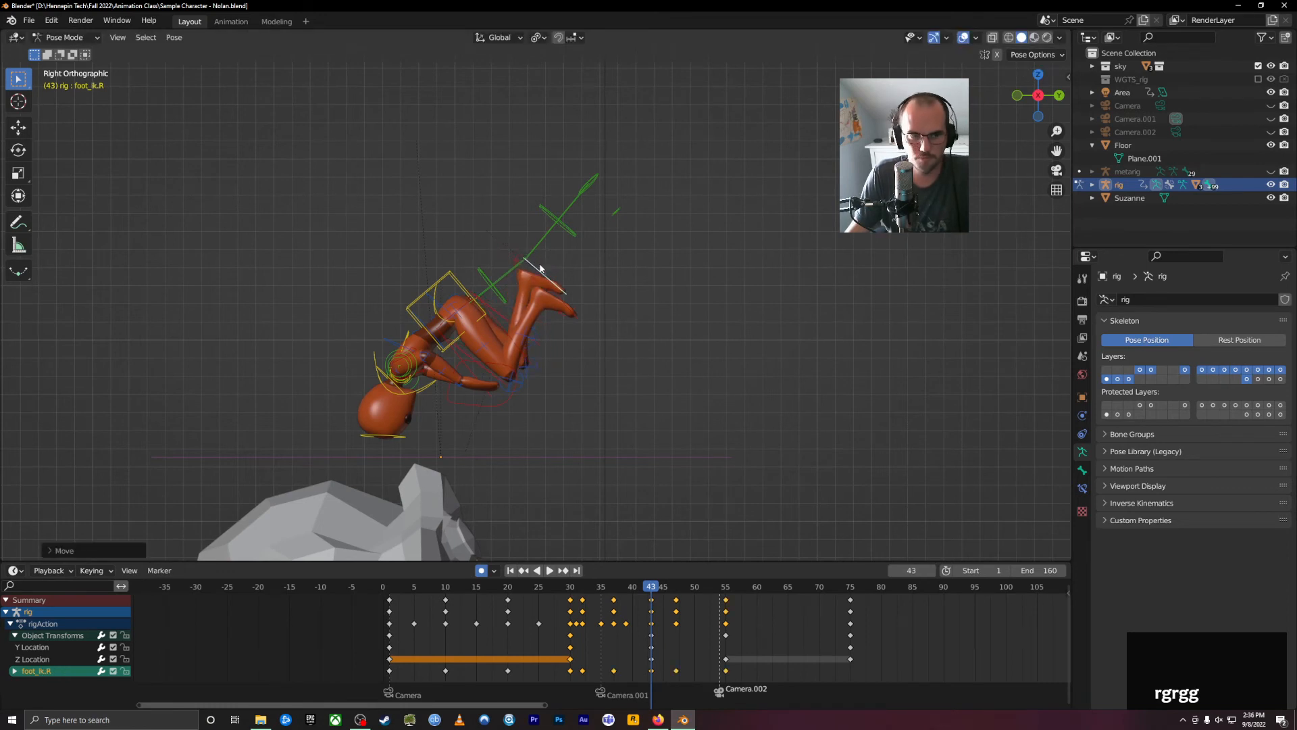
Readjust the left foot's IK control at frame 43 so the legs stay tucked but slightly offset.
{"action": "left_click", "coordinate": [560, 306]}
{"action": "key", "text": "g"}
{"action": "left_click", "coordinate": [558, 307]}
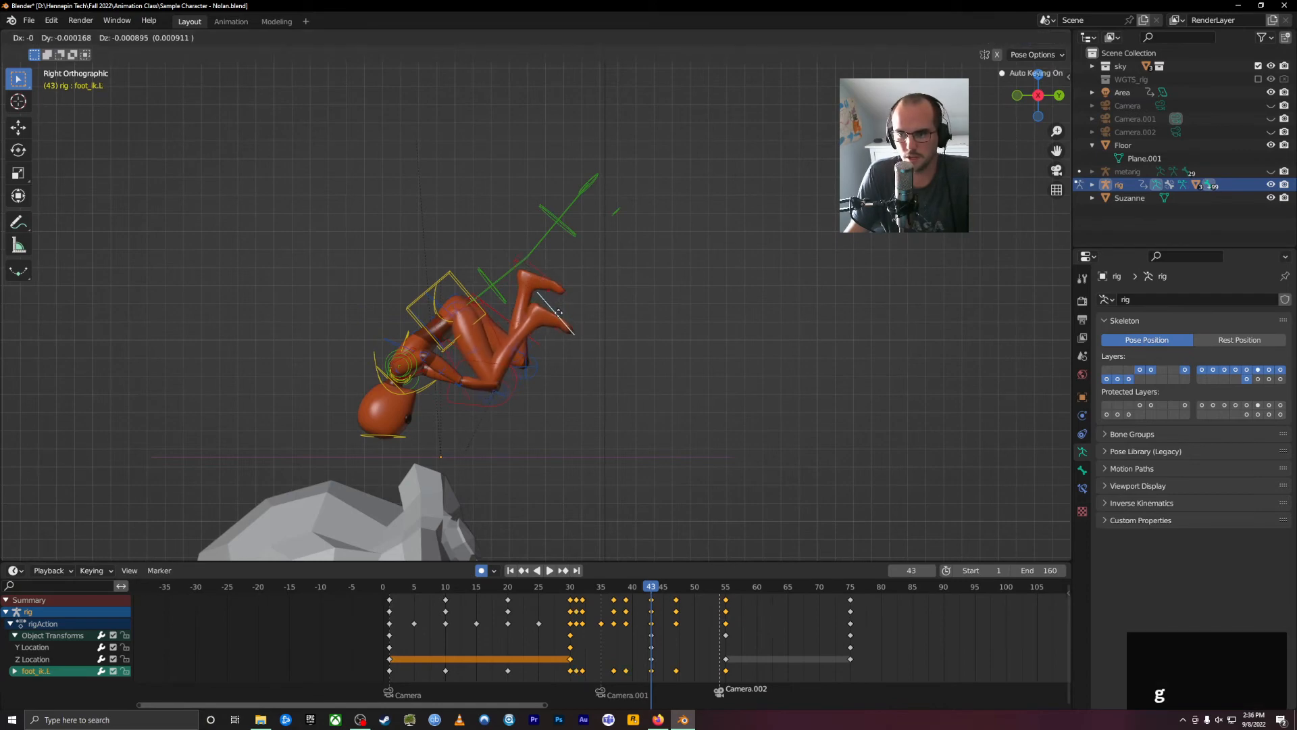
Examine the revised tuck and the landing from the side and from several perspective angles between frames 35 and 56.
{"action": "left_click_drag", "start_coordinate": [652, 589], "coordinate": [670, 610]}
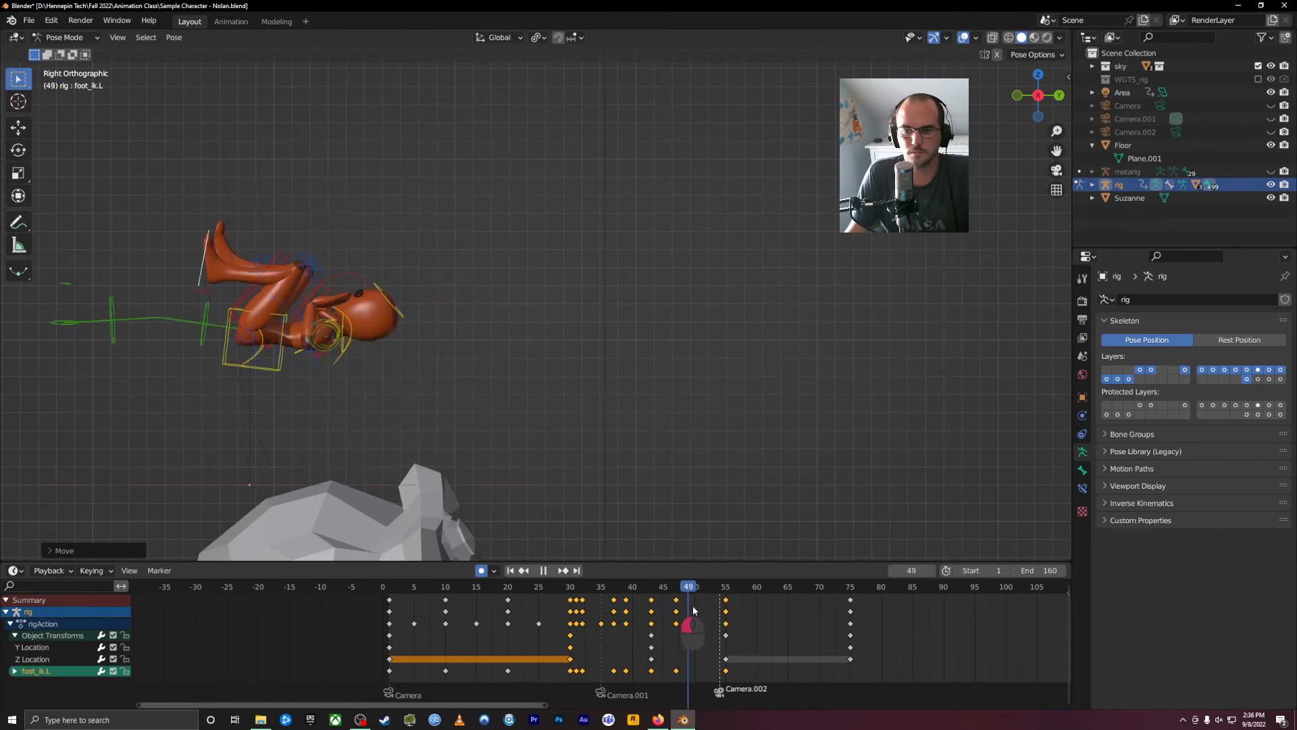
{"action": "key", "text": "space"}
{"action": "middle_click_drag", "start_coordinate": [347, 423], "coordinate": [649, 263], "text": "shift"}
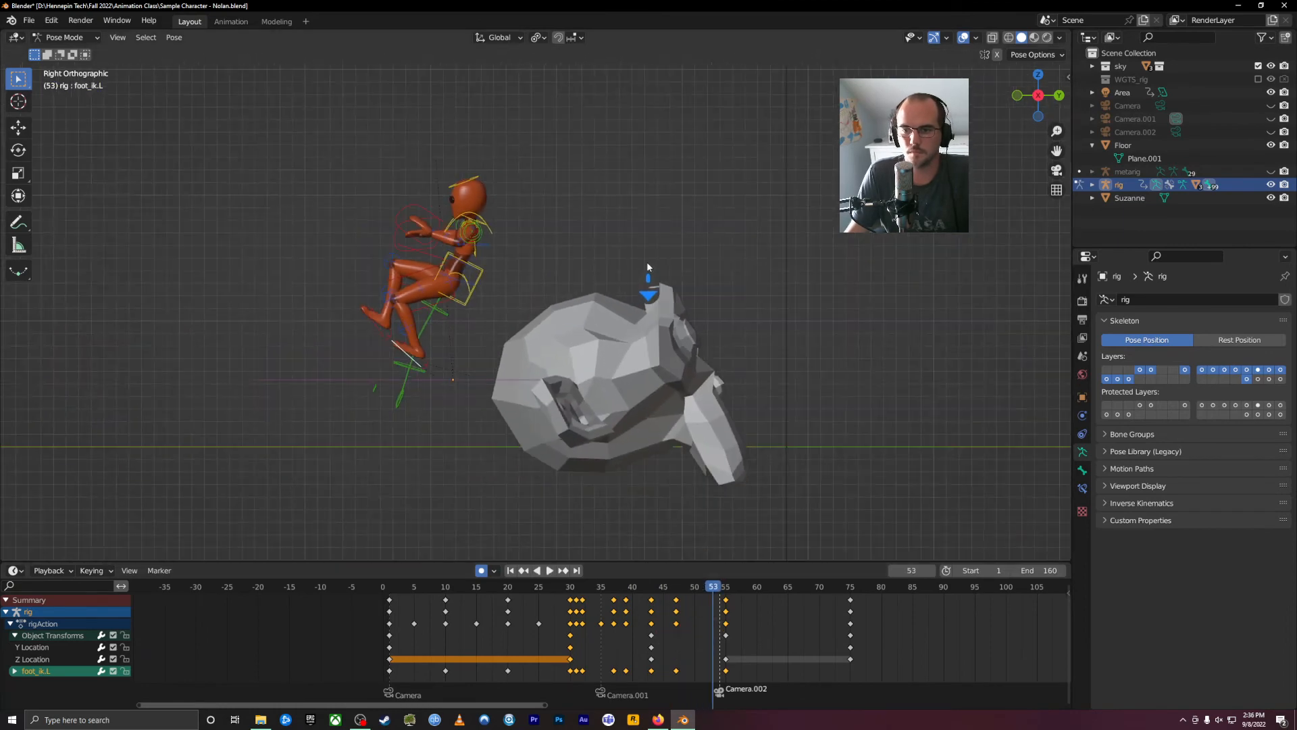
{"action": "mouse_move", "coordinate": [714, 592]}
{"action": "left_mouse_down"}
{"action": "mouse_move", "coordinate": [561, 577]}
{"action": "mouse_move", "coordinate": [735, 587]}
{"action": "left_mouse_up"}
{"action": "middle_click_drag", "start_coordinate": [612, 500], "coordinate": [775, 704]}
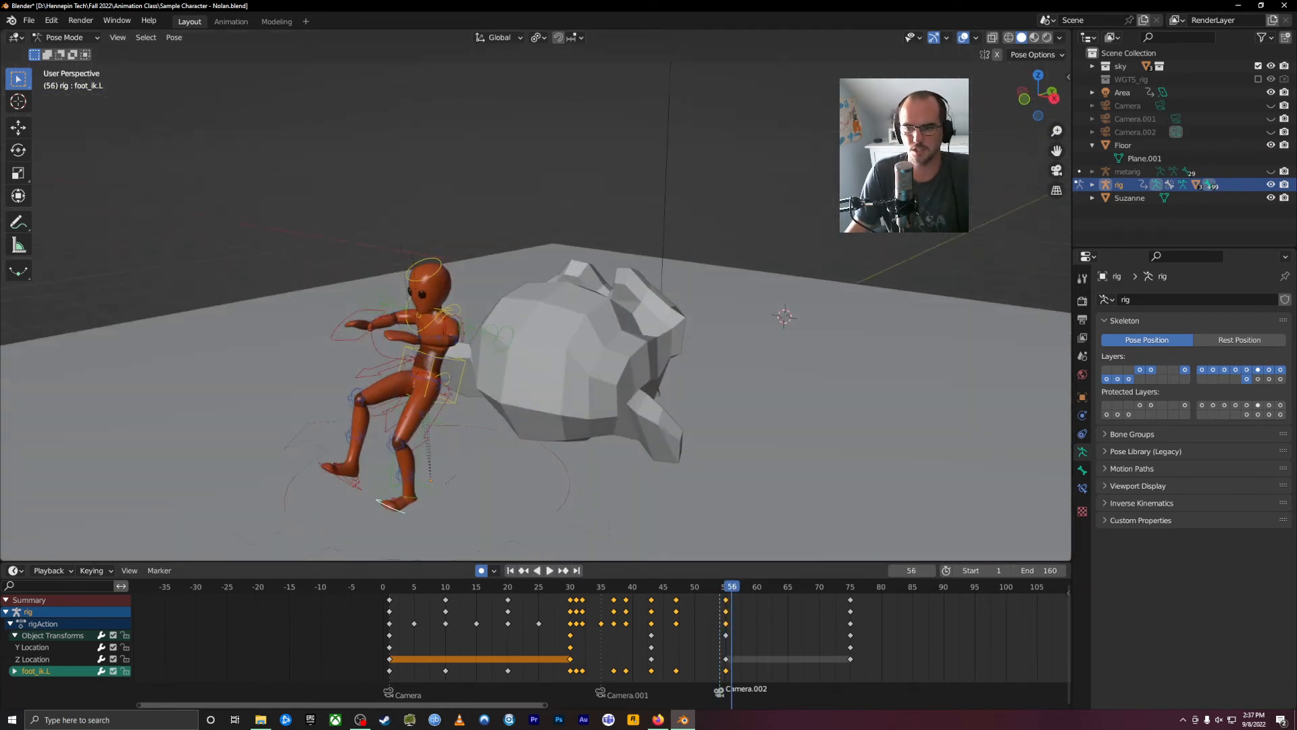
{"action": "left_click_drag", "start_coordinate": [737, 581], "coordinate": [688, 588]}
{"action": "middle_click_drag", "start_coordinate": [594, 222], "coordinate": [729, 519]}
{"action": "left_click_drag", "start_coordinate": [684, 598], "coordinate": [600, 581]}
{"action": "middle_click_drag", "start_coordinate": [635, 243], "coordinate": [581, 386]}
{"action": "left_click_drag", "start_coordinate": [591, 580], "coordinate": [720, 587]}
{"action": "middle_click_drag", "start_coordinate": [682, 560], "coordinate": [666, 298]}
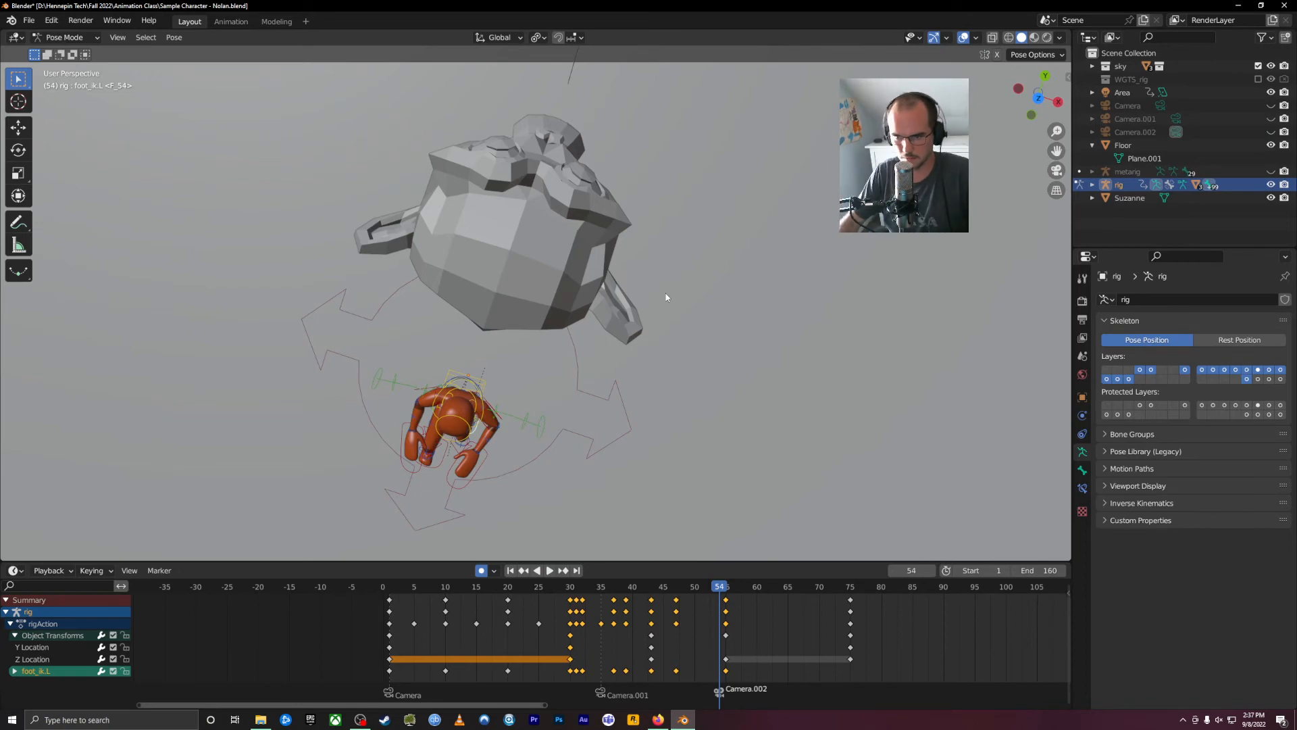
Return to the right side view and replay the whole animation from the start to judge the flip's timing.
{"action": "key", "text": "KP_3"}
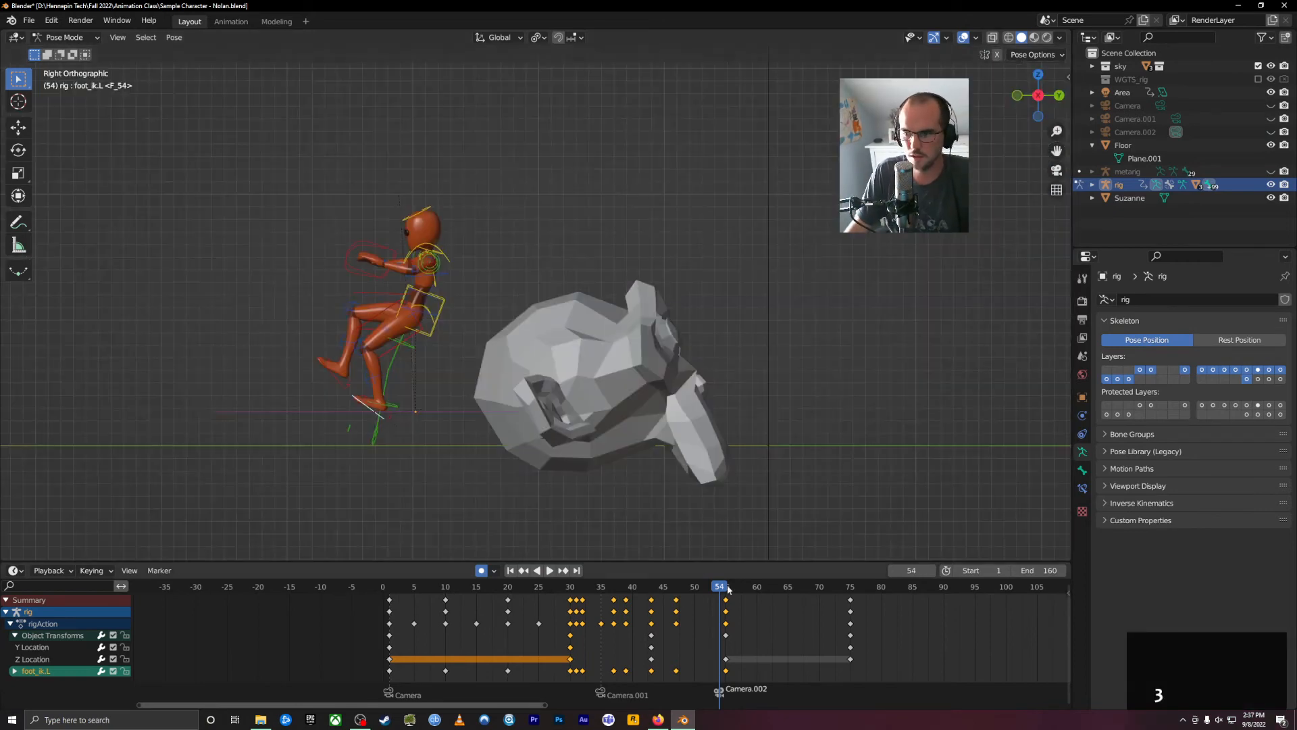
{"action": "mouse_move", "coordinate": [711, 585]}
{"action": "left_mouse_down"}
{"action": "mouse_move", "coordinate": [509, 598]}
{"action": "mouse_move", "coordinate": [613, 611]}
{"action": "mouse_move", "coordinate": [711, 593]}
{"action": "left_mouse_up"}
{"action": "left_click_drag", "start_coordinate": [723, 593], "coordinate": [391, 635]}
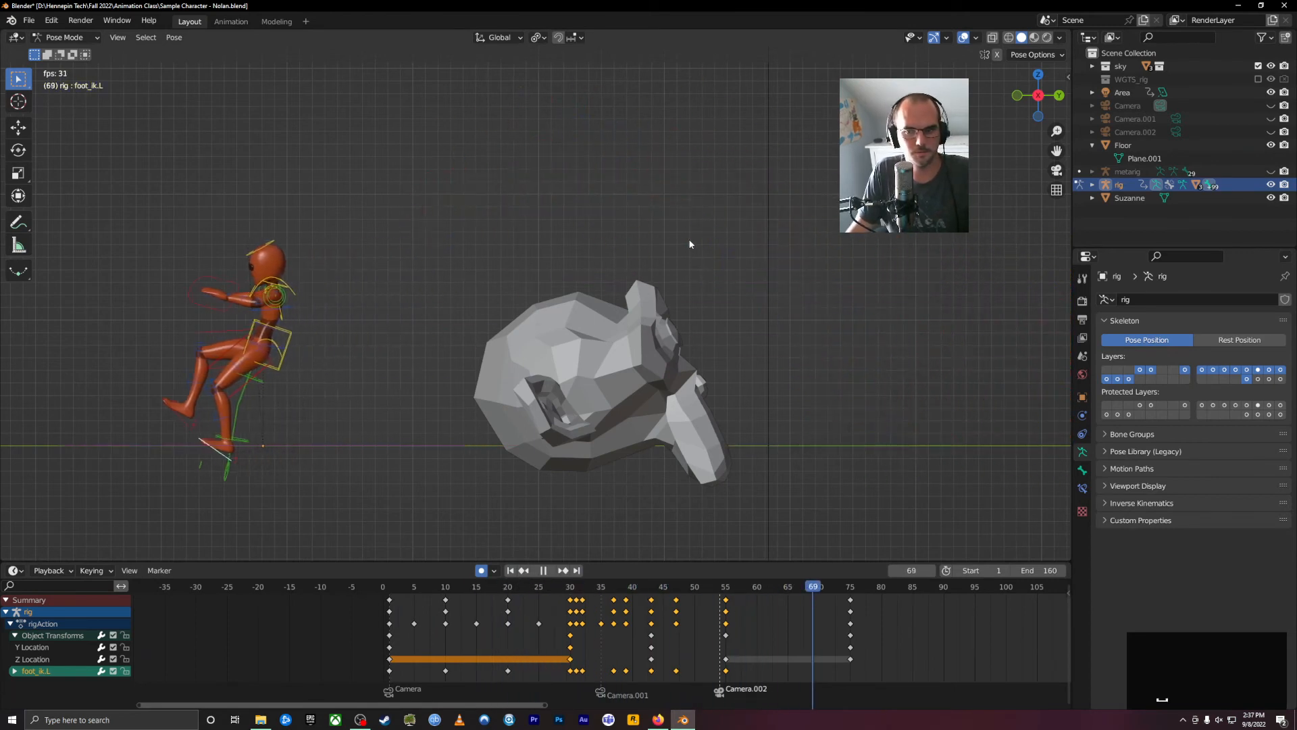
{"action": "left_click_drag", "start_coordinate": [554, 586], "coordinate": [392, 652]}
{"action": "key", "text": "space"}
{"action": "key", "text": "space"}
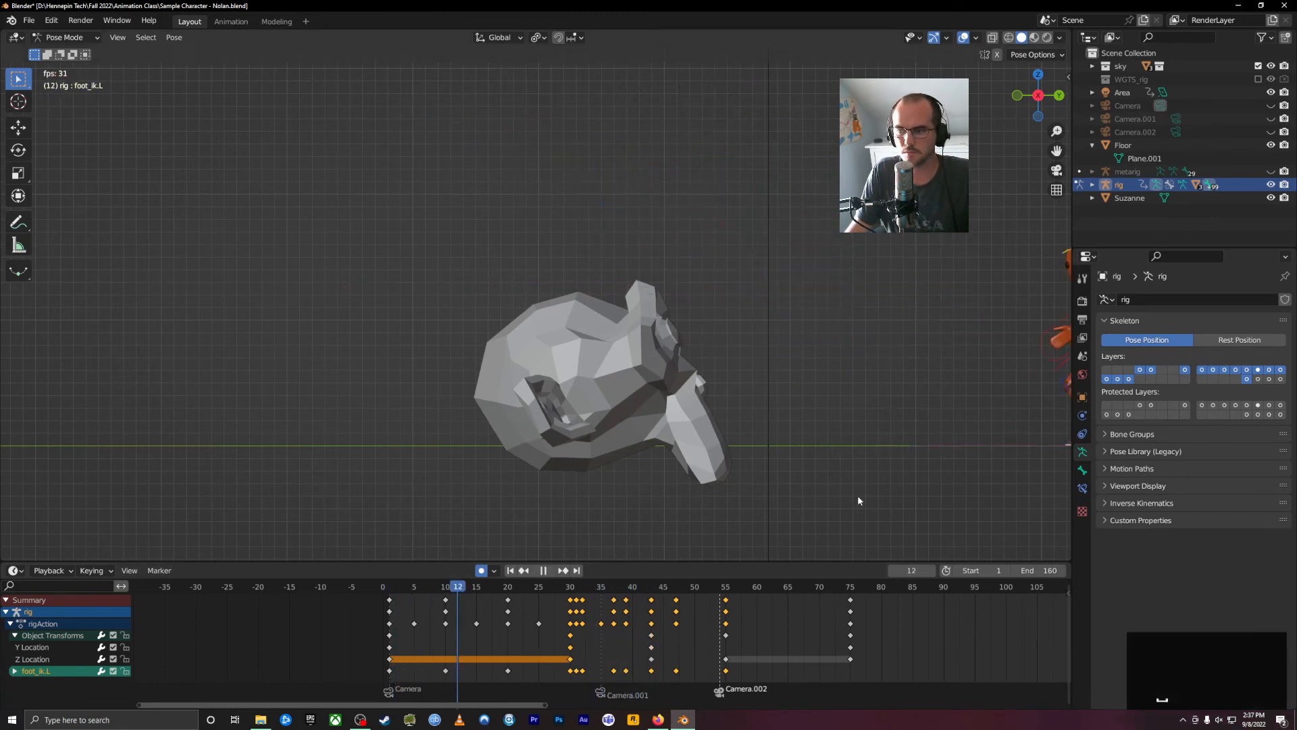
{"action": "key", "text": "space"}
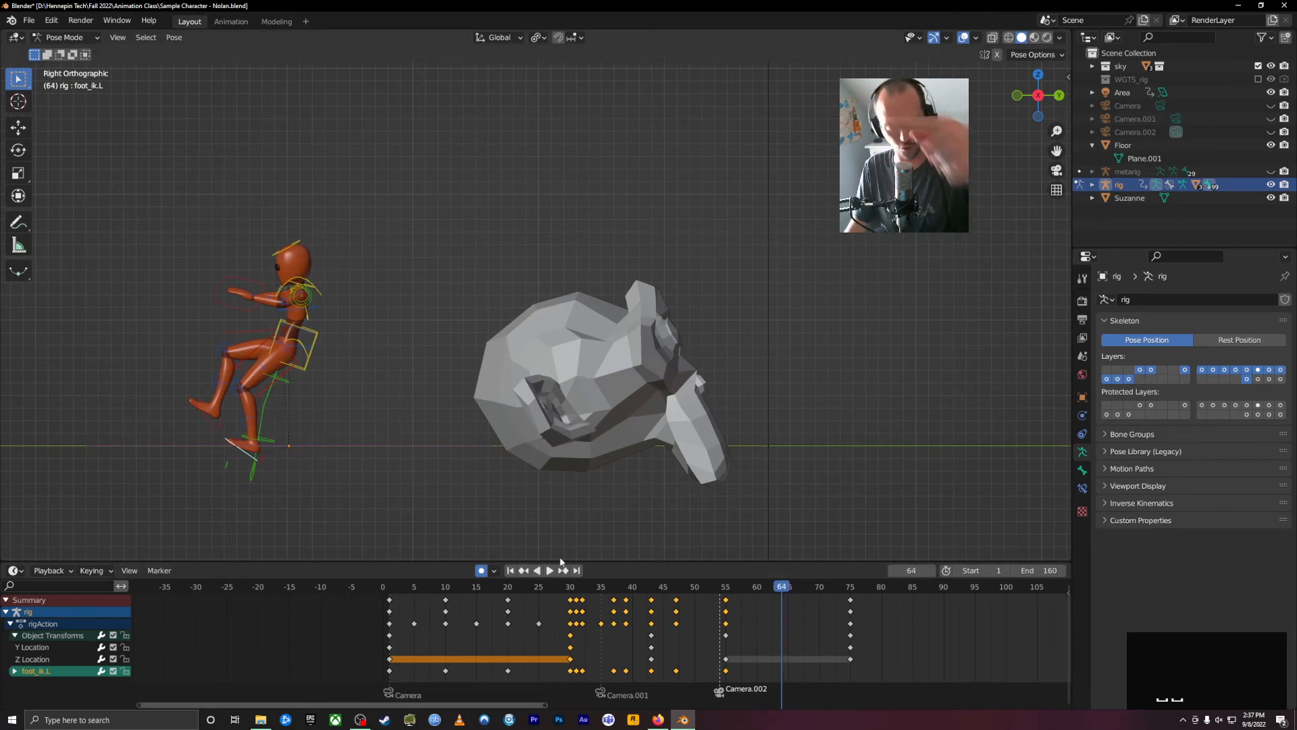
Select all of the rig's control bones at frame 40 and enlarge the timeline to expose every bone's keyframe channel.
{"action": "left_click_drag", "start_coordinate": [581, 595], "coordinate": [653, 706]}
{"action": "left_click", "coordinate": [602, 606]}
{"action": "key", "text": "a"}
{"action": "left_click", "coordinate": [638, 648]}
{"action": "key", "text": "a"}
{"action": "key", "text": "a"}
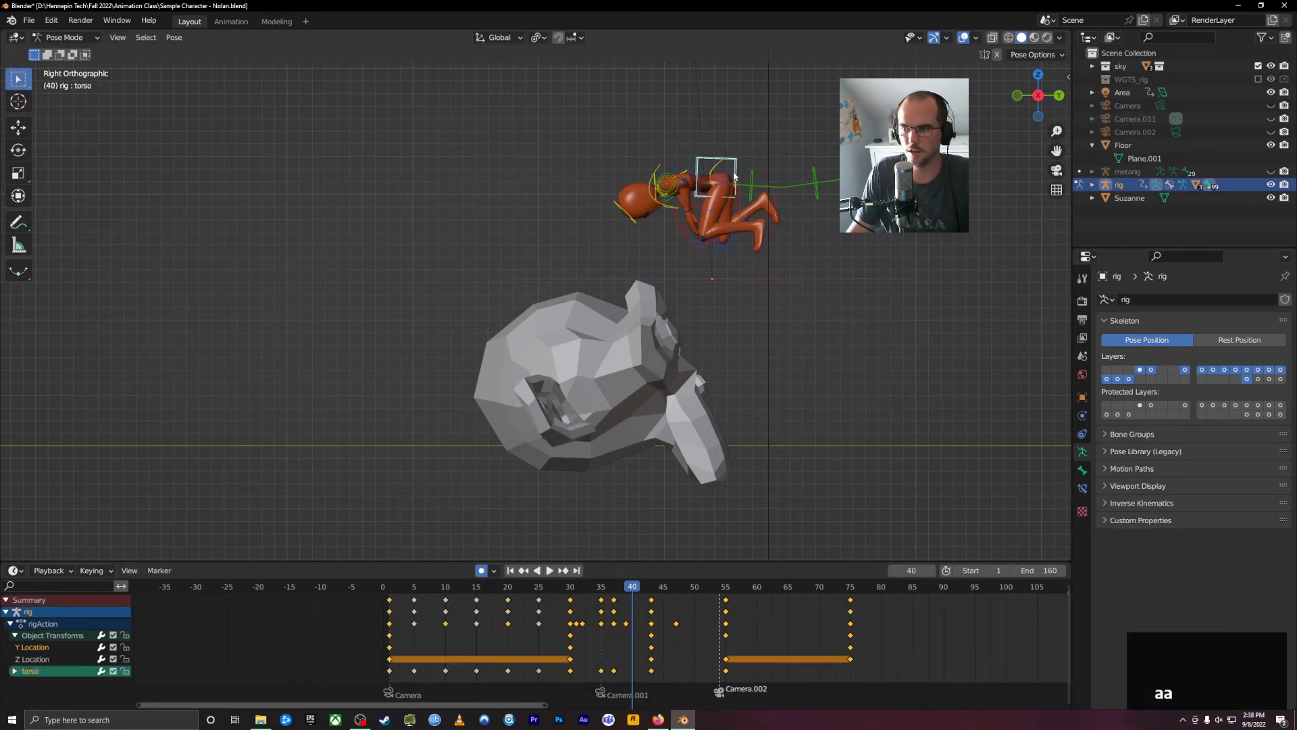
{"action": "left_click_drag", "start_coordinate": [672, 562], "coordinate": [652, 362]}
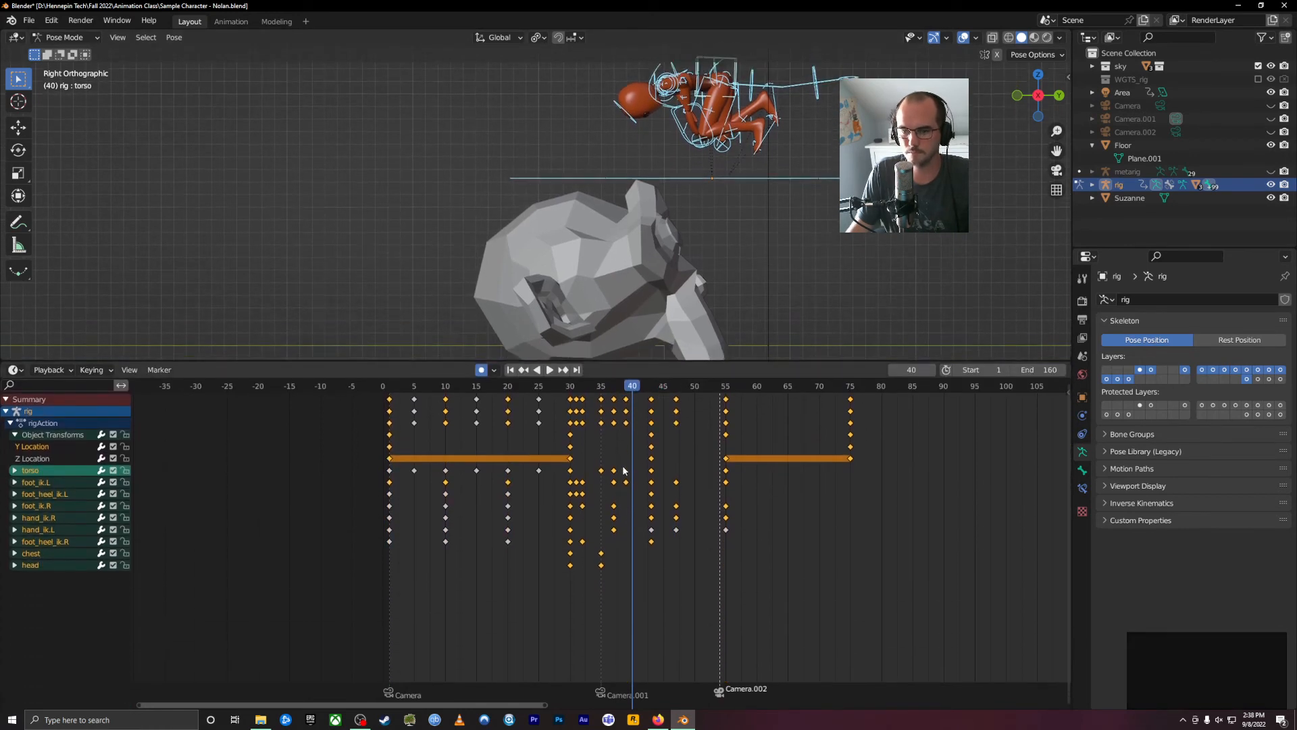
Shift the keyframes at frames 35, 37 and 39 earlier to frames 34, 35 and 37 for all the controls.
{"action": "left_click_drag", "start_coordinate": [637, 403], "coordinate": [594, 600]}
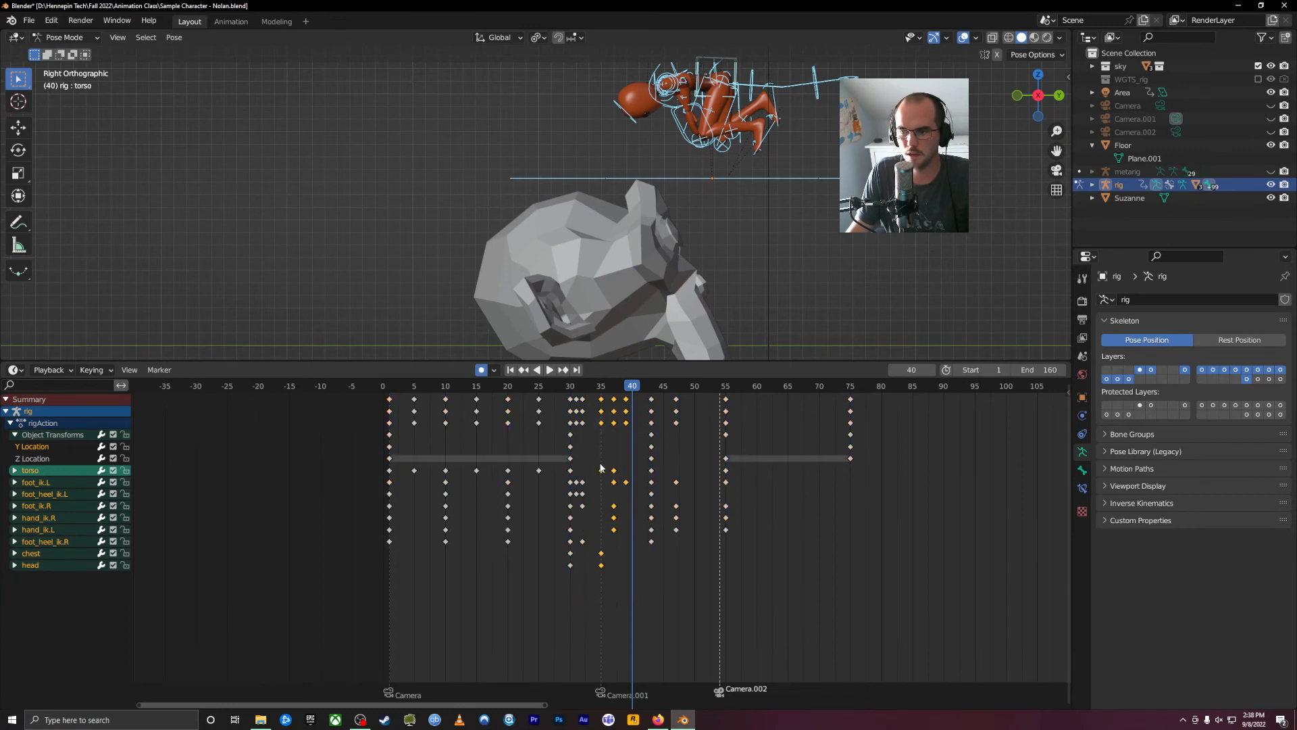
{"action": "left_click_drag", "start_coordinate": [601, 474], "coordinate": [598, 472]}
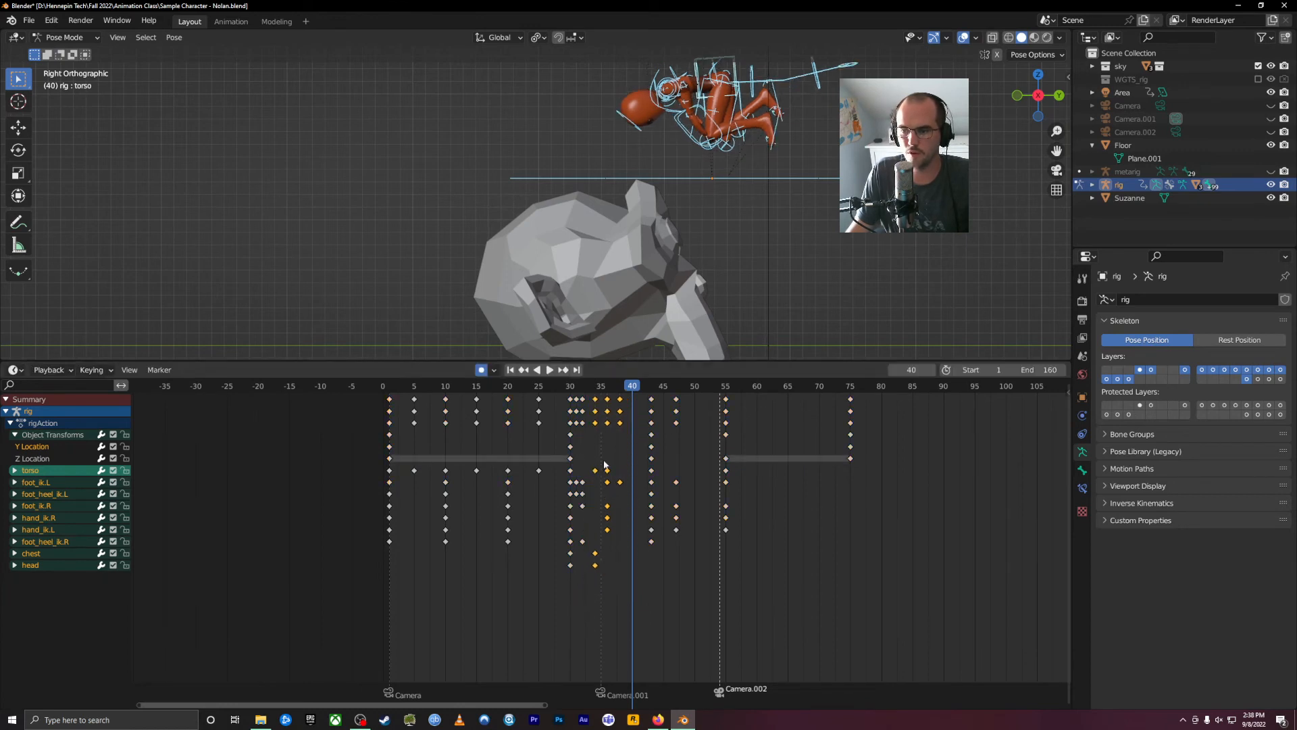
{"action": "left_click_drag", "start_coordinate": [627, 529], "coordinate": [603, 535]}
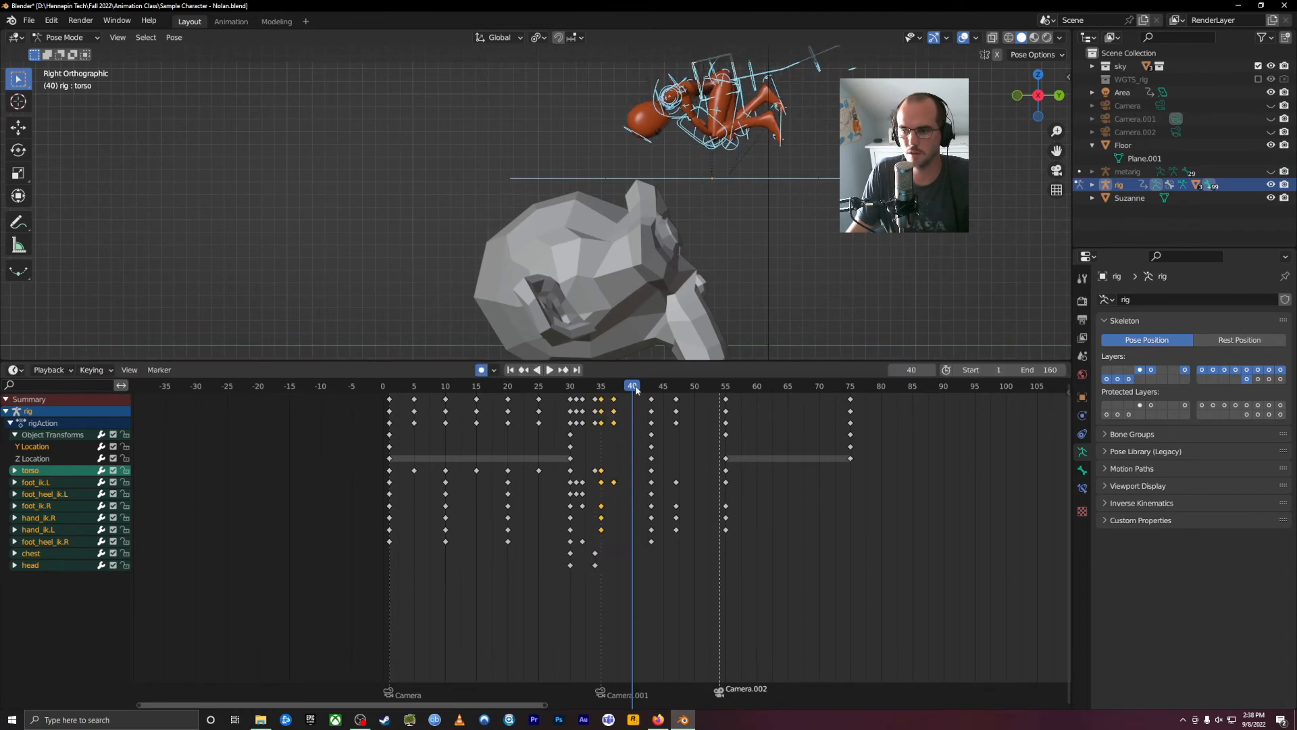
Move the upside-down pose's keyframes from frame 43 to frame 42 and play back the flip.
{"action": "left_click_drag", "start_coordinate": [667, 568], "coordinate": [392, 461]}
{"action": "key", "text": "space"}
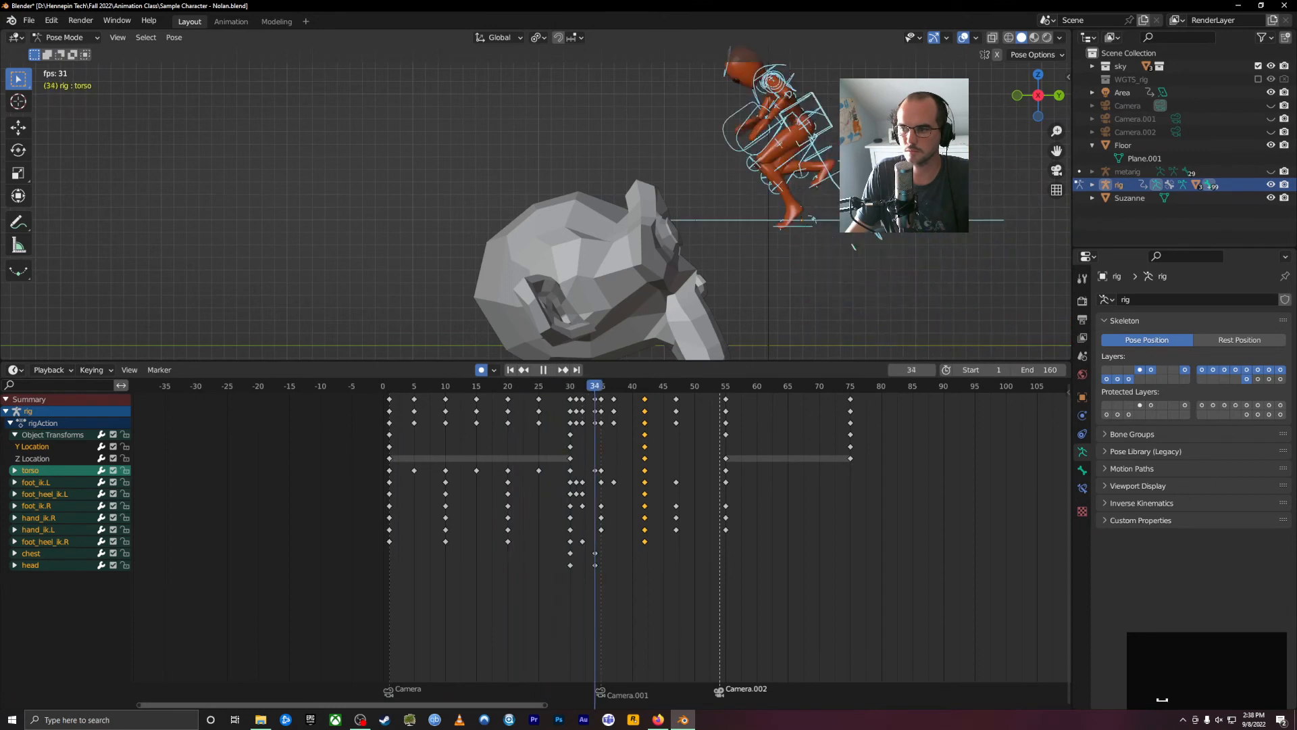
{"action": "key", "text": "space"}
{"action": "key", "text": "space"}
Move the landing keyframes from frame 55 to frame 57 and replay the animation from the start.
{"action": "mouse_move", "coordinate": [676, 396]}
{"action": "left_mouse_down"}
{"action": "mouse_move", "coordinate": [687, 414]}
{"action": "mouse_move", "coordinate": [703, 409]}
{"action": "mouse_move", "coordinate": [660, 408]}
{"action": "mouse_move", "coordinate": [724, 409]}
{"action": "mouse_move", "coordinate": [682, 405]}
{"action": "left_mouse_up"}
{"action": "key", "text": "space"}
{"action": "left_click_drag", "start_coordinate": [781, 540], "coordinate": [737, 426]}
{"action": "key", "text": "space"}
{"action": "left_click_drag", "start_coordinate": [681, 387], "coordinate": [375, 442]}
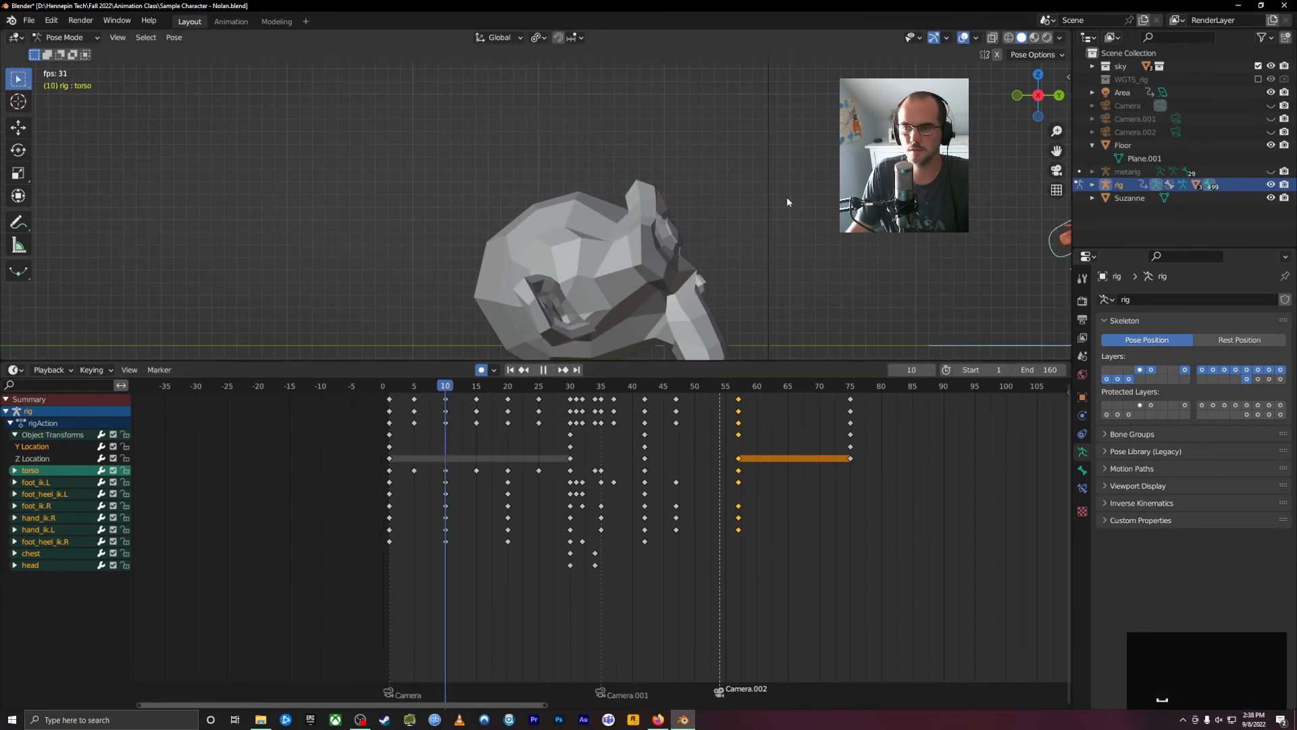
Replay the flip from the start several times to check the timing through the landing.
{"action": "key", "text": "space"}
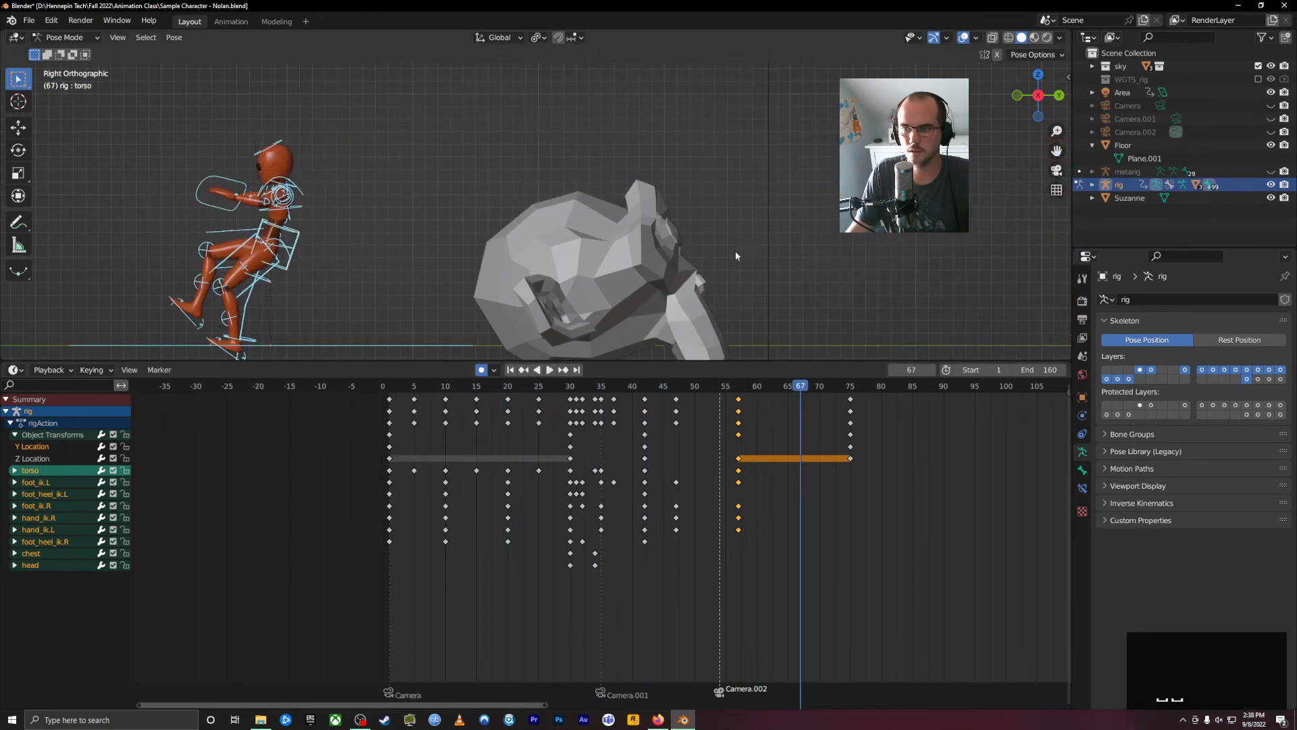
{"action": "left_click_drag", "start_coordinate": [634, 425], "coordinate": [371, 406]}
{"action": "key", "text": "space"}
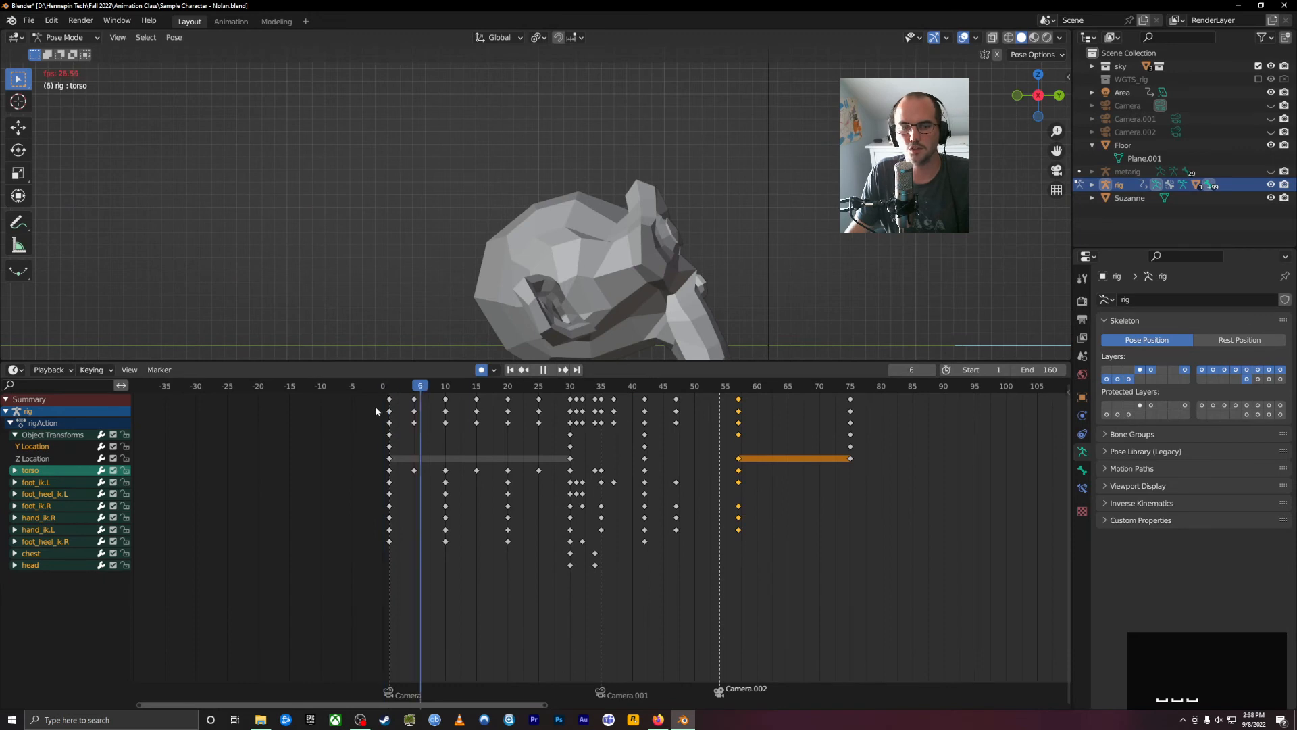
{"action": "key", "text": "space"}
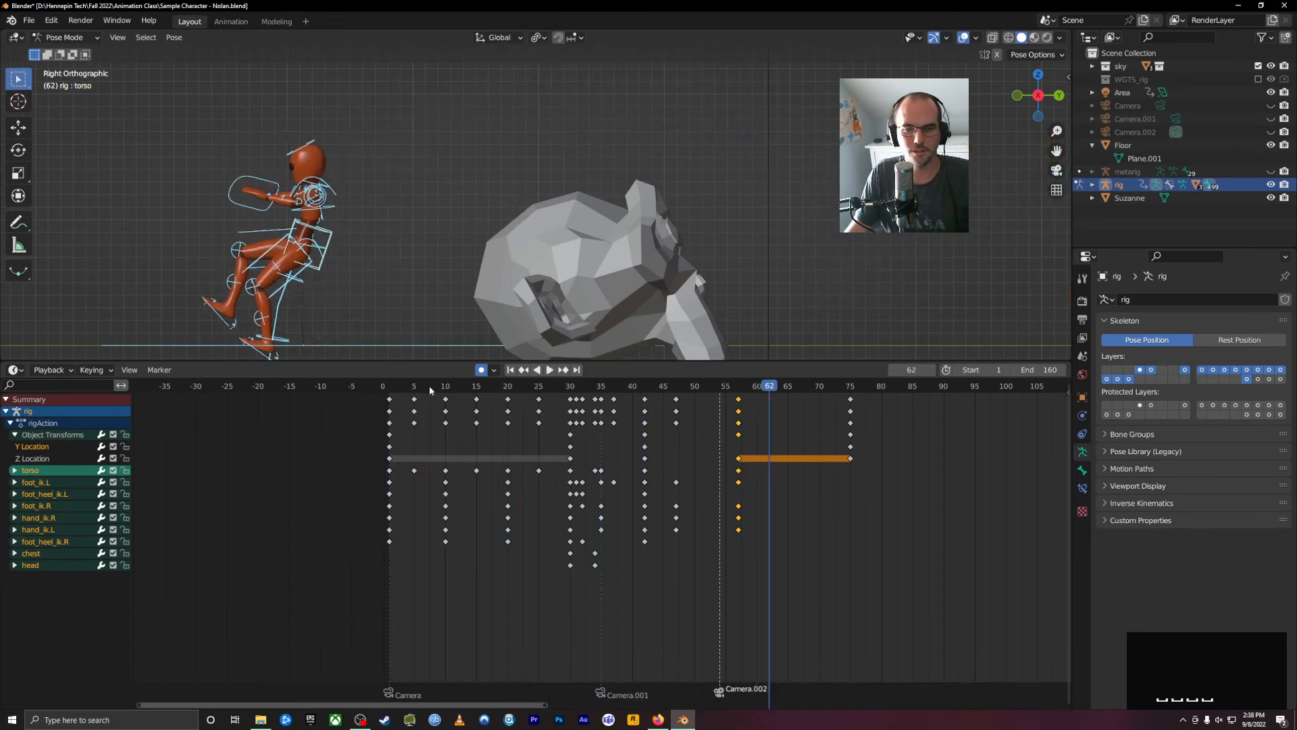
{"action": "left_click_drag", "start_coordinate": [435, 388], "coordinate": [390, 400]}
{"action": "key", "text": "space"}
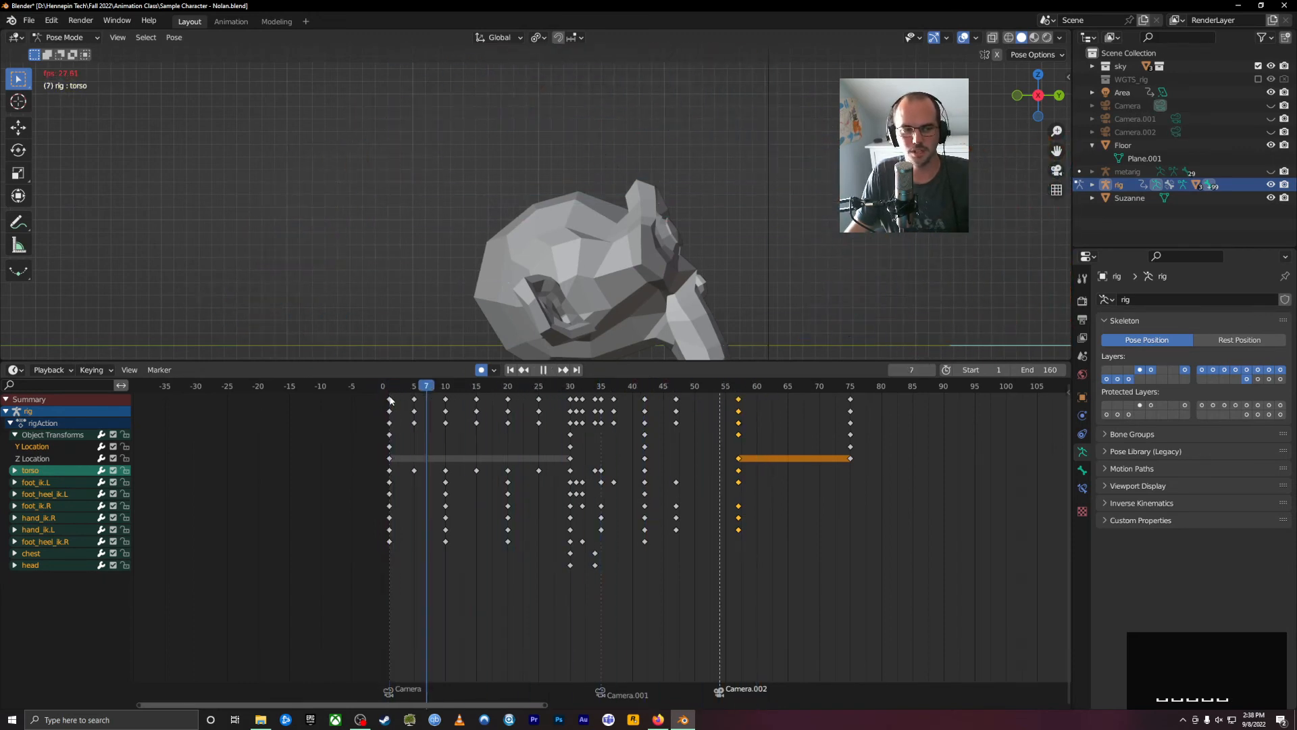
{"action": "key", "text": "space"}
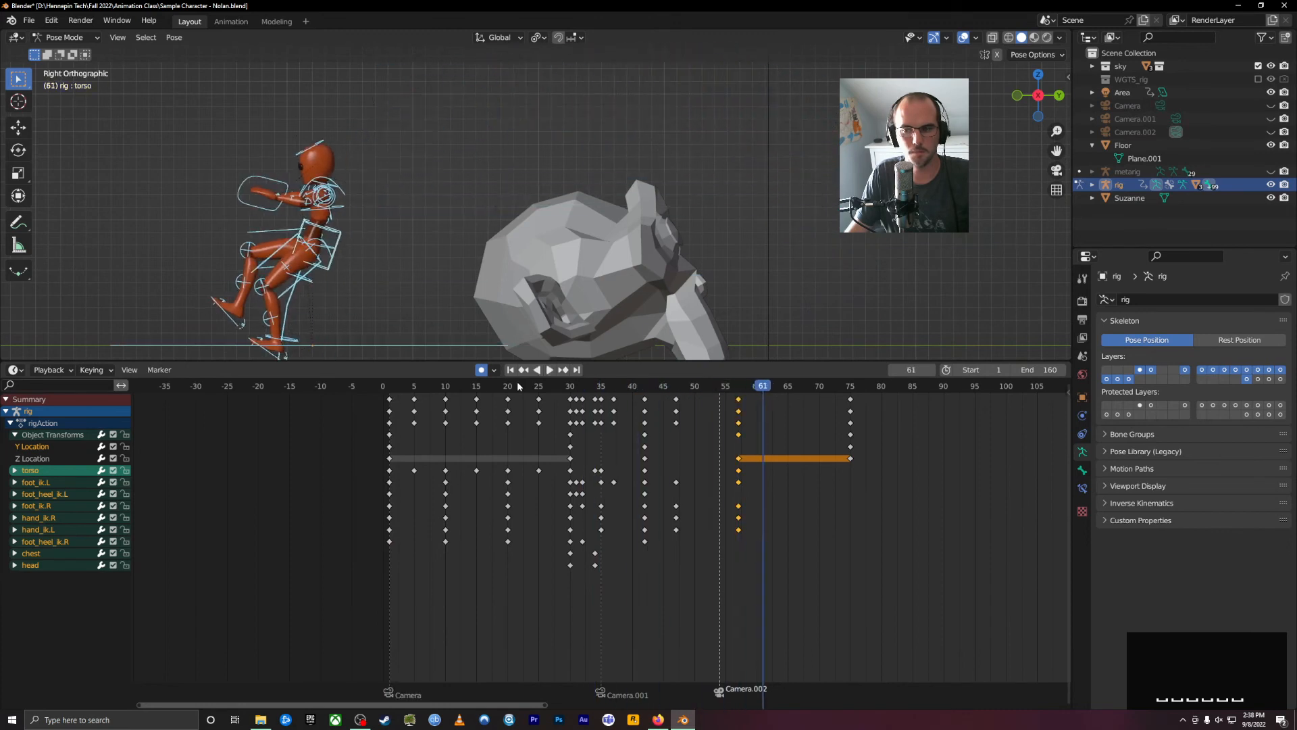
Switch the rig to Object Mode at frame 42 and raise it slightly along Z above the Suzanne head.
{"action": "left_click_drag", "start_coordinate": [570, 386], "coordinate": [646, 426]}
{"action": "left_click", "coordinate": [49, 458]}
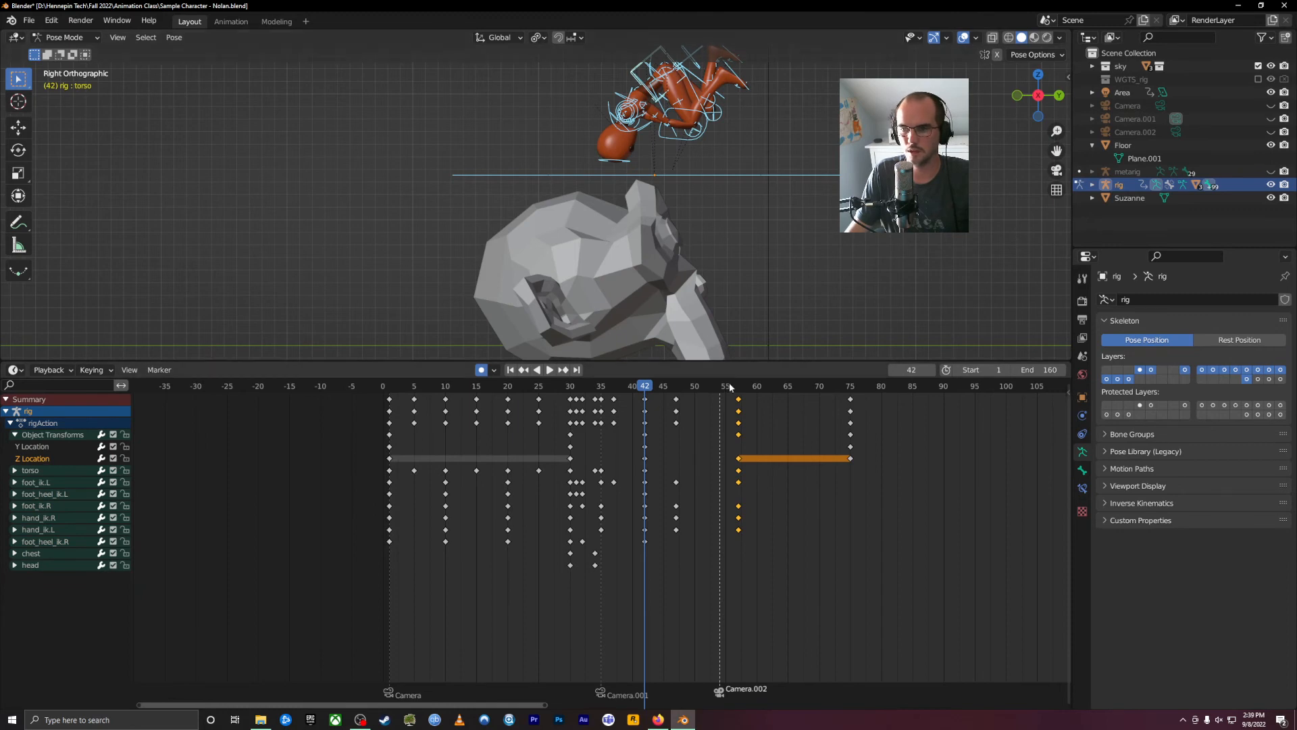
{"action": "key", "text": "Tab"}
{"action": "key", "text": "Tab"}
{"action": "left_click", "coordinate": [65, 38]}
{"action": "left_click", "coordinate": [64, 52]}
{"action": "middle_click_drag", "start_coordinate": [667, 172], "coordinate": [613, 231], "text": "shift"}
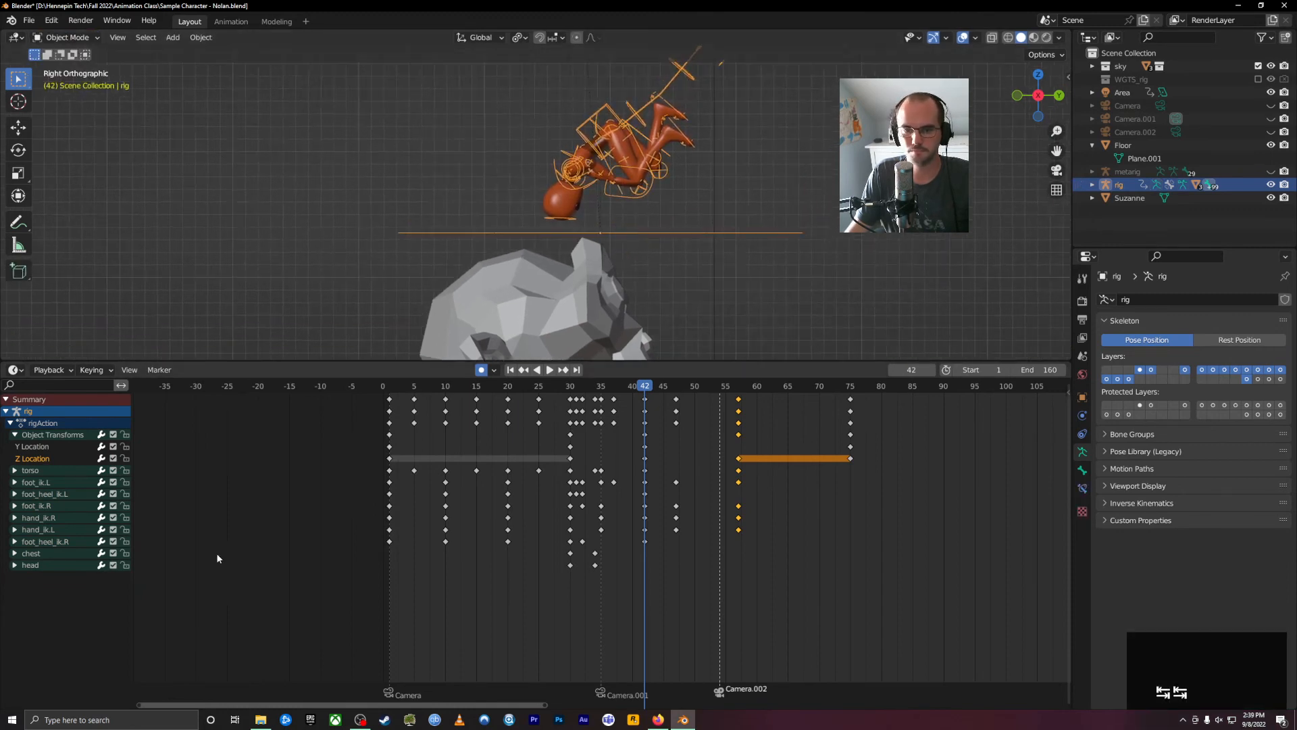
{"action": "key", "text": "g"}
{"action": "key", "text": "z"}
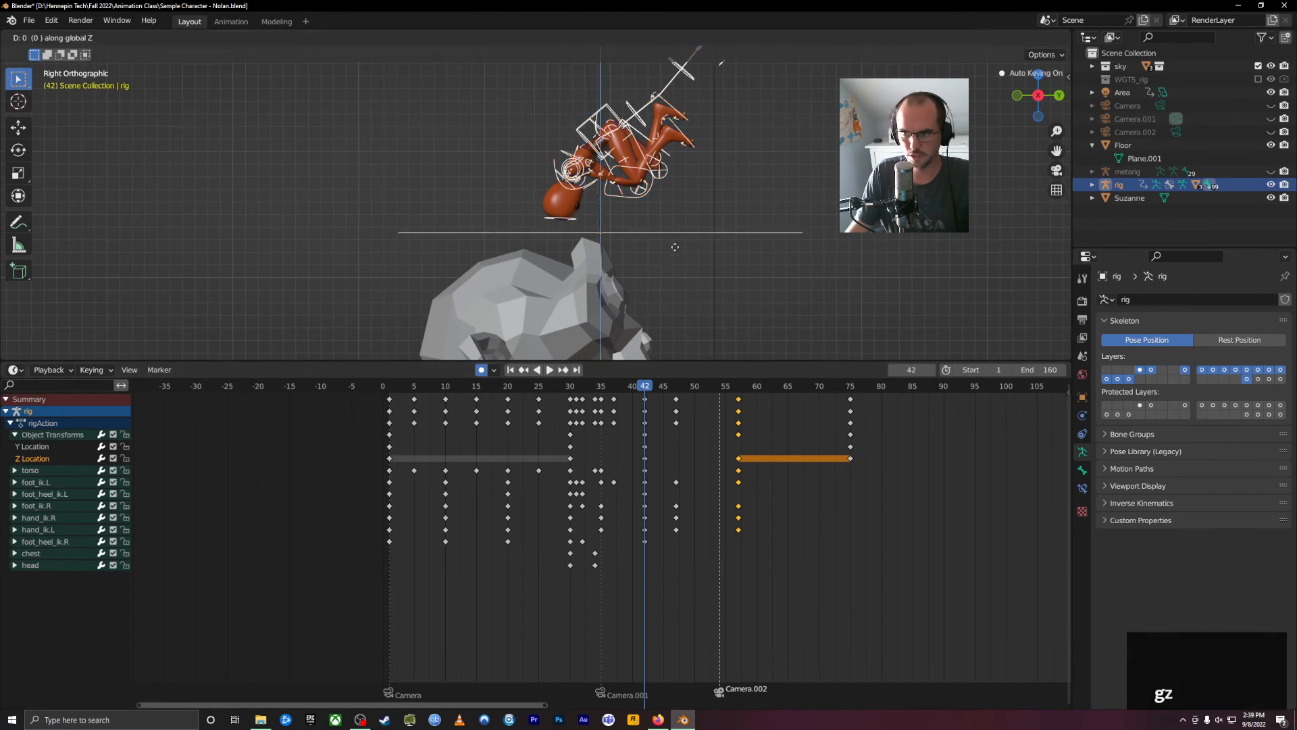
{"action": "left_click", "coordinate": [676, 238]}
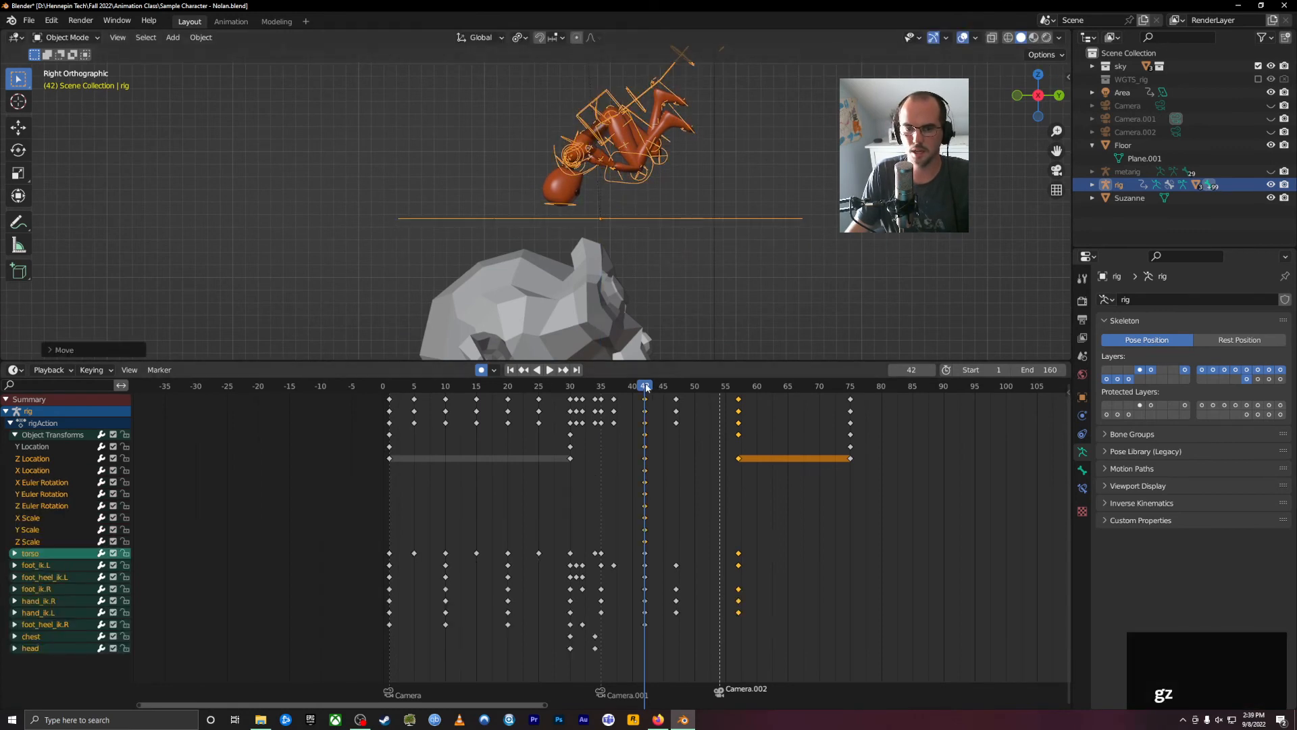
Collapse the Object Transforms channels and raise the rig a little further along Z at frame 42.
{"action": "left_click", "coordinate": [663, 463]}
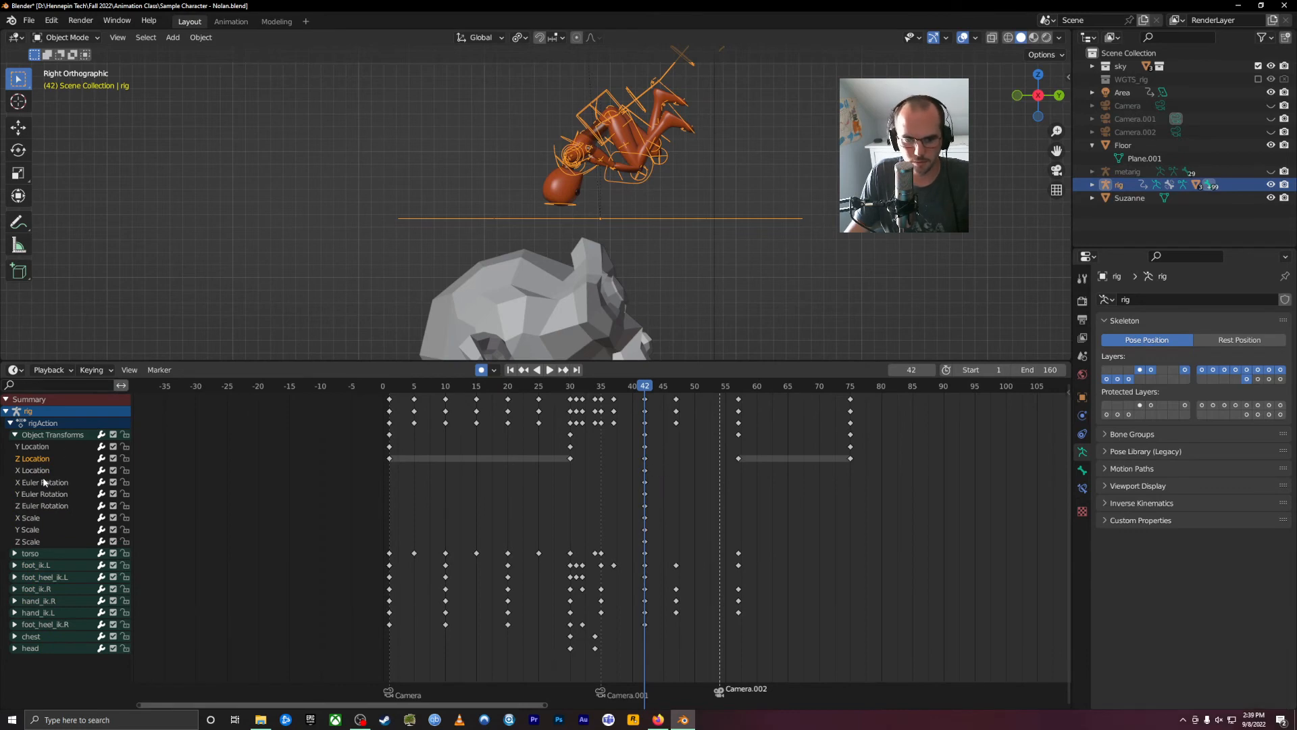
{"action": "left_click", "coordinate": [15, 435]}
{"action": "mouse_move", "coordinate": [642, 394]}
{"action": "left_mouse_down"}
{"action": "mouse_move", "coordinate": [552, 370]}
{"action": "mouse_move", "coordinate": [585, 391]}
{"action": "mouse_move", "coordinate": [644, 394]}
{"action": "left_mouse_up"}
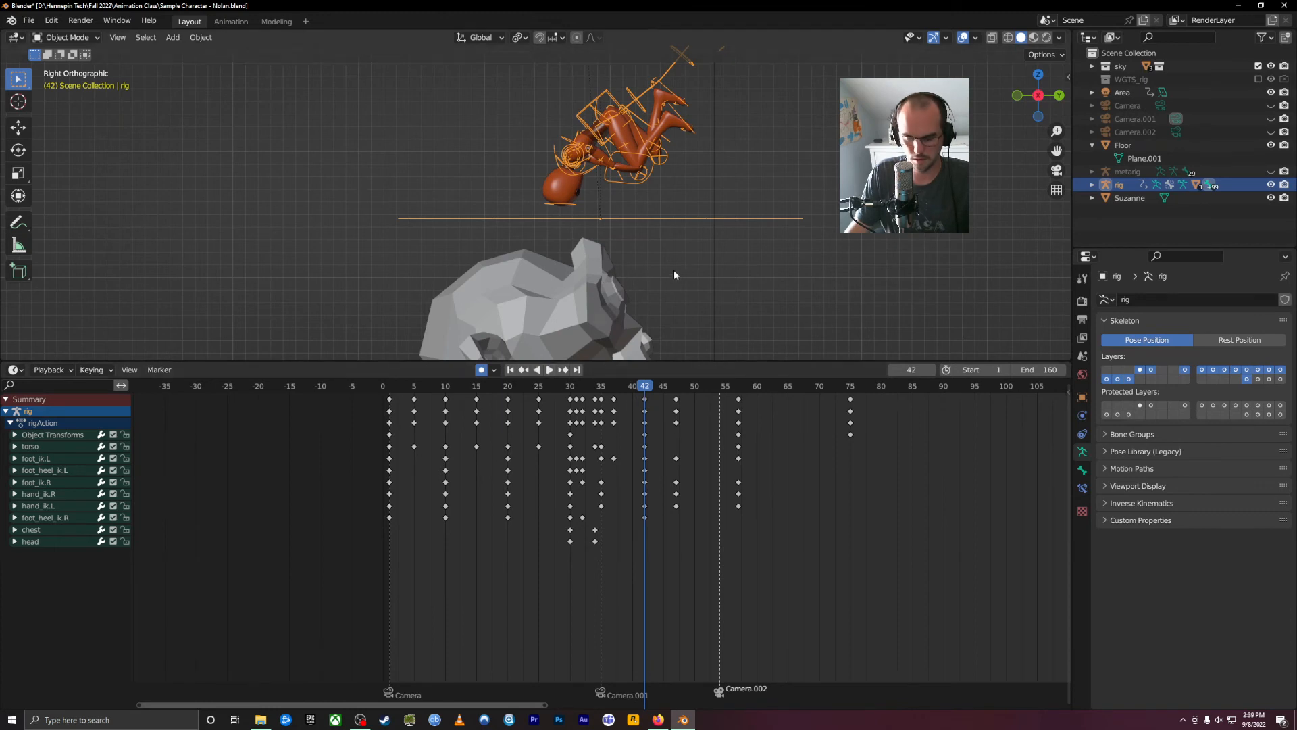
{"action": "key", "text": "g"}
{"action": "key", "text": "z"}
{"action": "left_click", "coordinate": [672, 251]}
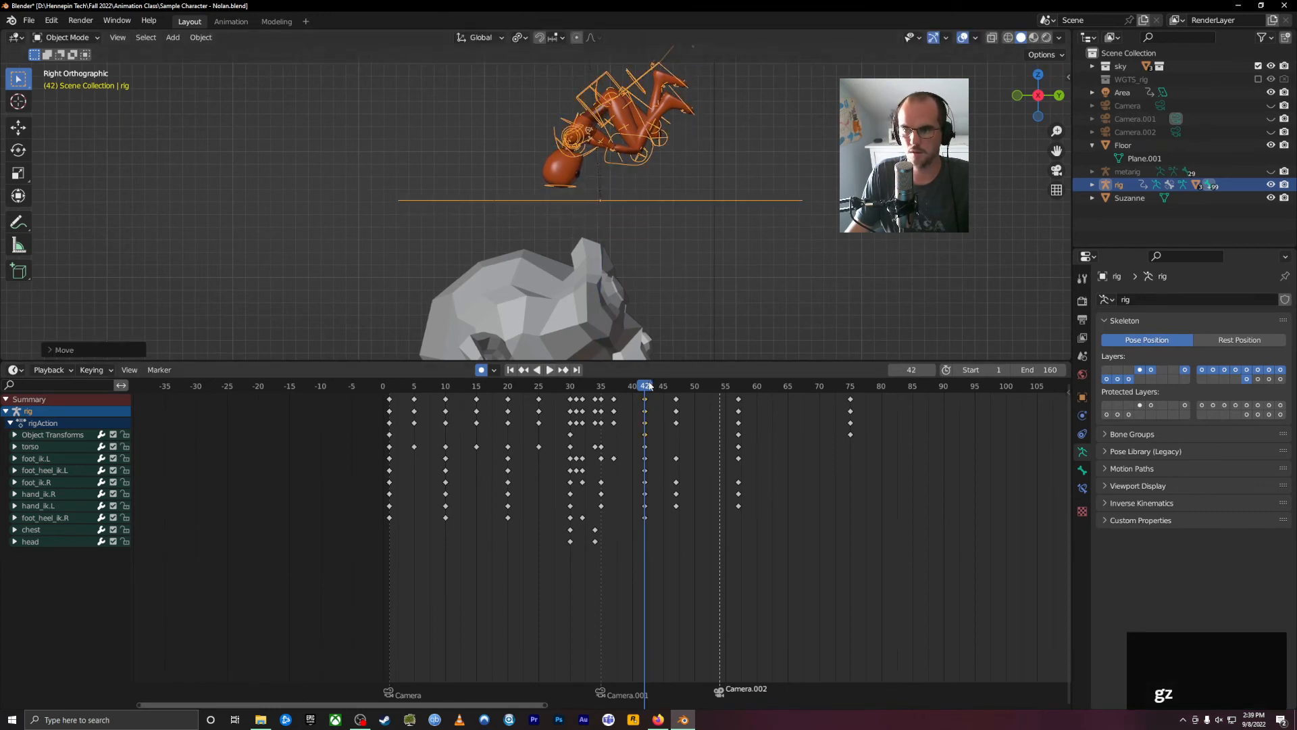
Play the animation from the start past the landing to check the height of the flip over the Suzanne head.
{"action": "left_click_drag", "start_coordinate": [645, 387], "coordinate": [558, 387]}
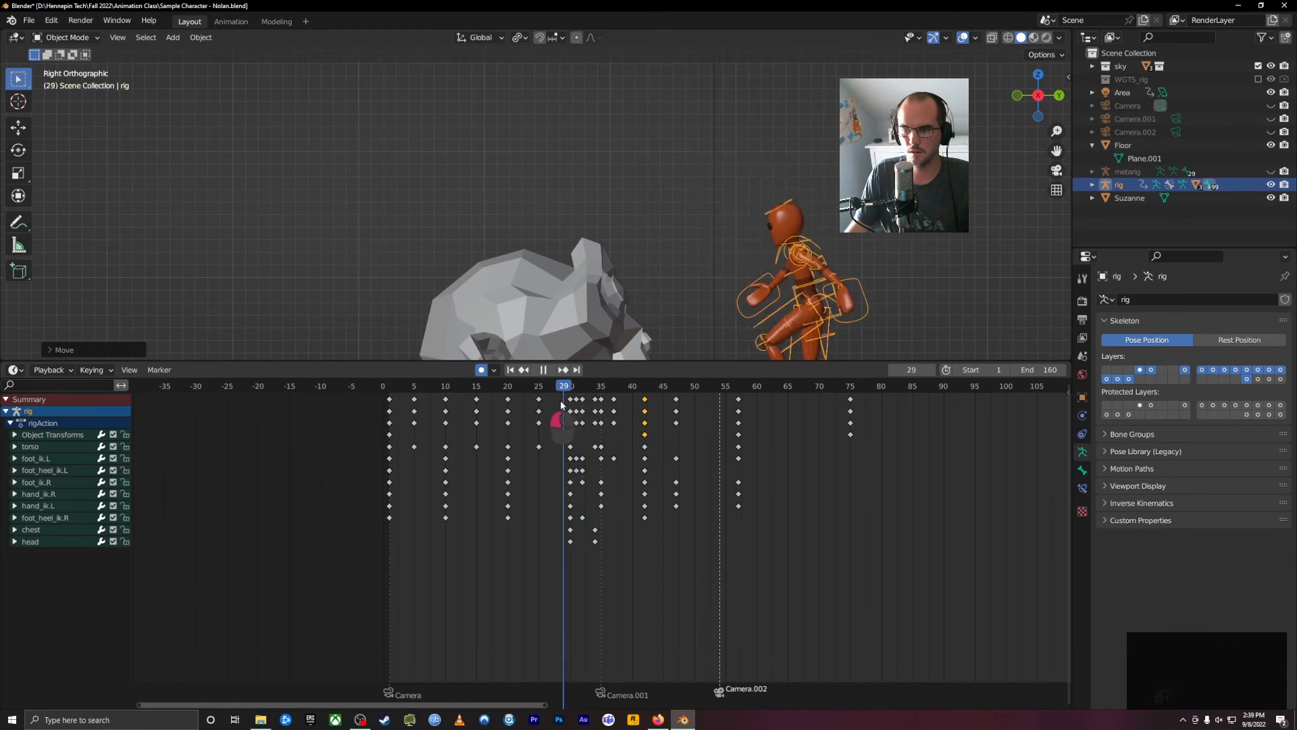
{"action": "scroll", "coordinate": [688, 304], "scroll_direction": "down", "scroll_amount": 2}
{"action": "middle_click_drag", "start_coordinate": [713, 352], "coordinate": [614, 312], "text": "shift"}
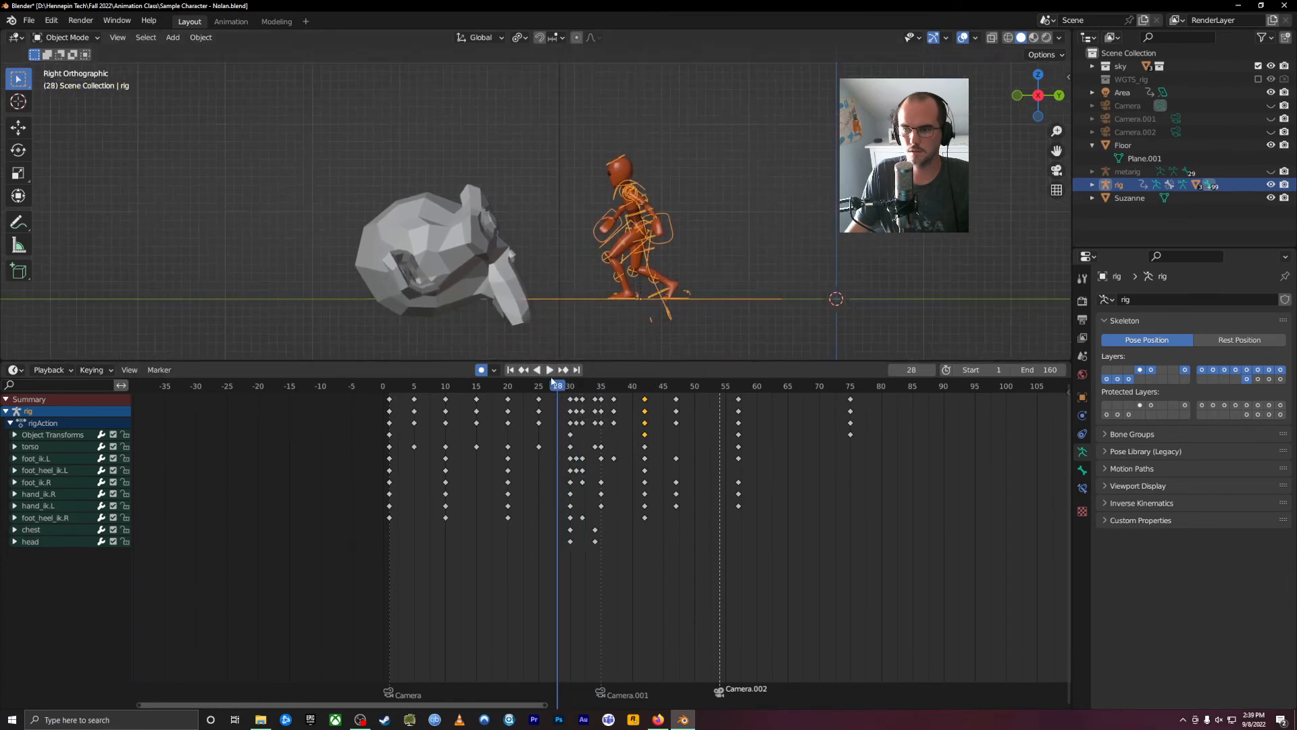
{"action": "key", "text": "space"}
{"action": "left_click_drag", "start_coordinate": [742, 390], "coordinate": [408, 440]}
{"action": "key", "text": "space"}
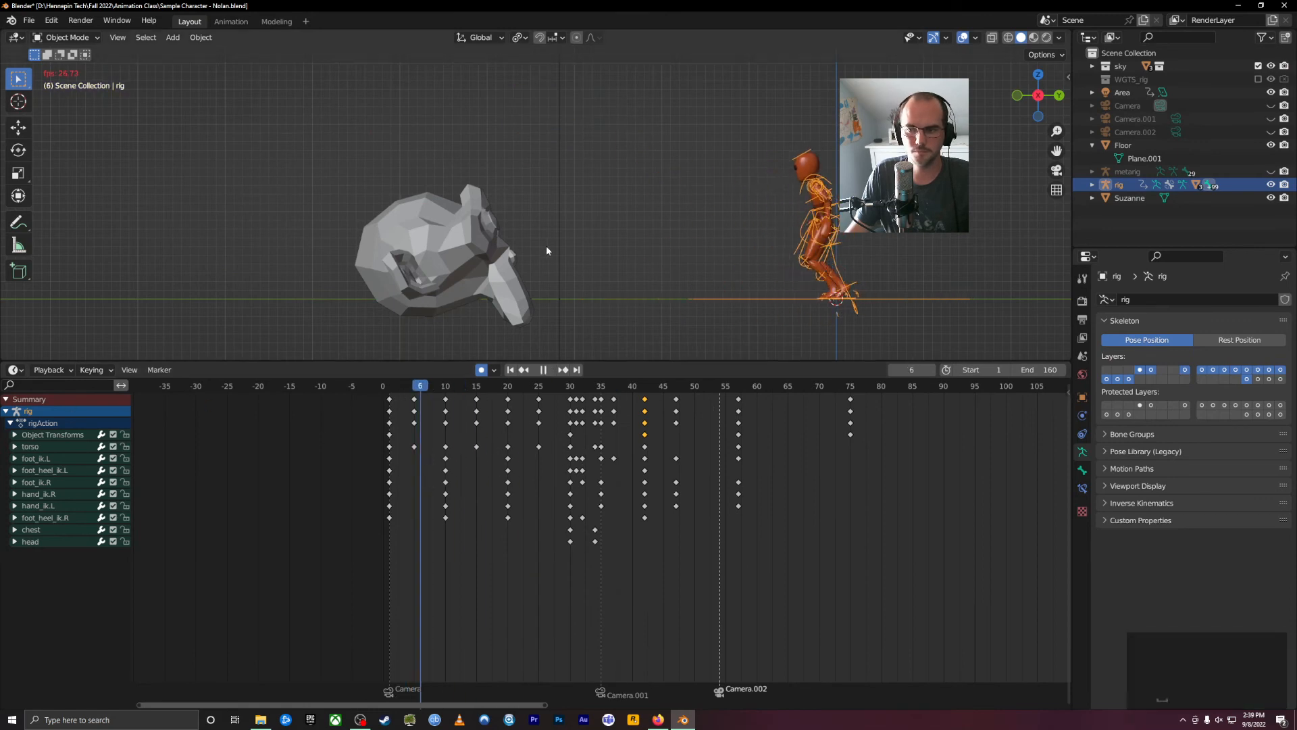
{"action": "key", "text": "space"}
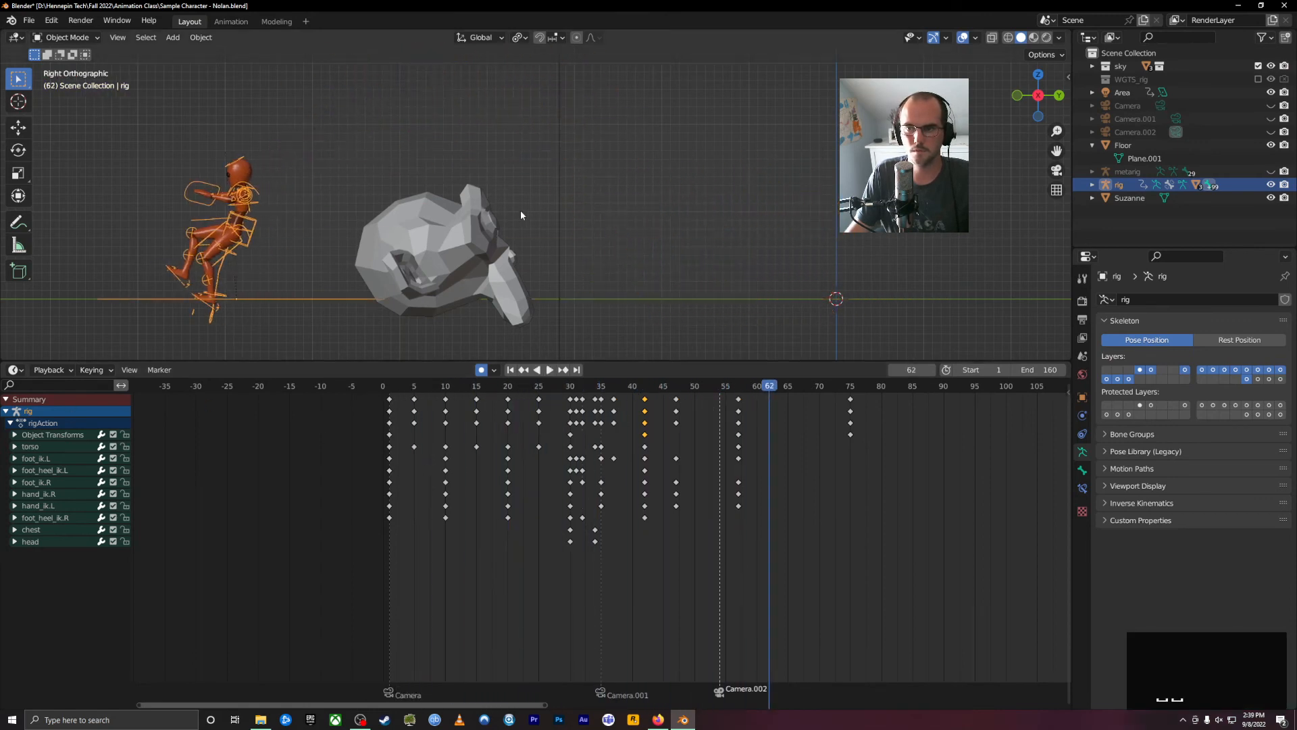
Return the rig to Pose Mode, select the torso control, and go to the run-up pose at frame 18.
{"action": "left_click", "coordinate": [68, 38]}
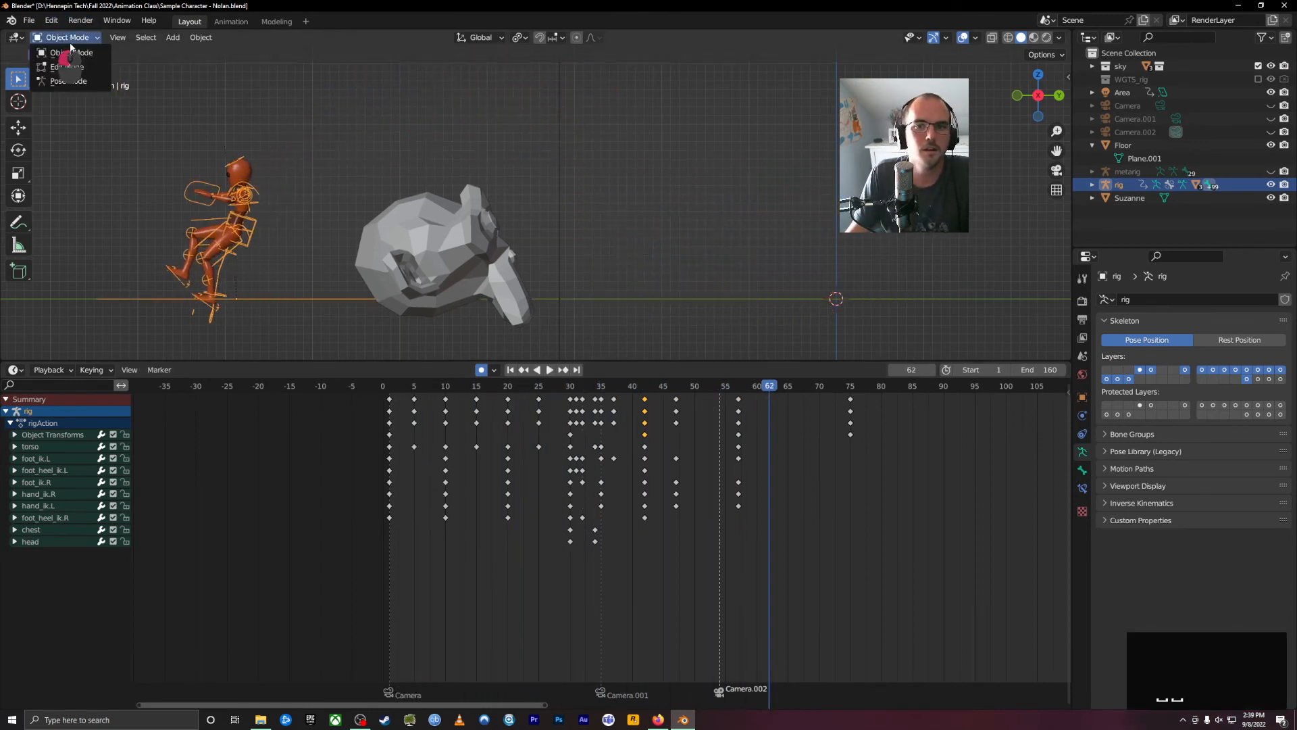
{"action": "left_click", "coordinate": [71, 81]}
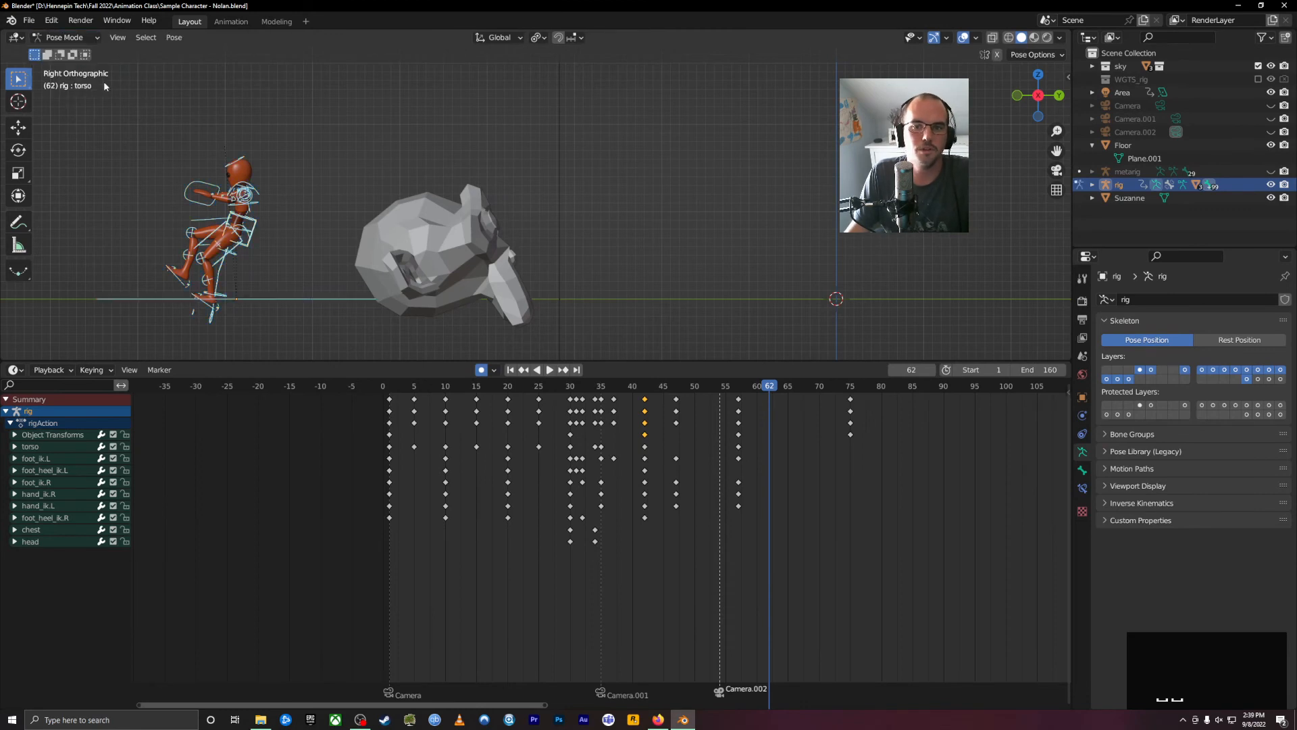
{"action": "left_click", "coordinate": [257, 229]}
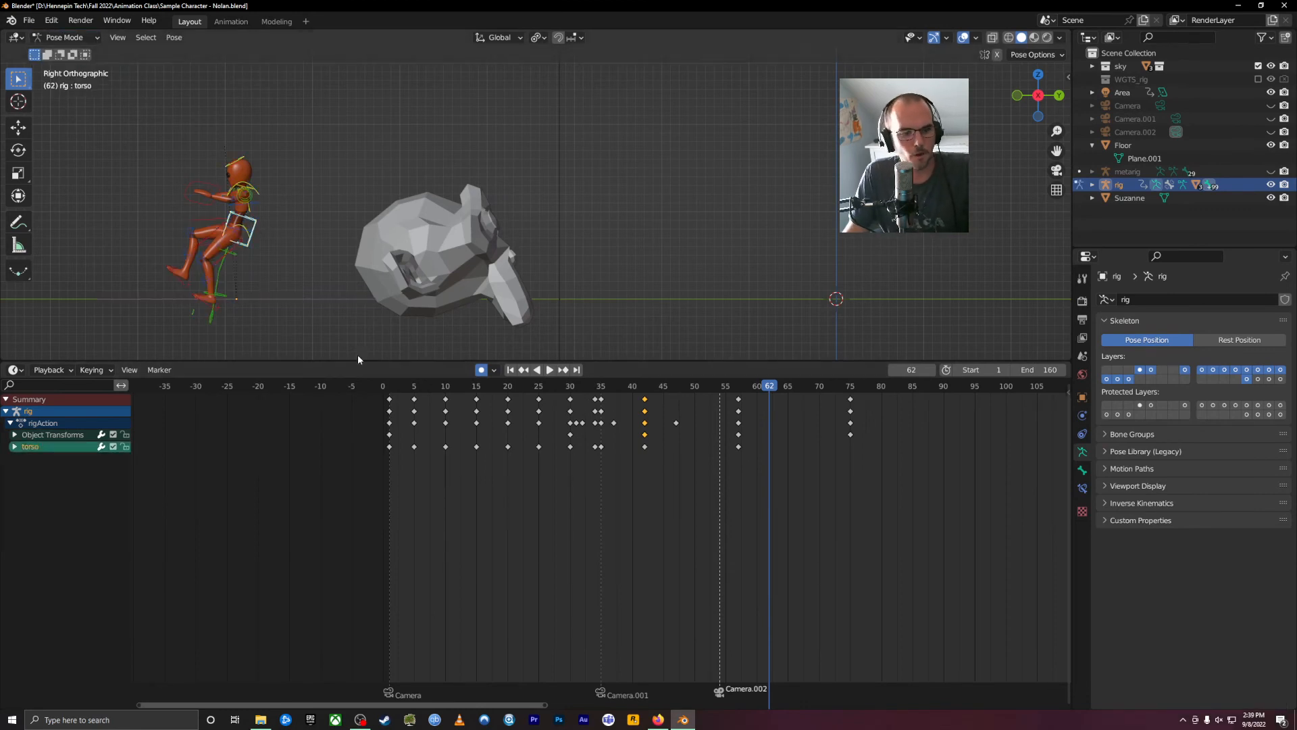
{"action": "middle_click_drag", "start_coordinate": [334, 322], "coordinate": [653, 304], "text": "shift"}
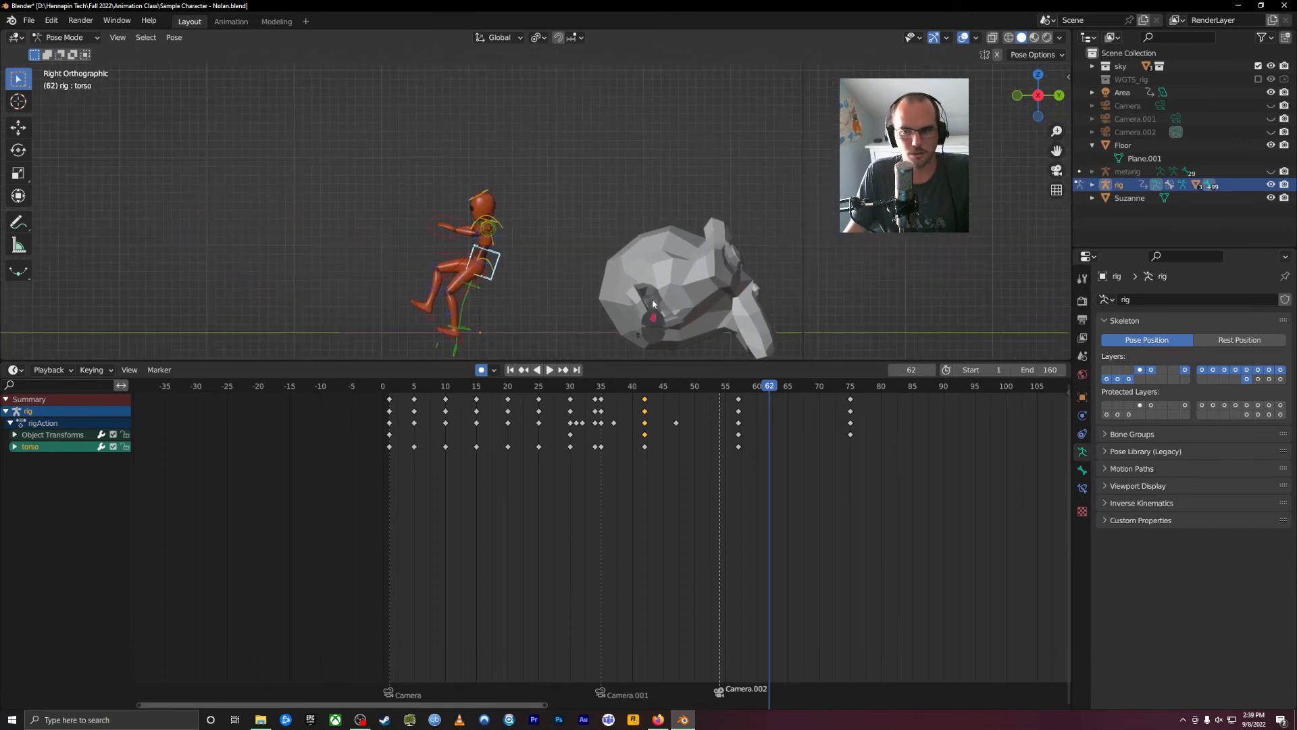
{"action": "left_click_drag", "start_coordinate": [532, 386], "coordinate": [489, 403]}
{"action": "middle_click_drag", "start_coordinate": [912, 211], "coordinate": [570, 148], "text": "shift"}
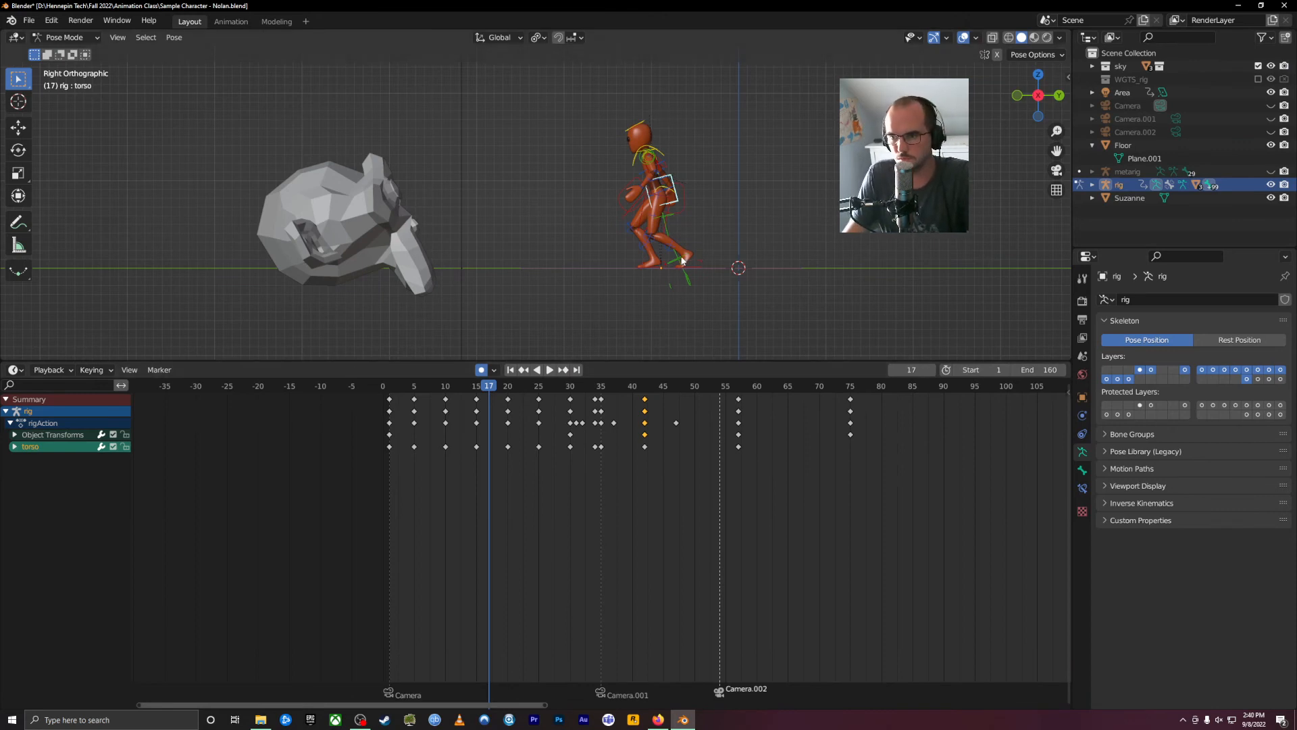
{"action": "mouse_move", "coordinate": [487, 383]}
{"action": "left_mouse_down"}
{"action": "mouse_move", "coordinate": [478, 401]}
{"action": "mouse_move", "coordinate": [420, 414]}
{"action": "mouse_move", "coordinate": [593, 408]}
{"action": "mouse_move", "coordinate": [495, 400]}
{"action": "left_mouse_up"}
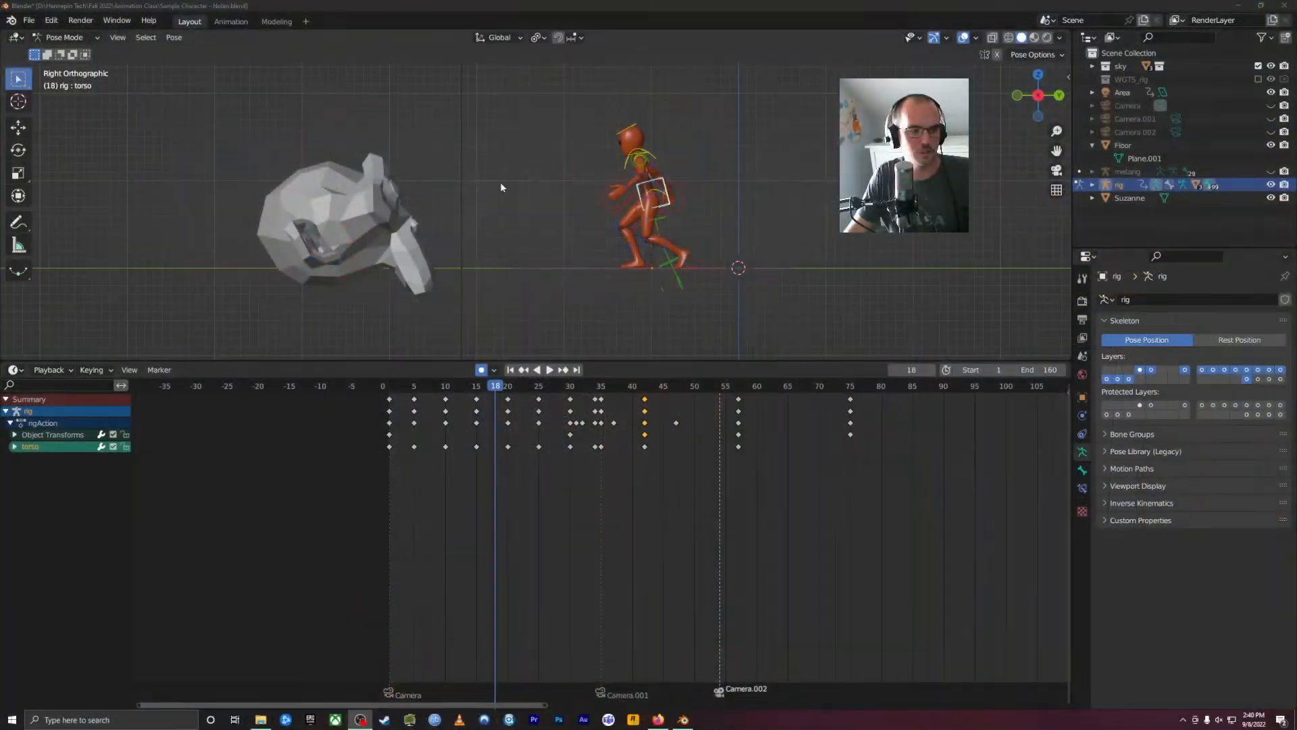
Try marking the front foot's toe tip with a short annotation stroke at frame 18, and undo it.
{"action": "scroll", "coordinate": [662, 203], "scroll_direction": "up", "scroll_amount": 8}
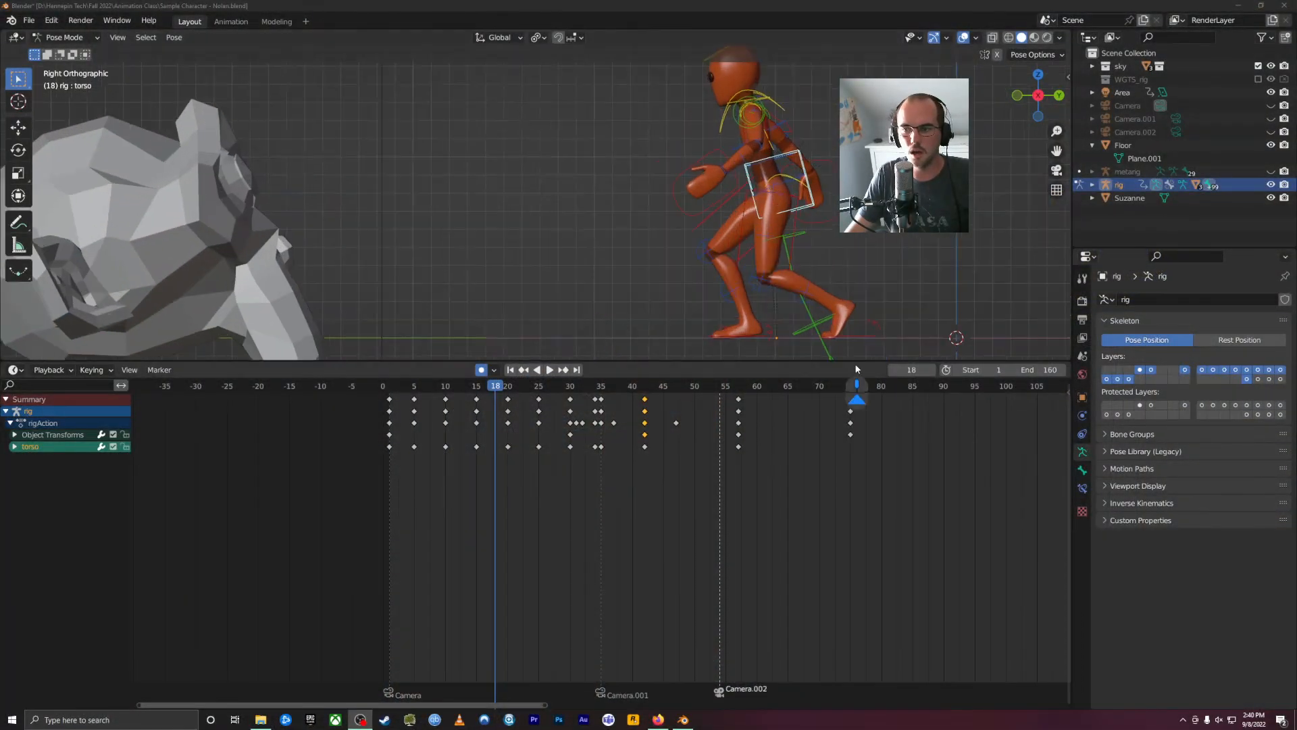
{"action": "key", "text": "KP_3"}
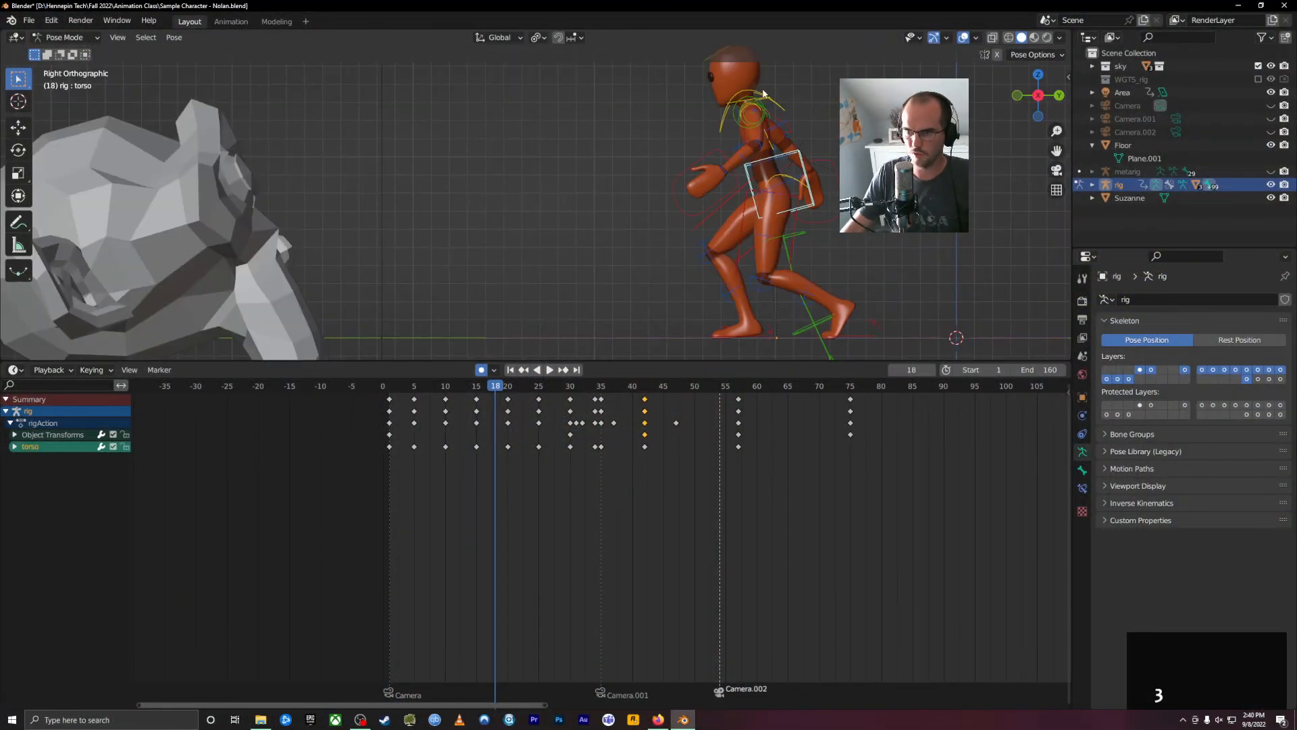
{"action": "scroll", "coordinate": [624, 302], "scroll_direction": "up", "scroll_amount": 5}
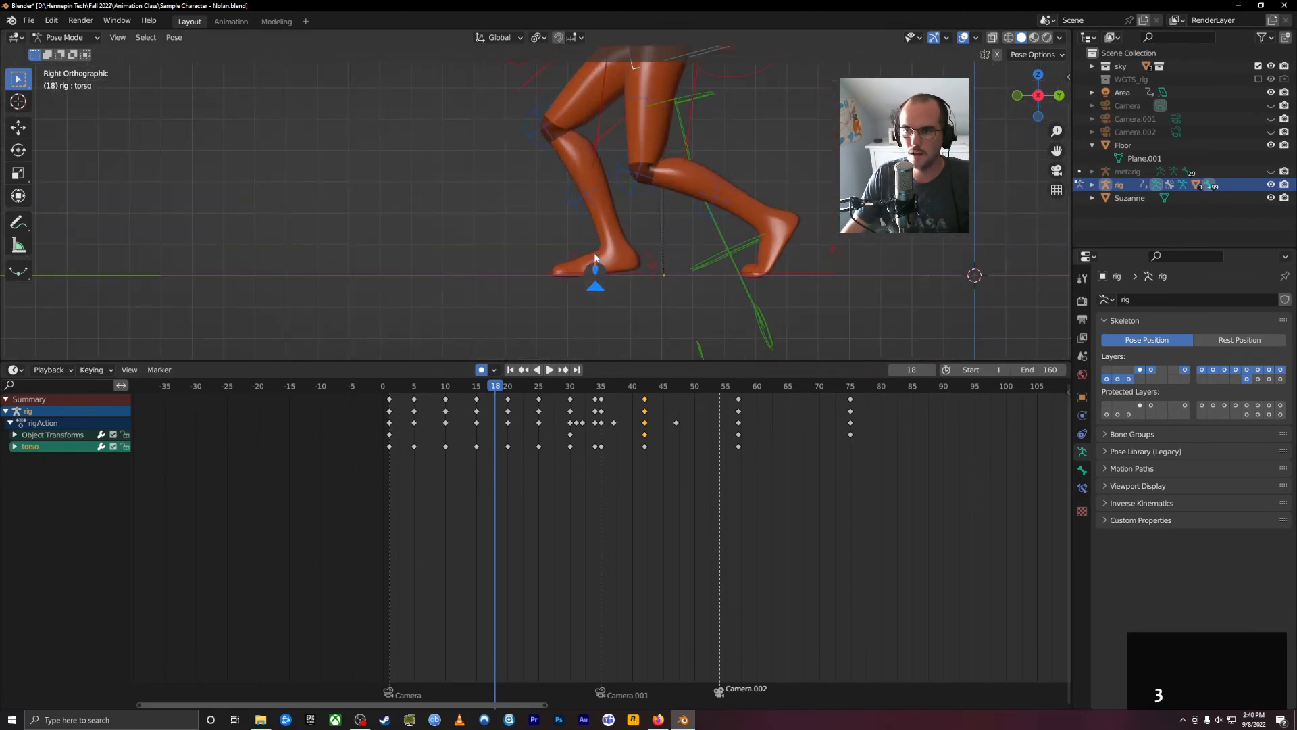
{"action": "middle_click_drag", "start_coordinate": [624, 301], "coordinate": [567, 245], "text": "shift"}
{"action": "scroll", "coordinate": [474, 243], "scroll_direction": "up", "scroll_amount": 3}
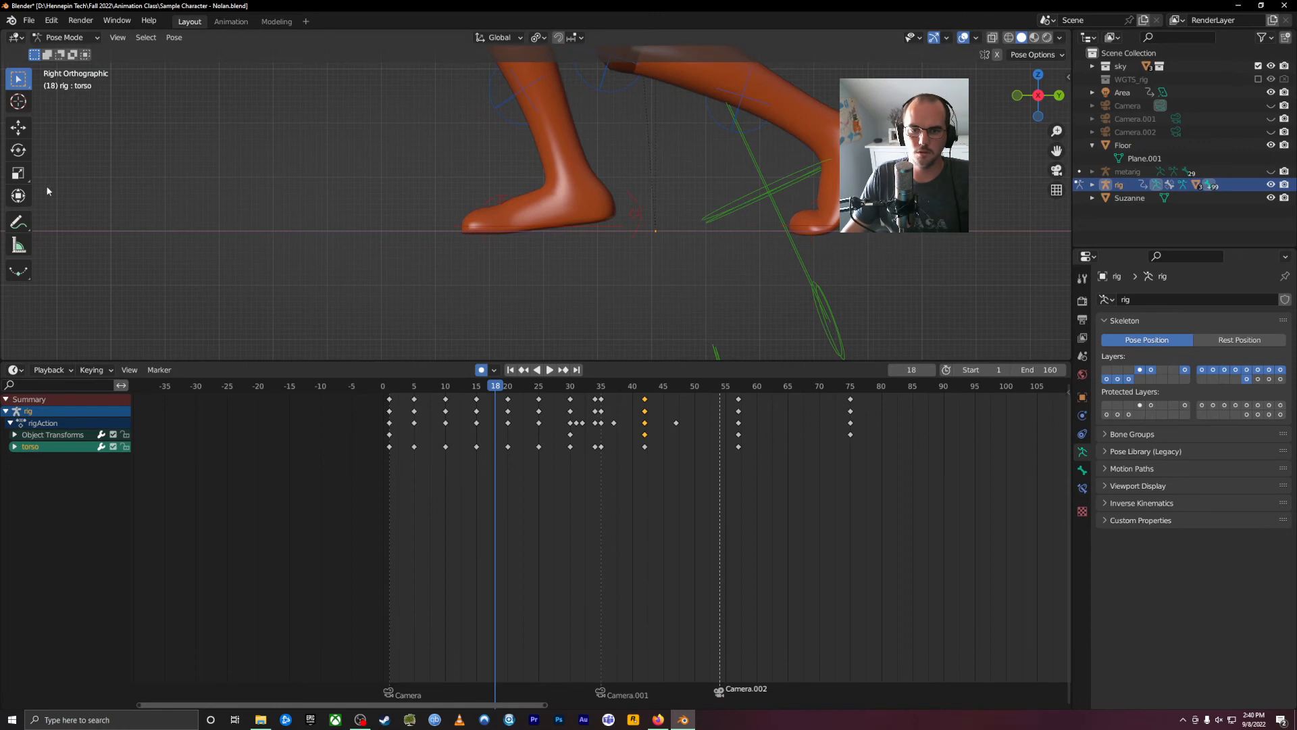
{"action": "left_click", "coordinate": [18, 223]}
{"action": "left_click_drag", "start_coordinate": [460, 235], "coordinate": [468, 211]}
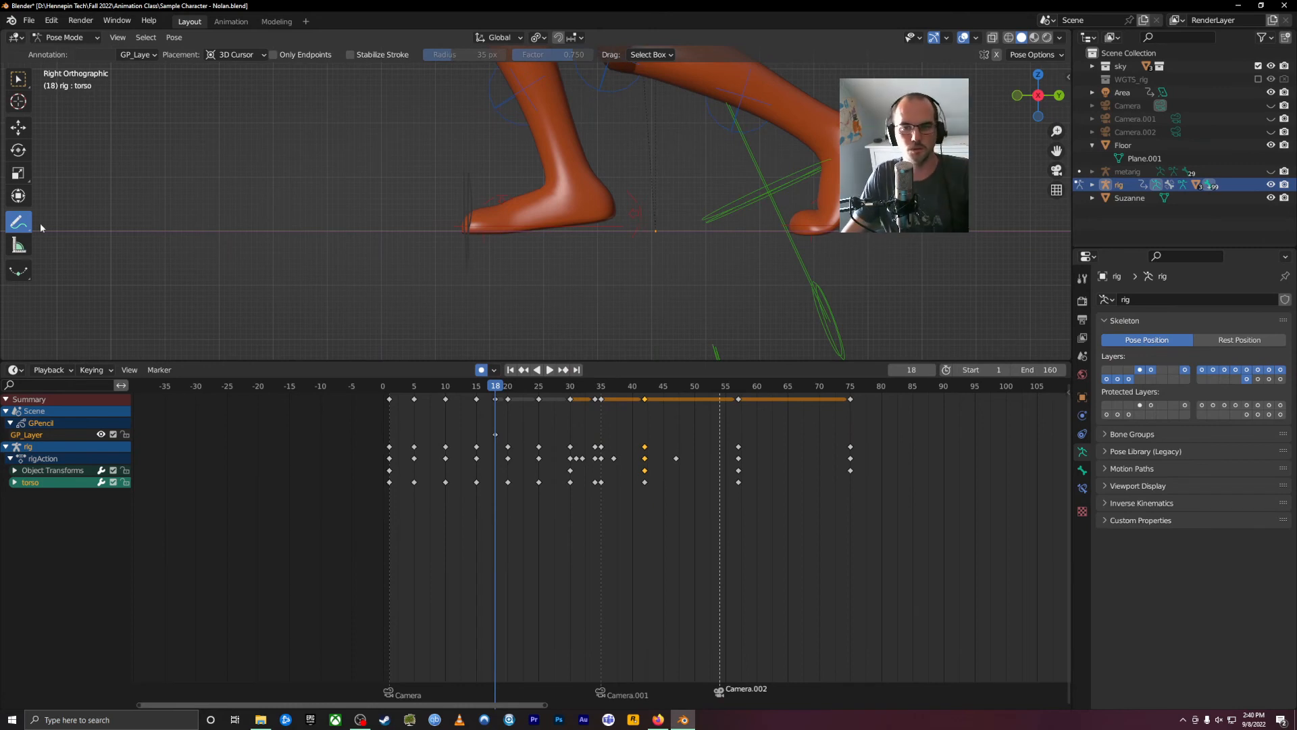
{"action": "key", "text": "ctrl+z"}
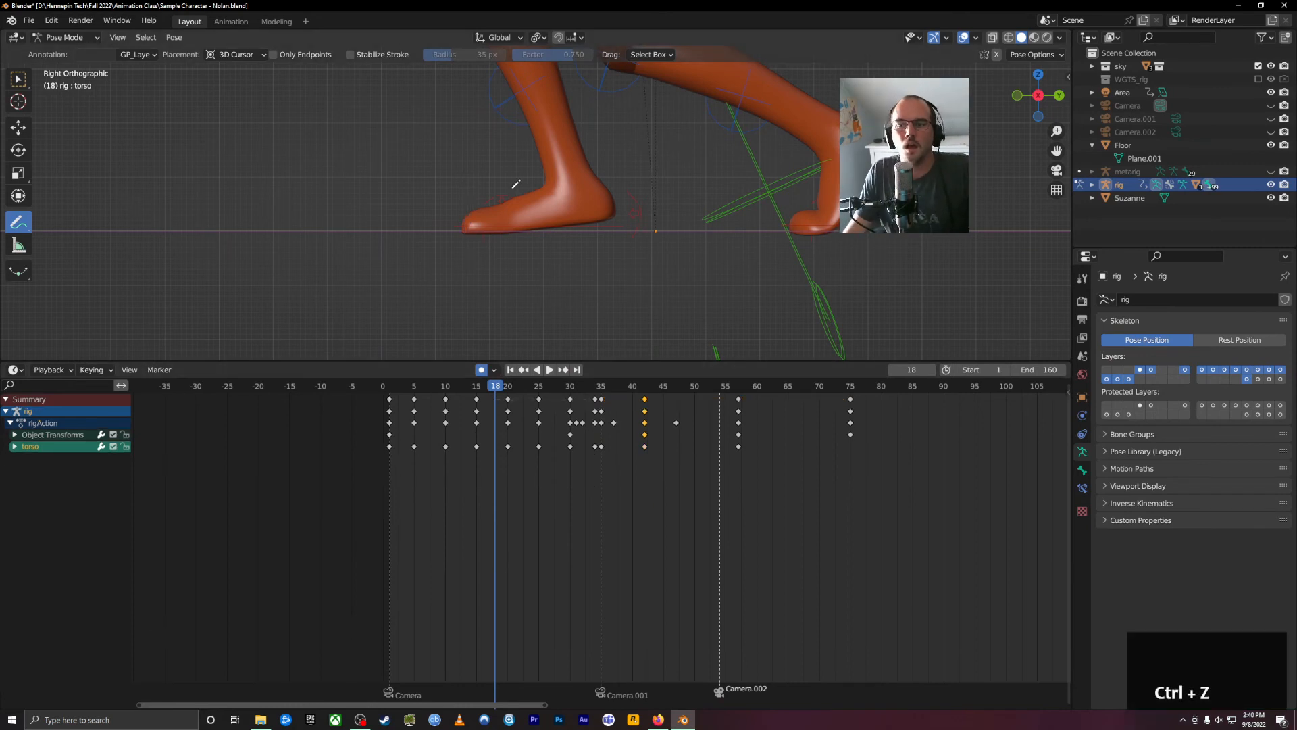
{"action": "key", "text": "ctrl+z"}
{"action": "key", "text": "ctrl+z"}
{"action": "key", "text": "Tab"}
Go to the tucked descent pose at frame 53 and switch from the Annotate tool back to the Select tool.
{"action": "middle_click_drag", "start_coordinate": [314, 140], "coordinate": [472, 283], "text": "shift"}
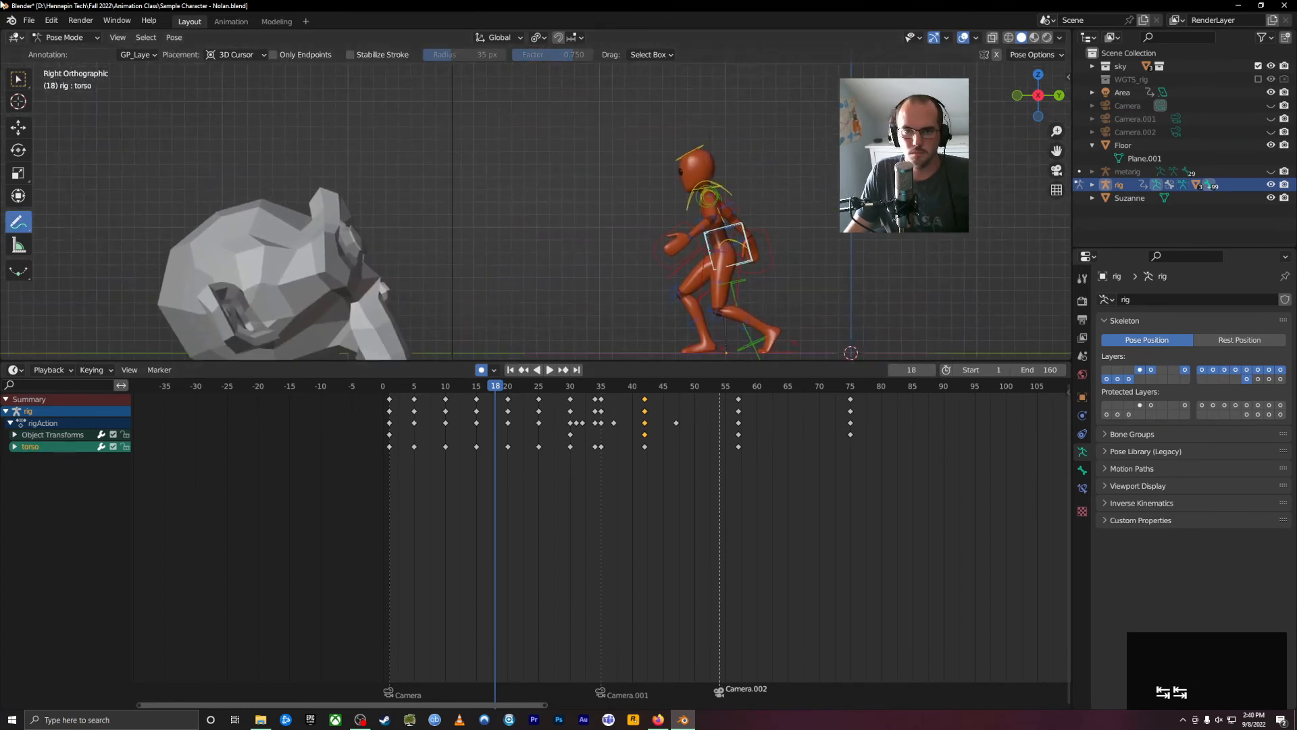
{"action": "left_click_drag", "start_coordinate": [500, 390], "coordinate": [713, 432]}
{"action": "middle_click_drag", "start_coordinate": [400, 259], "coordinate": [726, 264], "text": "shift"}
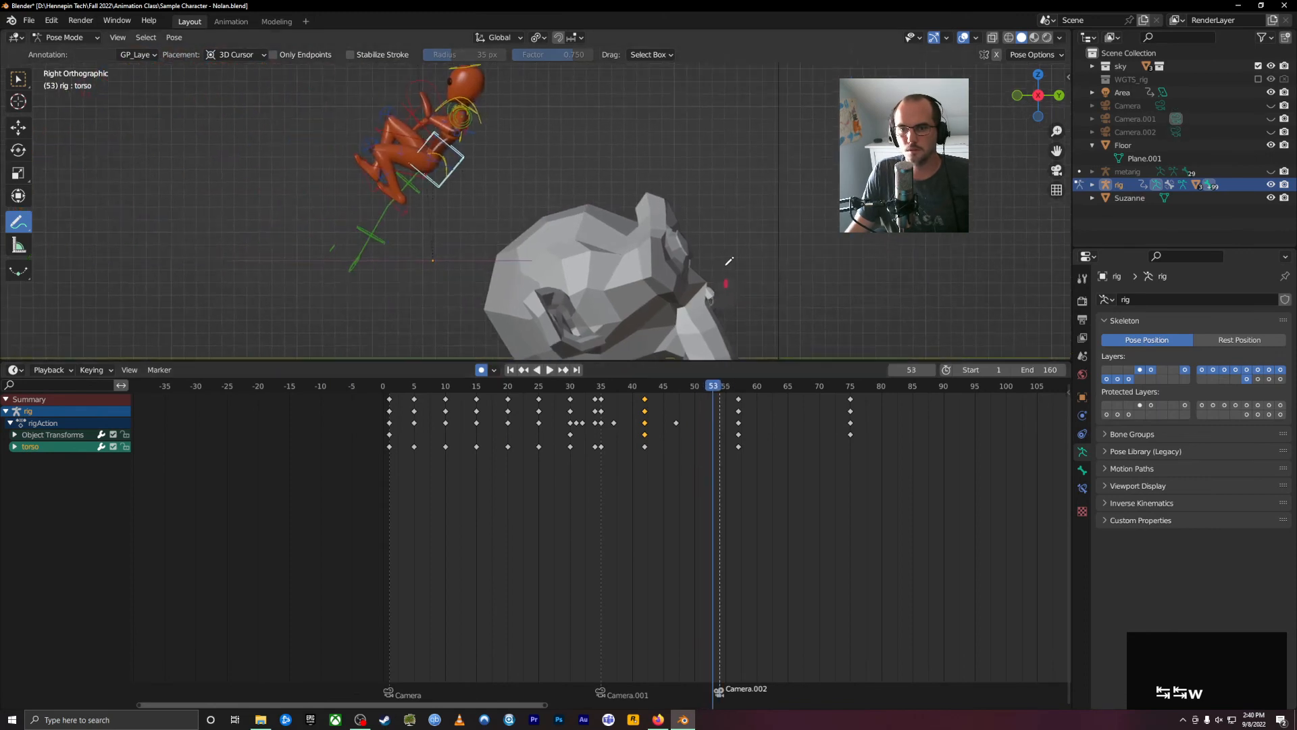
{"action": "scroll", "coordinate": [749, 331], "scroll_direction": "down", "scroll_amount": 1}
{"action": "scroll", "coordinate": [655, 342], "scroll_direction": "up", "scroll_amount": 1}
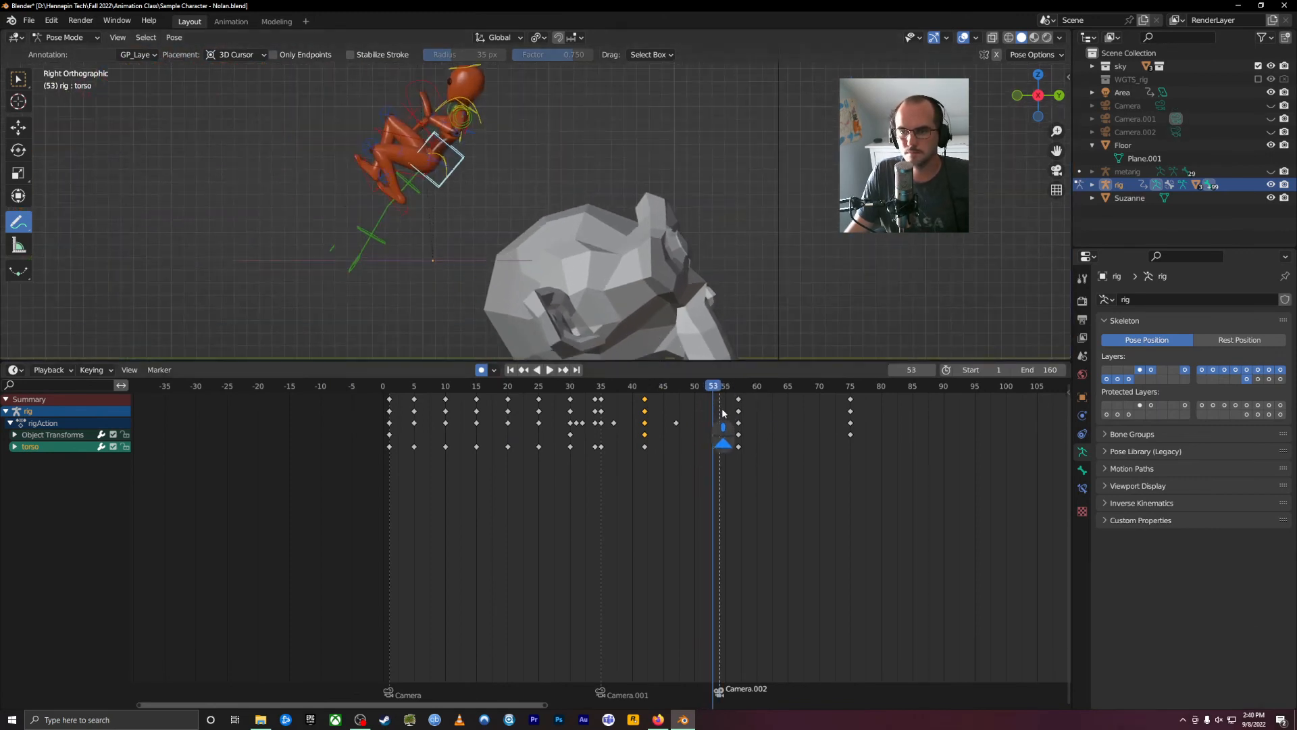
{"action": "scroll", "coordinate": [652, 210], "scroll_direction": "up", "scroll_amount": 1}
{"action": "middle_click_drag", "start_coordinate": [628, 220], "coordinate": [621, 262], "text": "shift"}
{"action": "key", "text": "v"}
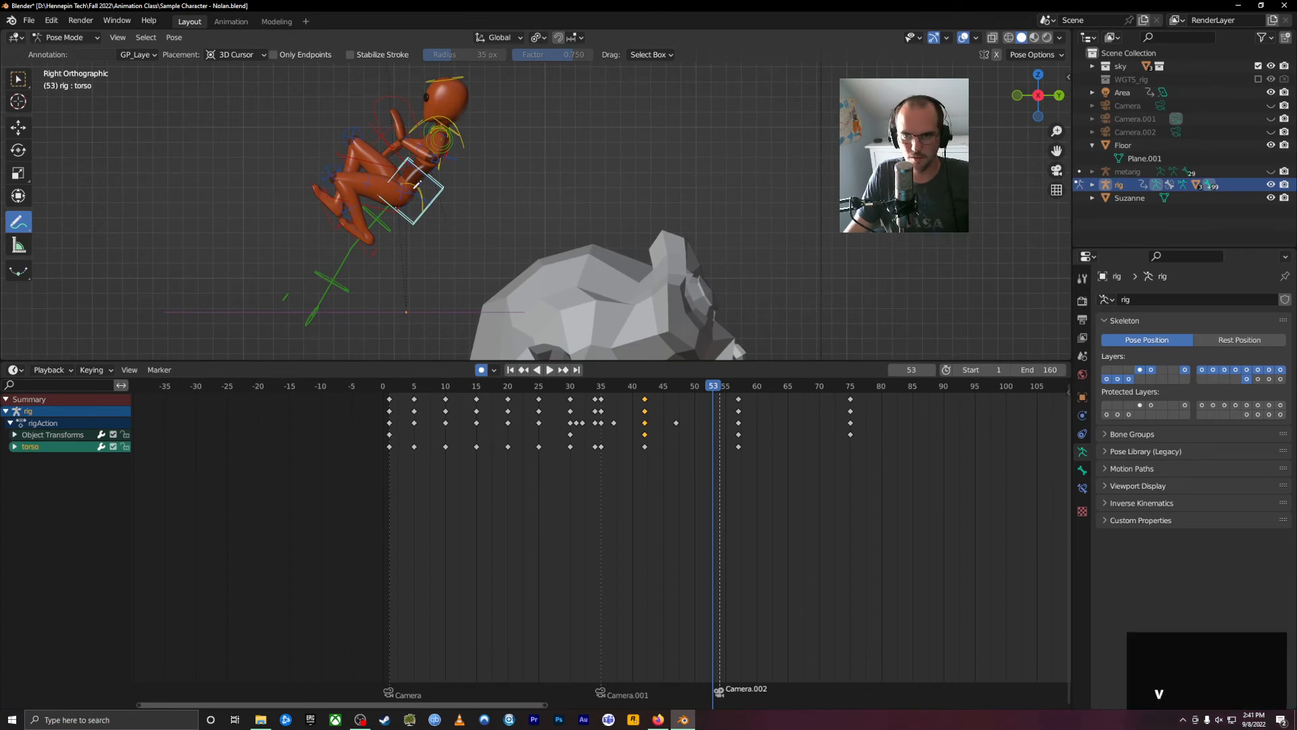
{"action": "key", "text": "w"}
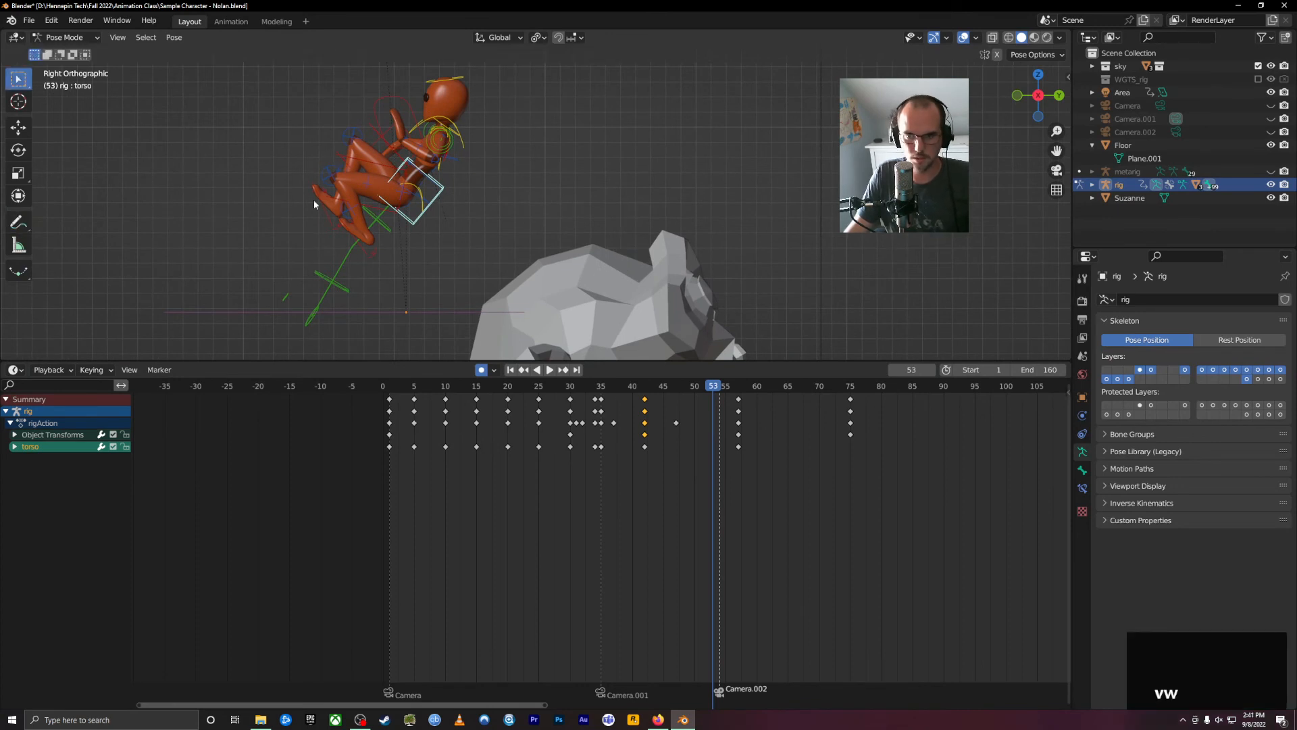
Select the left foot IK control, go to the landing pose at frame 57, and raise the foot so its heel meets the floor line.
{"action": "left_click", "coordinate": [362, 245]}
{"action": "scroll", "coordinate": [361, 246], "scroll_direction": "up", "scroll_amount": 2}
{"action": "middle_click_drag", "start_coordinate": [265, 249], "coordinate": [664, 114], "text": "shift"}
{"action": "scroll", "coordinate": [403, 252], "scroll_direction": "up", "scroll_amount": 4}
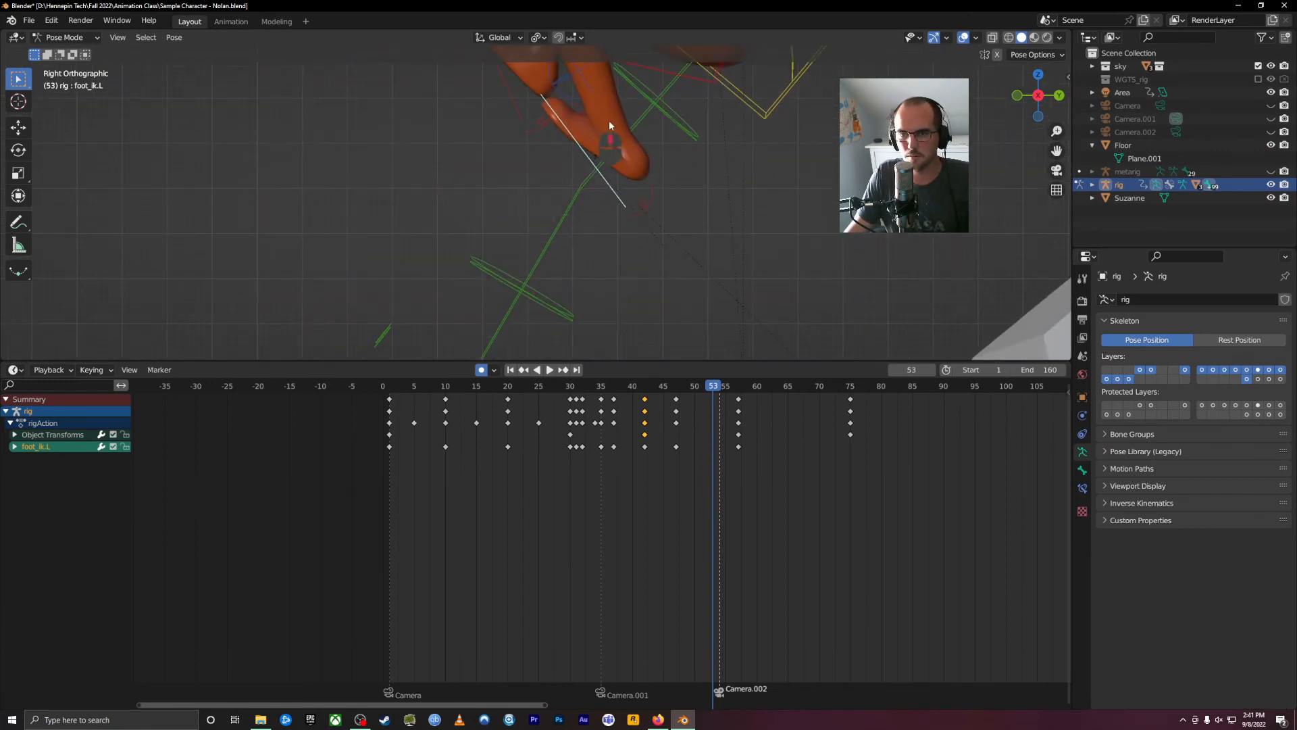
{"action": "scroll", "coordinate": [595, 195], "scroll_direction": "down", "scroll_amount": 1}
{"action": "scroll", "coordinate": [536, 187], "scroll_direction": "down", "scroll_amount": 2}
{"action": "left_click_drag", "start_coordinate": [714, 386], "coordinate": [741, 394]}
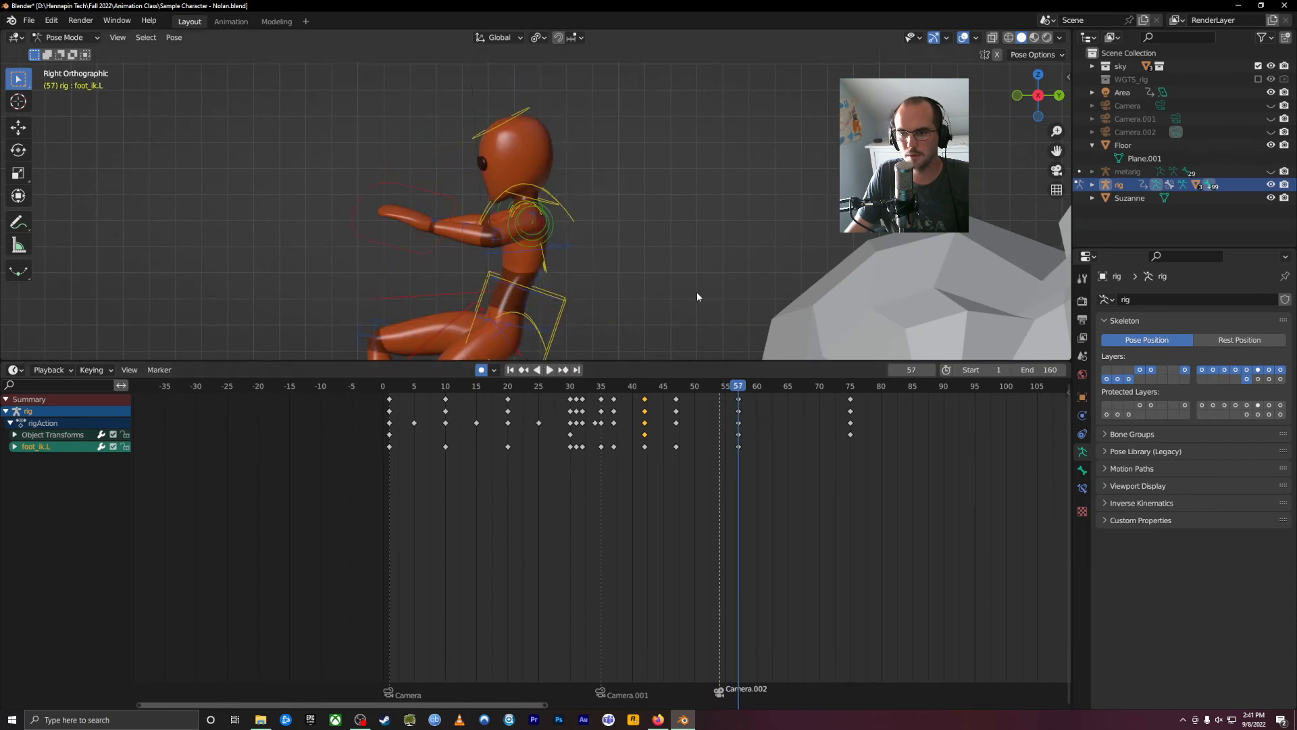
{"action": "scroll", "coordinate": [690, 297], "scroll_direction": "down", "scroll_amount": 2}
{"action": "middle_click_drag", "start_coordinate": [682, 291], "coordinate": [651, 153], "text": "shift"}
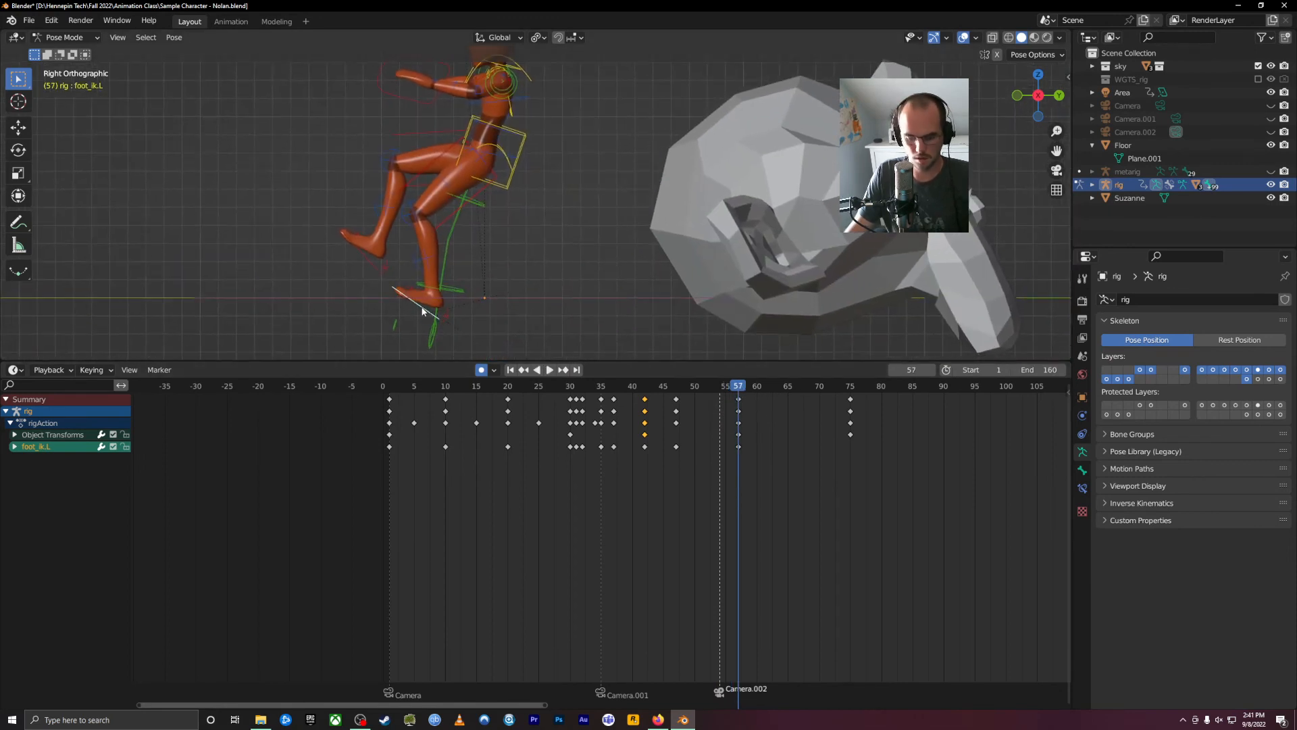
{"action": "key", "text": "g"}
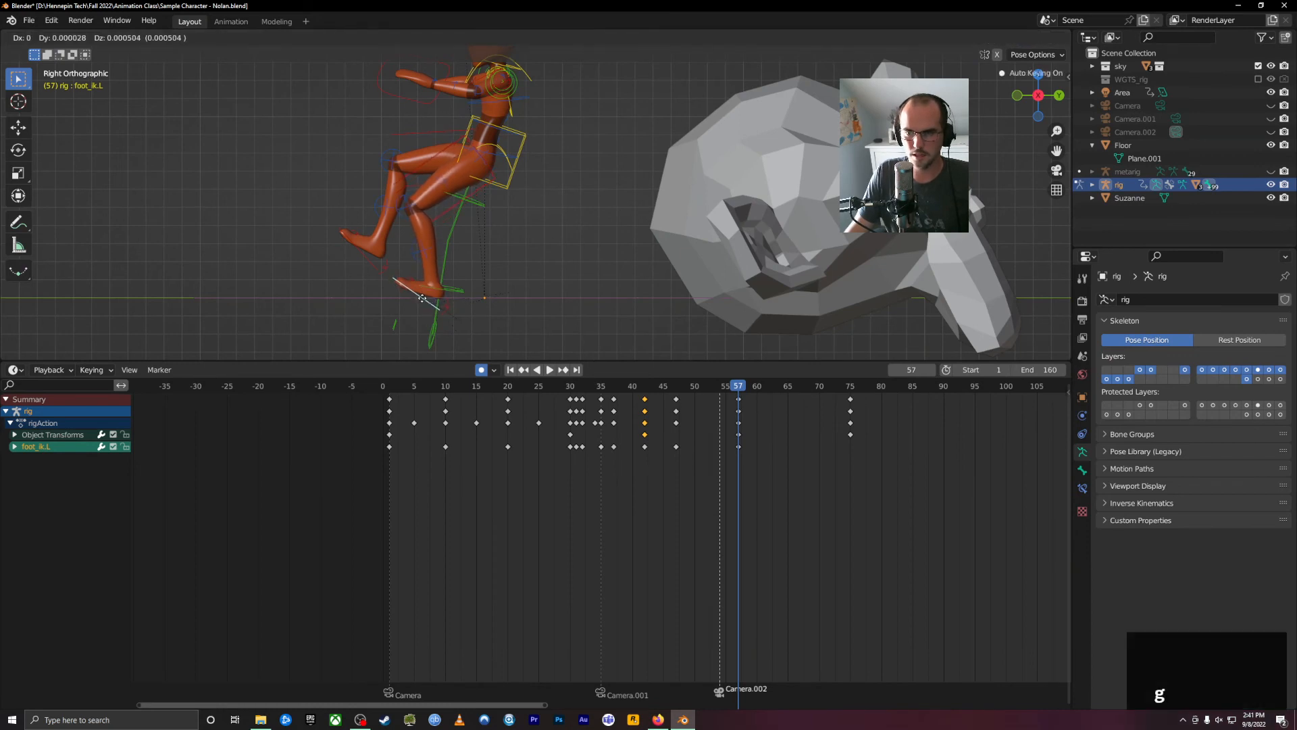
{"action": "left_click", "coordinate": [400, 281]}
Try holding the landing foot in place at frame 58 by shifting the left foot control back and tilting it slightly.
{"action": "left_click", "coordinate": [375, 270]}
{"action": "mouse_move", "coordinate": [740, 386]}
{"action": "left_mouse_down"}
{"action": "mouse_move", "coordinate": [758, 387]}
{"action": "mouse_move", "coordinate": [741, 391]}
{"action": "left_mouse_up"}
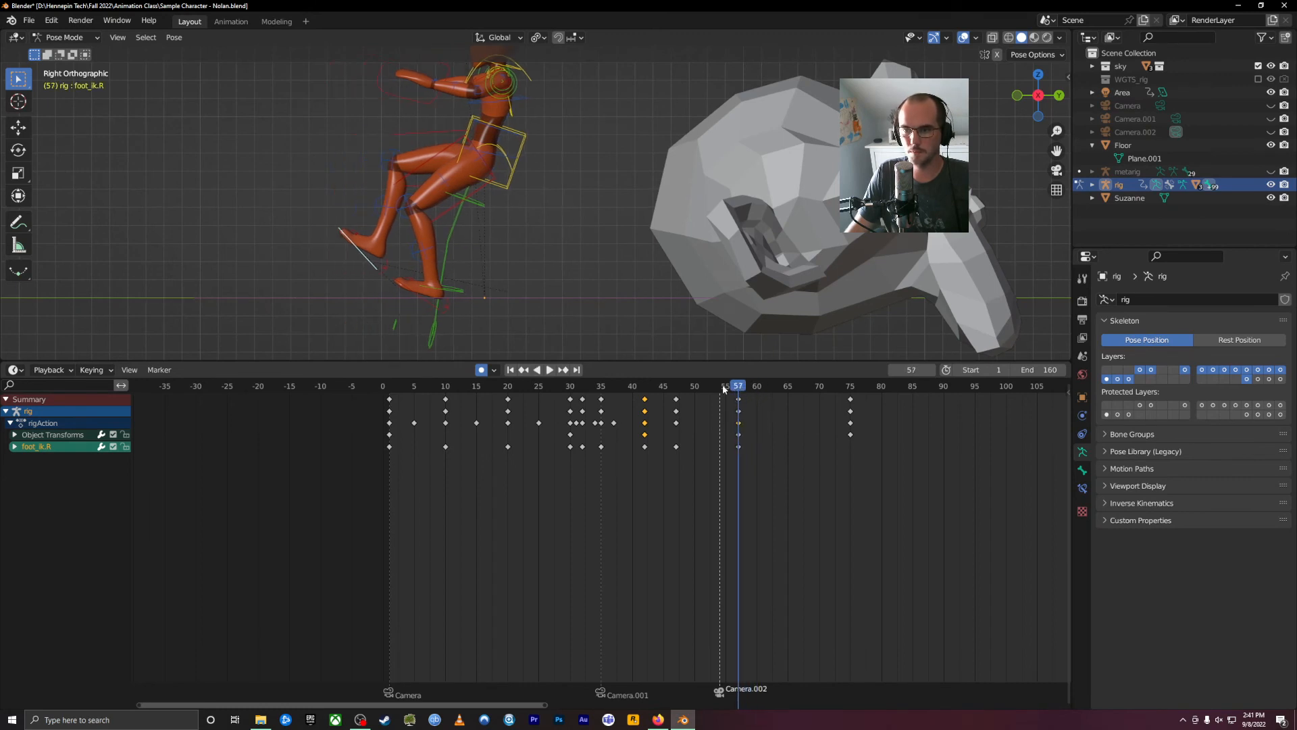
{"action": "scroll", "coordinate": [389, 317], "scroll_direction": "up", "scroll_amount": 2}
{"action": "middle_click_drag", "start_coordinate": [389, 318], "coordinate": [476, 260], "text": "shift"}
{"action": "scroll", "coordinate": [395, 241], "scroll_direction": "up", "scroll_amount": 4}
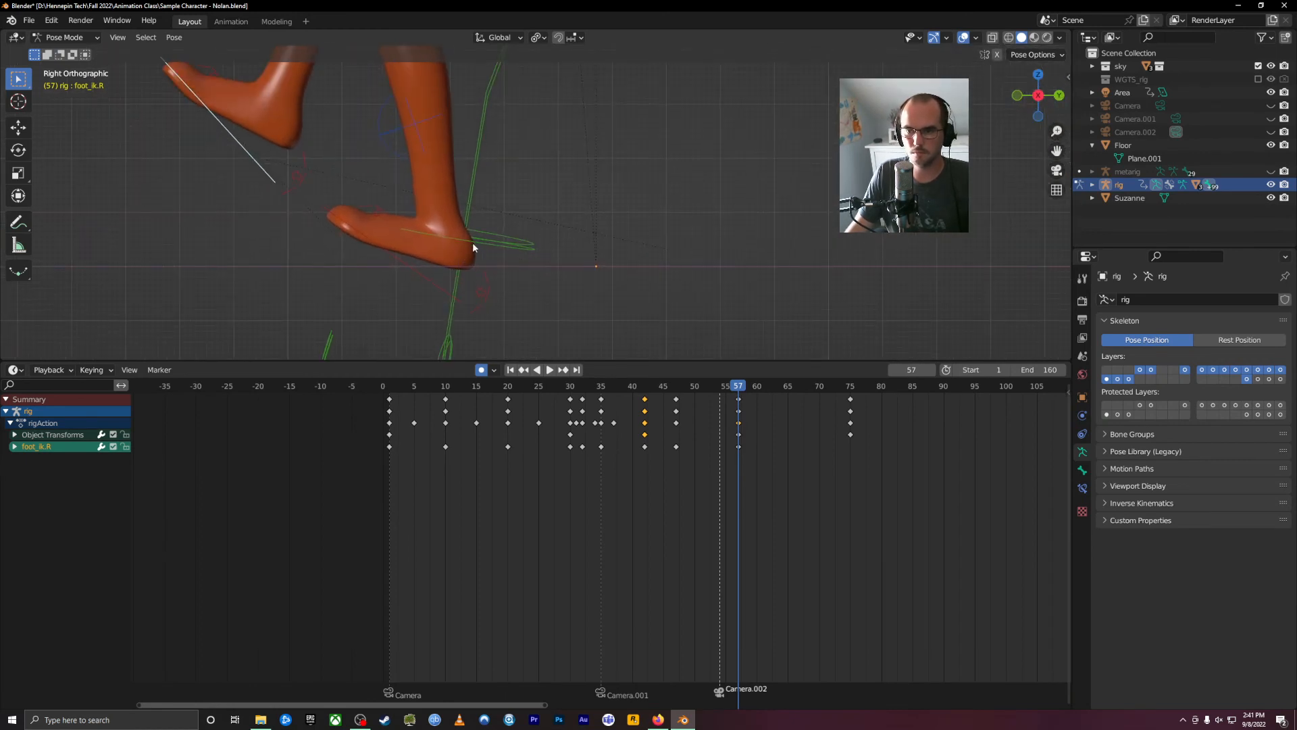
{"action": "key", "text": "Right"}
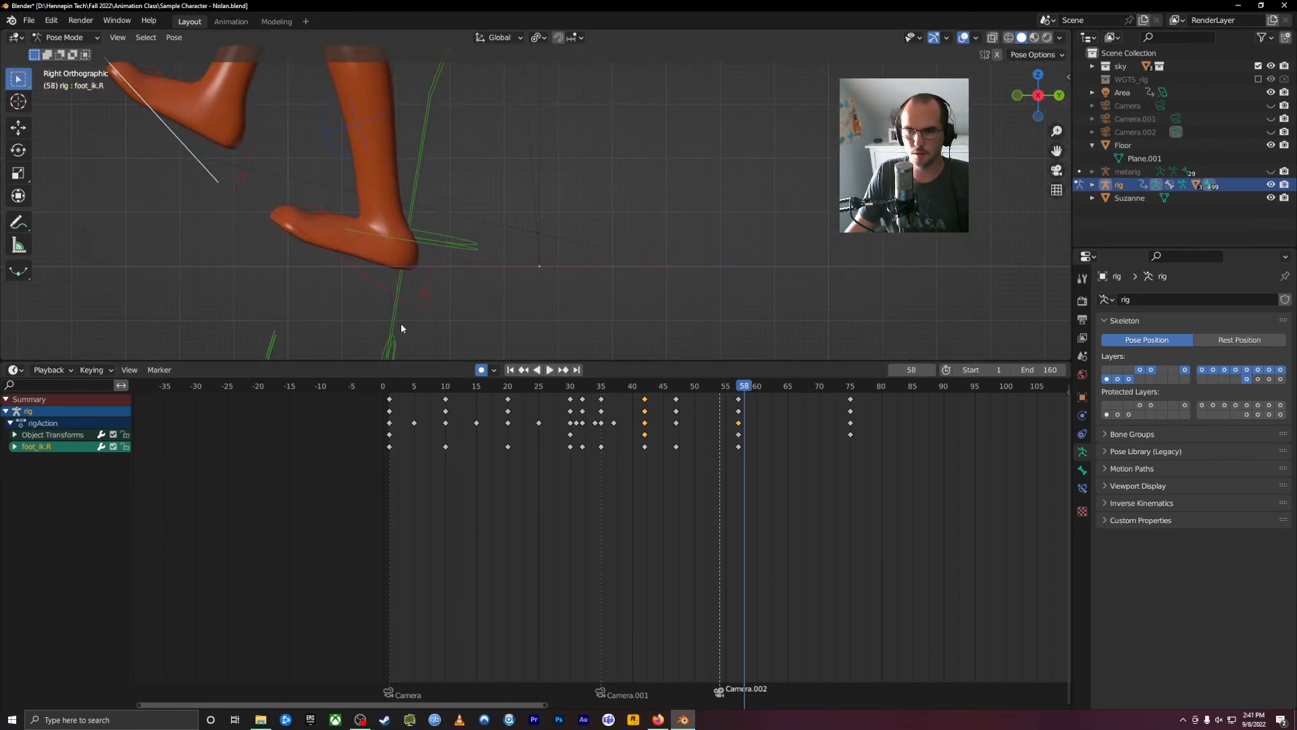
{"action": "left_click", "coordinate": [386, 290]}
{"action": "key", "text": "g"}
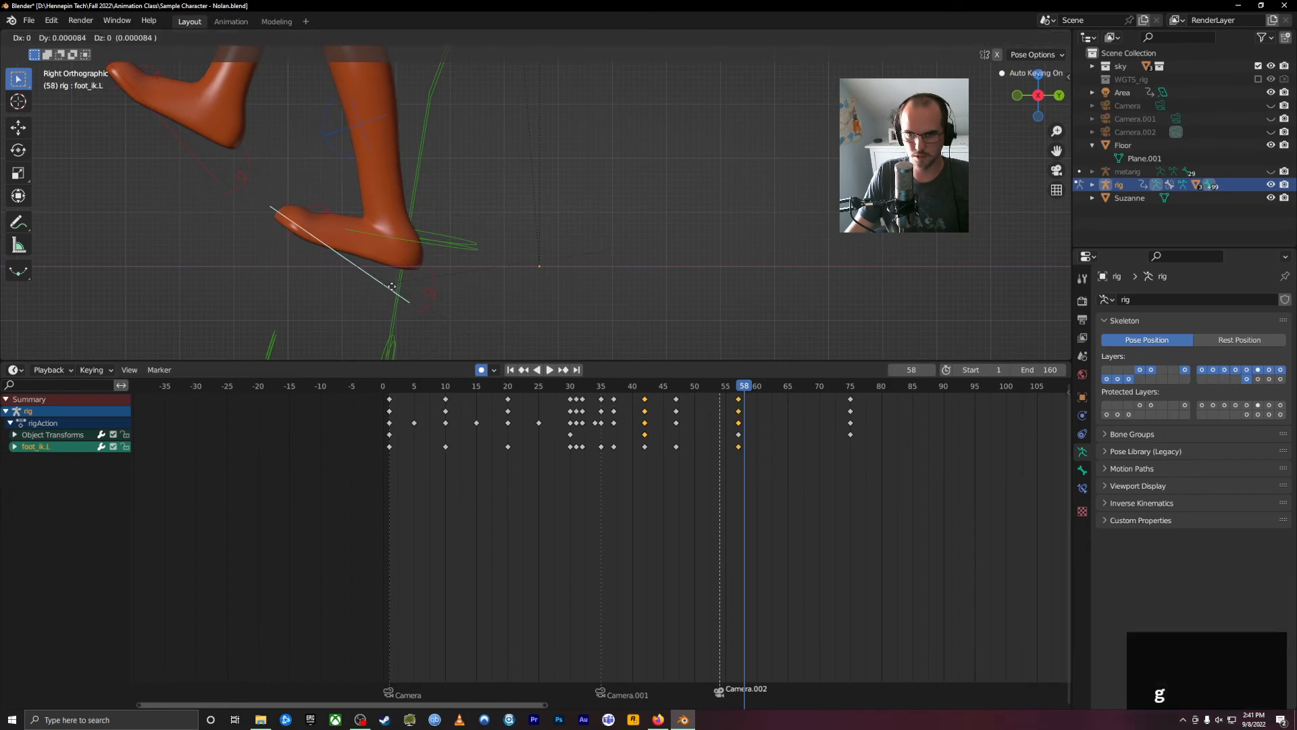
{"action": "left_click", "coordinate": [412, 285]}
{"action": "key", "text": "r"}
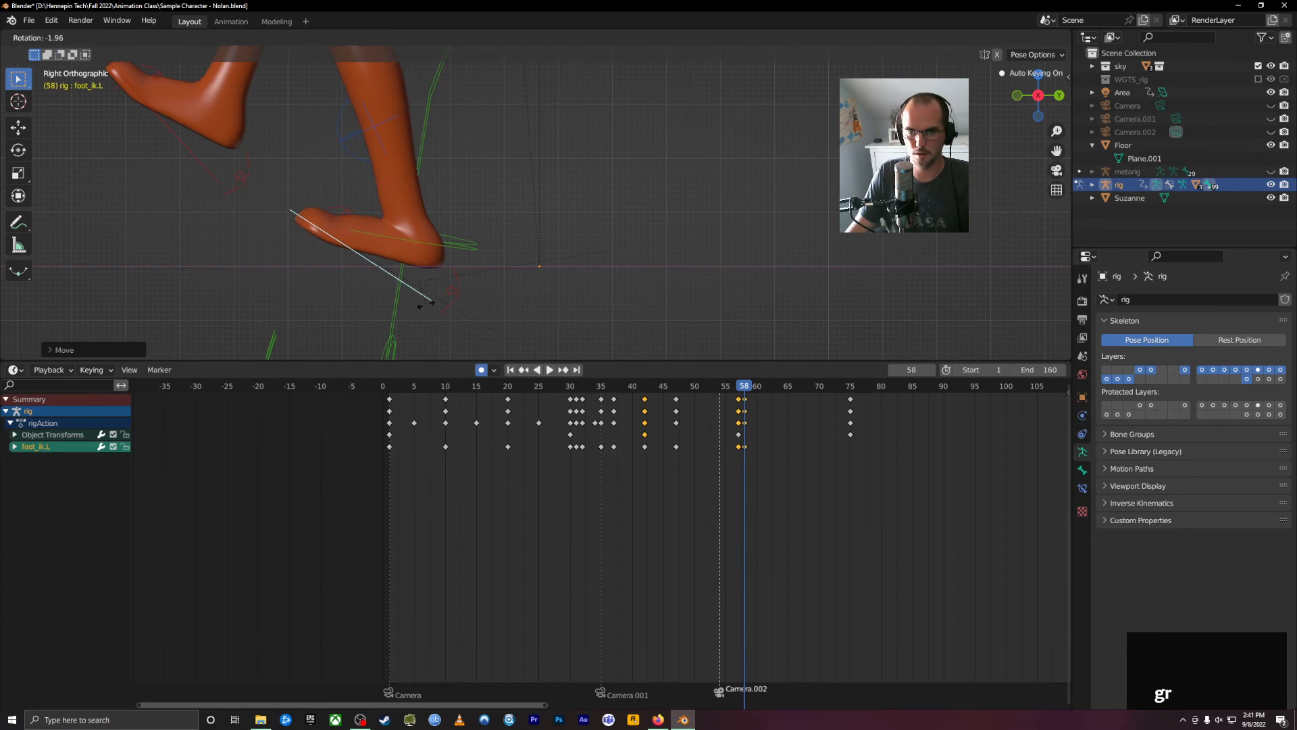
{"action": "left_click", "coordinate": [429, 300]}
Try shifting the left foot control back again at frame 59 so the heel stays planted.
{"action": "left_click", "coordinate": [750, 385]}
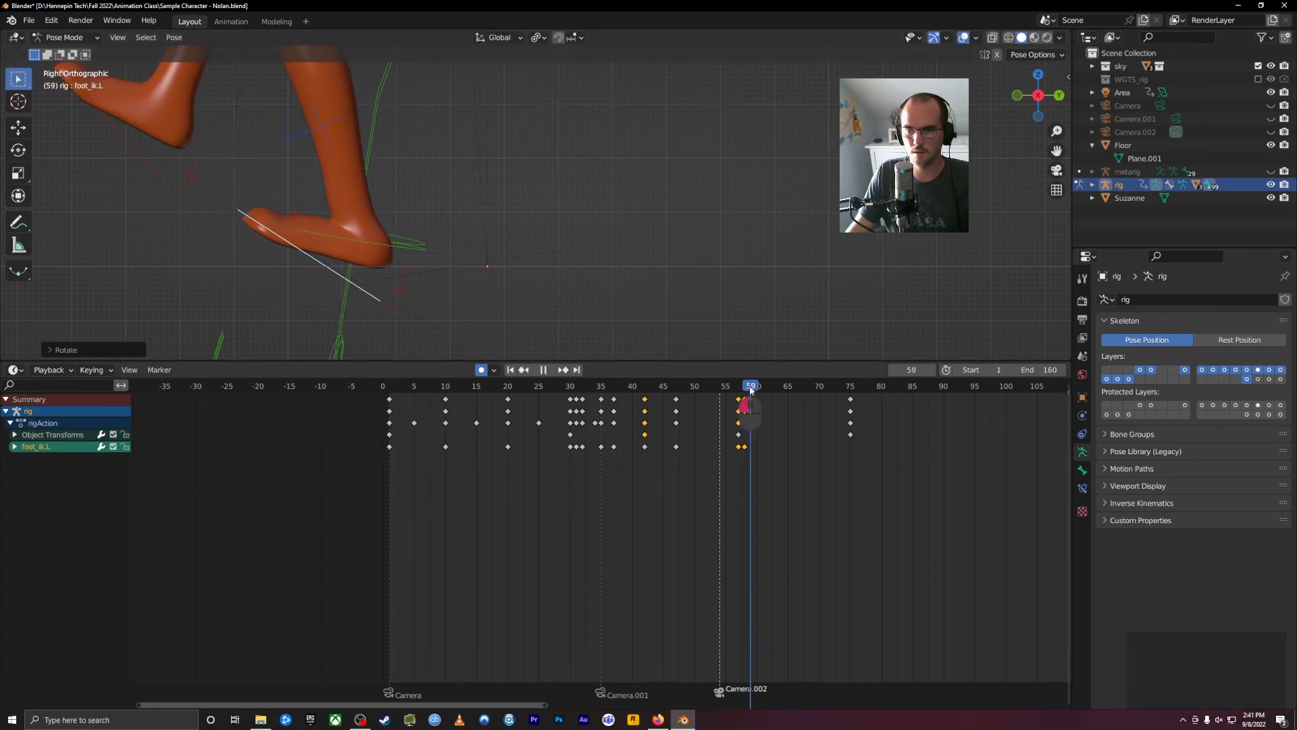
{"action": "key", "text": "g"}
{"action": "left_click", "coordinate": [362, 289]}
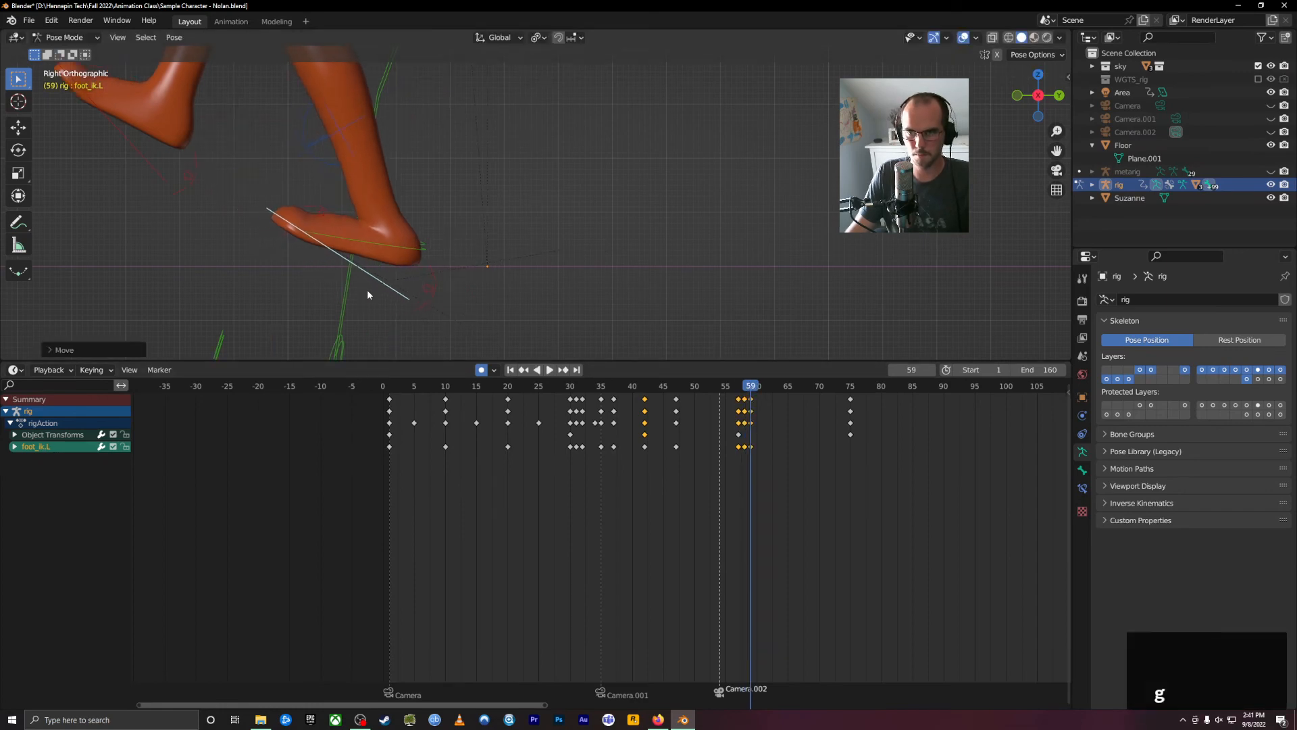
{"action": "mouse_move", "coordinate": [752, 389]}
{"action": "left_mouse_down"}
{"action": "mouse_move", "coordinate": [719, 388]}
{"action": "mouse_move", "coordinate": [751, 389]}
{"action": "left_mouse_up"}
{"action": "scroll", "coordinate": [614, 149], "scroll_direction": "down", "scroll_amount": 6}
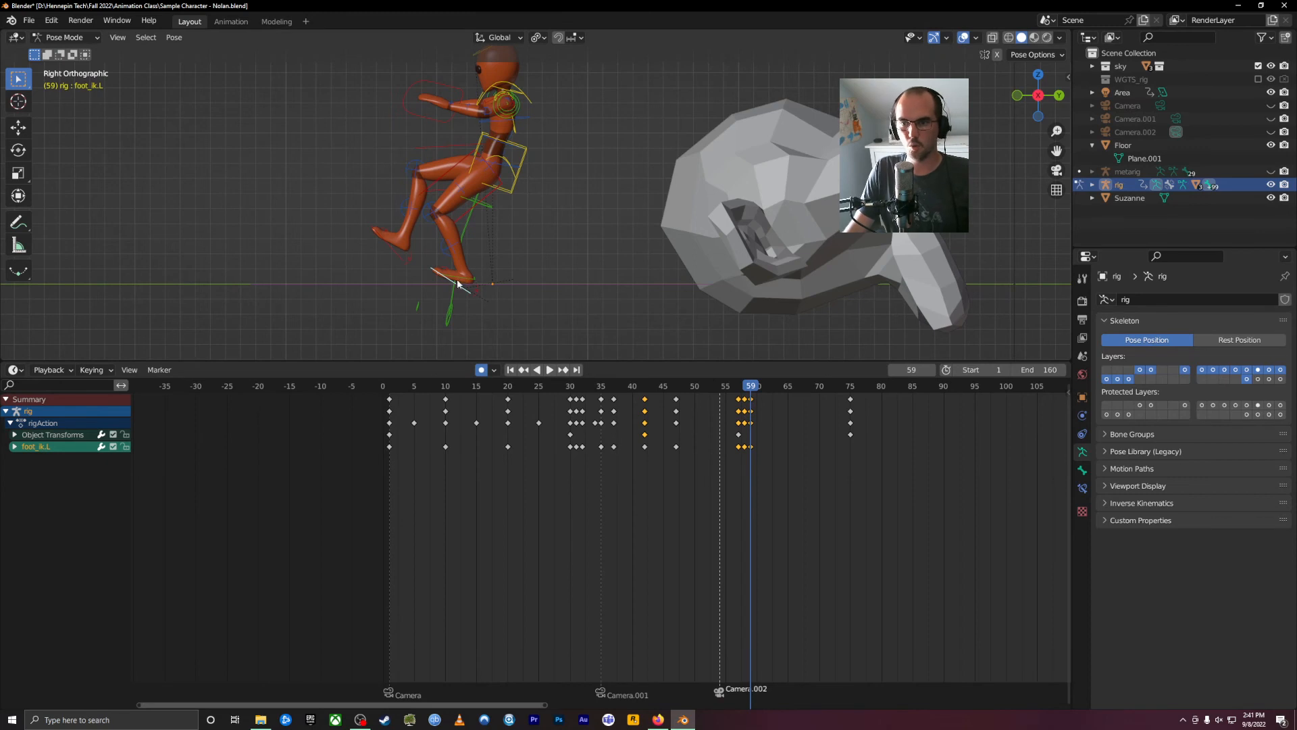
{"action": "key", "text": "space"}
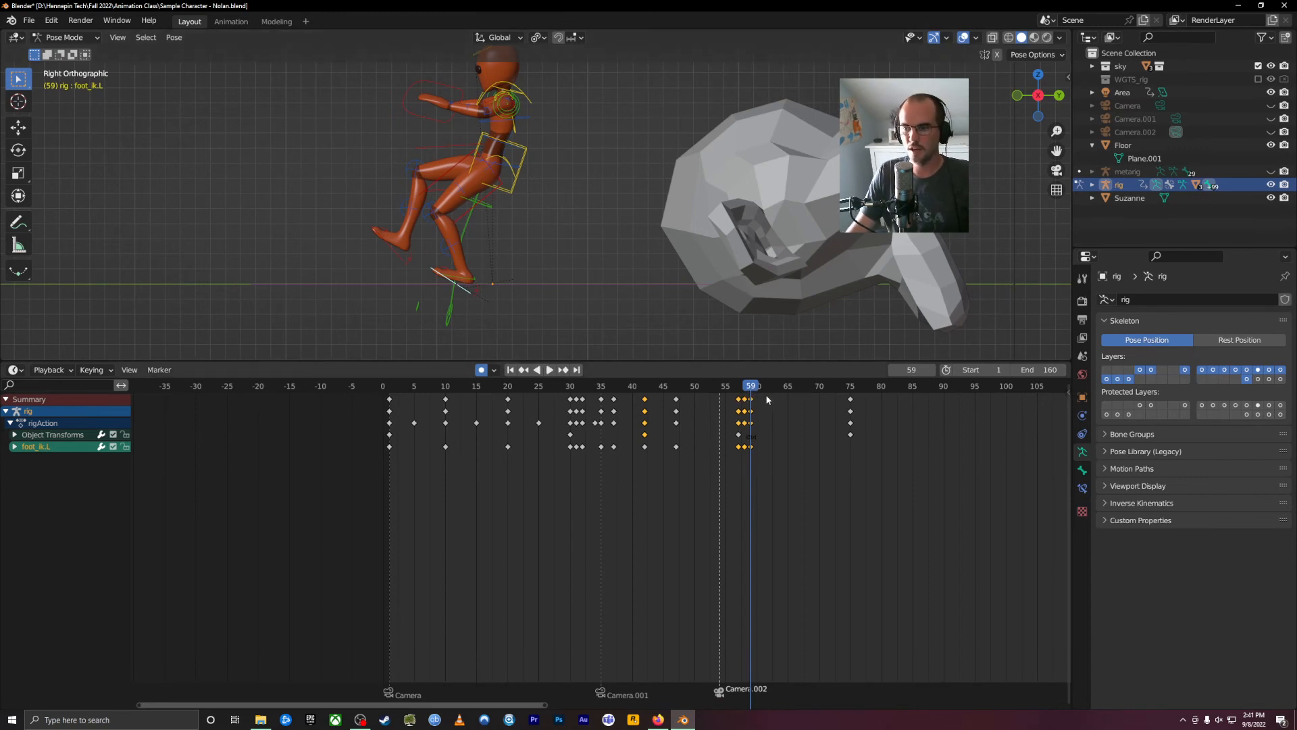
Undo the left foot adjustments made at frames 58 and 59.
{"action": "key", "text": "ctrl+z"}
{"action": "key", "text": "ctrl+z"}
{"action": "key", "text": "ctrl+z"}
{"action": "key", "text": "ctrl+z"}
{"action": "key", "text": "ctrl+z"}
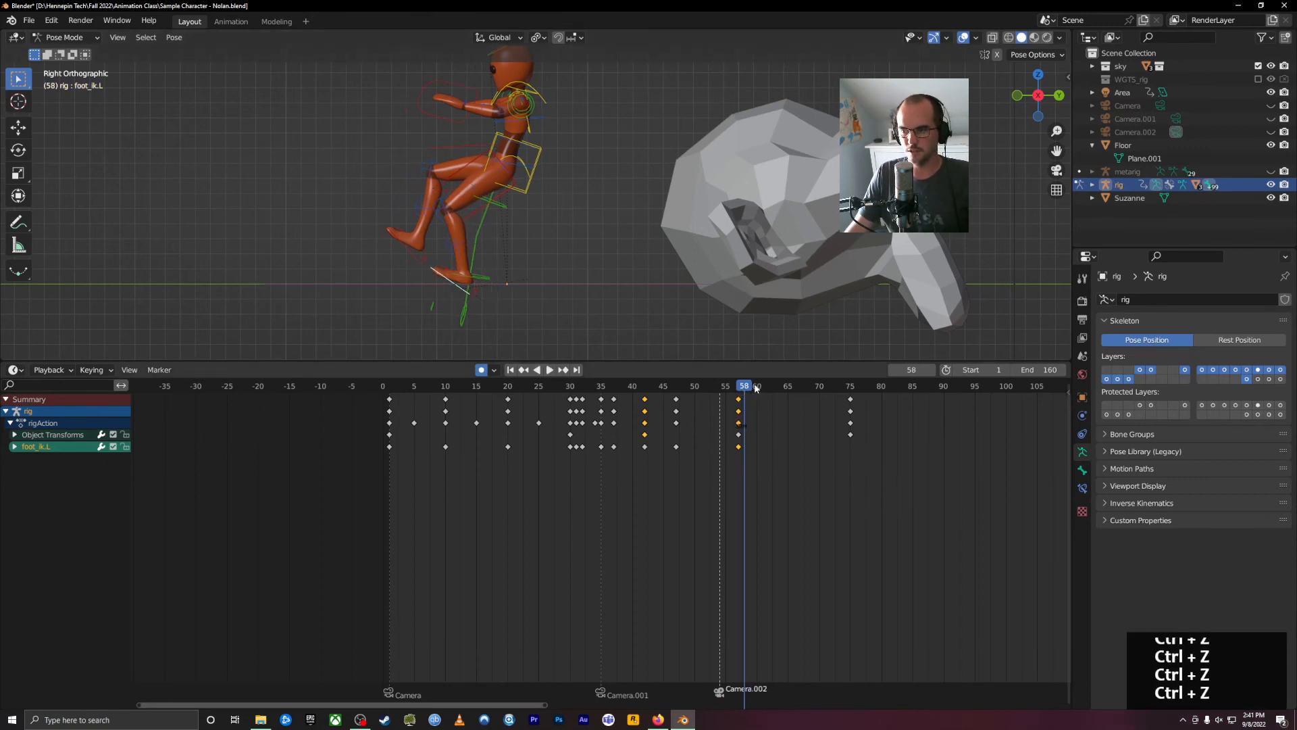
At frame 65, move the left foot control back behind the body and rotate the foot flat onto the floor.
{"action": "key", "text": "space"}
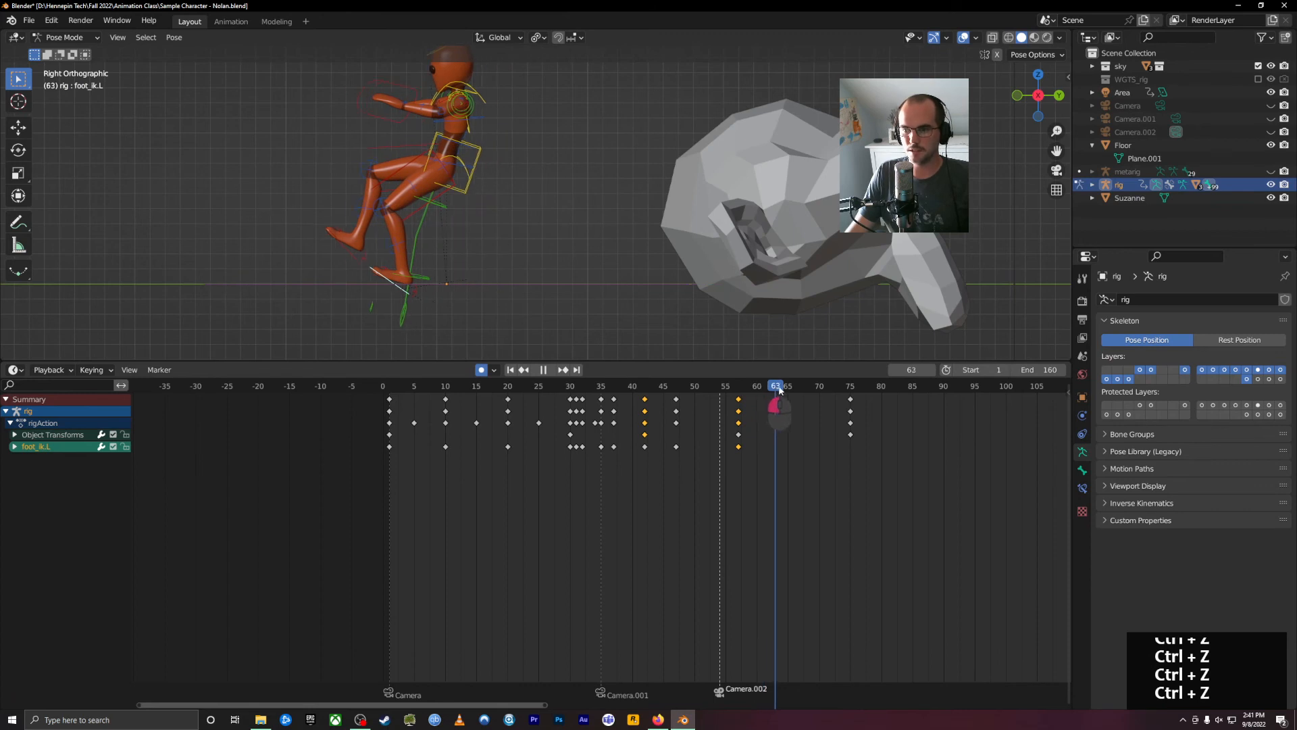
{"action": "key", "text": "space"}
{"action": "key", "text": "g"}
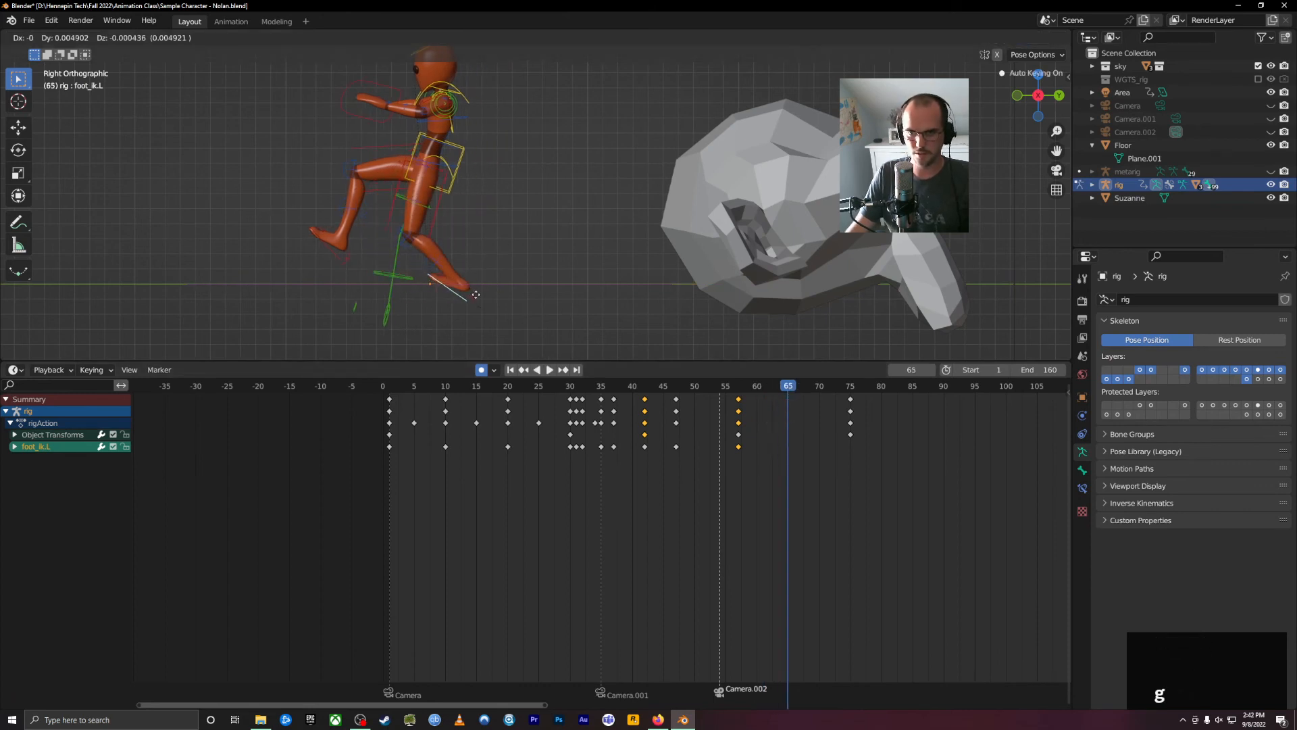
{"action": "left_click", "coordinate": [487, 293]}
{"action": "scroll", "coordinate": [504, 307], "scroll_direction": "up", "scroll_amount": 2}
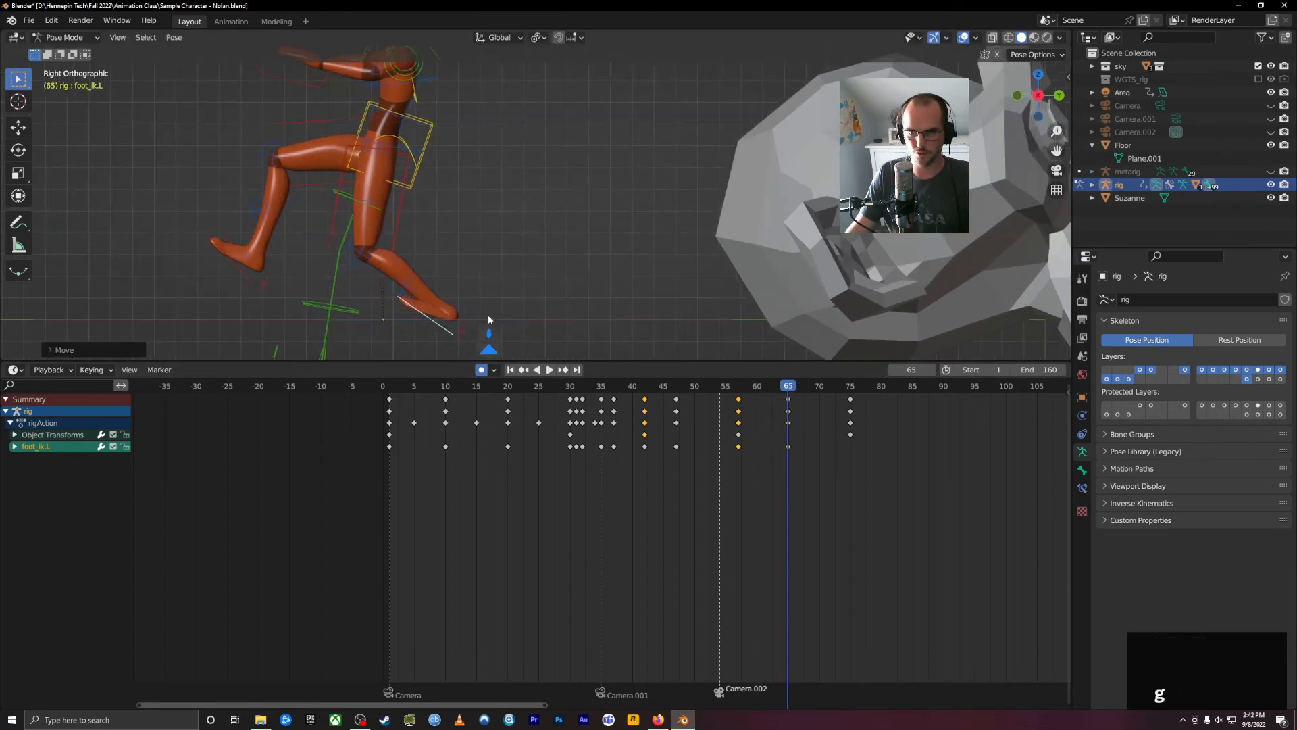
{"action": "key", "text": "r"}
{"action": "left_click", "coordinate": [529, 294]}
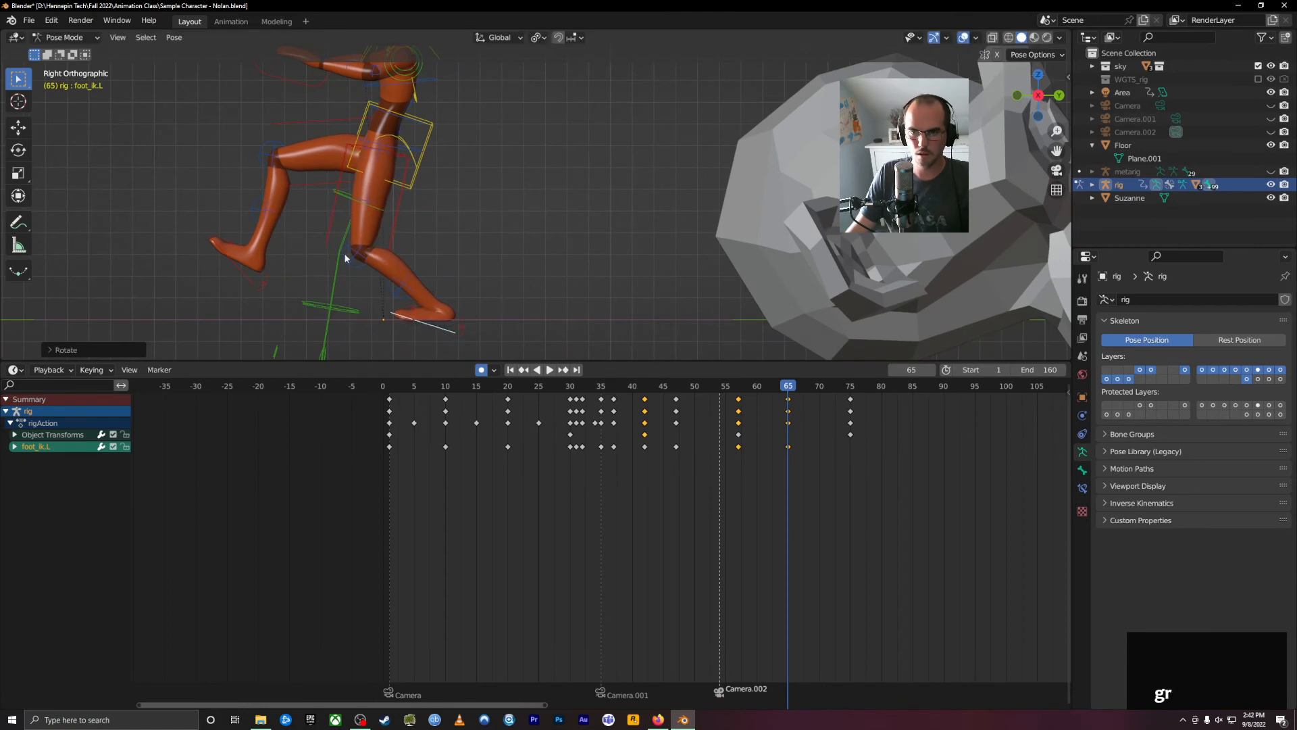
Lower the right foot control at frame 65 so the front heel reaches the floor.
{"action": "left_click", "coordinate": [242, 268]}
{"action": "key", "text": "g"}
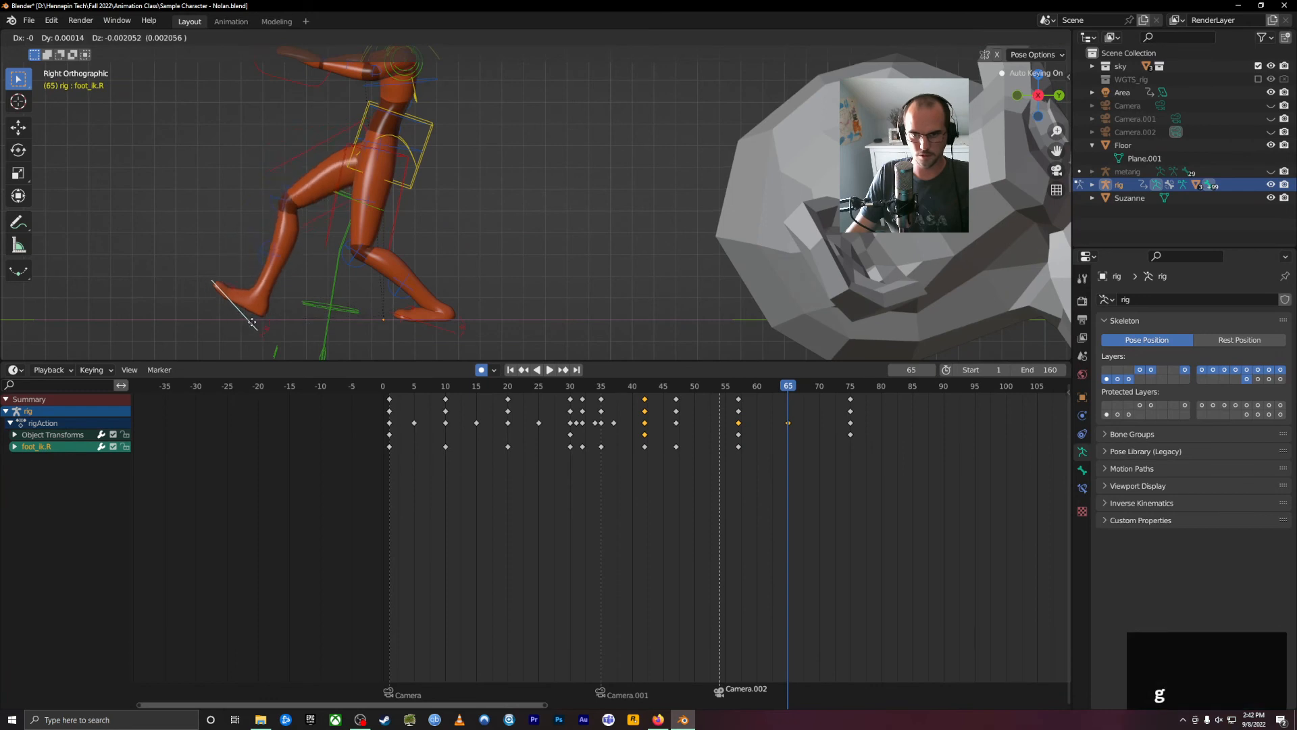
{"action": "left_click", "coordinate": [252, 324]}
Rotate the torso control upright at frame 65 and raise it to straighten the legs.
{"action": "left_click", "coordinate": [426, 140]}
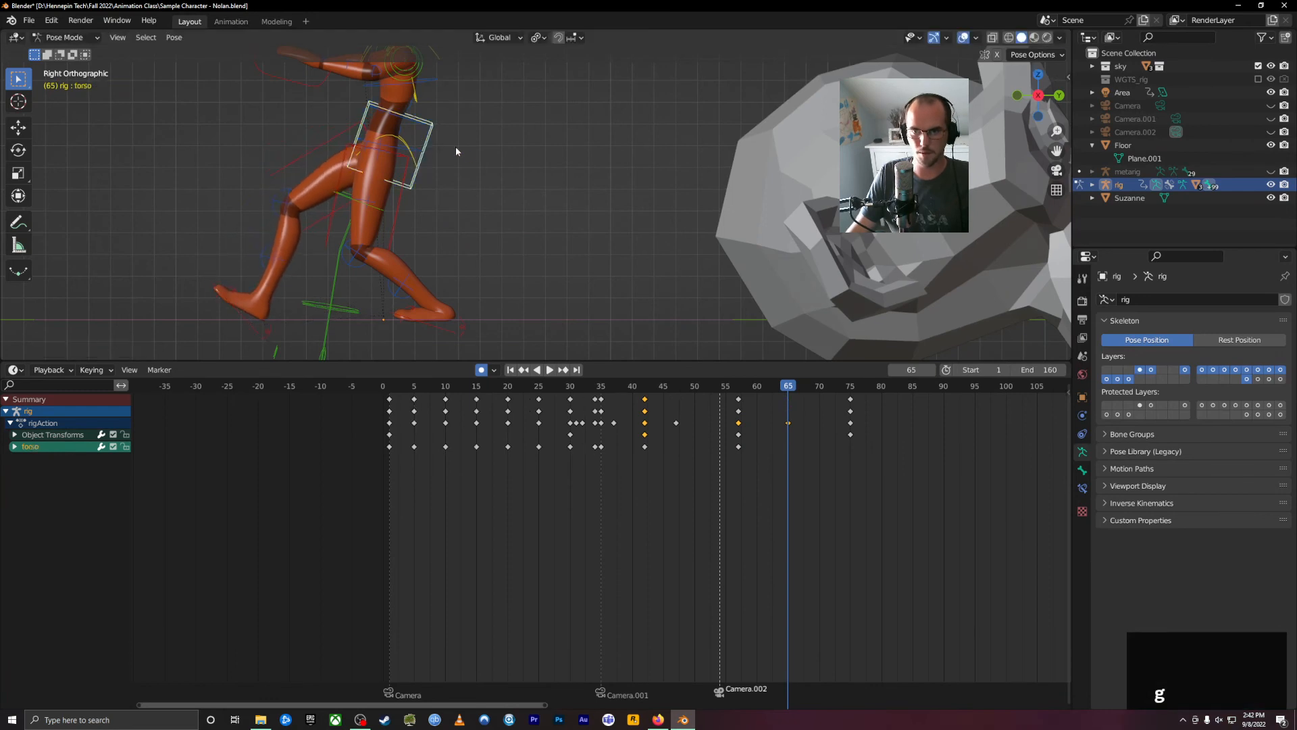
{"action": "key", "text": "r"}
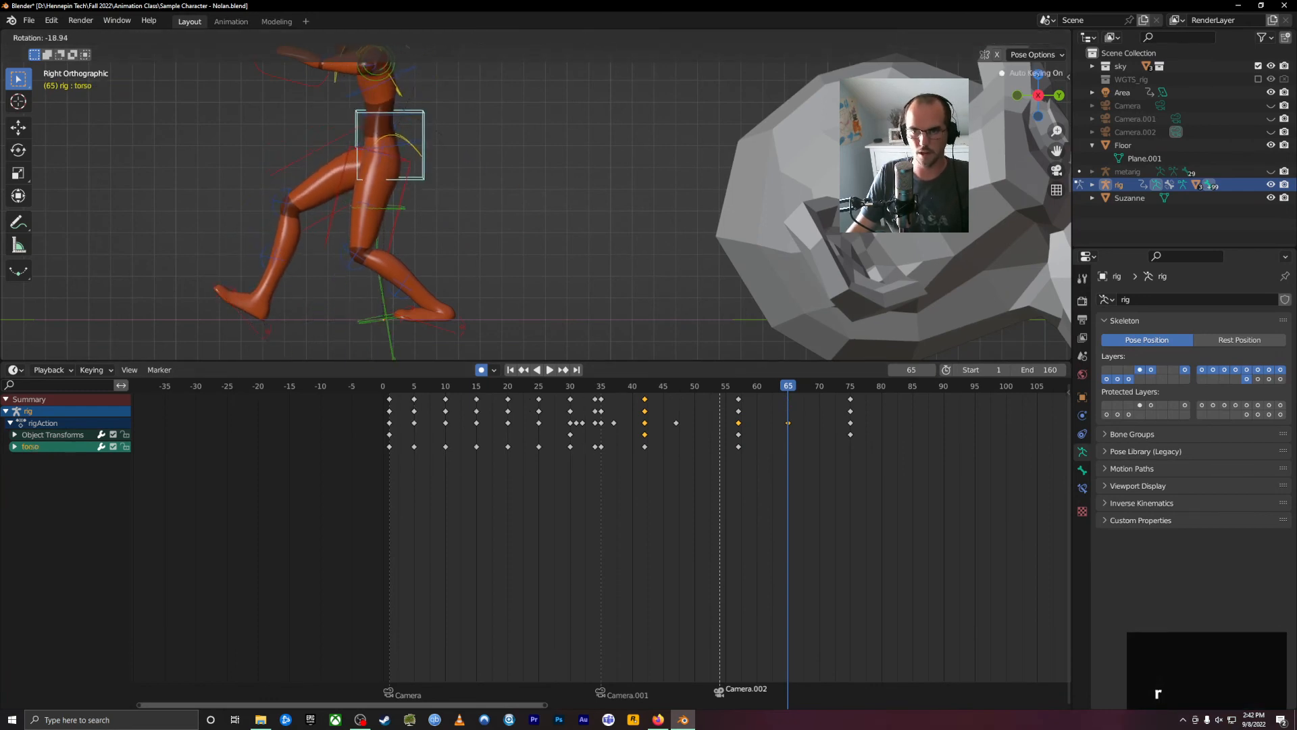
{"action": "left_click", "coordinate": [667, 186]}
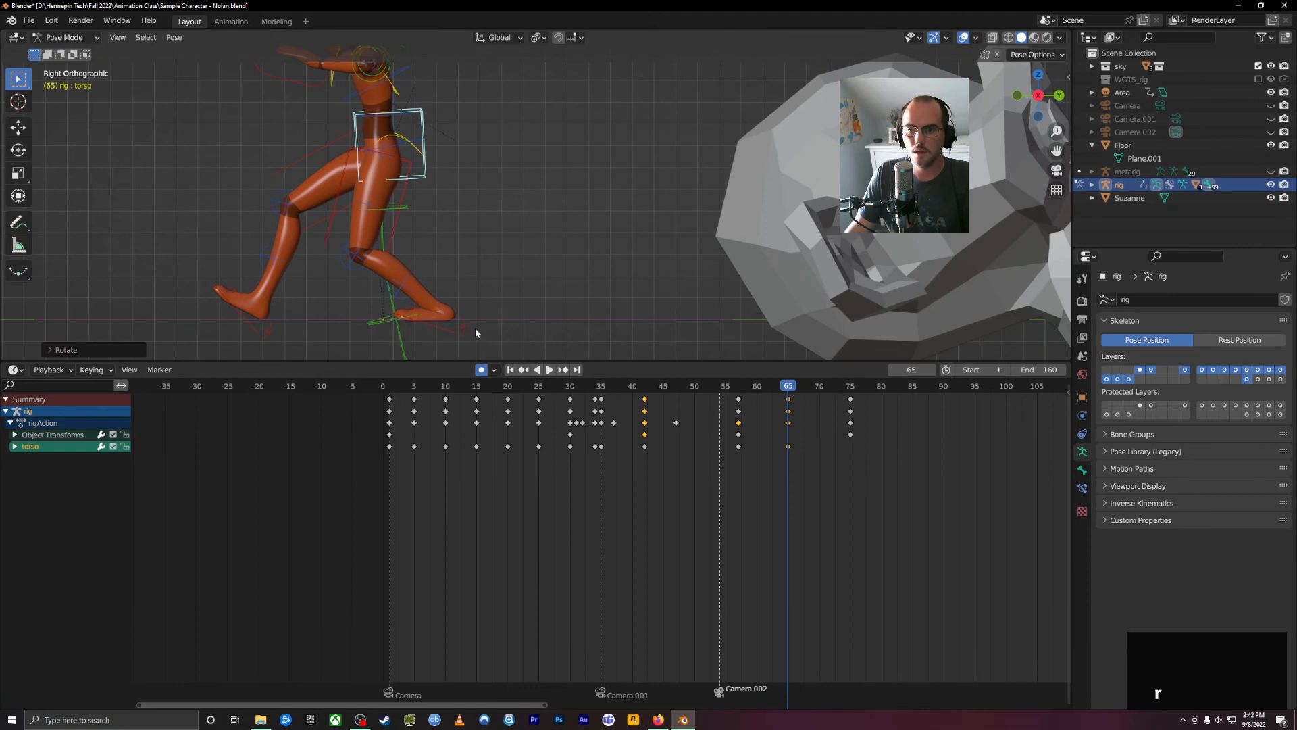
{"action": "key", "text": "g"}
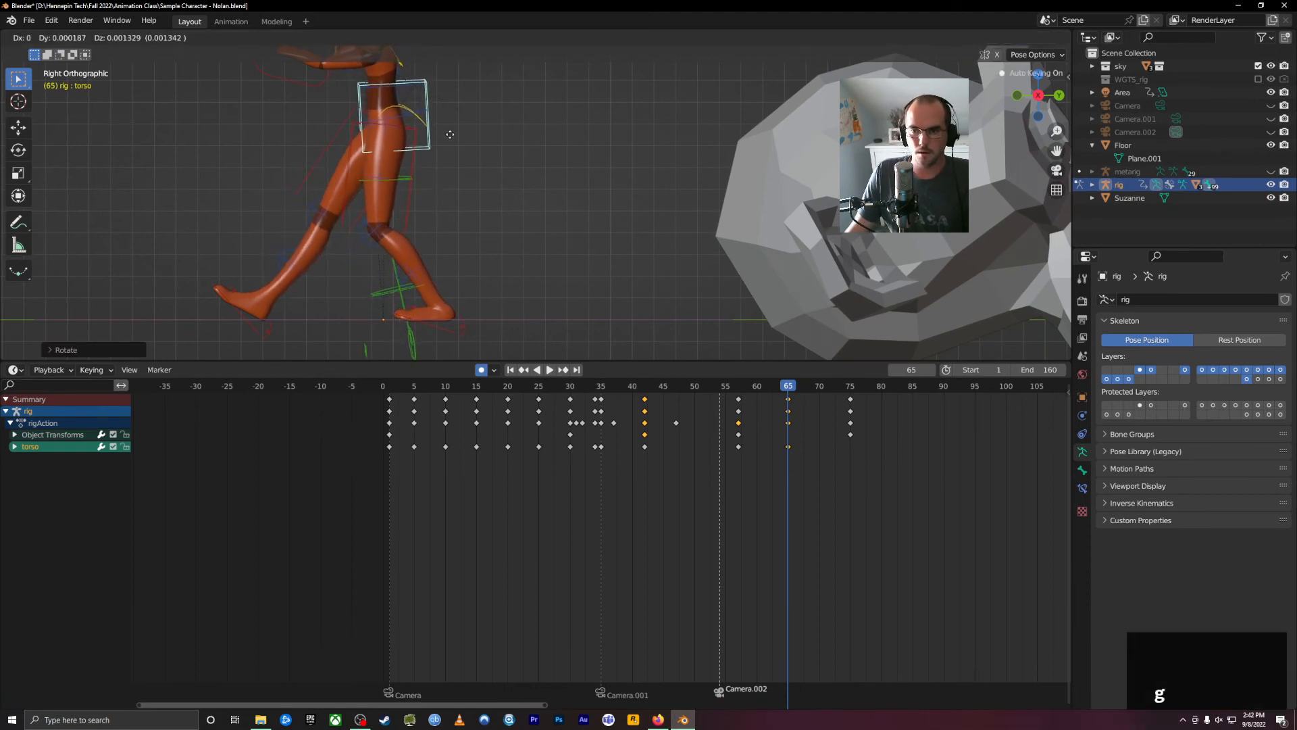
{"action": "left_click", "coordinate": [448, 132]}
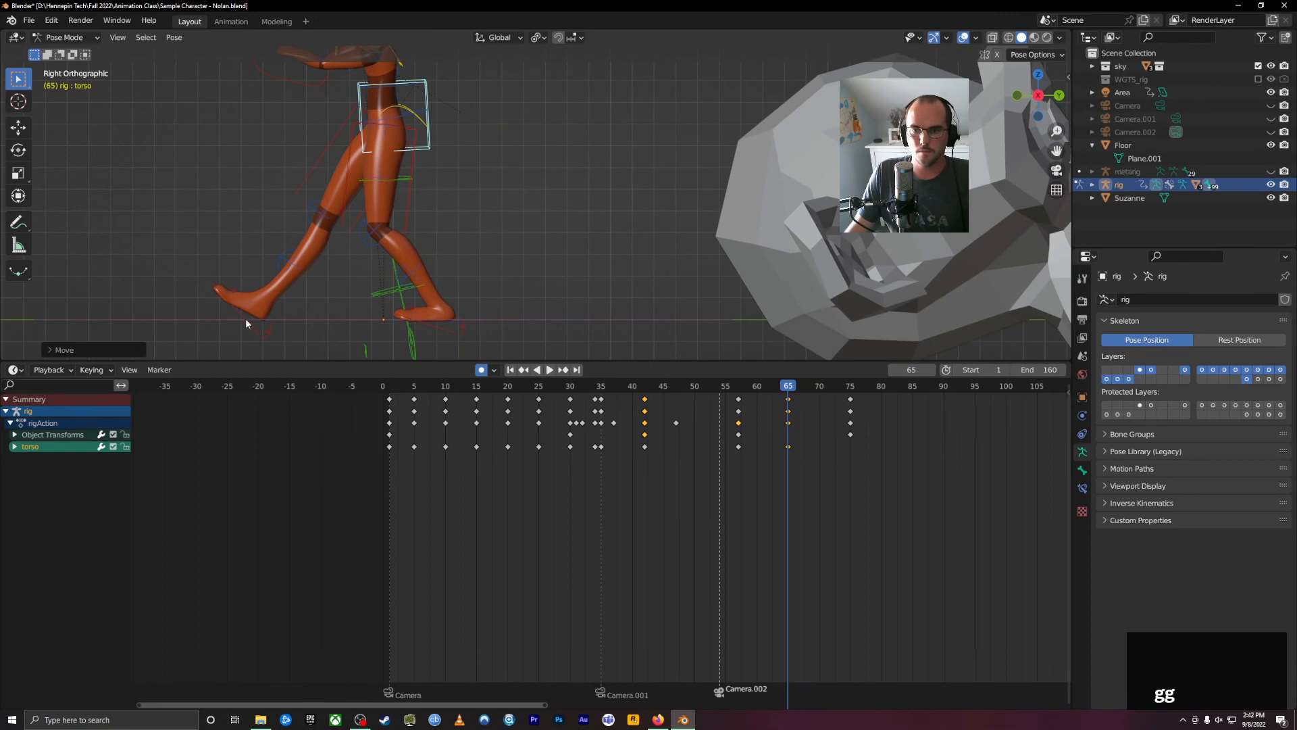
Shorten the stride at frame 65 by moving the right foot control closer to the body, and readjust the torso position.
{"action": "left_click", "coordinate": [245, 318]}
{"action": "key", "text": "g"}
{"action": "right_click", "coordinate": [253, 318]}
{"action": "left_click", "coordinate": [242, 319]}
{"action": "key", "text": "g"}
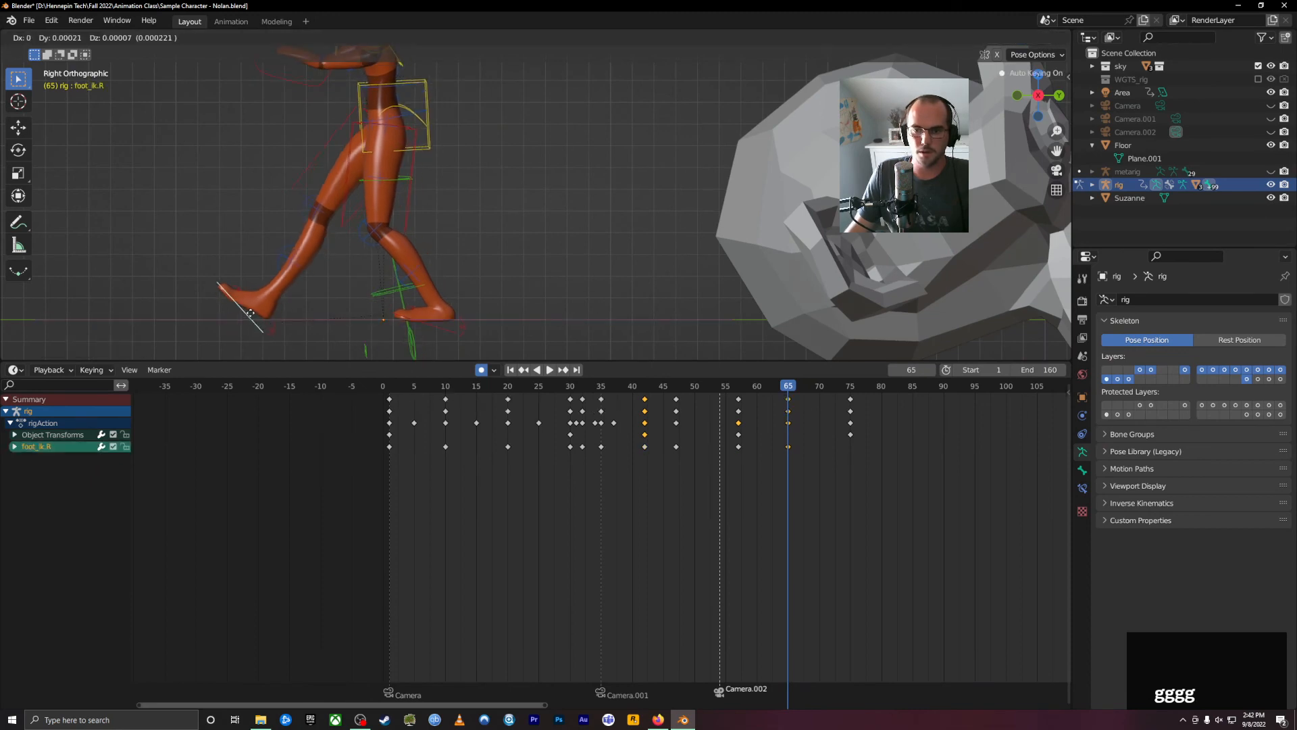
{"action": "left_click", "coordinate": [436, 89]}
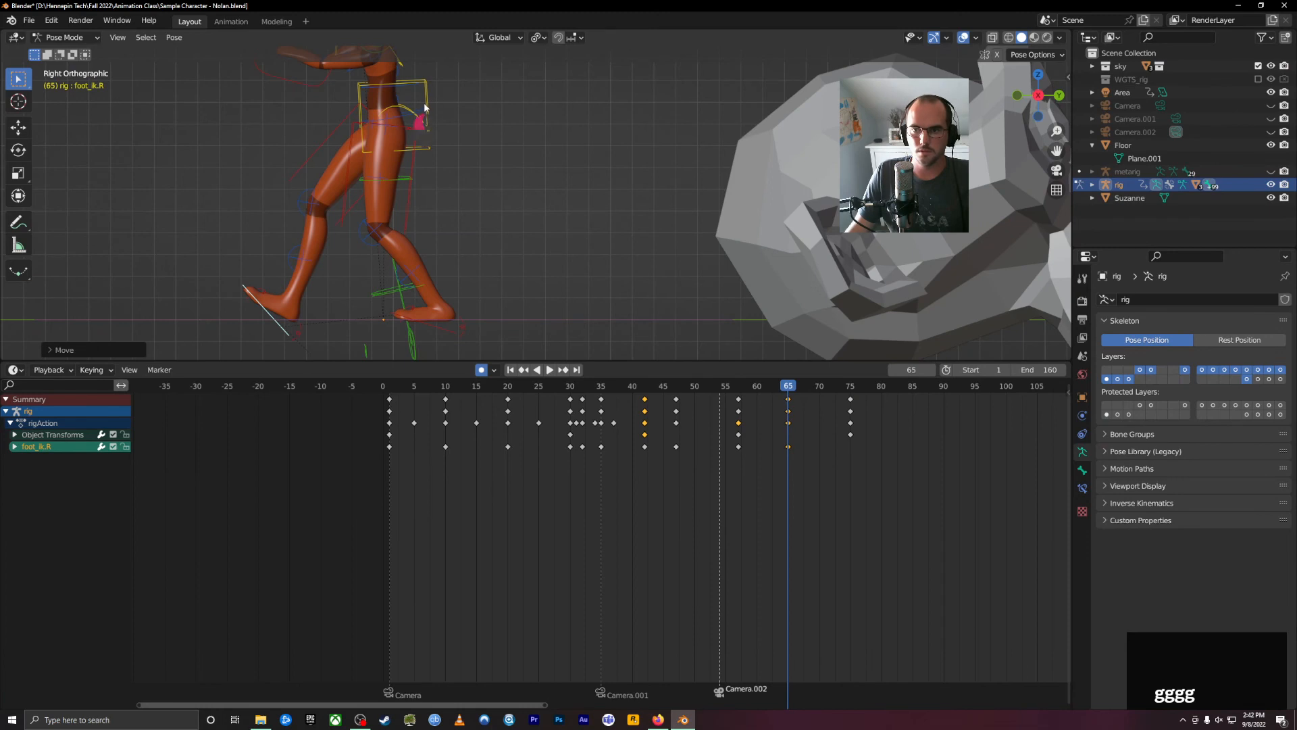
{"action": "left_click", "coordinate": [425, 107]}
{"action": "key", "text": "g"}
{"action": "left_click", "coordinate": [423, 110]}
Scrub back to frame 47 and through to frame 75 to review the descent and landing motion.
{"action": "left_click_drag", "start_coordinate": [785, 390], "coordinate": [677, 387]}
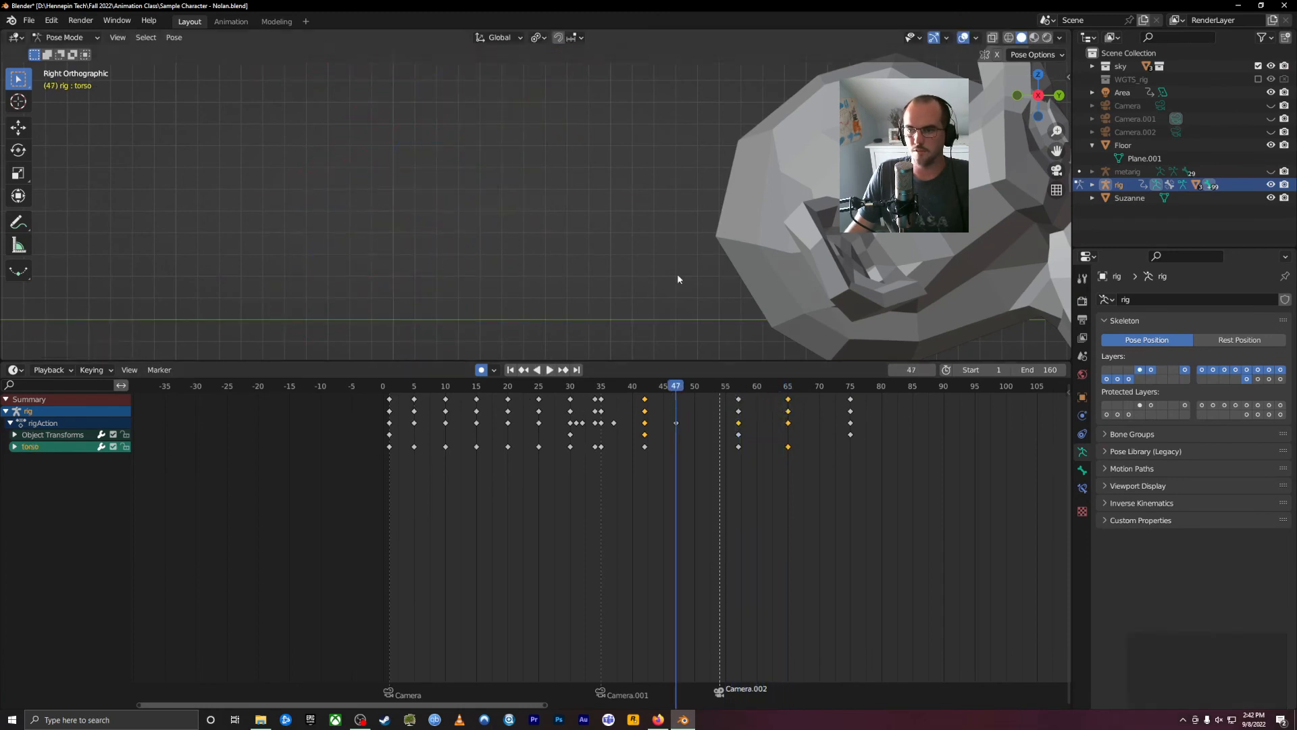
{"action": "scroll", "coordinate": [664, 164], "scroll_direction": "down", "scroll_amount": 4}
{"action": "middle_click_drag", "start_coordinate": [666, 158], "coordinate": [638, 230], "text": "shift"}
{"action": "scroll", "coordinate": [631, 264], "scroll_direction": "down", "scroll_amount": 1}
{"action": "left_click_drag", "start_coordinate": [683, 393], "coordinate": [849, 429]}
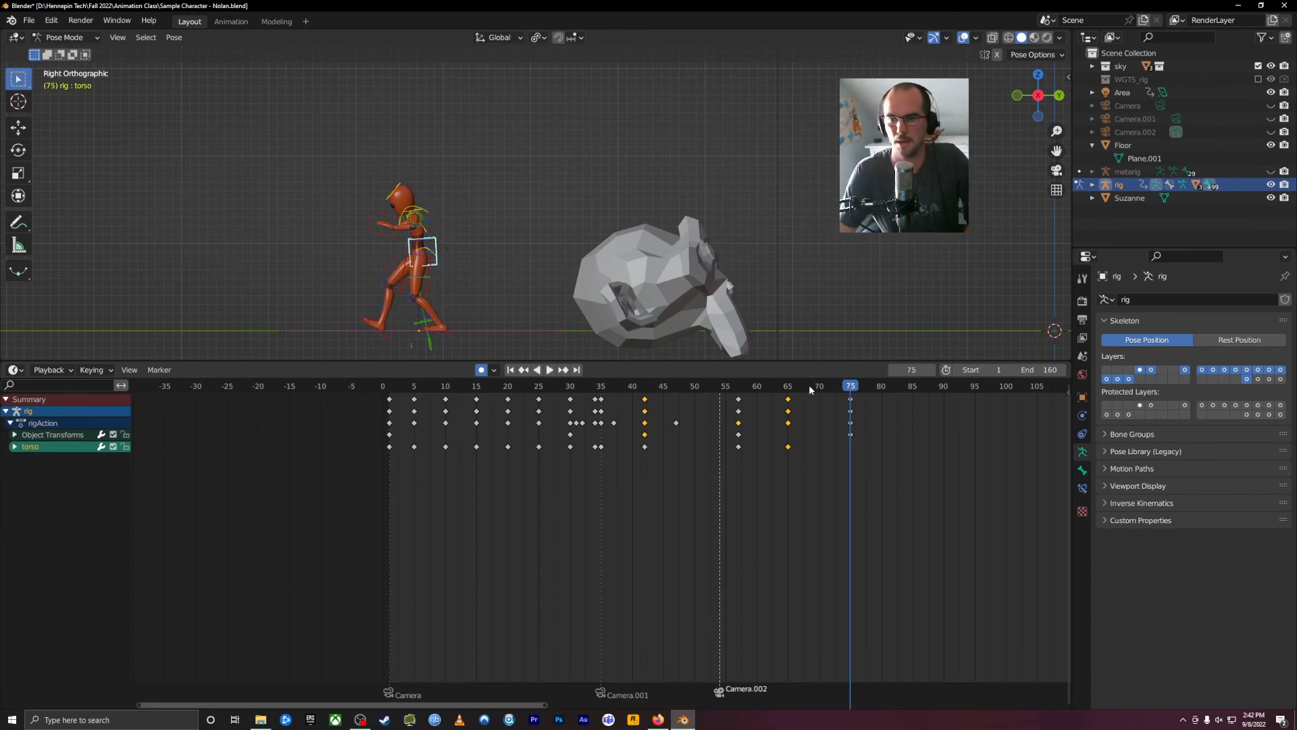
Select the rig's keyframes at frame 75, expand the Object Transforms channels, and select the X Location channel.
{"action": "left_click", "coordinate": [852, 411]}
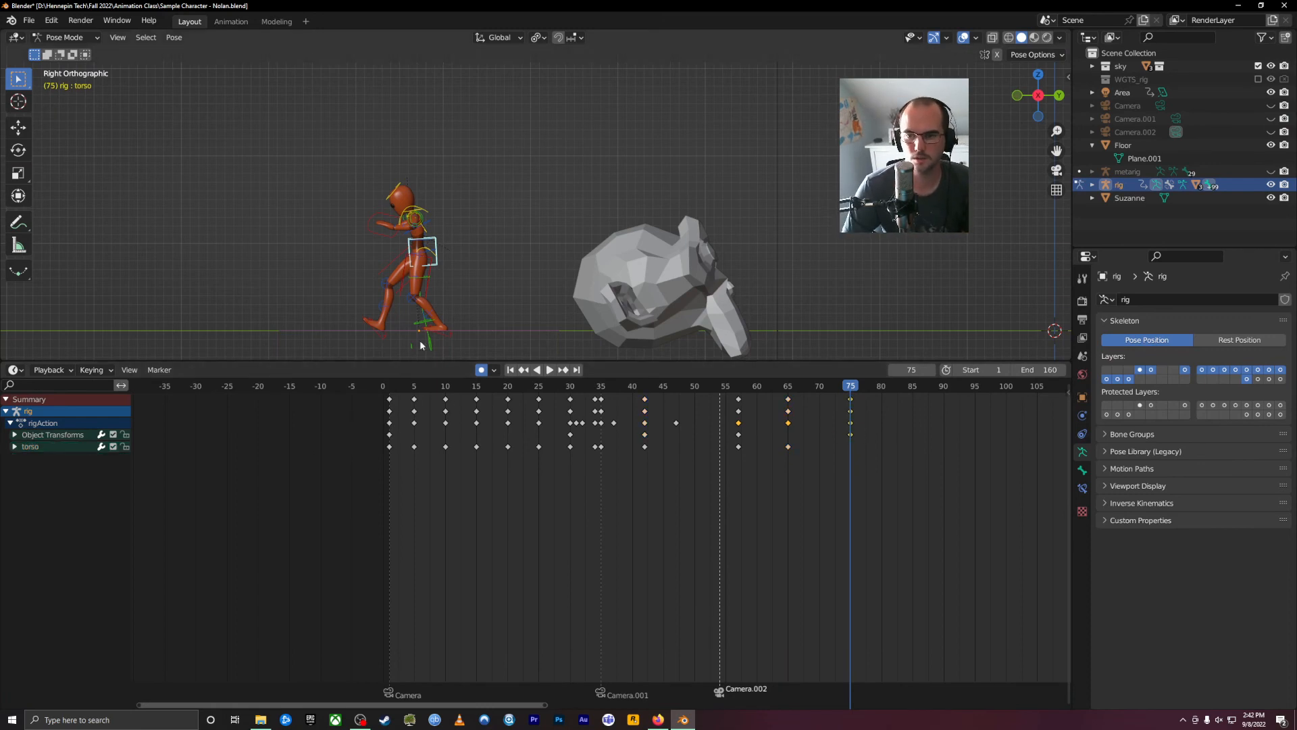
{"action": "key", "text": "Tab"}
{"action": "key", "text": "Tab"}
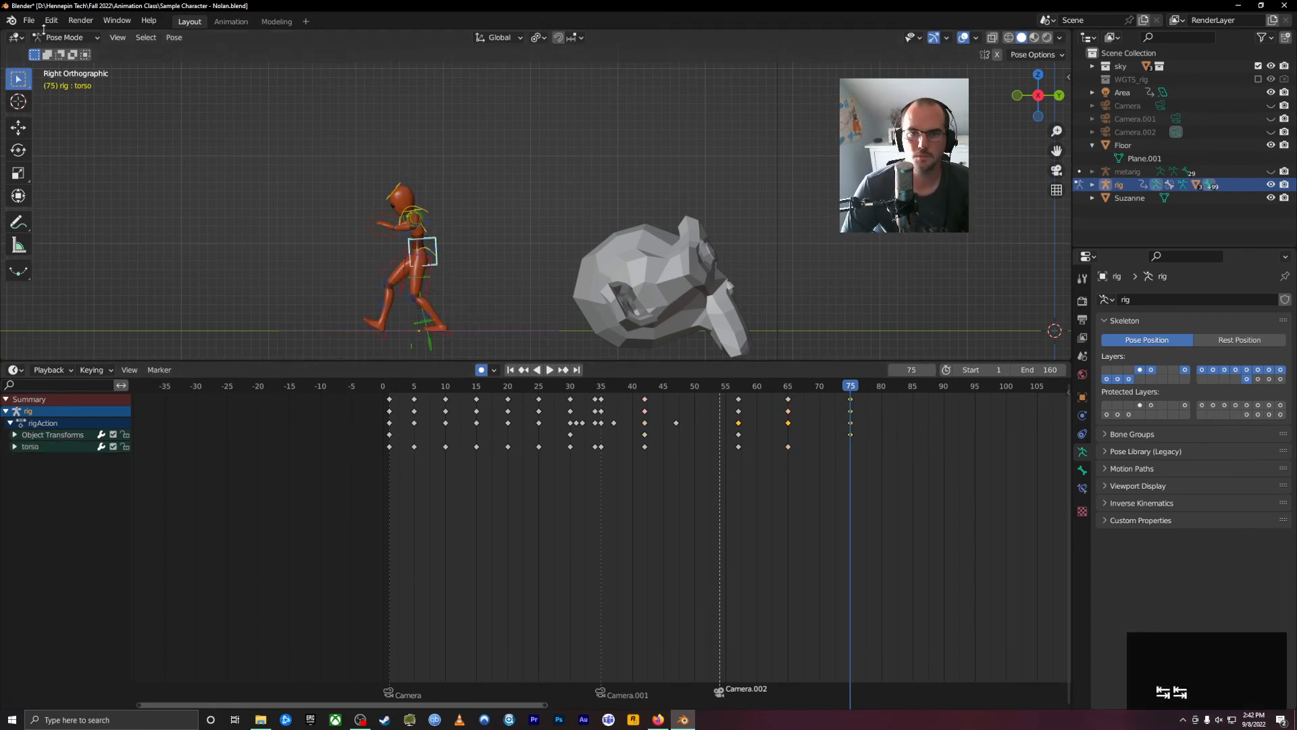
{"action": "left_click", "coordinate": [23, 435]}
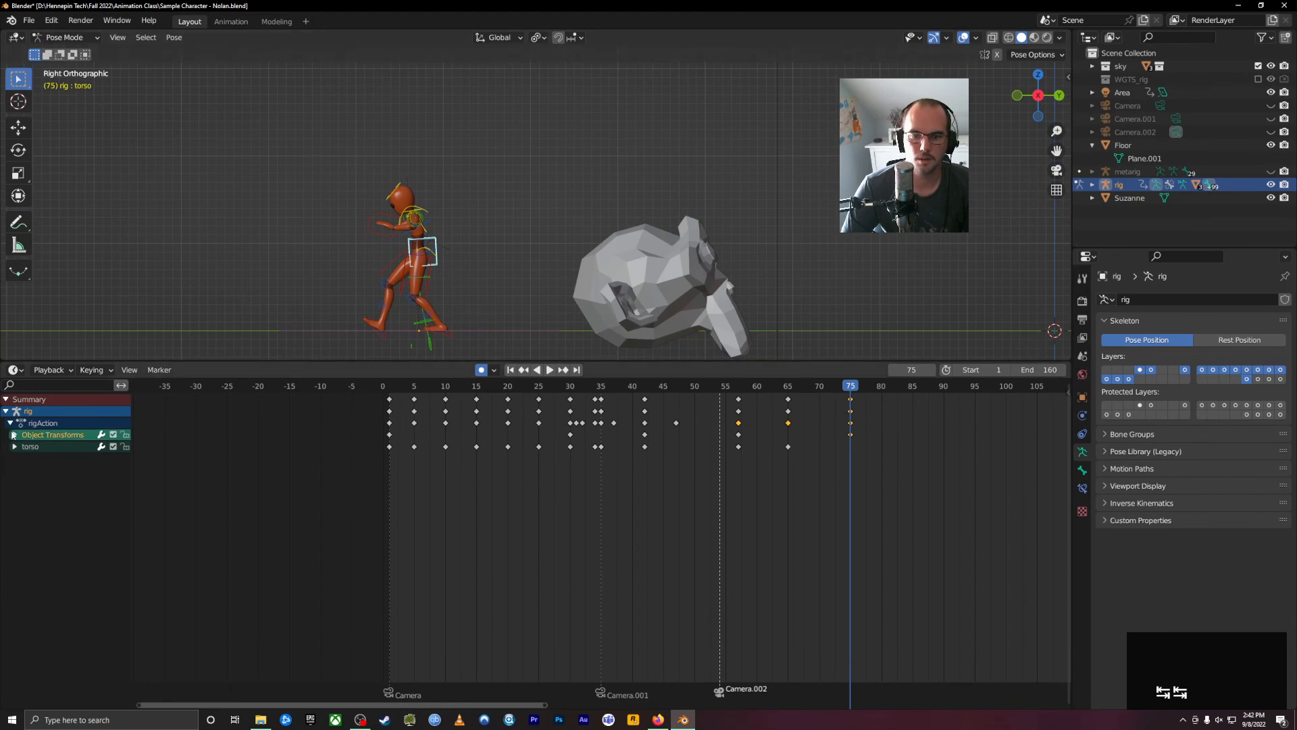
{"action": "key", "text": "KP_Add"}
{"action": "left_click", "coordinate": [42, 470]}
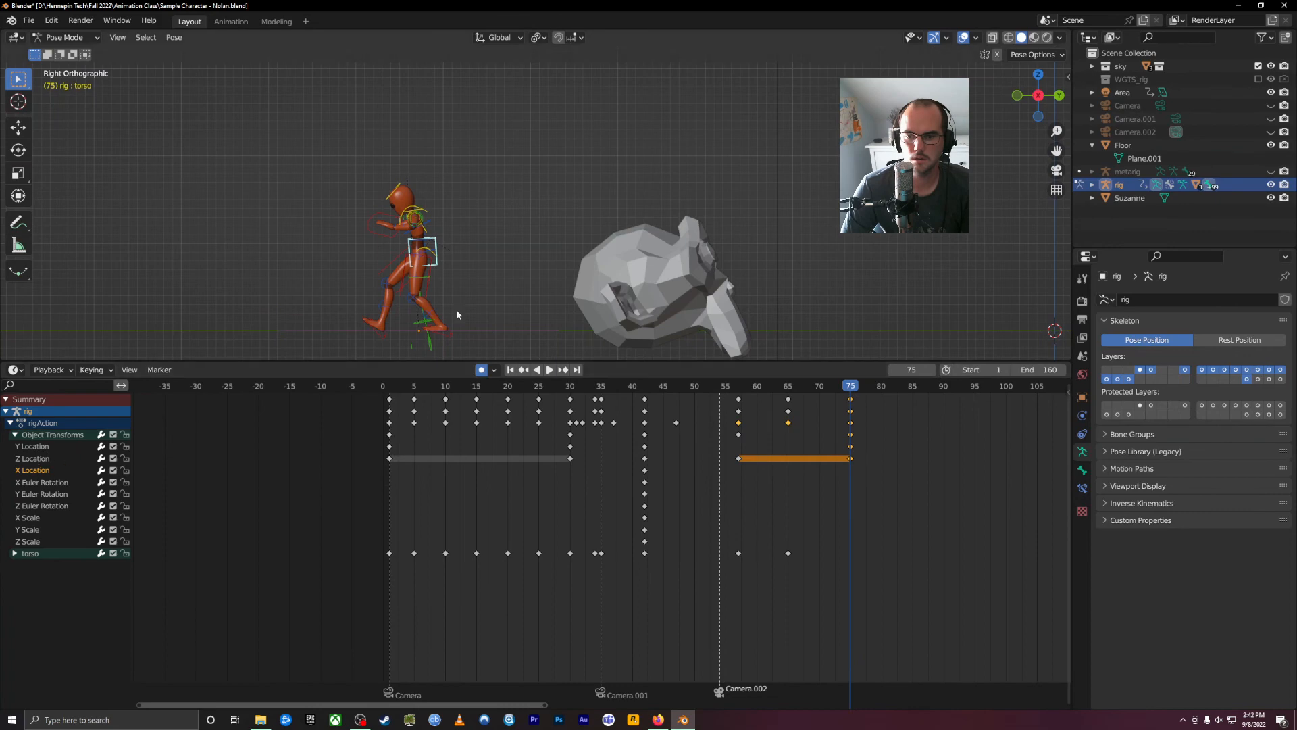
Switch the rig from Pose Mode to Object Mode.
{"action": "left_click", "coordinate": [80, 38]}
{"action": "left_click", "coordinate": [59, 50]}
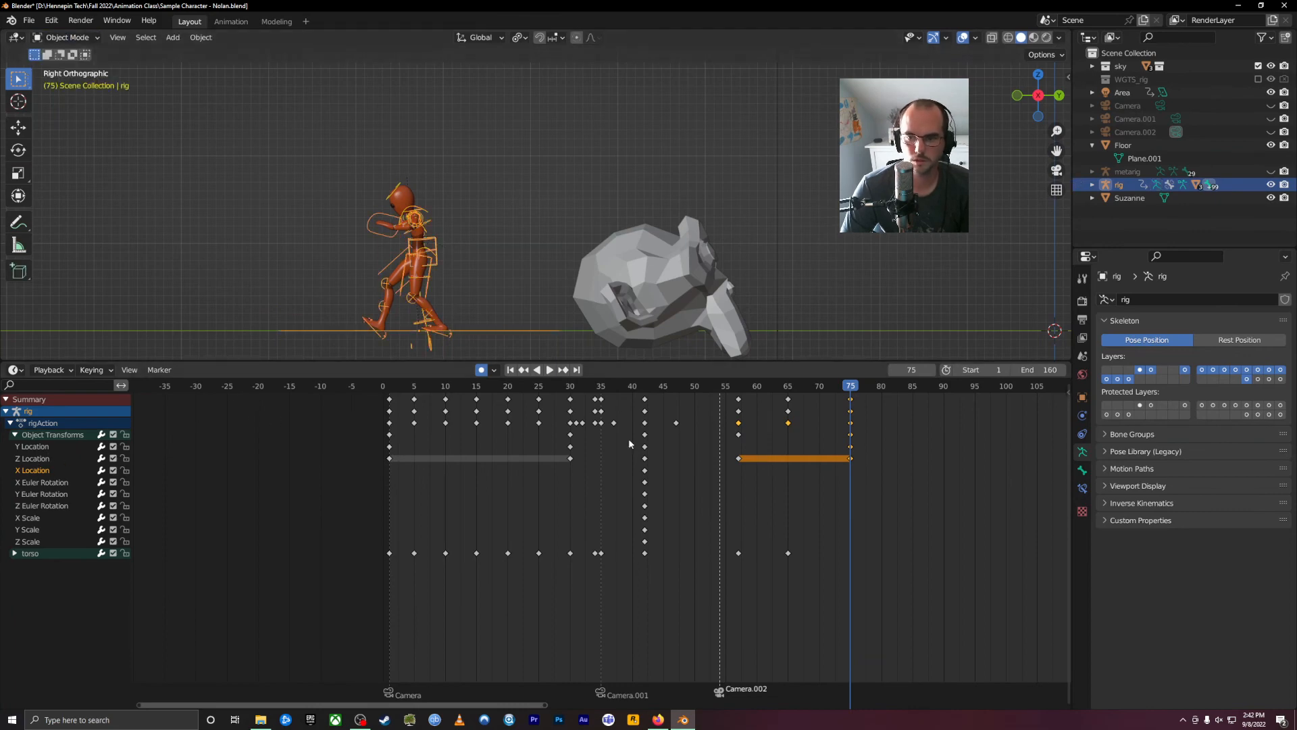
{"action": "key", "text": "g"}
{"action": "key", "text": "x"}
{"action": "right_click", "coordinate": [427, 346]}
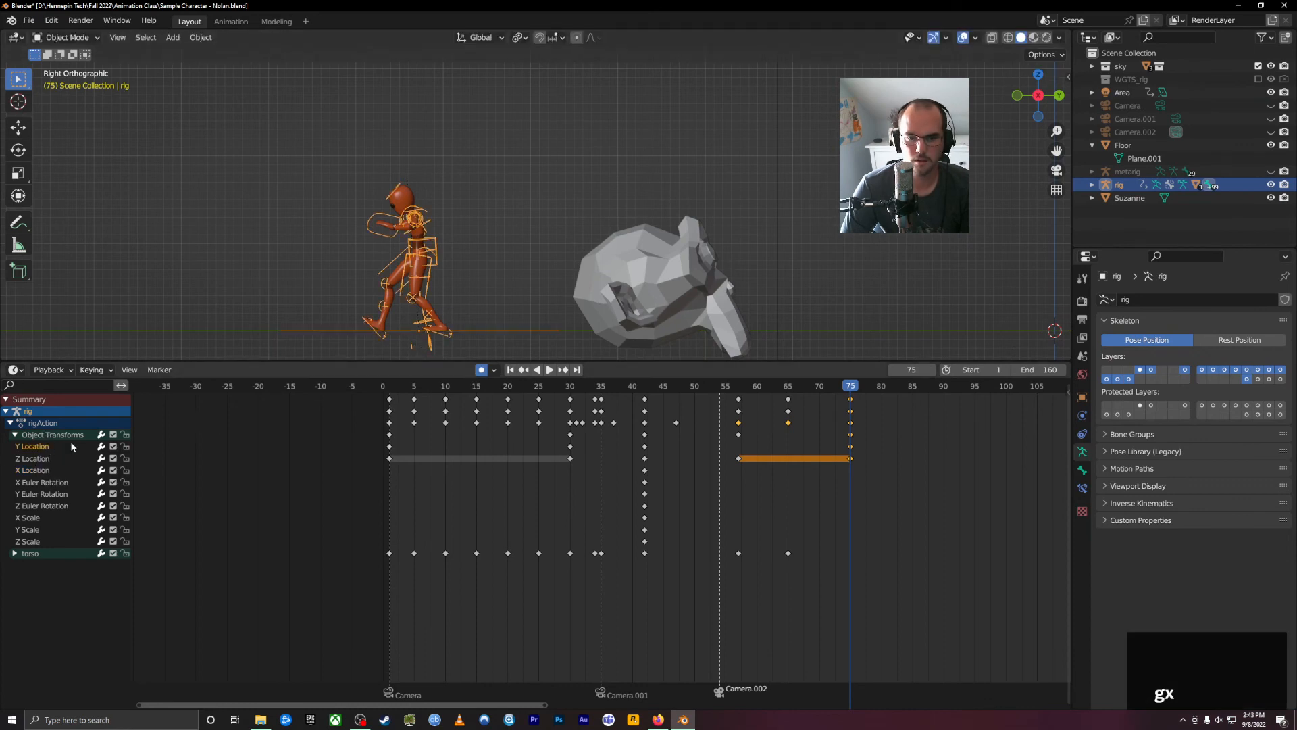
{"action": "key", "text": "g"}
{"action": "key", "text": "x"}
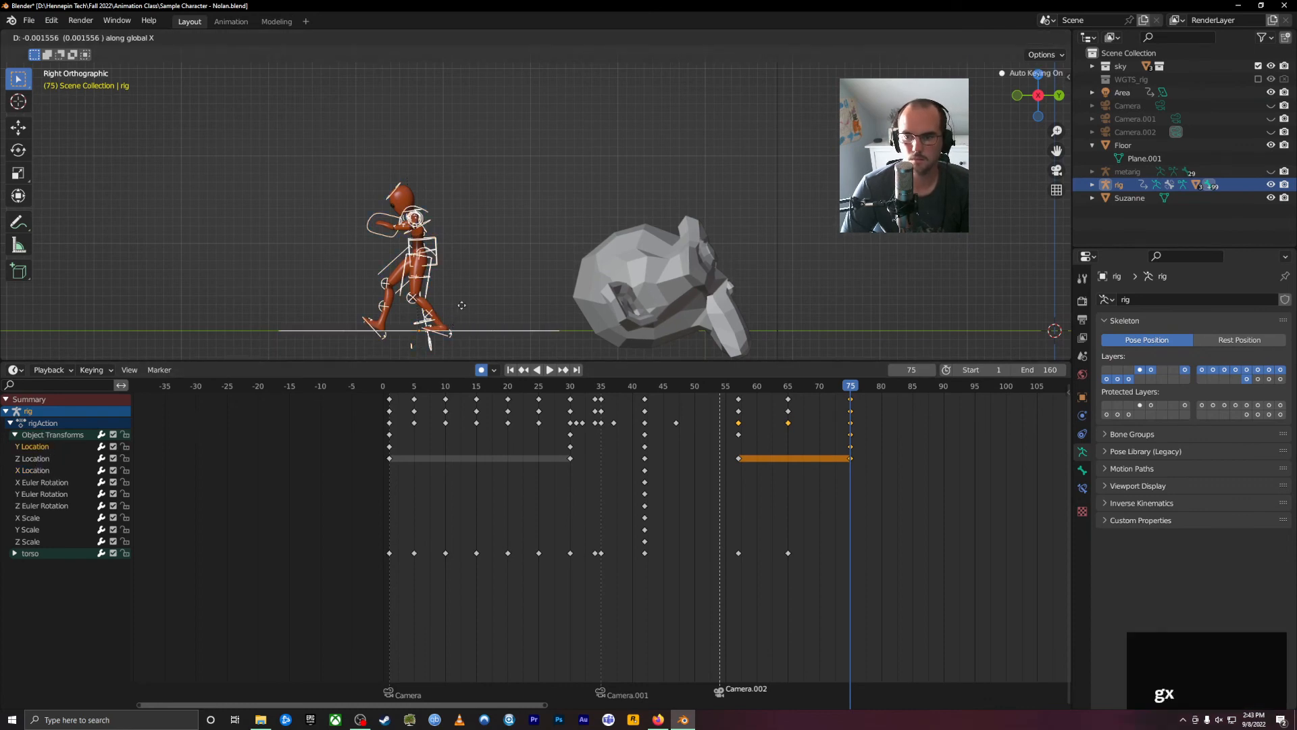
{"action": "right_click", "coordinate": [461, 309]}
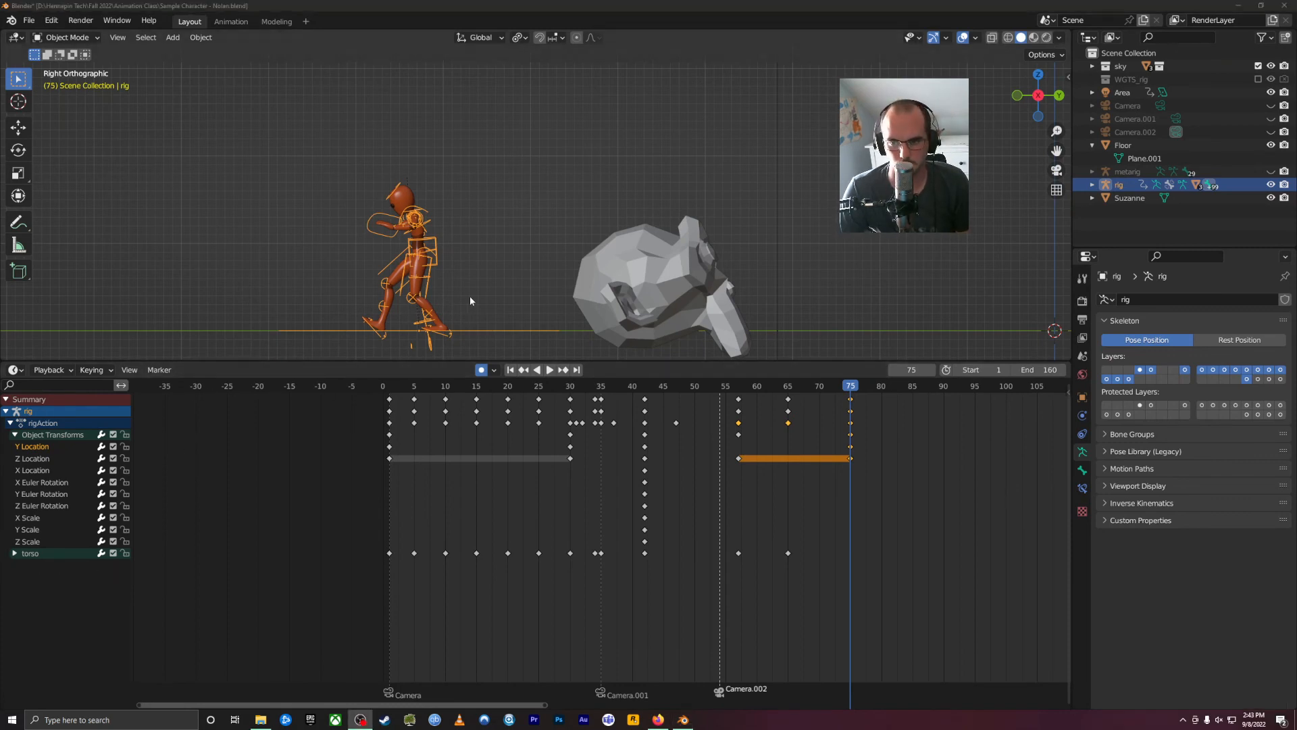
{"action": "key", "text": "g"}
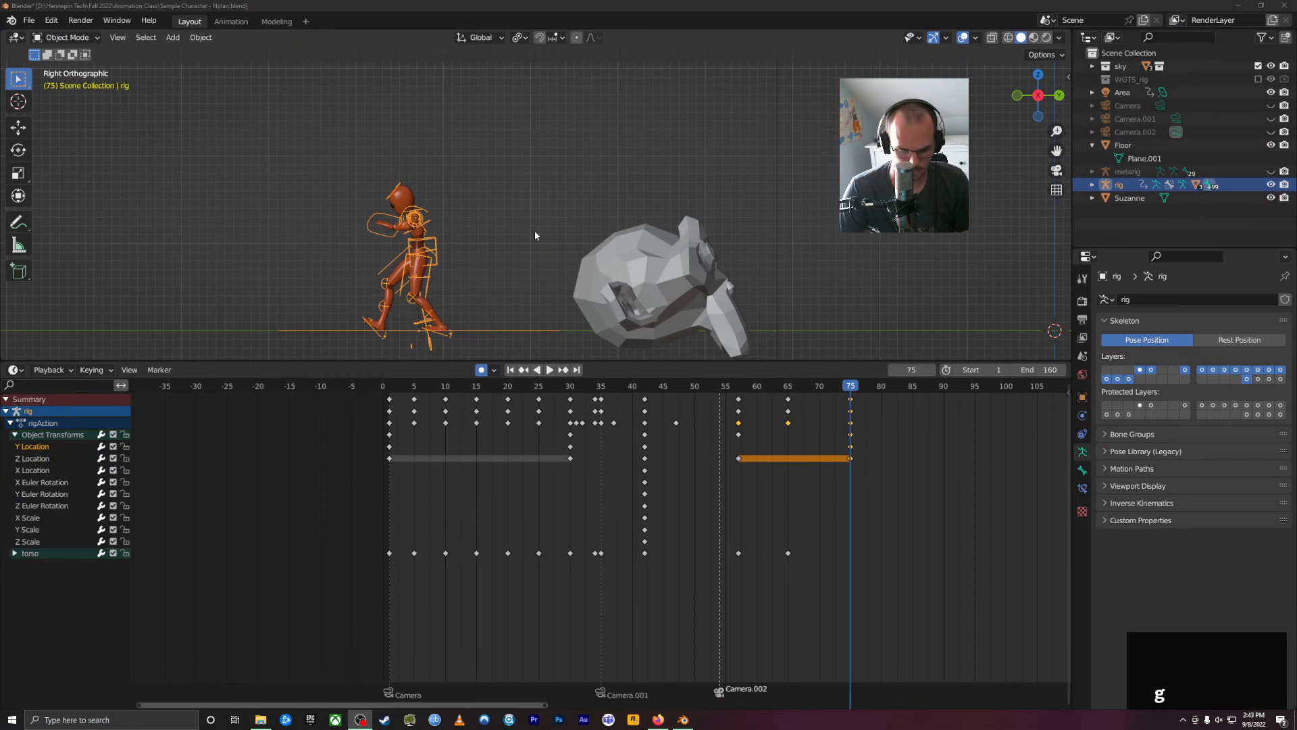
{"action": "right_click", "coordinate": [477, 234]}
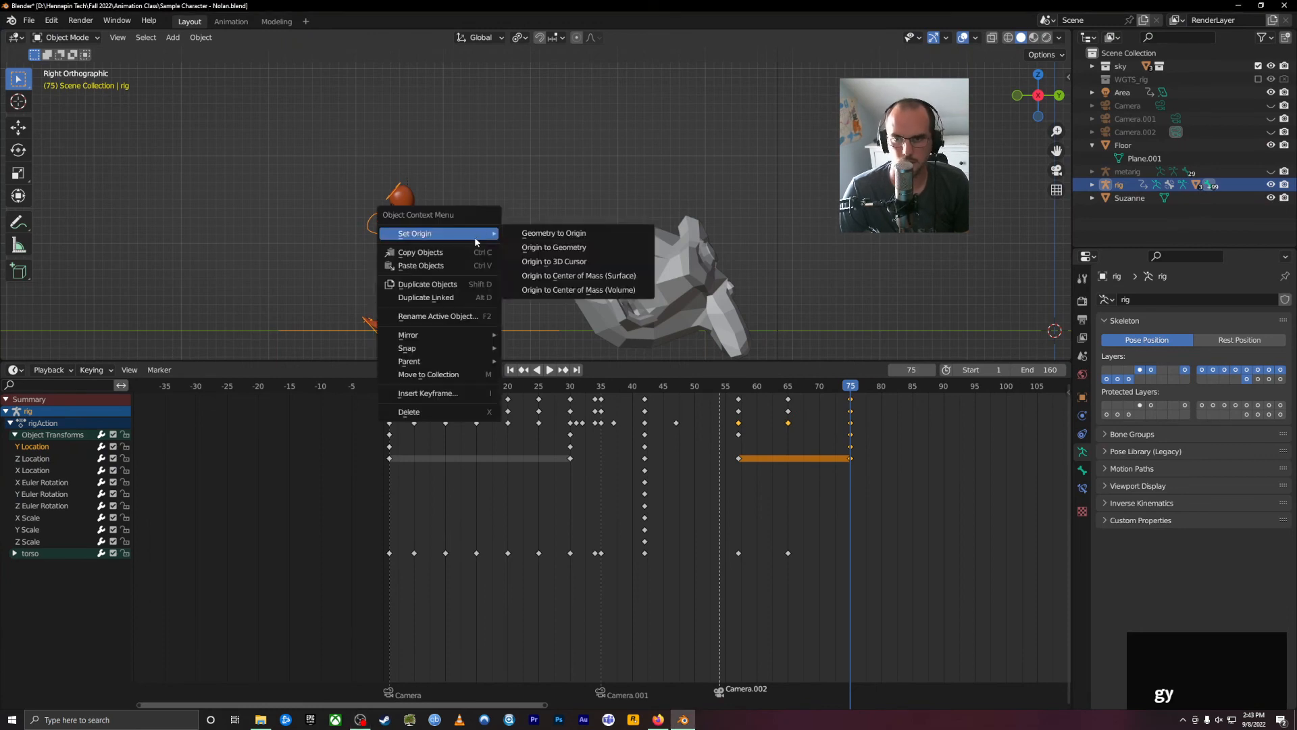
Move the whole rig along the global Y axis towards the Suzanne head at frame 75.
{"action": "scroll", "coordinate": [391, 300], "scroll_direction": "up", "scroll_amount": 3}
{"action": "middle_click_drag", "start_coordinate": [472, 276], "coordinate": [667, 145], "text": "shift"}
{"action": "left_click", "coordinate": [606, 292]}
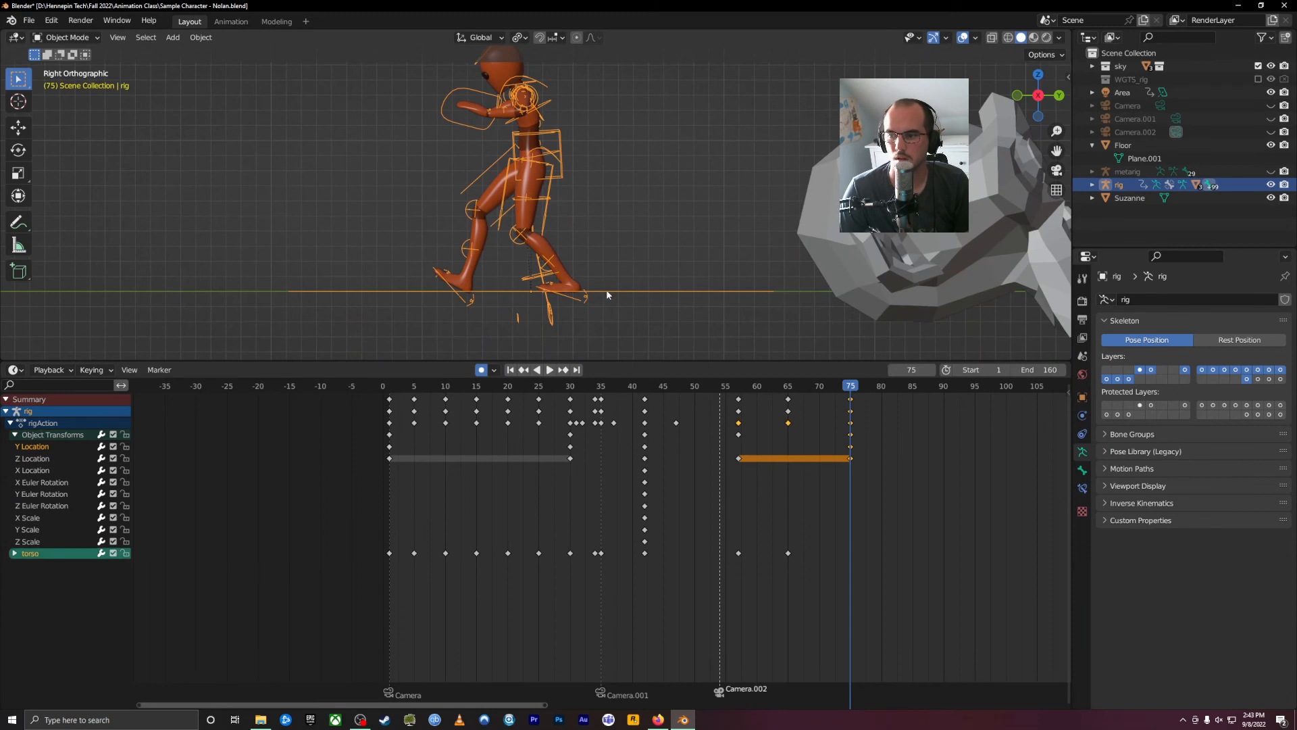
{"action": "key", "text": "g"}
{"action": "key", "text": "t"}
{"action": "key", "text": "y"}
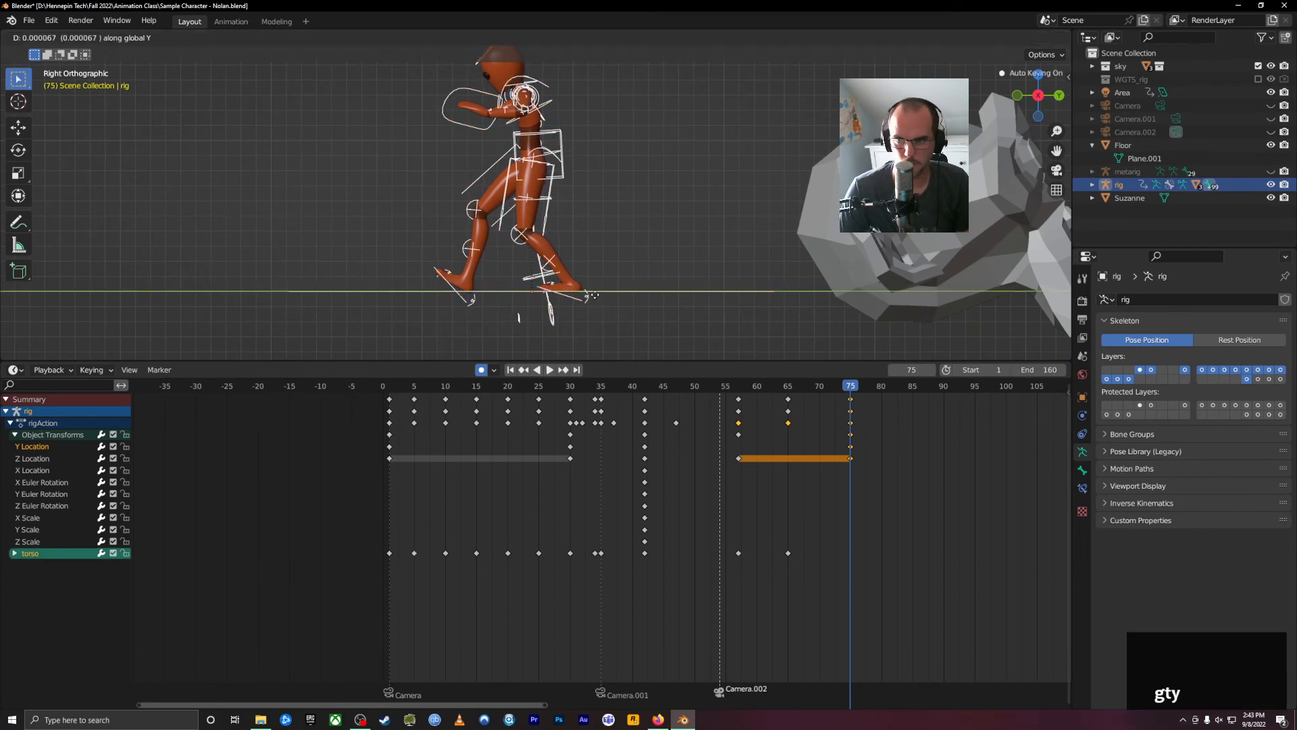
{"action": "left_click", "coordinate": [672, 323]}
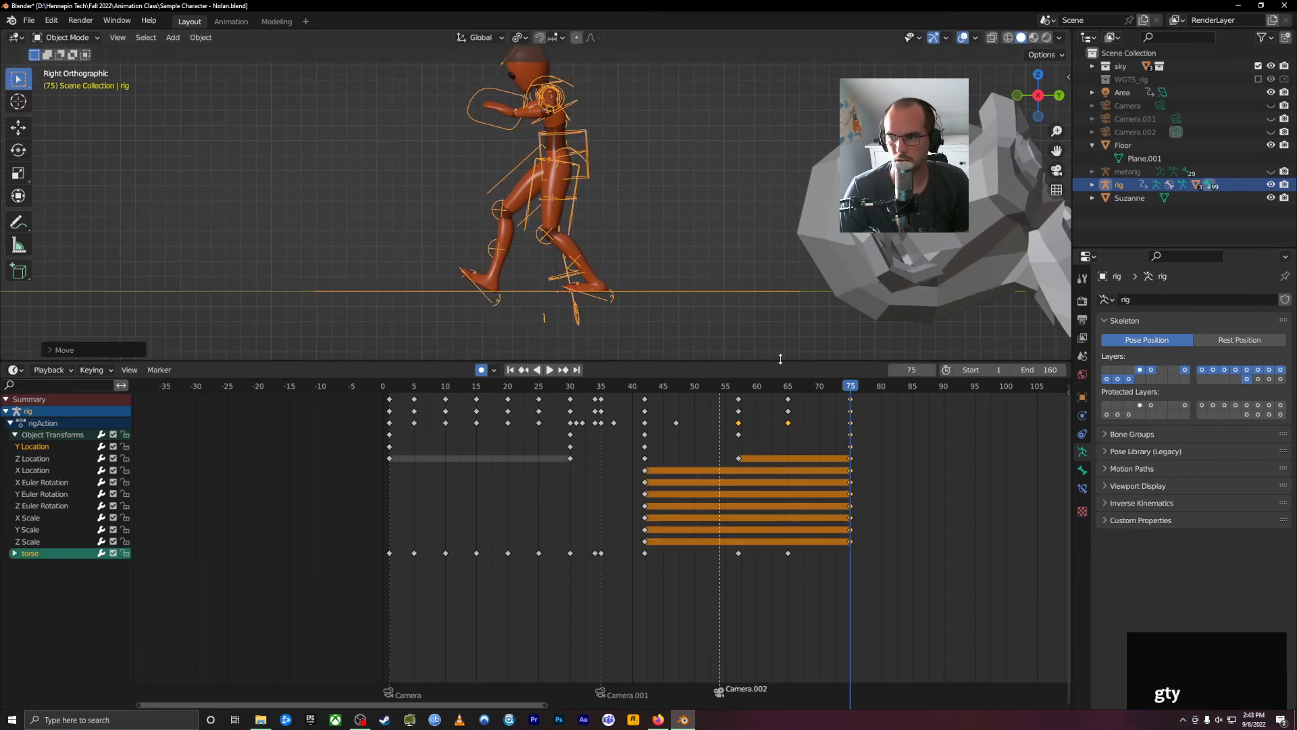
Scrub around the landing frames and shift the rig slightly further along Y at frame 75 to reduce foot sliding.
{"action": "mouse_move", "coordinate": [850, 394]}
{"action": "left_mouse_down"}
{"action": "mouse_move", "coordinate": [808, 423]}
{"action": "mouse_move", "coordinate": [673, 440]}
{"action": "mouse_move", "coordinate": [850, 431]}
{"action": "left_mouse_up"}
{"action": "key", "text": "g"}
{"action": "key", "text": "y"}
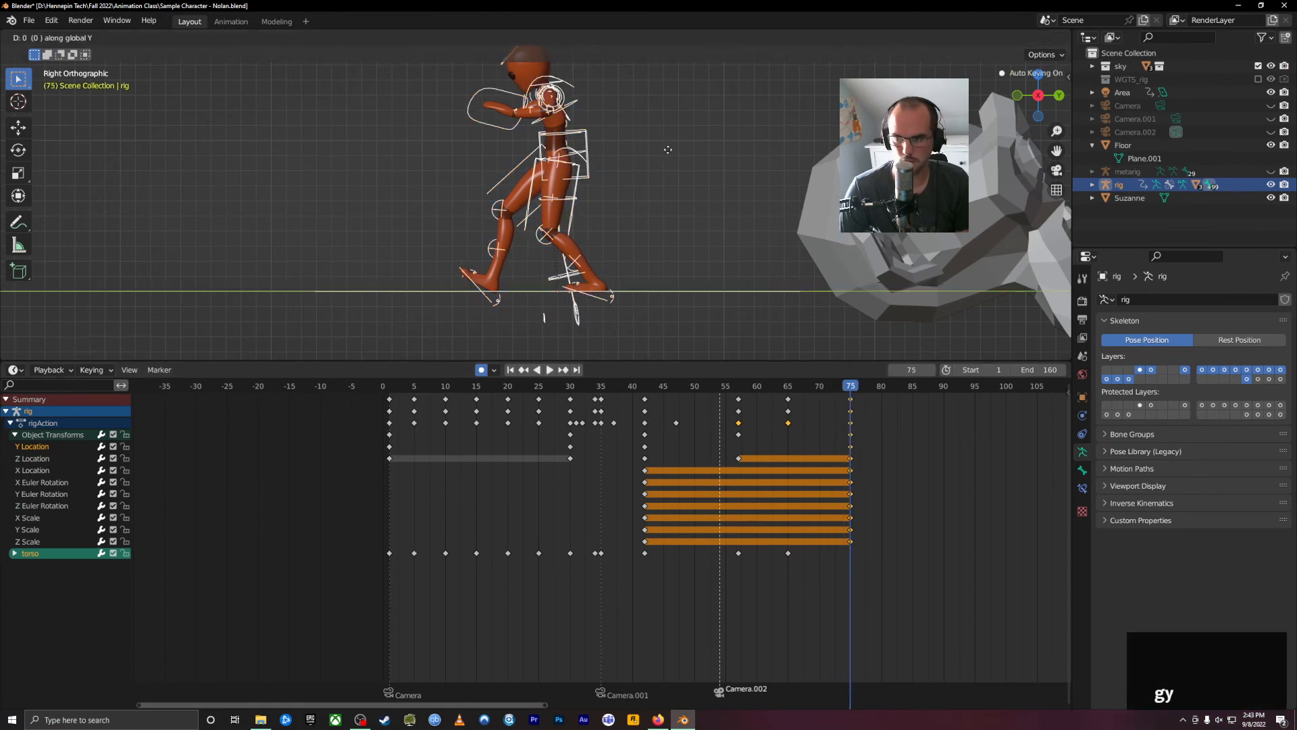
{"action": "left_click", "coordinate": [695, 155]}
{"action": "mouse_move", "coordinate": [825, 387]}
{"action": "left_mouse_down"}
{"action": "mouse_move", "coordinate": [781, 422]}
{"action": "mouse_move", "coordinate": [617, 433]}
{"action": "mouse_move", "coordinate": [850, 438]}
{"action": "left_mouse_up"}
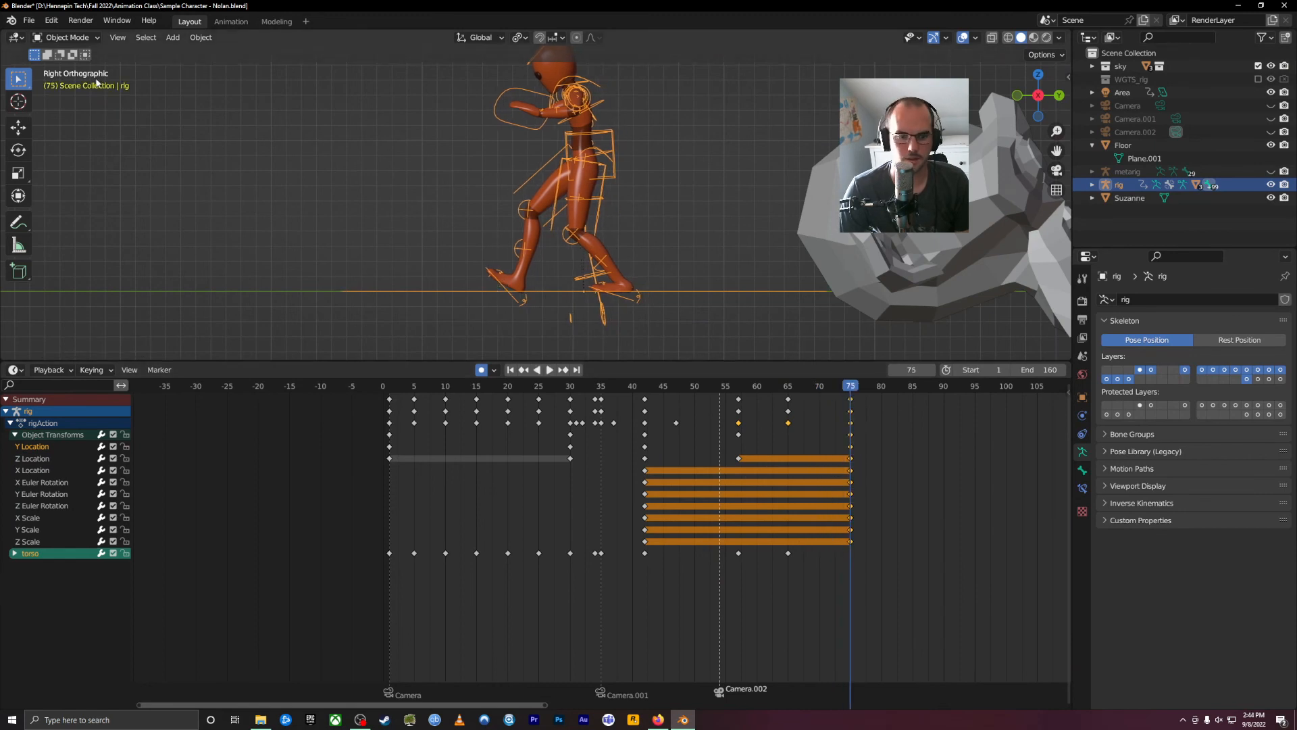
In Pose Mode at frame 75, rotate the right foot control until the foot lies flat and move it closer to the body.
{"action": "left_click", "coordinate": [68, 37]}
{"action": "left_click", "coordinate": [68, 81]}
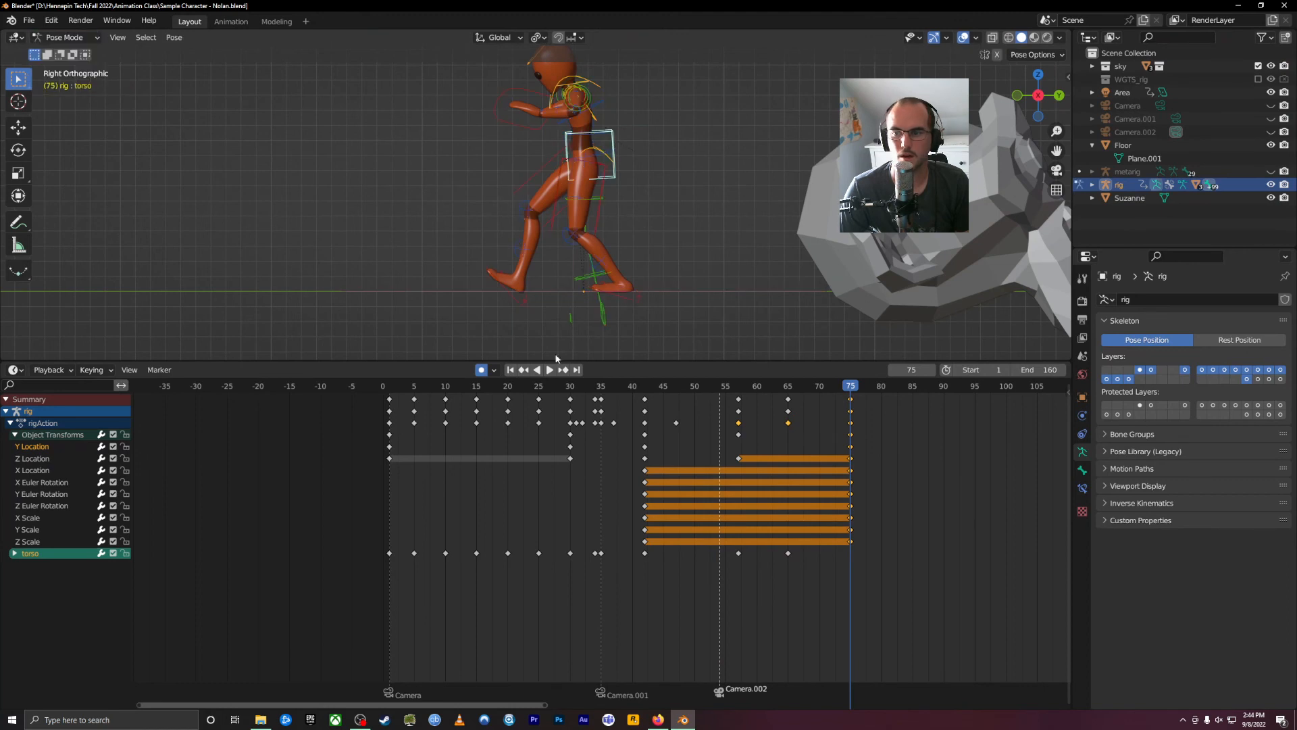
{"action": "left_click", "coordinate": [501, 290]}
{"action": "left_click", "coordinate": [521, 302]}
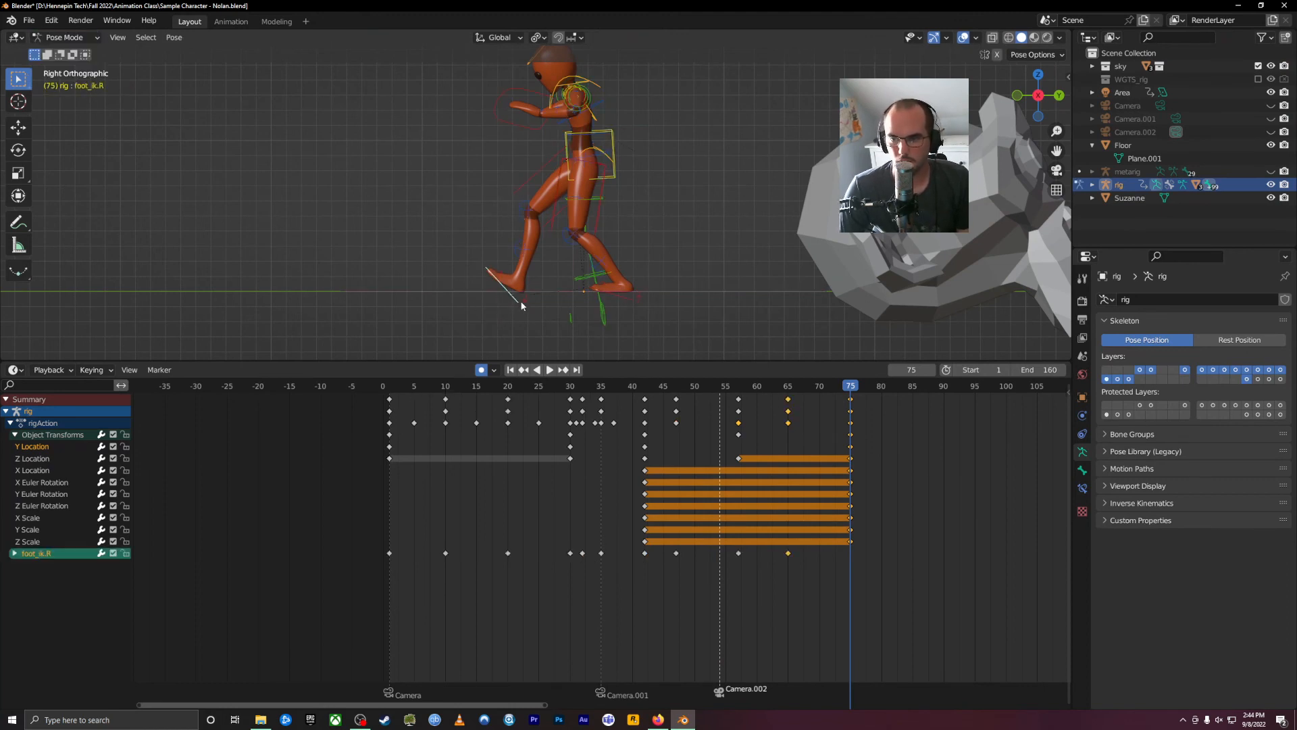
{"action": "key", "text": "r"}
{"action": "left_click", "coordinate": [647, 230]}
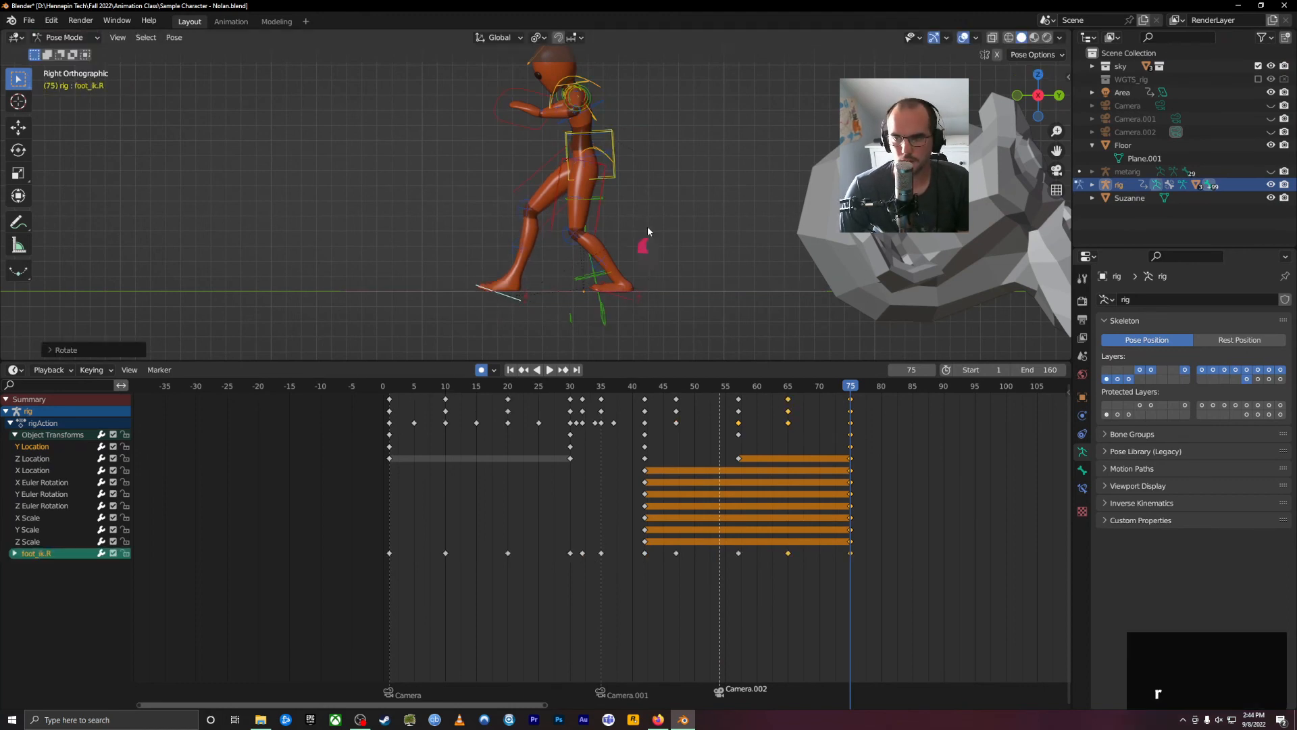
{"action": "key", "text": "g"}
{"action": "key", "text": "g"}
{"action": "left_click", "coordinate": [580, 301]}
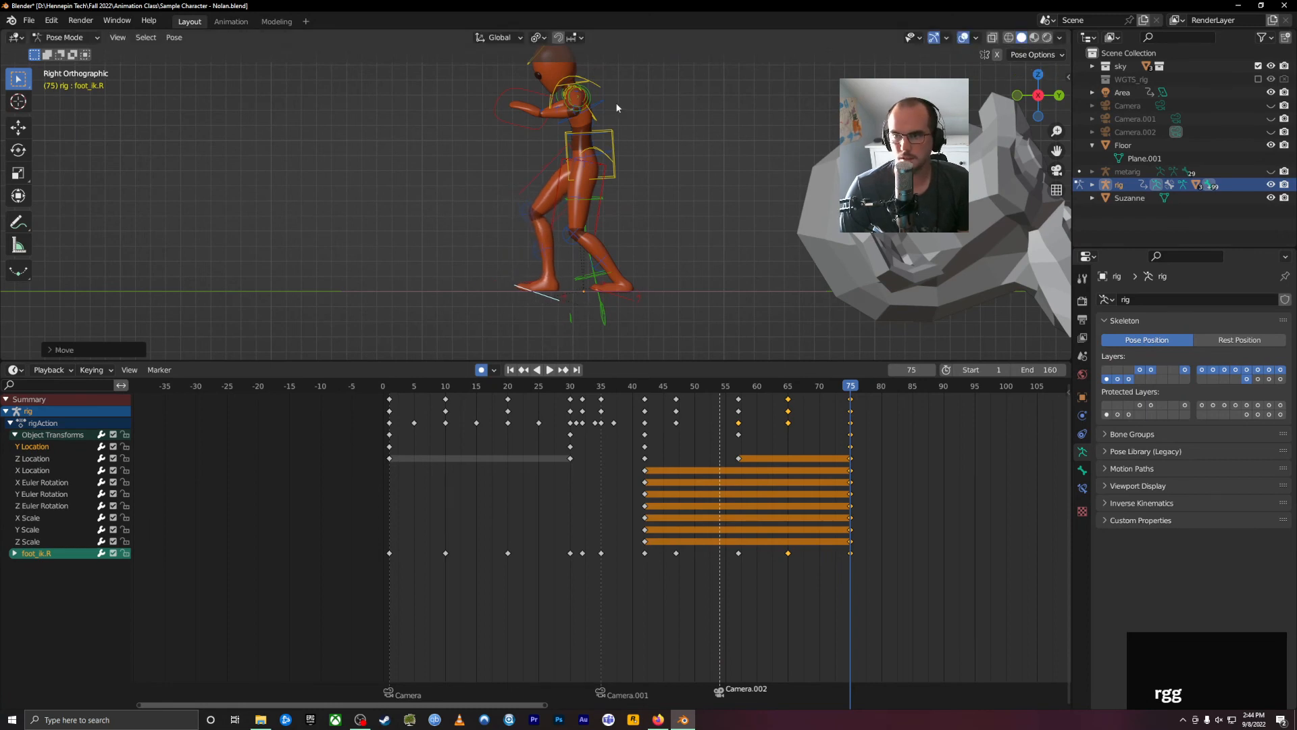
Rotate the chest control back to a more upright pose at frame 75 and tilt the head up to face forward.
{"action": "middle_click_drag", "start_coordinate": [615, 127], "coordinate": [585, 182], "text": "shift"}
{"action": "left_click", "coordinate": [528, 150]}
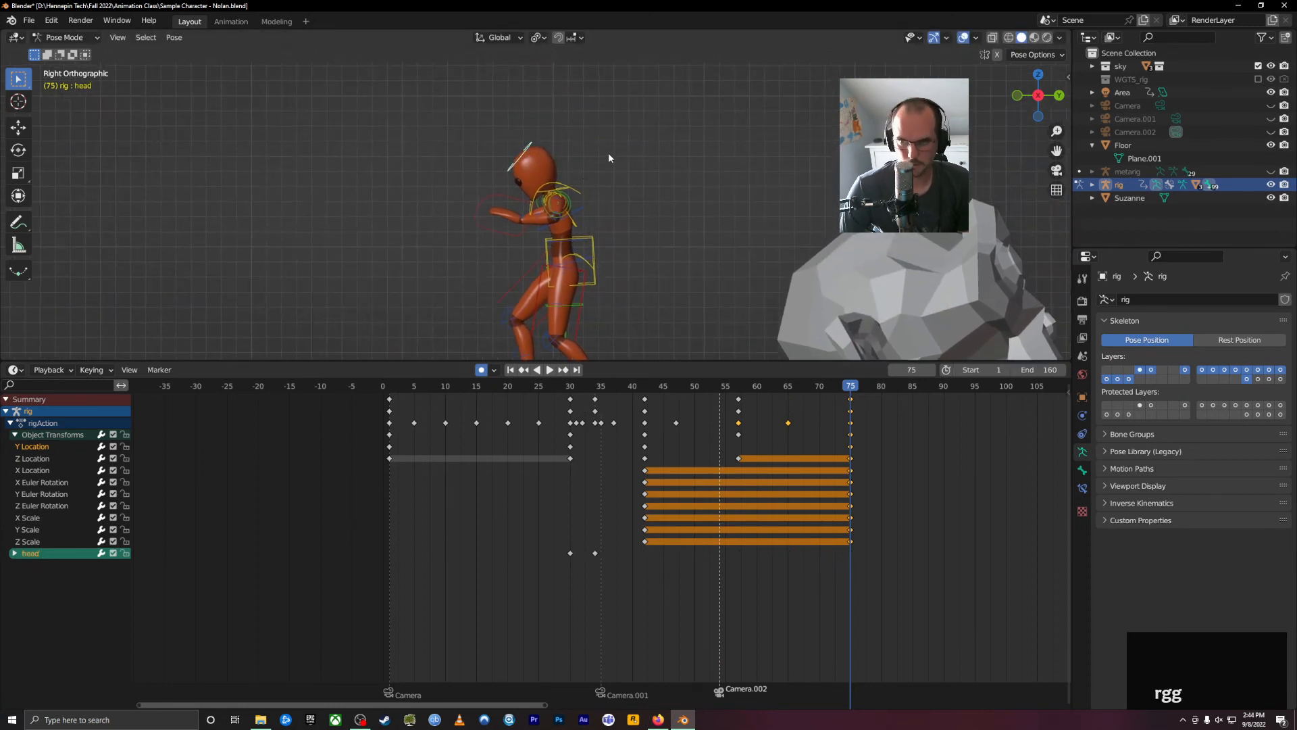
{"action": "key", "text": "g"}
{"action": "right_click", "coordinate": [606, 151]}
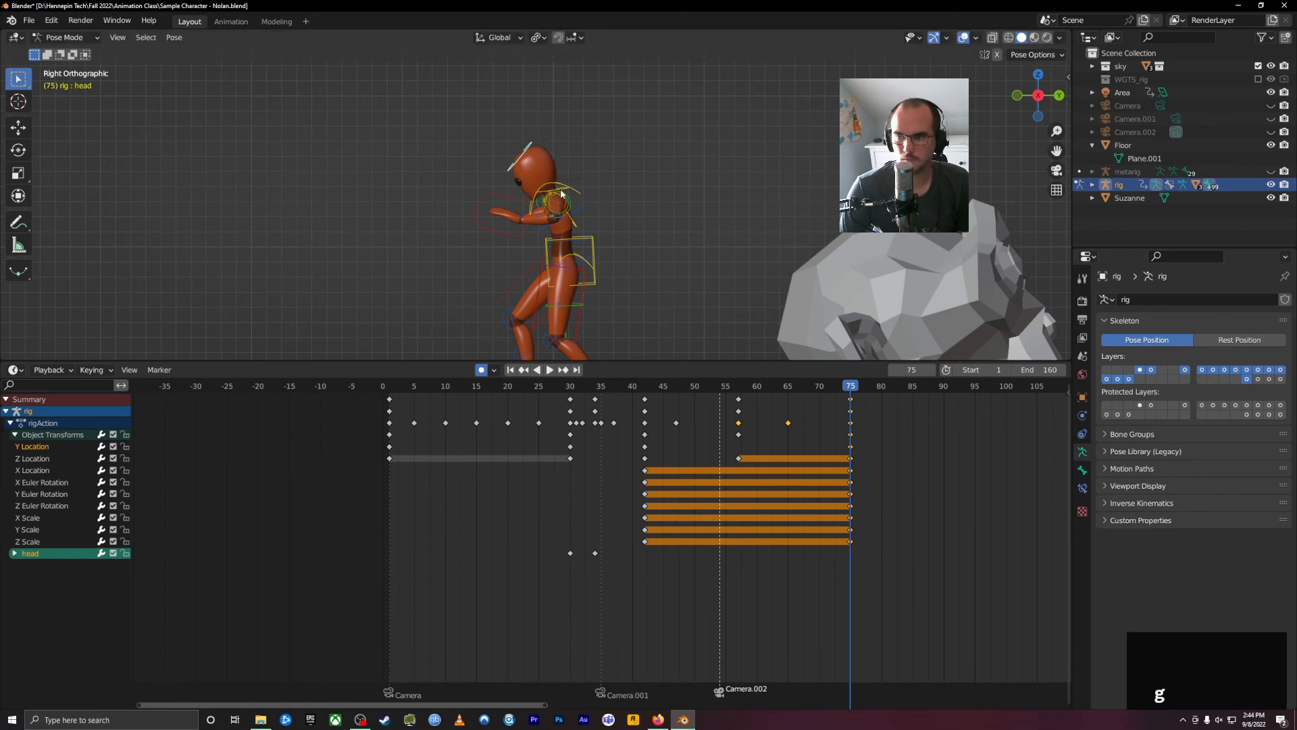
{"action": "left_click", "coordinate": [574, 189]}
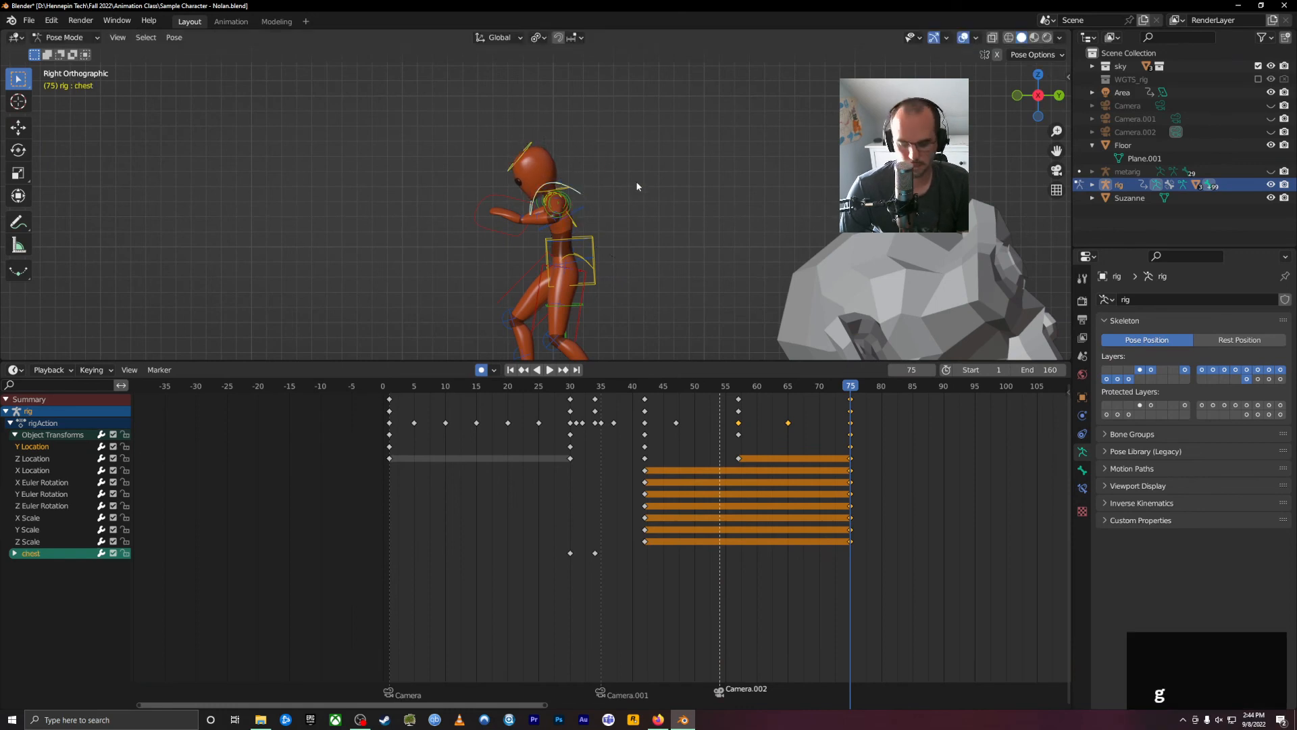
{"action": "key", "text": "g"}
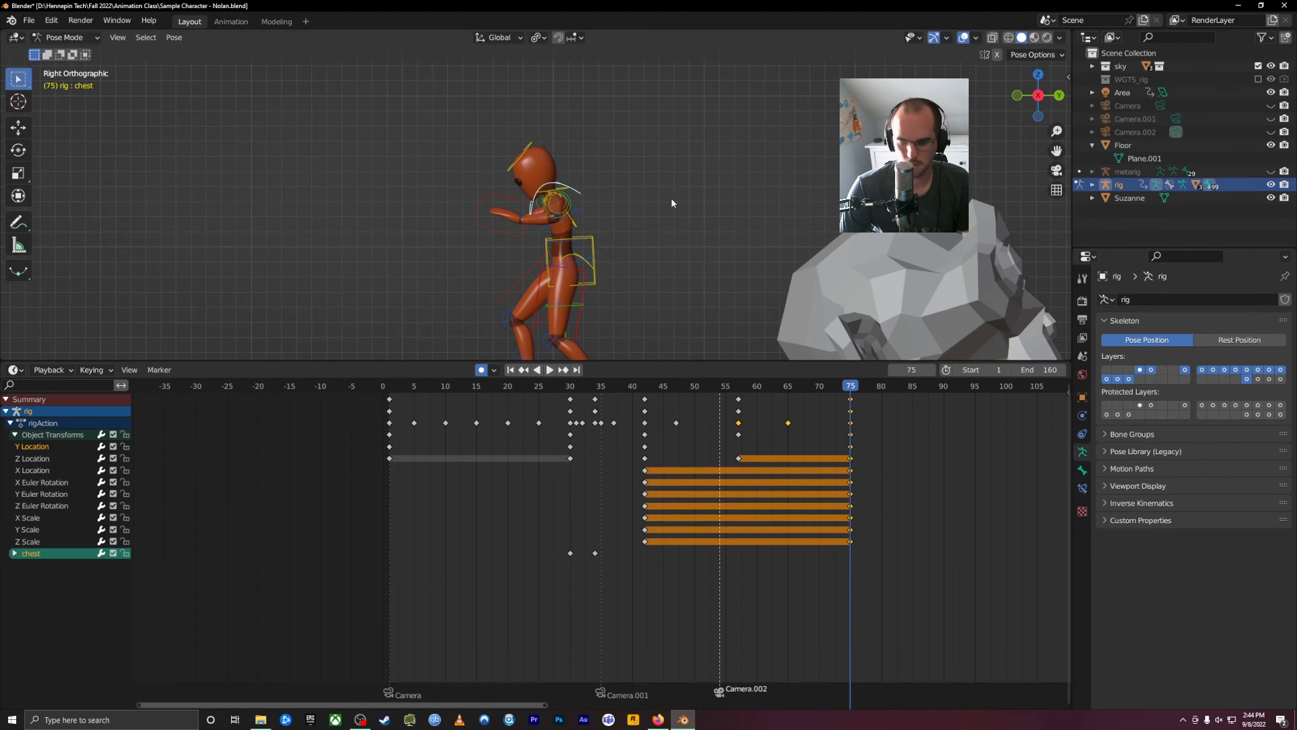
{"action": "key", "text": "r"}
{"action": "left_click", "coordinate": [625, 217]}
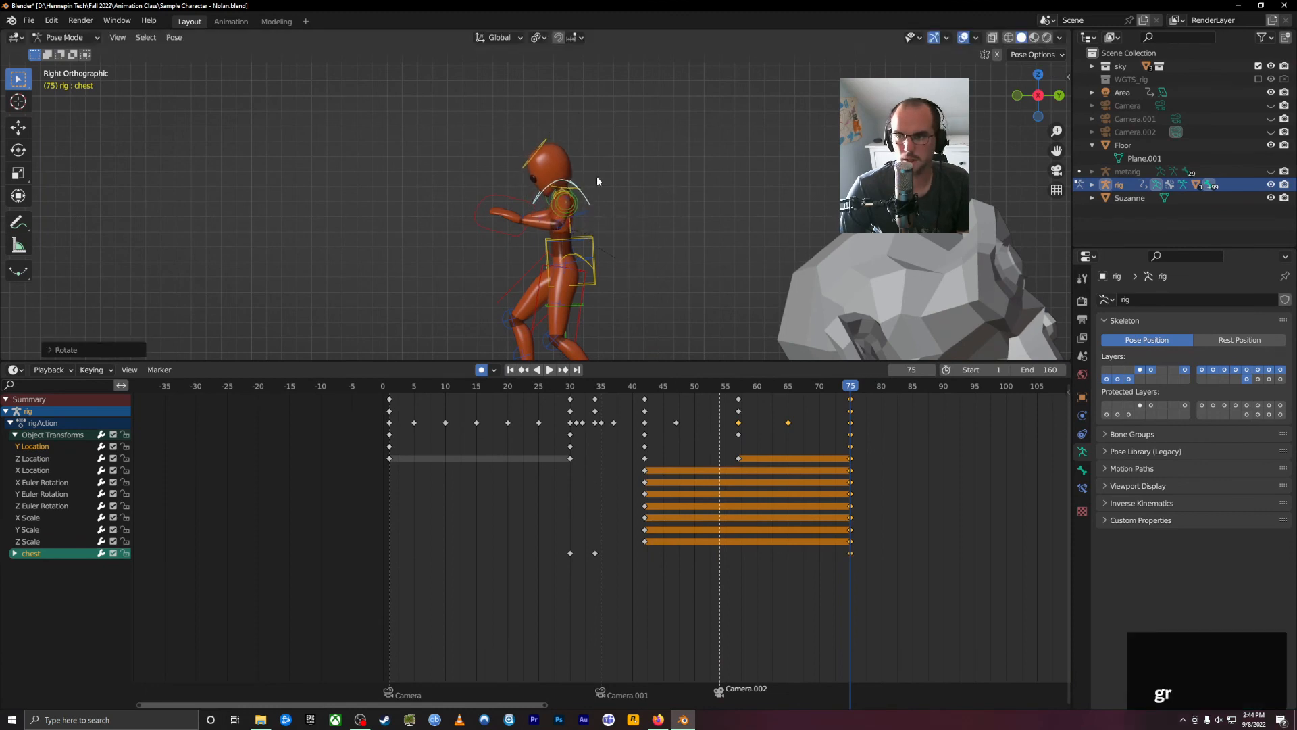
{"action": "left_click", "coordinate": [546, 147]}
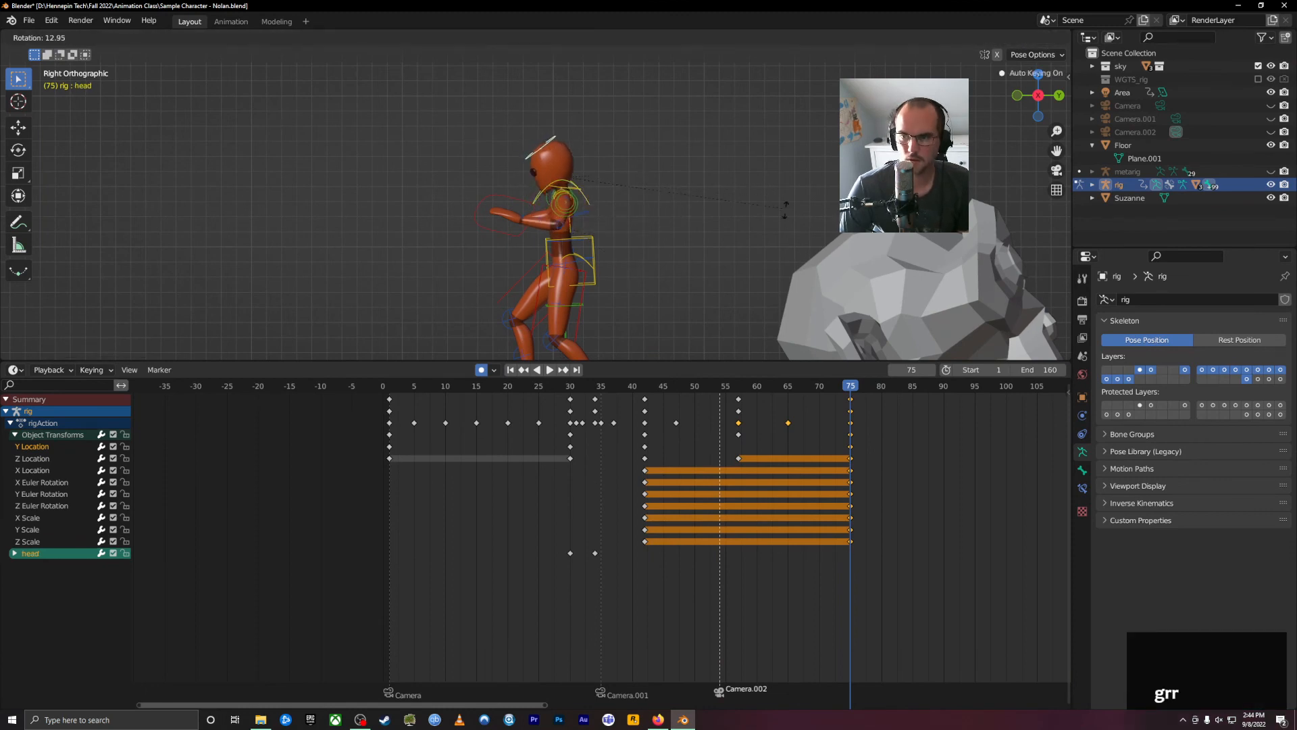
{"action": "left_click", "coordinate": [747, 272]}
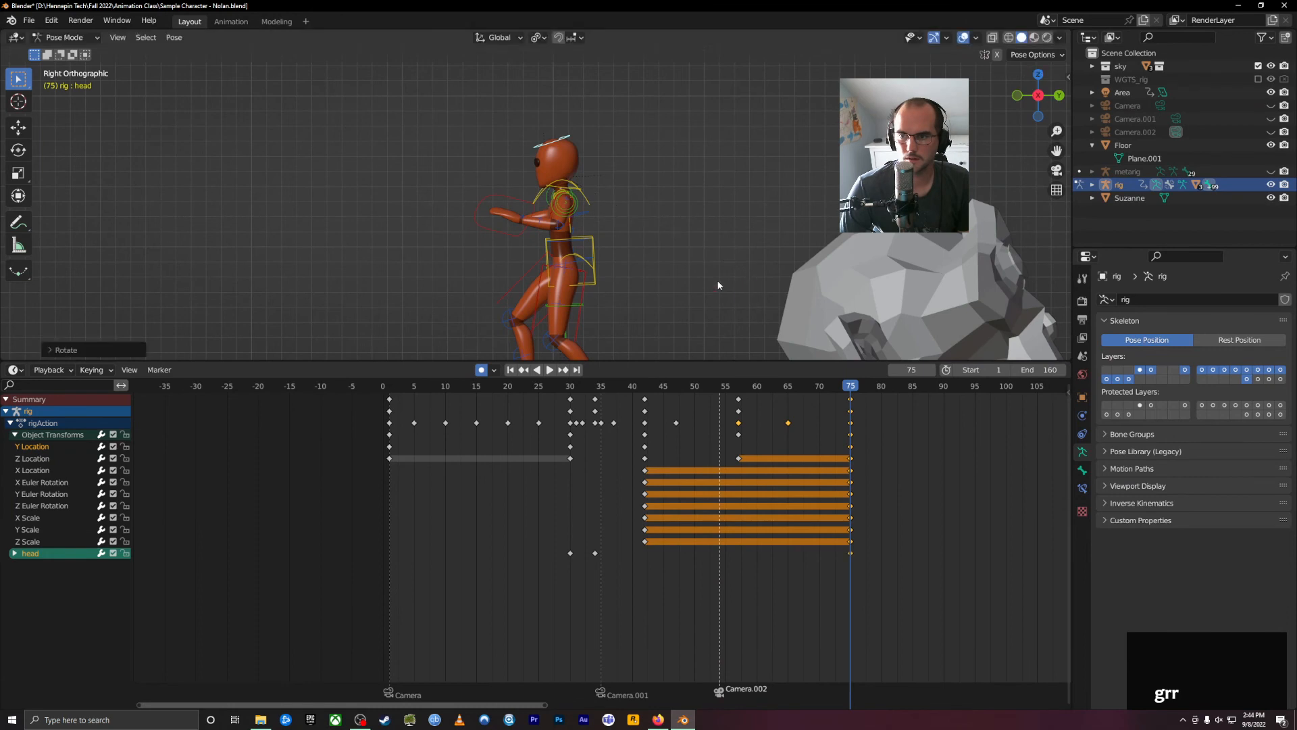
Rotate the torso control slightly at frame 75 and raise it to straighten the legs.
{"action": "left_click", "coordinate": [594, 246]}
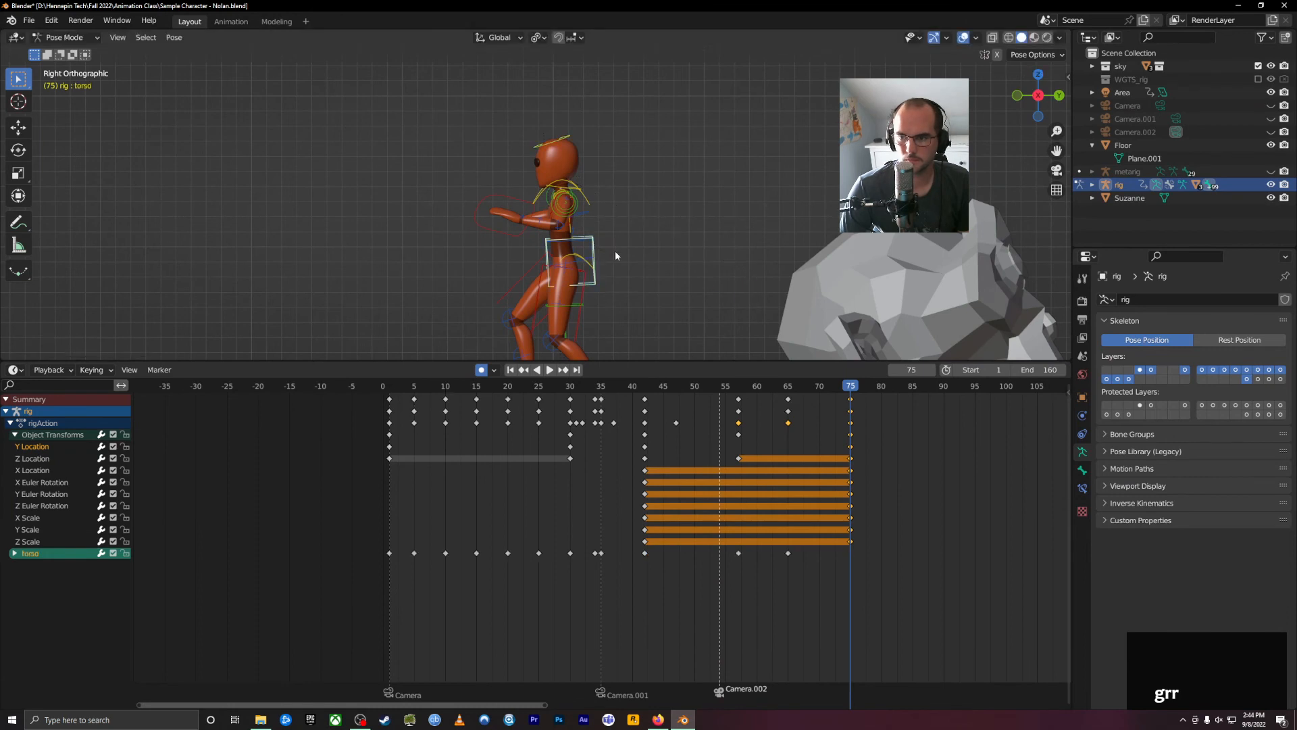
{"action": "left_click", "coordinate": [702, 321]}
{"action": "middle_click_drag", "start_coordinate": [665, 287], "coordinate": [629, 183], "text": "shift"}
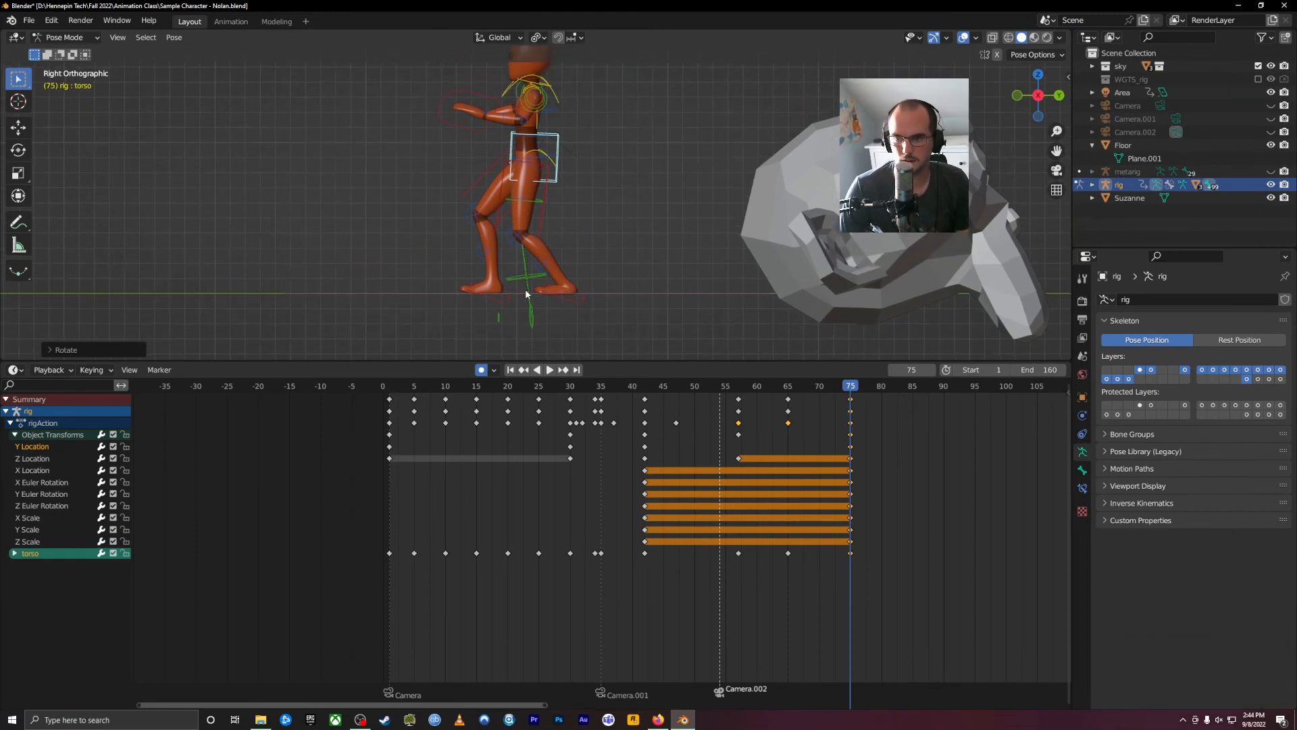
{"action": "key", "text": "g"}
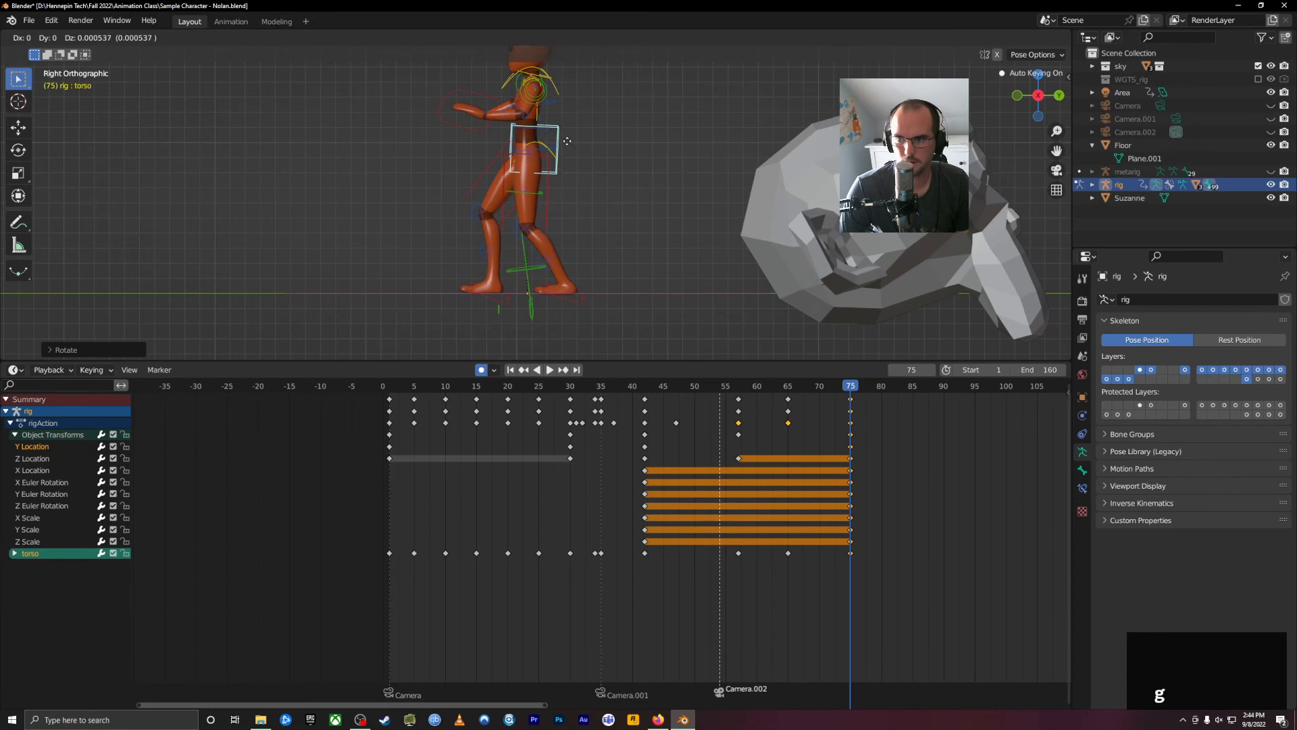
{"action": "left_click", "coordinate": [567, 140]}
At frame 58 in front view, enable X-axis mirroring and move the left hand control outward so both hands spread apart.
{"action": "middle_click_drag", "start_coordinate": [588, 119], "coordinate": [598, 192], "text": "shift"}
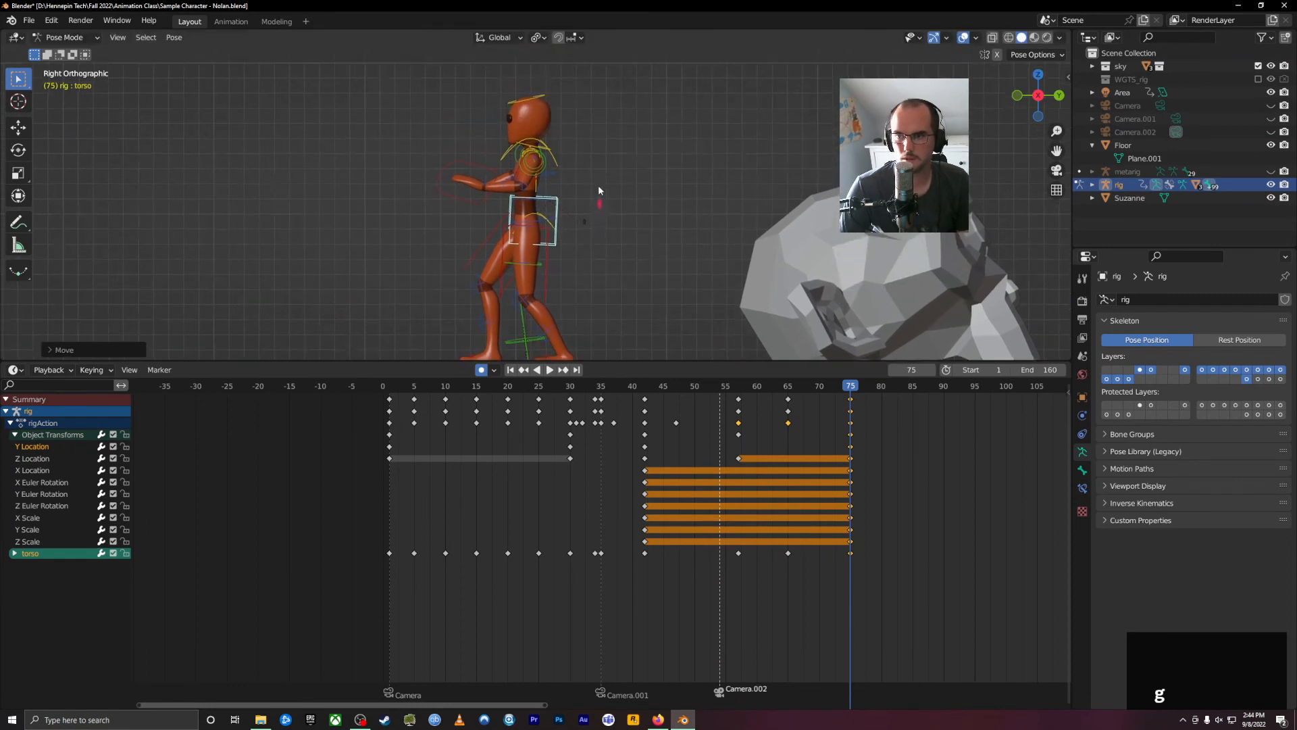
{"action": "left_click", "coordinate": [446, 194]}
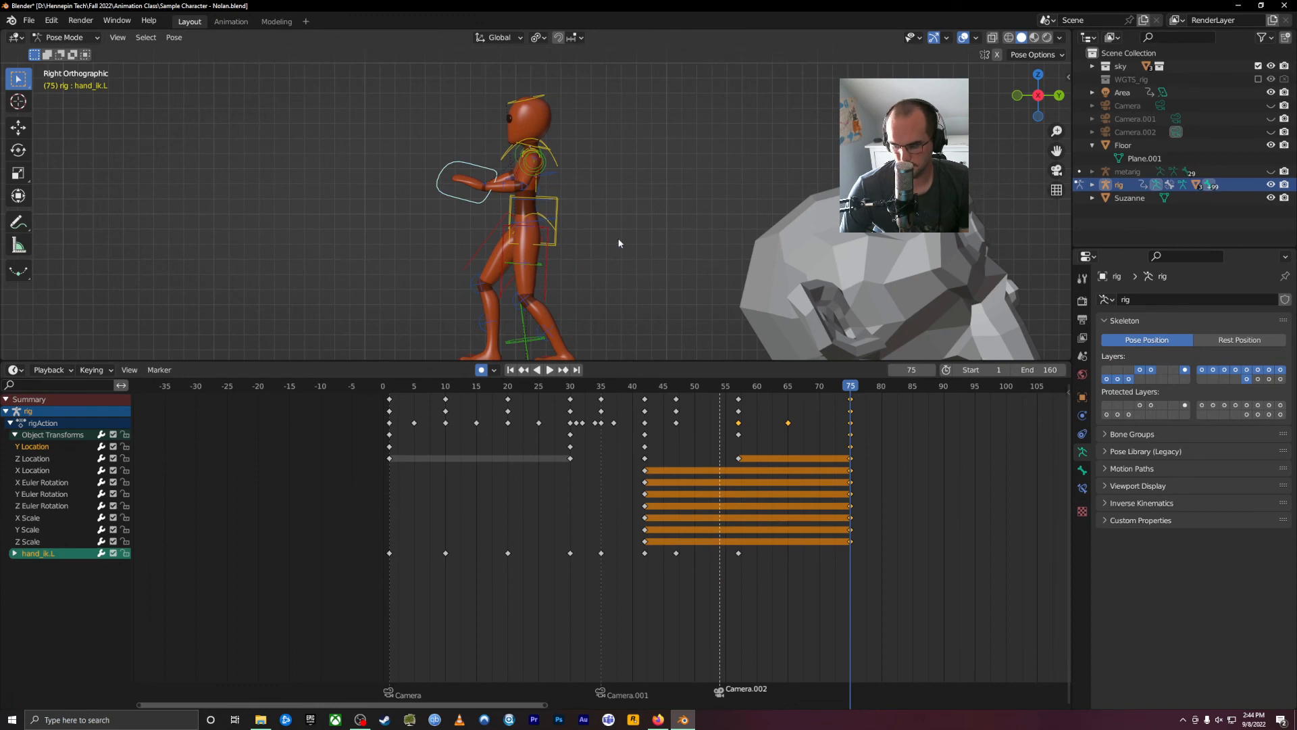
{"action": "key", "text": "KP_1"}
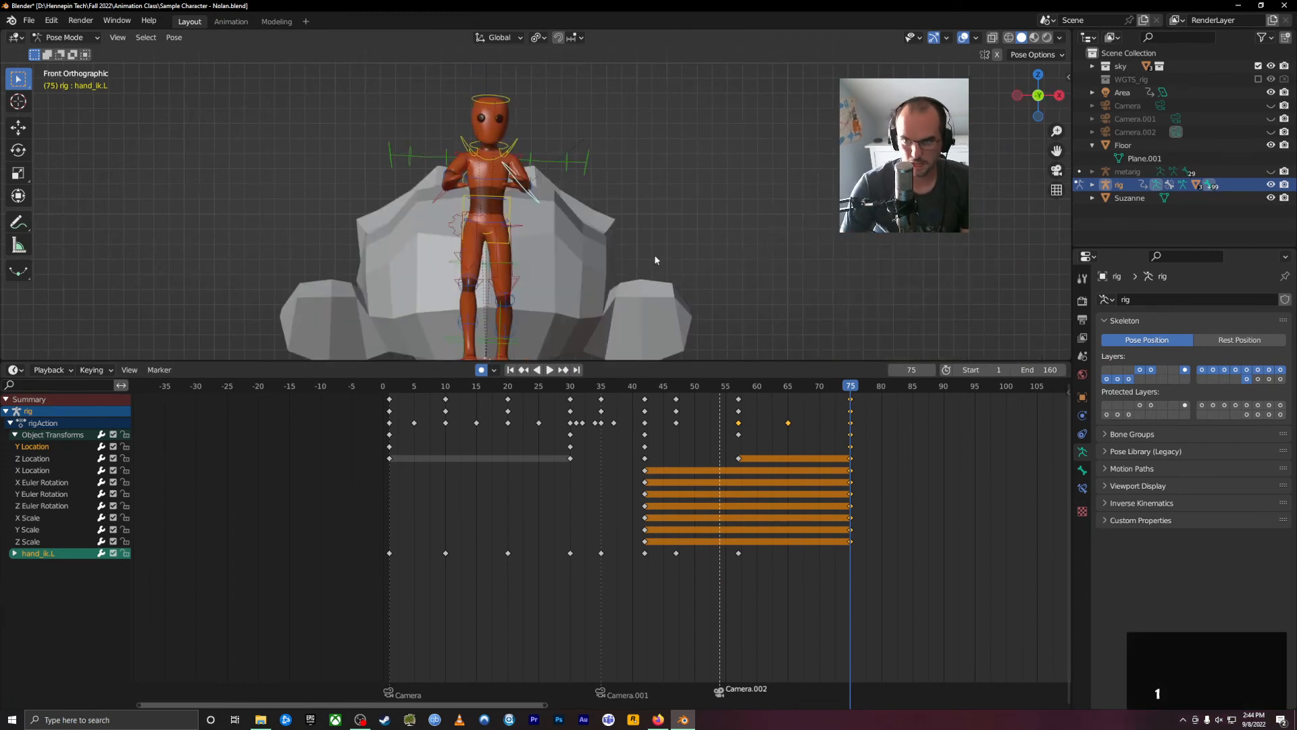
{"action": "middle_click_drag", "start_coordinate": [708, 212], "coordinate": [710, 266], "text": "shift"}
{"action": "left_click_drag", "start_coordinate": [840, 400], "coordinate": [742, 399]}
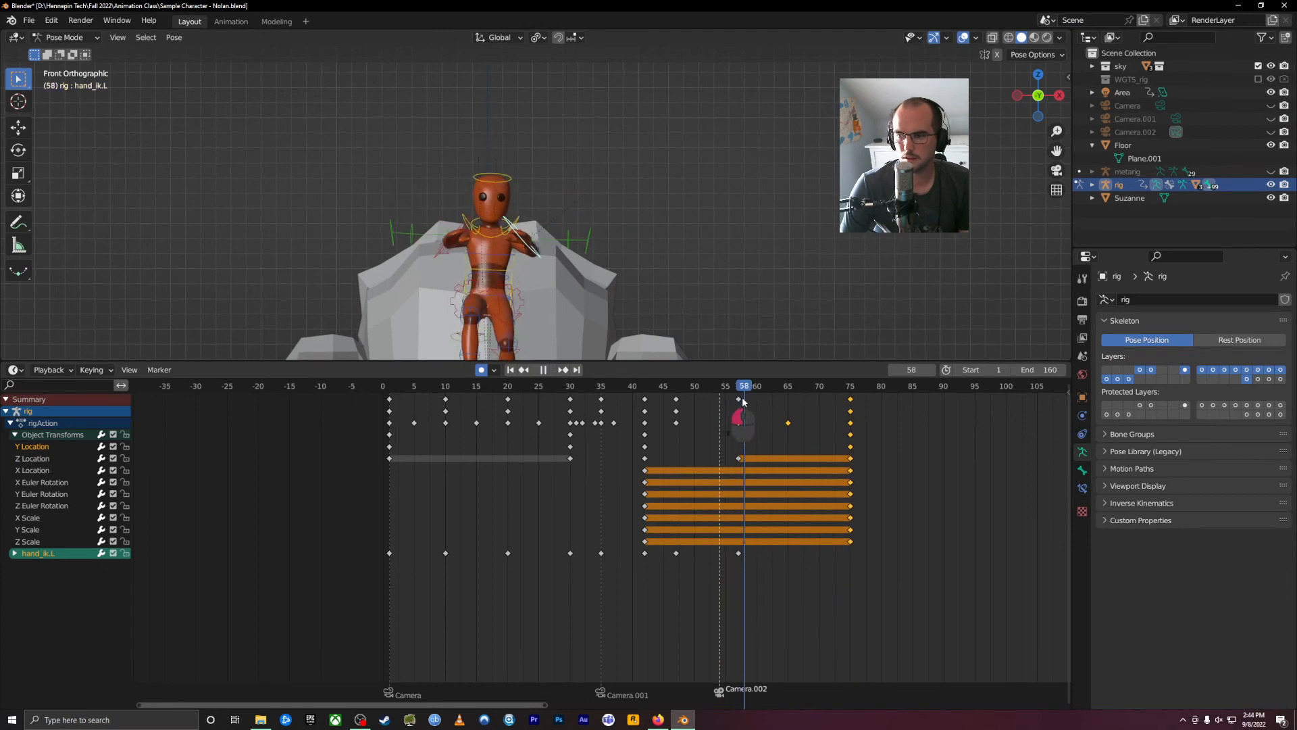
{"action": "key", "text": "g"}
{"action": "left_click", "coordinate": [668, 302]}
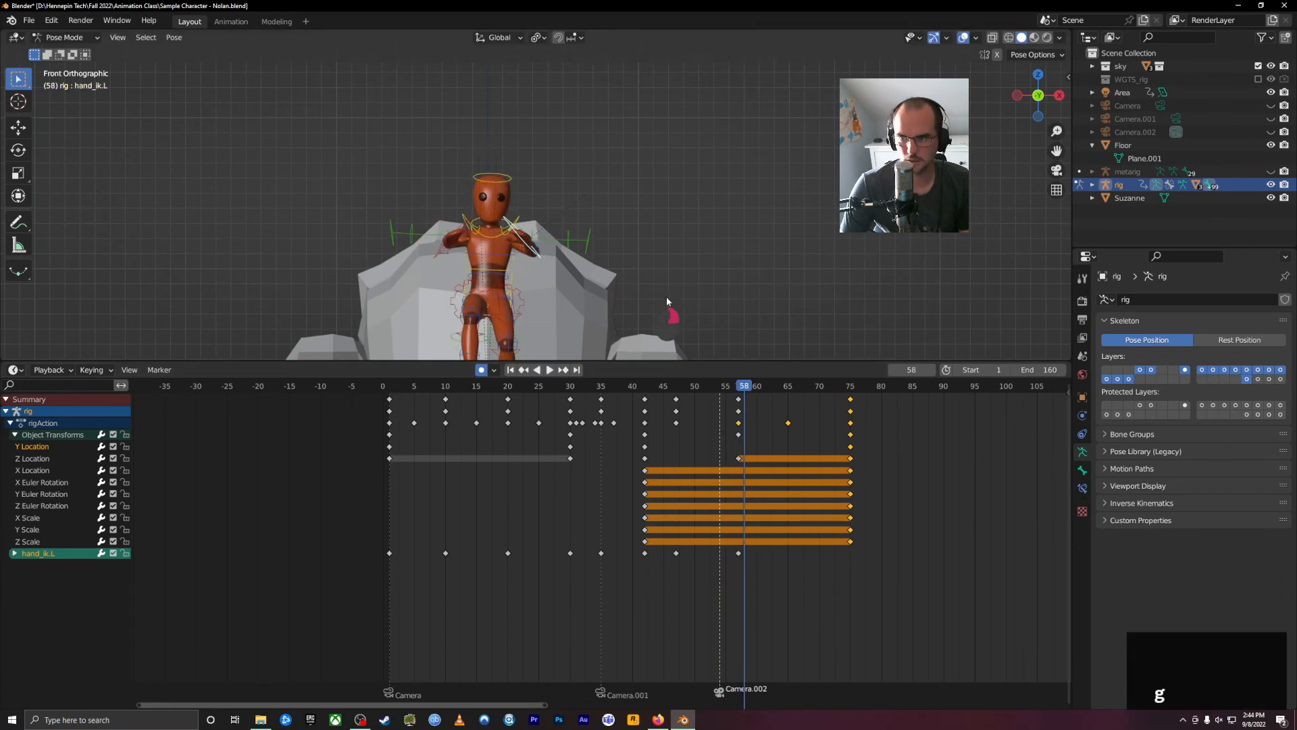
{"action": "key", "text": "g"}
{"action": "left_click", "coordinate": [723, 231]}
{"action": "mouse_move", "coordinate": [754, 388]}
{"action": "left_mouse_down"}
{"action": "mouse_move", "coordinate": [775, 390]}
{"action": "mouse_move", "coordinate": [721, 394]}
{"action": "mouse_move", "coordinate": [747, 397]}
{"action": "left_mouse_up"}
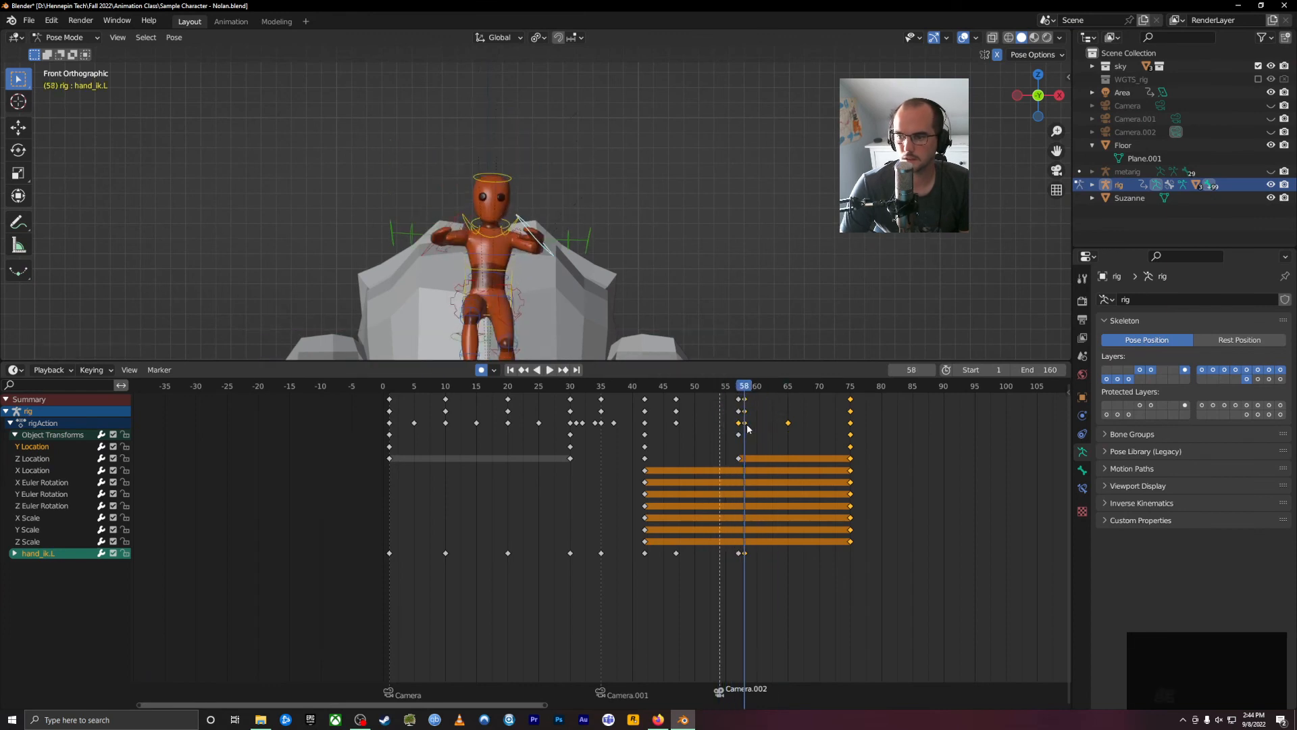
Move the left hand control's keyframe from frame 58 onto frame 57.
{"action": "left_click", "coordinate": [745, 422]}
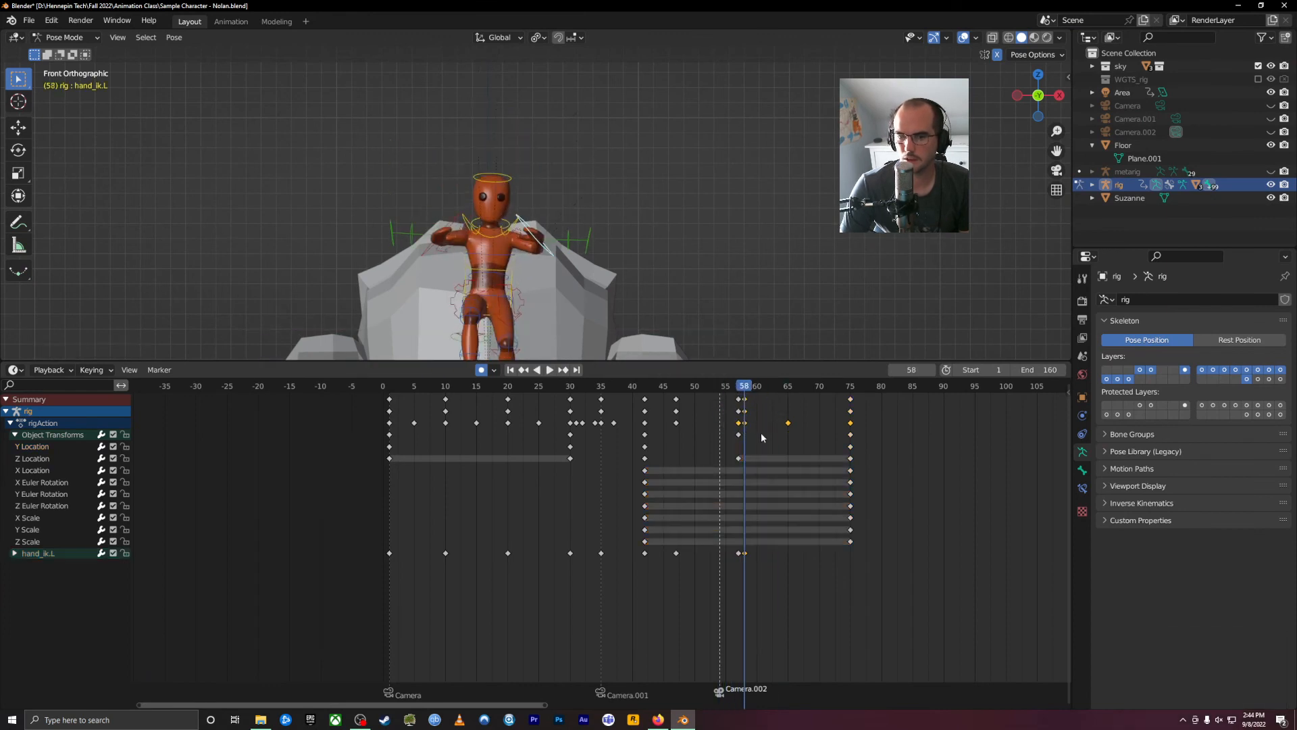
{"action": "left_click", "coordinate": [745, 553]}
{"action": "scroll", "coordinate": [745, 555], "scroll_direction": "up", "scroll_amount": 4, "text": "alt"}
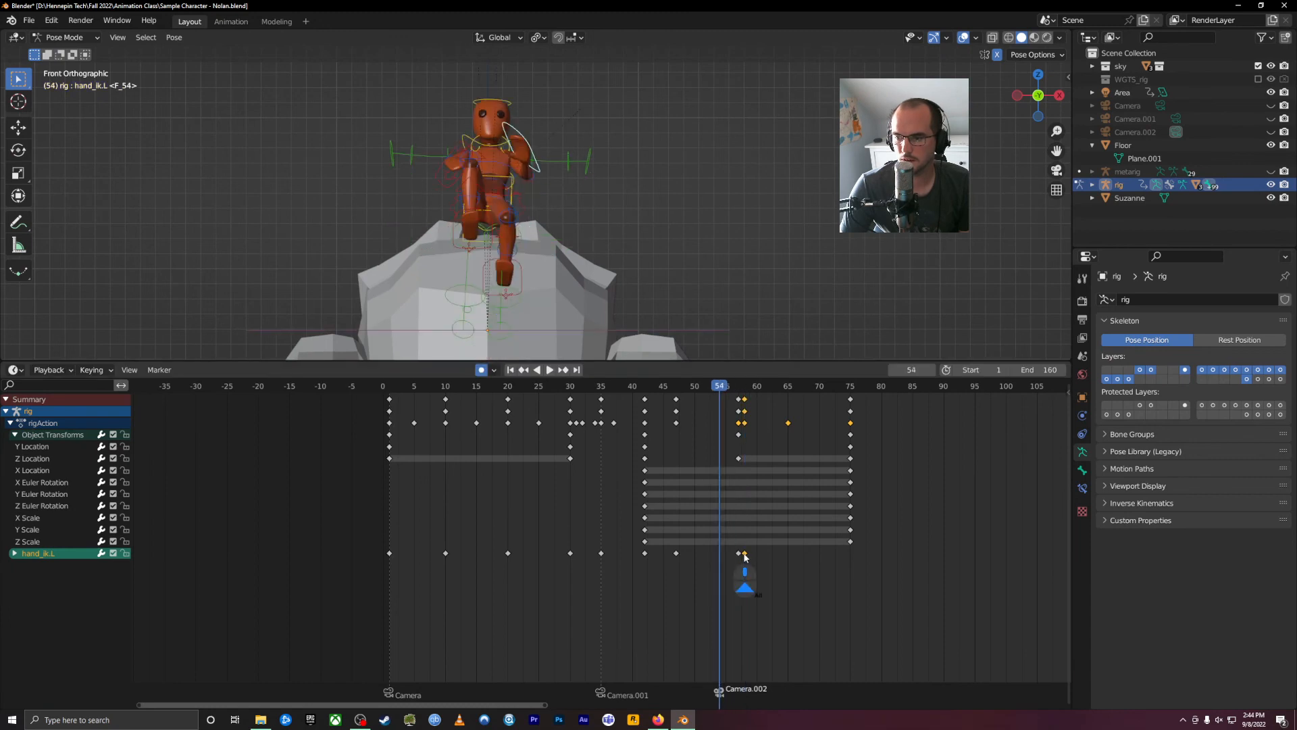
{"action": "left_click_drag", "start_coordinate": [741, 555], "coordinate": [737, 553]}
At frame 75, move the left hand control up so both mirrored hands are raised above the head.
{"action": "left_click_drag", "start_coordinate": [770, 390], "coordinate": [850, 399]}
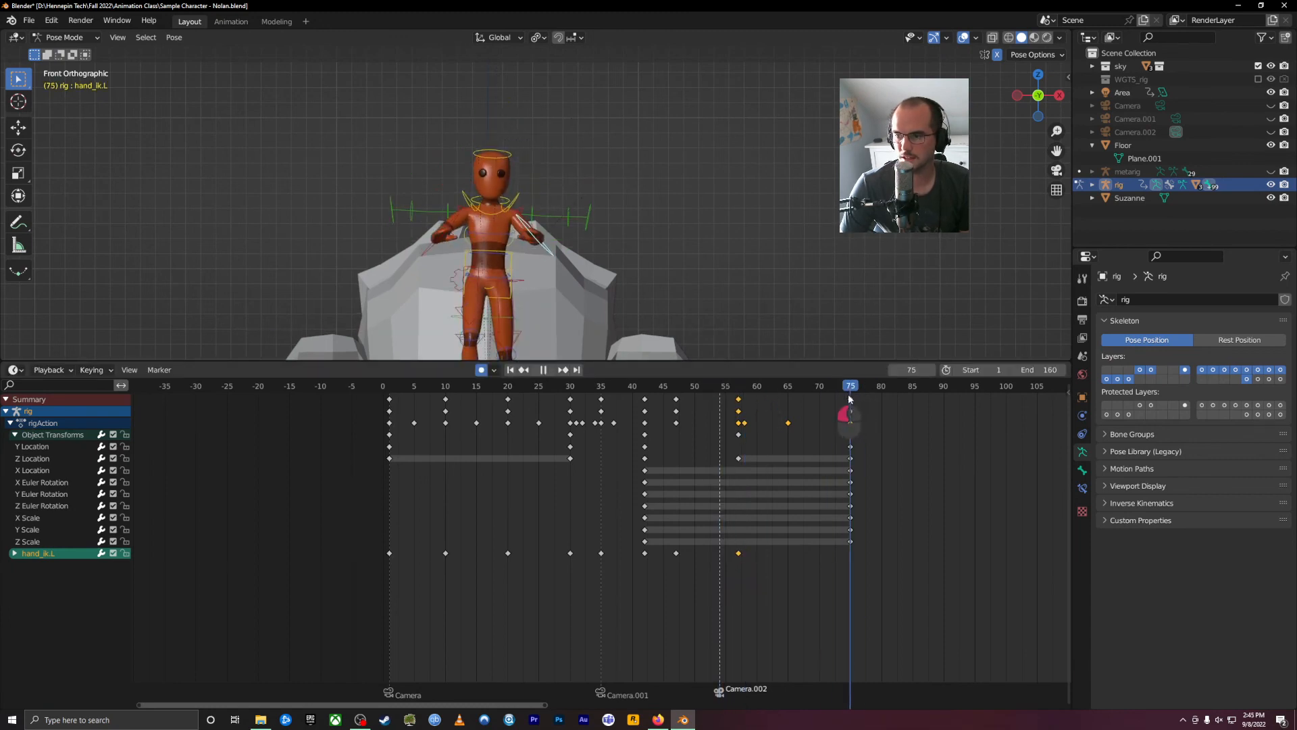
{"action": "key", "text": "g"}
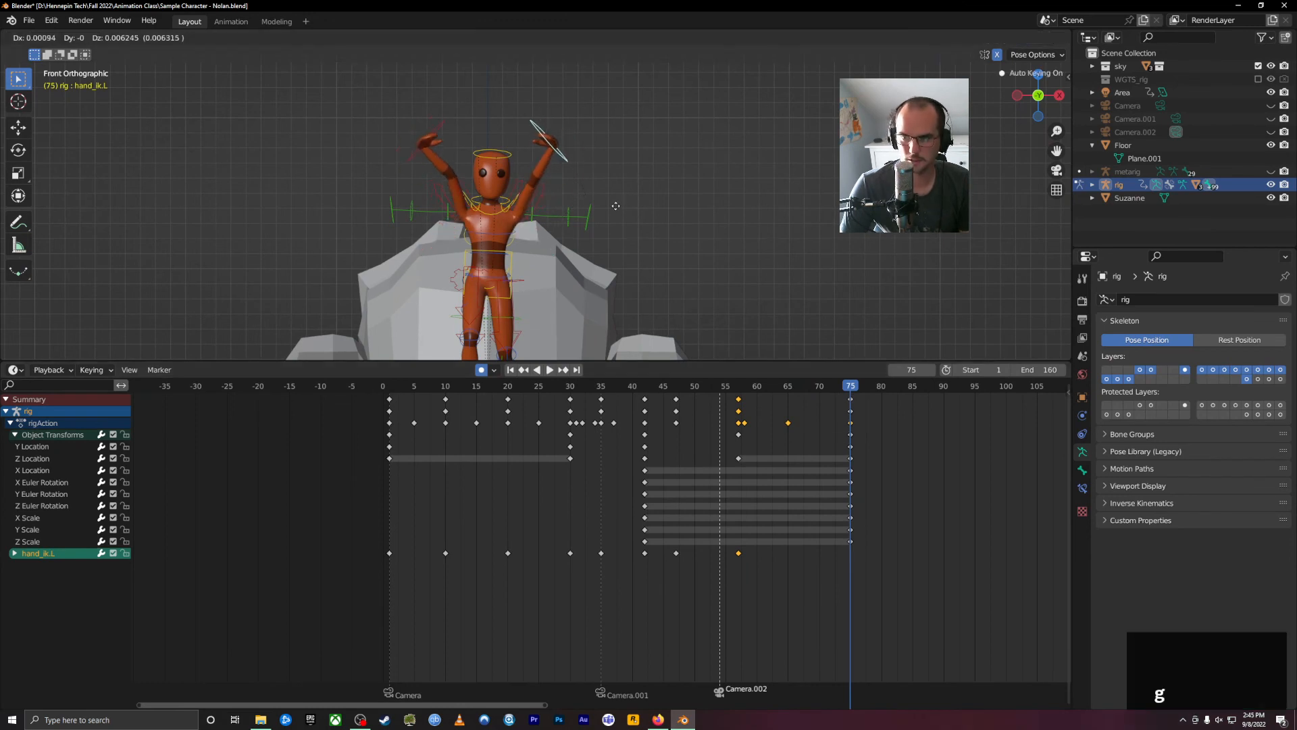
{"action": "left_click", "coordinate": [608, 243]}
Rotate the raised left hand control at frame 75 and shift it forward and inward to shape the raised-arms pose.
{"action": "middle_click_drag", "start_coordinate": [813, 299], "coordinate": [512, 156]}
{"action": "key", "text": "r"}
{"action": "left_click", "coordinate": [620, 230]}
{"action": "key", "text": "g"}
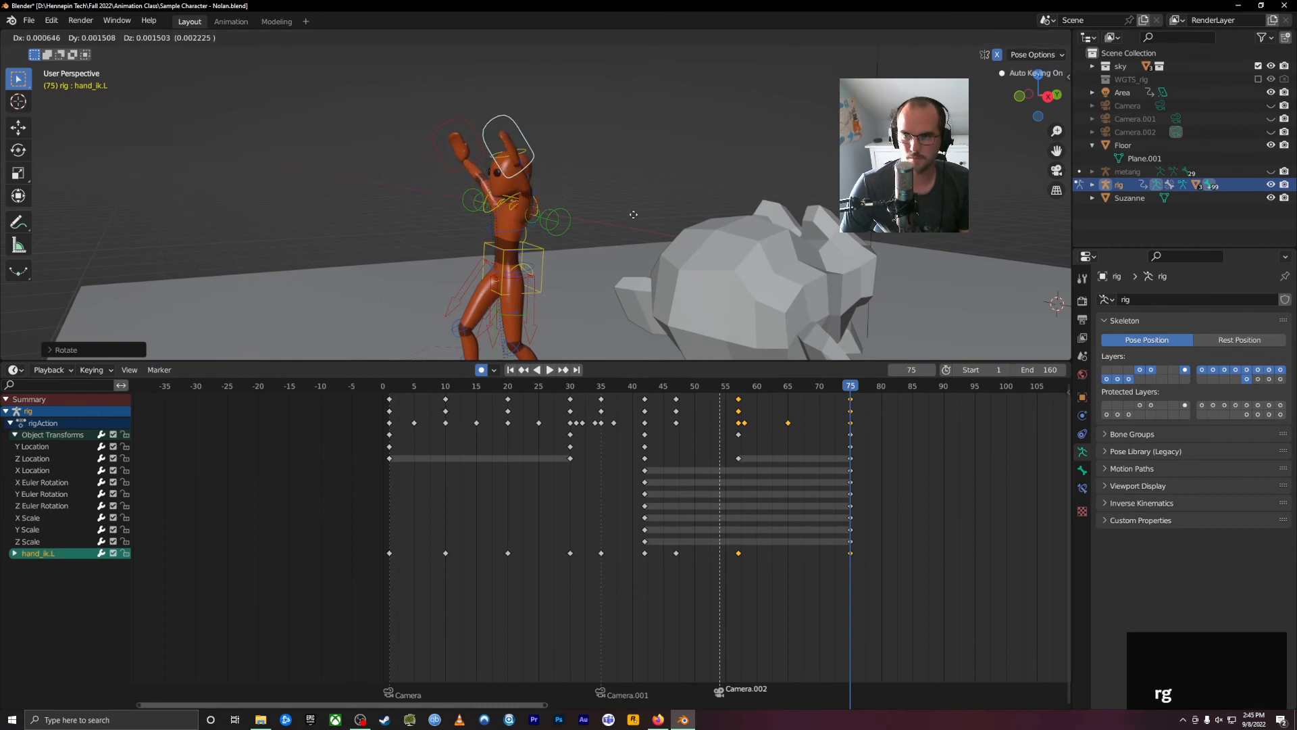
{"action": "left_click", "coordinate": [633, 214]}
{"action": "middle_click_drag", "start_coordinate": [634, 214], "coordinate": [666, 203]}
{"action": "key", "text": "g"}
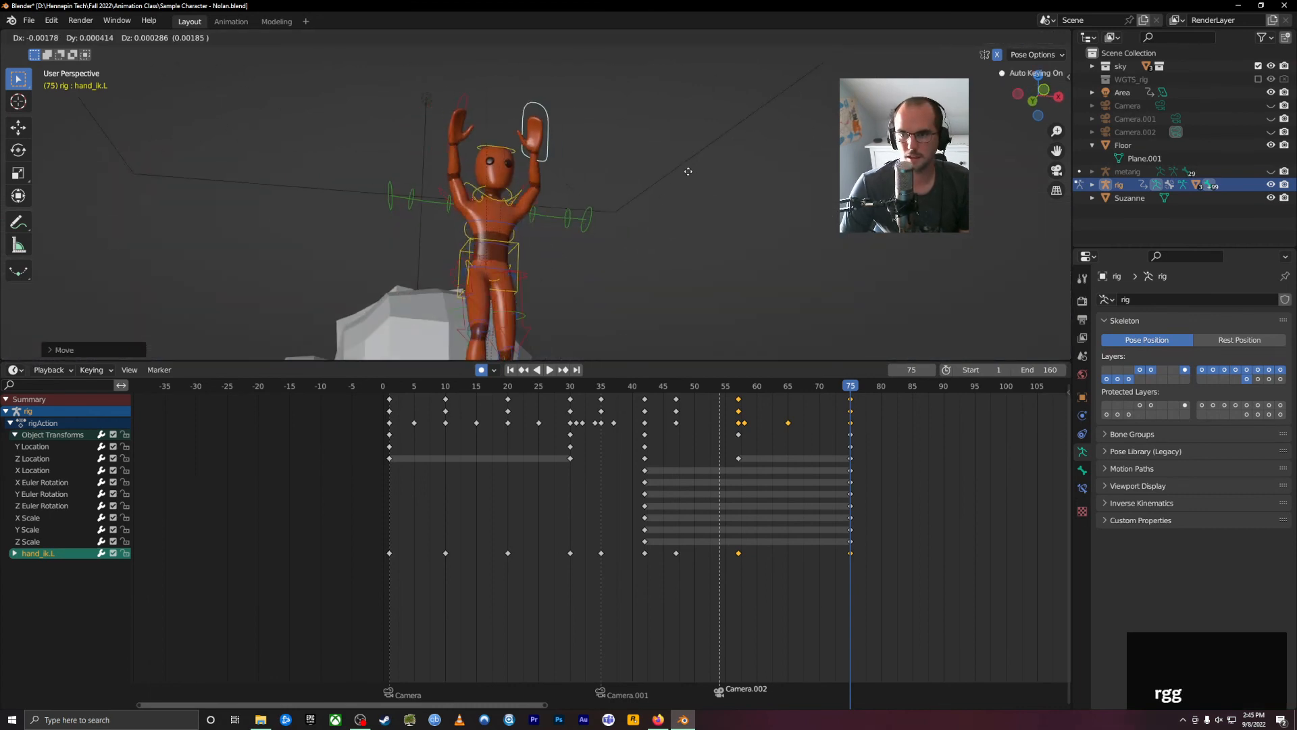
{"action": "left_click", "coordinate": [692, 172]}
Play the animation from frame 1 in right side view to review the flip and landing.
{"action": "middle_click_drag", "start_coordinate": [665, 257], "coordinate": [620, 272]}
{"action": "left_click_drag", "start_coordinate": [838, 386], "coordinate": [478, 477]}
{"action": "middle_click_drag", "start_coordinate": [703, 284], "coordinate": [765, 244]}
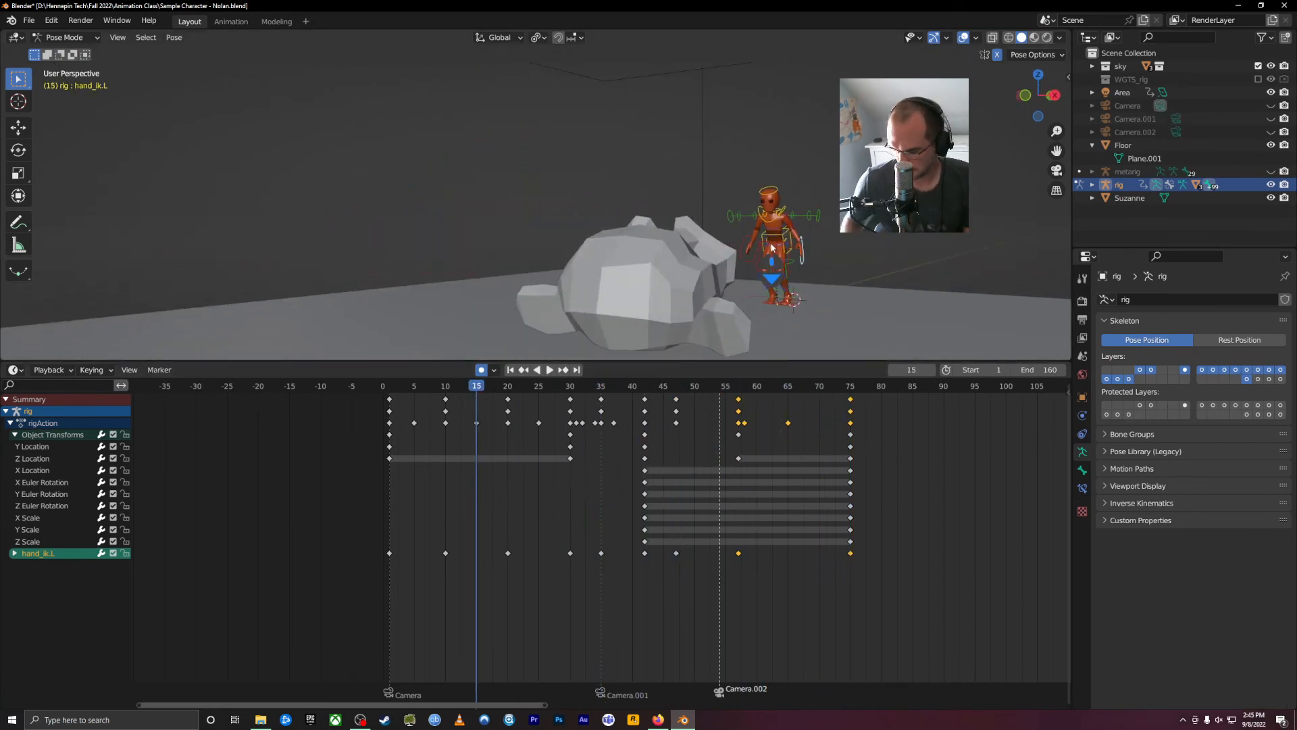
{"action": "key", "text": "3"}
{"action": "scroll", "coordinate": [818, 240], "scroll_direction": "down", "scroll_amount": 3}
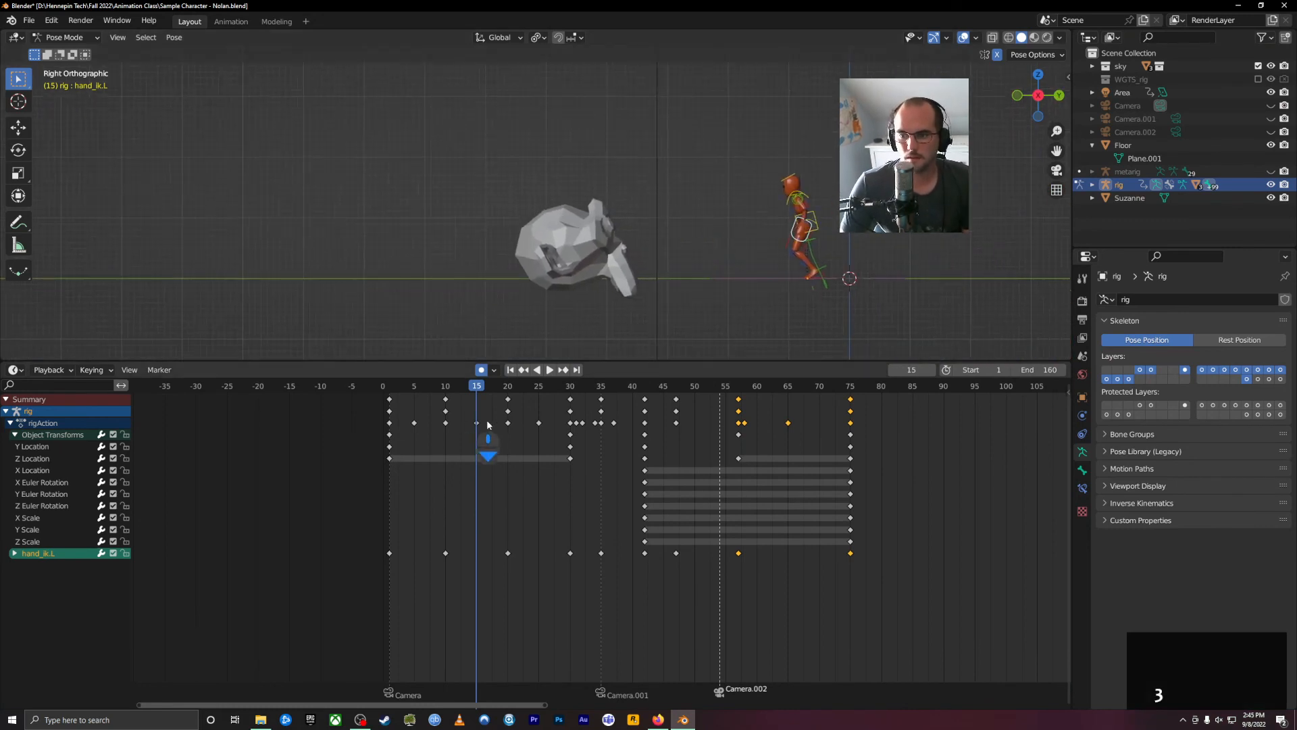
{"action": "left_click_drag", "start_coordinate": [462, 397], "coordinate": [389, 392]}
{"action": "key", "text": "space"}
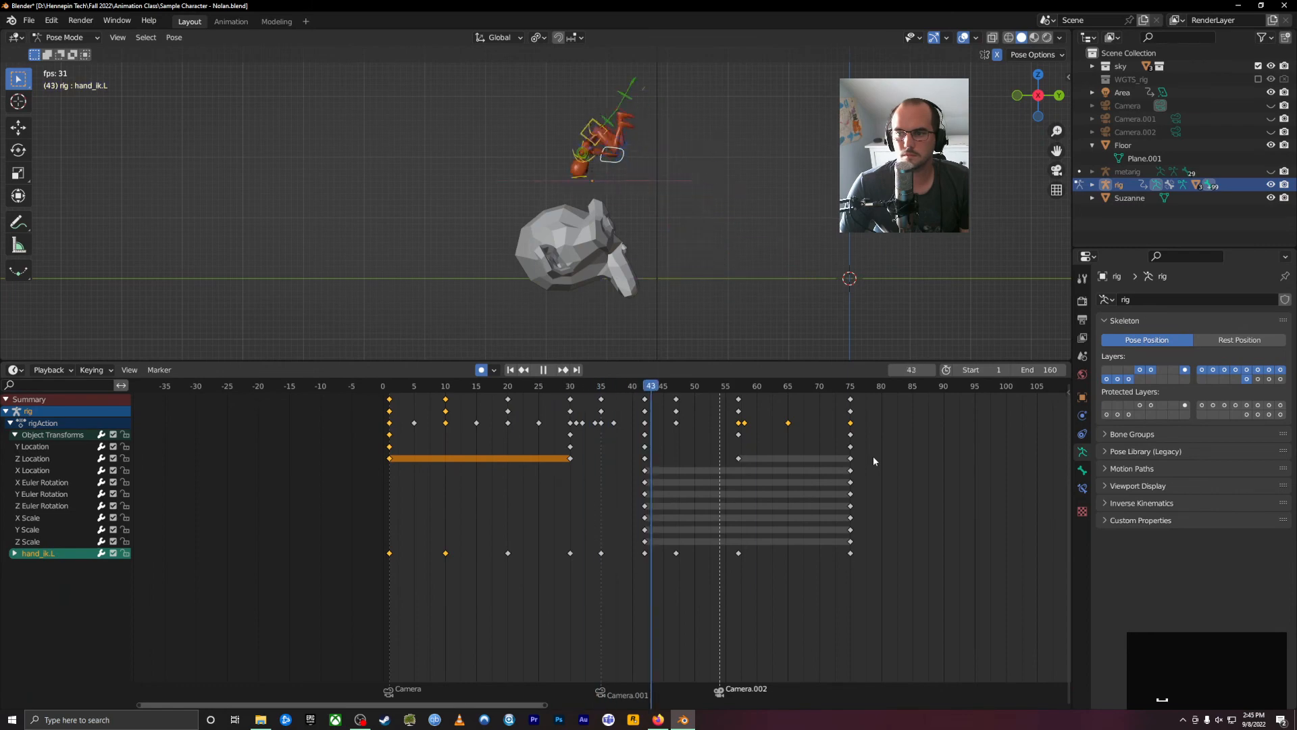
{"action": "key", "text": "space"}
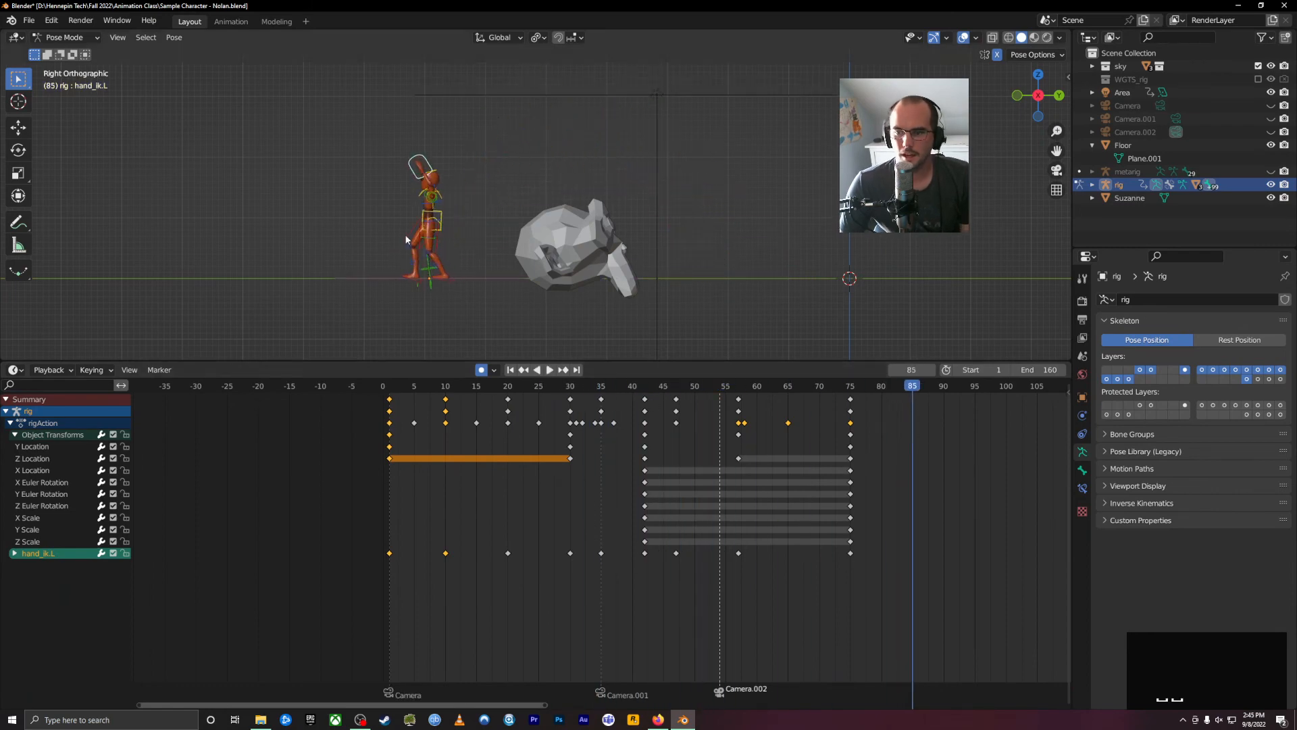
At frame 85, align the active Camera.002 to a wider view that frames the whole character beside the Suzanne head.
{"action": "middle_click_drag", "start_coordinate": [399, 220], "coordinate": [438, 229]}
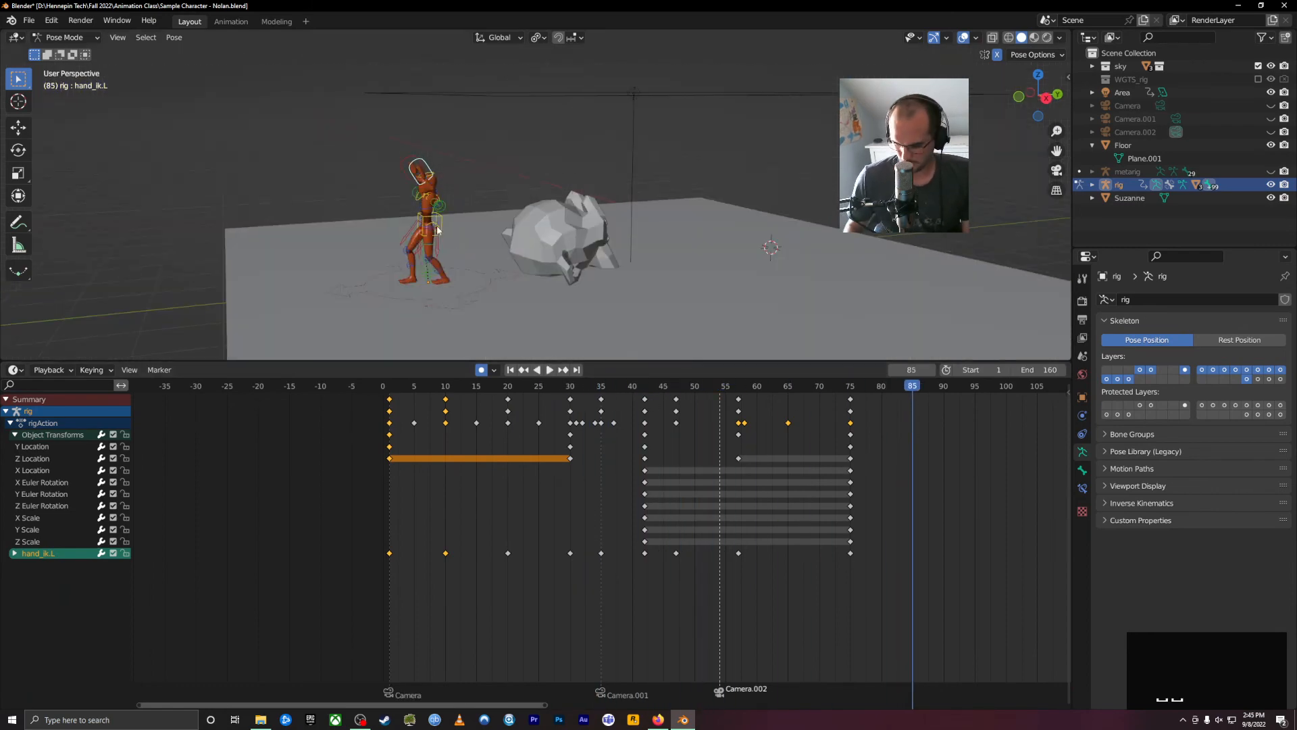
{"action": "key", "text": "KP_0"}
{"action": "scroll", "coordinate": [679, 193], "scroll_direction": "down", "scroll_amount": 2}
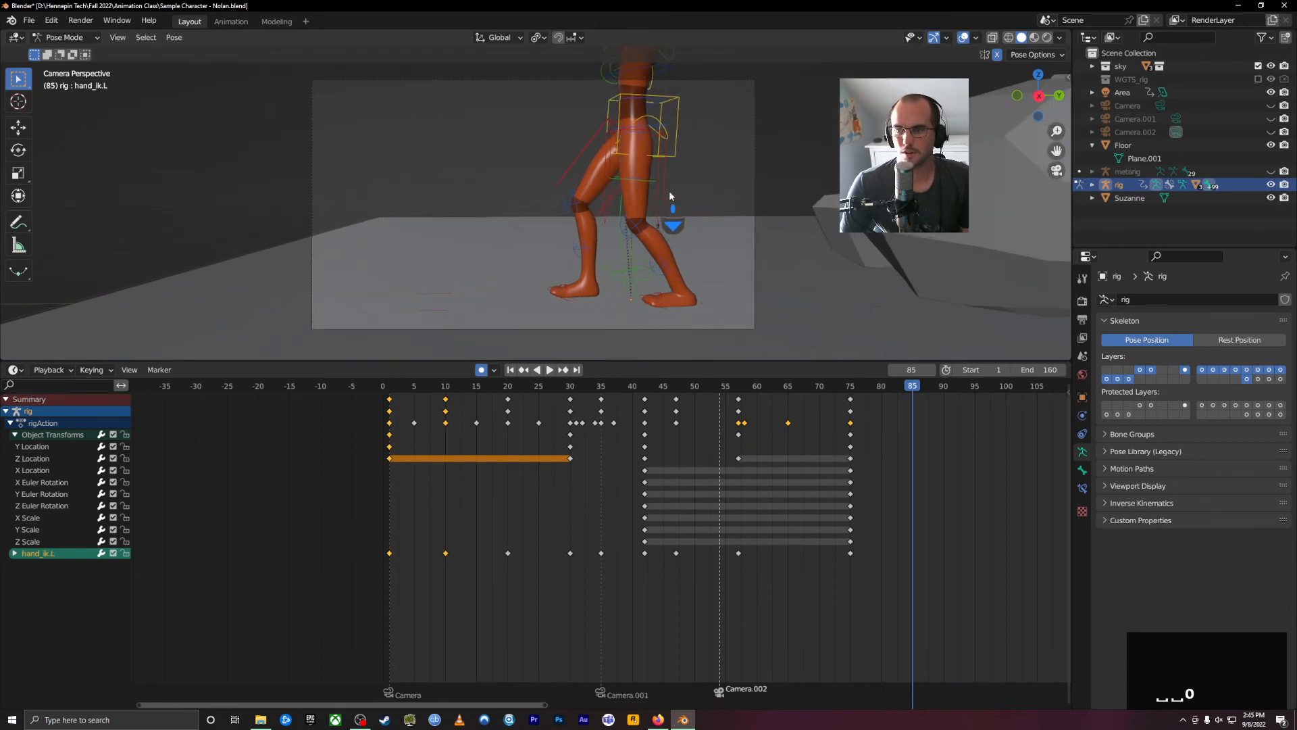
{"action": "middle_click_drag", "start_coordinate": [677, 189], "coordinate": [583, 223], "text": "shift"}
{"action": "scroll", "coordinate": [566, 225], "scroll_direction": "down", "scroll_amount": 1}
{"action": "middle_click_drag", "start_coordinate": [597, 176], "coordinate": [609, 207], "text": "shift"}
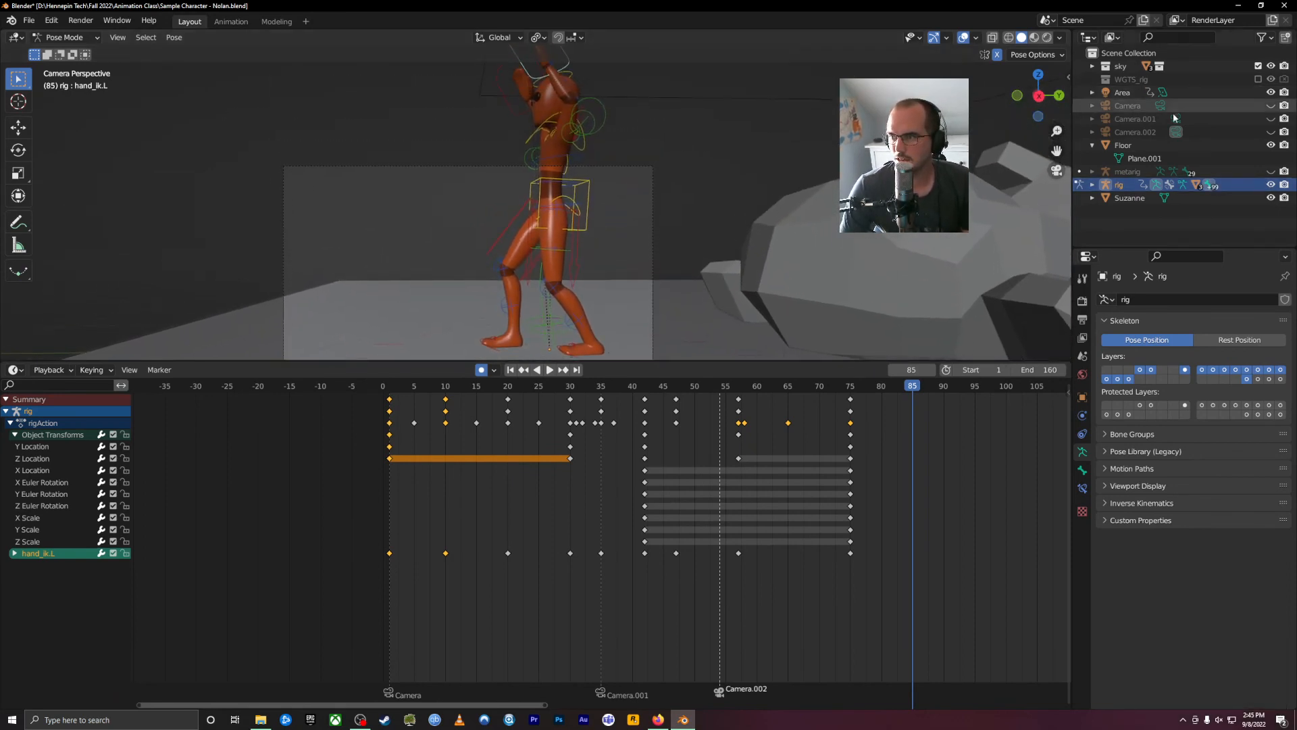
{"action": "middle_click_drag", "start_coordinate": [541, 138], "coordinate": [559, 167], "text": "shift"}
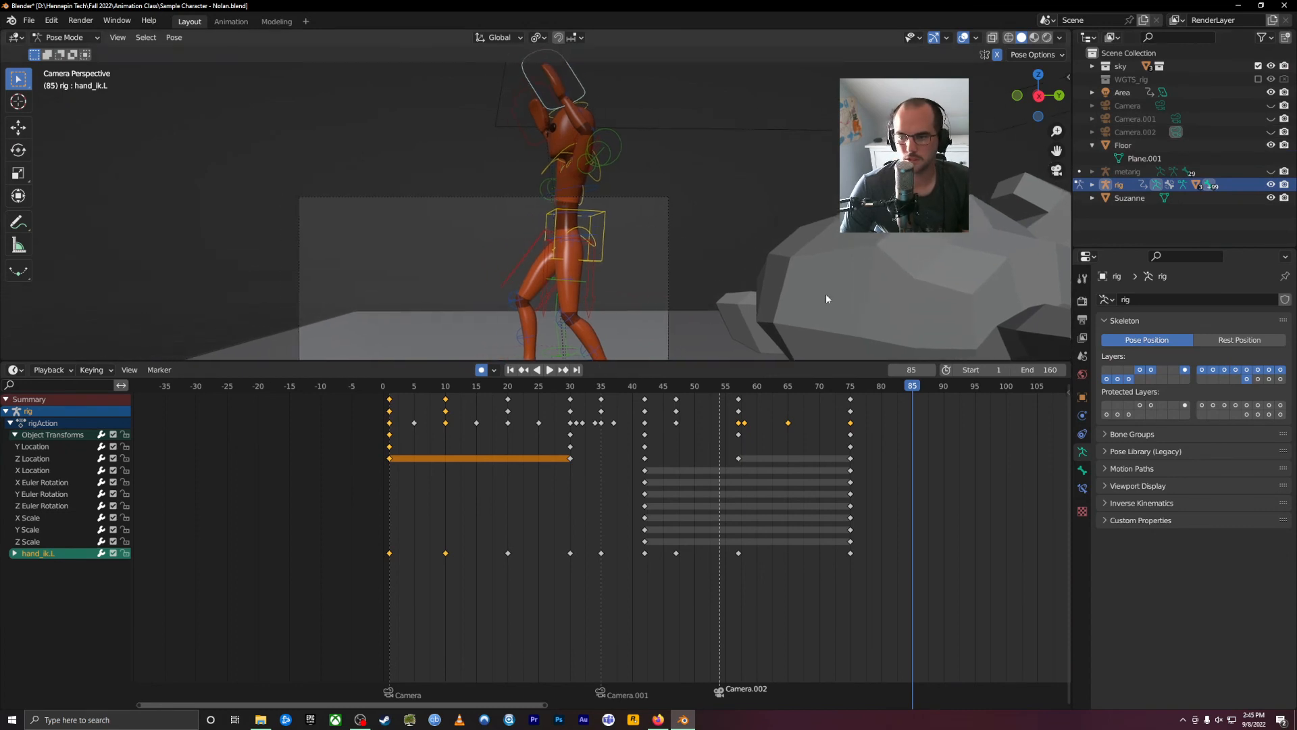
{"action": "key", "text": "ctrl+alt+KP_0"}
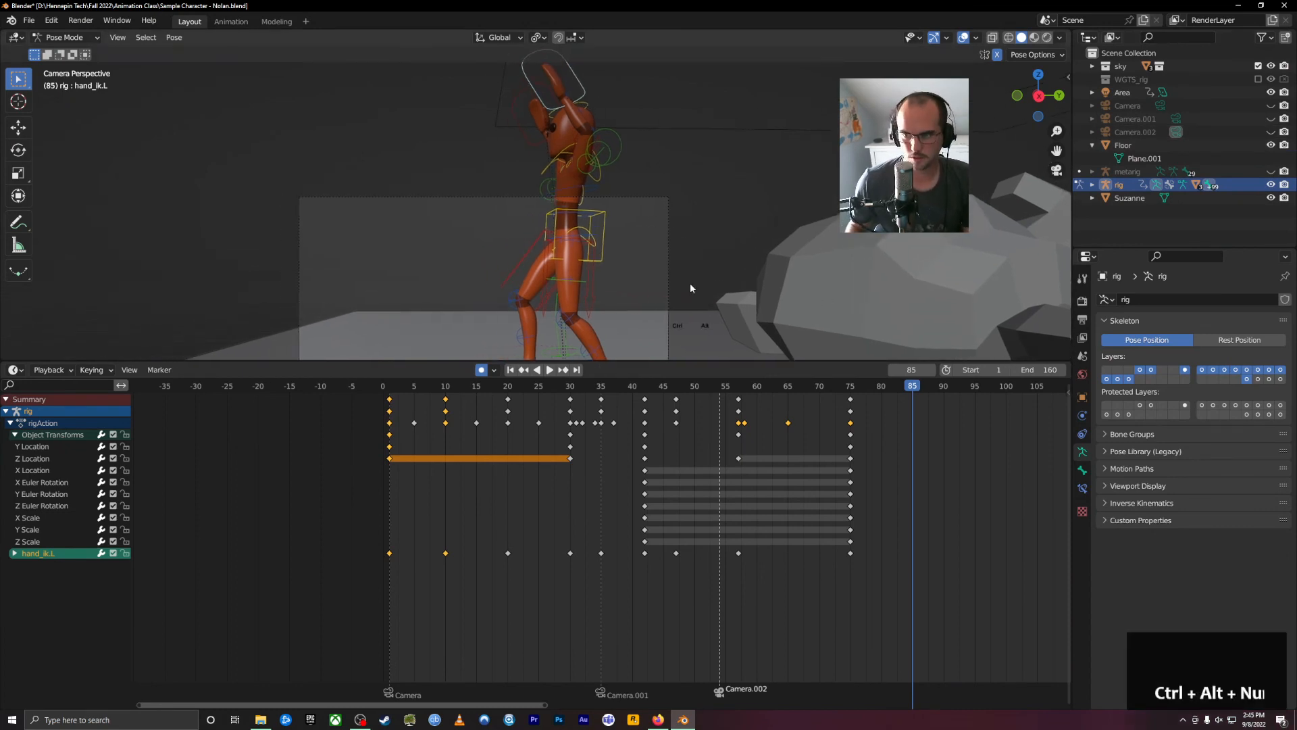
{"action": "middle_click_drag", "start_coordinate": [666, 266], "coordinate": [682, 233]}
{"action": "scroll", "coordinate": [772, 188], "scroll_direction": "down", "scroll_amount": 5}
{"action": "middle_click_drag", "start_coordinate": [771, 184], "coordinate": [780, 217]}
{"action": "key", "text": "ctrl+alt+KP_0"}
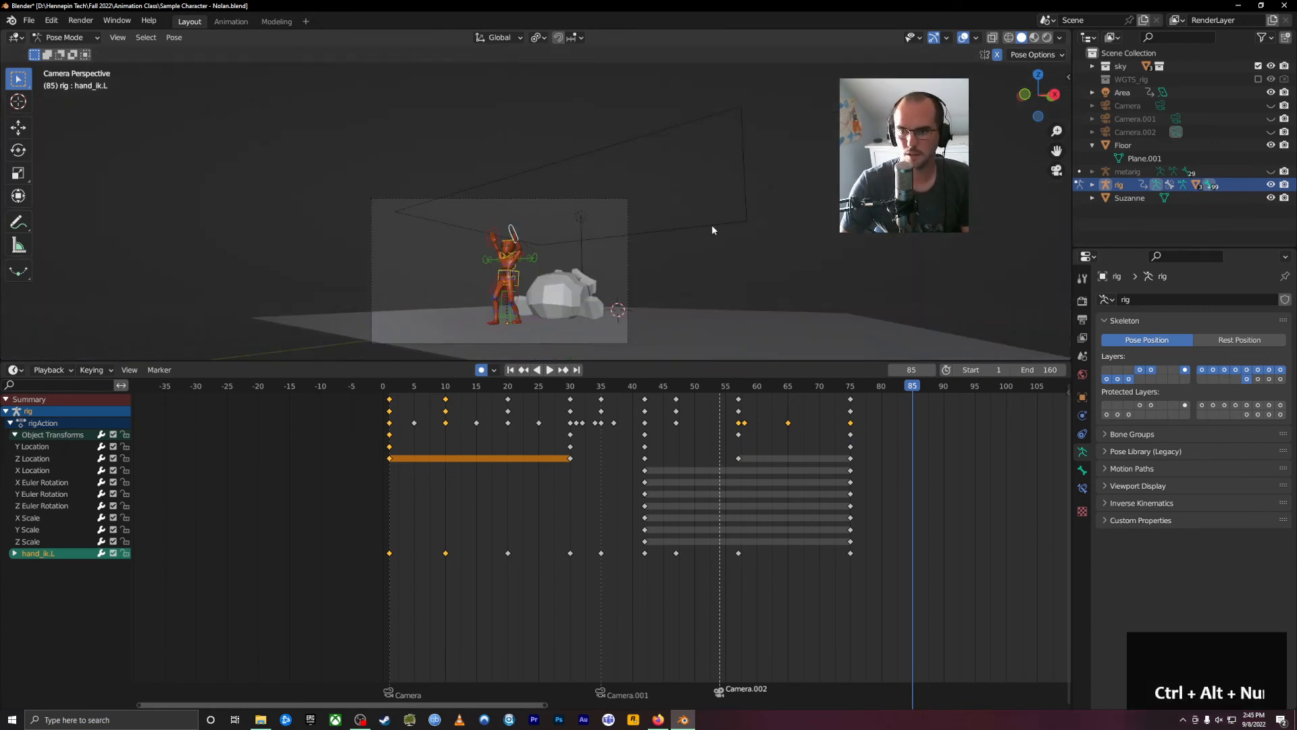
Enlarge the 3D viewport by shrinking the timeline area, and center the camera frame in it.
{"action": "scroll", "coordinate": [711, 224], "scroll_direction": "up", "scroll_amount": 5}
{"action": "left_click_drag", "start_coordinate": [599, 362], "coordinate": [638, 589]}
{"action": "middle_click_drag", "start_coordinate": [674, 450], "coordinate": [654, 388], "text": "shift"}
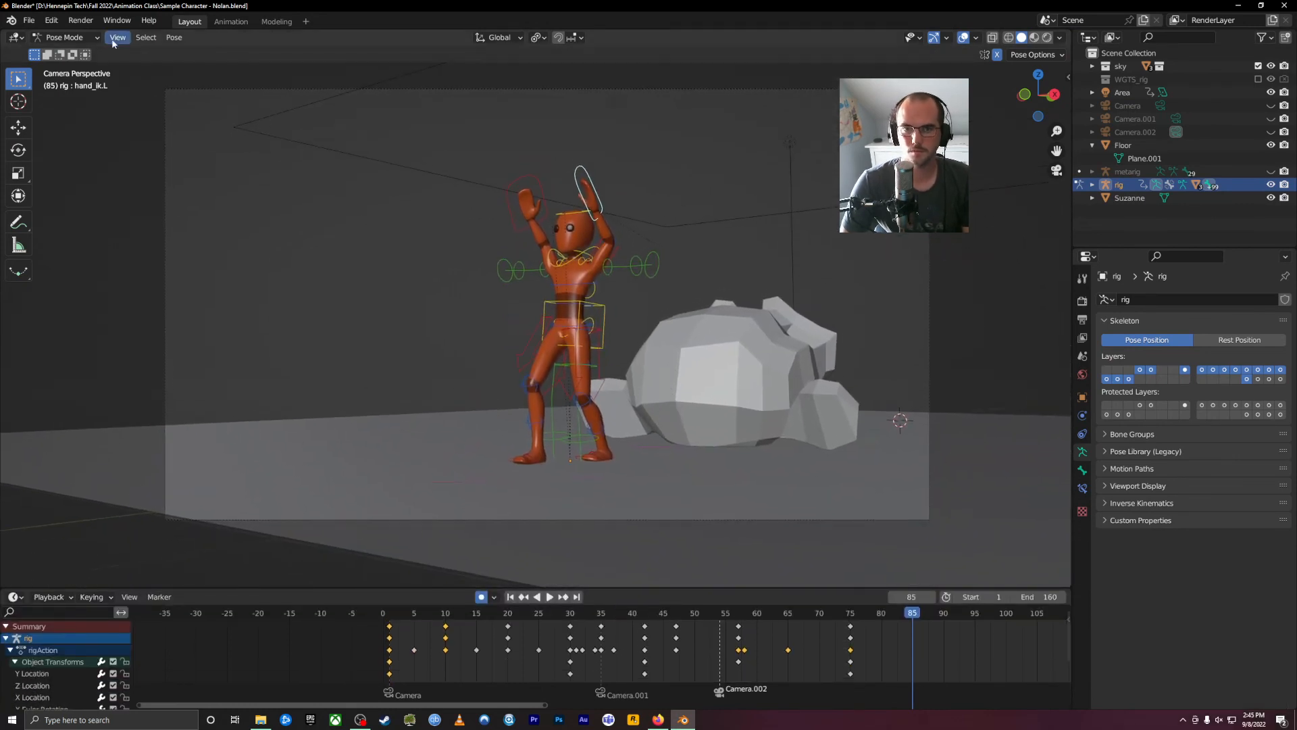
Switch the rig from Pose Mode to Object Mode and clear the selection.
{"action": "left_click", "coordinate": [76, 38]}
{"action": "left_click", "coordinate": [75, 53]}
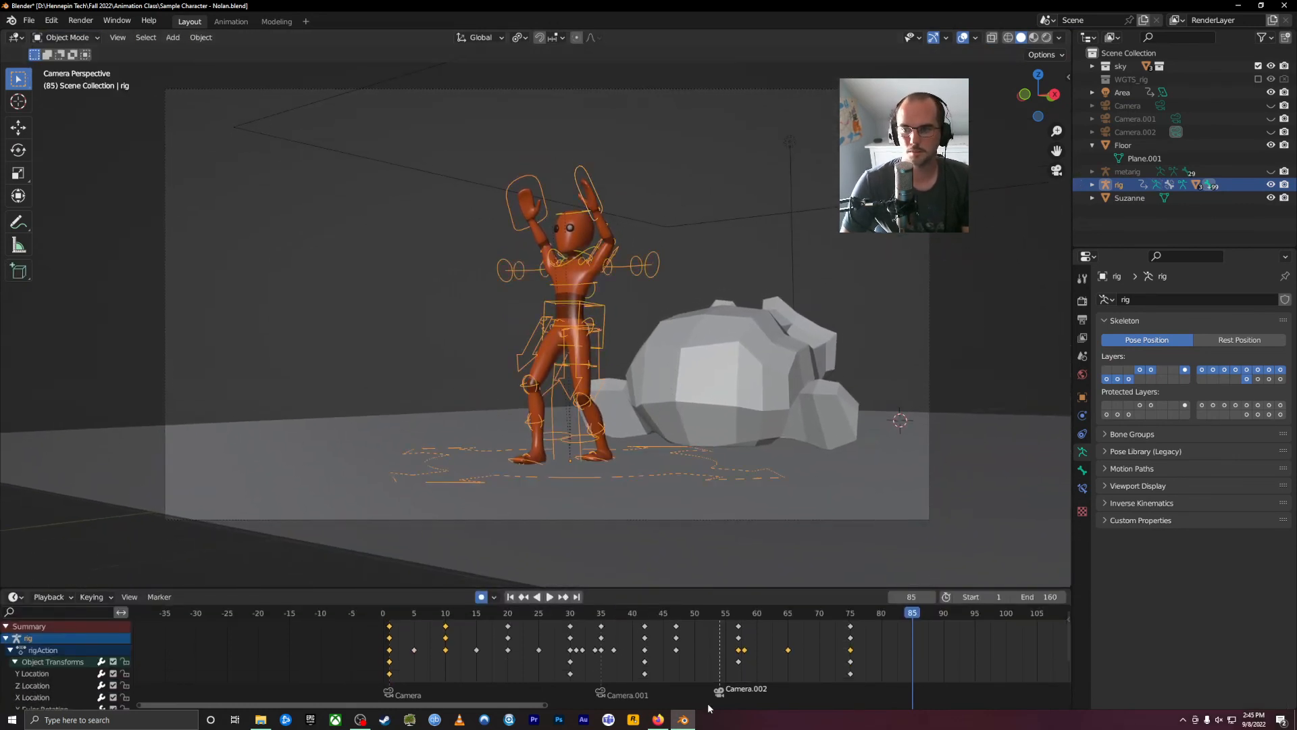
{"action": "left_click", "coordinate": [1189, 220]}
Play the finished animation from the start through the scene cameras, and stop the playback after reviewing it.
{"action": "left_click_drag", "start_coordinate": [650, 613], "coordinate": [294, 616]}
{"action": "key", "text": "space"}
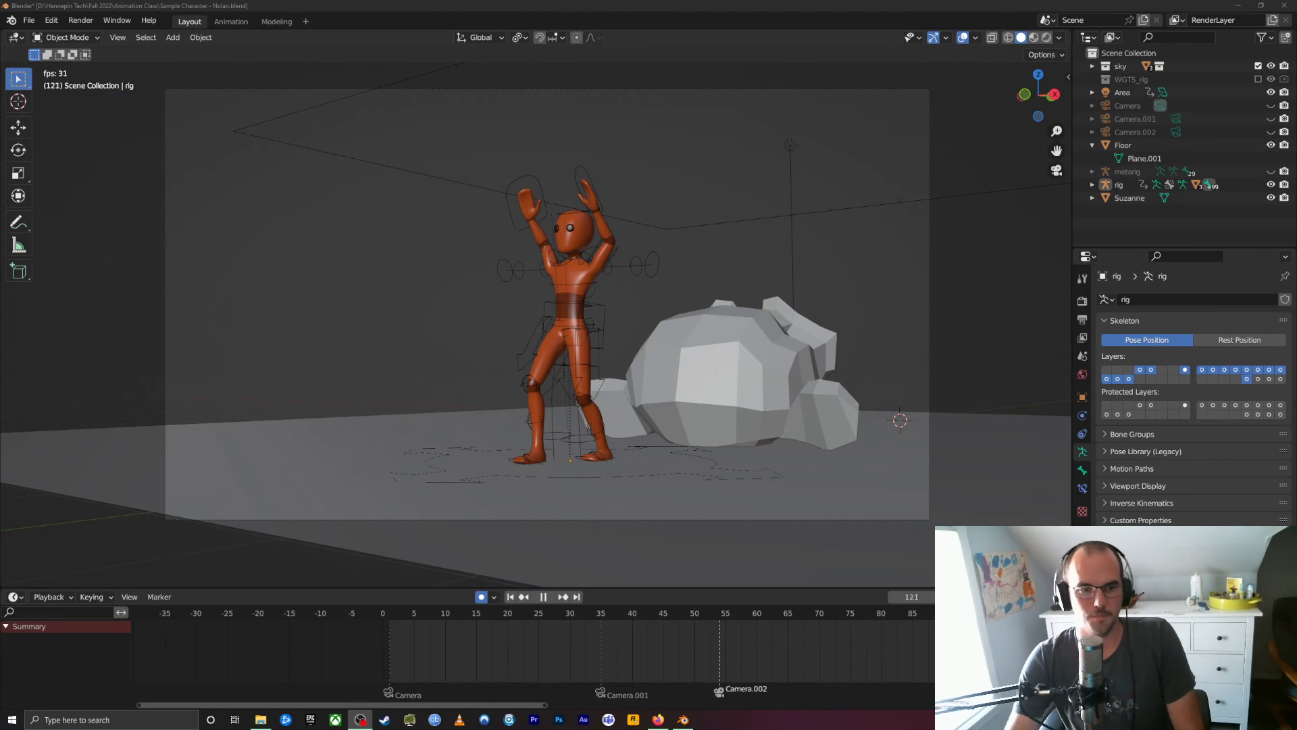
{"action": "middle_click_drag", "start_coordinate": [885, 329], "coordinate": [545, 317]}
{"action": "key", "text": "space"}
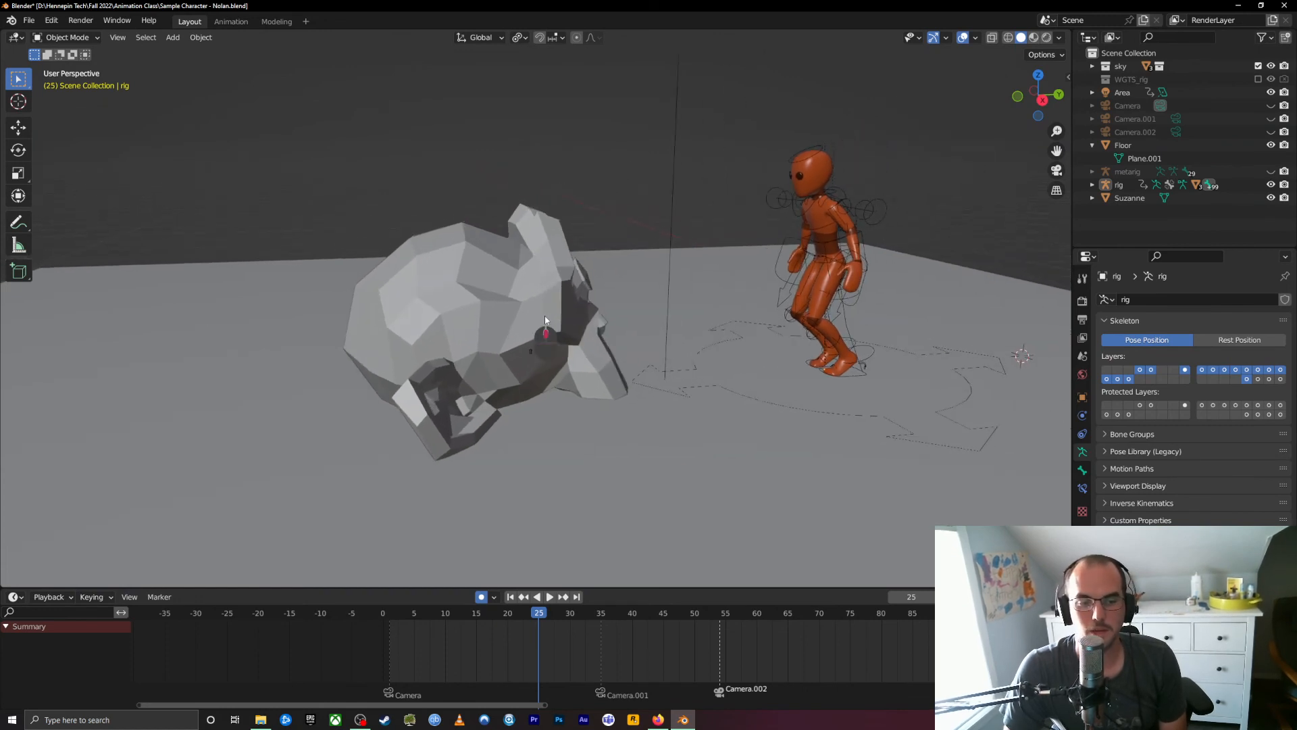
{"action": "middle_click_drag", "start_coordinate": [688, 278], "coordinate": [394, 315]}
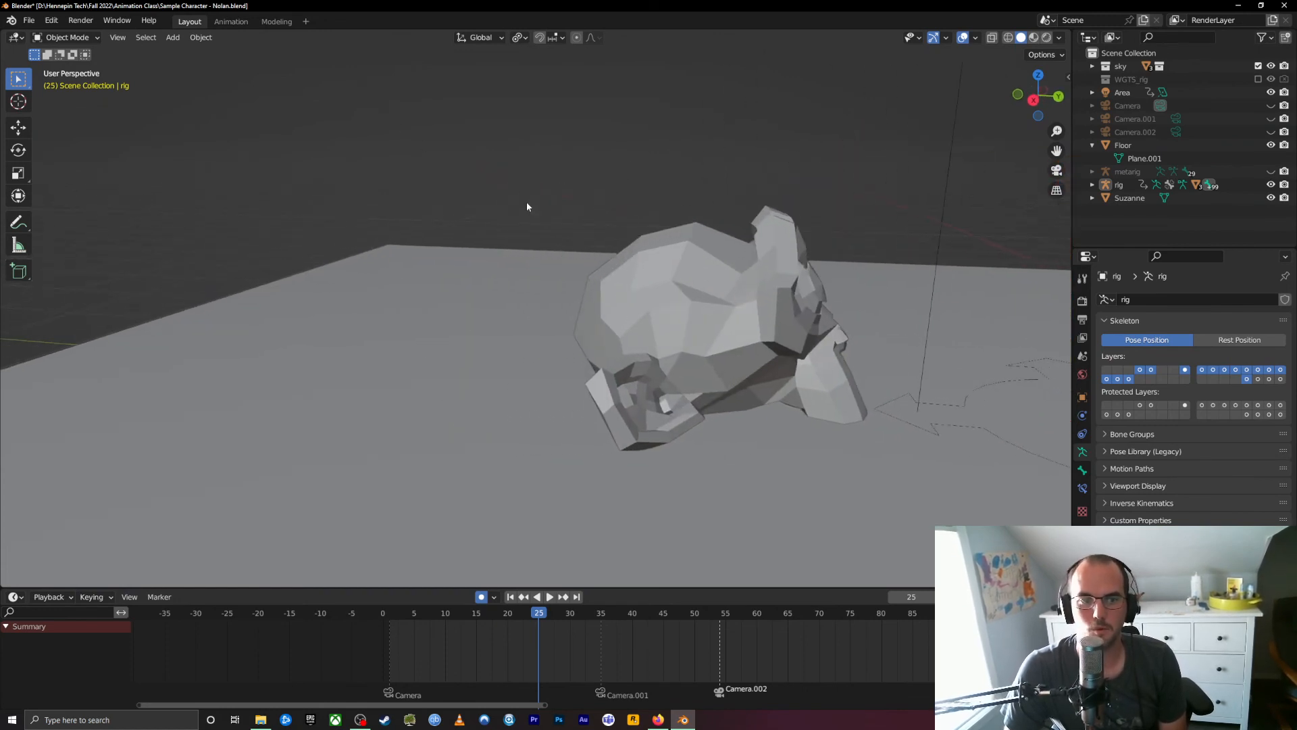
{"action": "middle_click_drag", "start_coordinate": [521, 194], "coordinate": [562, 228]}
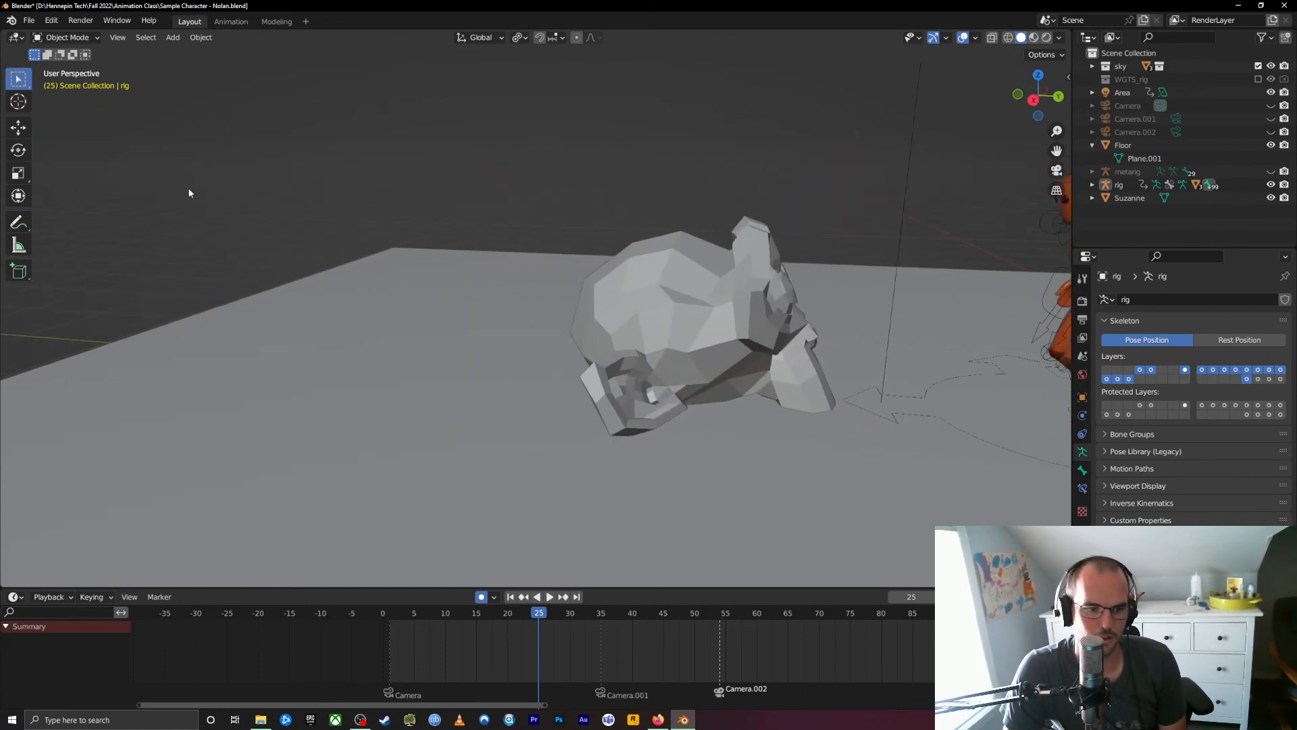